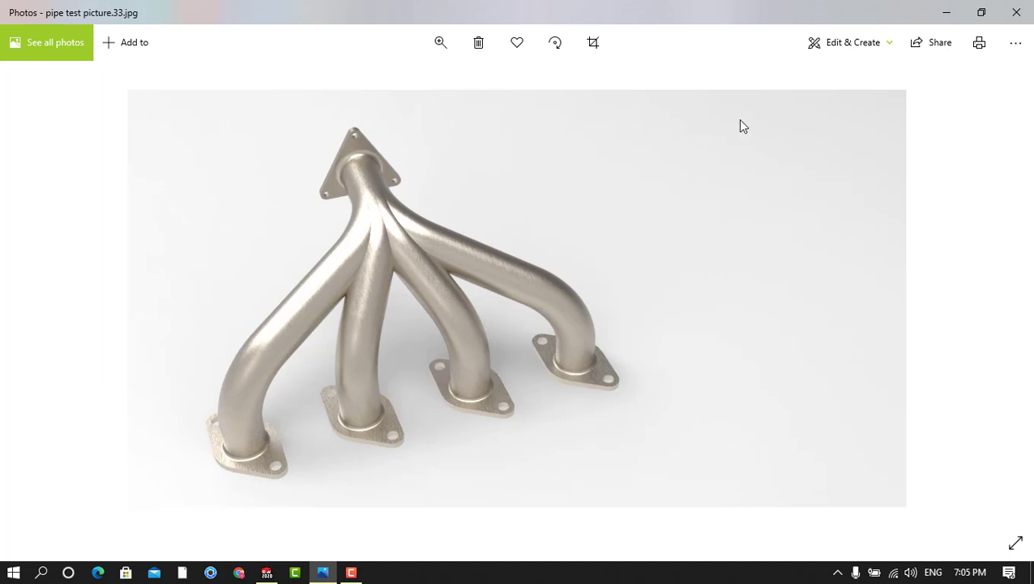
Hide the photo viewer and refresh the Windows desktop
click(944, 12)
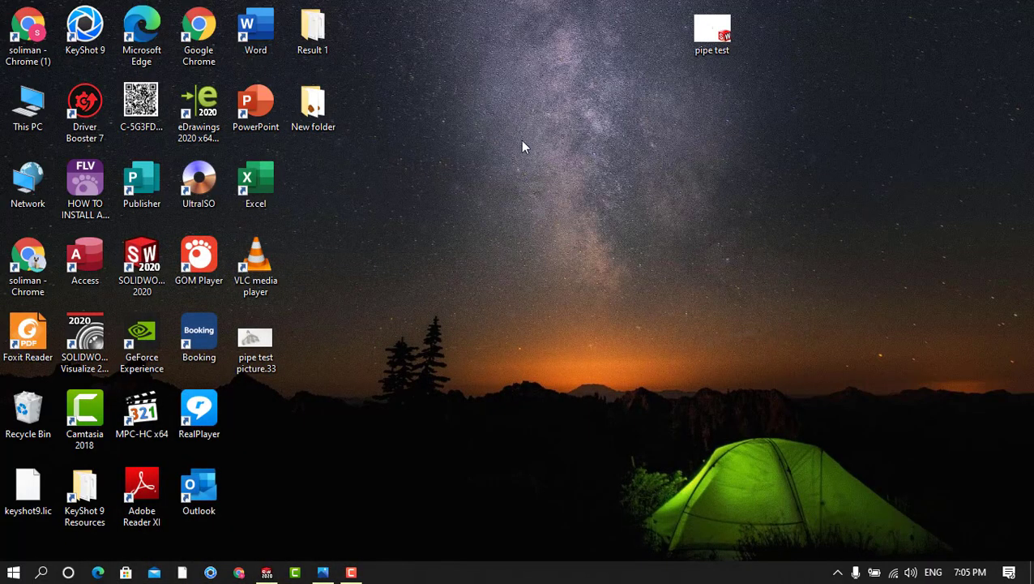
right_click(521, 139)
click(535, 159)
Bring SOLIDWORKS back and orbit the pipe test header to an end-on view
click(266, 573)
mouse_move(464, 289)
middle_down()
mouse_move(609, 304)
mouse_move(531, 356)
mouse_move(634, 374)
mouse_move(567, 311)
mouse_move(579, 278)
mouse_move(600, 270)
mouse_move(544, 285)
mouse_move(586, 311)
mouse_move(539, 289)
mouse_move(593, 341)
mouse_move(600, 310)
mouse_move(673, 332)
mouse_move(624, 339)
middle_up()
scroll(568, 311, down, 2)
scroll(599, 269, up, 2)
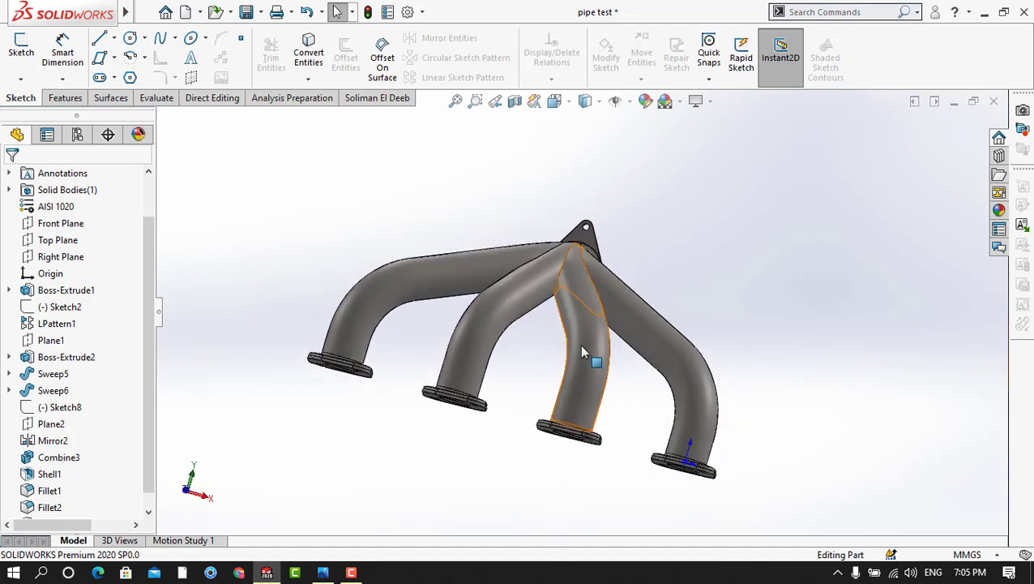
scroll(596, 344, down, 1)
scroll(592, 349, down, 1)
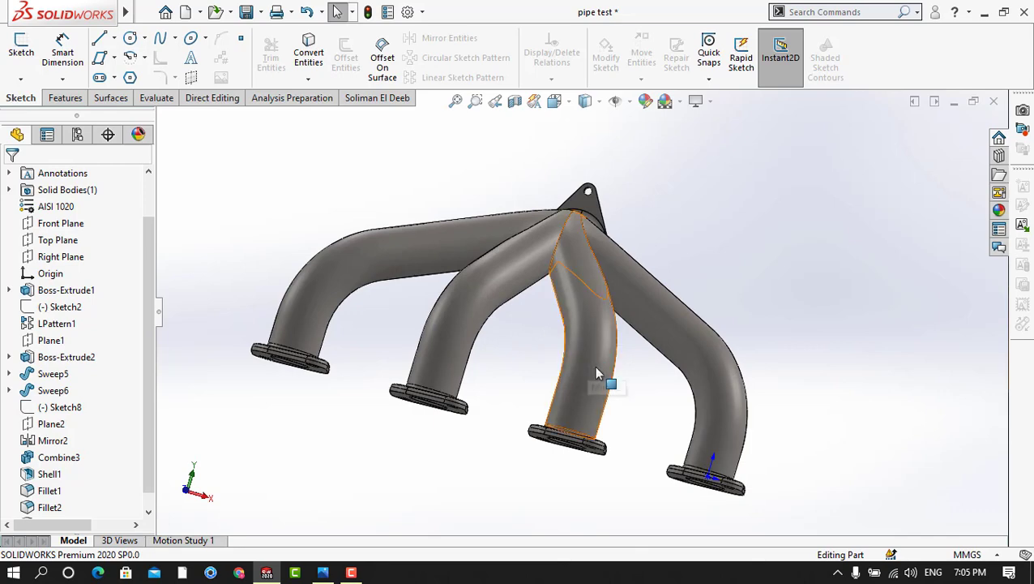
mouse_move(600, 374)
middle_down()
mouse_move(545, 357)
mouse_move(536, 365)
mouse_move(557, 367)
mouse_move(600, 337)
mouse_move(672, 337)
mouse_move(567, 344)
mouse_move(446, 327)
mouse_move(472, 289)
mouse_move(457, 331)
mouse_move(462, 351)
mouse_move(473, 347)
middle_up()
scroll(468, 343, up, 2)
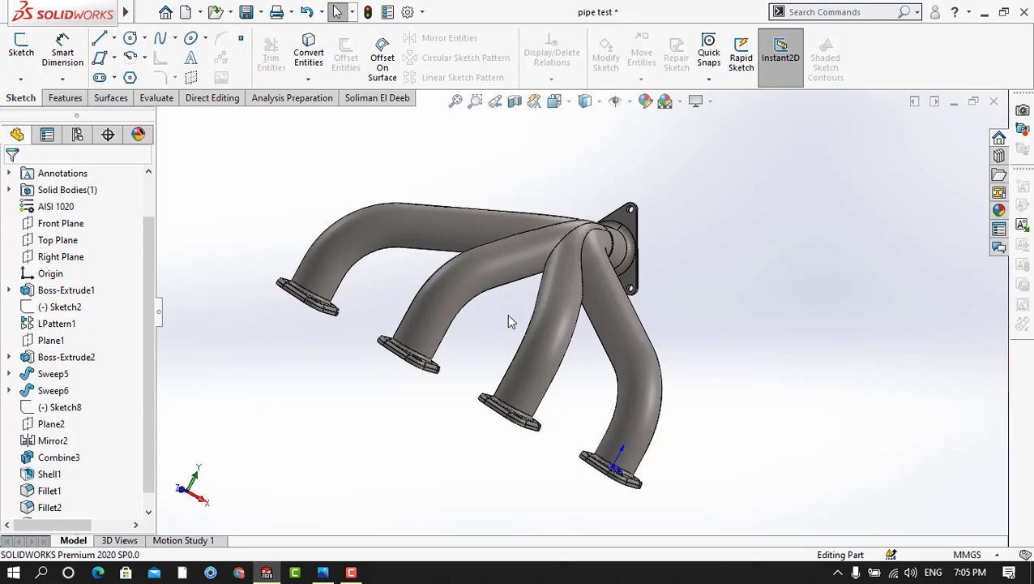
mouse_move(507, 321)
middle_down()
mouse_move(500, 393)
mouse_move(526, 296)
mouse_move(524, 360)
mouse_move(612, 337)
mouse_move(638, 307)
mouse_move(635, 341)
middle_up()
mouse_move(561, 300)
middle_down()
mouse_move(632, 336)
mouse_move(545, 347)
middle_up()
mouse_move(550, 295)
middle_down()
mouse_move(492, 351)
mouse_move(543, 300)
mouse_move(532, 297)
mouse_move(511, 325)
mouse_move(550, 295)
mouse_move(533, 371)
mouse_move(610, 342)
mouse_move(578, 373)
mouse_move(591, 370)
mouse_move(555, 313)
middle_up()
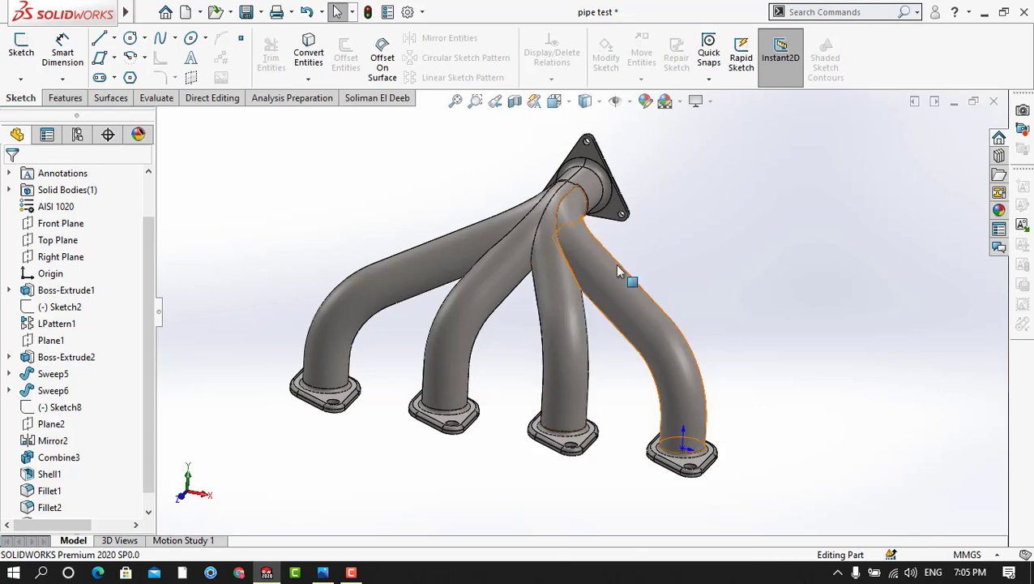
middle_drag(671, 257, 570, 295)
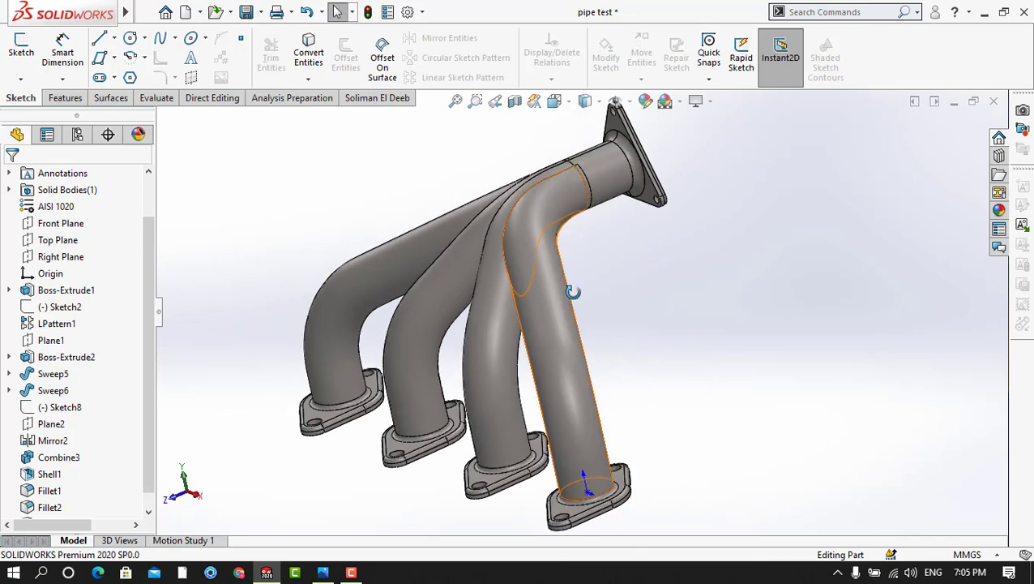
key(ctrl+1)
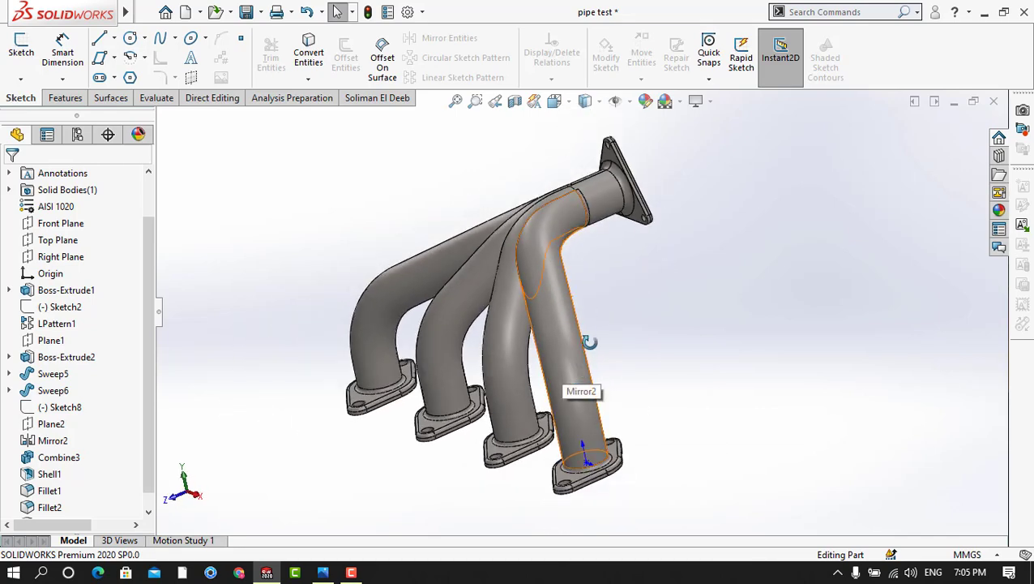
scroll(589, 338, down, 5)
scroll(575, 377, up, 4)
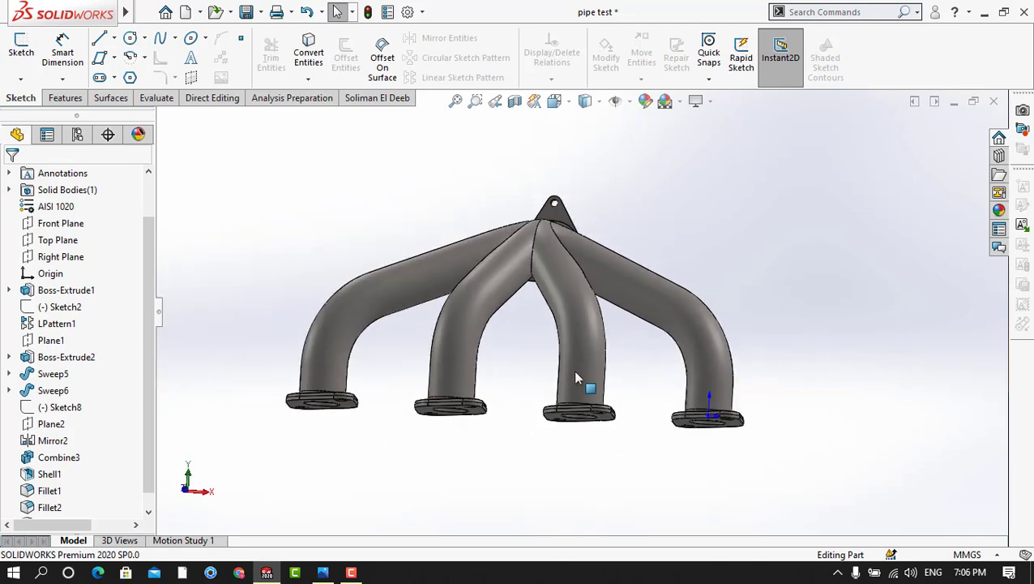
mouse_move(576, 378)
middle_down()
mouse_move(540, 351)
mouse_move(495, 396)
mouse_move(517, 376)
mouse_move(460, 338)
middle_up()
click(400, 282)
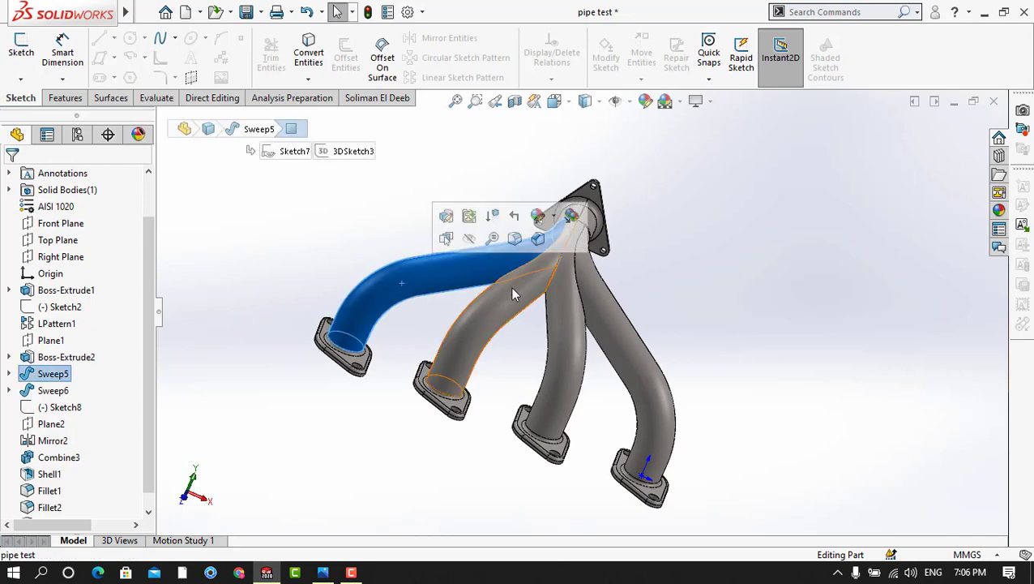
click(512, 294)
click(622, 355)
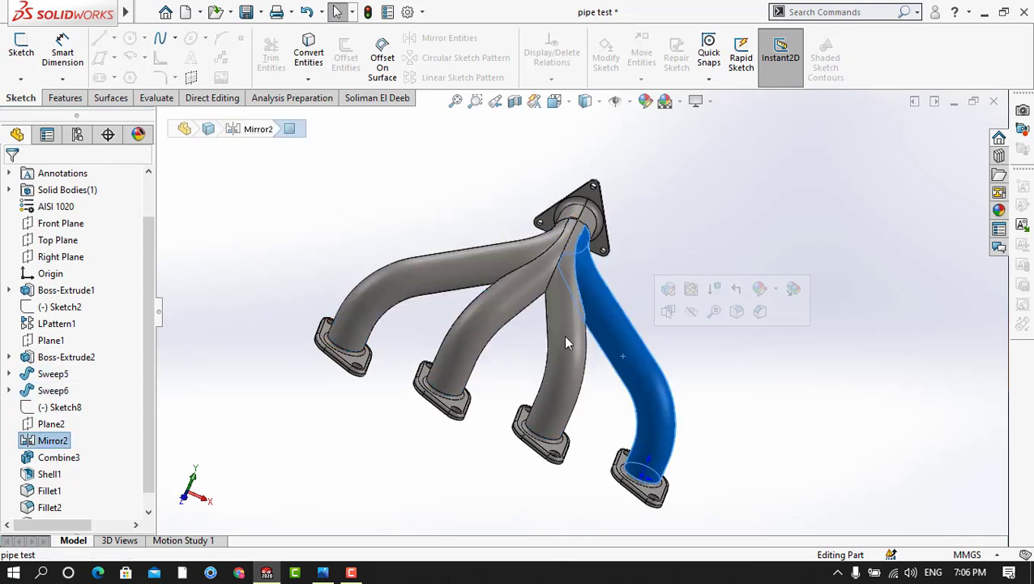
click(423, 273)
click(482, 327)
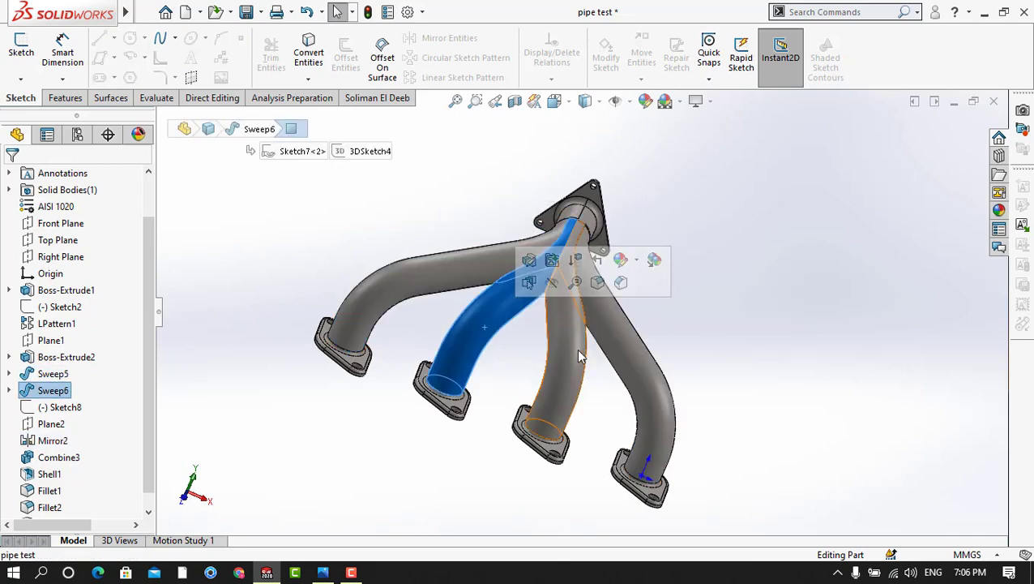
click(580, 355)
click(654, 362)
click(466, 271)
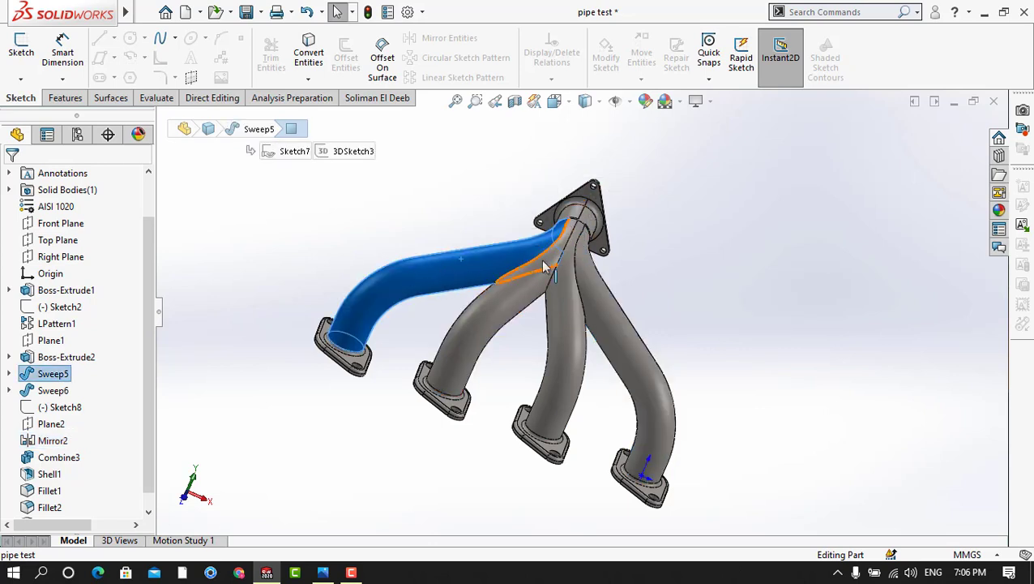
click(494, 308)
click(601, 326)
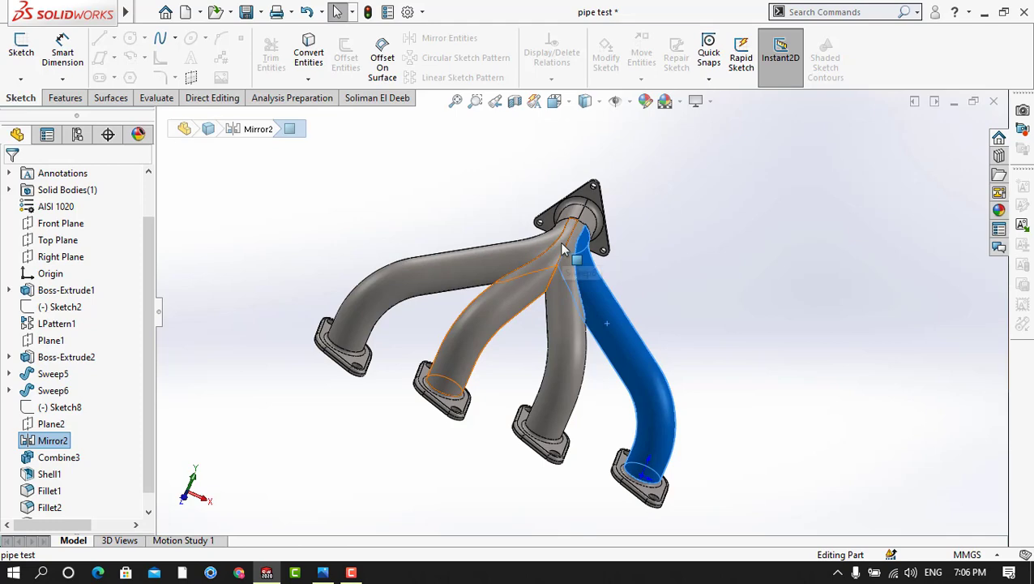
mouse_move(483, 313)
middle_down()
mouse_move(660, 320)
mouse_move(755, 408)
middle_up()
Select a diamond flange face and orbit to view it head-on and edge-on
scroll(752, 343, down, 5)
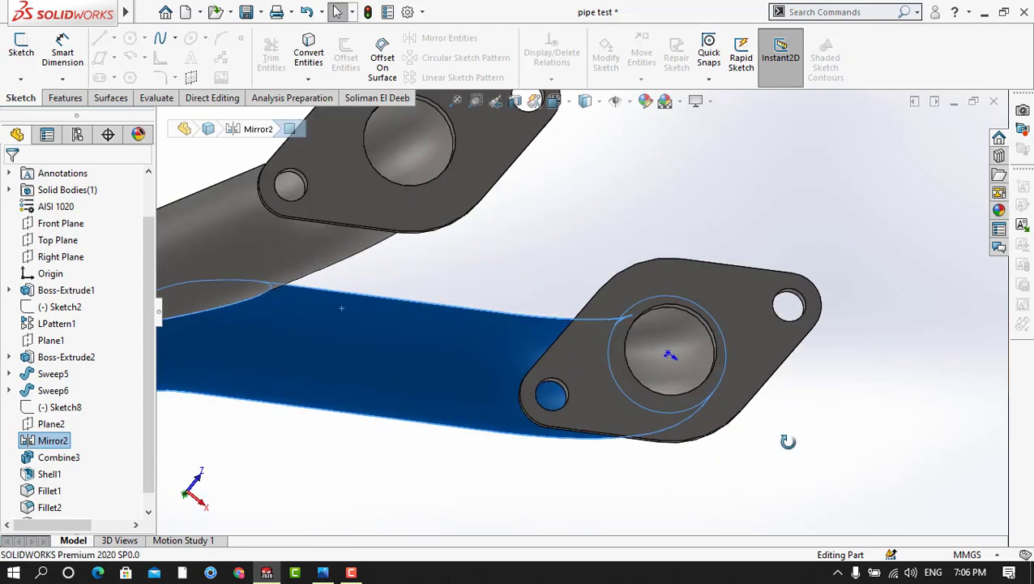
click(750, 339)
middle_drag(718, 302, 705, 417)
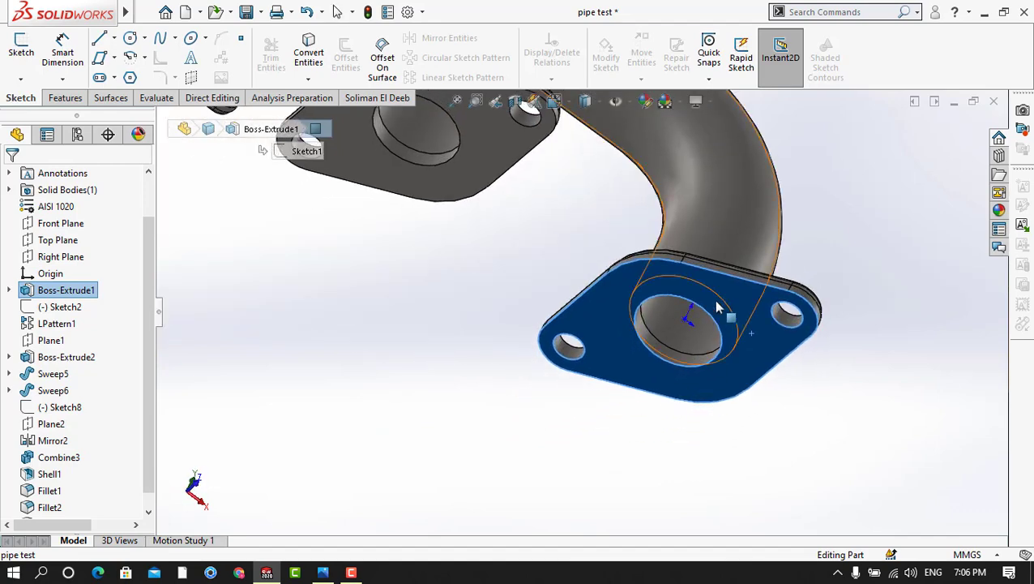
mouse_move(624, 301)
middle_down()
mouse_move(754, 264)
mouse_move(784, 280)
middle_up()
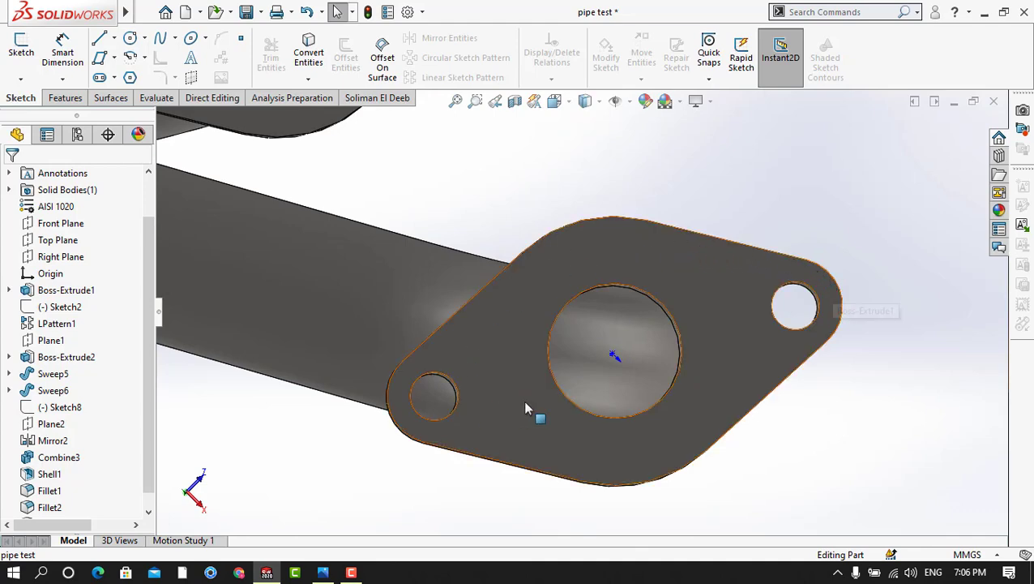
mouse_move(478, 231)
middle_down()
mouse_move(639, 384)
mouse_move(589, 357)
middle_up()
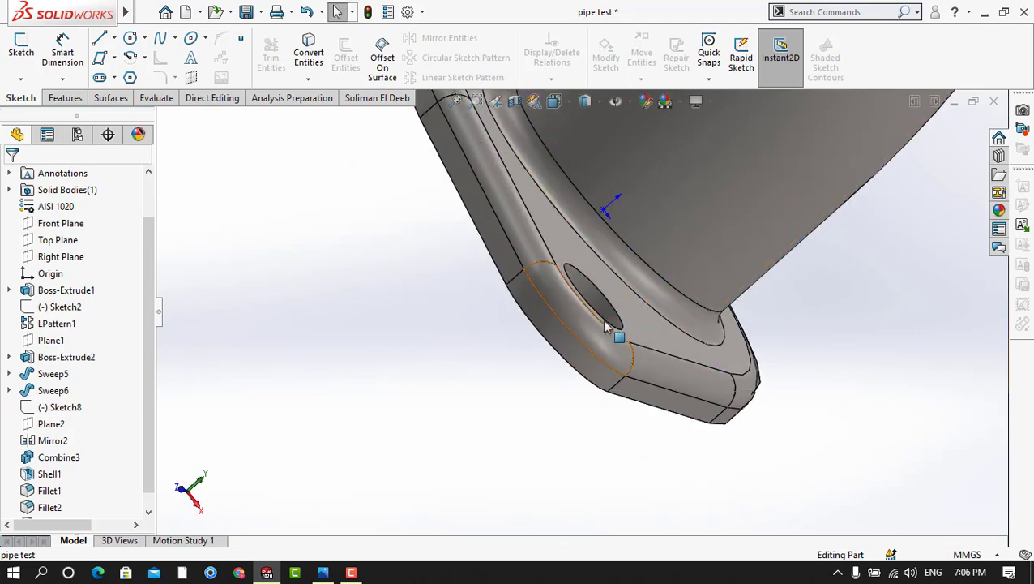
scroll(606, 340, up, 3)
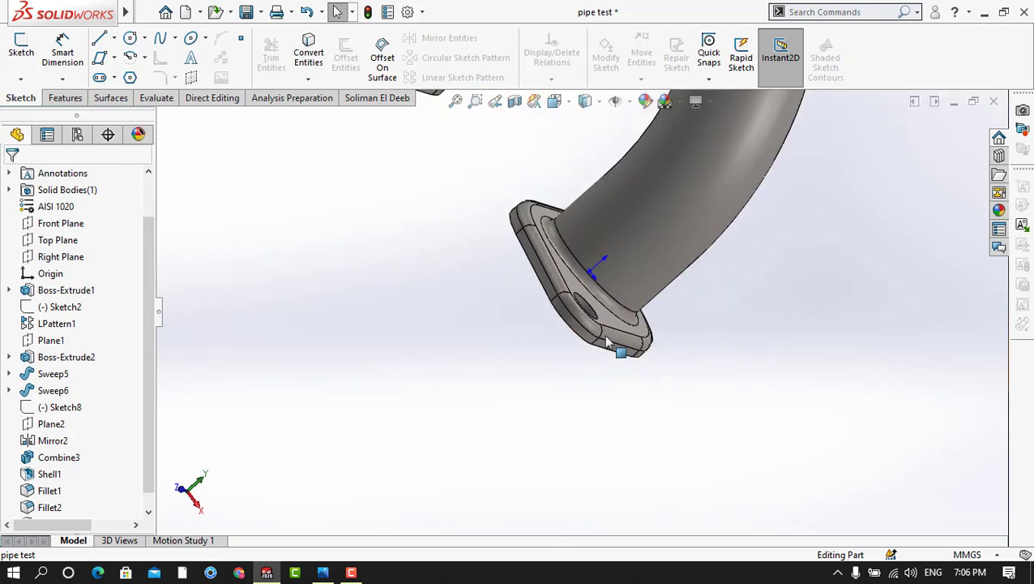
middle_drag(607, 340, 582, 272)
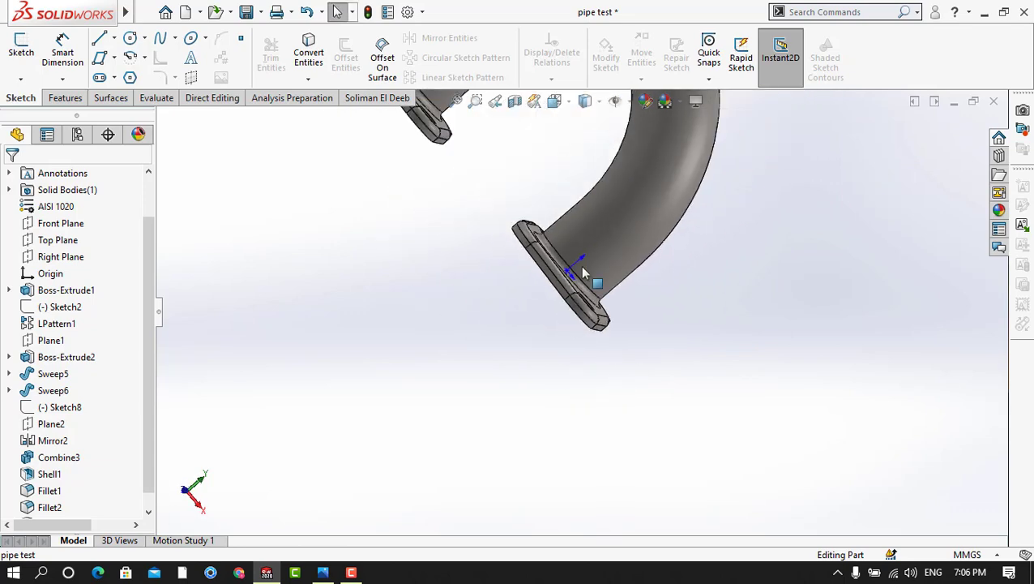
scroll(581, 265, up, 3)
Box-select the lower flange and rotate the header so its lower flanges sit level
middle_drag(572, 231, 583, 292)
scroll(582, 243, down, 3)
scroll(581, 388, down, 3)
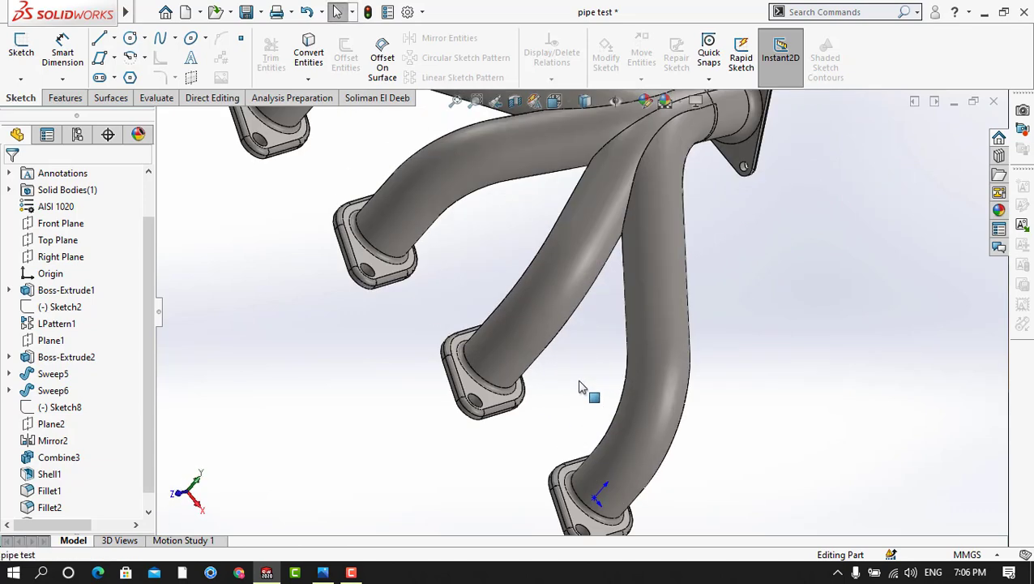
scroll(613, 513, up, 1)
scroll(617, 506, up, 2)
scroll(624, 496, down, 4)
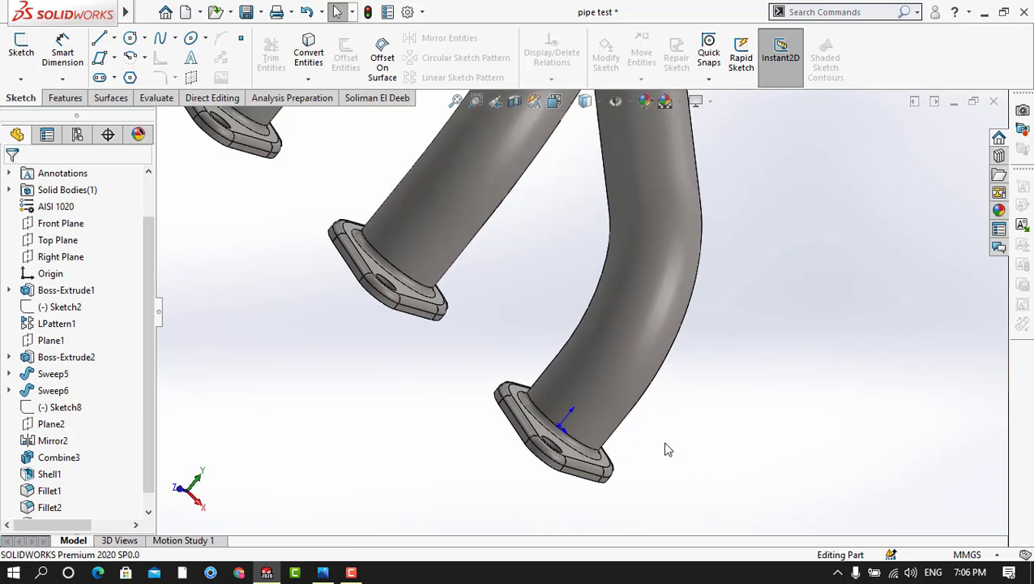
drag(665, 442, 463, 410)
drag(671, 400, 445, 516)
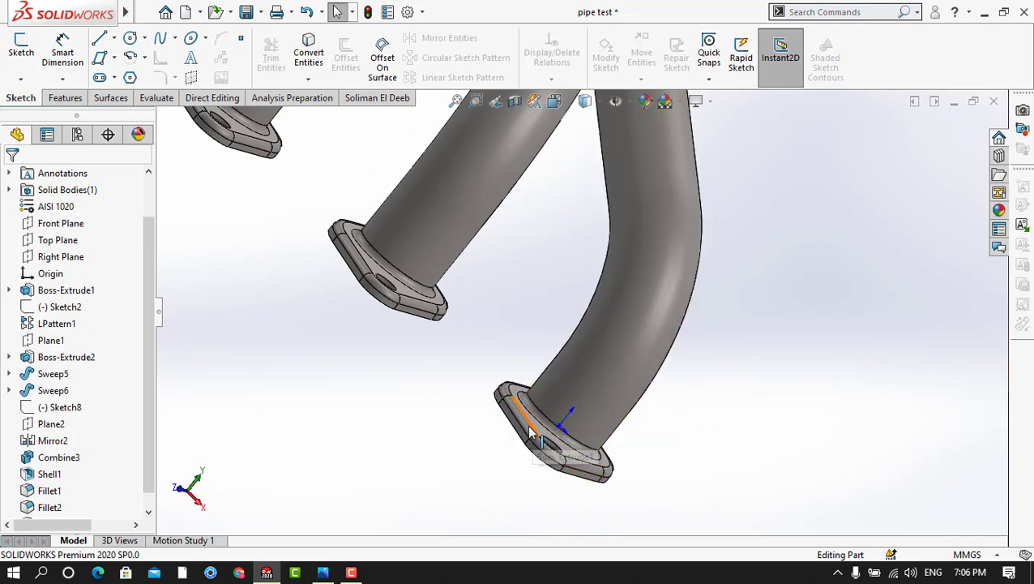
scroll(455, 406, up, 3)
scroll(545, 278, up, 2)
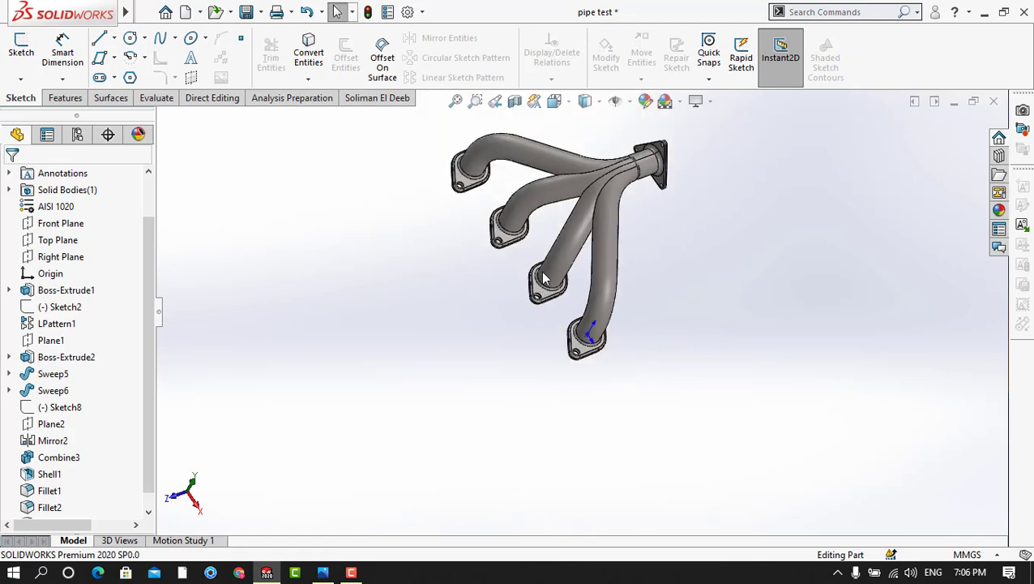
middle_drag(545, 279, 647, 257)
scroll(575, 302, down, 3)
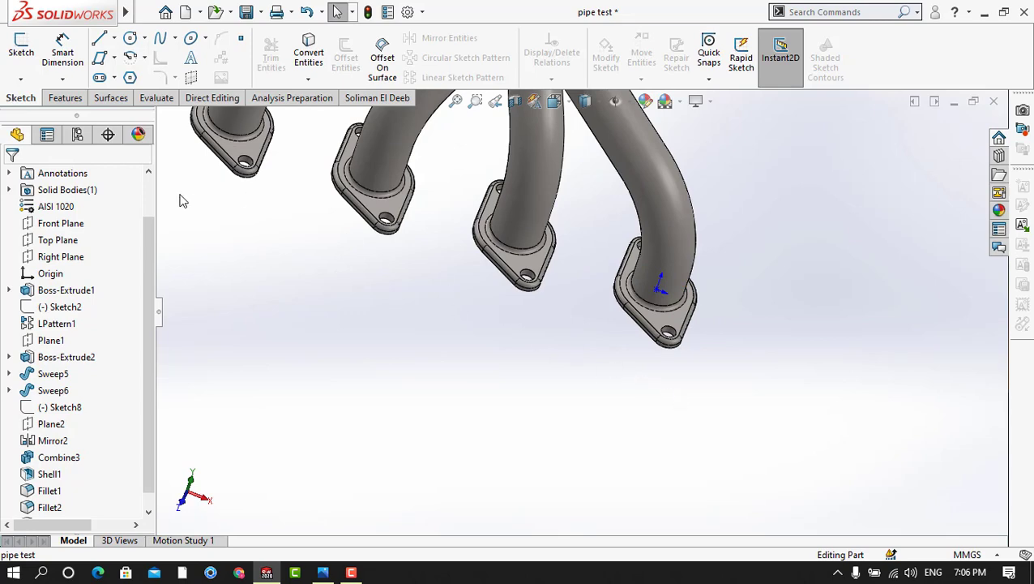
scroll(522, 330, up, 3)
scroll(573, 301, up, 2)
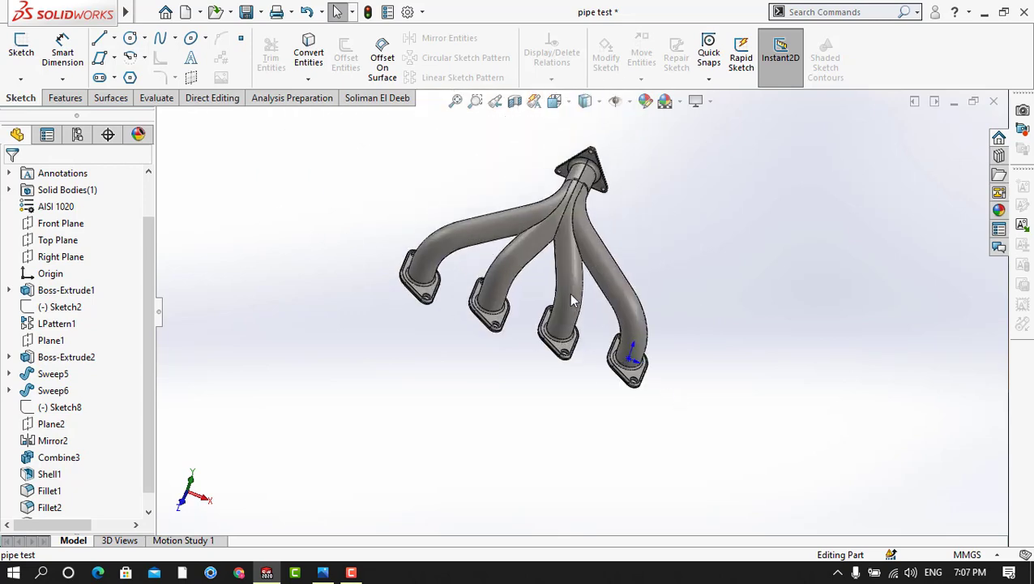
middle_drag(572, 301, 590, 311)
scroll(590, 312, down, 3)
scroll(564, 263, up, 5)
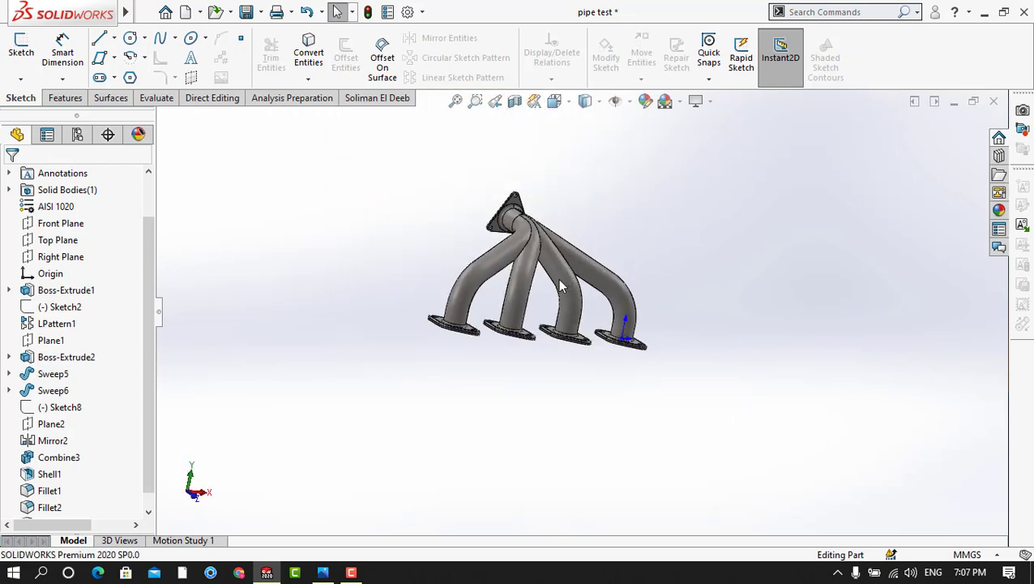
scroll(559, 286, down, 3)
Create a new empty part document
click(145, 12)
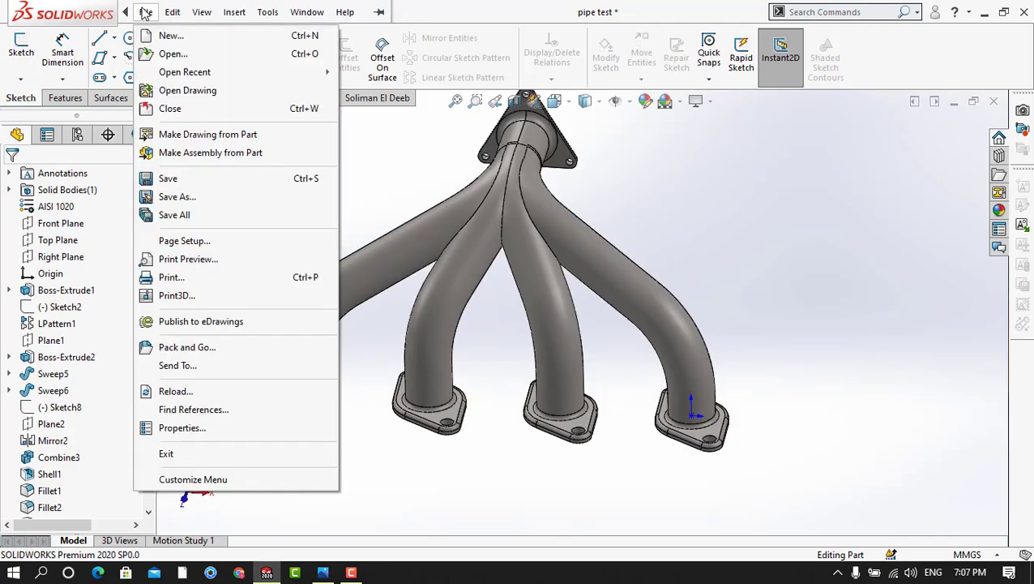
click(171, 36)
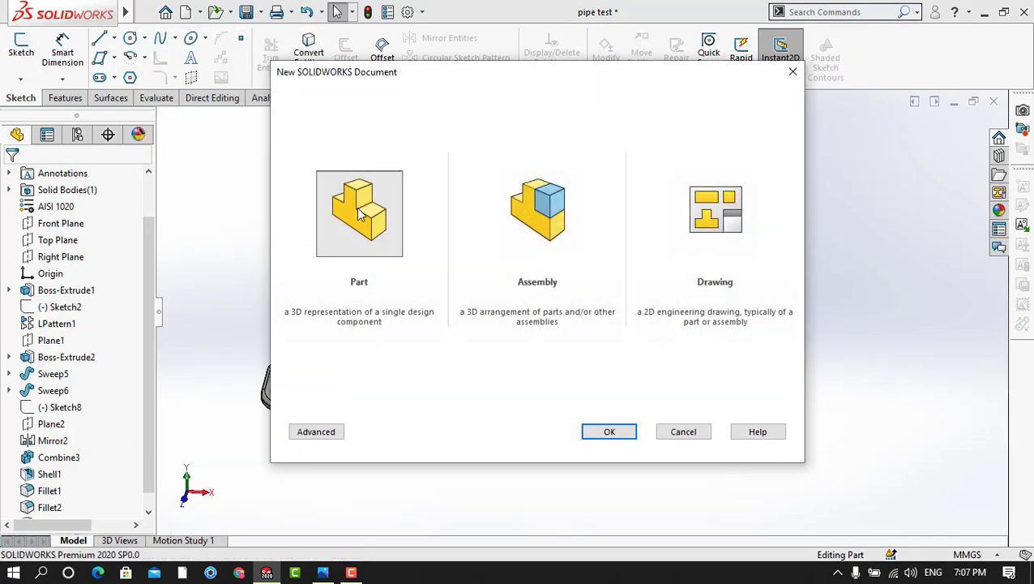
double_click(387, 238)
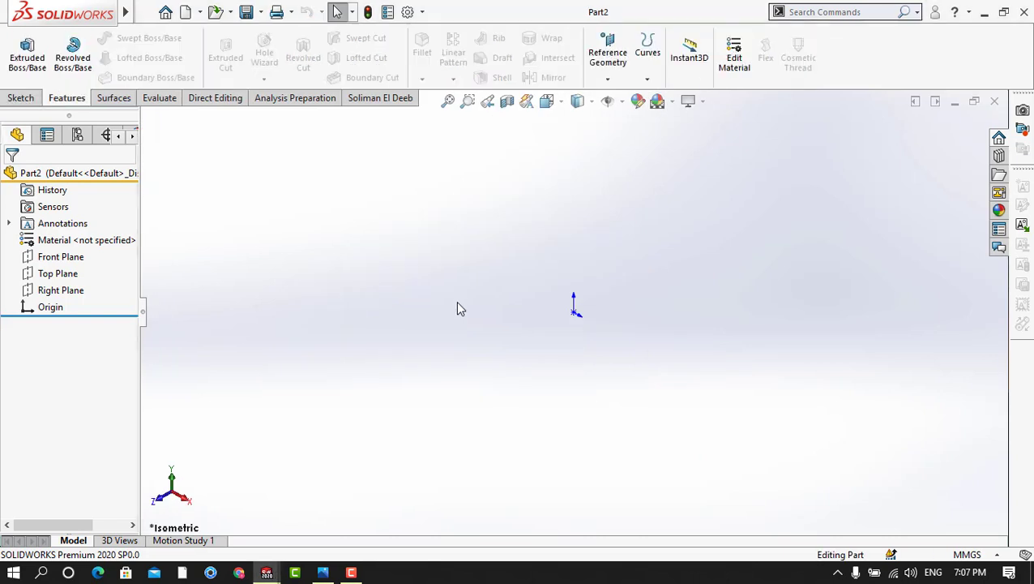
Save the new part to the Desktop as 'pipe test 00'
click(260, 12)
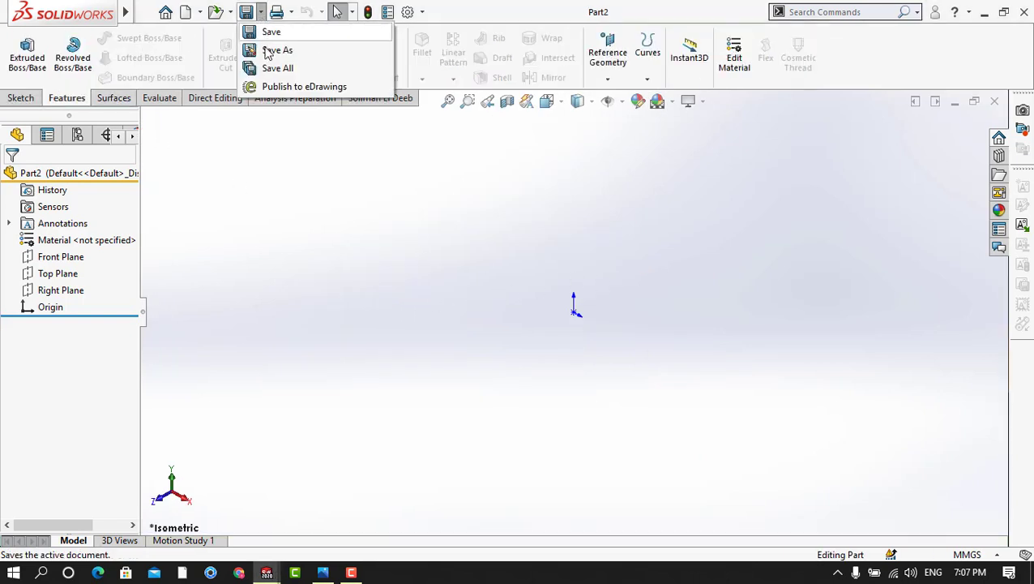
click(308, 51)
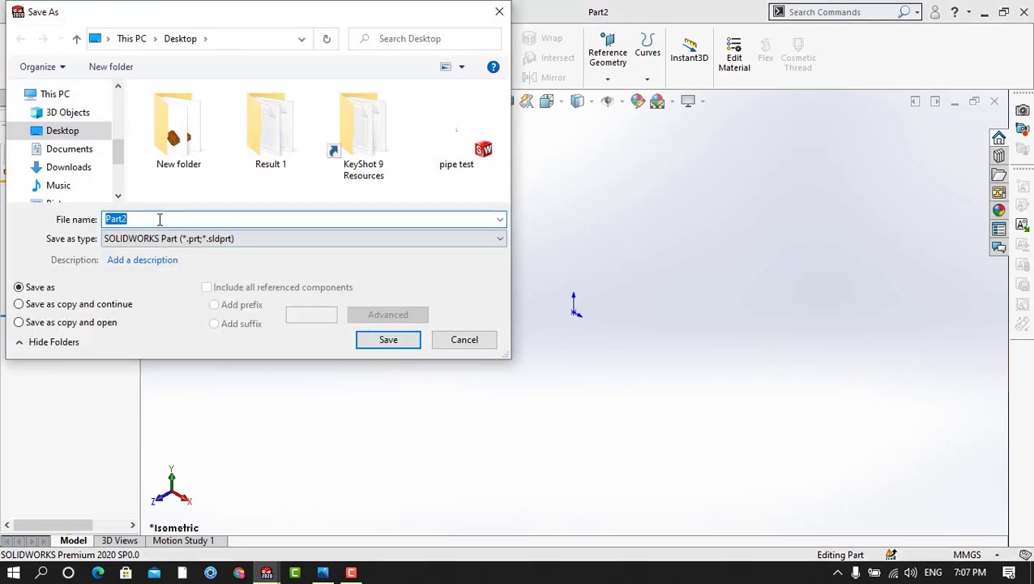
double_click(160, 219)
text(pipe te)
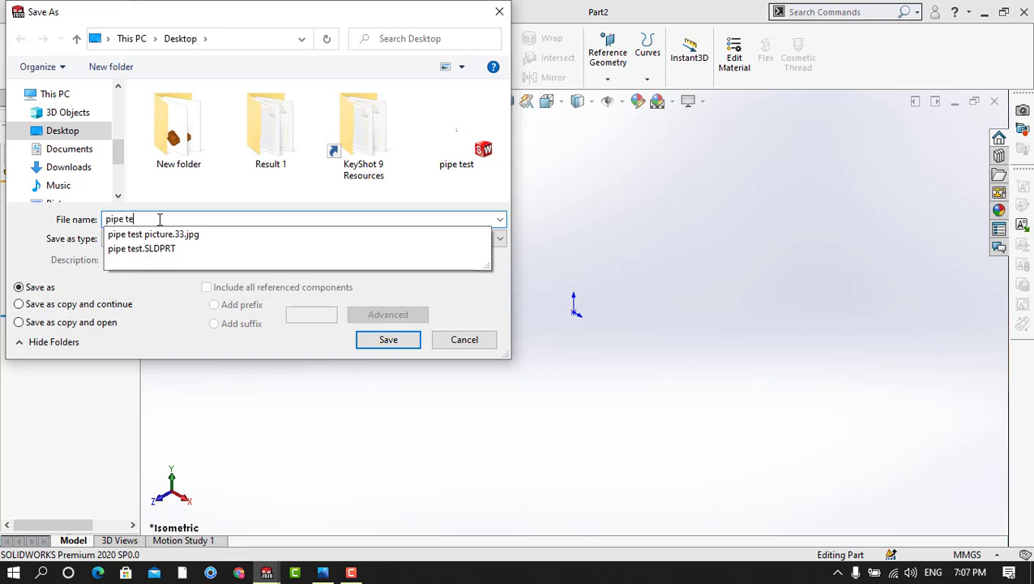
text(st 00)
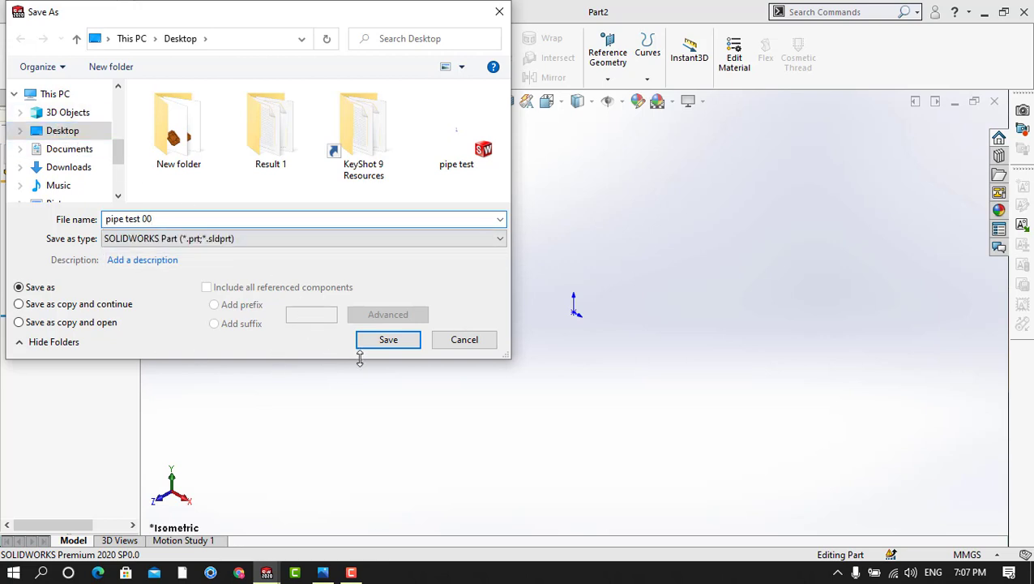
click(389, 340)
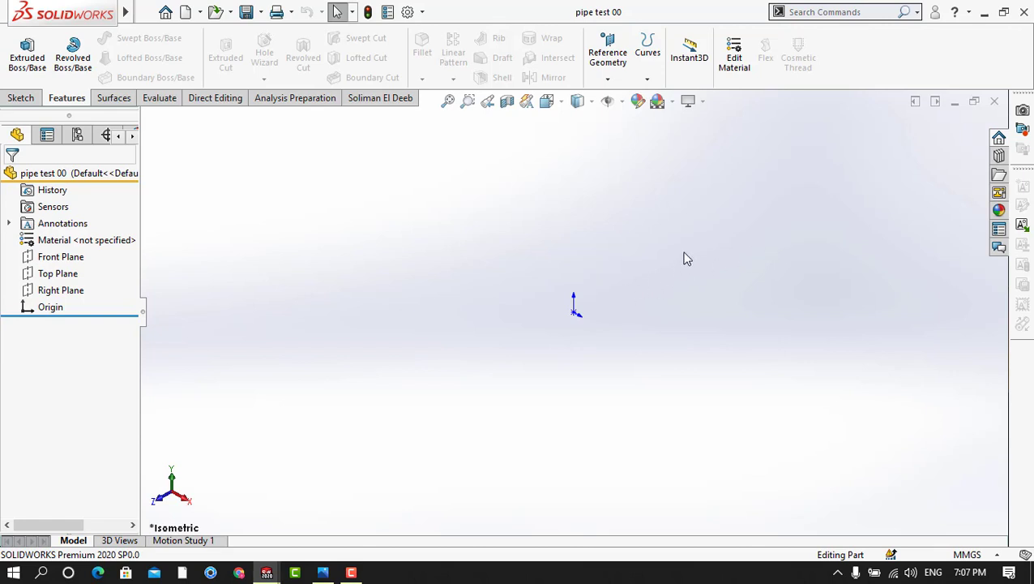
Start a sketch on the Top Plane of pipe test 00
drag(683, 251, 507, 357)
click(57, 274)
click(84, 256)
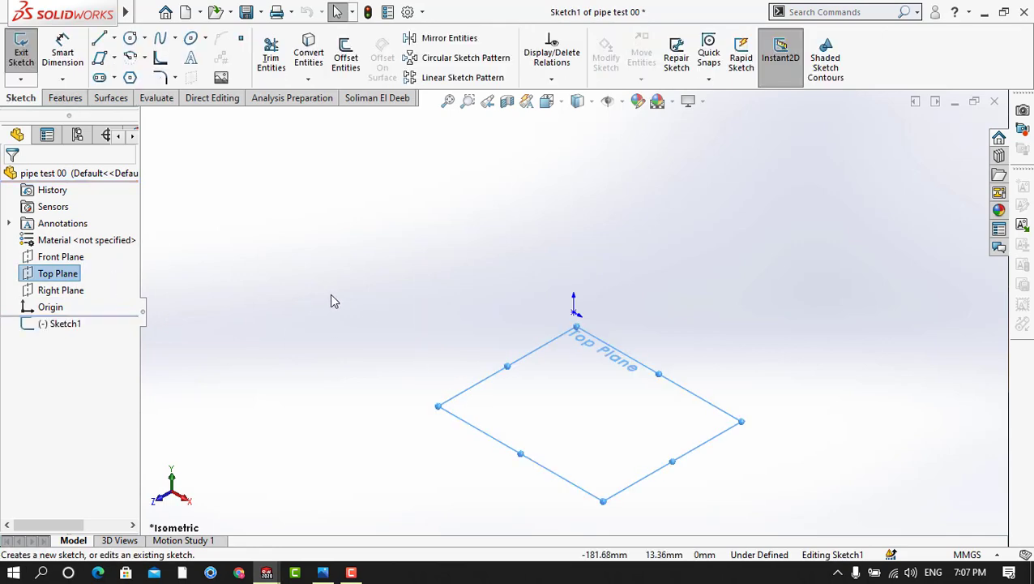
mouse_move(266, 573)
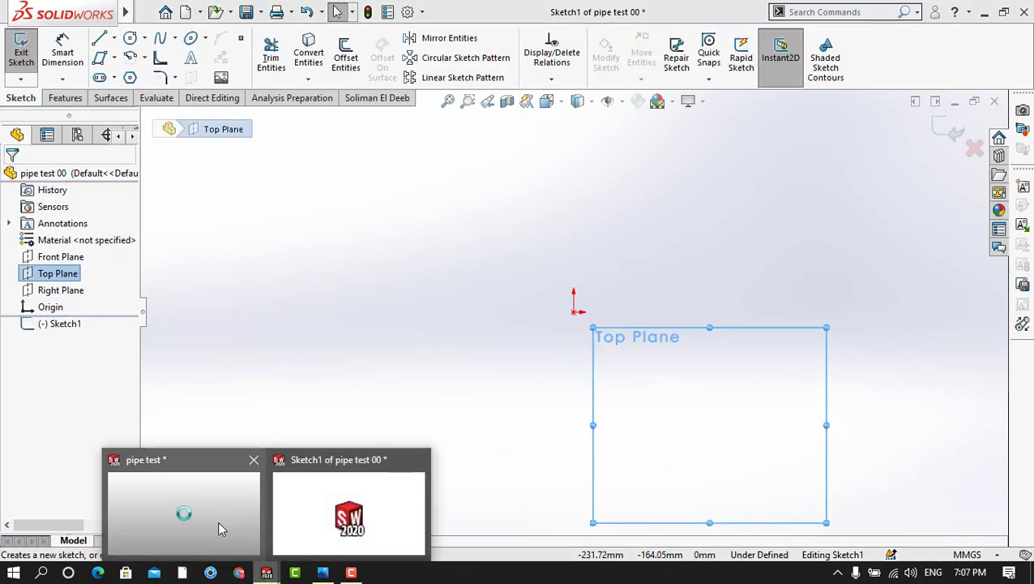
Inspect the four flanges on the finished pipe test header, then return to Sketch1
click(212, 517)
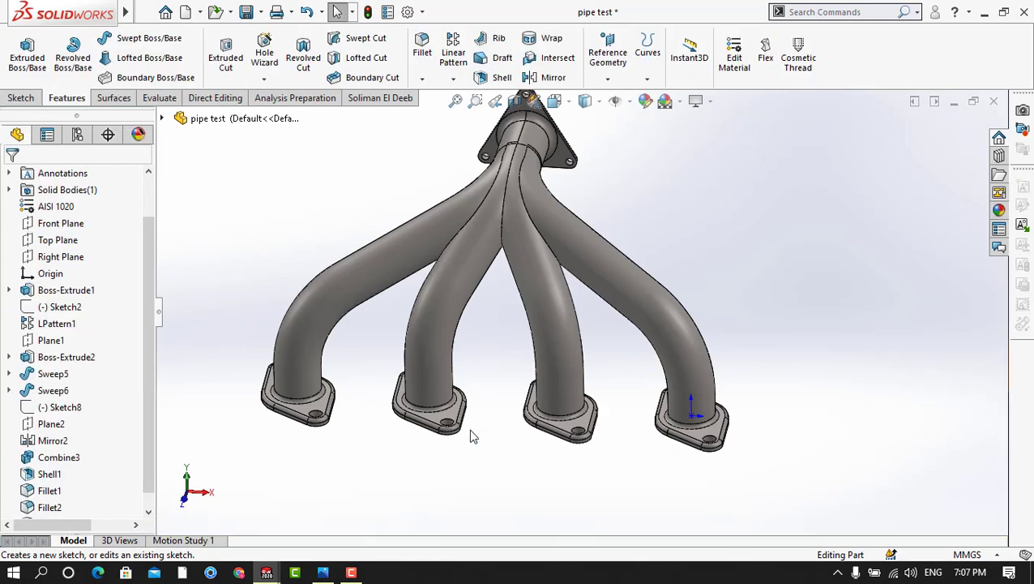
mouse_move(471, 434)
middle_down()
mouse_move(492, 313)
mouse_move(623, 300)
middle_up()
scroll(627, 241, up, 5)
scroll(627, 241, up, 3)
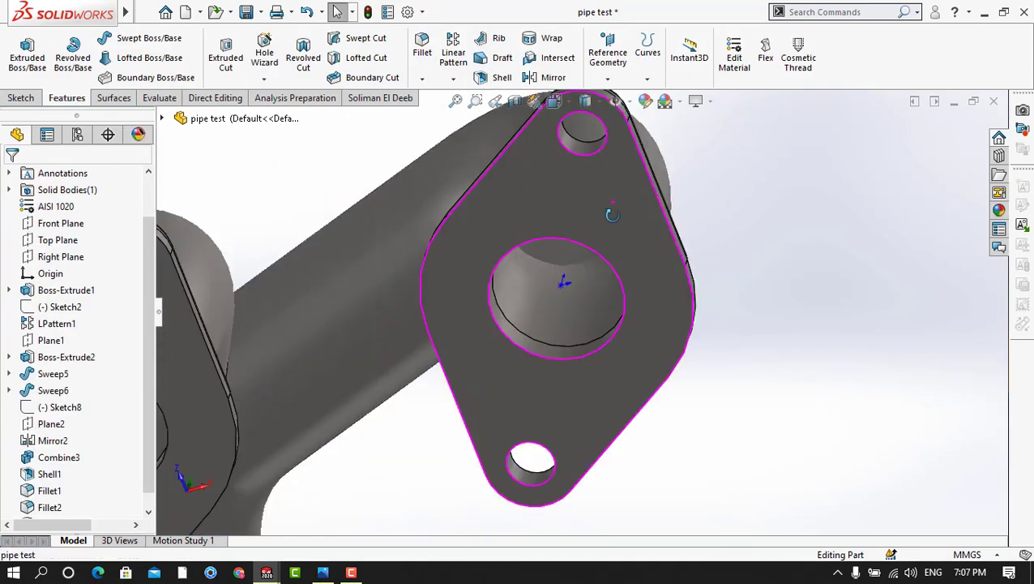
middle_drag(560, 279, 555, 308)
scroll(588, 235, down, 5)
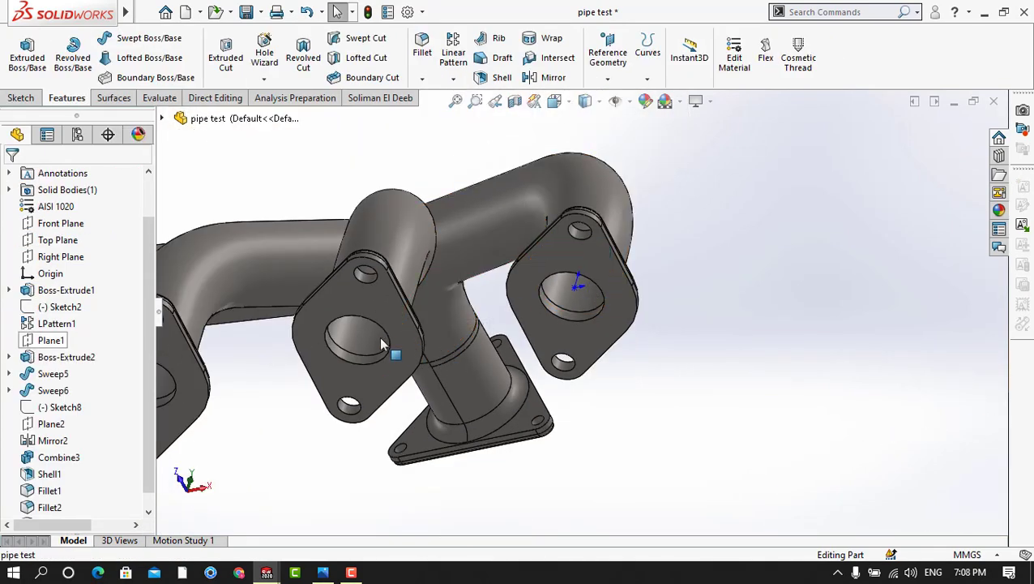
middle_drag(397, 353, 407, 397)
scroll(406, 397, down, 3)
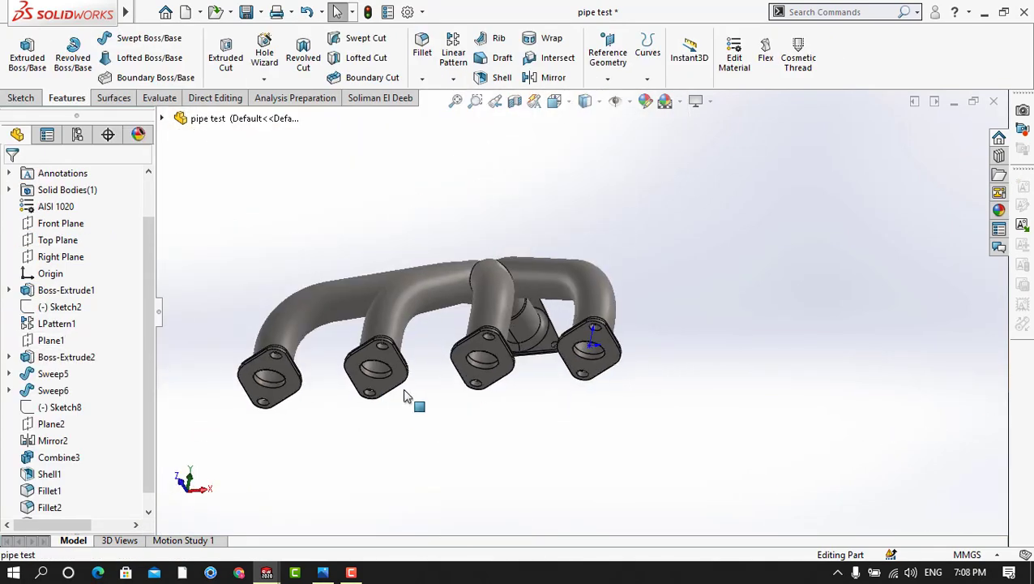
click(270, 574)
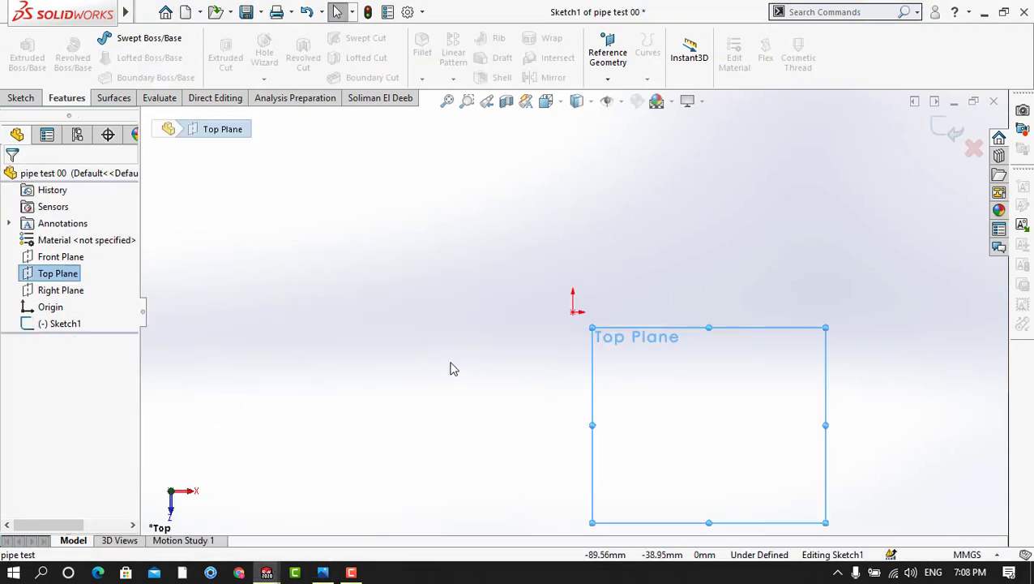
Draw a construction line from the origin angled up and to the right
click(453, 369)
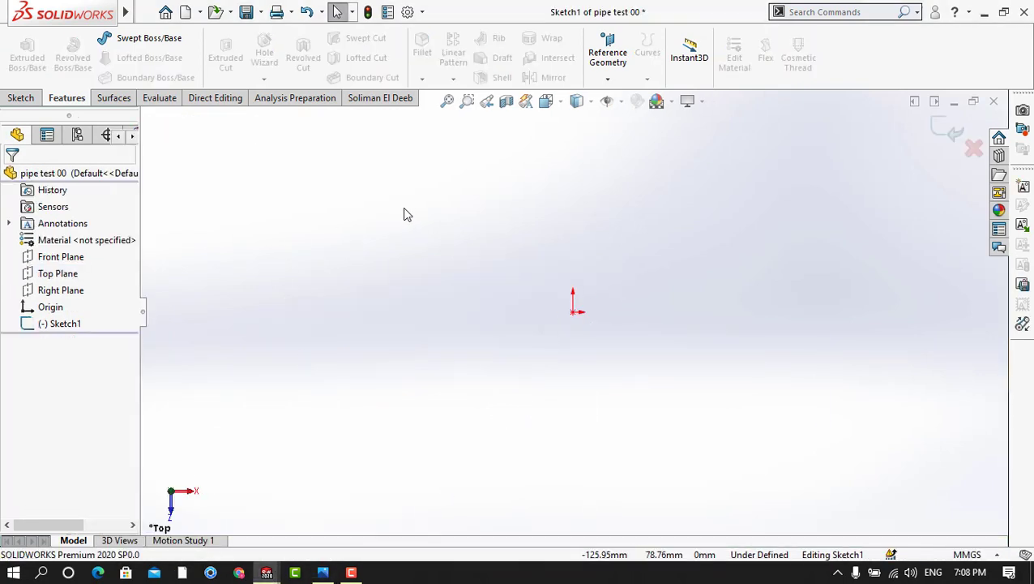
mouse_move(404, 209)
right_down()
mouse_move(386, 230)
mouse_move(385, 214)
right_up()
drag(575, 312, 680, 158)
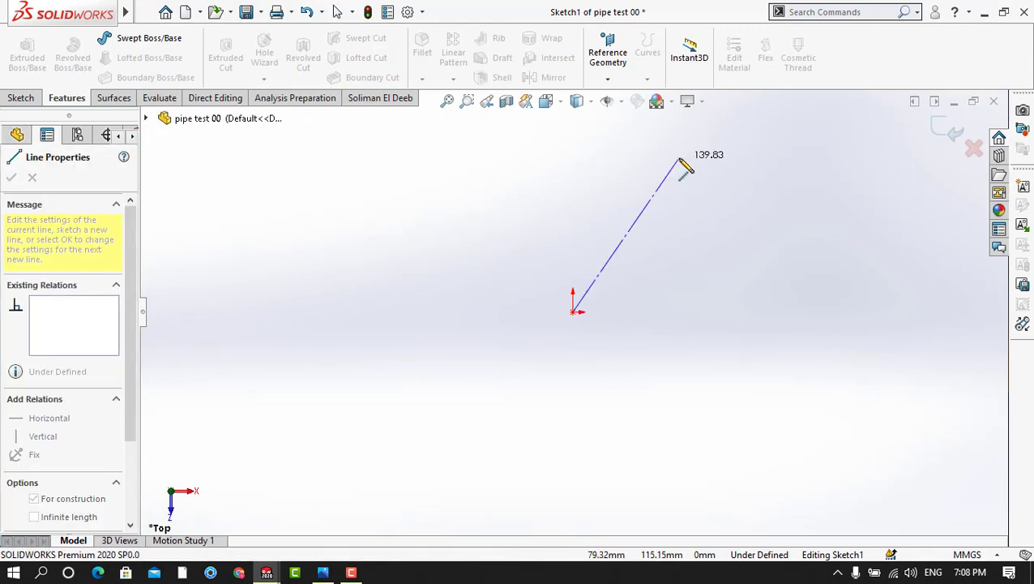
right_click(729, 184)
click(758, 186)
Dimension the construction line's angle to 60° from the horizontal
right_drag(735, 254, 735, 212)
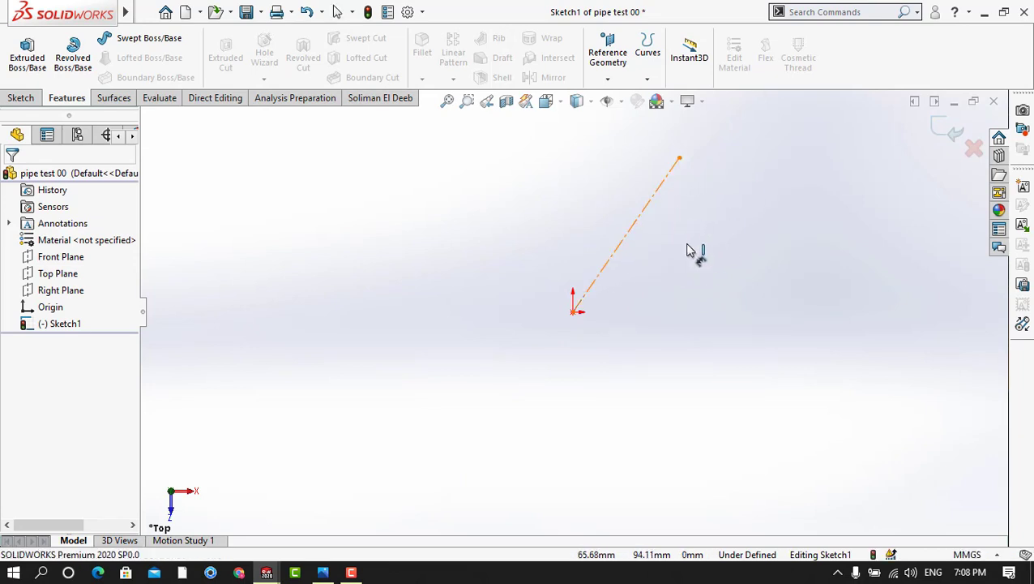
click(619, 247)
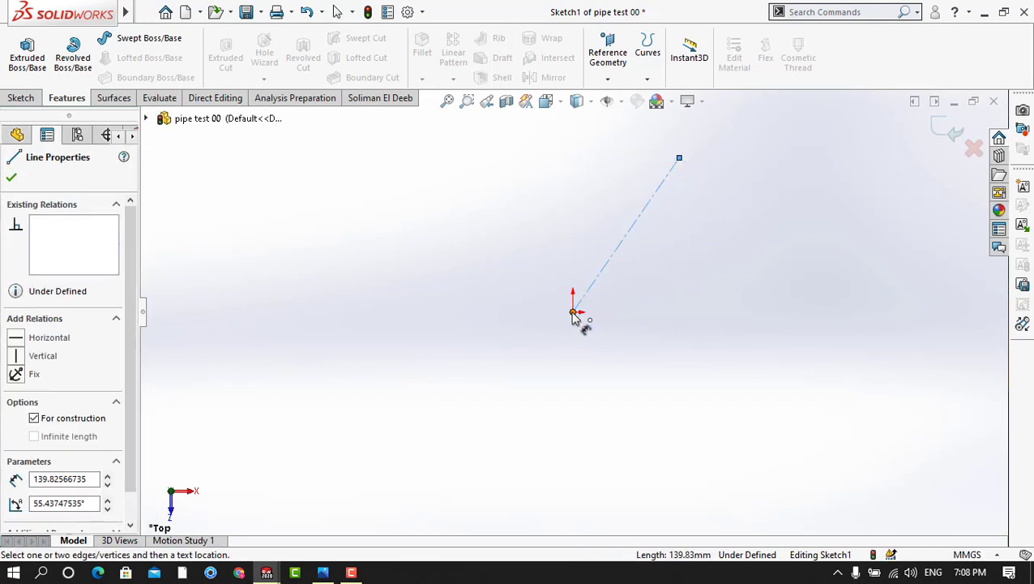
click(573, 313)
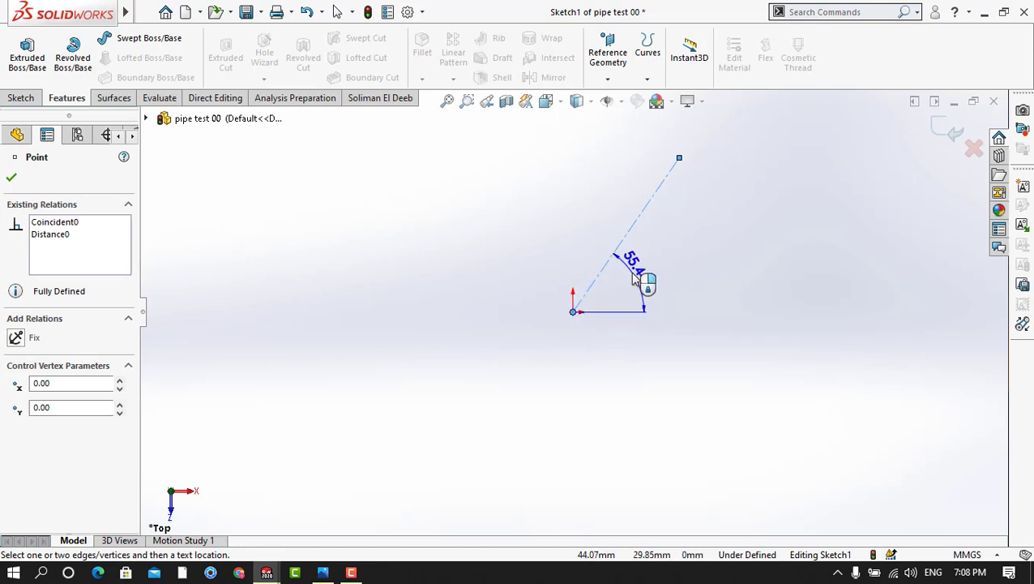
click(636, 278)
key(Return)
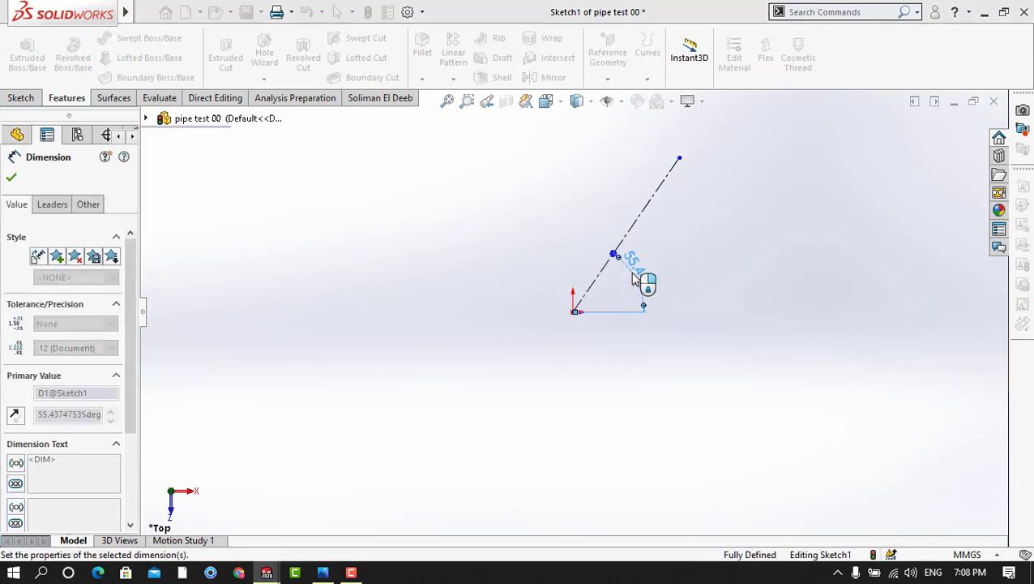
key(Escape)
right_click(734, 252)
click(751, 258)
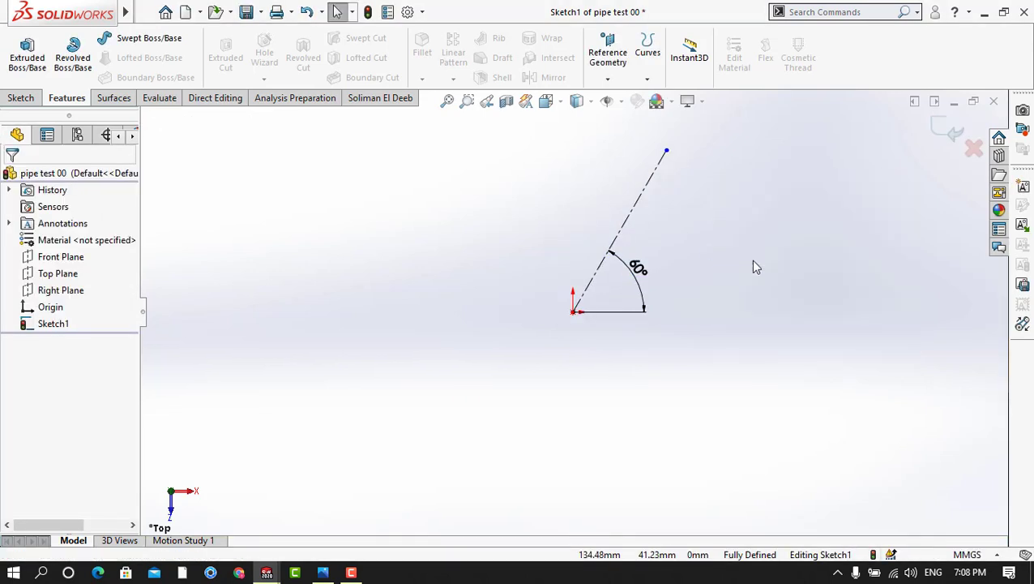
Remove the accidental extra line from the sketch
right_drag(792, 261, 754, 219)
right_click(766, 199)
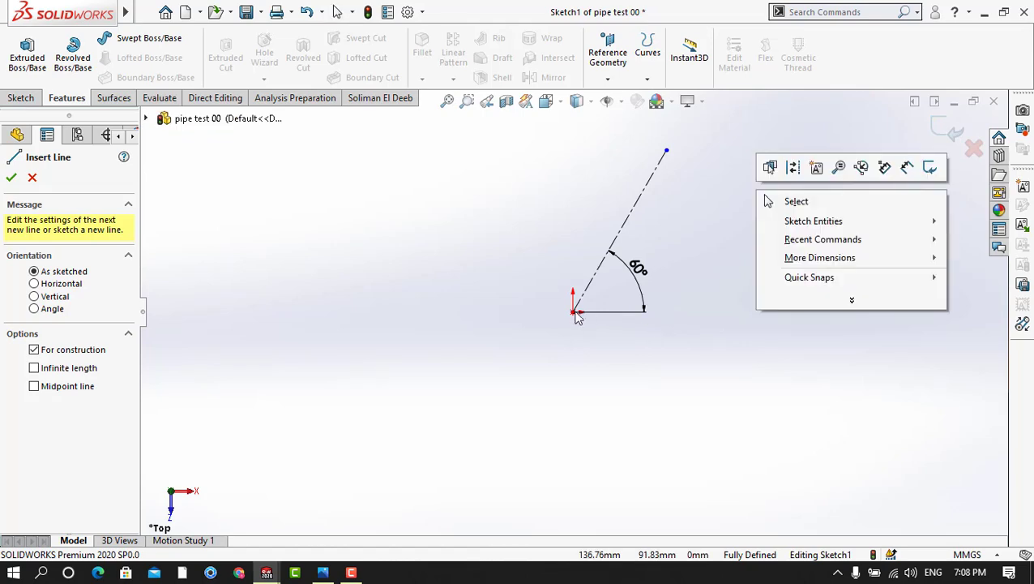
click(685, 330)
right_click(807, 359)
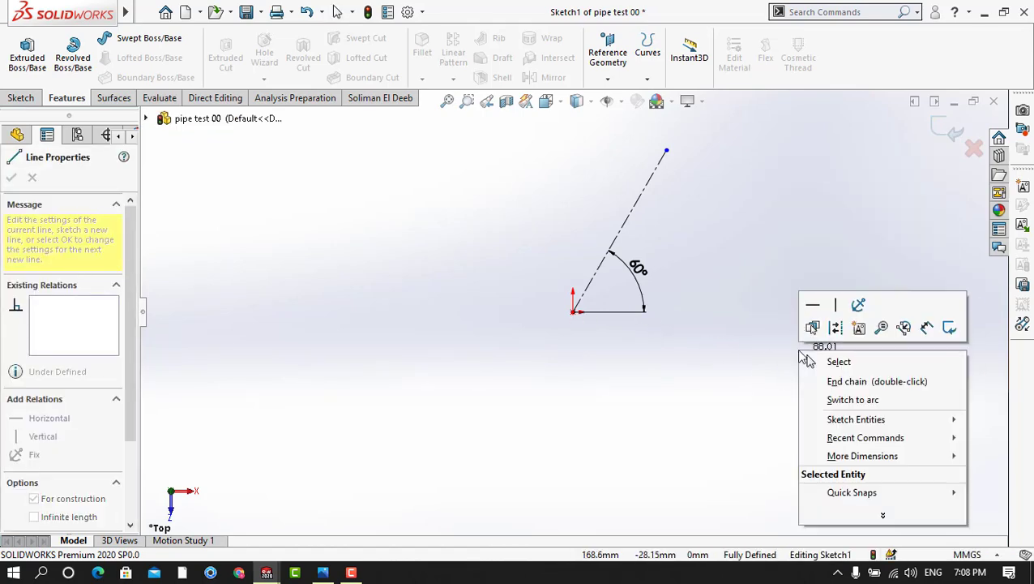
click(767, 303)
double_click(764, 293)
right_click(785, 276)
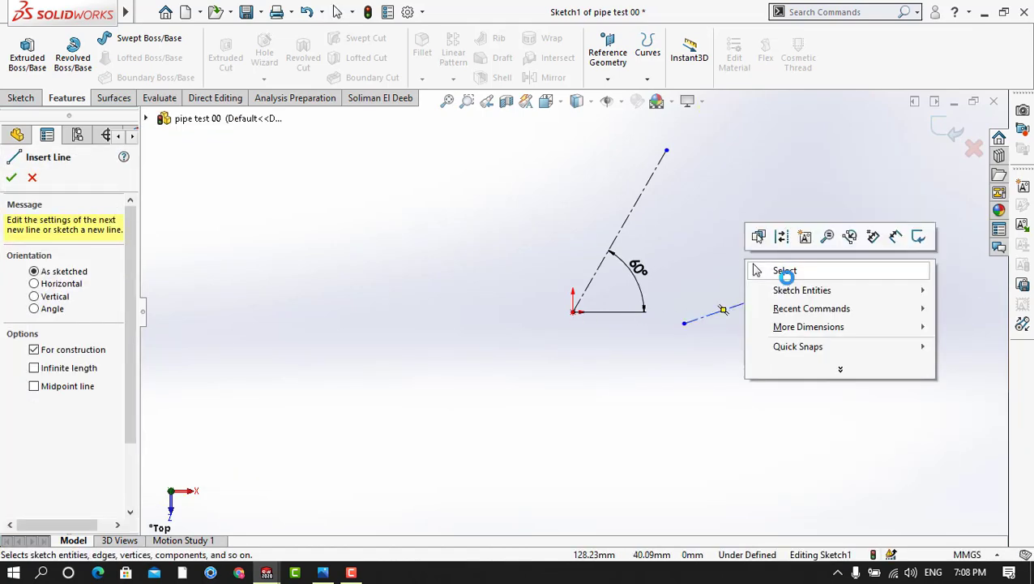
click(787, 277)
drag(826, 270, 699, 355)
key(Delete)
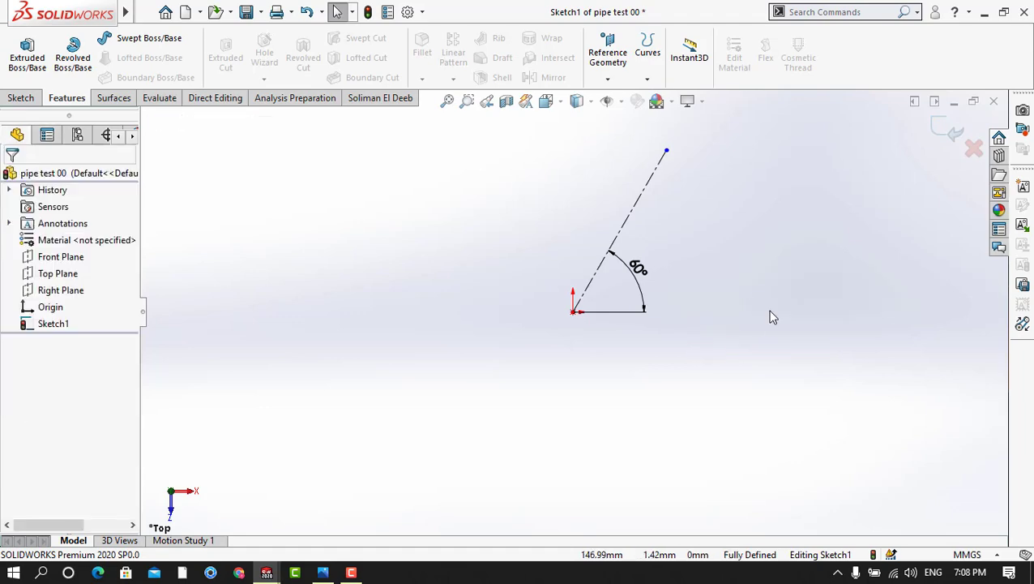
Draw a second construction line from the origin down and to the right
right_drag(744, 324, 716, 280)
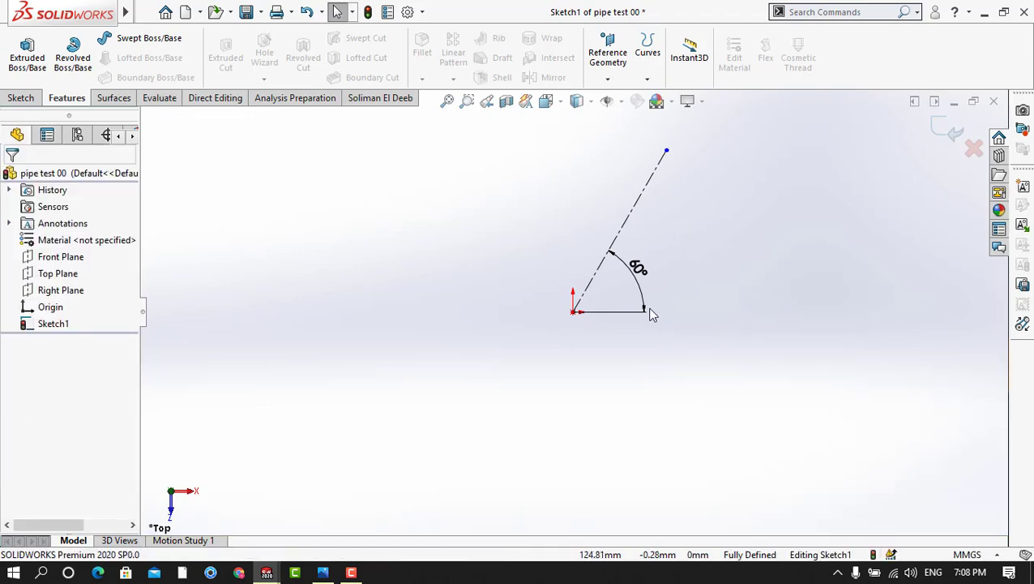
click(573, 311)
click(676, 377)
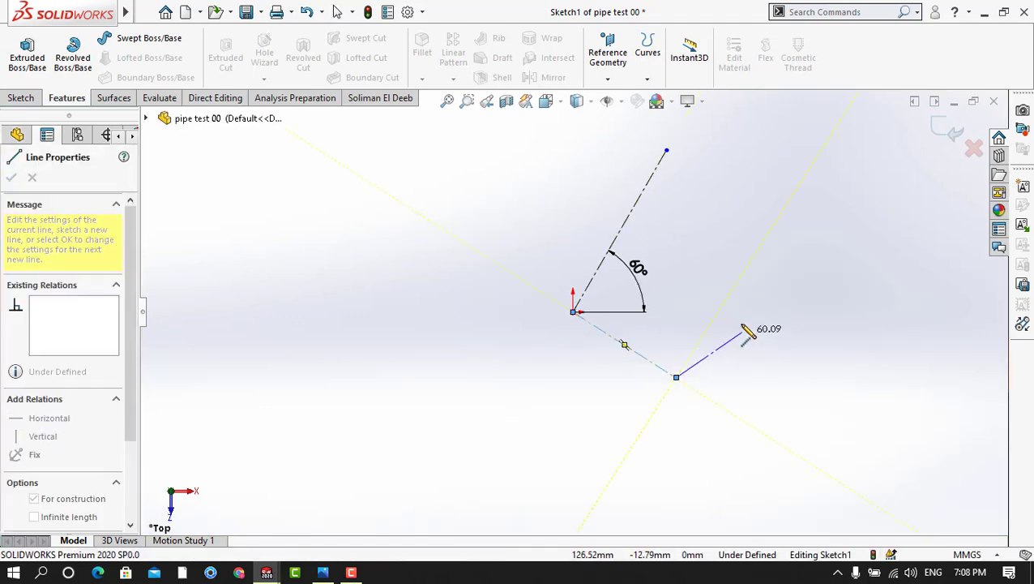
right_click(750, 327)
click(749, 327)
Make the lower construction line perpendicular to the 60° line
click(645, 357)
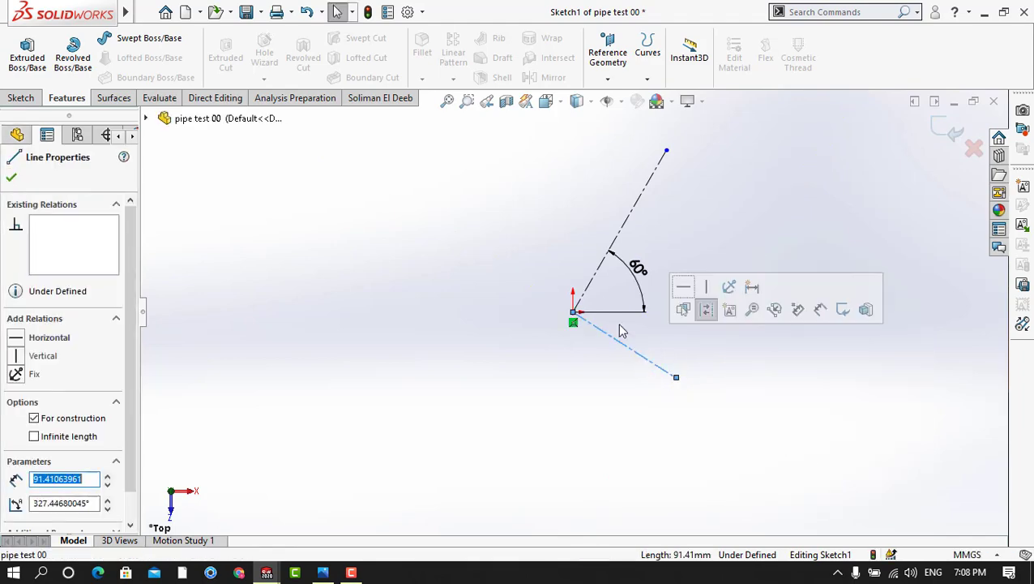
ctrl+click(595, 286)
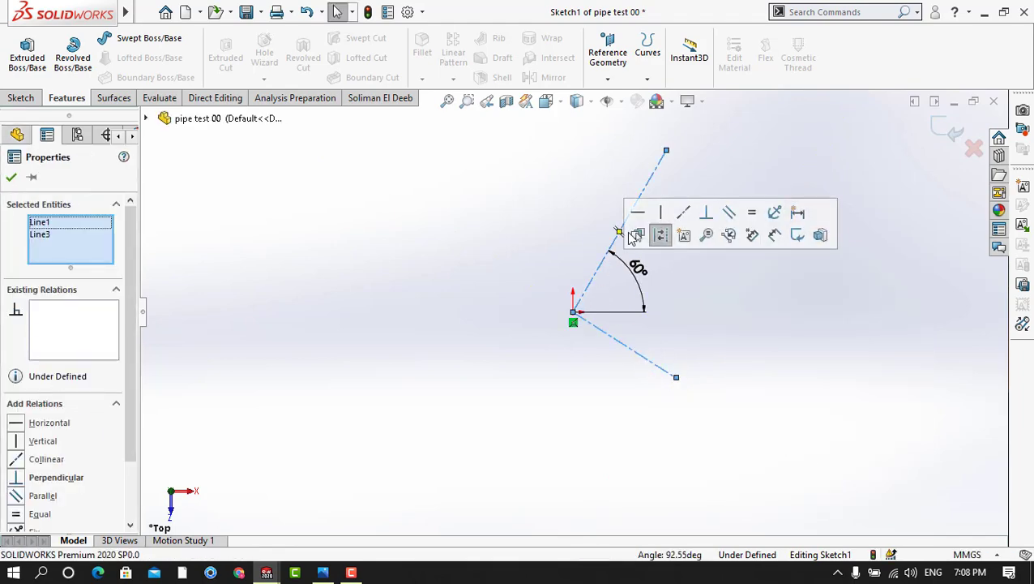
click(707, 215)
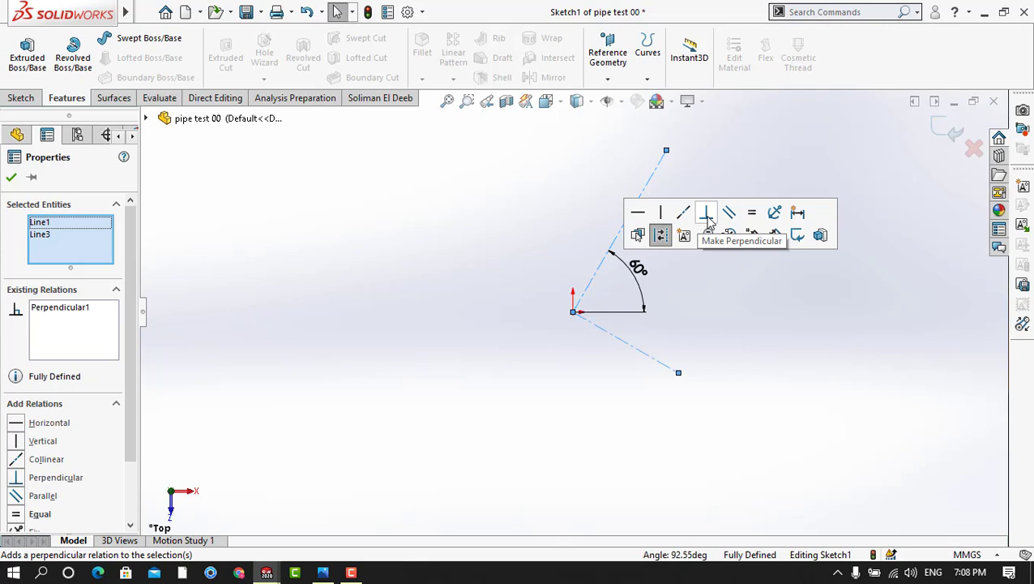
click(697, 300)
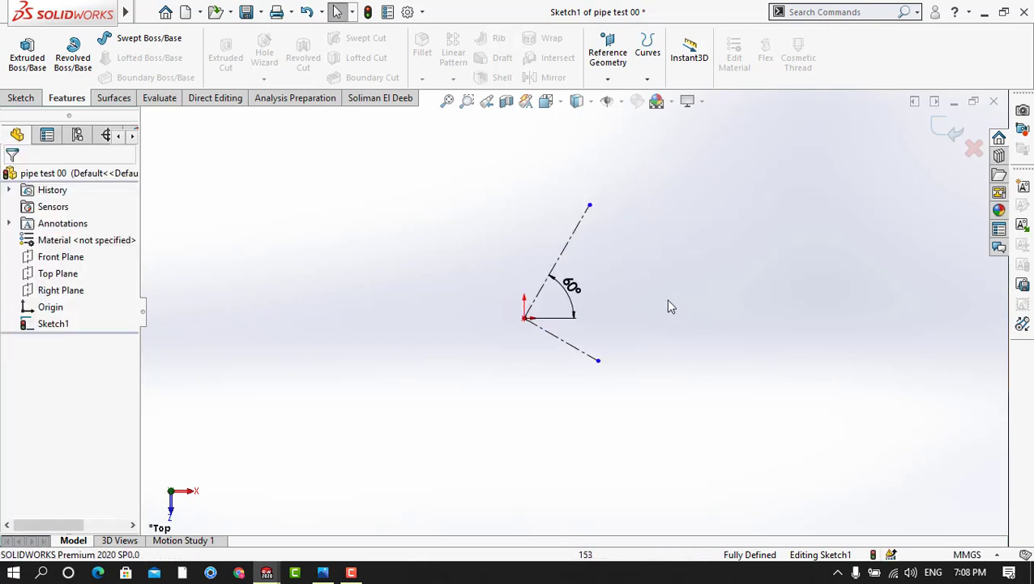
right_click(666, 300)
Draw a large circle centred at the origin and a small circle above it
right_drag(648, 317, 718, 326)
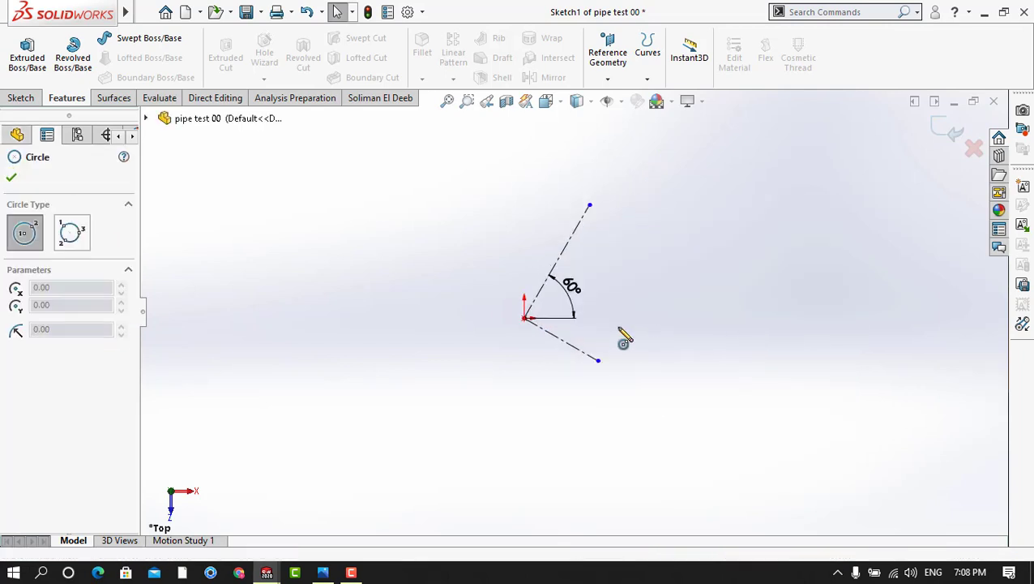
click(525, 318)
click(591, 258)
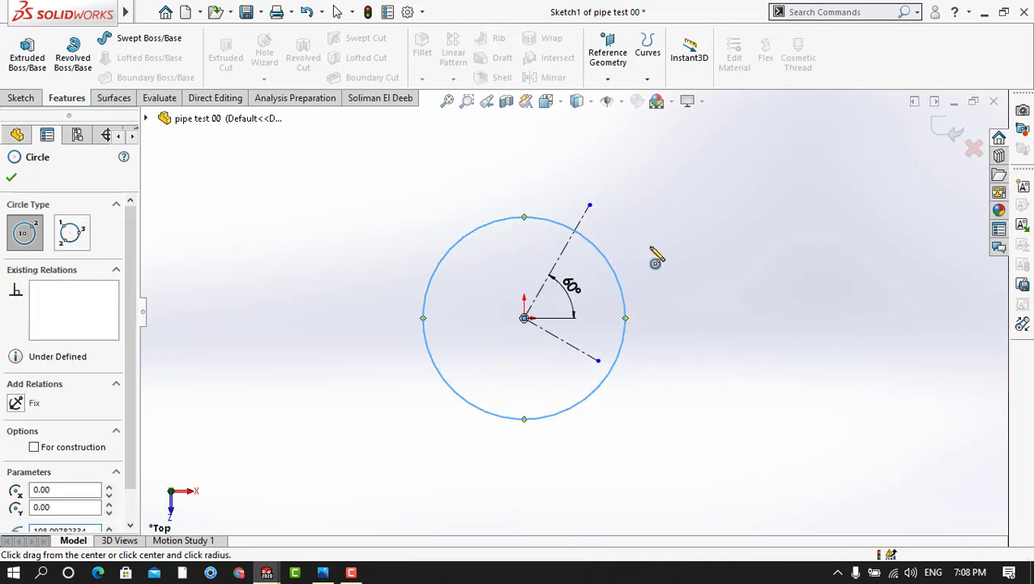
right_click(656, 256)
click(685, 259)
right_drag(703, 325, 708, 277)
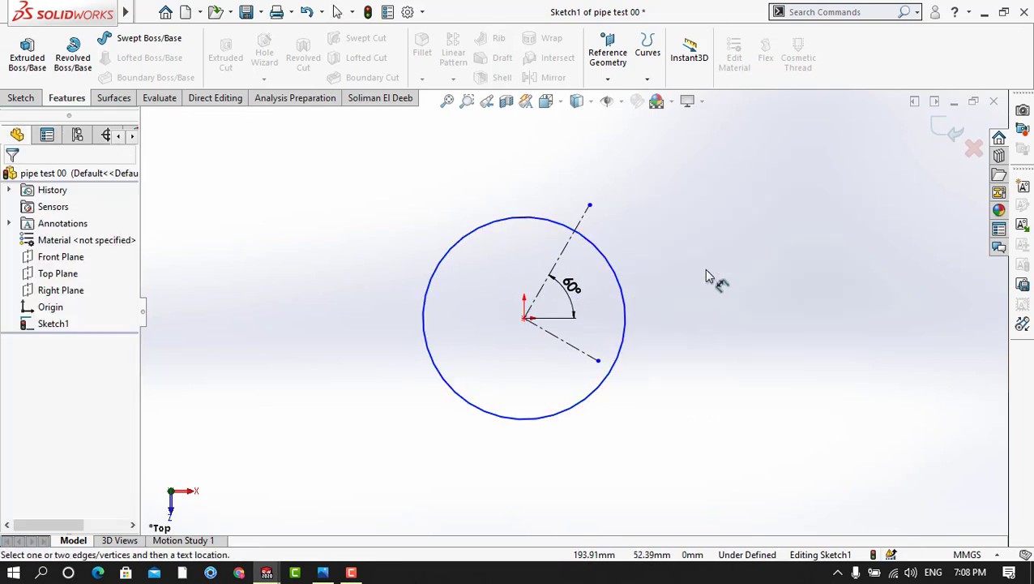
right_drag(695, 329, 766, 322)
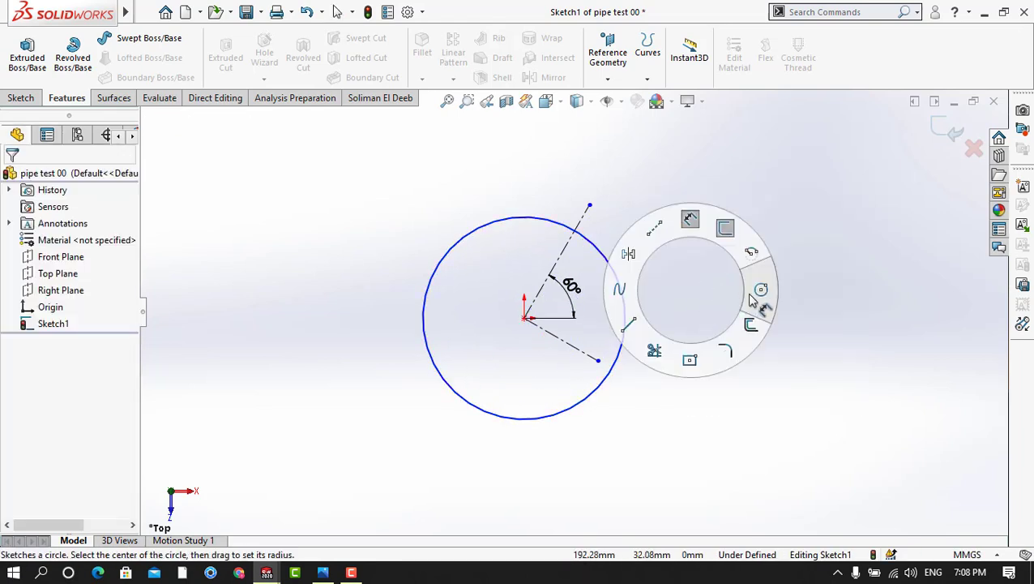
click(613, 166)
click(633, 167)
right_click(679, 160)
click(708, 176)
Lengthen both the upper 60° and lower perpendicular construction lines
scroll(633, 254, up, 2)
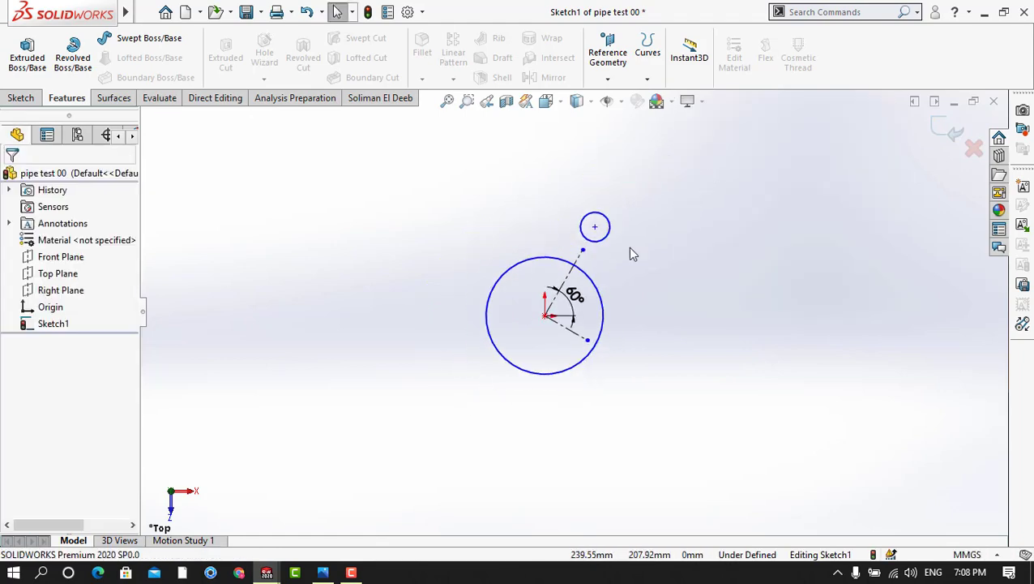
scroll(608, 255, down, 2)
drag(572, 246, 640, 130)
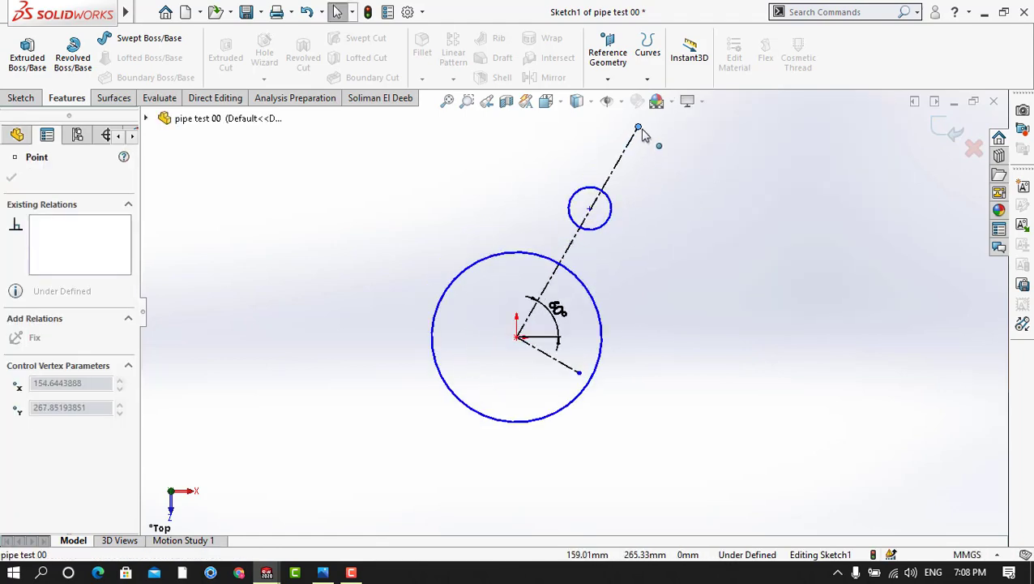
click(676, 207)
drag(579, 373, 663, 422)
click(677, 339)
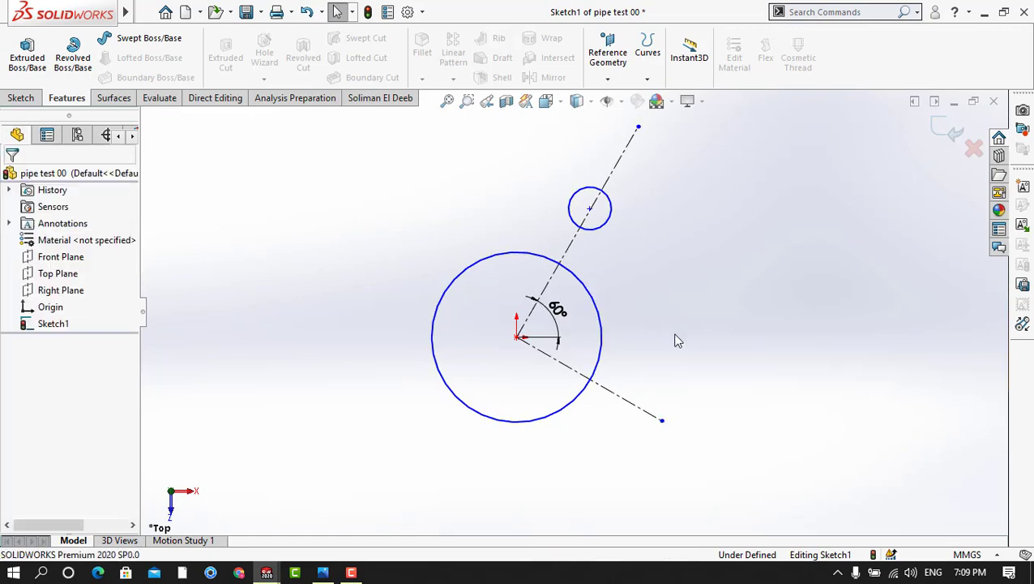
scroll(681, 364, up, 2)
Dimension the large circle's diameter to 80 mm
right_drag(691, 380, 691, 324)
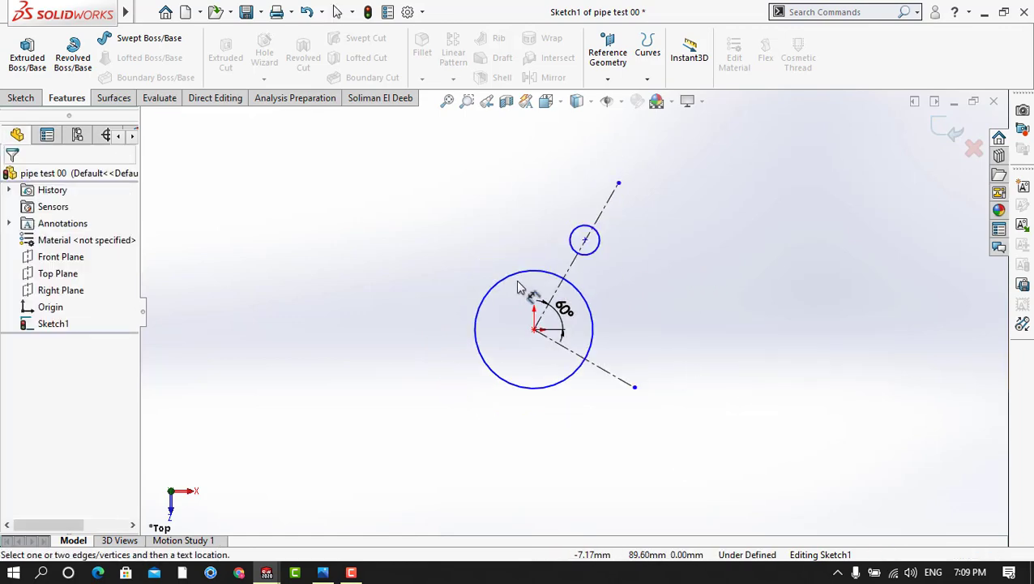
click(509, 278)
click(294, 334)
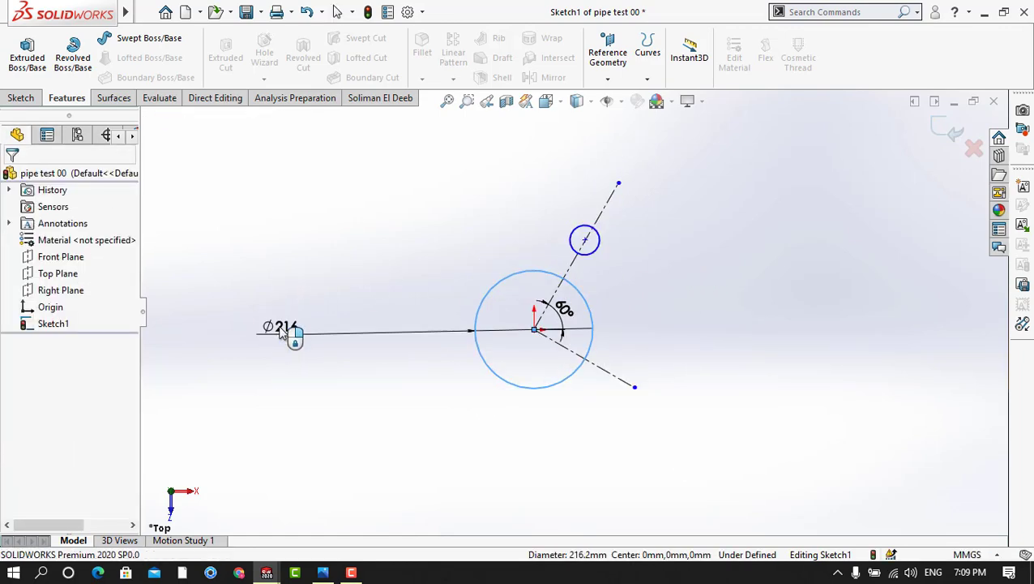
text(80)
key(Return)
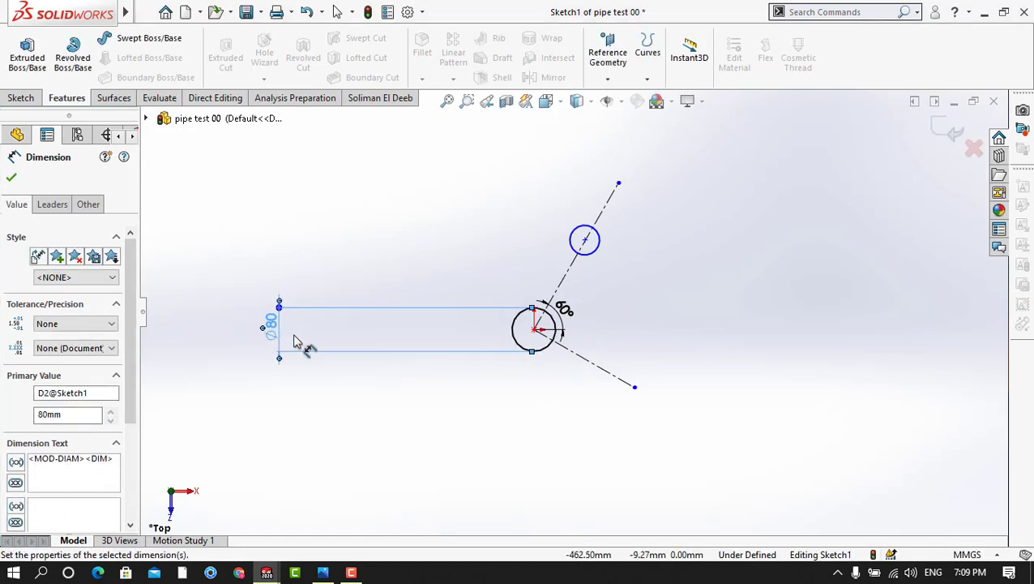
scroll(616, 269, down, 3)
Dimension the small circle's diameter to 30 mm
click(581, 237)
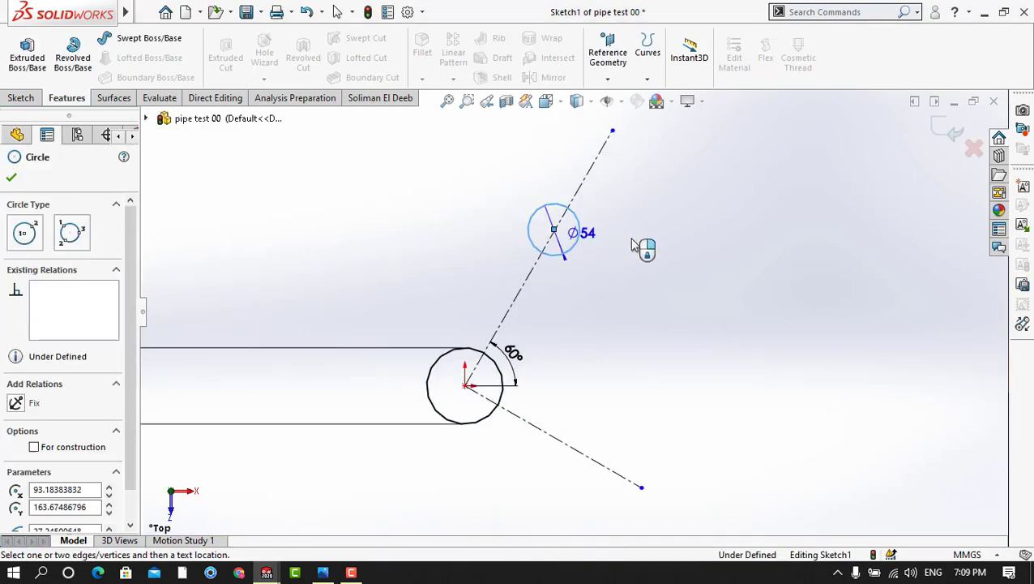
click(640, 239)
text(30)
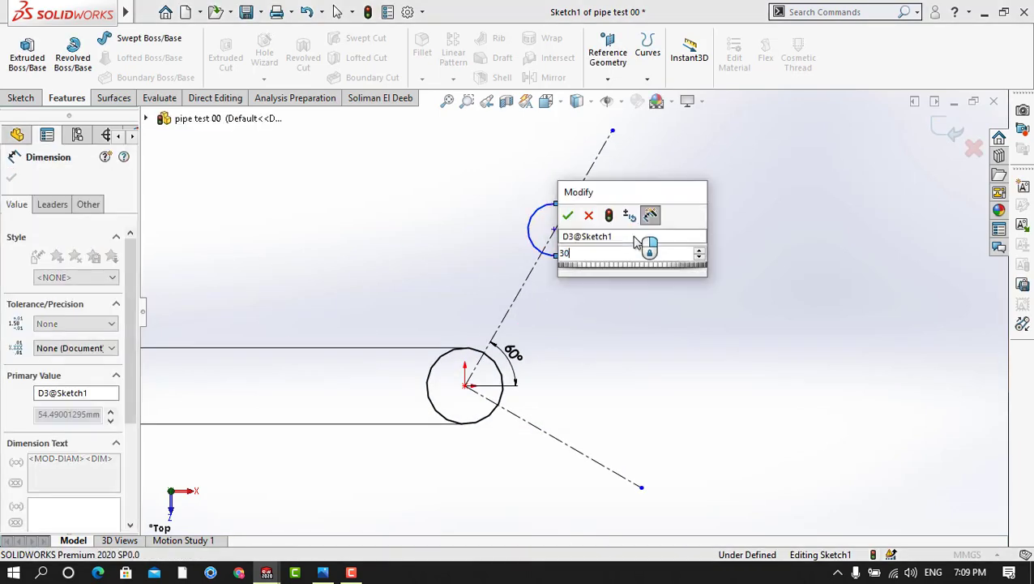
key(Return)
right_click(659, 296)
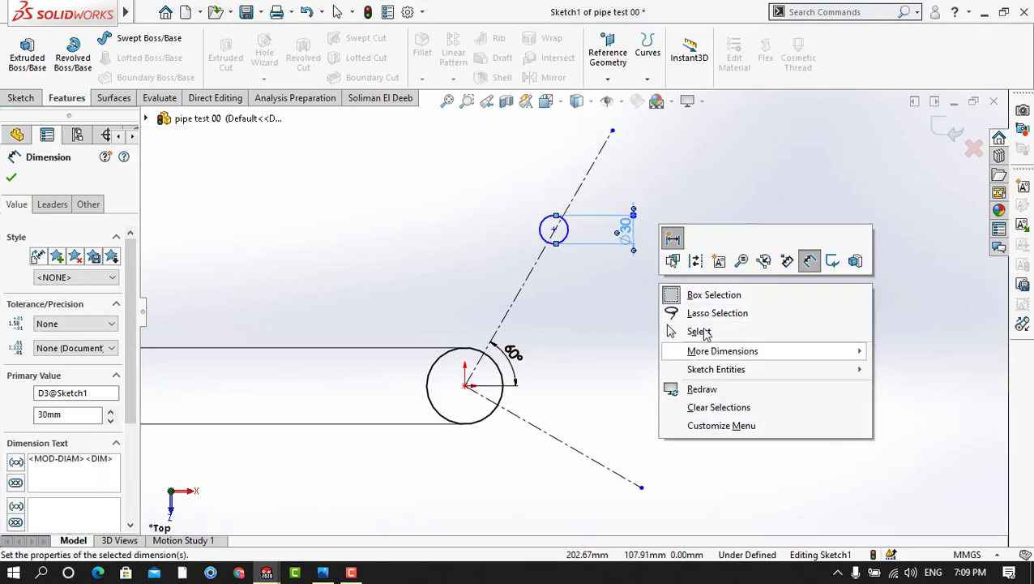
click(689, 331)
Make the small circle's centre coincident with the upper 60° line and slide it down
drag(553, 229, 472, 219)
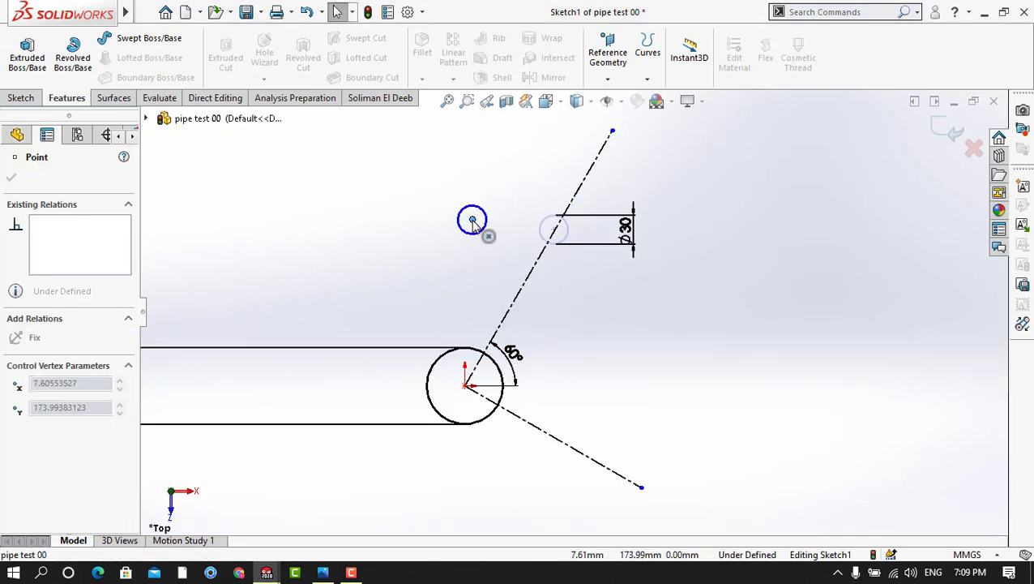
click(473, 219)
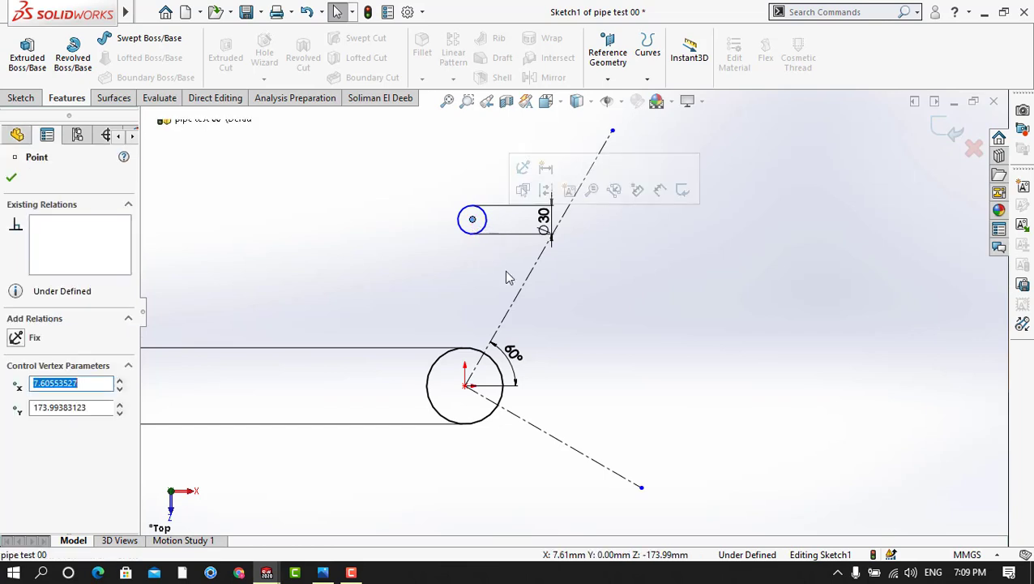
ctrl+click(525, 293)
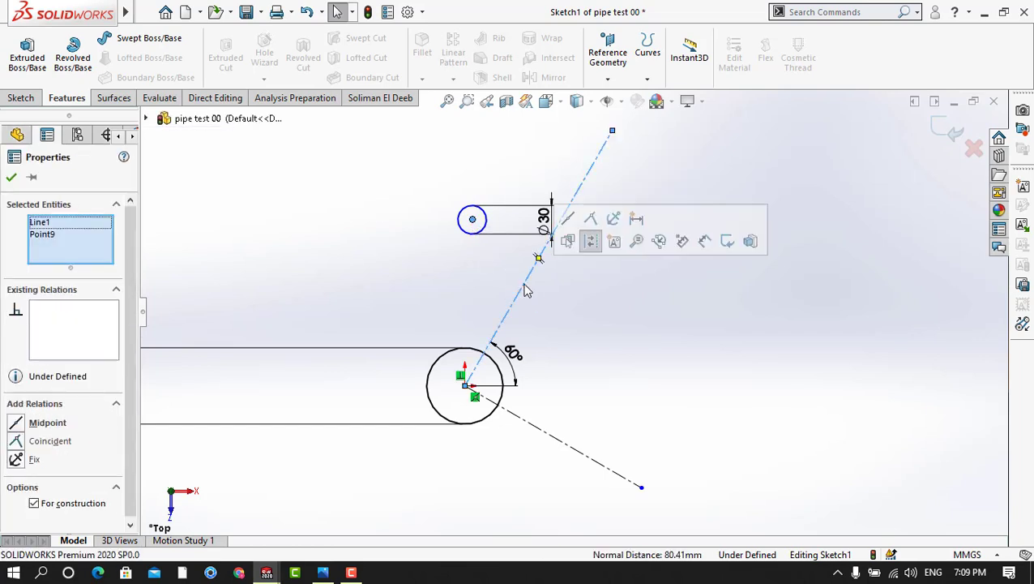
click(590, 225)
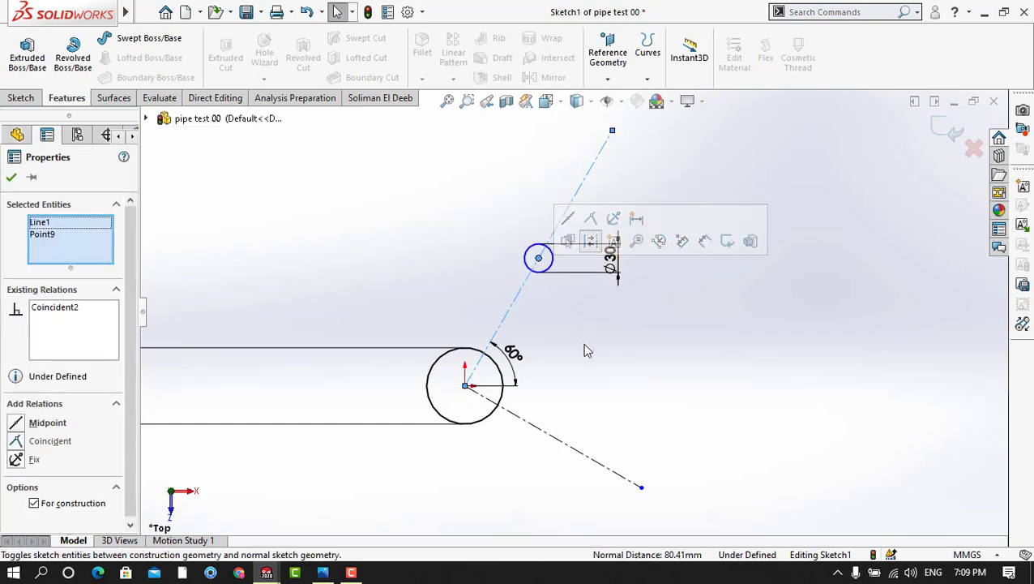
click(555, 284)
mouse_move(539, 258)
mouse_down()
mouse_move(490, 331)
mouse_move(544, 253)
mouse_up()
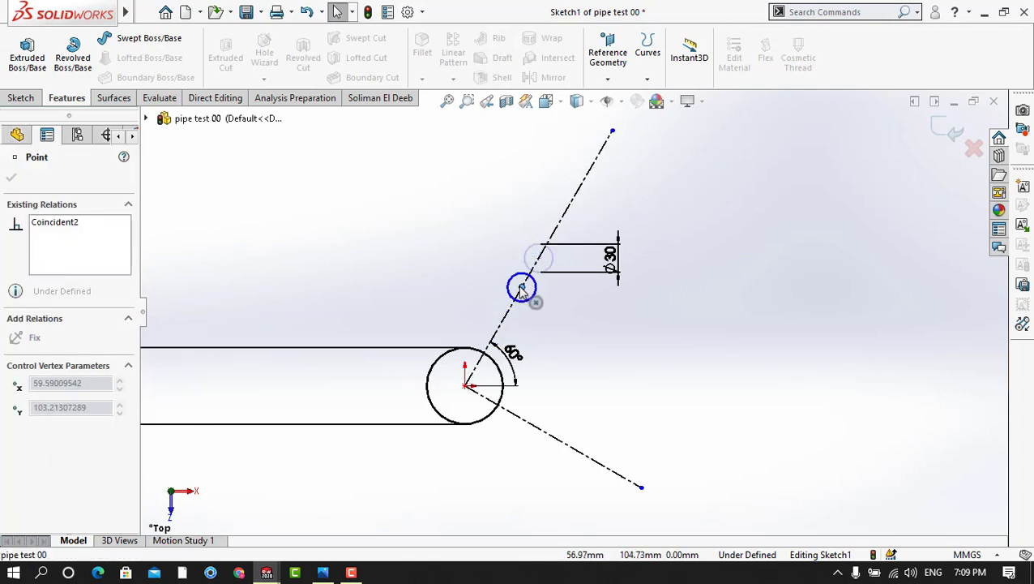
Slide the small circle along the 60° construction line toward the big circle
drag(522, 290, 521, 288)
click(528, 321)
click(521, 288)
scroll(552, 325, down, 3)
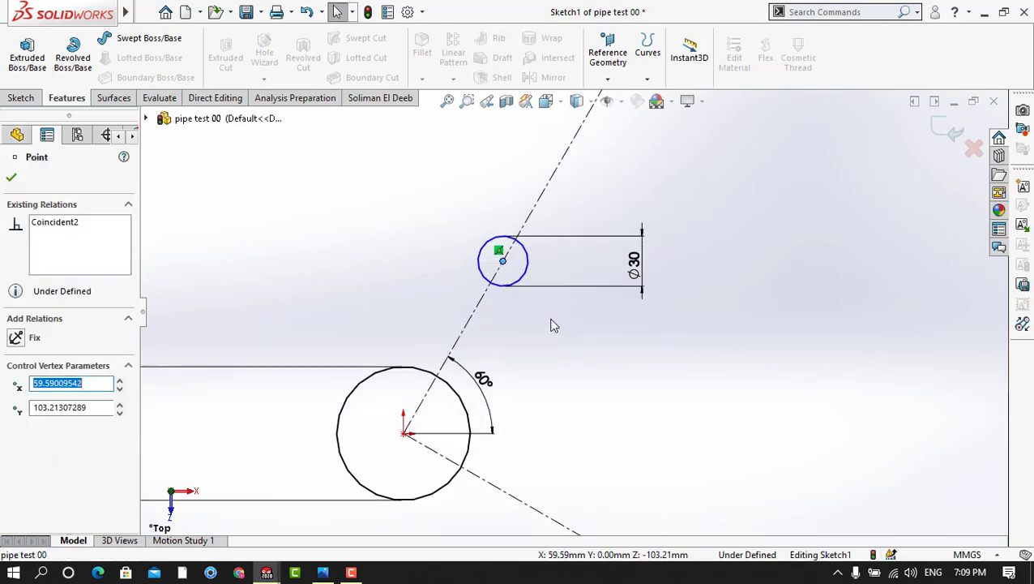
scroll(535, 308, down, 3)
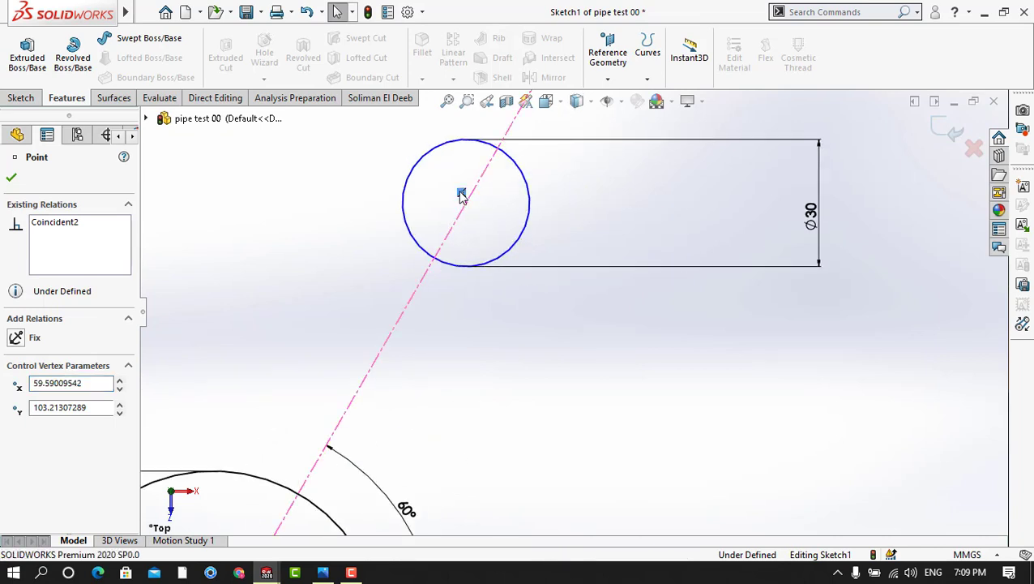
click(531, 374)
scroll(535, 365, up, 5)
scroll(578, 324, up, 1)
scroll(567, 357, down, 1)
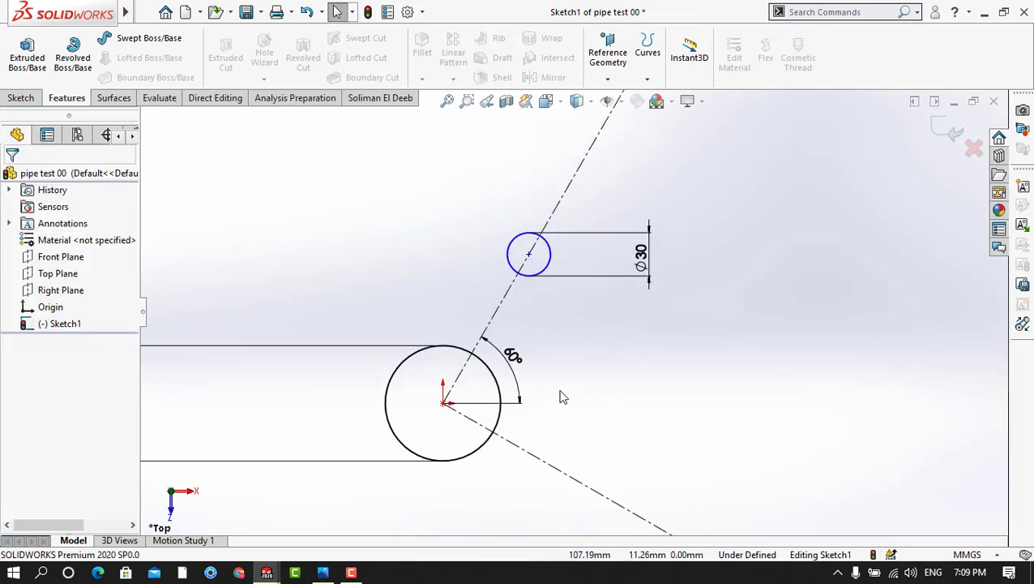
scroll(625, 394, up, 2)
Try a 30 mm vertical dimension from the small circle's centre to the origin, then undo it
right_drag(656, 369, 593, 297)
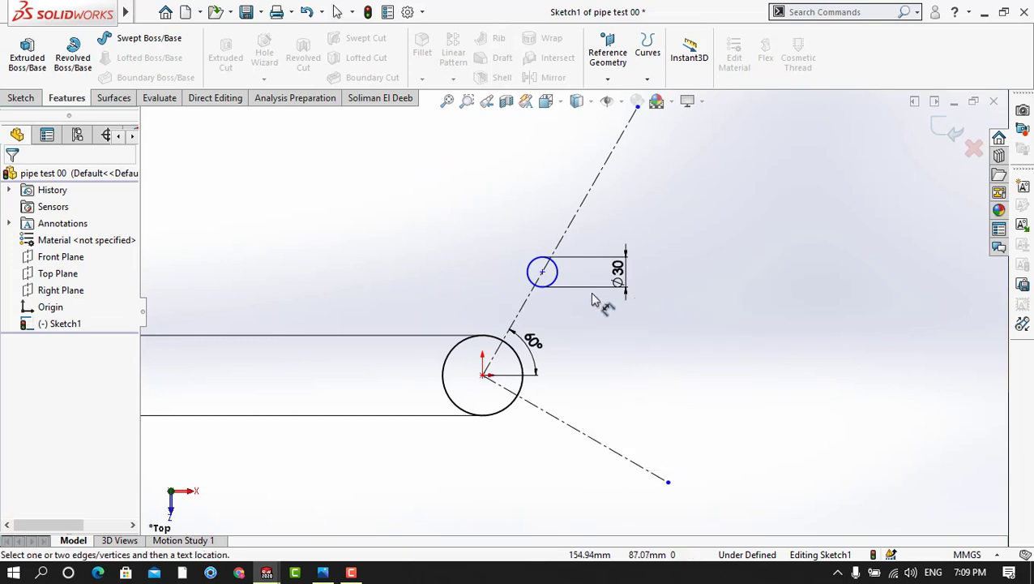
click(543, 272)
click(483, 374)
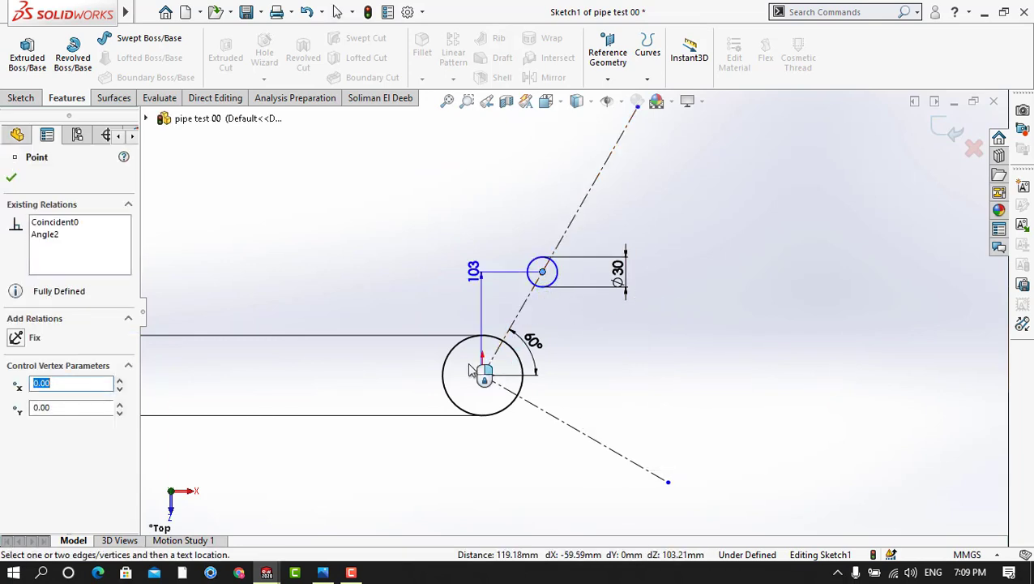
click(330, 291)
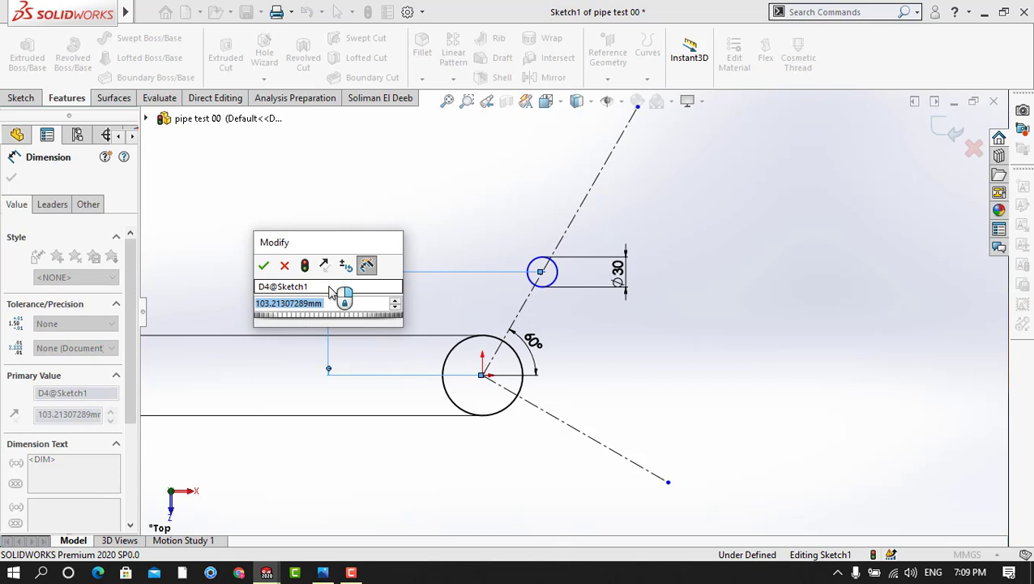
text(30)
key(Return)
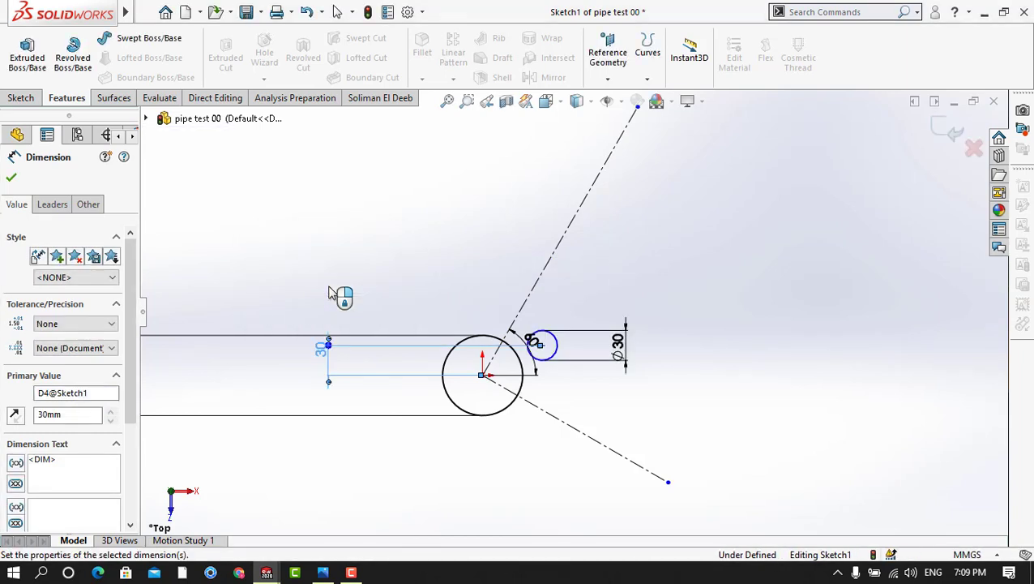
scroll(566, 354, down, 3)
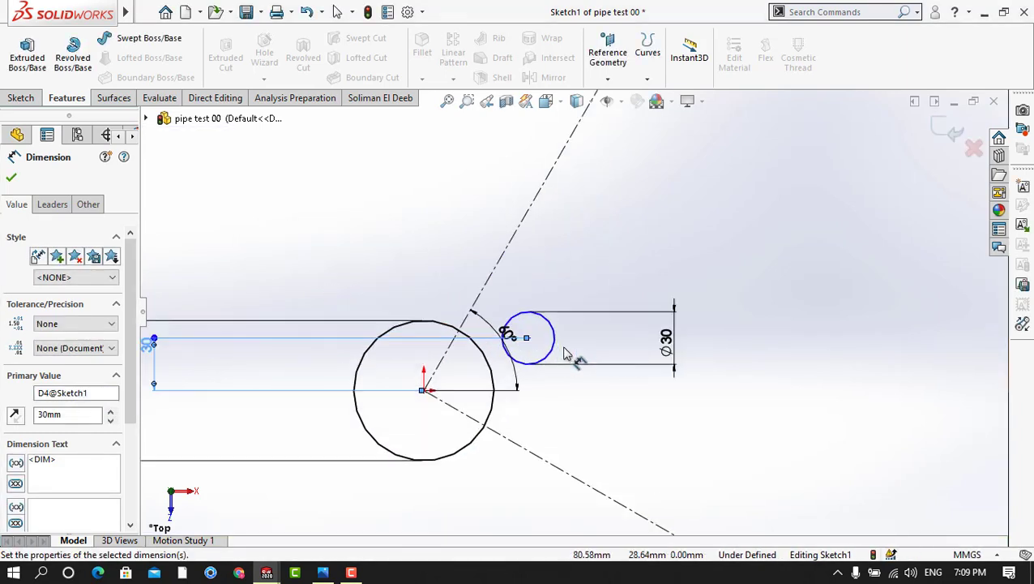
right_click(569, 254)
click(584, 296)
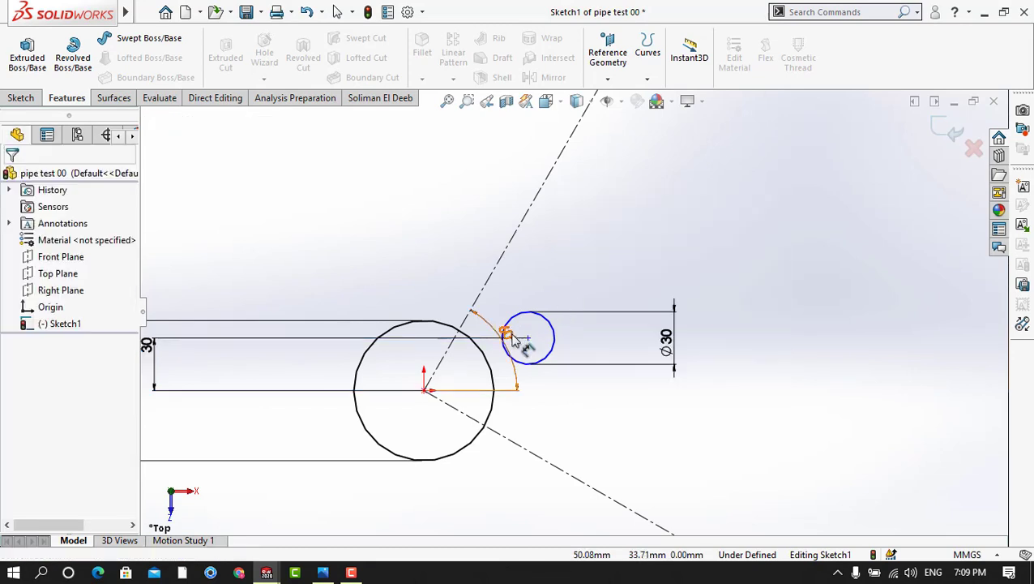
scroll(574, 309, up, 2)
key(ctrl+z)
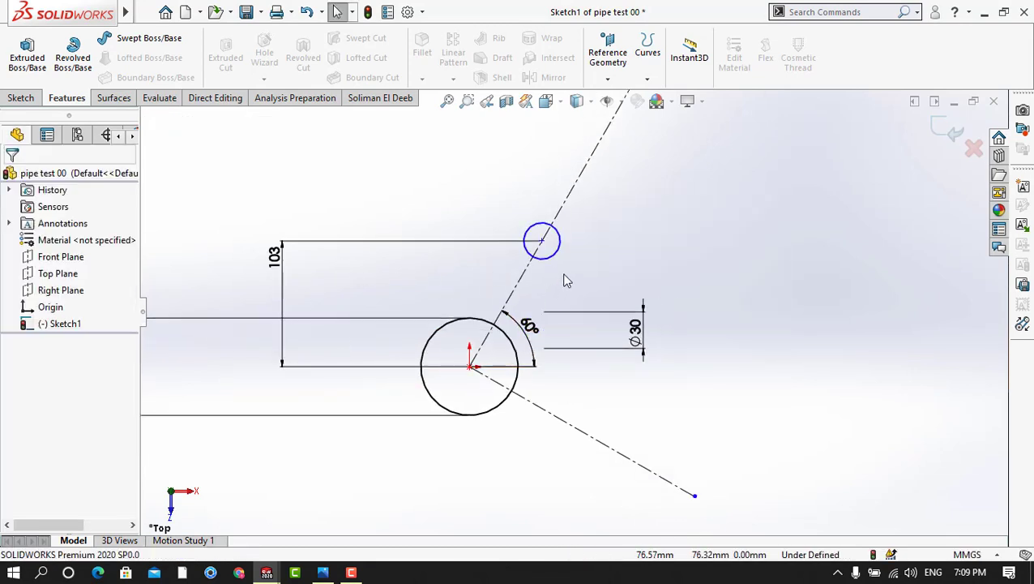
key(ctrl+z)
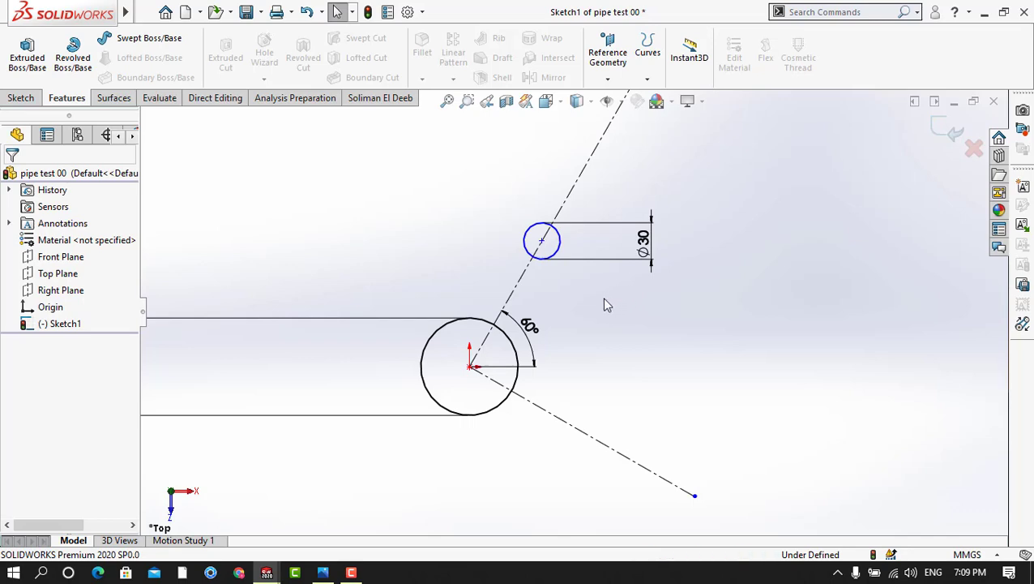
Move the small circle higher along the construction line
drag(541, 241, 579, 220)
click(391, 251)
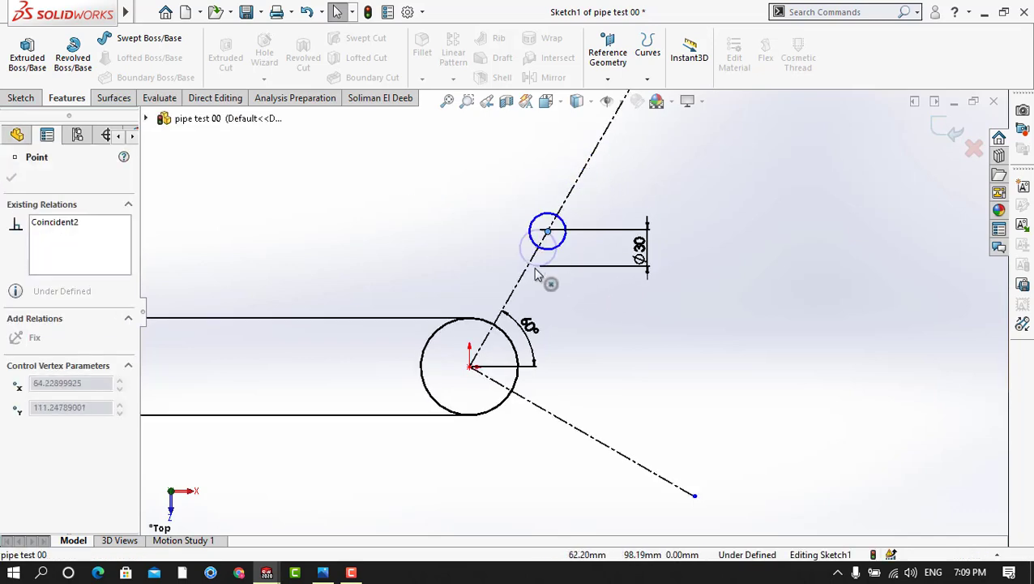
click(580, 278)
scroll(580, 252, down, 2)
scroll(576, 312, up, 4)
Dimension the small circle's centre vertically to the origin, setting it to 60 and then 70
right_click(662, 398)
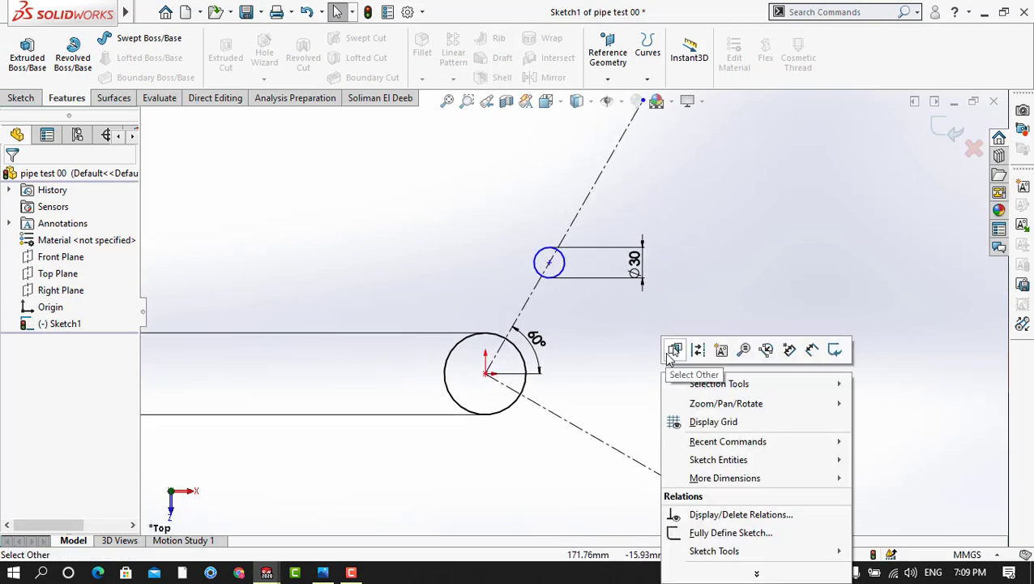
key(Escape)
right_drag(704, 404, 704, 340)
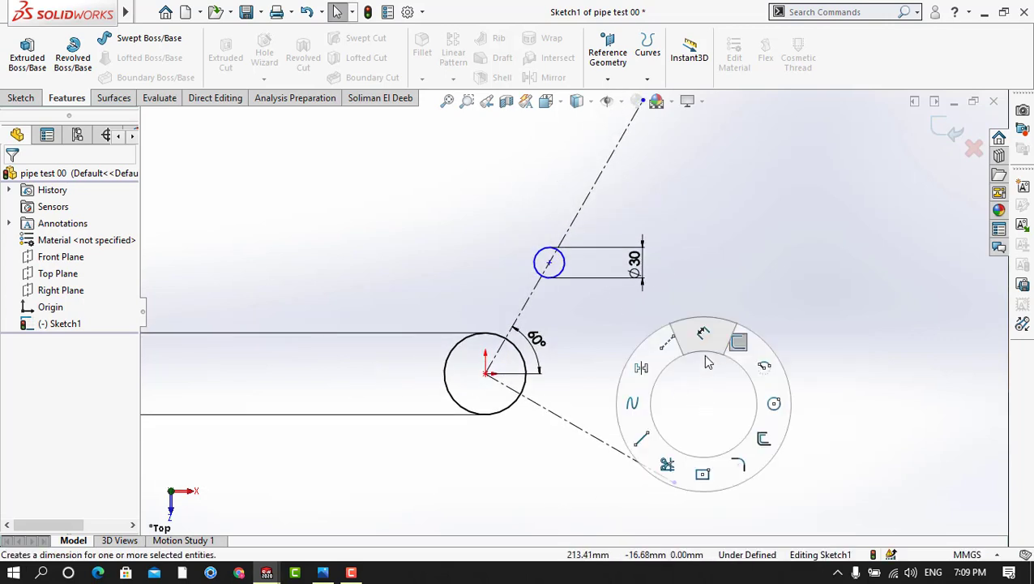
click(549, 264)
click(484, 373)
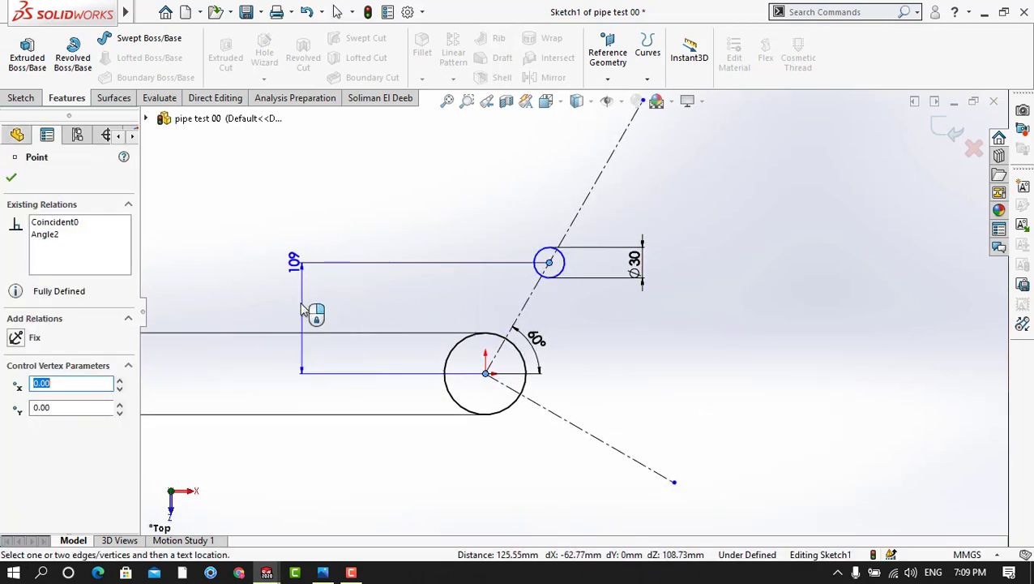
click(301, 308)
key(Return)
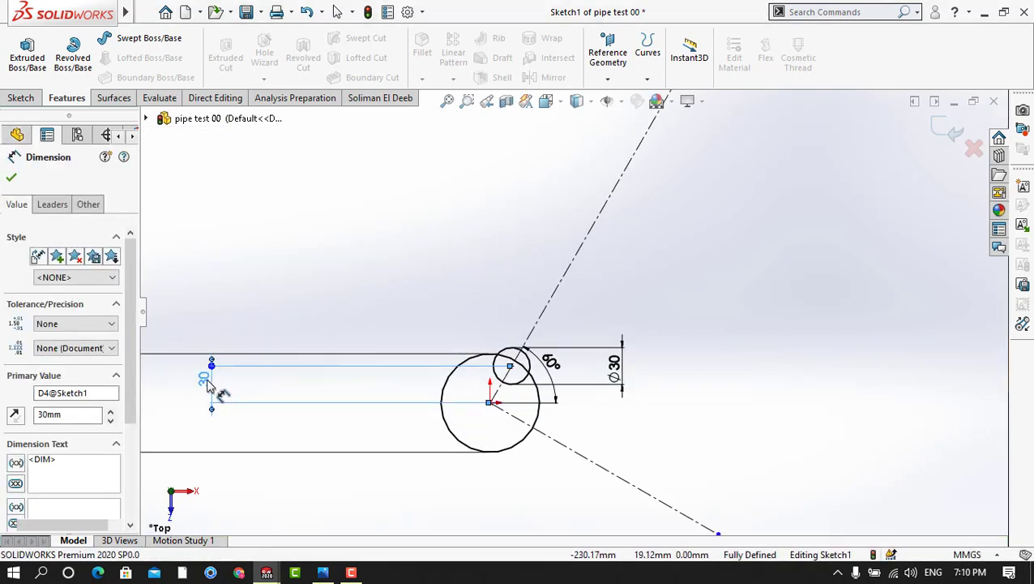
double_click(208, 386)
text(60)
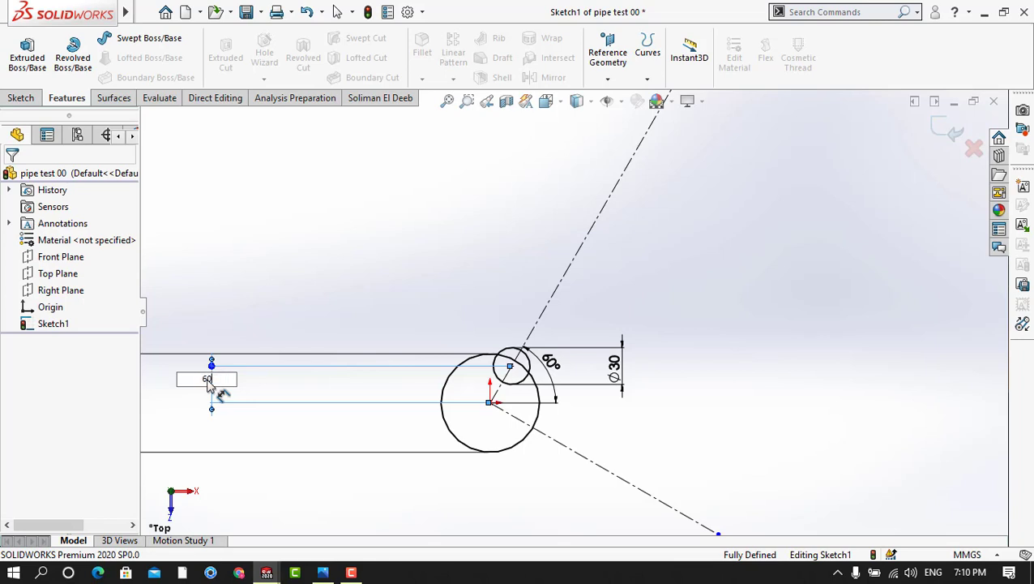
key(Return)
double_click(225, 355)
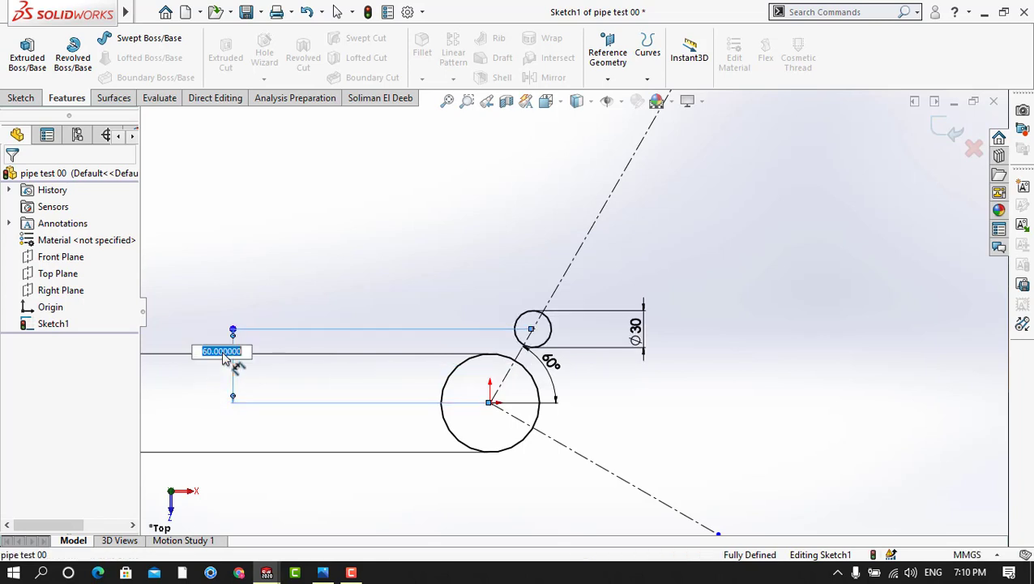
text(70)
key(Return)
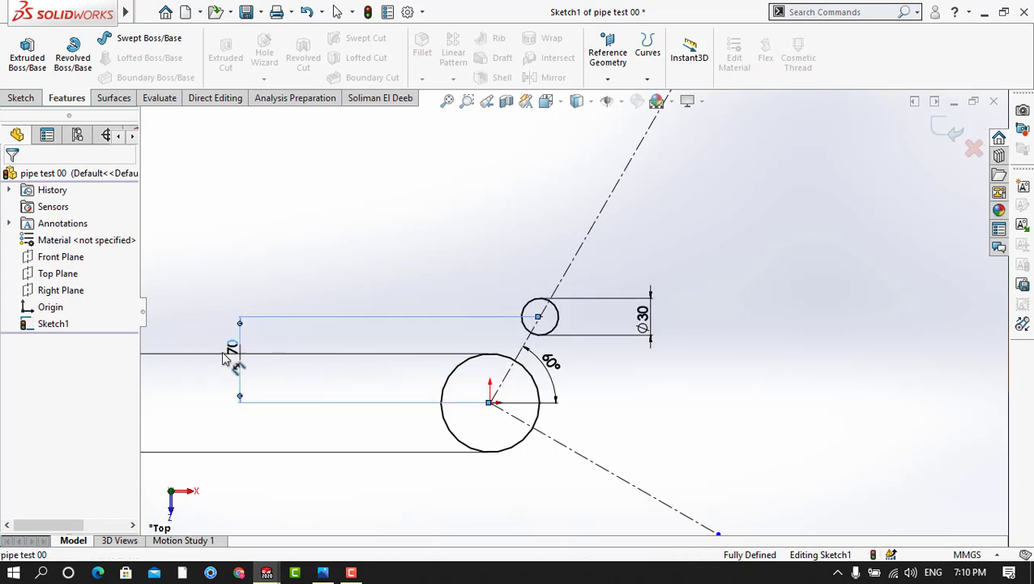
Move the 70 dimension to the right and the Ø30 dimension left of the small circle
right_click(318, 193)
click(357, 245)
scroll(500, 368, down, 3)
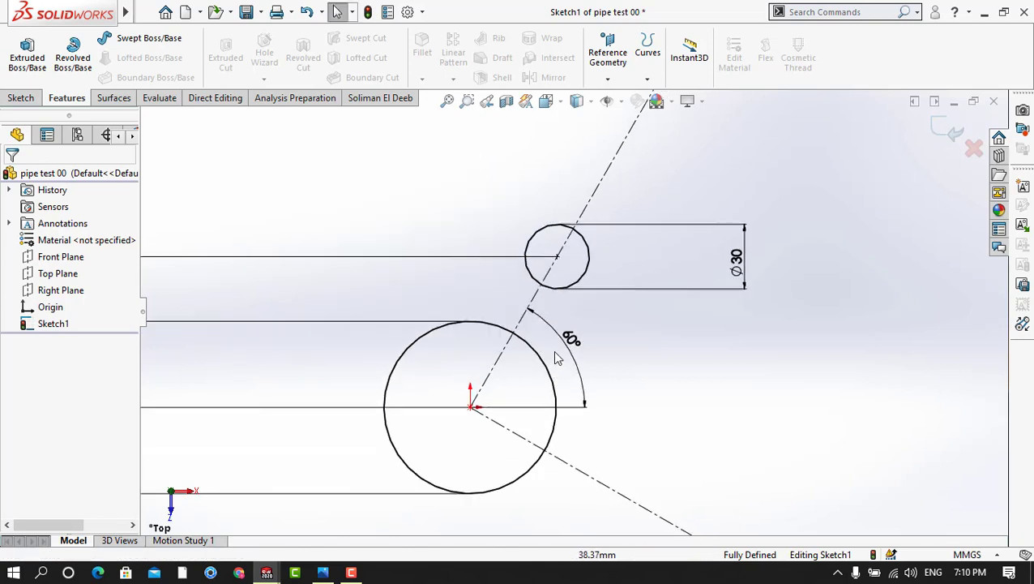
scroll(634, 277, up, 3)
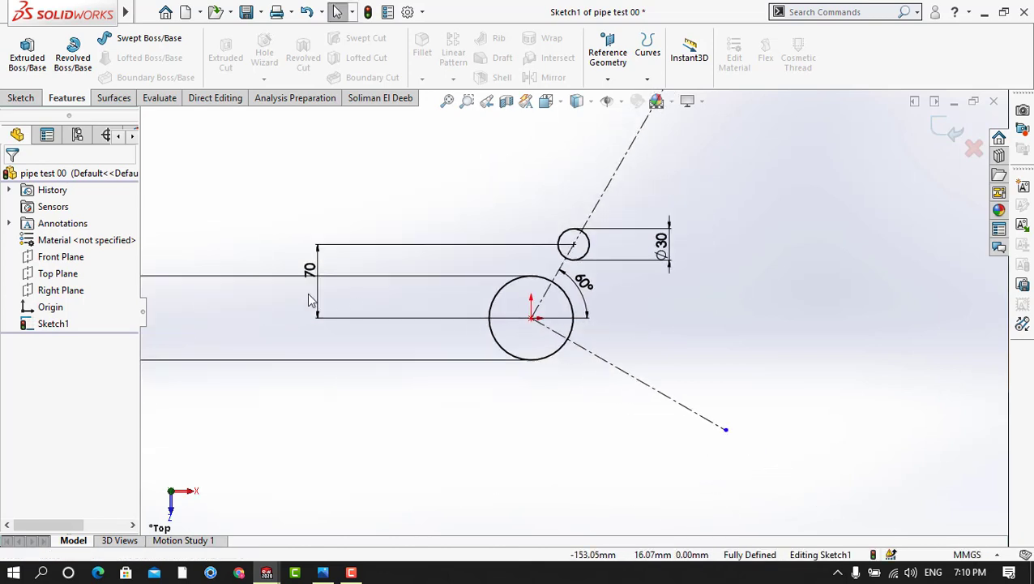
drag(318, 284, 673, 253)
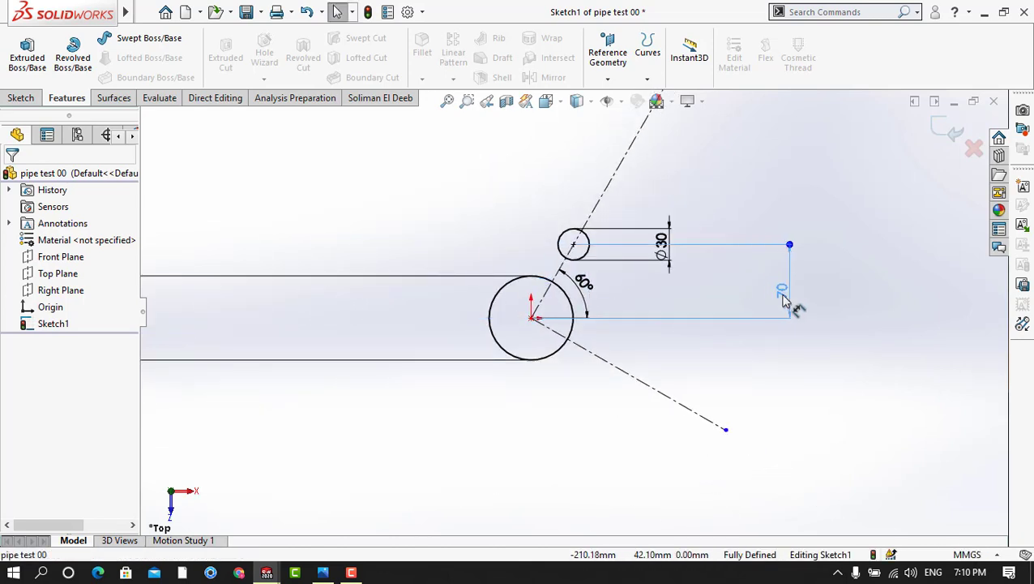
drag(662, 242, 466, 235)
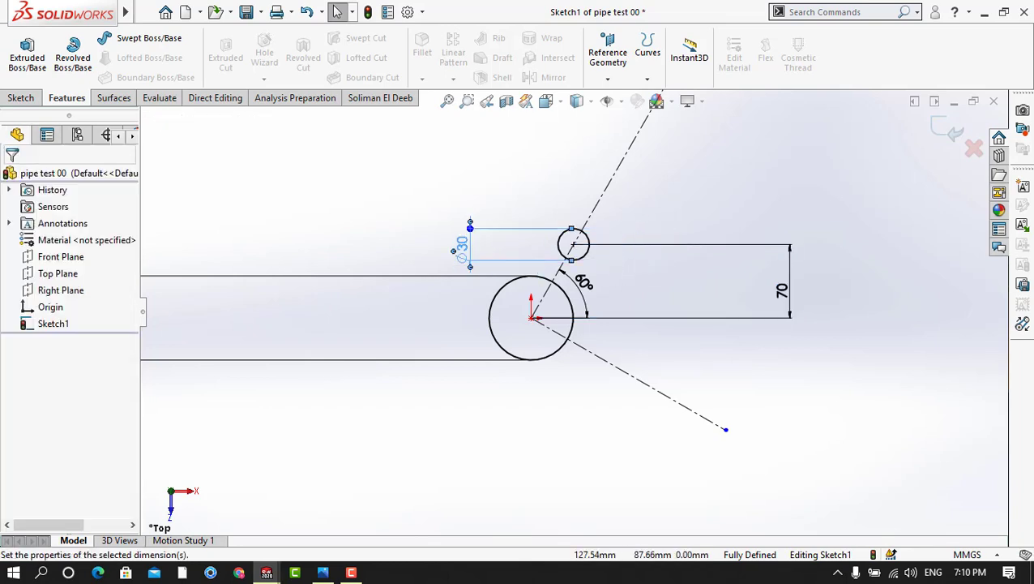
click(443, 245)
Reposition the 60° angle dimension further out from the sketch
scroll(404, 259, down, 2)
scroll(592, 390, up, 2)
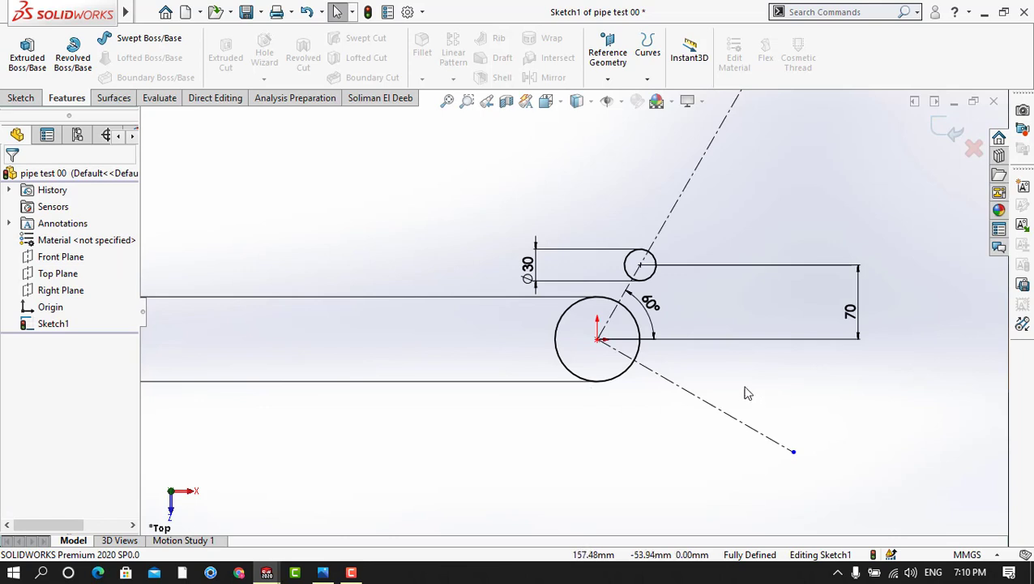
scroll(746, 393, down, 2)
scroll(716, 392, up, 2)
drag(568, 273, 721, 192)
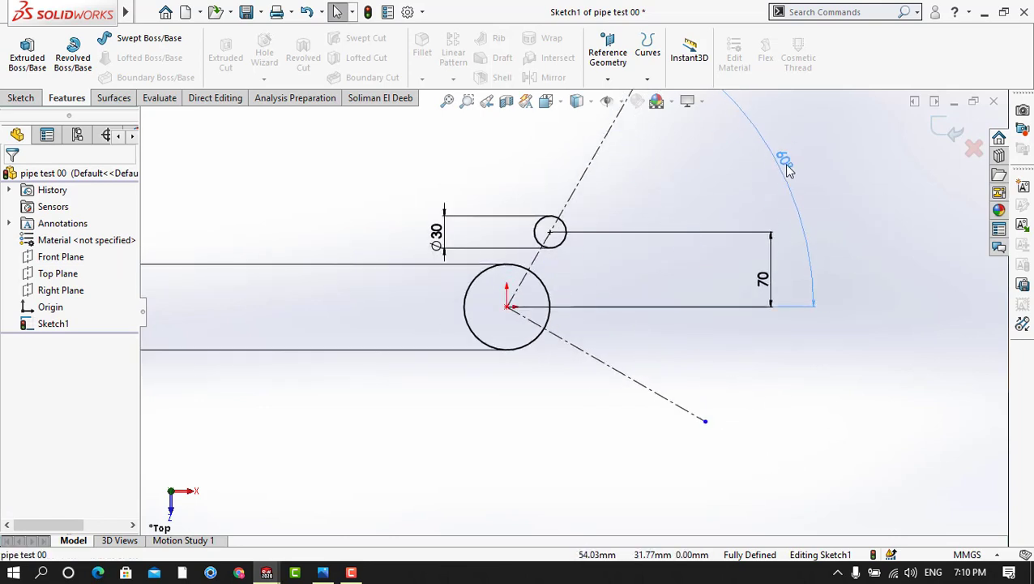
drag(788, 168, 785, 162)
click(631, 186)
scroll(618, 361, up, 1)
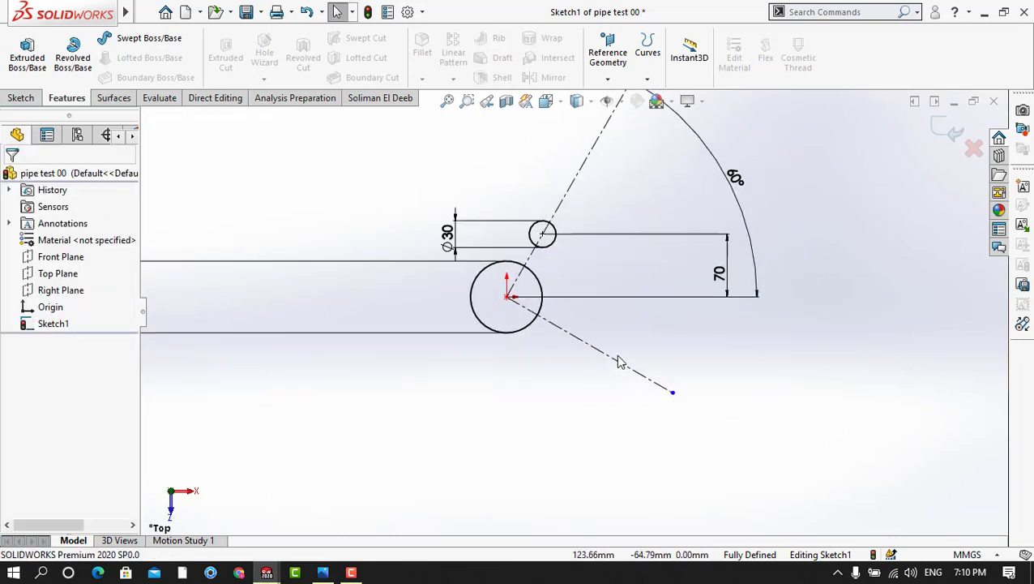
scroll(617, 361, down, 1)
scroll(354, 324, up, 2)
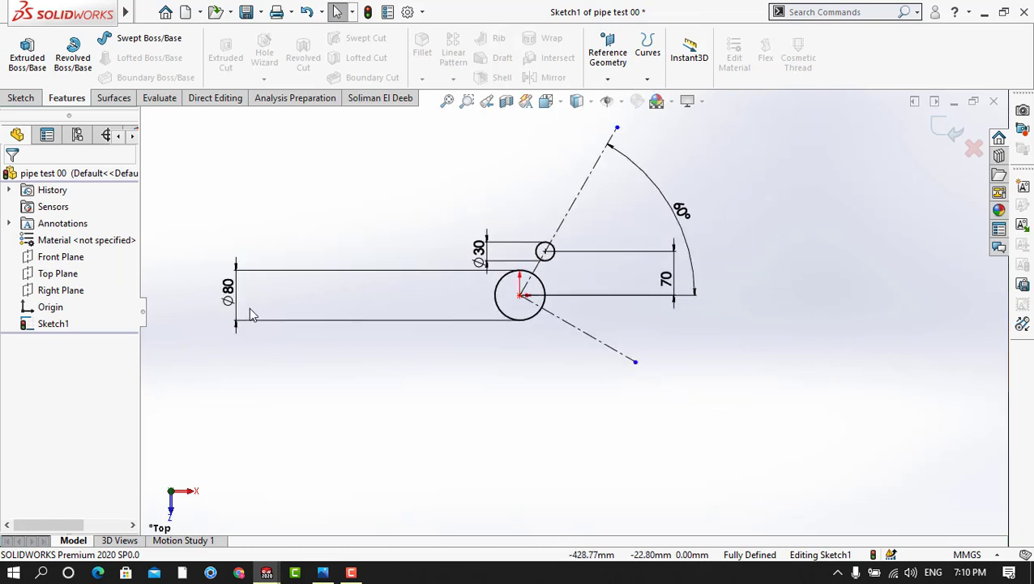
scroll(716, 296, down, 2)
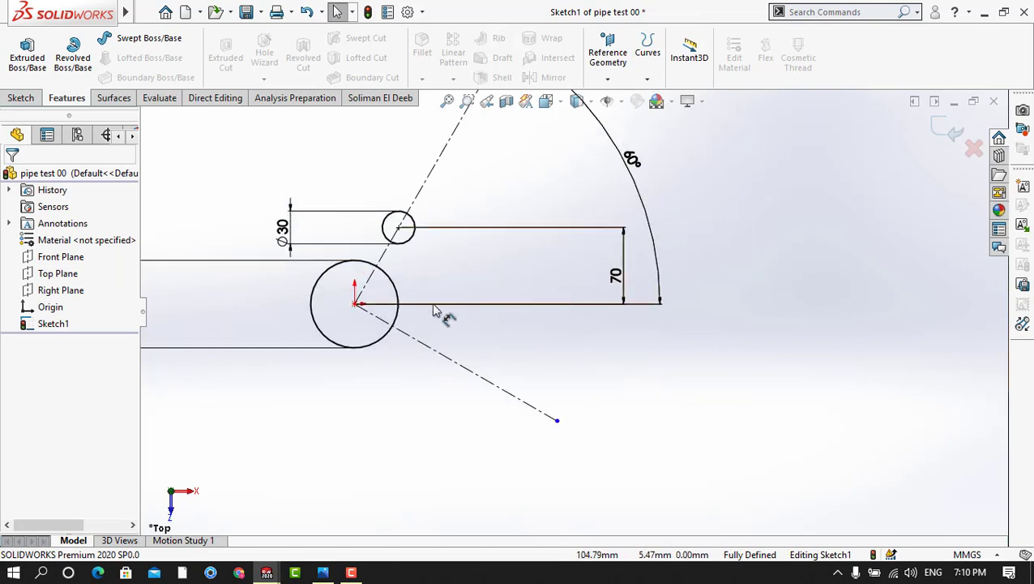
scroll(430, 310, up, 2)
scroll(483, 284, down, 2)
text(50)
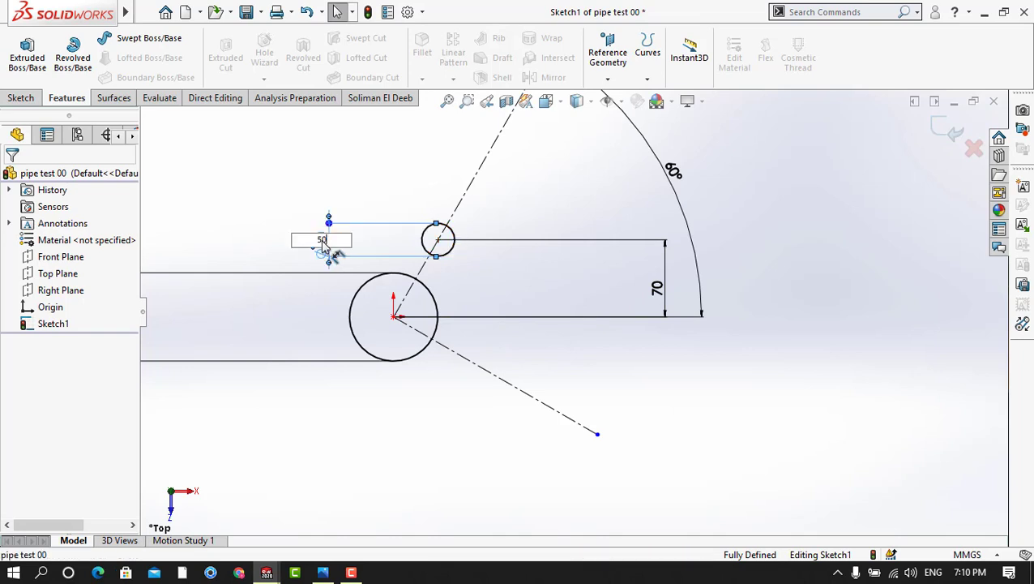
Change the small circle's diameter from Ø30 to Ø50
key(Return)
scroll(573, 312, up, 2)
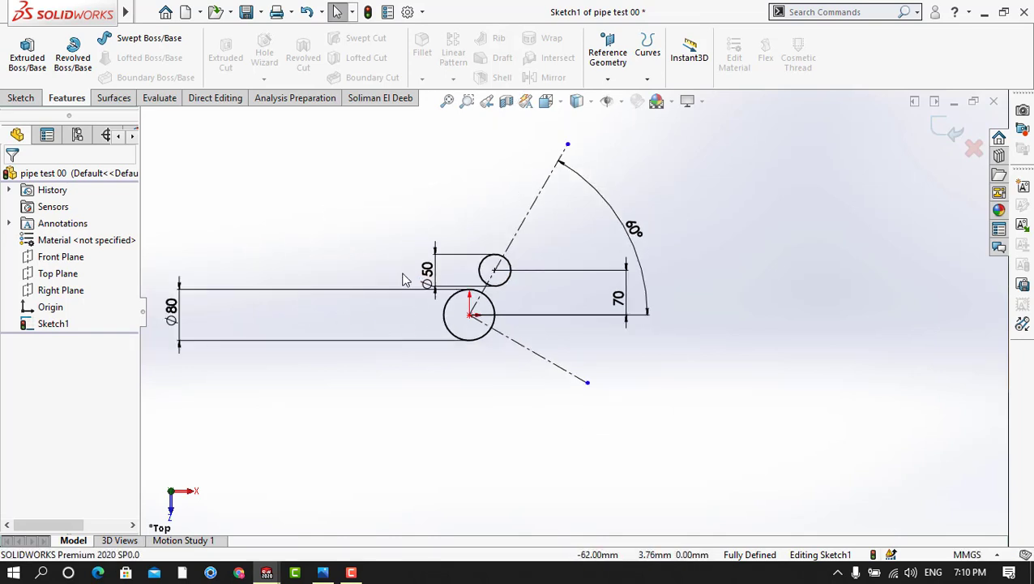
right_click(309, 145)
key(Escape)
Mirror the Ø50 circle about the lower centreline
click(21, 97)
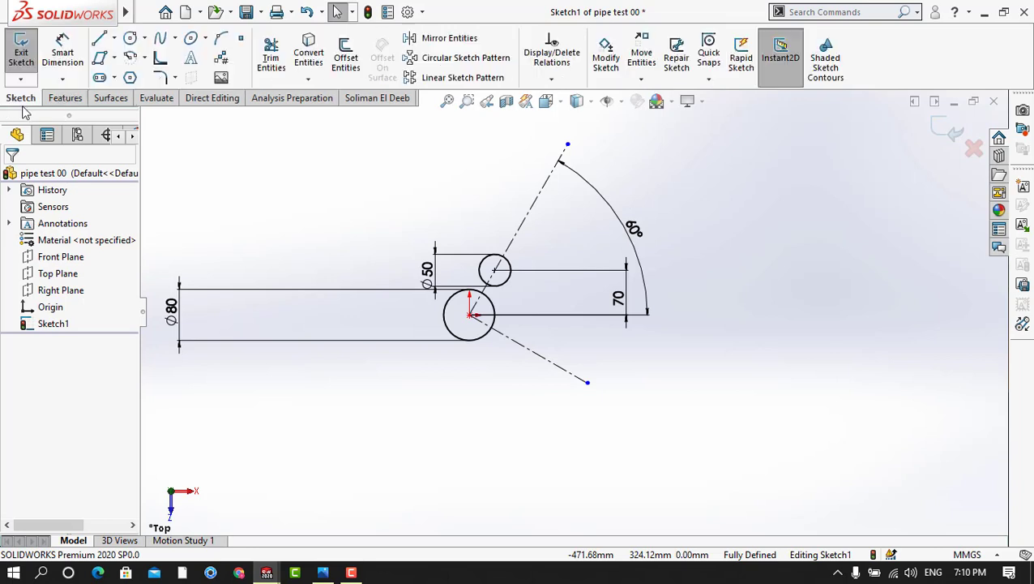
click(442, 38)
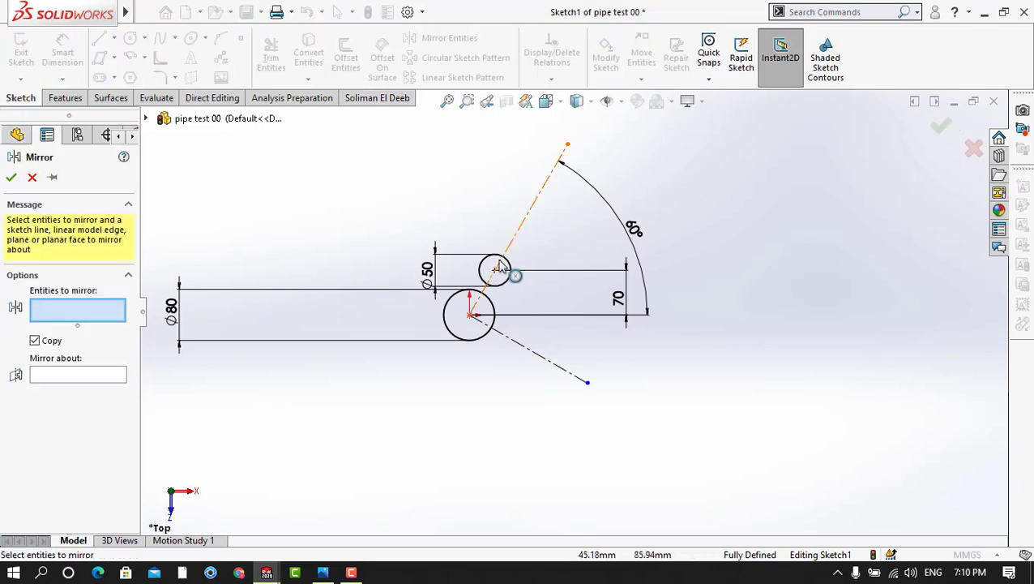
click(505, 261)
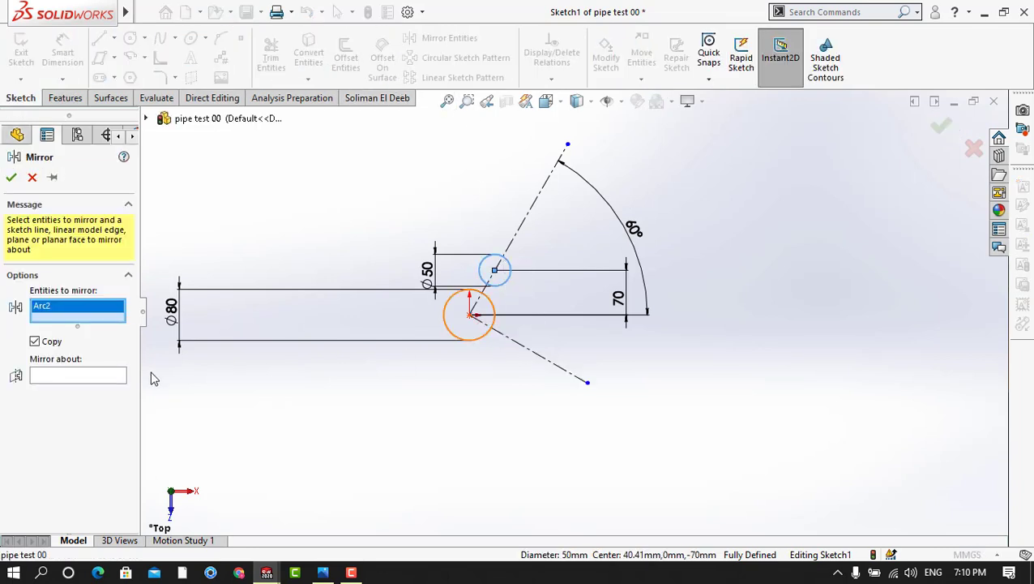
click(113, 376)
click(545, 364)
key(Return)
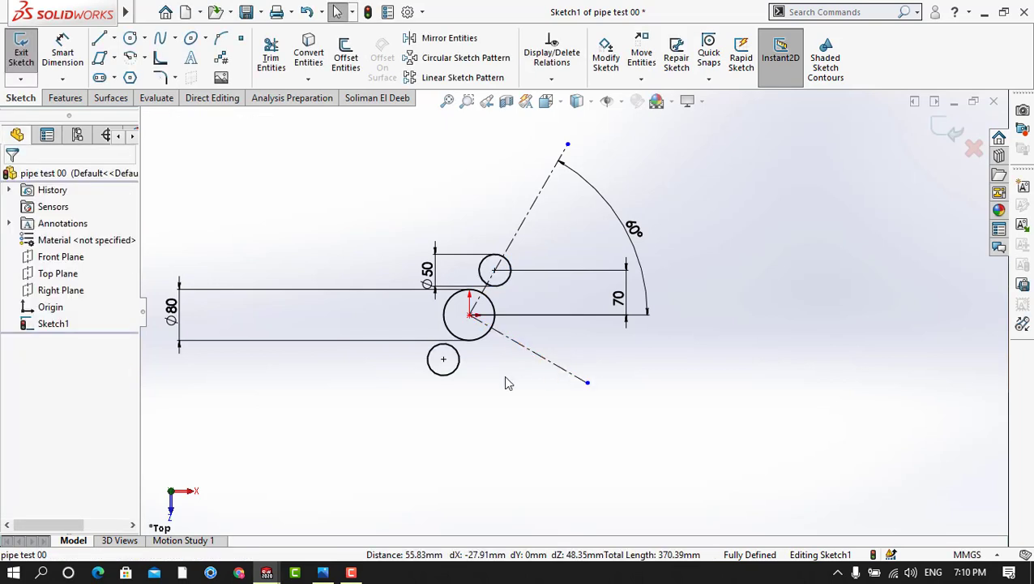
Enlarge the large circle to Ø100 and change the vertical offset from 70 to 80
double_click(178, 309)
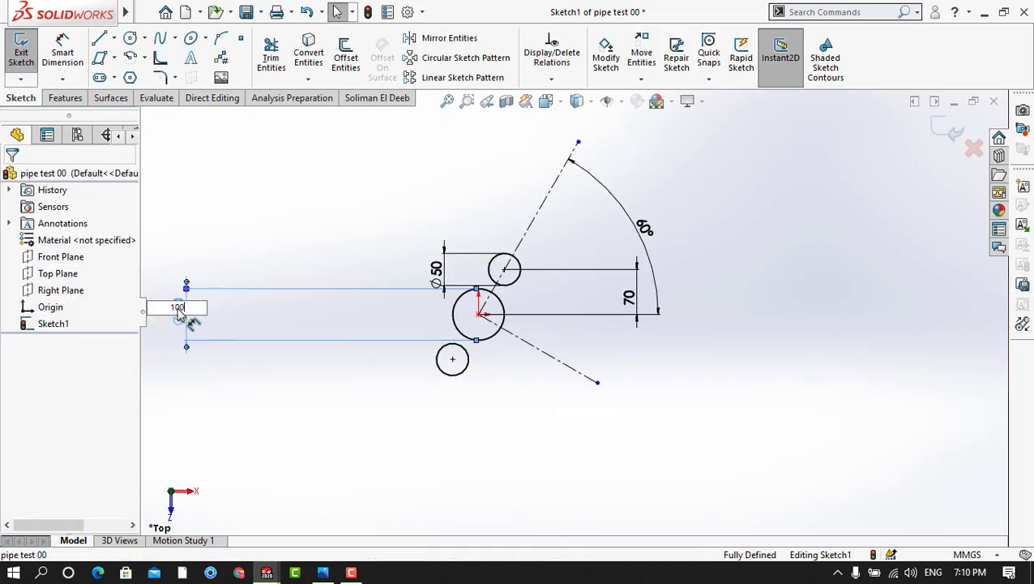
key(Return)
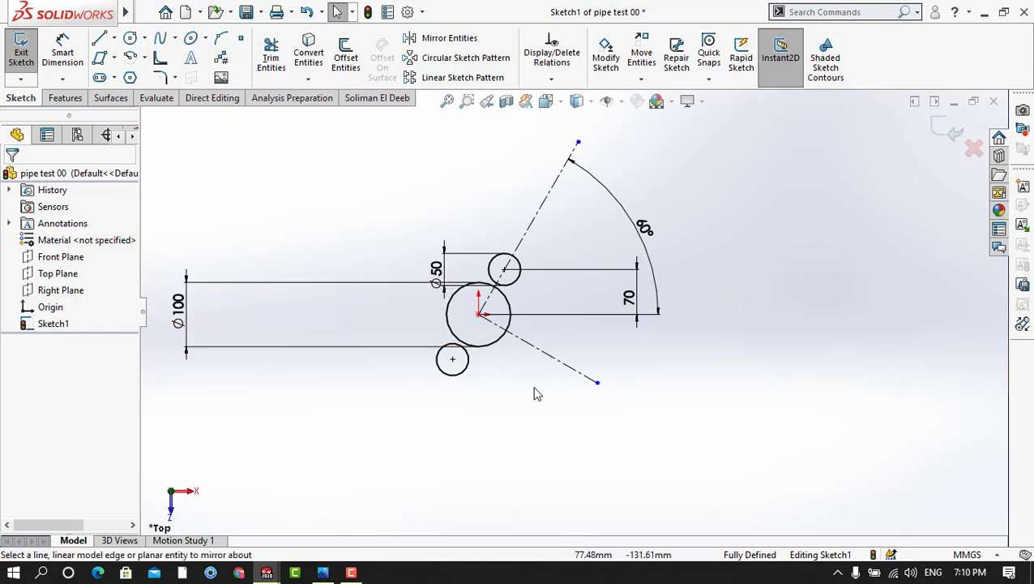
scroll(527, 369, down, 3)
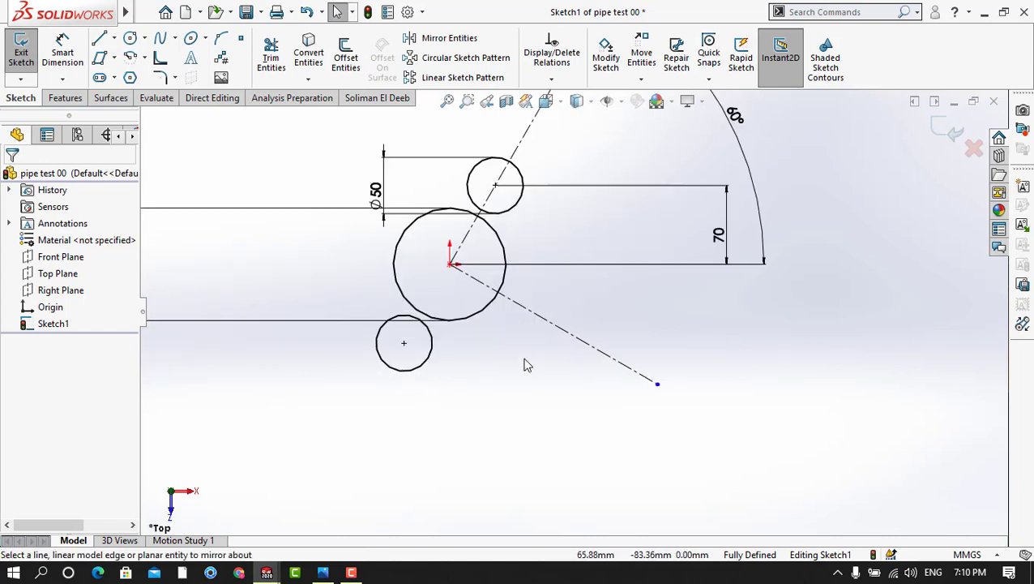
double_click(724, 236)
text(80)
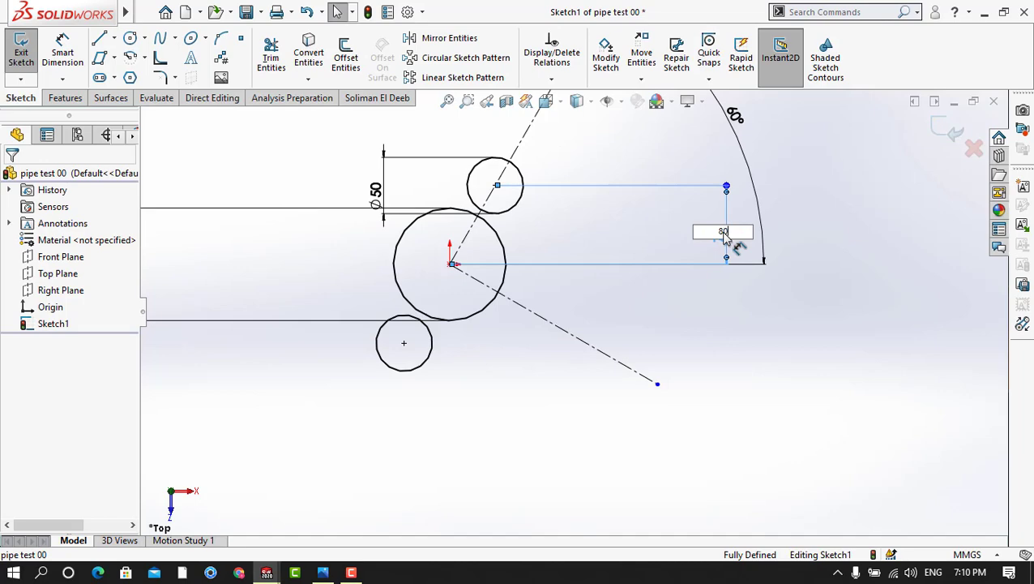
key(Return)
right_click(663, 244)
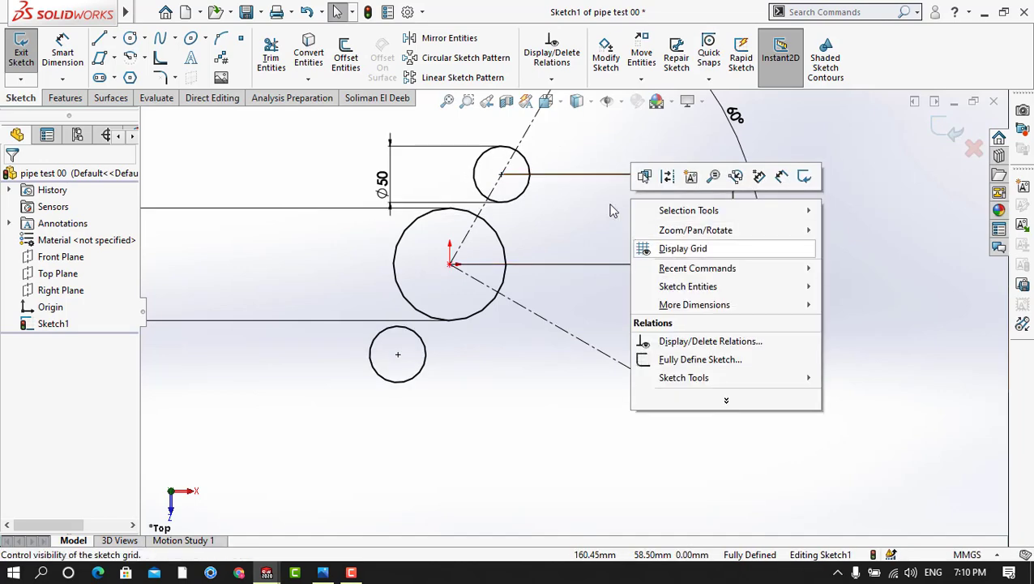
click(613, 210)
scroll(563, 250, up, 5)
right_click(334, 188)
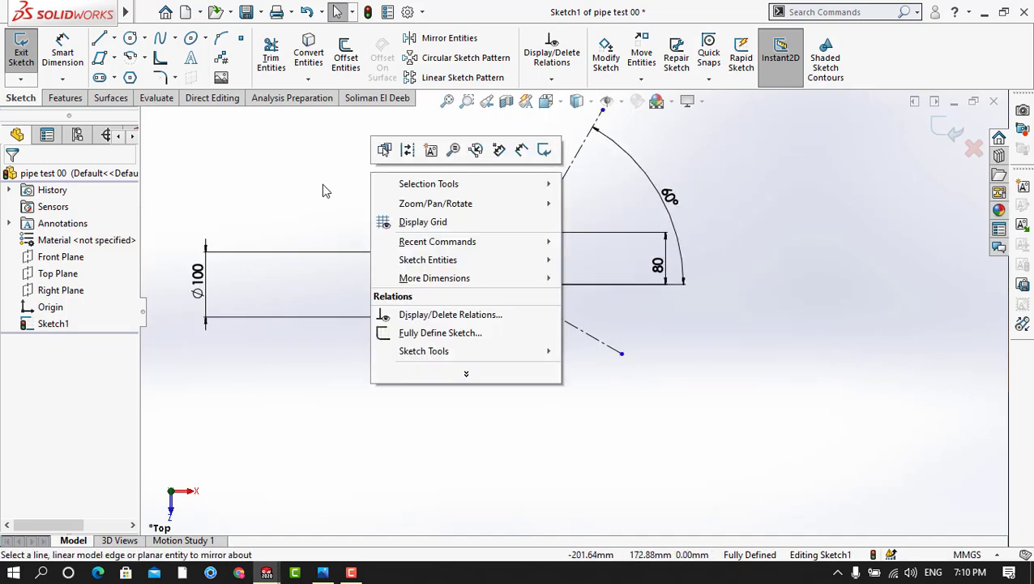
click(386, 147)
scroll(553, 261, down, 3)
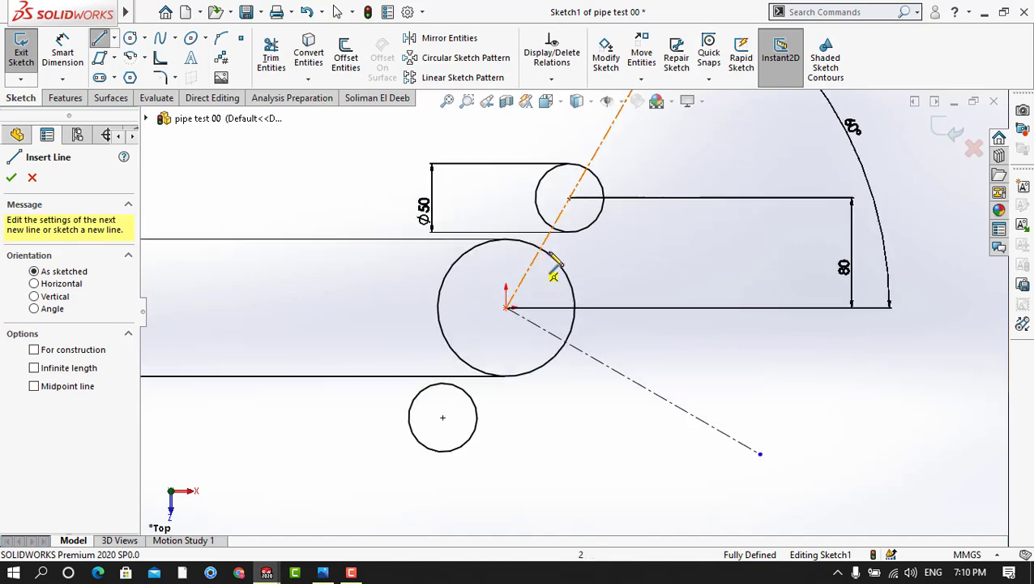
Draw two lines connecting the upper Ø50 circle to the large circle, one on each side
click(600, 213)
click(574, 325)
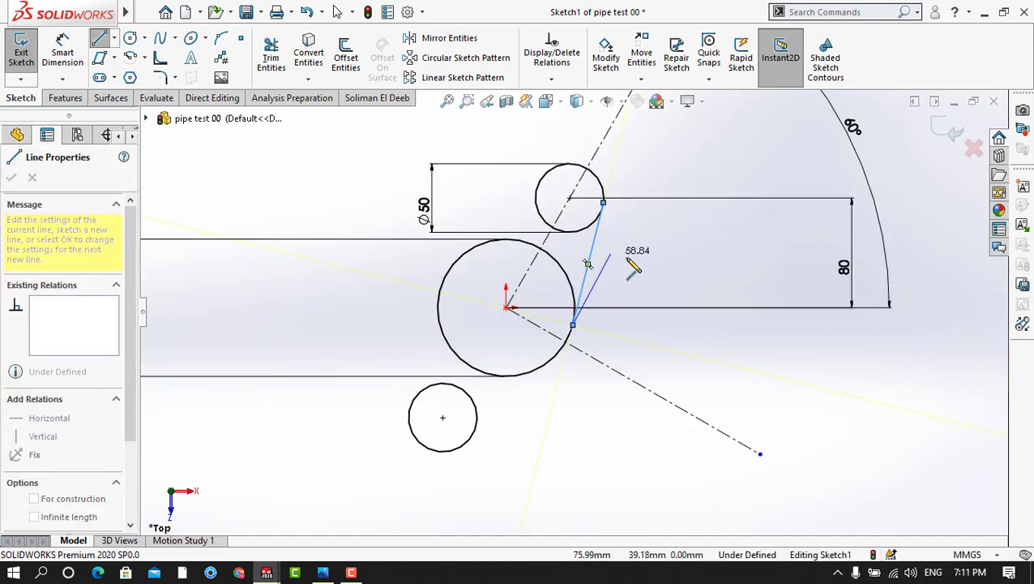
key(Escape)
right_drag(687, 262, 657, 292)
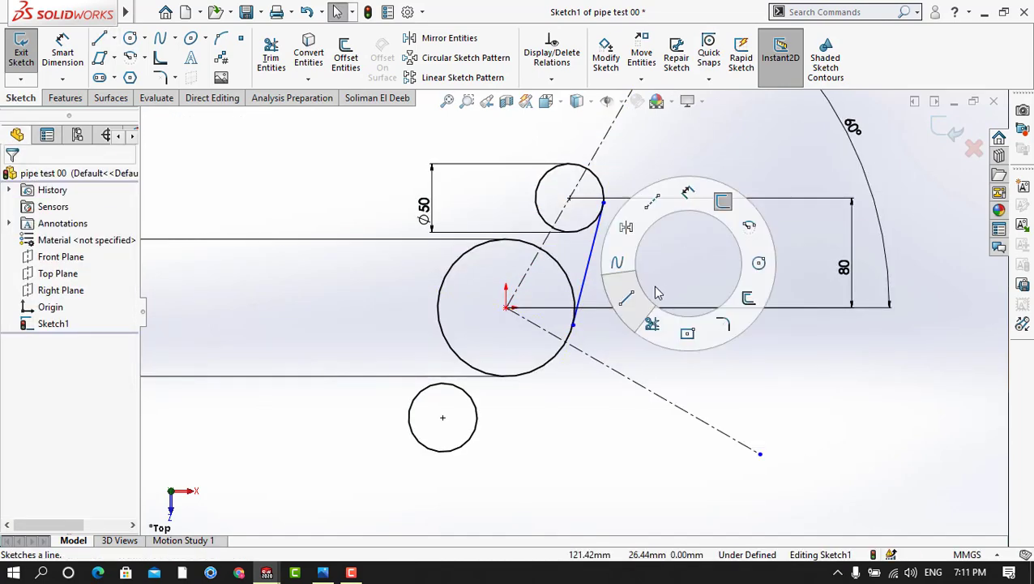
click(538, 190)
click(461, 268)
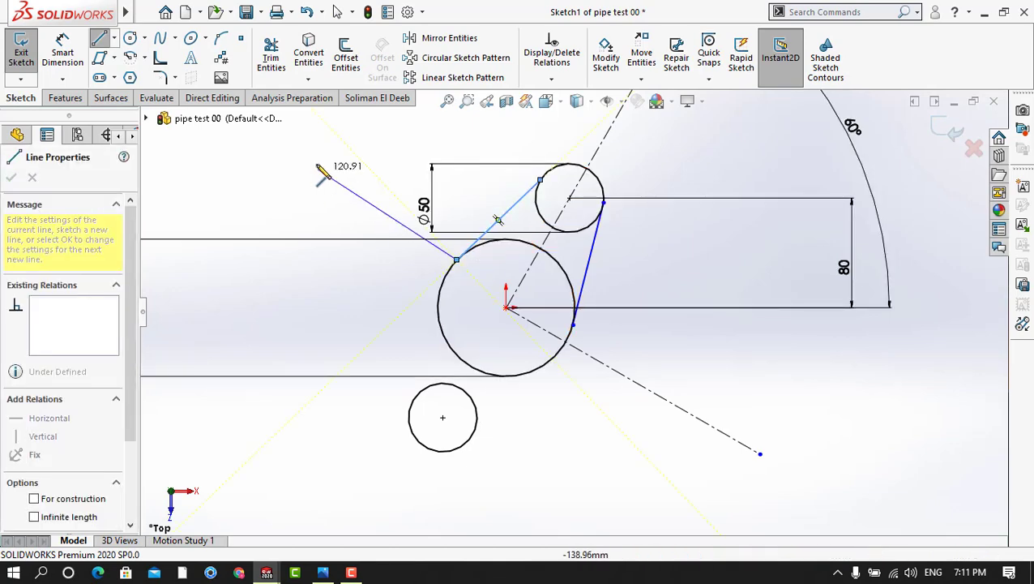
right_click(316, 166)
click(357, 175)
scroll(469, 258, down, 2)
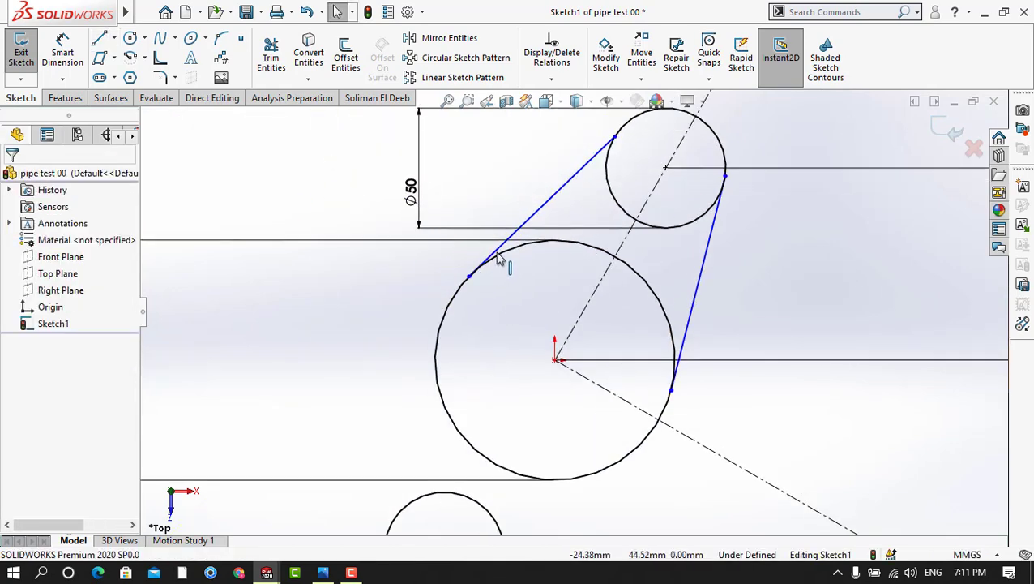
Make the left line tangent to both the large circle and the upper circle
click(499, 255)
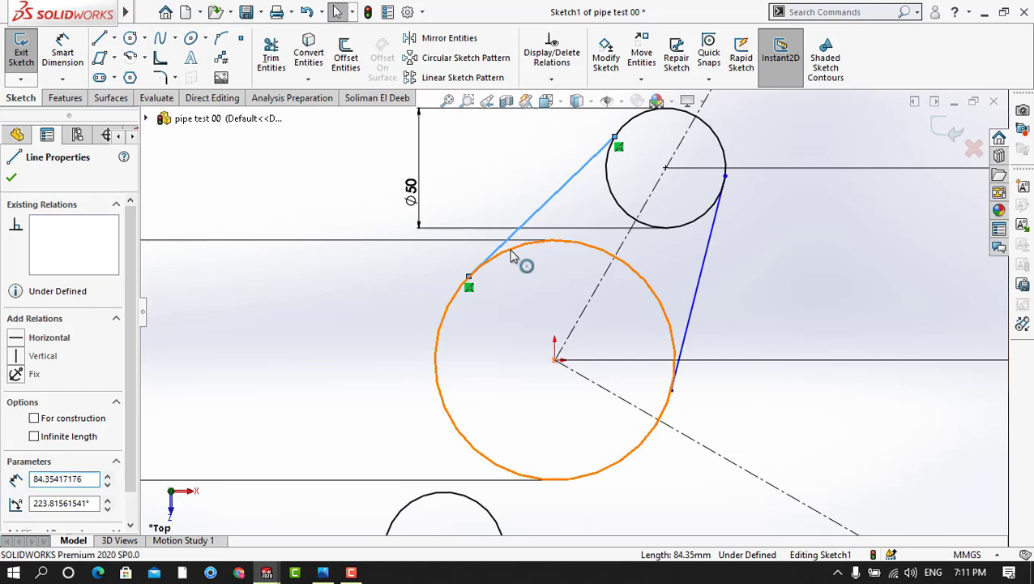
ctrl+click(516, 258)
click(555, 183)
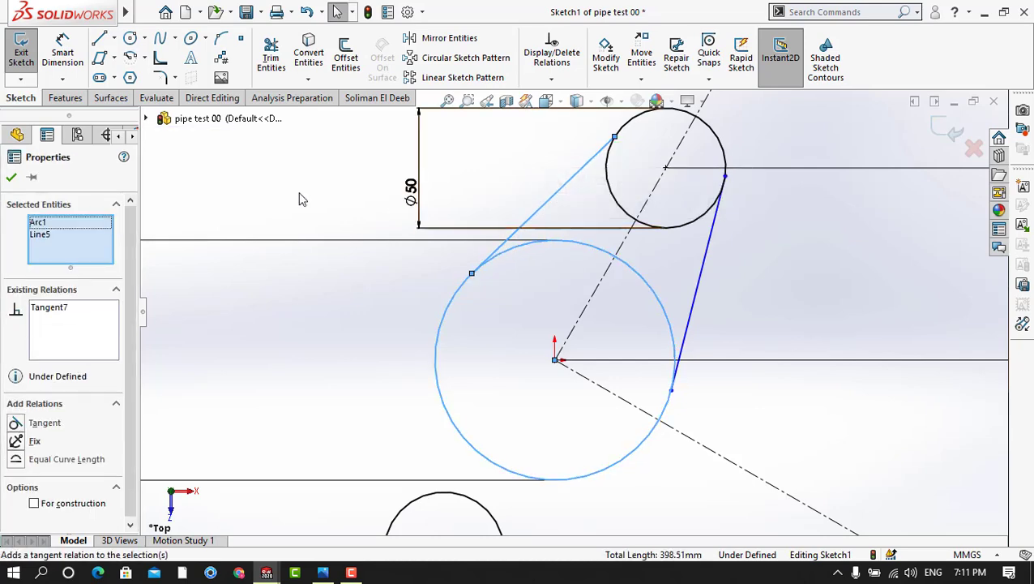
click(299, 199)
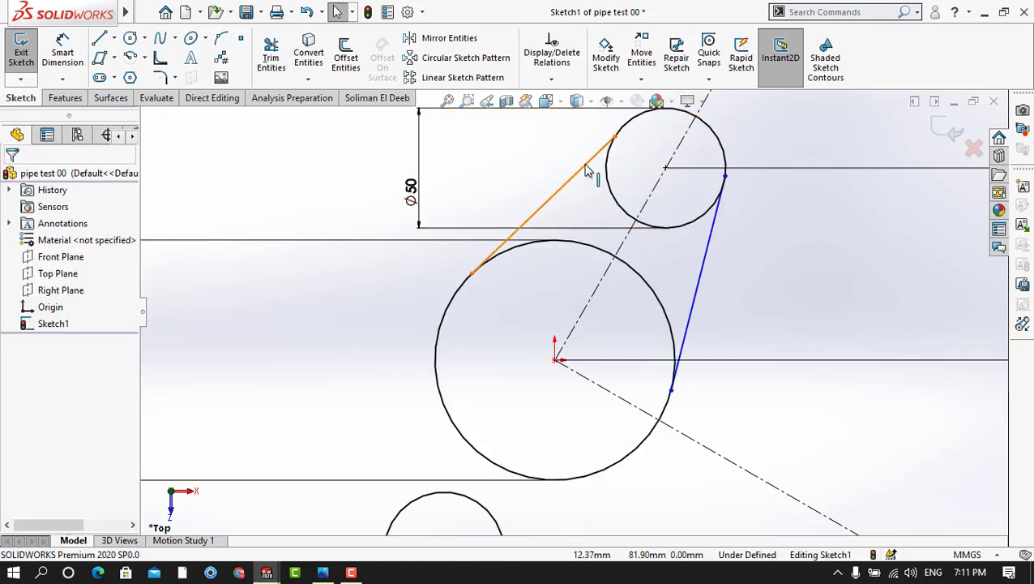
click(600, 151)
ctrl+click(620, 194)
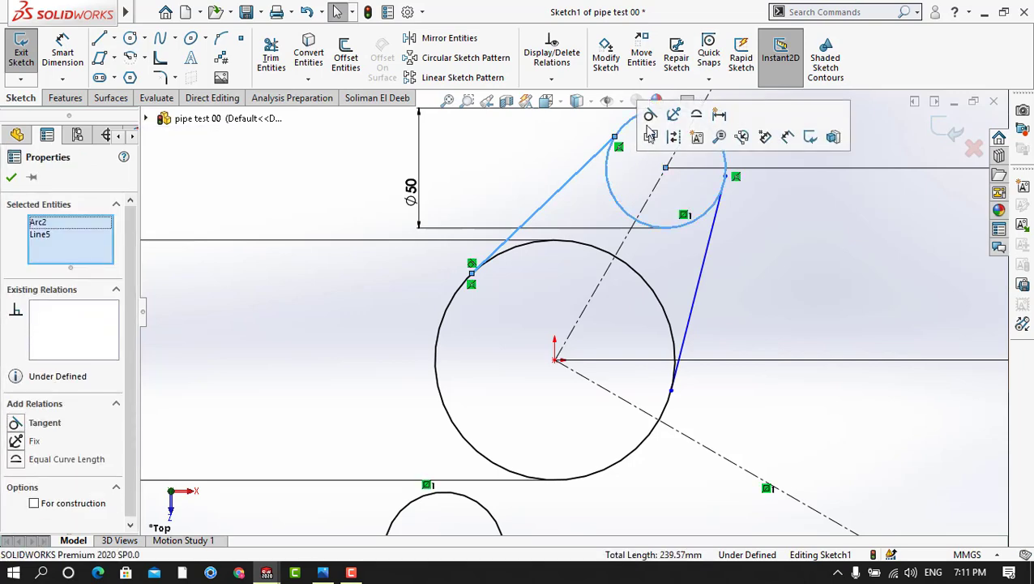
click(728, 286)
Make the right line tangent to both the upper circle and the large circle
click(717, 235)
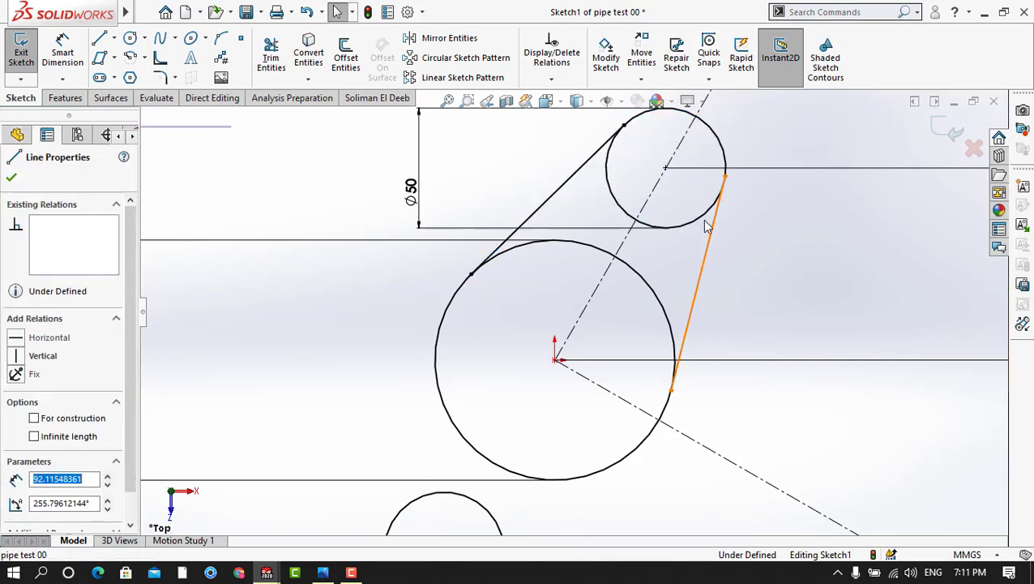
ctrl+click(720, 199)
click(746, 150)
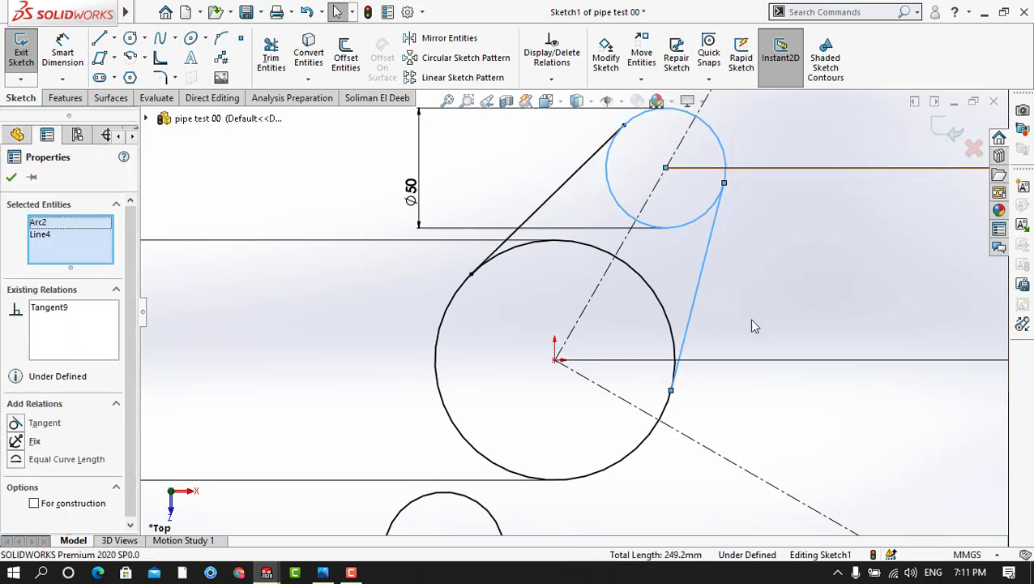
click(749, 319)
click(670, 334)
ctrl+click(684, 339)
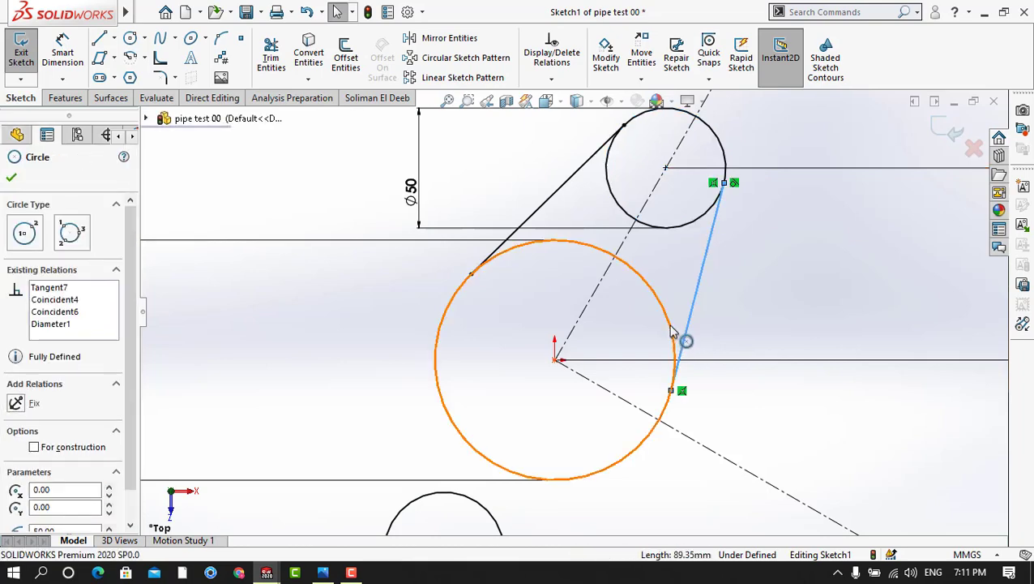
click(720, 341)
key(f)
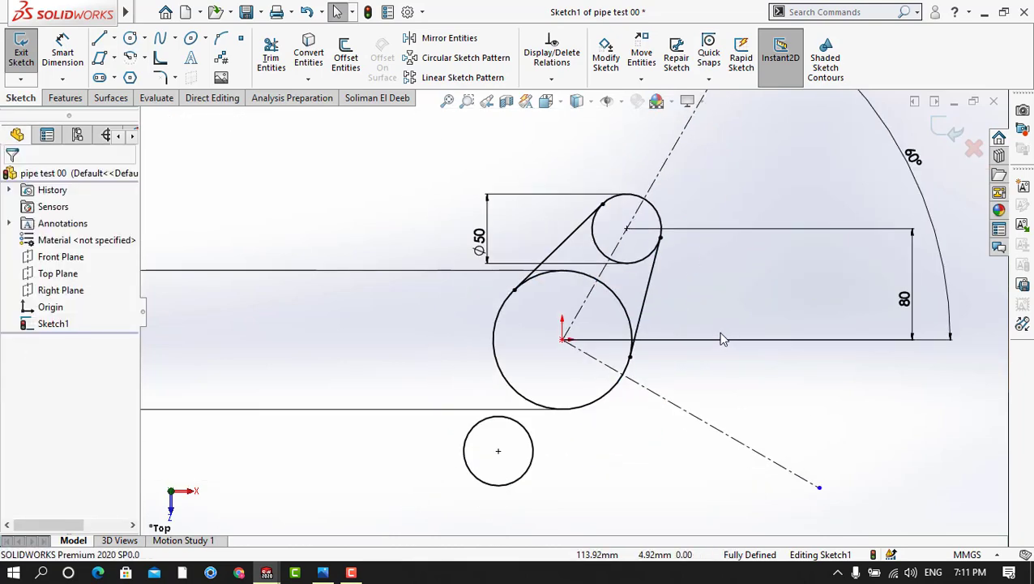
Mirror both tangent lines about the diagonal centreline
click(448, 38)
click(645, 304)
click(574, 240)
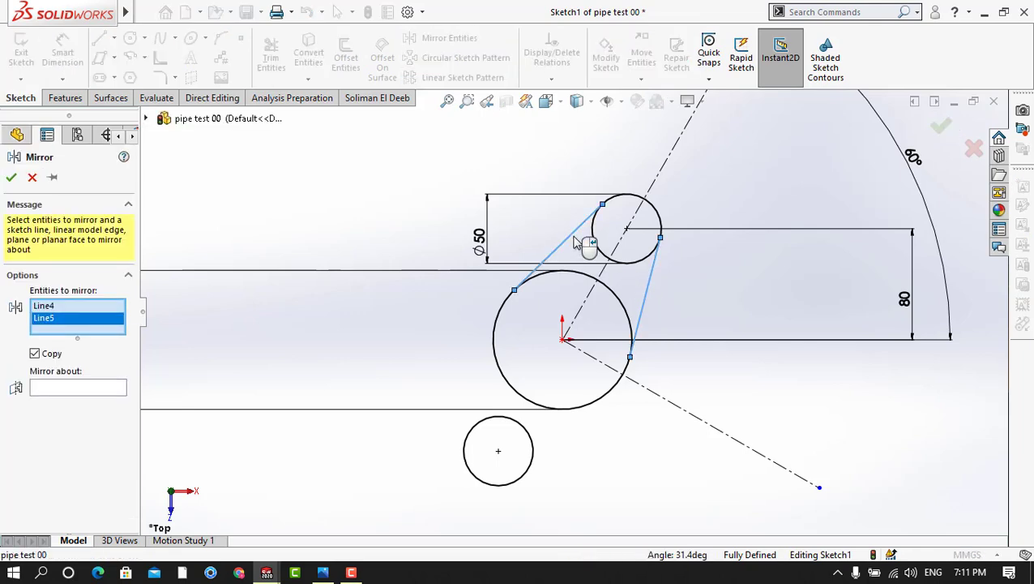
click(612, 367)
key(Return)
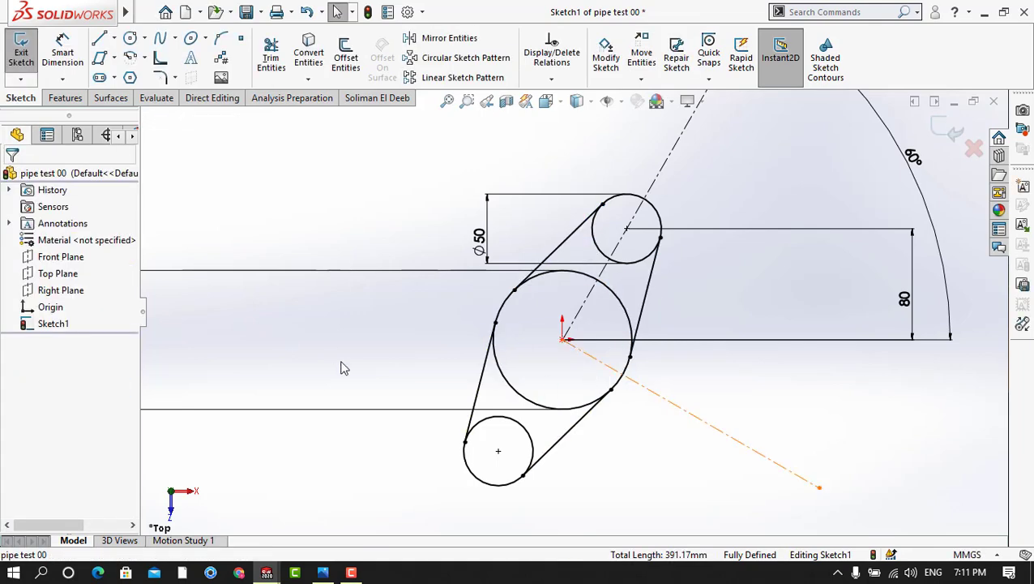
scroll(651, 392, down, 3)
scroll(652, 356, up, 2)
scroll(657, 300, up, 2)
scroll(659, 289, down, 1)
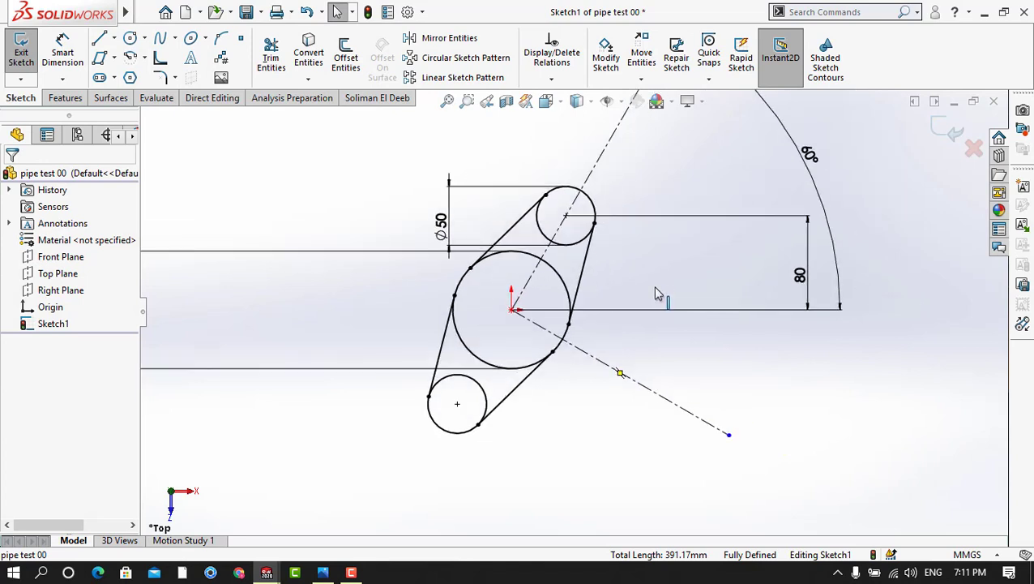
scroll(568, 336, up, 2)
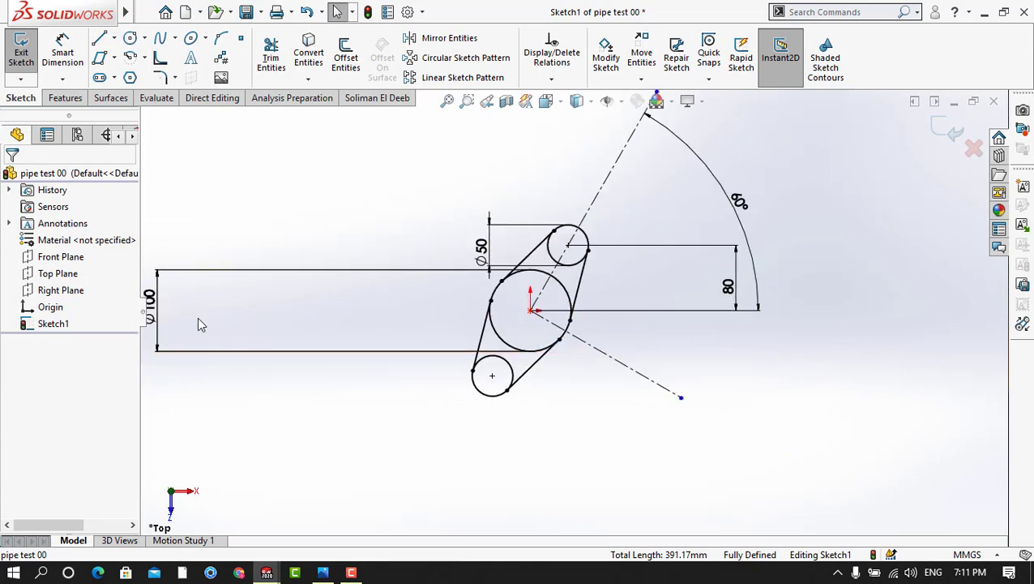
scroll(382, 309, up, 2)
scroll(298, 316, down, 1)
Enlarge the large circle from Ø100 to Ø120
double_click(274, 302)
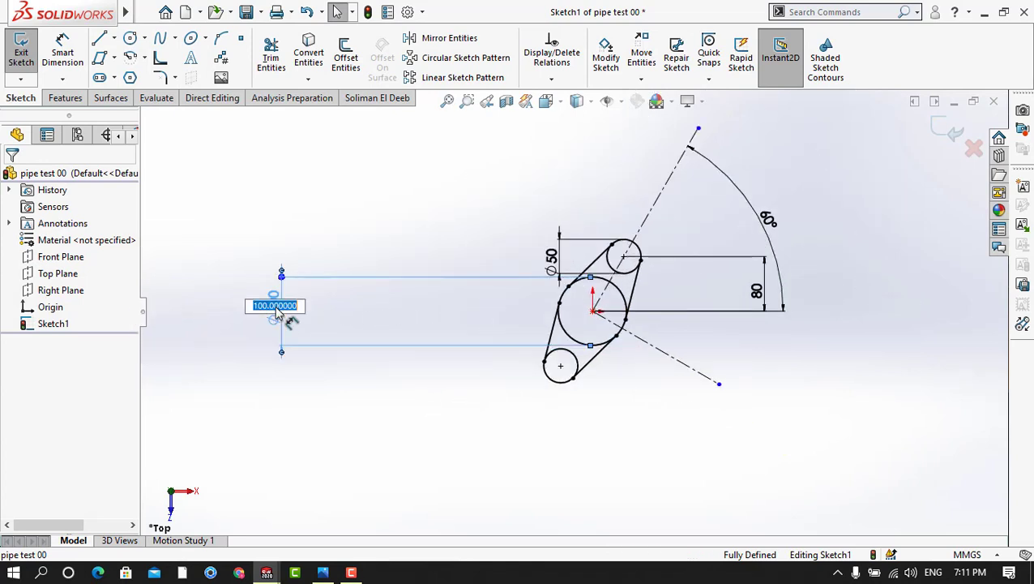
key(Return)
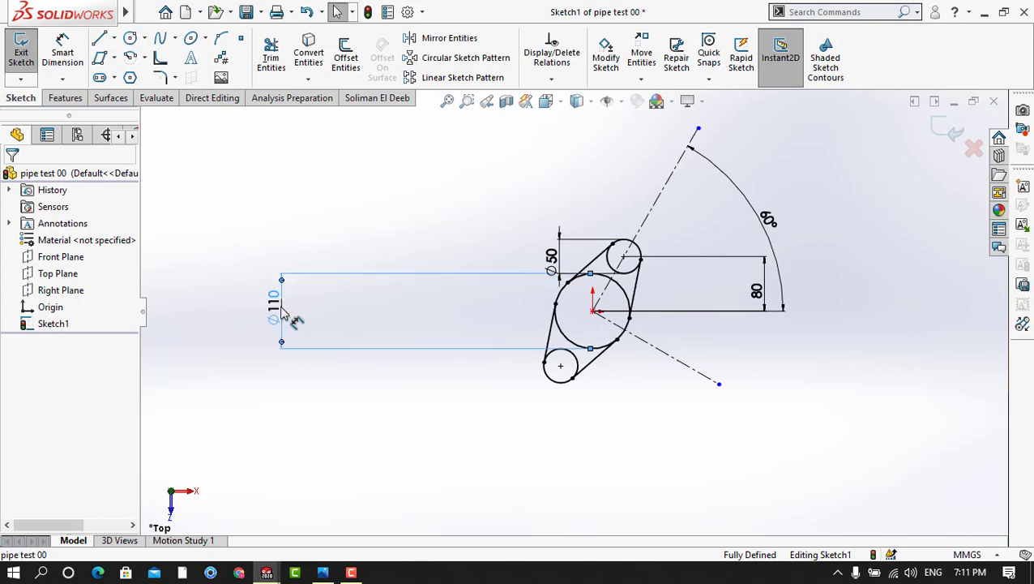
double_click(274, 306)
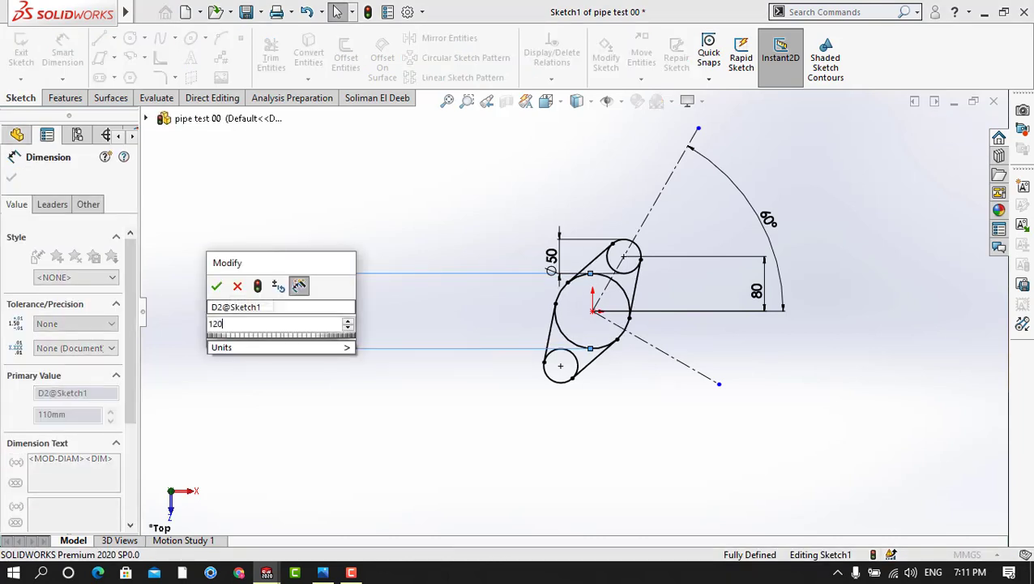
key(Return)
click(279, 403)
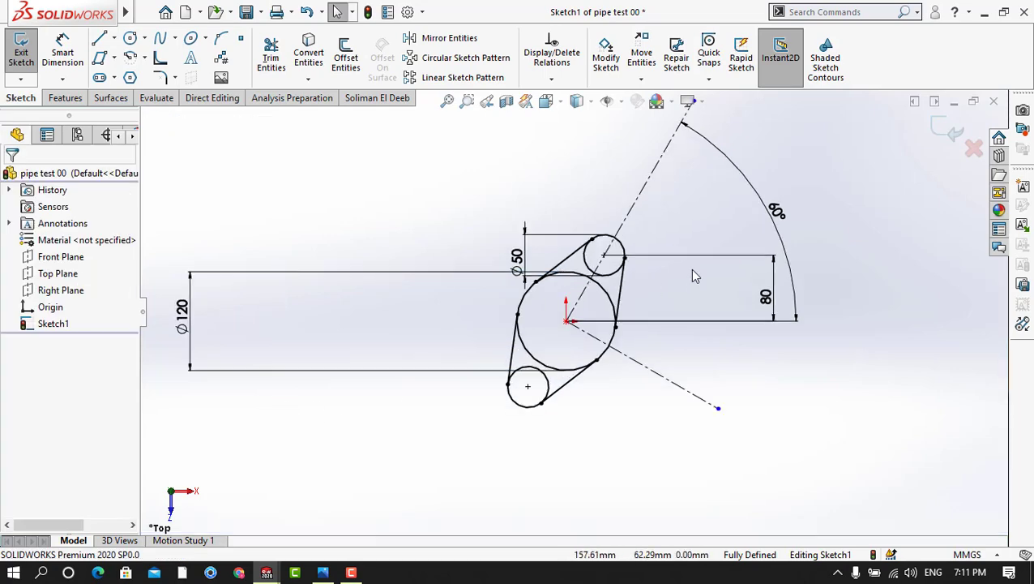
Set the small circle to Ø55 and its offset distance from 80 to 85
scroll(604, 392, down, 3)
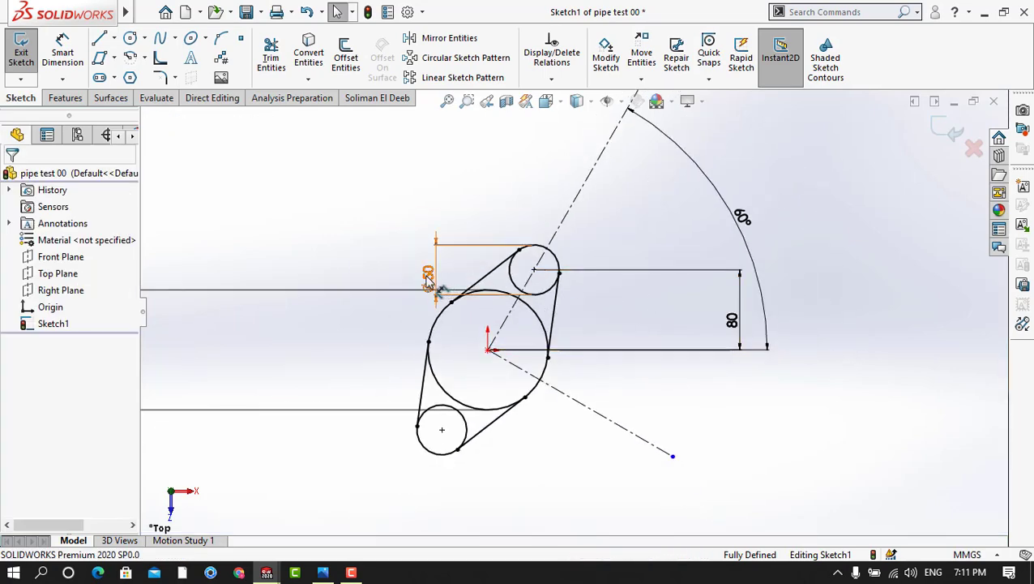
click(427, 277)
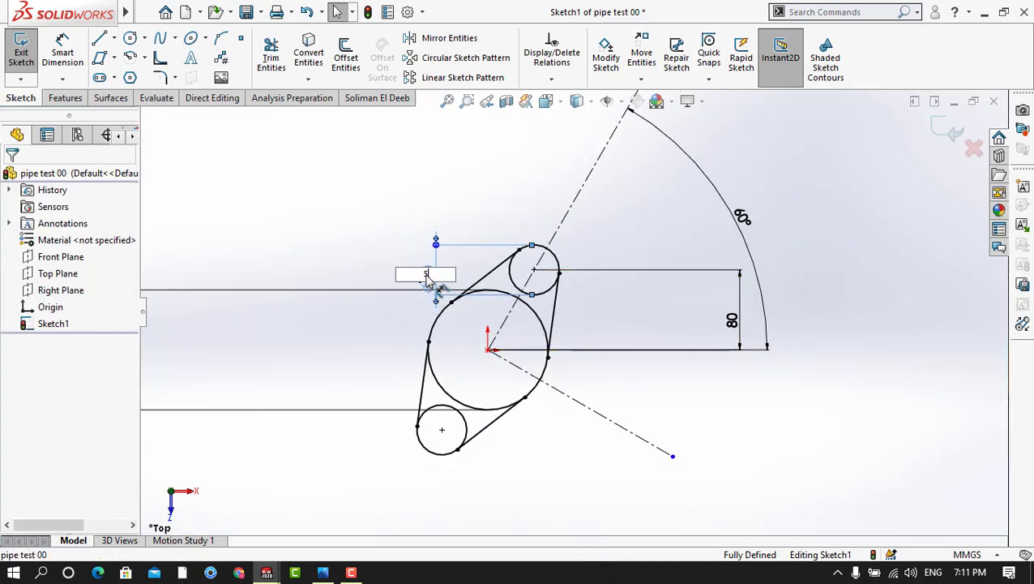
key(Return)
right_click(284, 182)
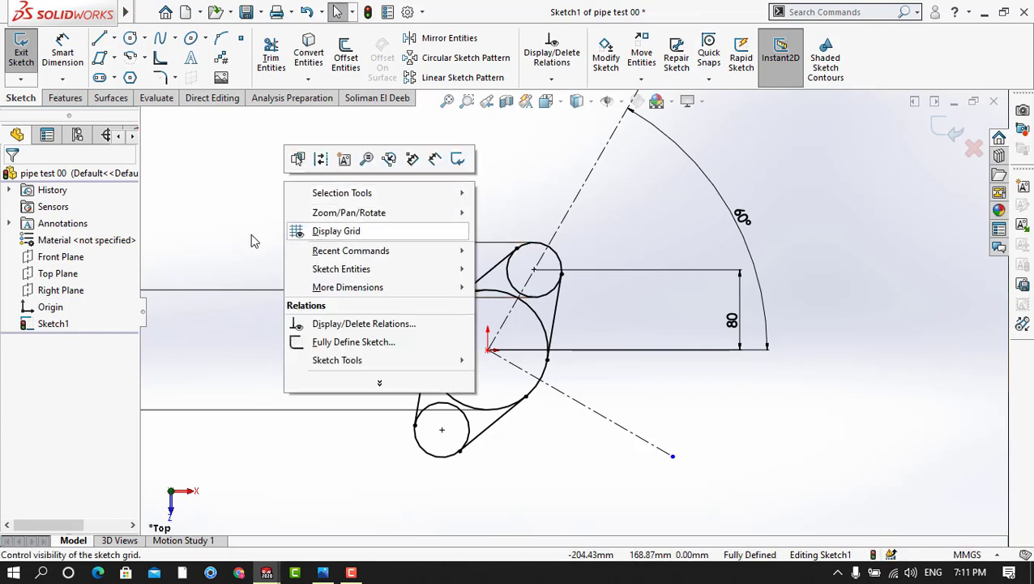
key(Escape)
double_click(715, 333)
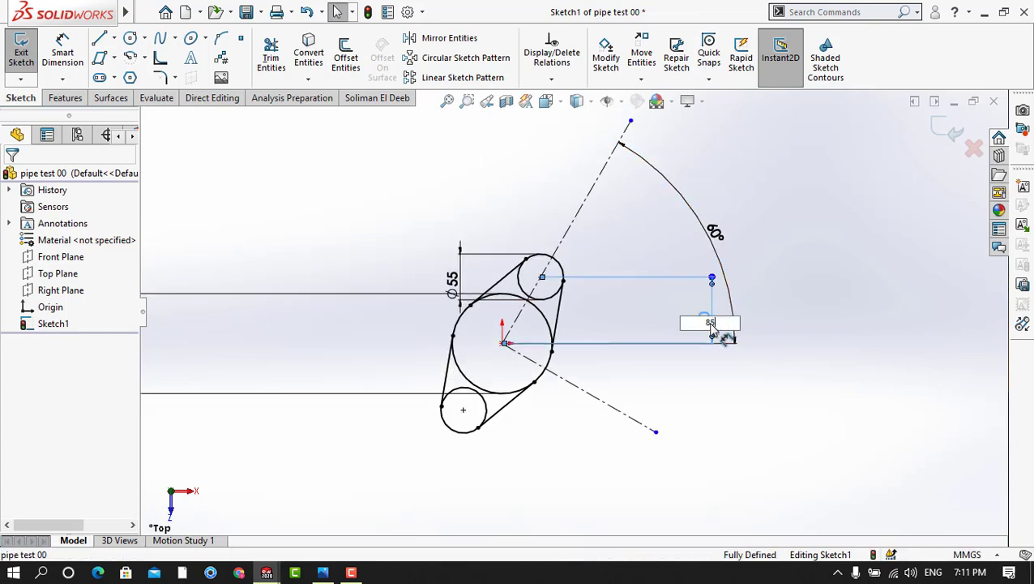
key(Return)
right_click(814, 219)
key(Escape)
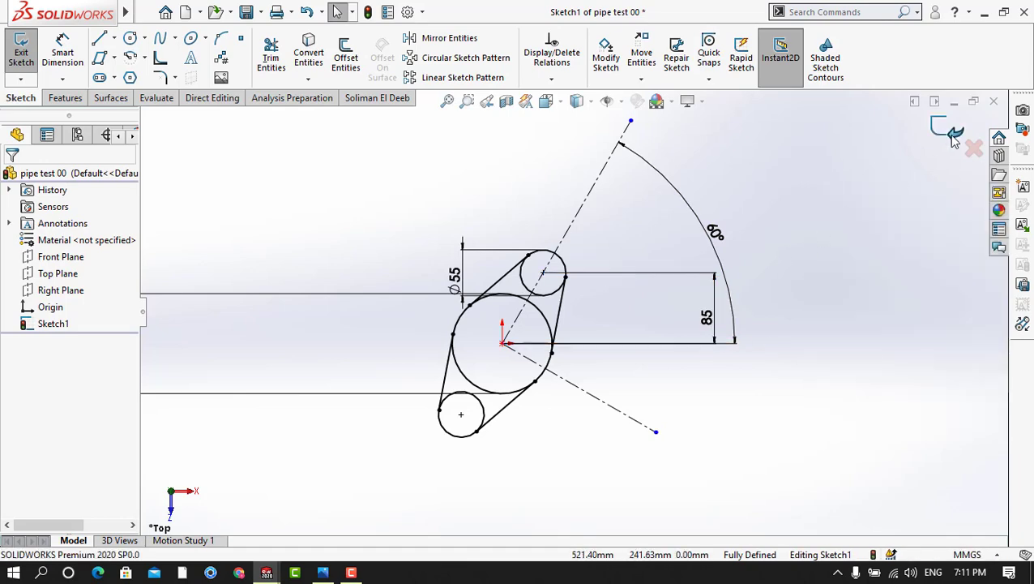
Trim away part of the large circle's arc with Trim Entities
scroll(468, 288, down, 5)
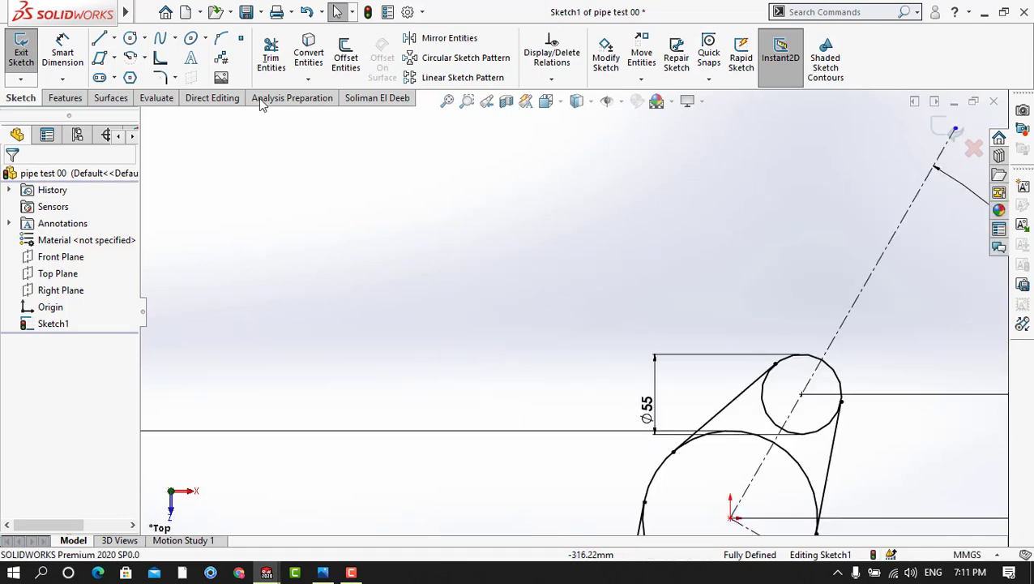
click(270, 57)
drag(765, 466, 806, 416)
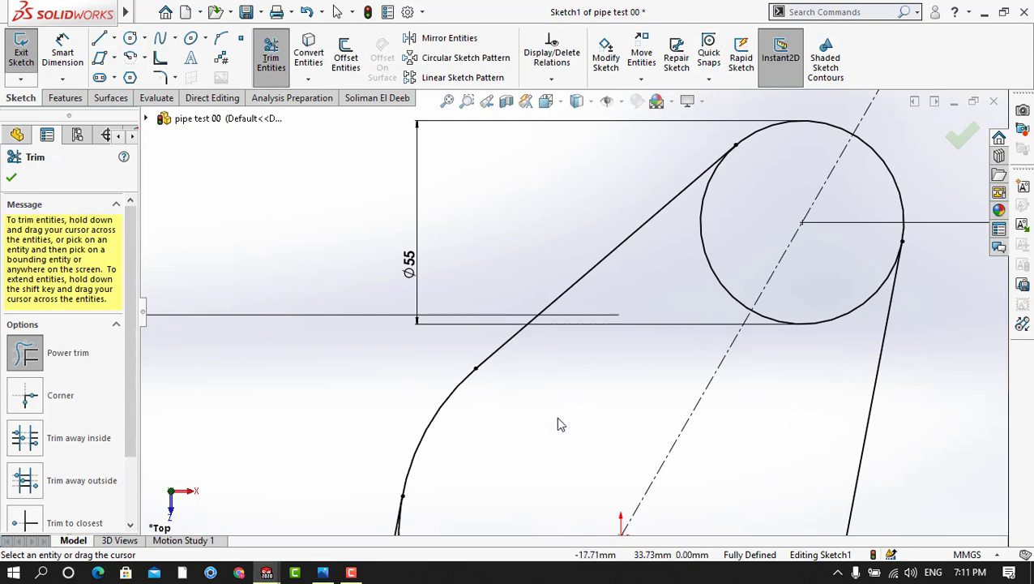
Confirm the earlier trim of the end-circle arcs
scroll(558, 423, up, 5)
scroll(579, 387, down, 5)
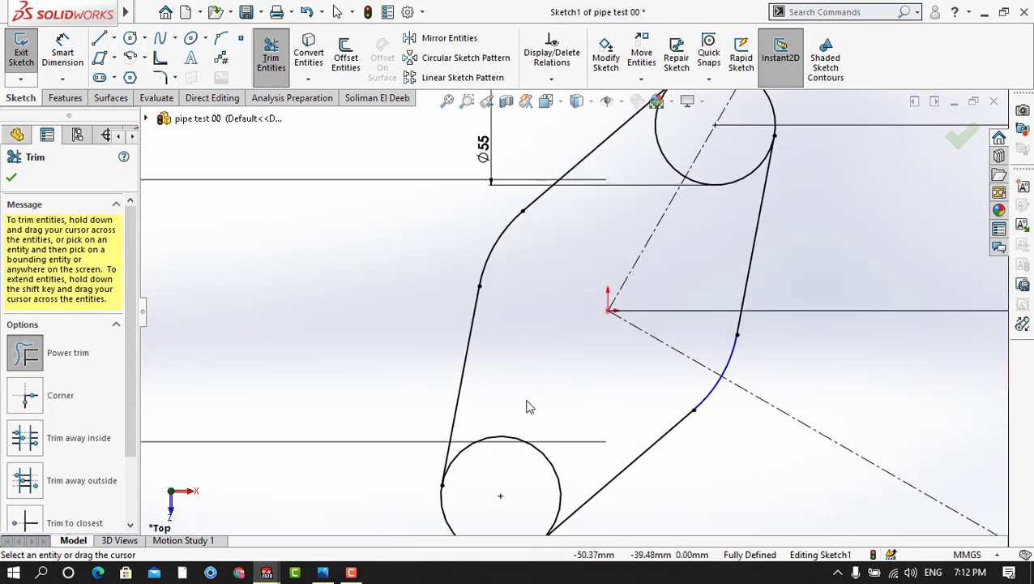
scroll(527, 406, up, 5)
click(12, 180)
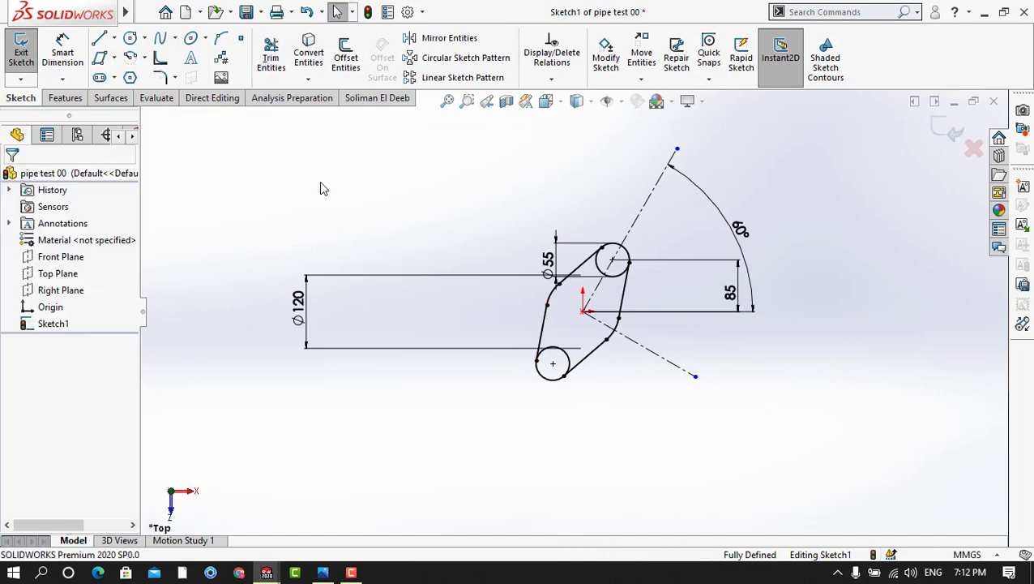
scroll(762, 199, down, 3)
scroll(554, 324, up, 3)
Power-trim the remaining inner arcs so the flange outline becomes one closed rounded profile
click(271, 57)
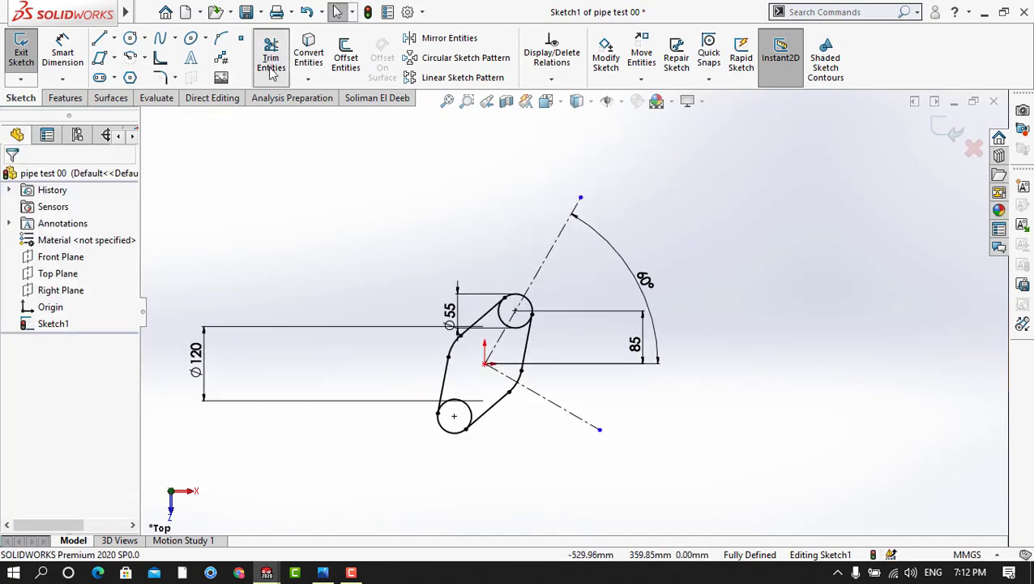
scroll(414, 312, down, 5)
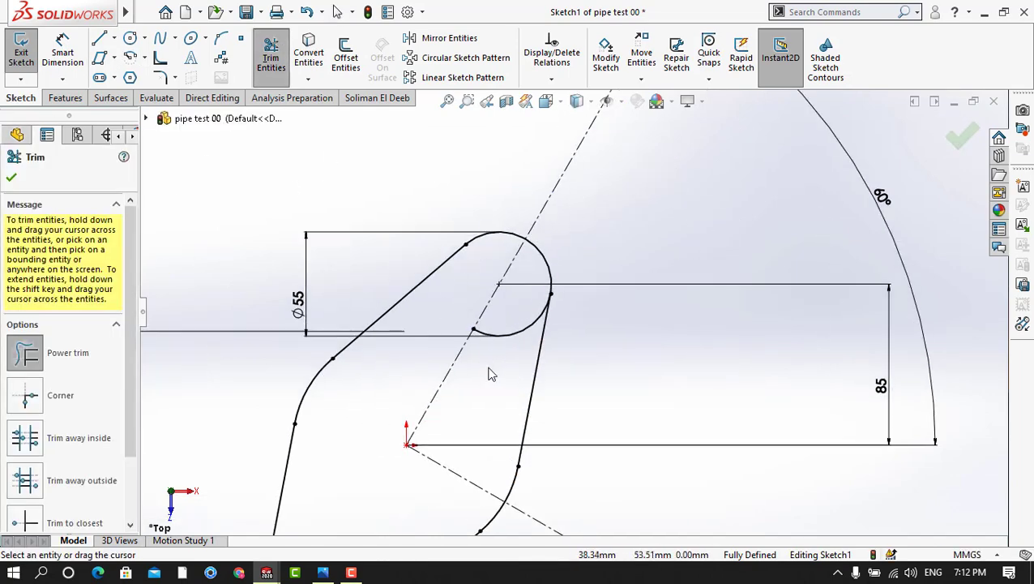
scroll(428, 415, up, 3)
scroll(566, 391, down, 3)
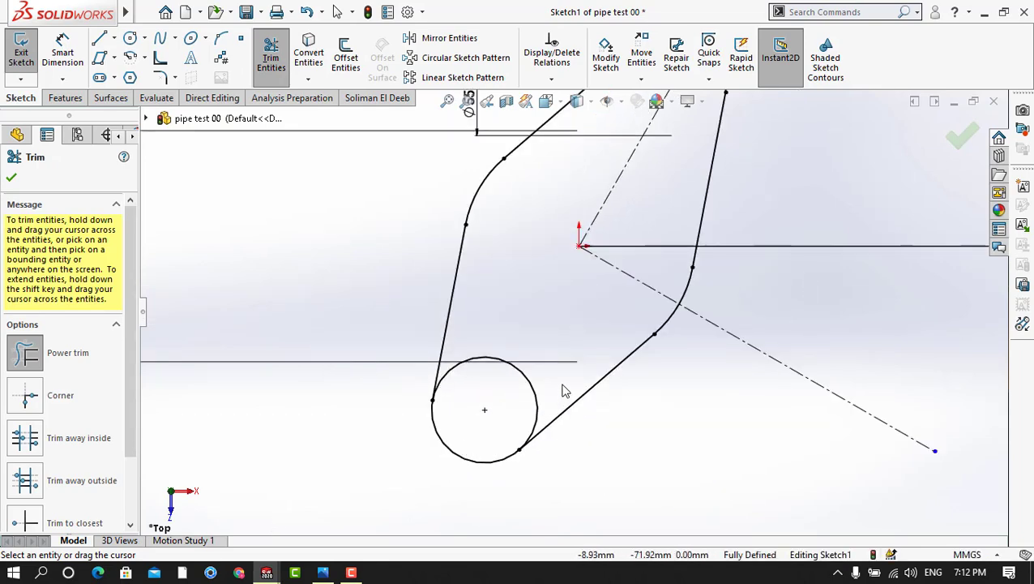
scroll(523, 413, up, 3)
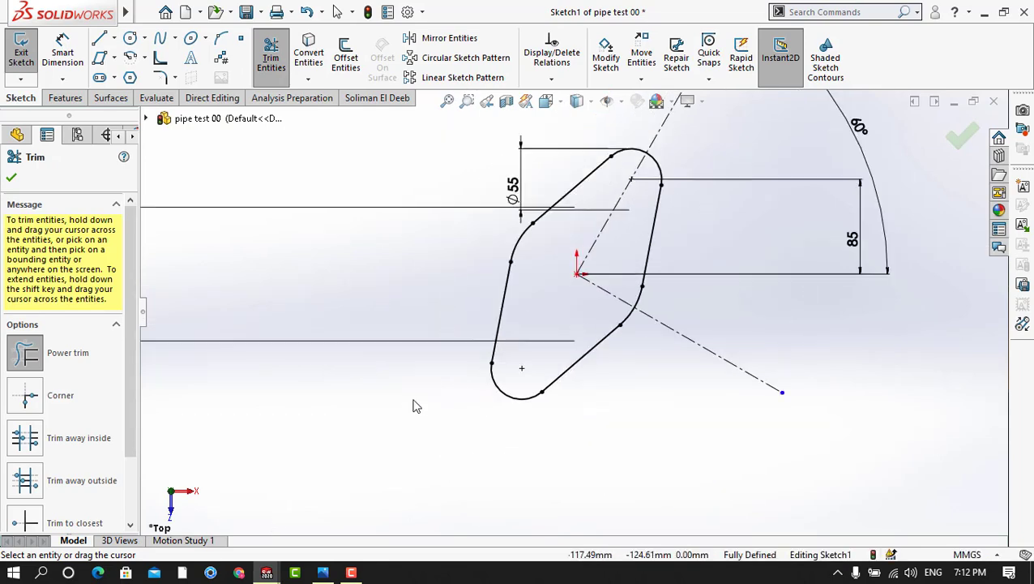
click(12, 178)
scroll(648, 231, down, 3)
right_click(261, 199)
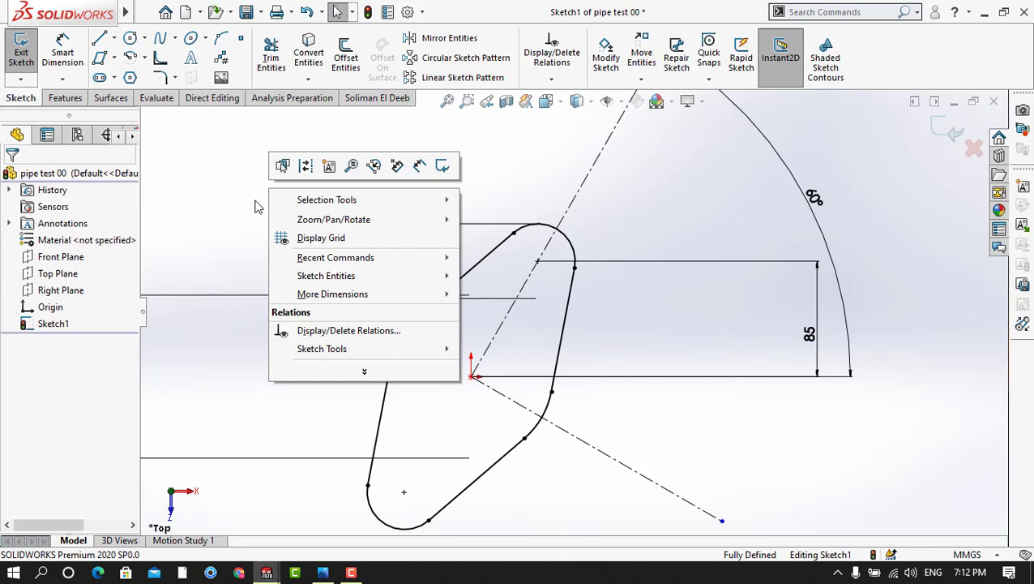
right_drag(255, 205, 255, 235)
Draw circles at the upper and lower arc centres and one on the origin
click(538, 261)
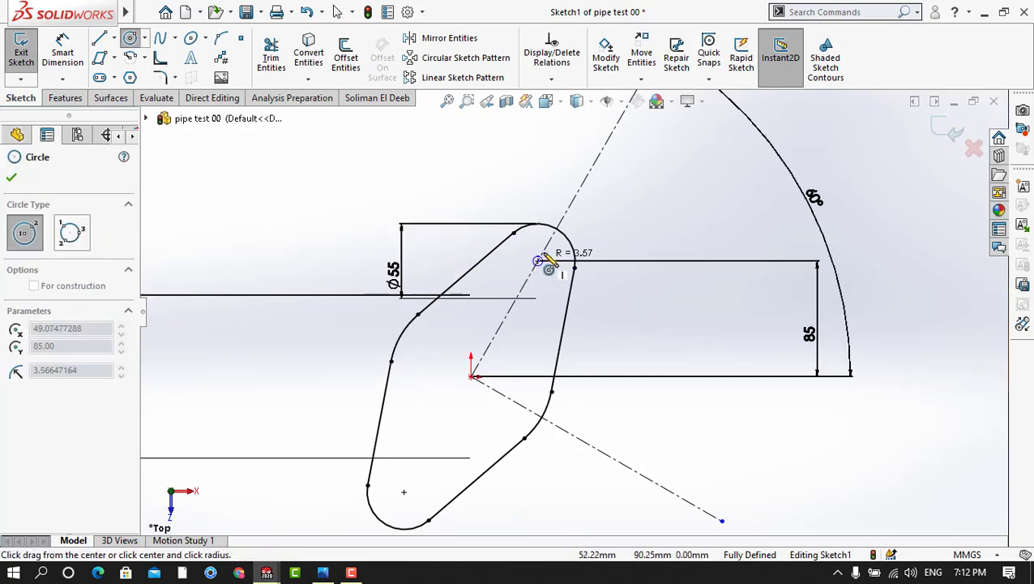
click(556, 260)
click(404, 491)
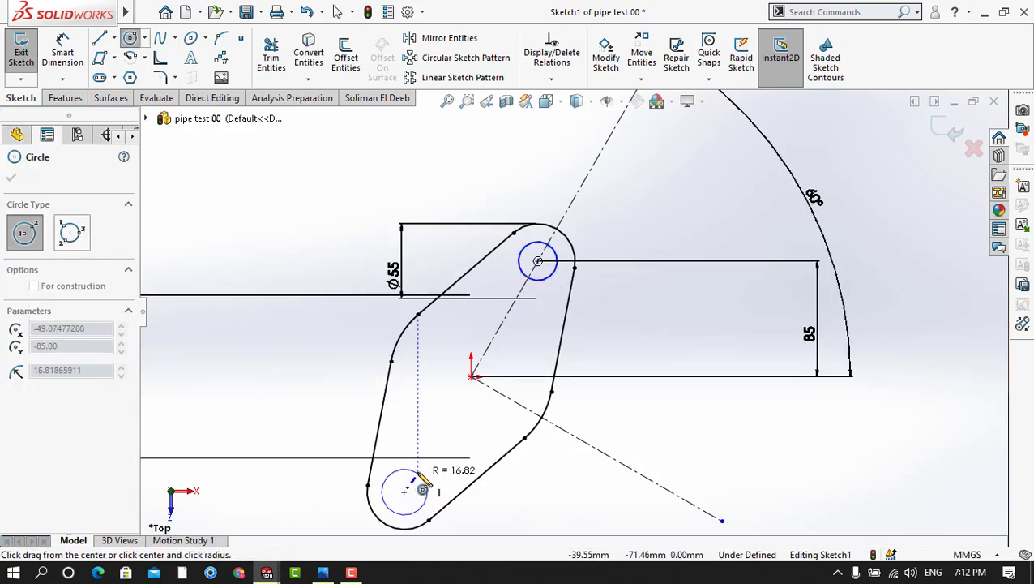
click(420, 474)
click(470, 377)
click(486, 338)
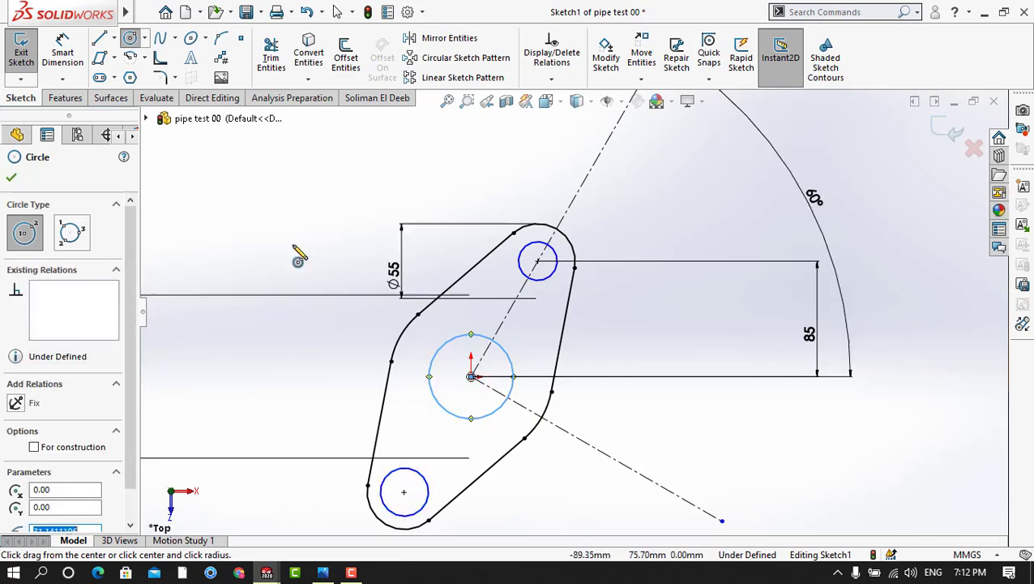
right_click(285, 232)
click(324, 248)
Make the two end hole circles equal in size
click(546, 278)
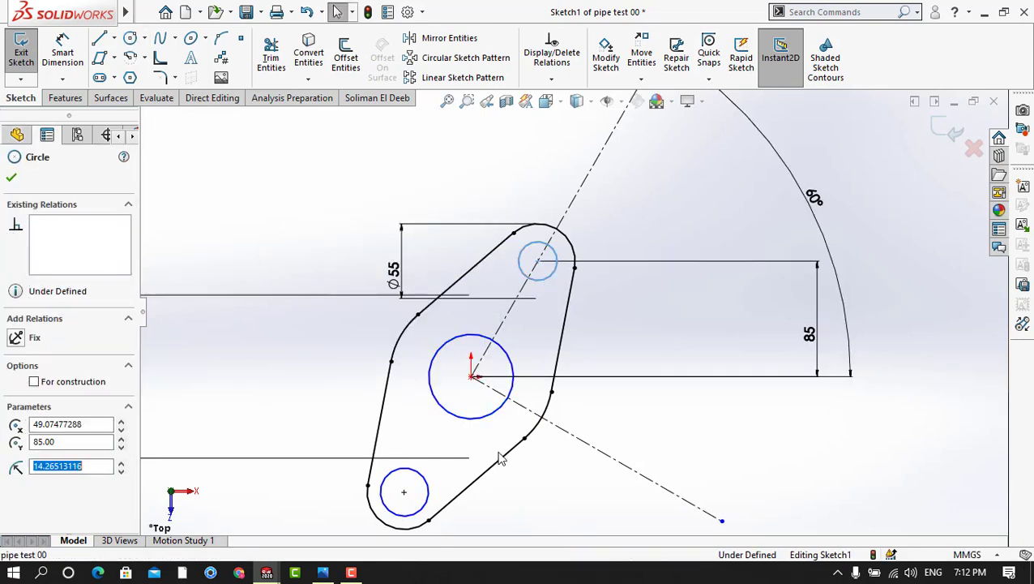
ctrl+click(431, 492)
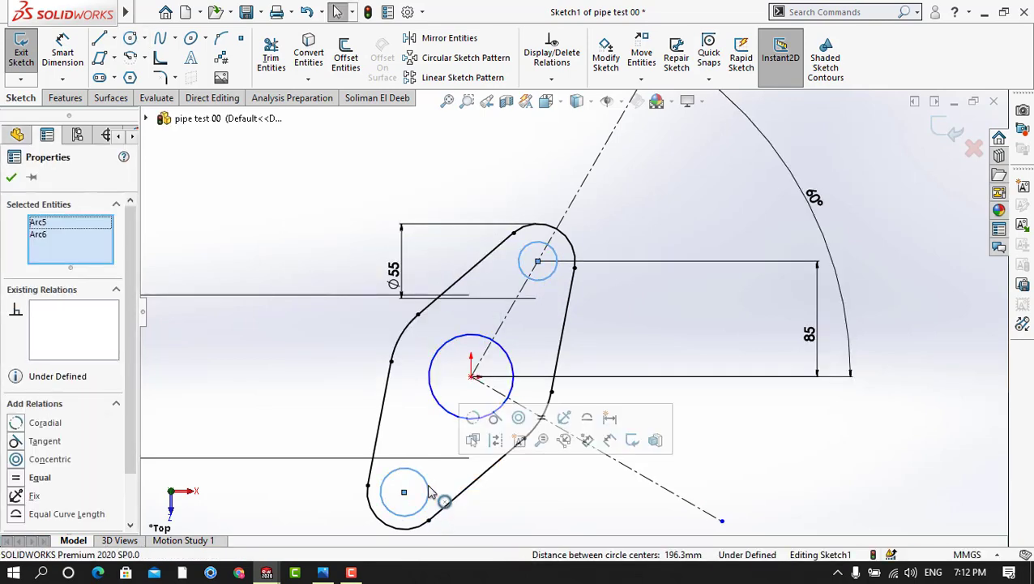
click(536, 442)
click(551, 492)
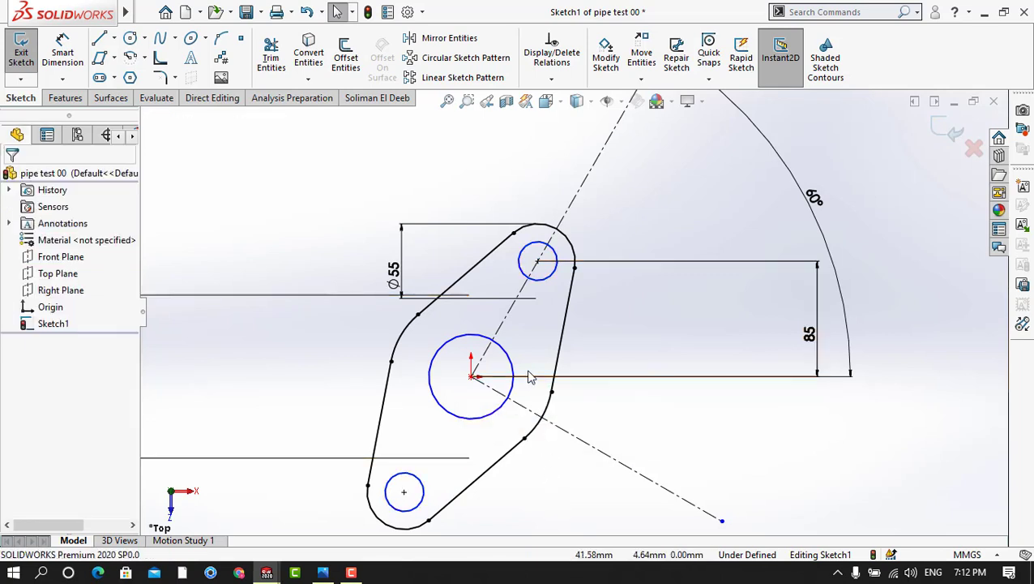
Dimension the upper end hole to Ø25 and the central hole to Ø62
right_drag(203, 278, 215, 213)
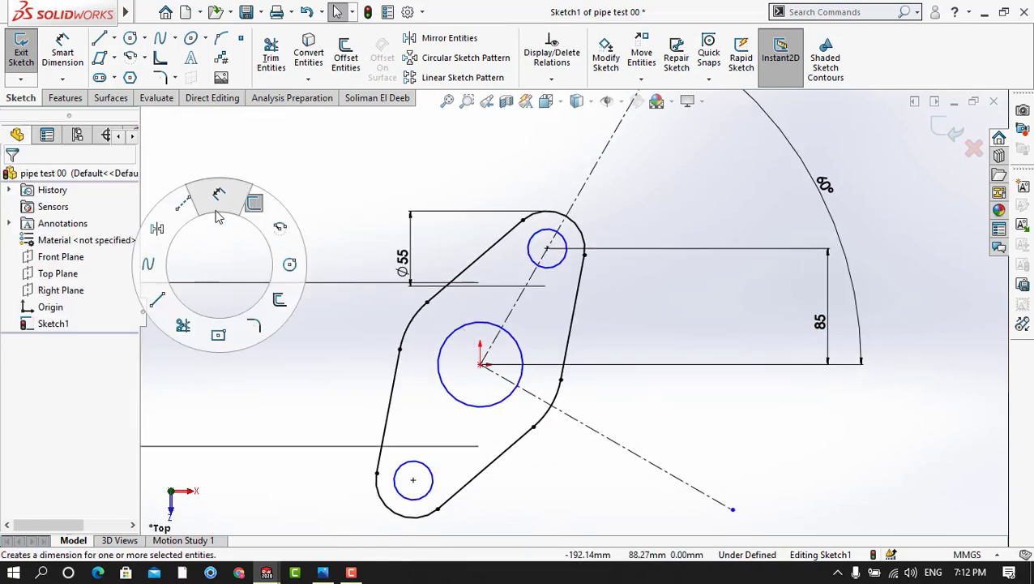
click(554, 232)
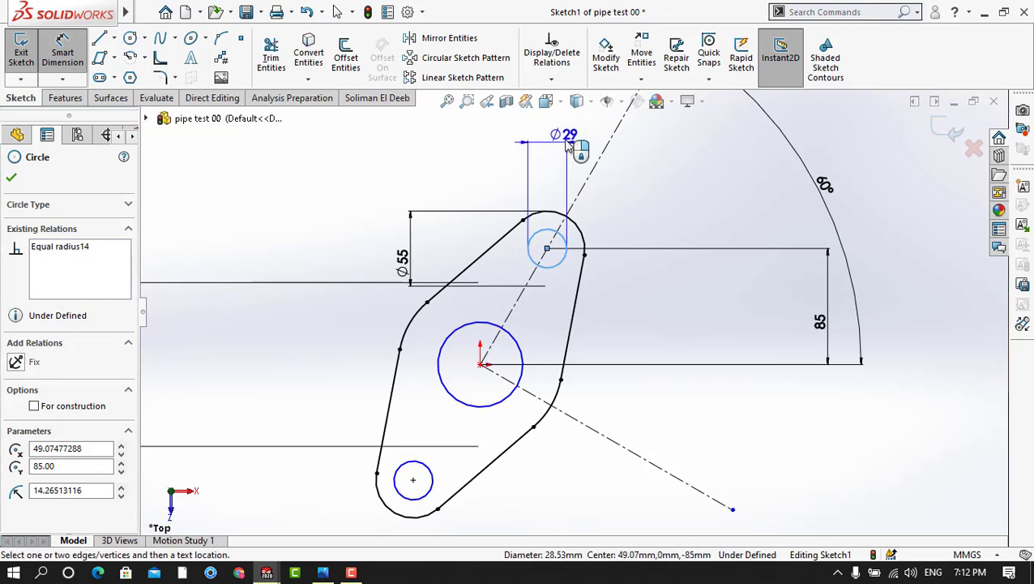
click(547, 144)
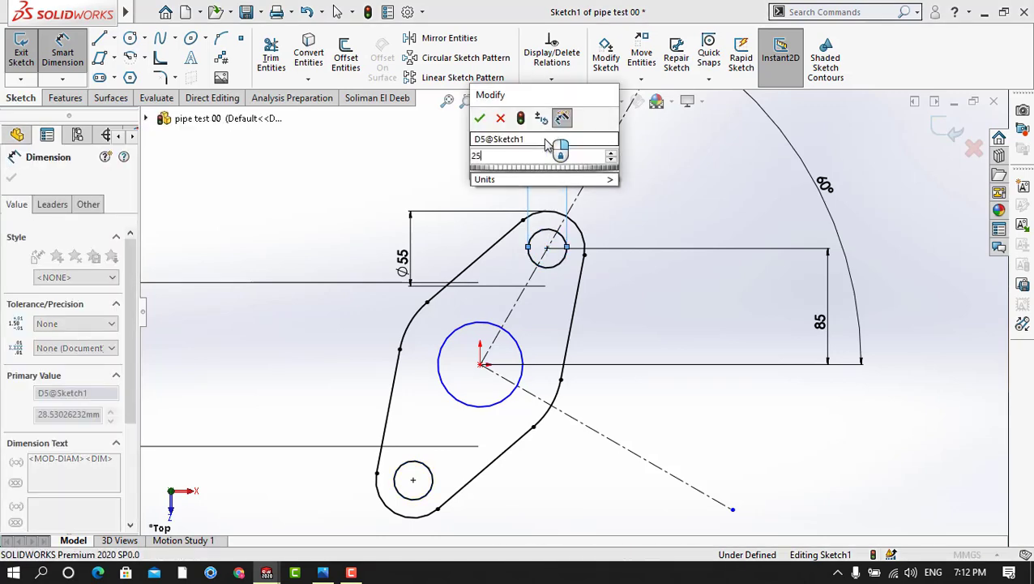
text(25)
key(Return)
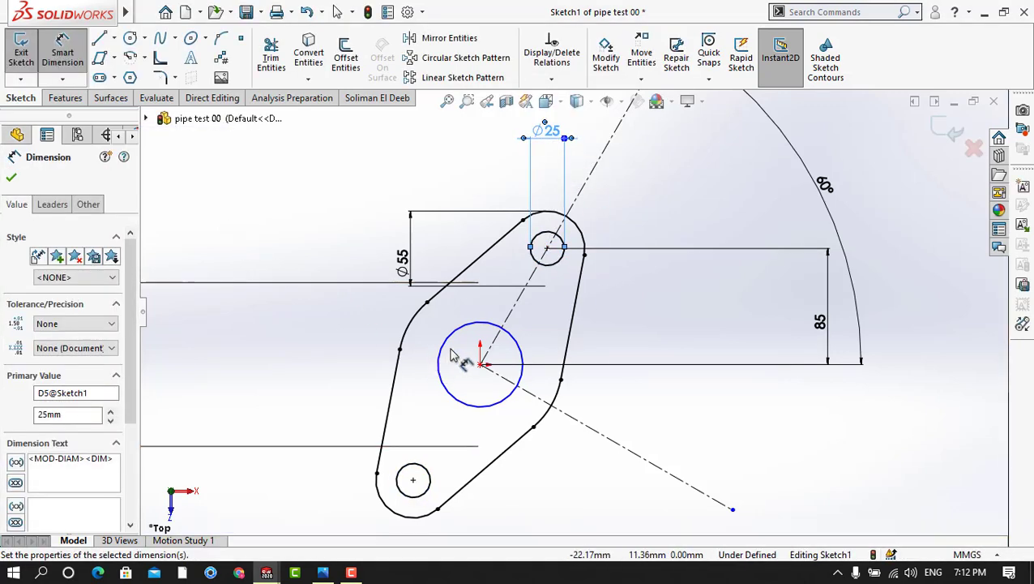
click(453, 344)
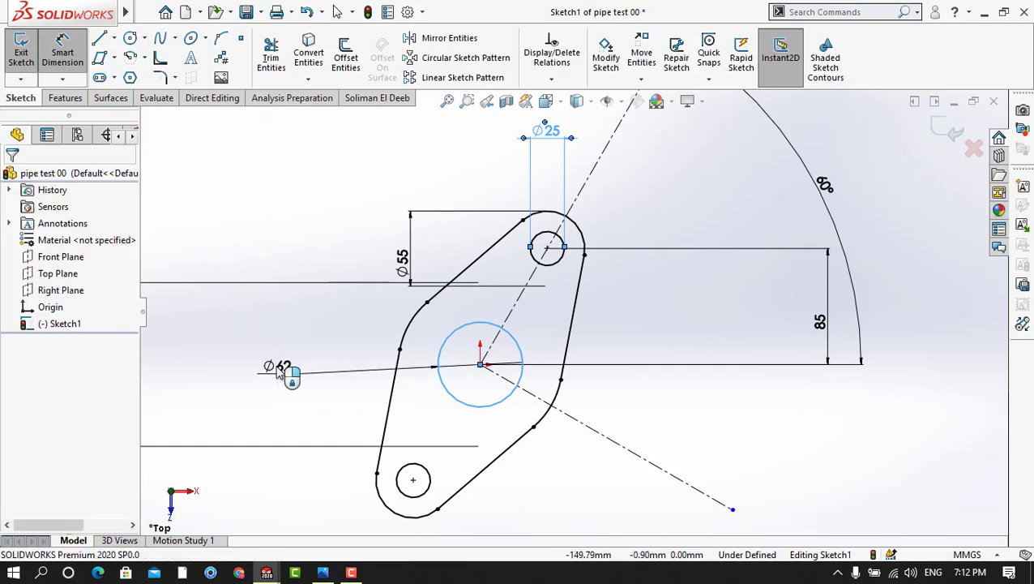
click(277, 370)
text(62)
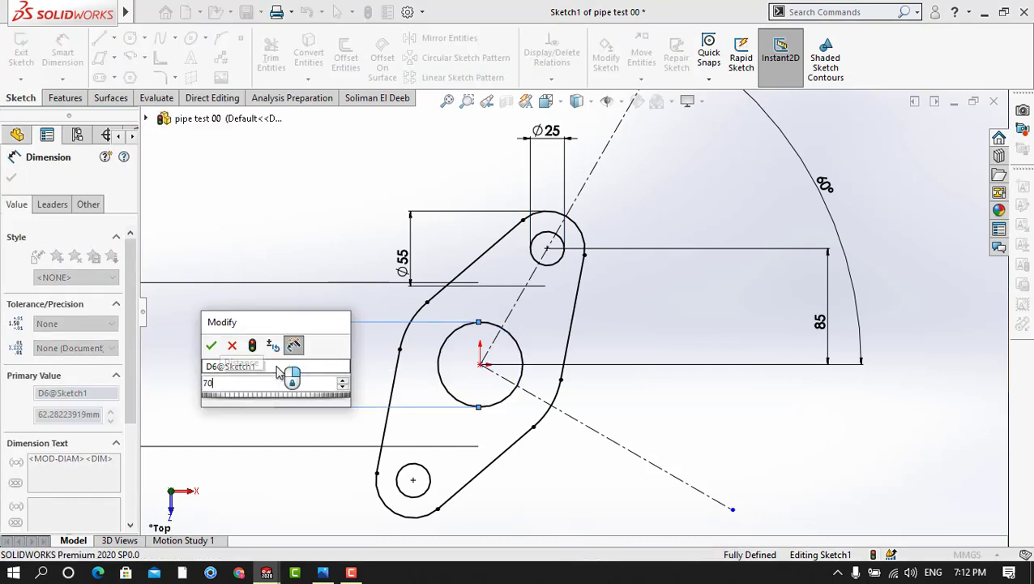
key(Return)
right_click(207, 220)
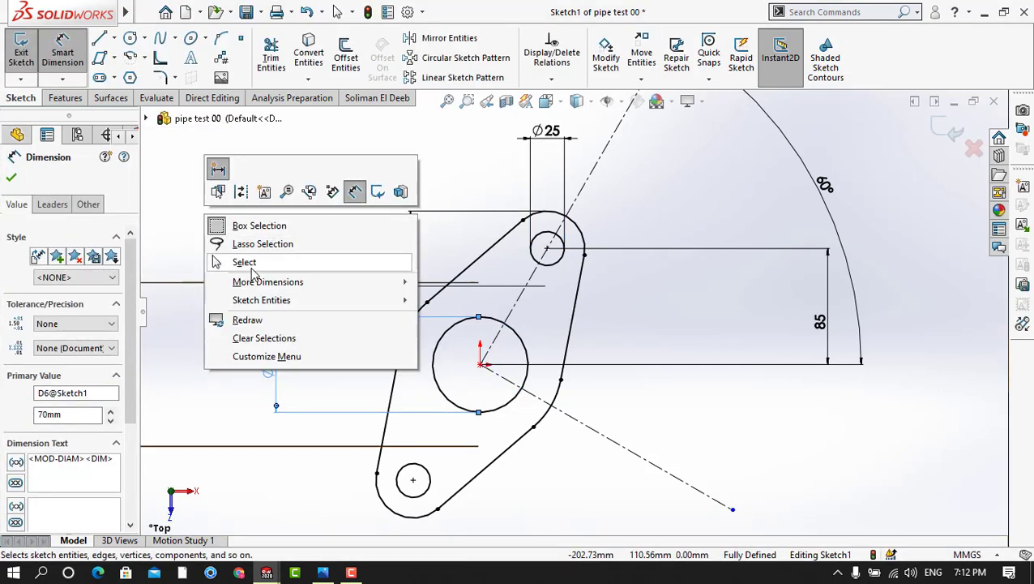
click(231, 258)
scroll(575, 313, up, 2)
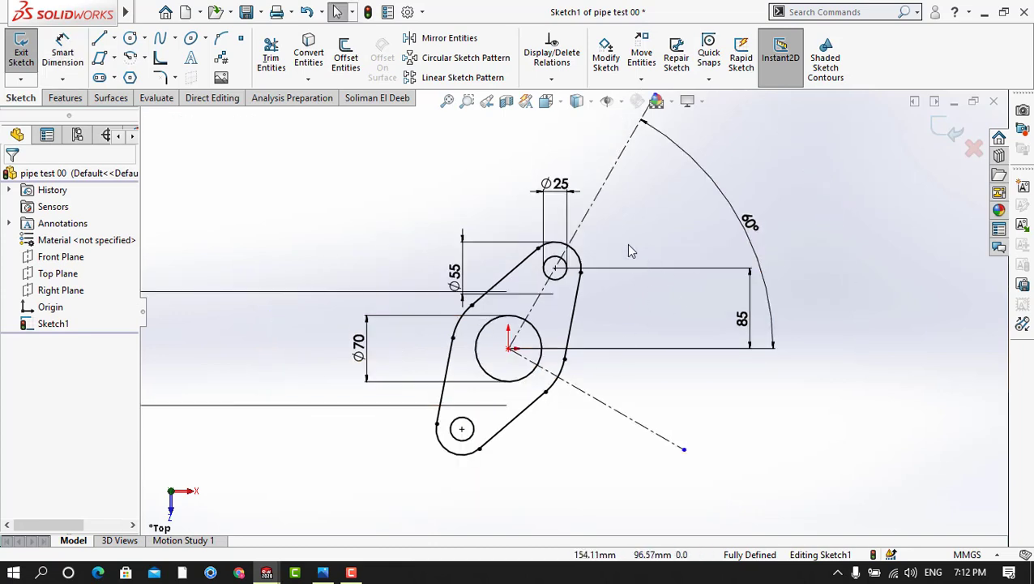
Extrude the flange sketch 10 mm Blind into a solid plate and orbit to inspect it
scroll(644, 226, down, 1)
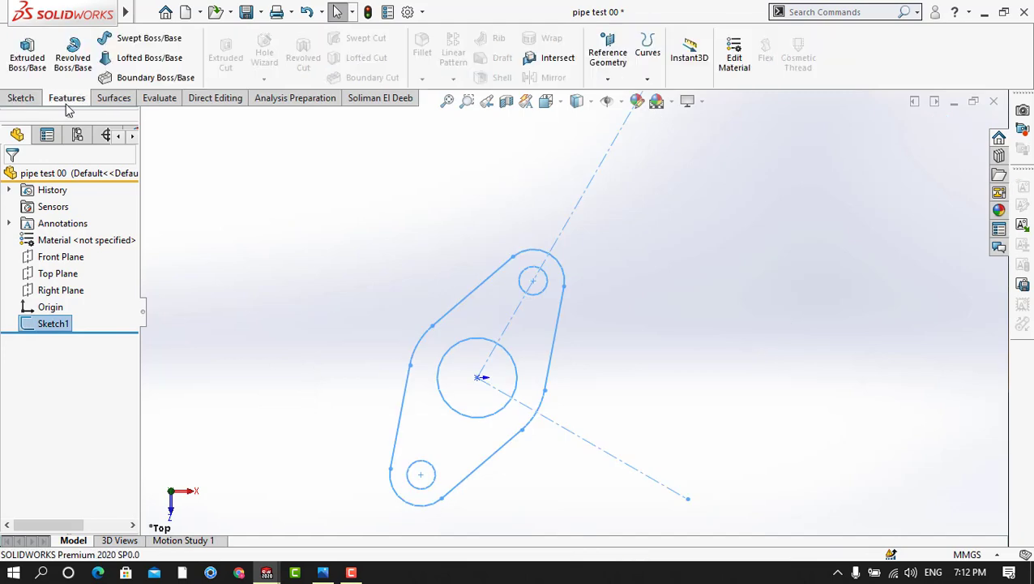
click(21, 71)
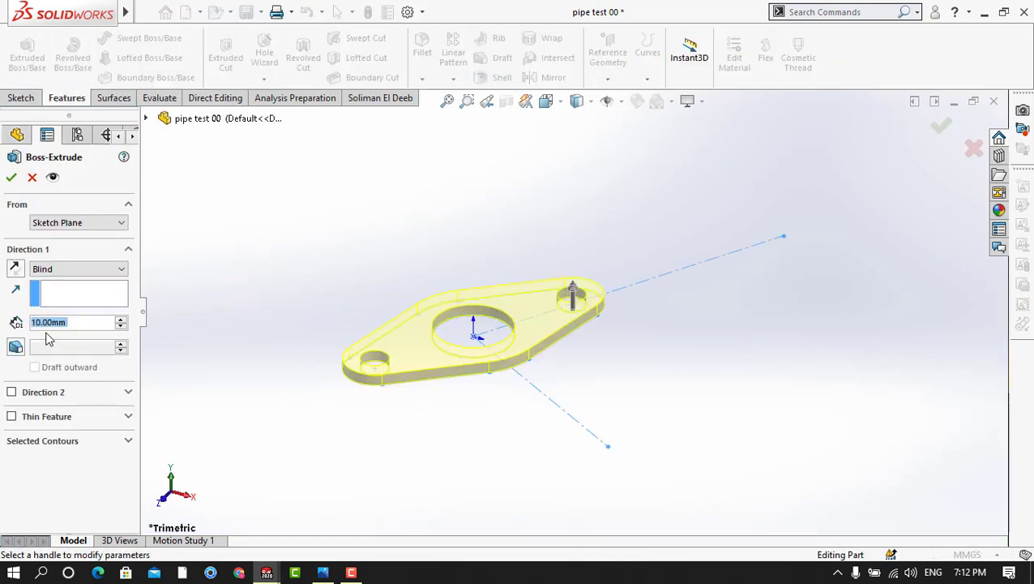
click(12, 177)
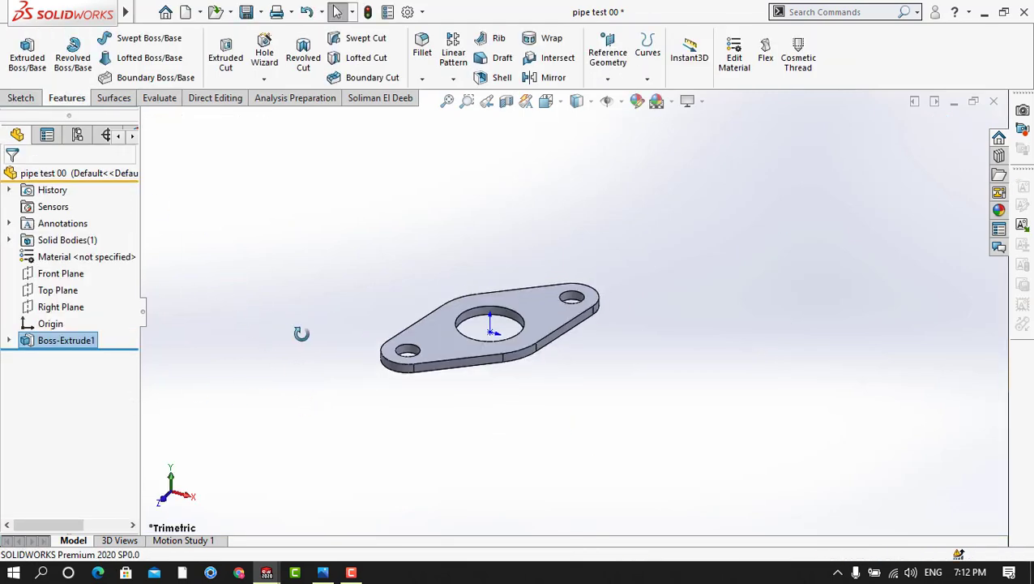
mouse_move(258, 375)
middle_down()
mouse_move(368, 390)
mouse_move(428, 308)
mouse_move(624, 426)
mouse_move(665, 501)
mouse_move(439, 469)
mouse_move(469, 513)
middle_up()
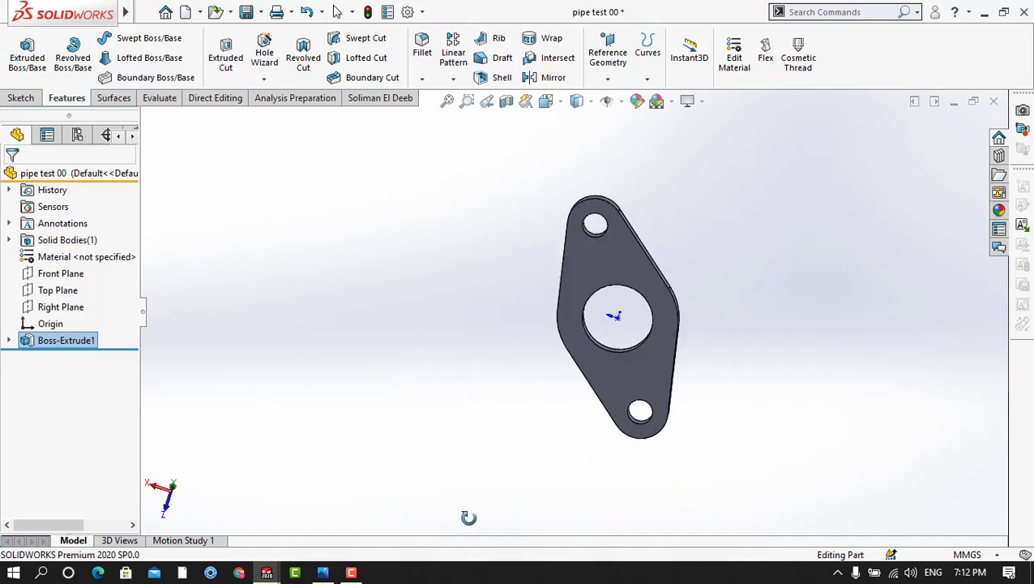
mouse_move(617, 316)
middle_down()
mouse_move(670, 261)
mouse_move(526, 360)
mouse_move(626, 323)
mouse_move(635, 267)
mouse_move(600, 292)
middle_up()
Edit Sketch1, change the Ø120 dimension to Ø130, and exit so Boss-Extrude1 rebuilds
click(9, 341)
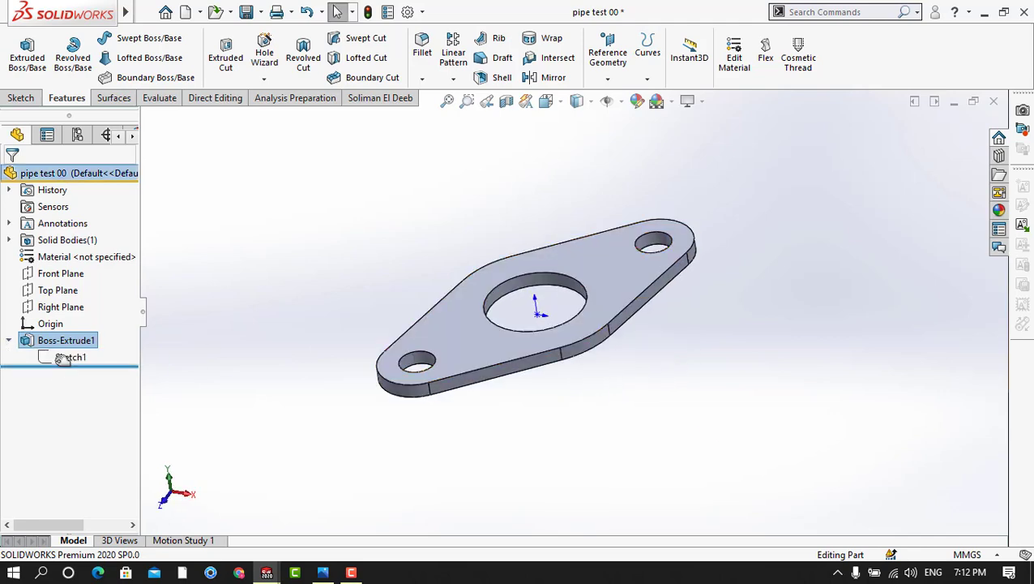
click(59, 365)
click(69, 311)
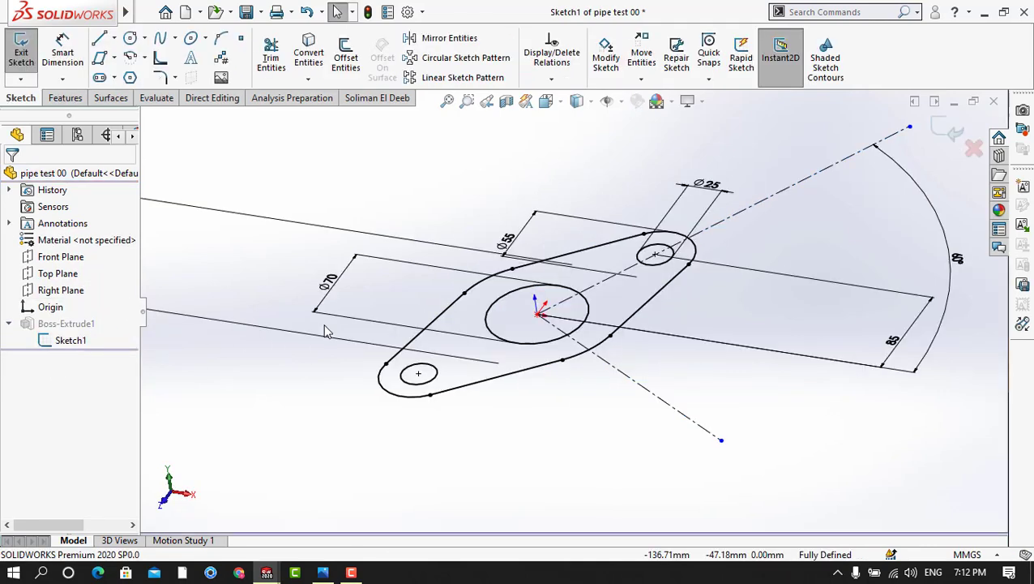
mouse_move(405, 382)
middle_down()
mouse_move(346, 410)
mouse_move(516, 413)
mouse_move(548, 354)
middle_up()
scroll(548, 353, down, 2)
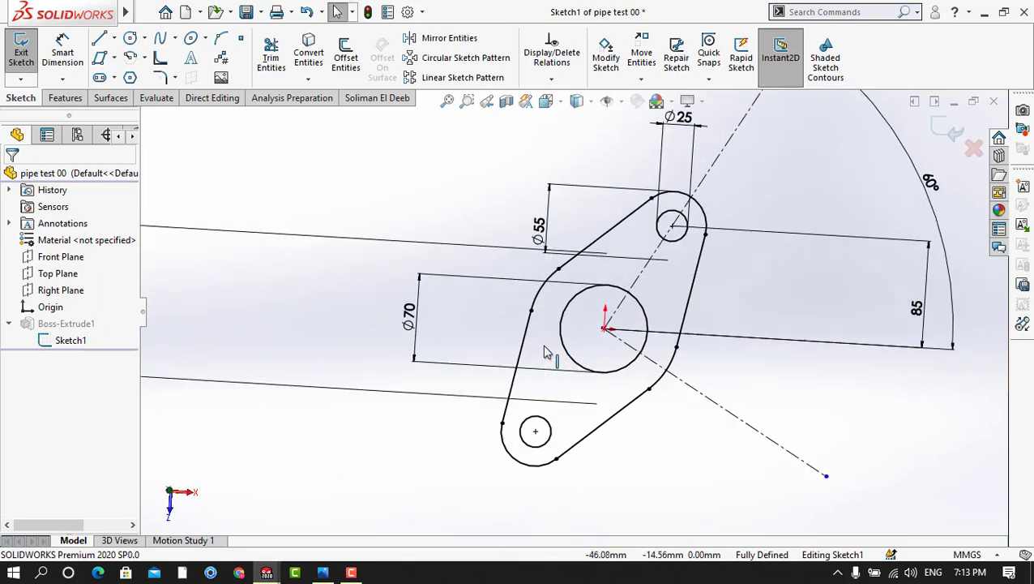
scroll(542, 354, up, 1)
double_click(193, 296)
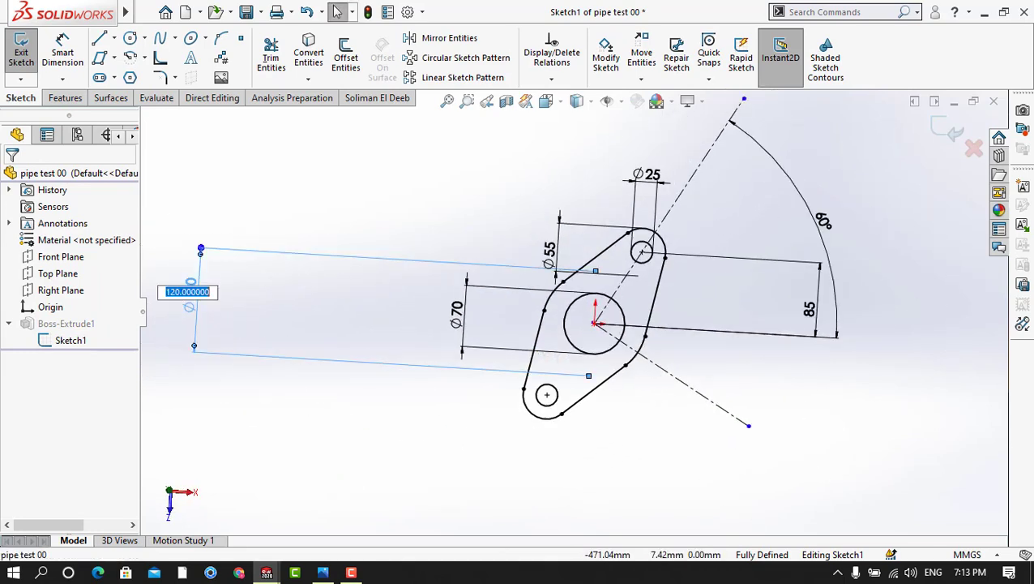
text(130)
key(Return)
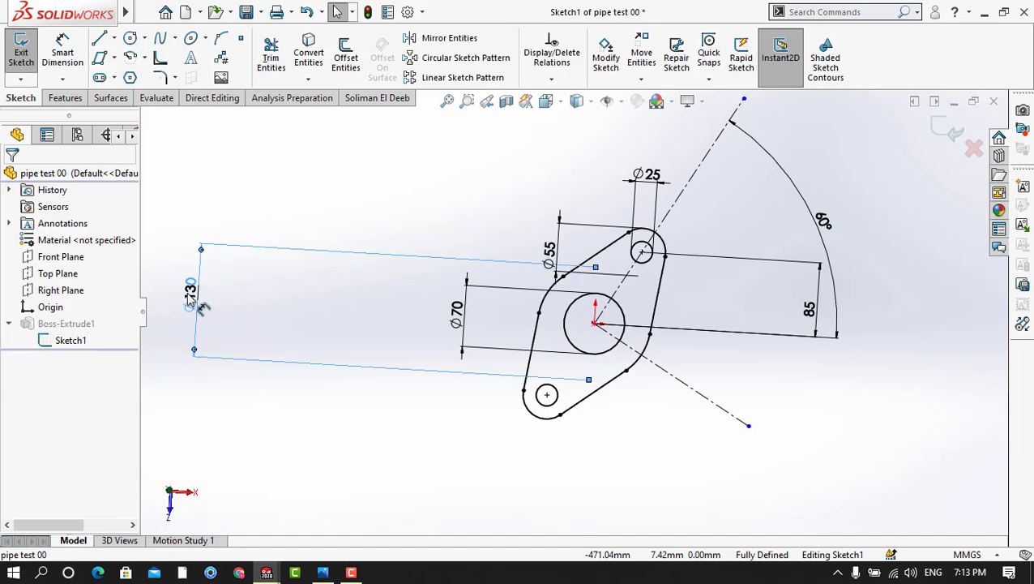
right_click(243, 204)
click(819, 148)
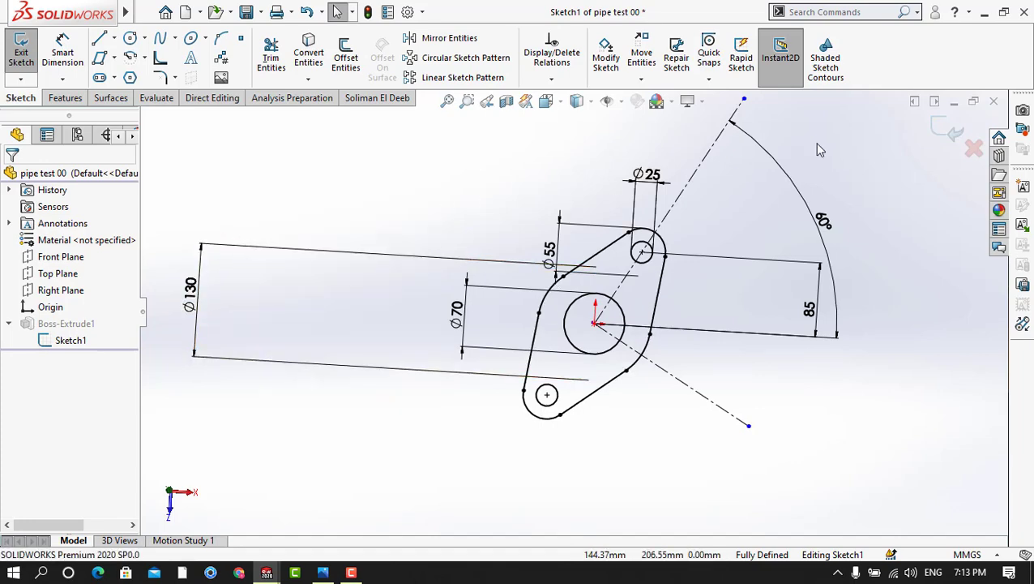
click(955, 136)
right_click(819, 269)
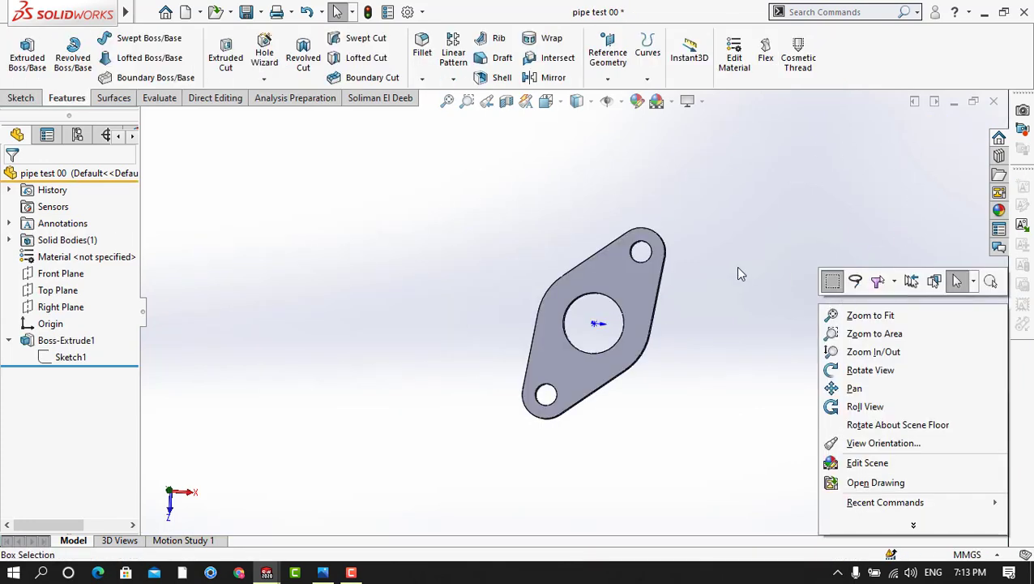
click(843, 370)
mouse_move(742, 249)
mouse_down()
mouse_move(615, 398)
mouse_move(635, 406)
mouse_move(517, 282)
mouse_move(567, 373)
mouse_move(623, 203)
mouse_up()
key(Escape)
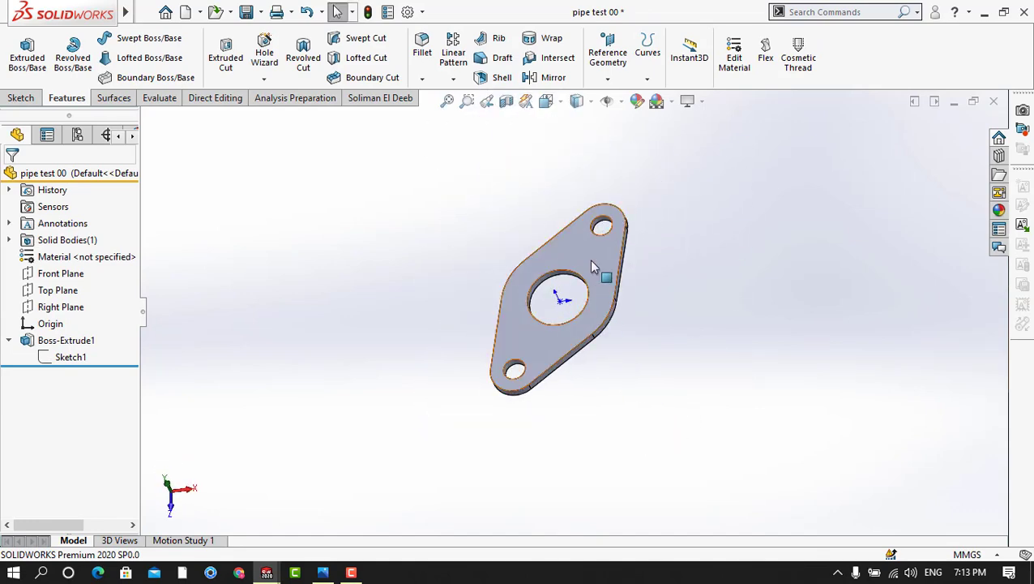
scroll(590, 260, up, 2)
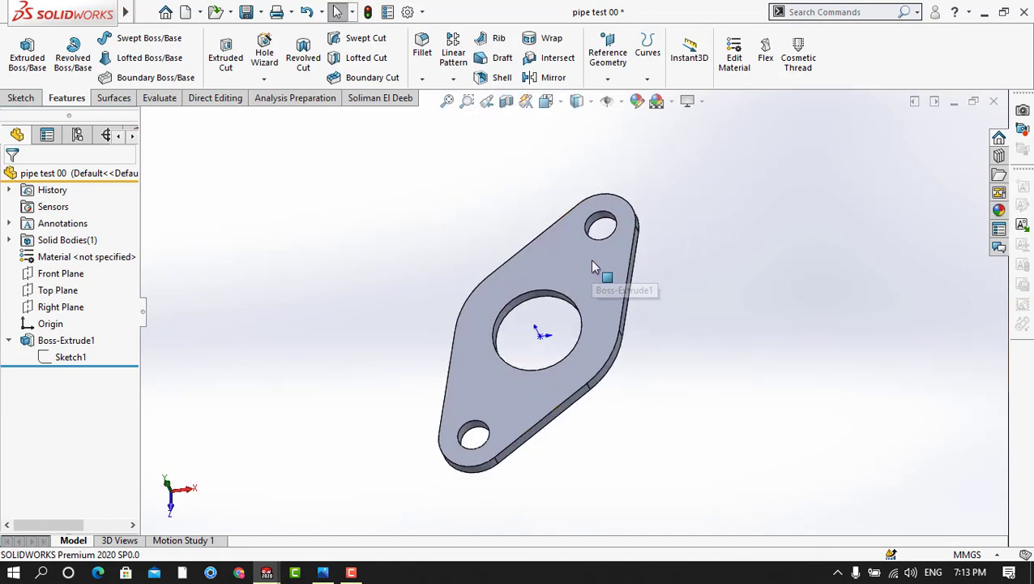
click(9, 342)
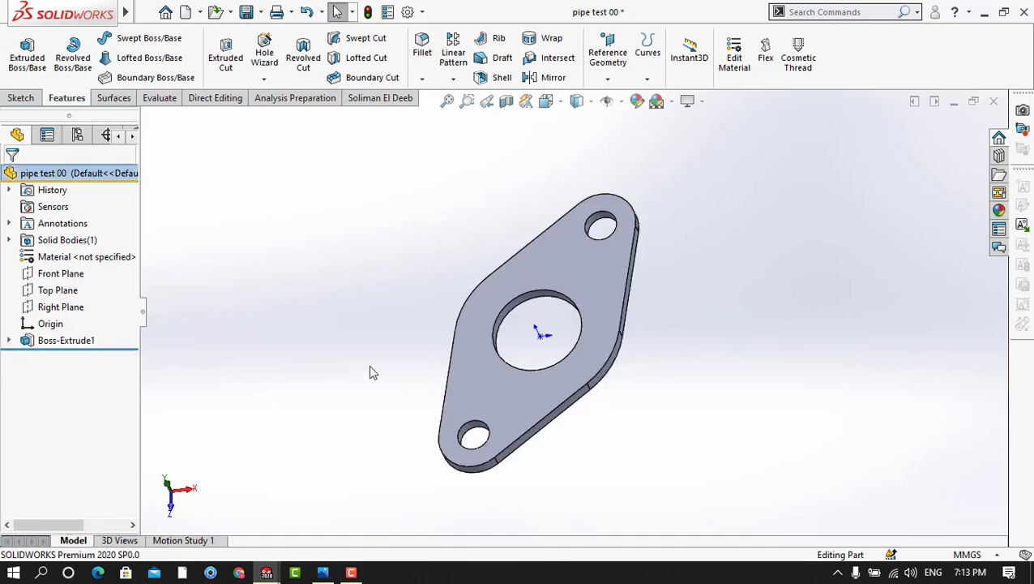
mouse_move(369, 373)
middle_down()
mouse_move(610, 295)
mouse_move(531, 353)
mouse_move(532, 377)
middle_up()
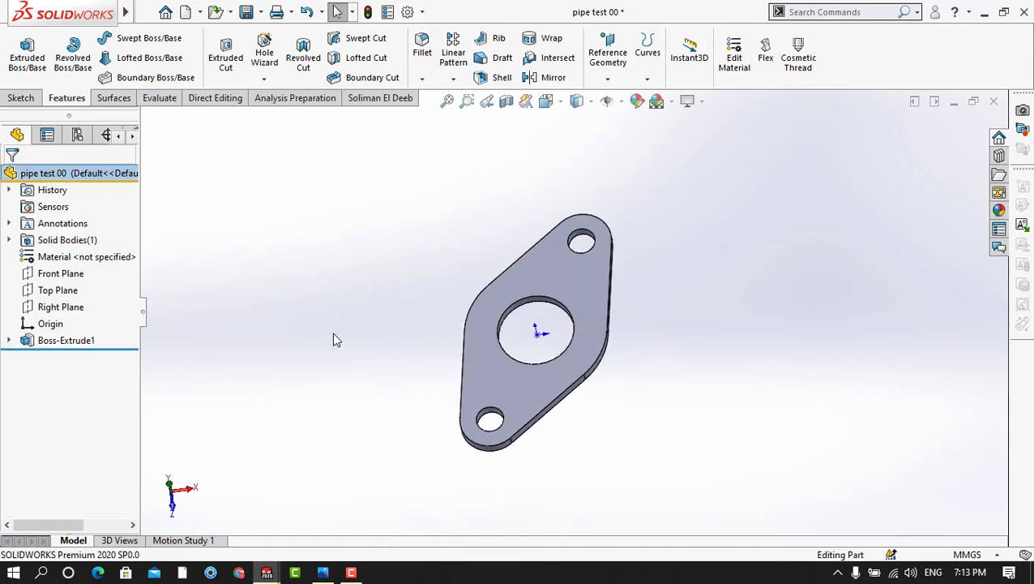
mouse_move(407, 330)
middle_down()
mouse_move(474, 351)
mouse_move(596, 292)
mouse_move(642, 284)
mouse_move(617, 306)
middle_up()
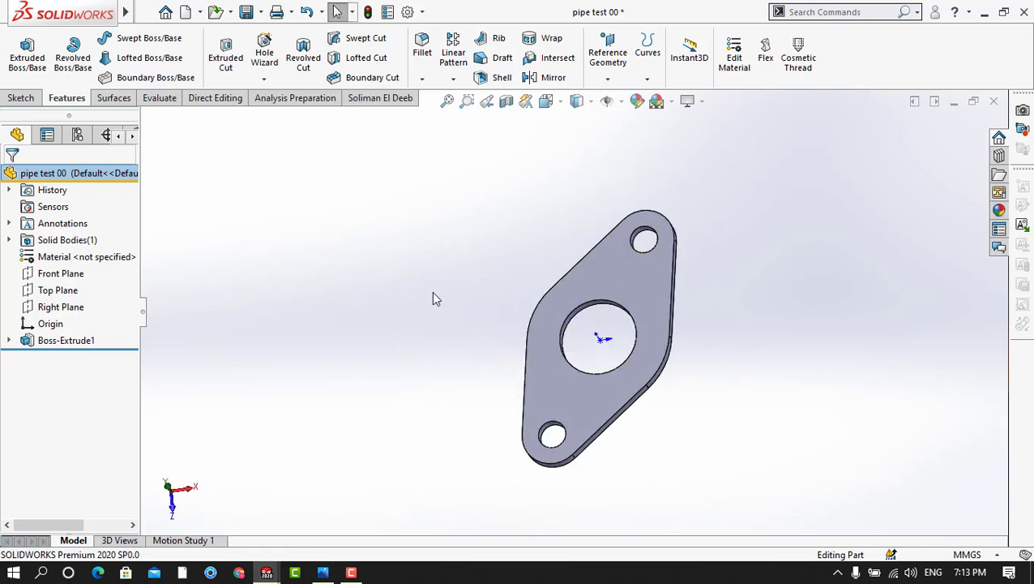
click(452, 63)
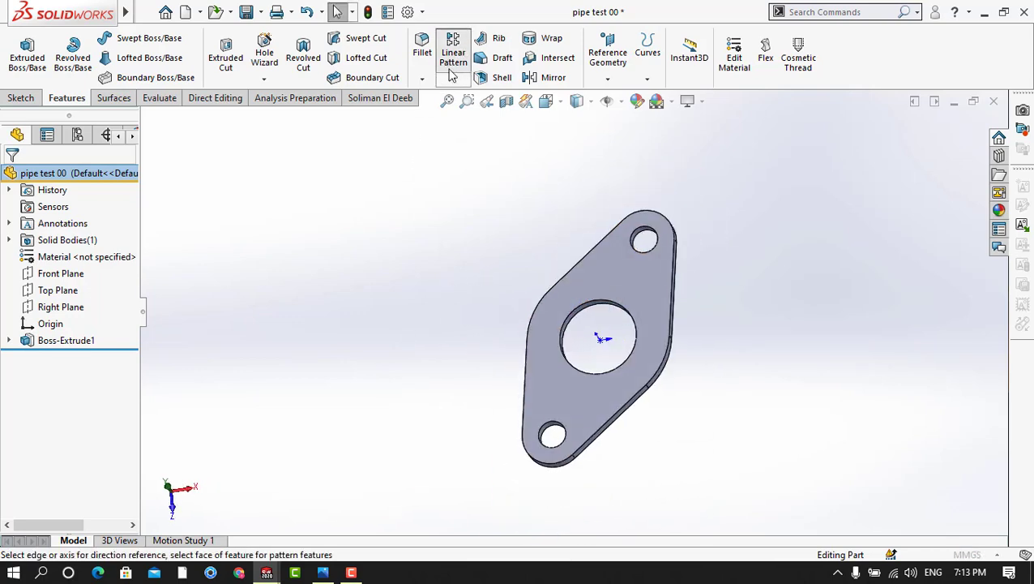
middle_drag(518, 236, 681, 324)
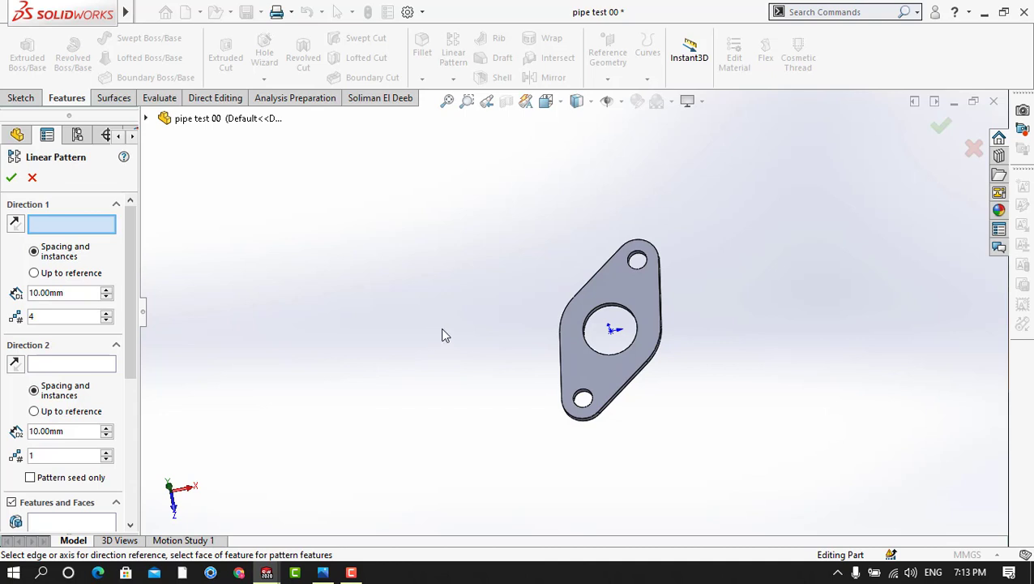
scroll(713, 339, down, 2)
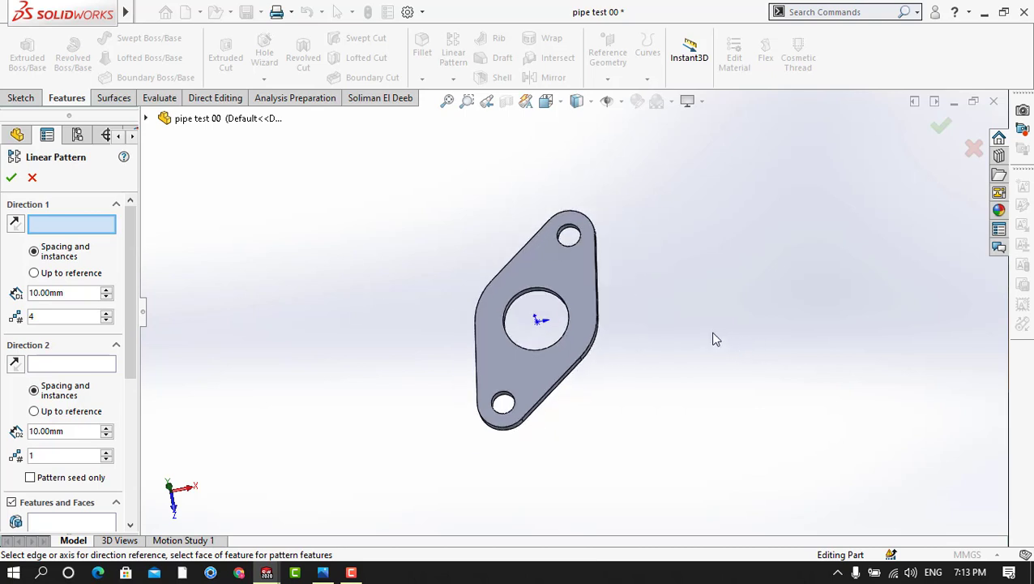
scroll(555, 388, up, 3)
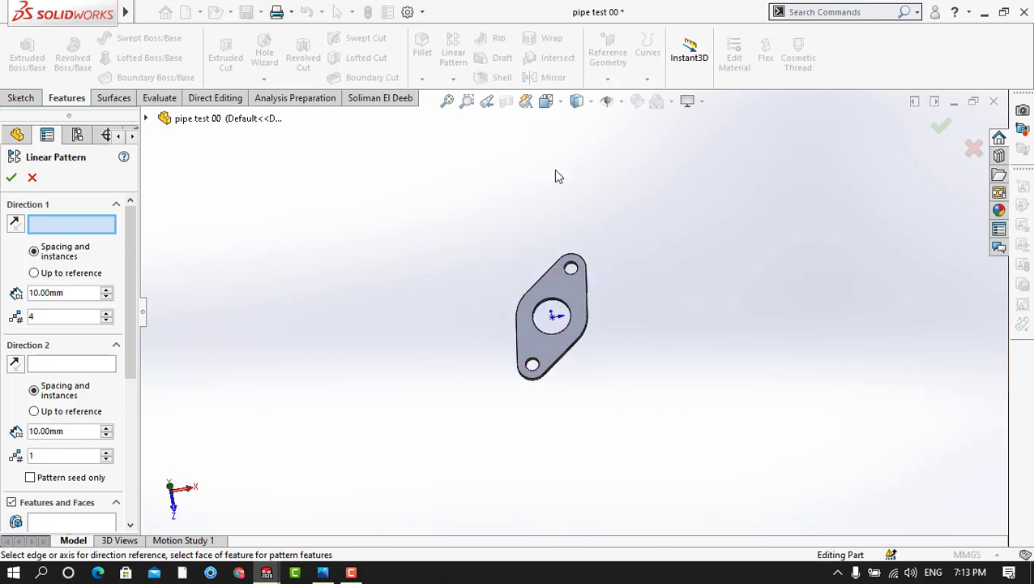
scroll(555, 314, down, 1)
scroll(554, 313, down, 2)
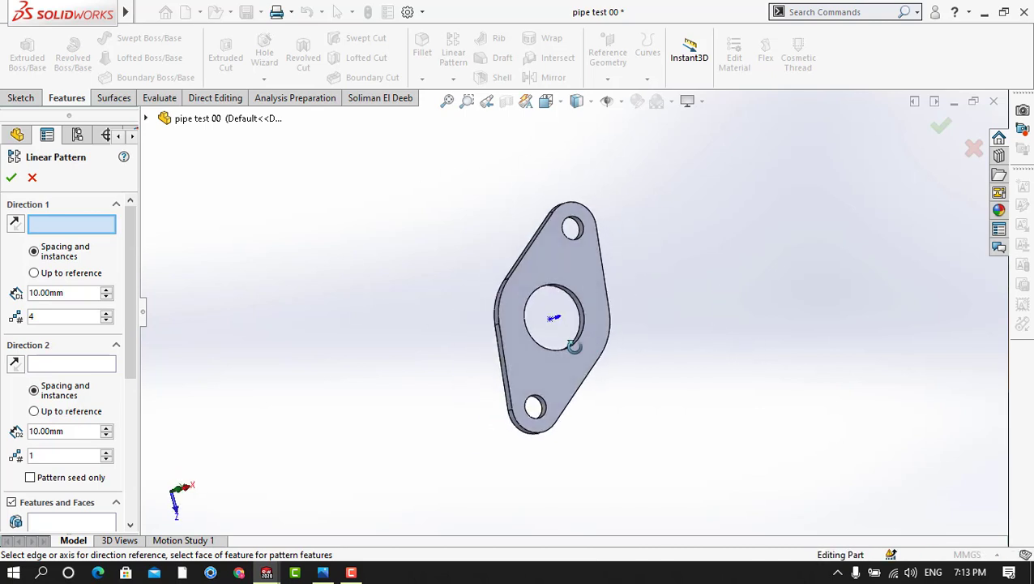
key(Escape)
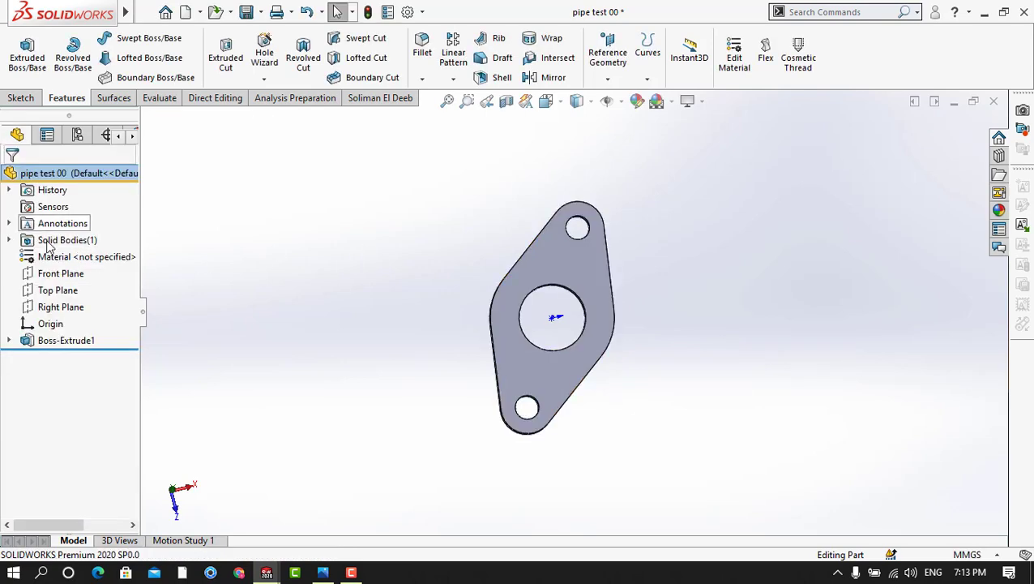
Sketch a single horizontal line above the flange on the Top Plane as Sketch2
click(65, 292)
click(186, 316)
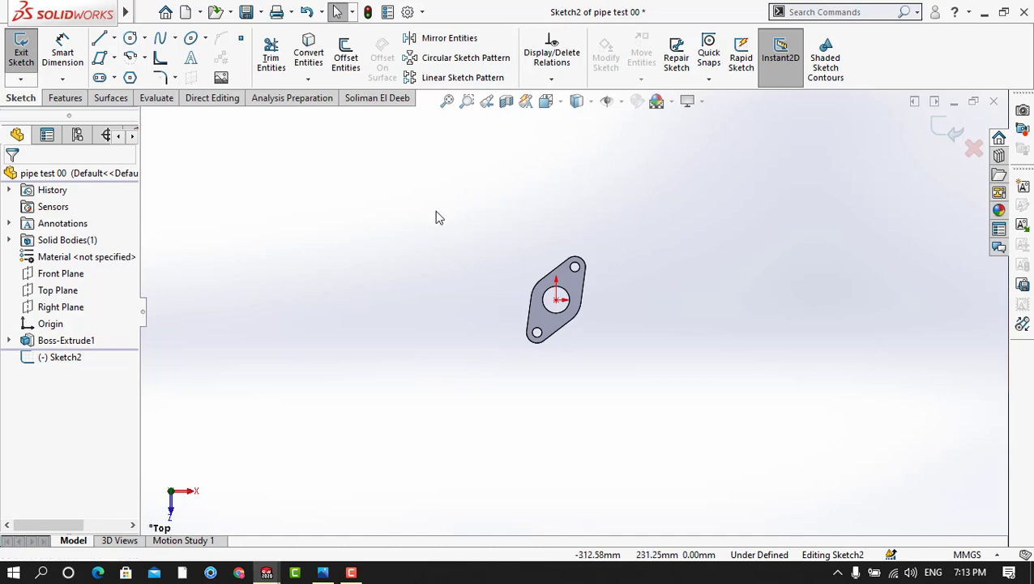
right_drag(435, 217, 405, 255)
click(577, 224)
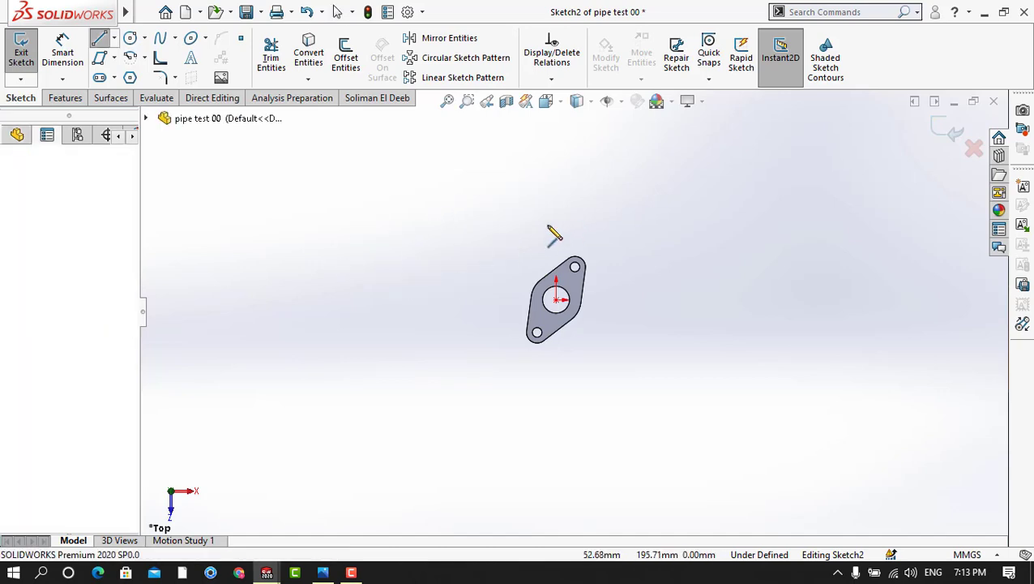
click(280, 224)
key(Escape)
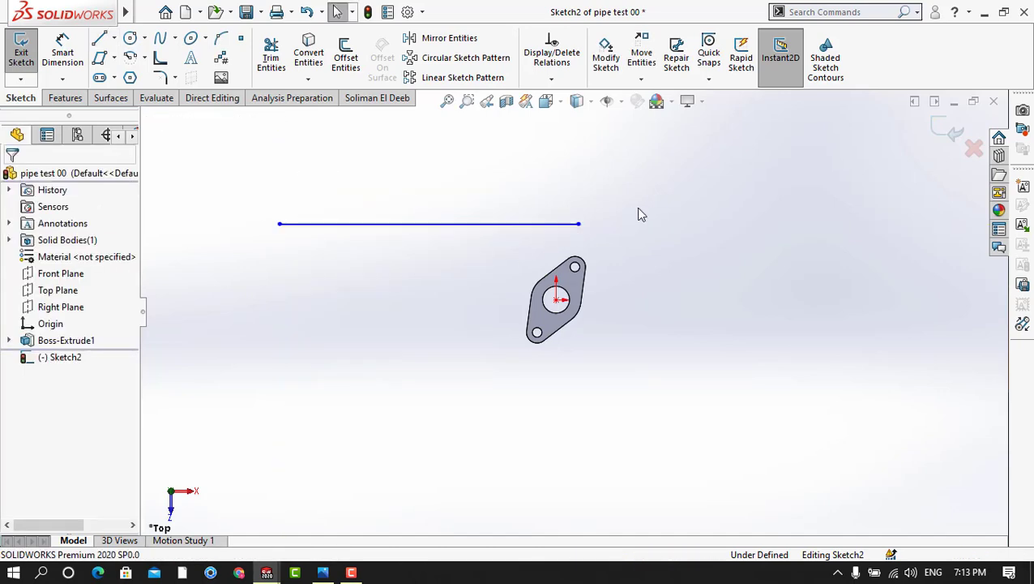
click(955, 138)
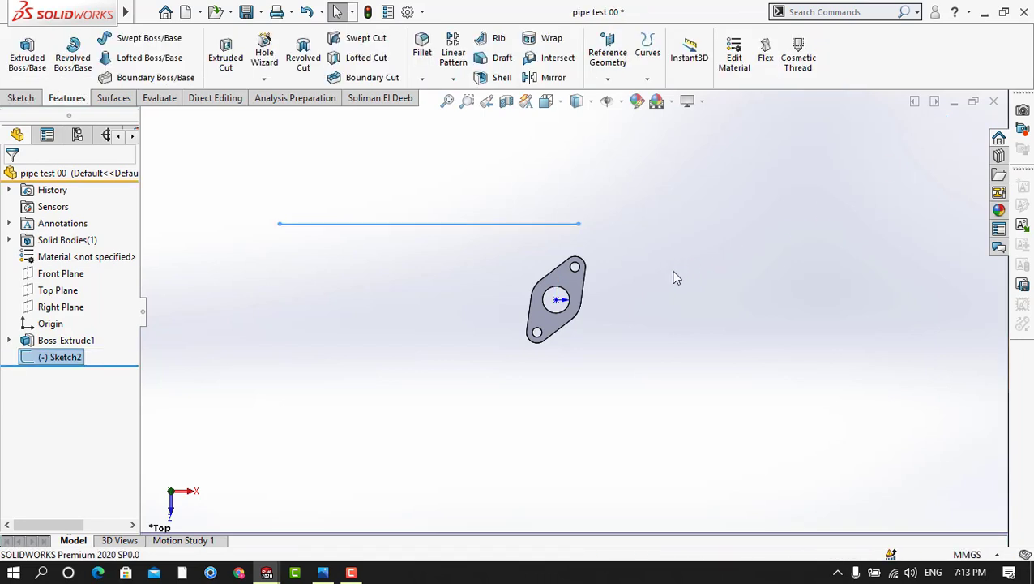
mouse_move(674, 277)
middle_down()
mouse_move(612, 247)
mouse_move(600, 273)
middle_up()
scroll(455, 365, down, 2)
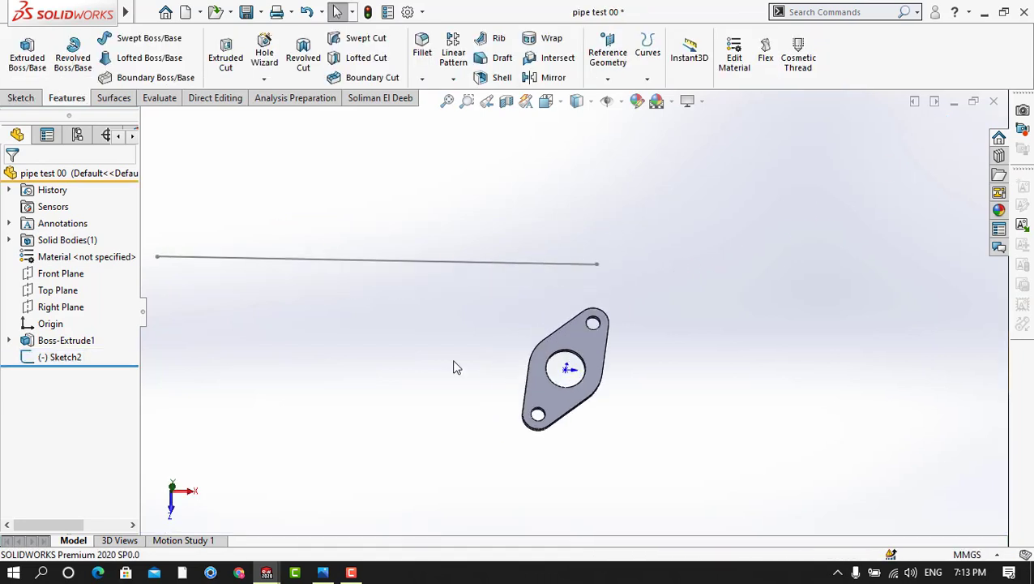
Start a Linear Pattern along Line1@Sketch2 with the flange body selected to pattern
click(461, 65)
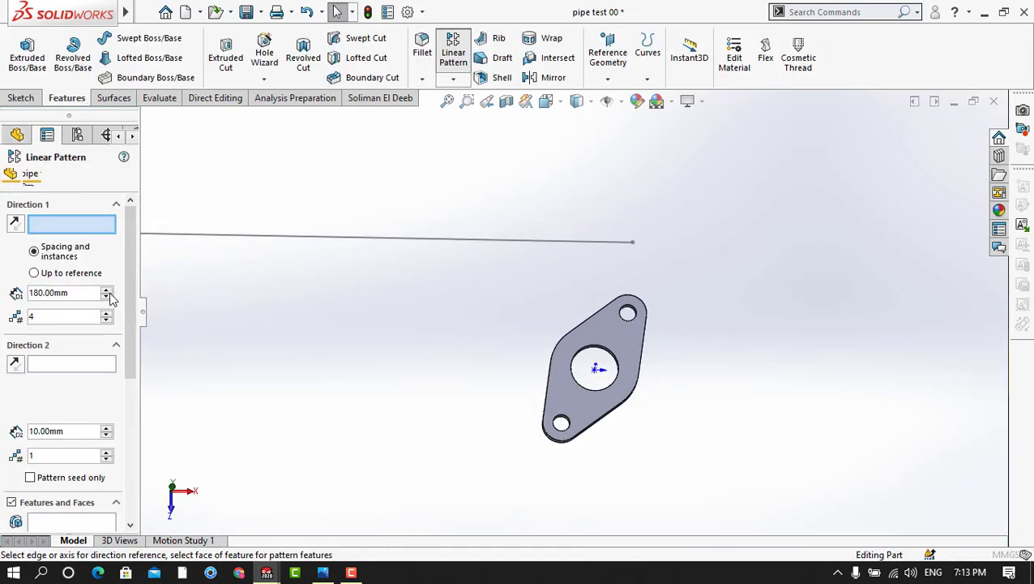
click(361, 240)
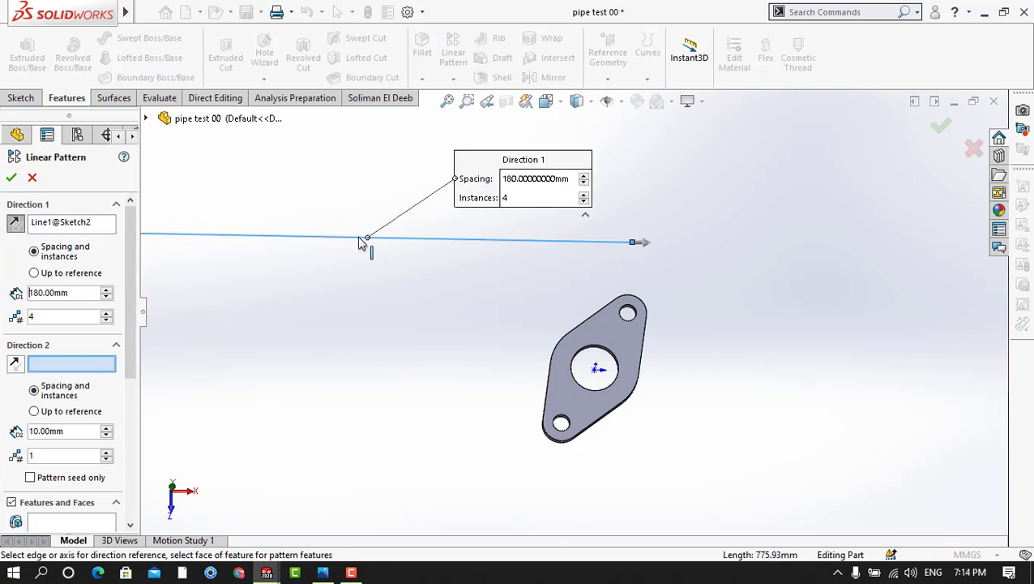
scroll(260, 405, up, 2)
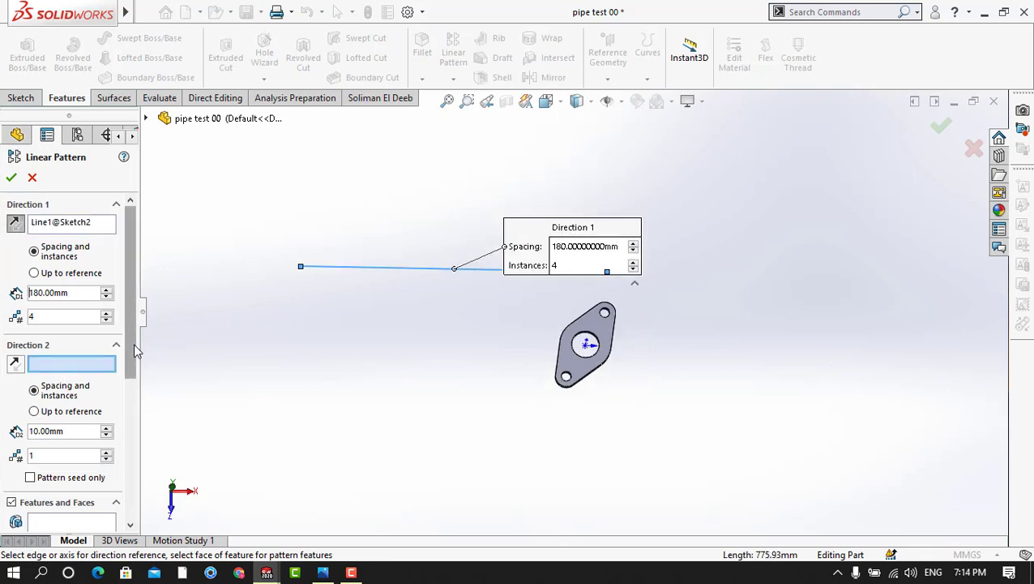
scroll(133, 344, down, 3)
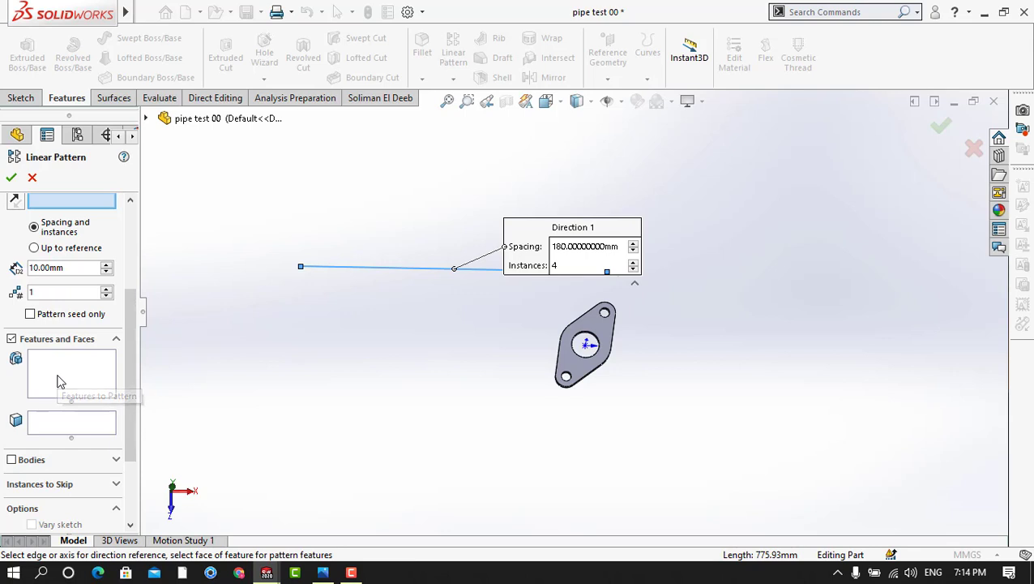
click(23, 461)
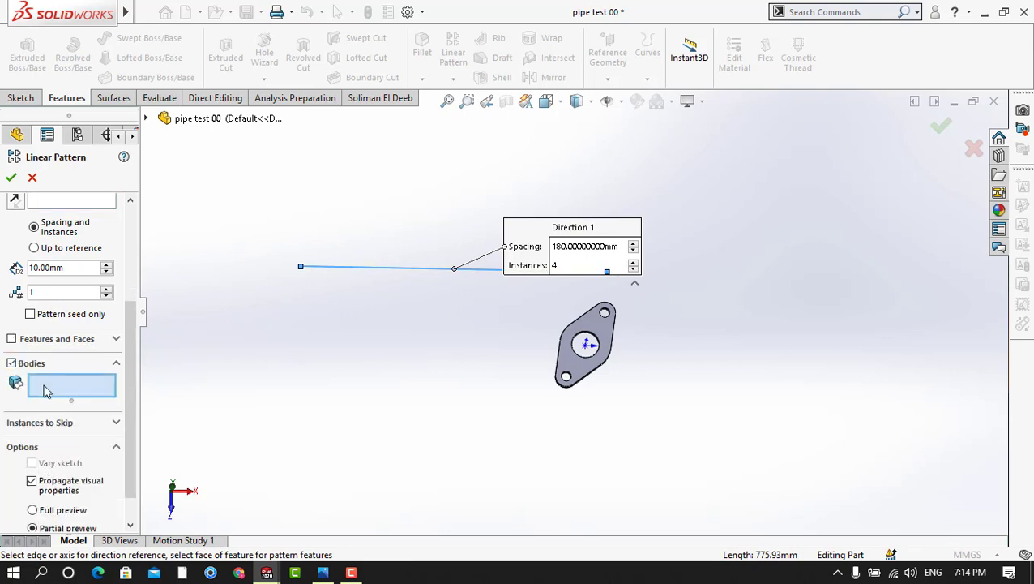
click(596, 370)
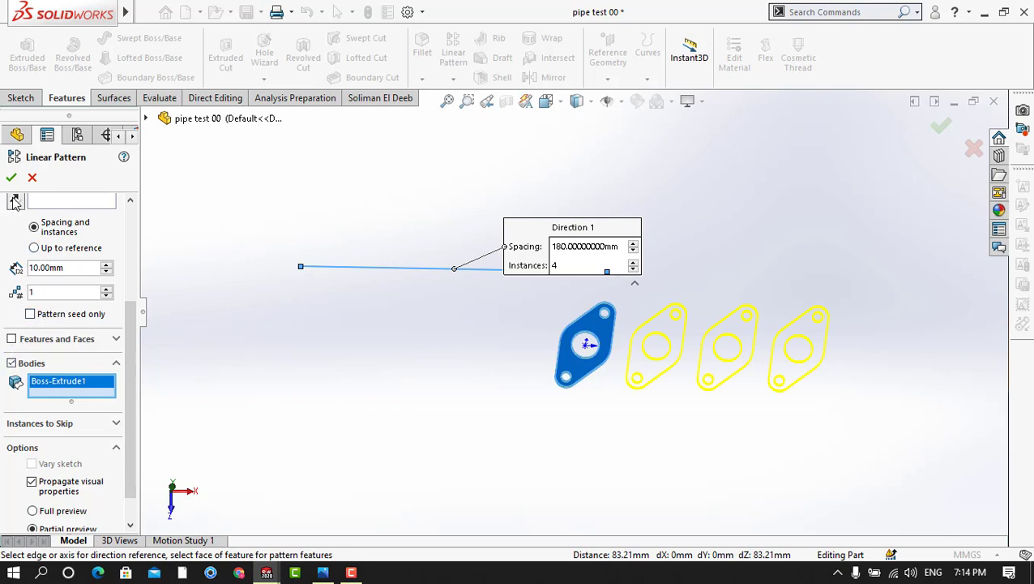
Reverse the direction, set 200 mm spacing with 4 instances, and confirm the pattern
key(z)
scroll(48, 243, up, 3)
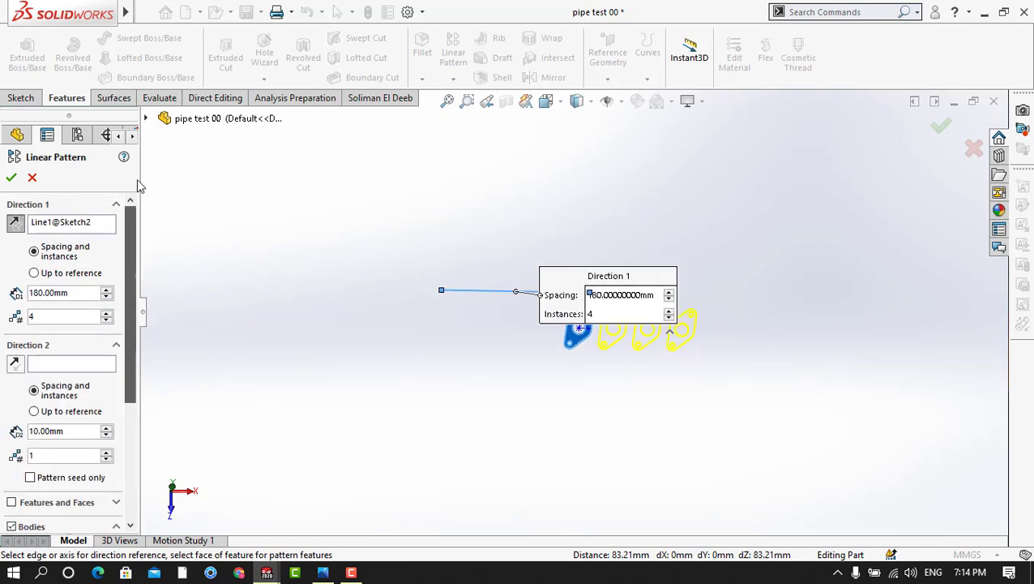
click(16, 222)
scroll(657, 325, down, 4)
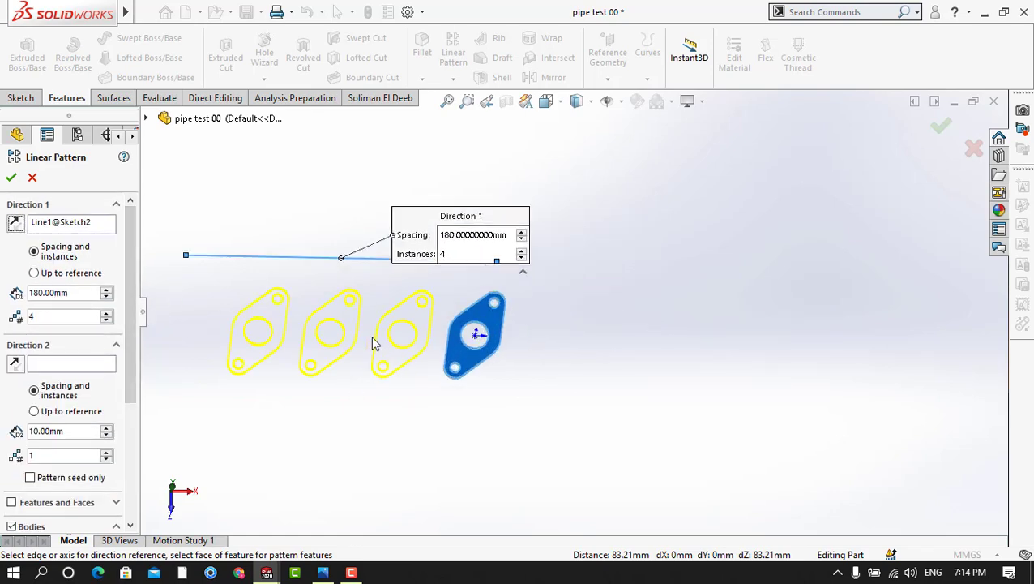
scroll(373, 342, down, 3)
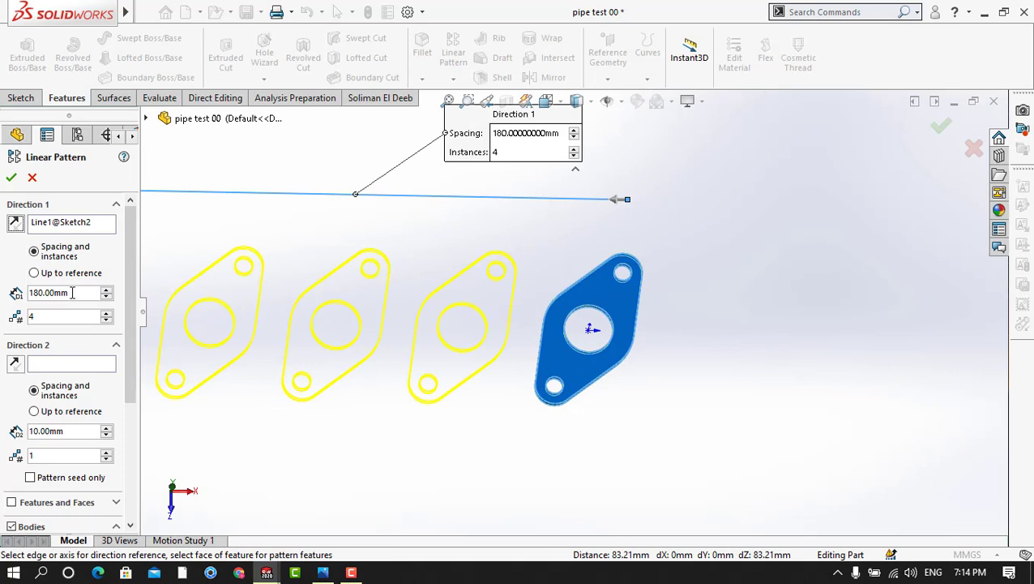
text(200)
key(Return)
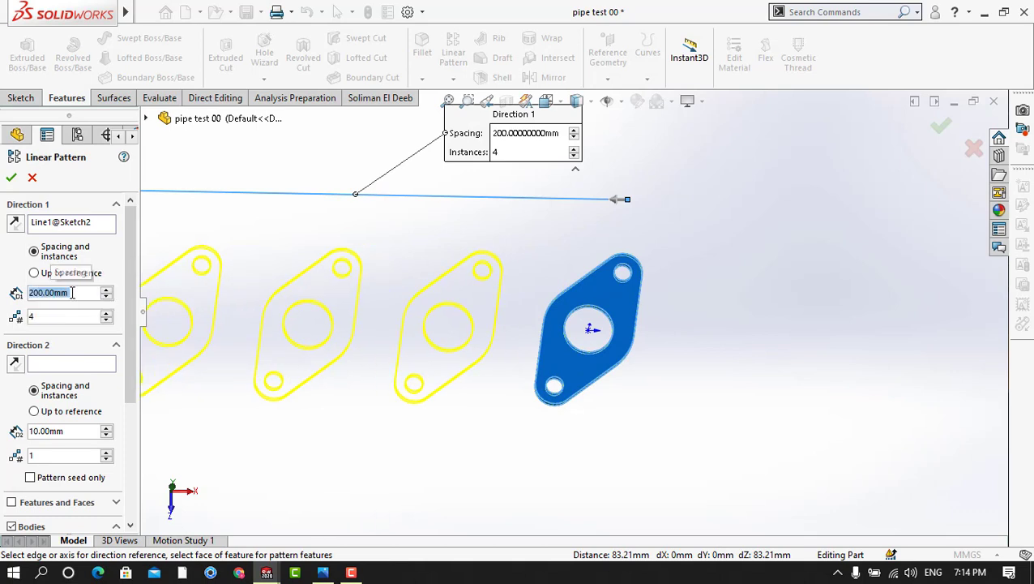
scroll(570, 377, up, 3)
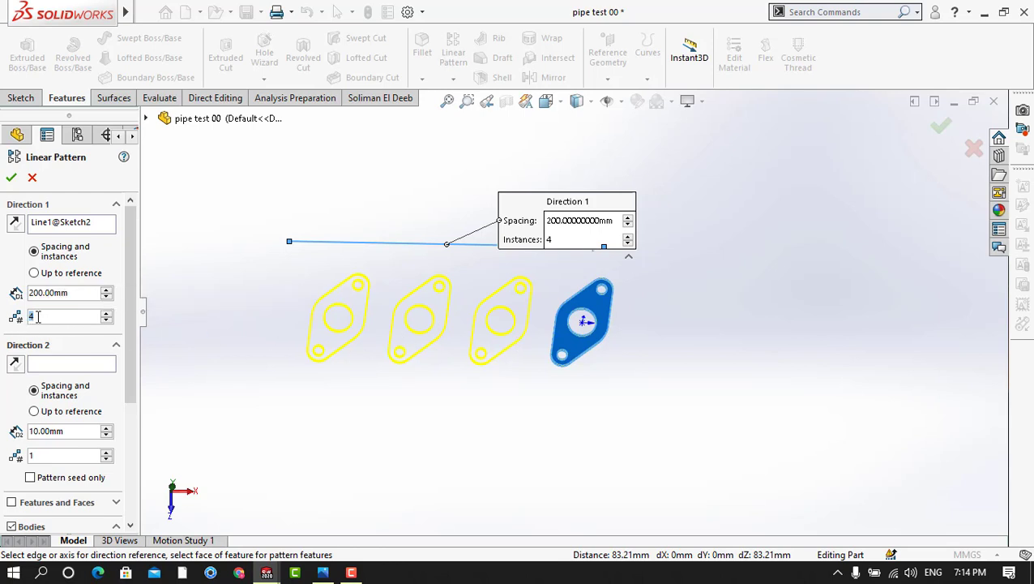
scroll(592, 344, down, 1)
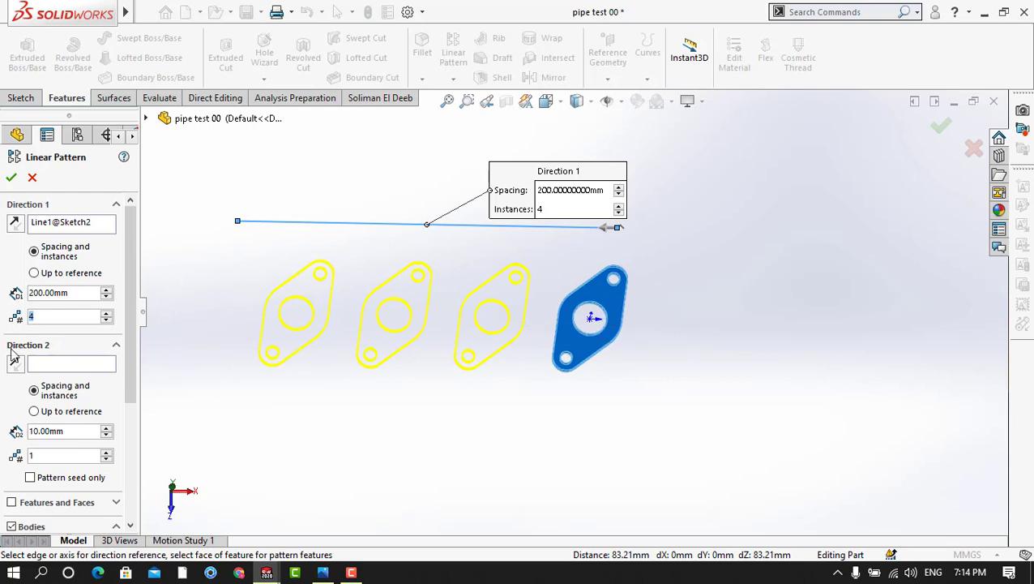
click(12, 179)
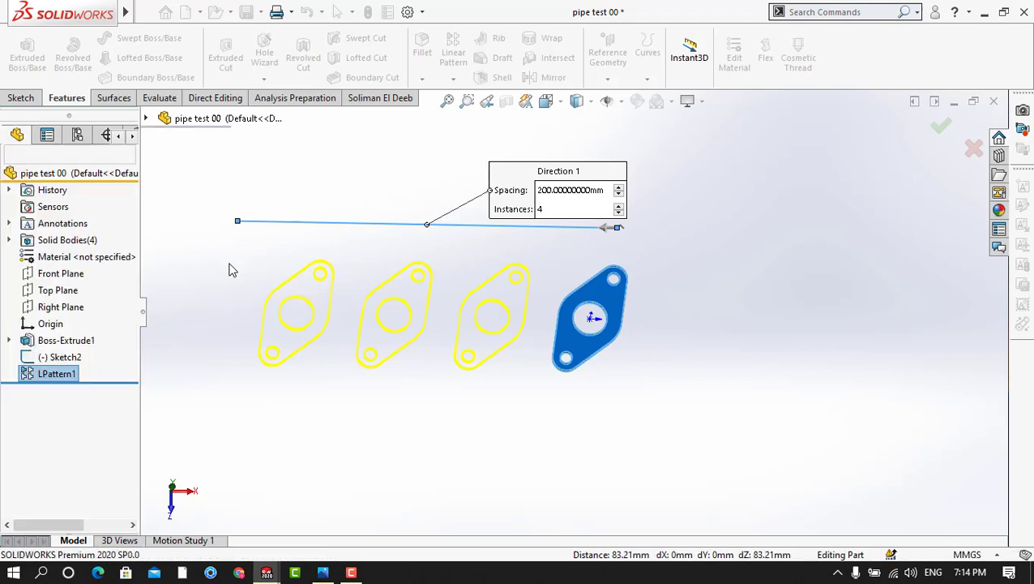
Hide the pattern's direction line and switch to the Isometric view
click(397, 227)
click(465, 187)
mouse_move(455, 251)
middle_down()
mouse_move(519, 262)
mouse_move(485, 291)
middle_up()
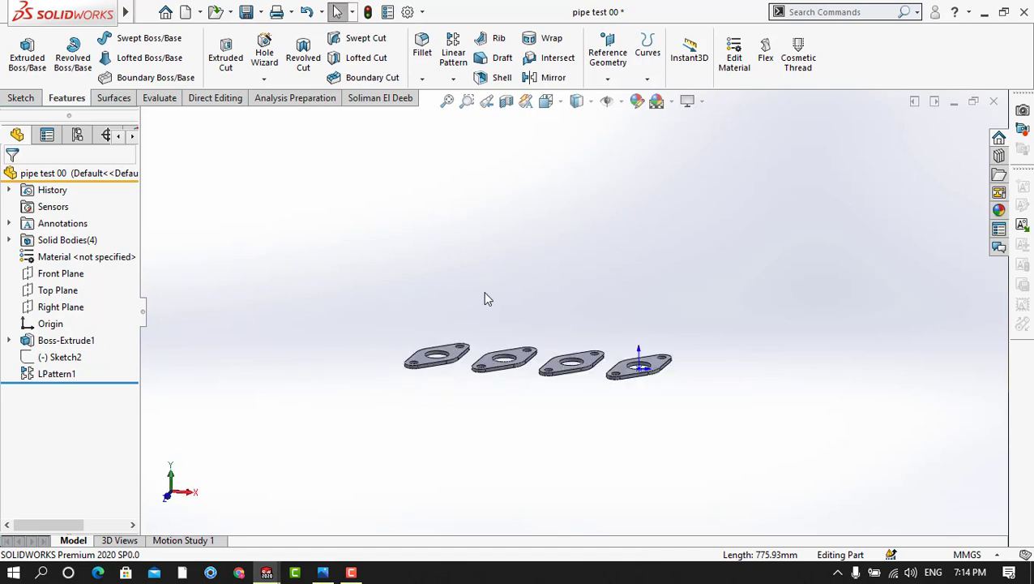
key(ctrl+7)
scroll(726, 277, up, 3)
scroll(697, 313, down, 3)
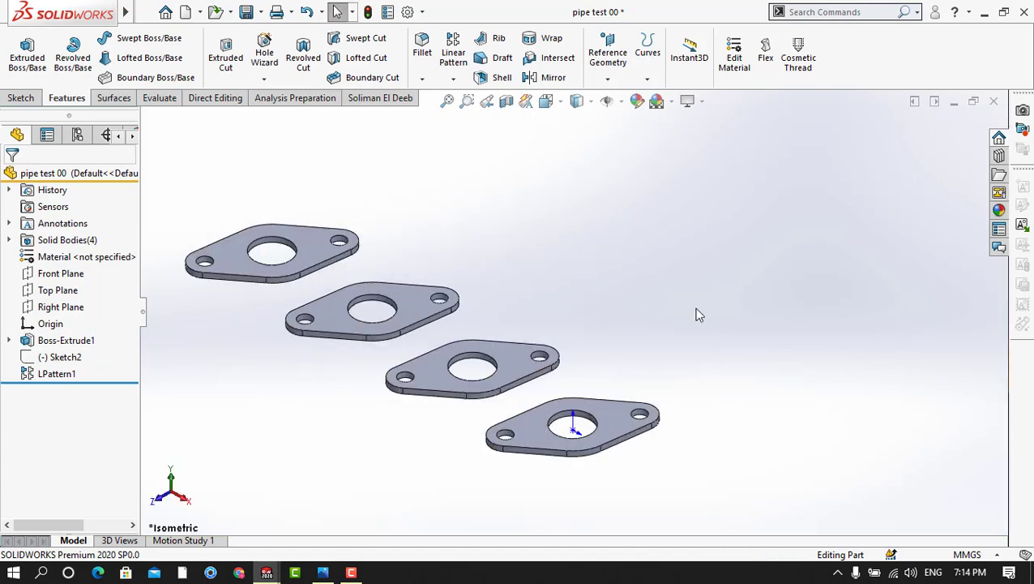
scroll(471, 286, up, 3)
scroll(533, 439, down, 3)
scroll(533, 439, up, 2)
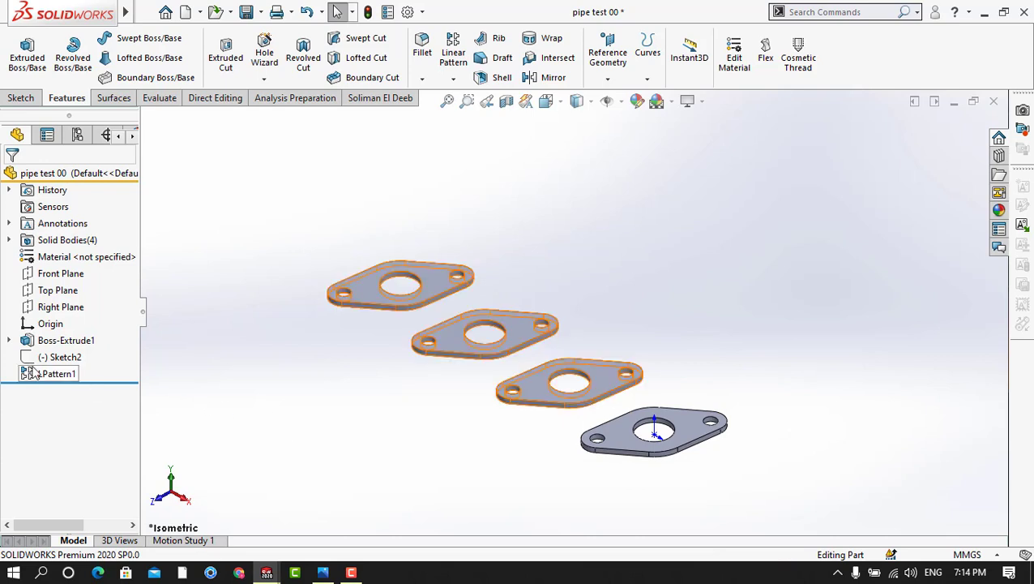
Check the hidden Sketch2 in the feature tree and preview both open parts
click(9, 341)
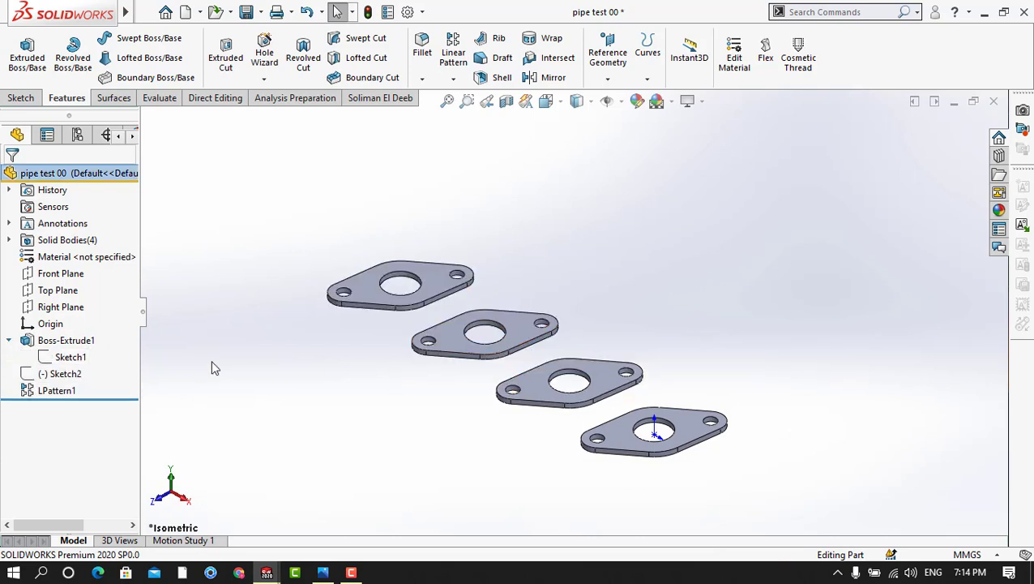
click(9, 341)
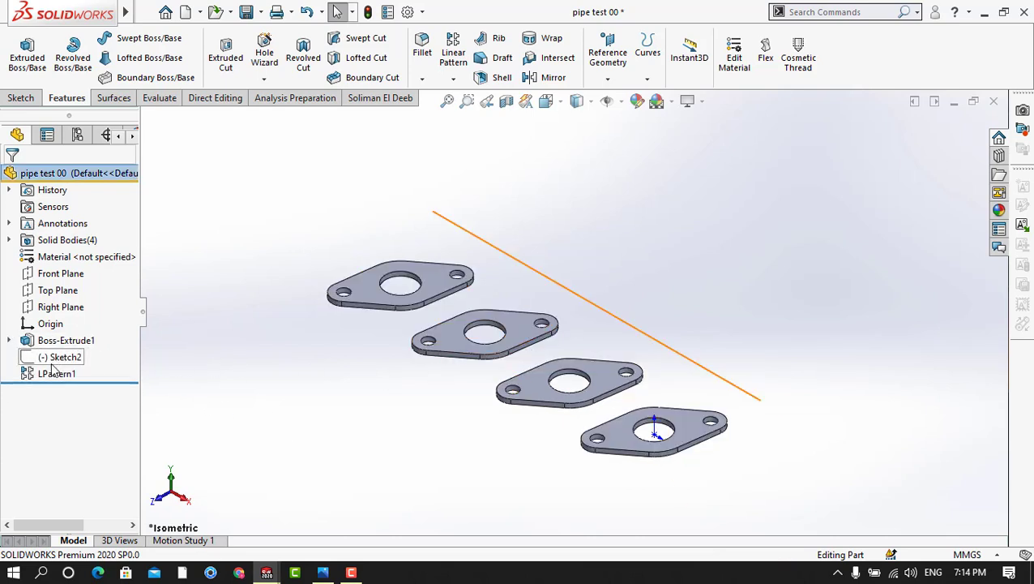
click(51, 363)
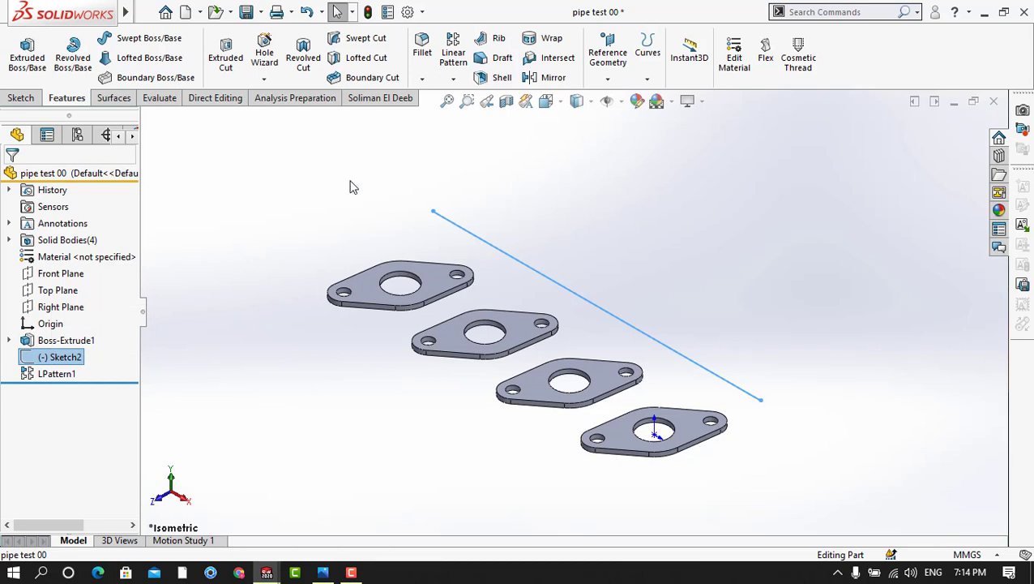
click(261, 259)
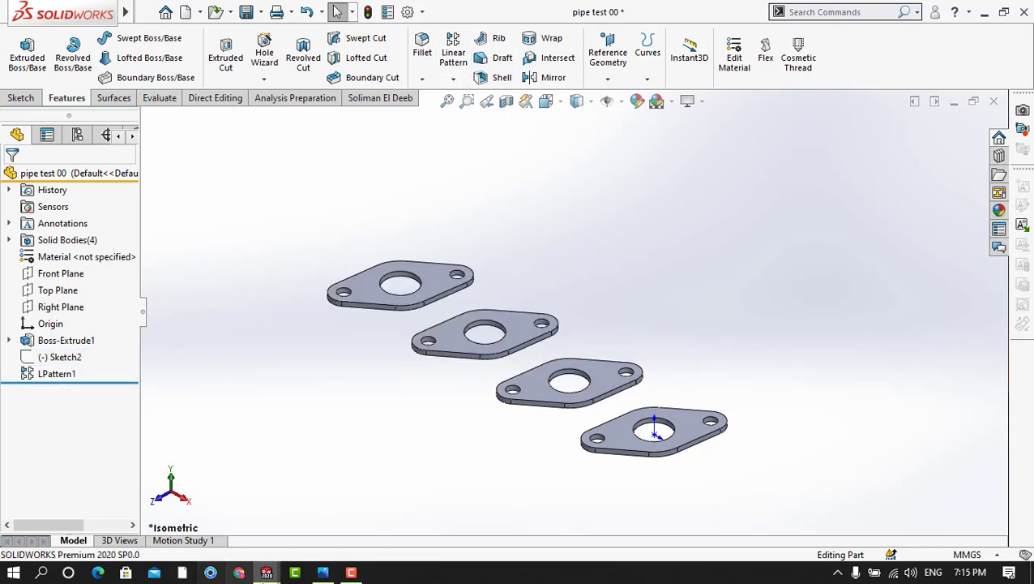
click(261, 575)
click(254, 522)
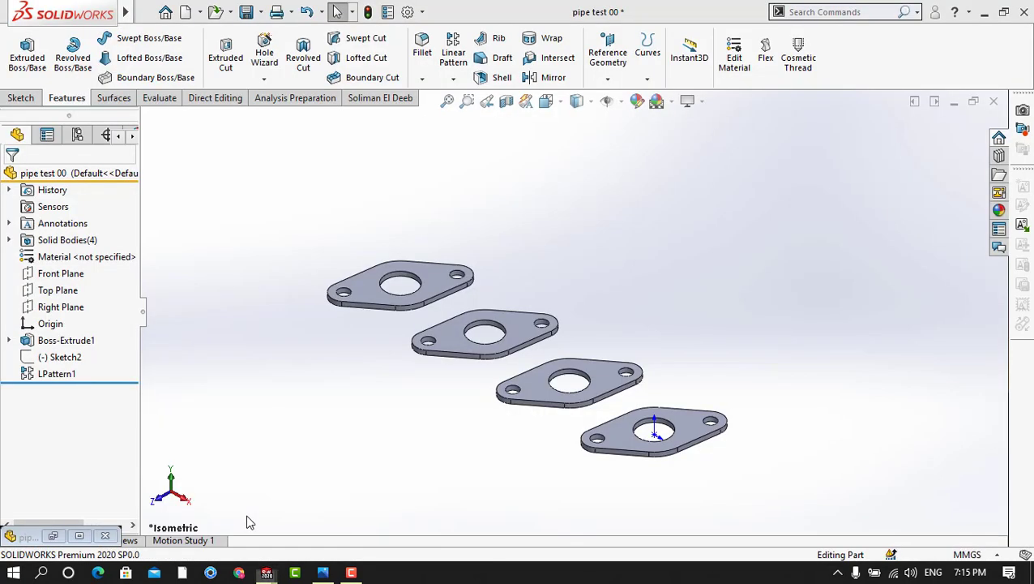
middle_drag(452, 410, 656, 279)
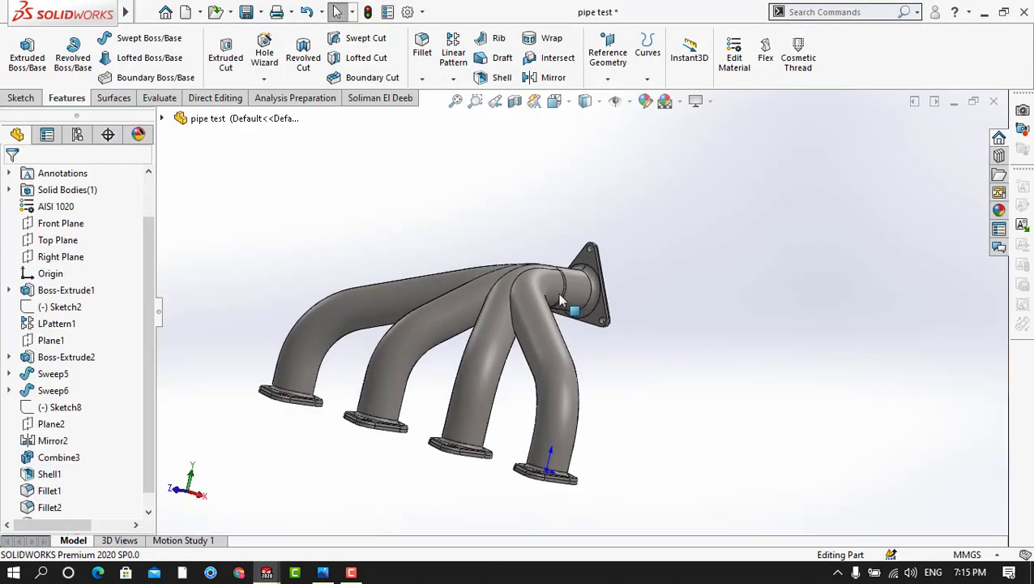
scroll(656, 279, down, 5)
scroll(565, 249, up, 5)
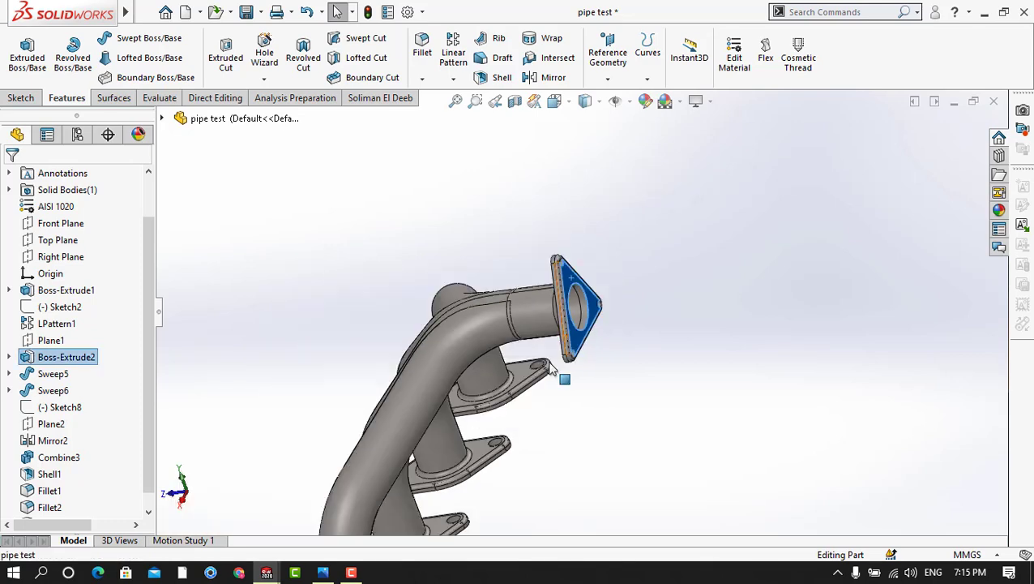
mouse_move(555, 432)
middle_down()
mouse_move(622, 326)
mouse_move(540, 406)
mouse_move(524, 402)
mouse_move(529, 416)
mouse_move(577, 276)
middle_up()
scroll(577, 277, down, 2)
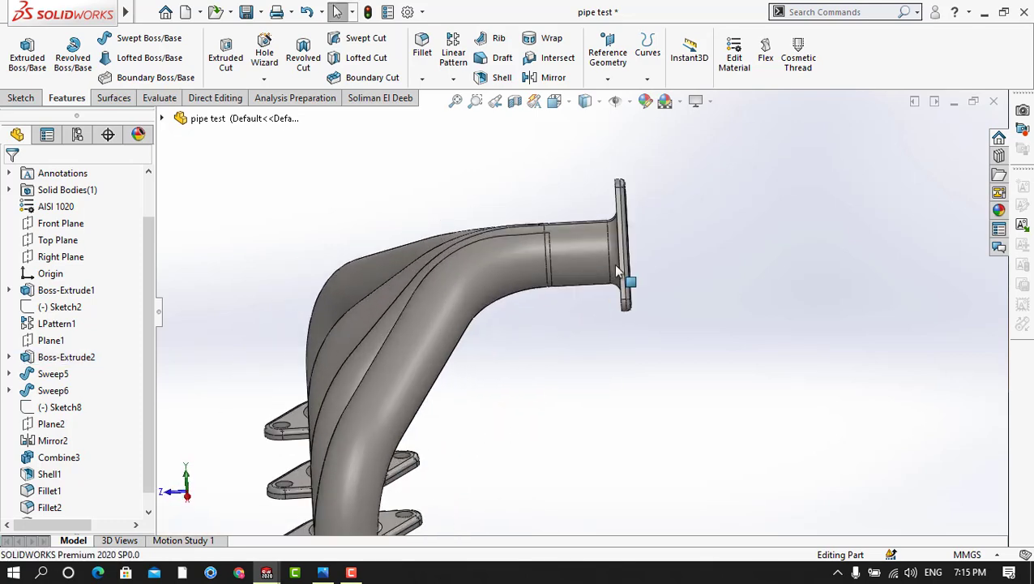
scroll(589, 352, up, 3)
middle_drag(577, 364, 459, 350)
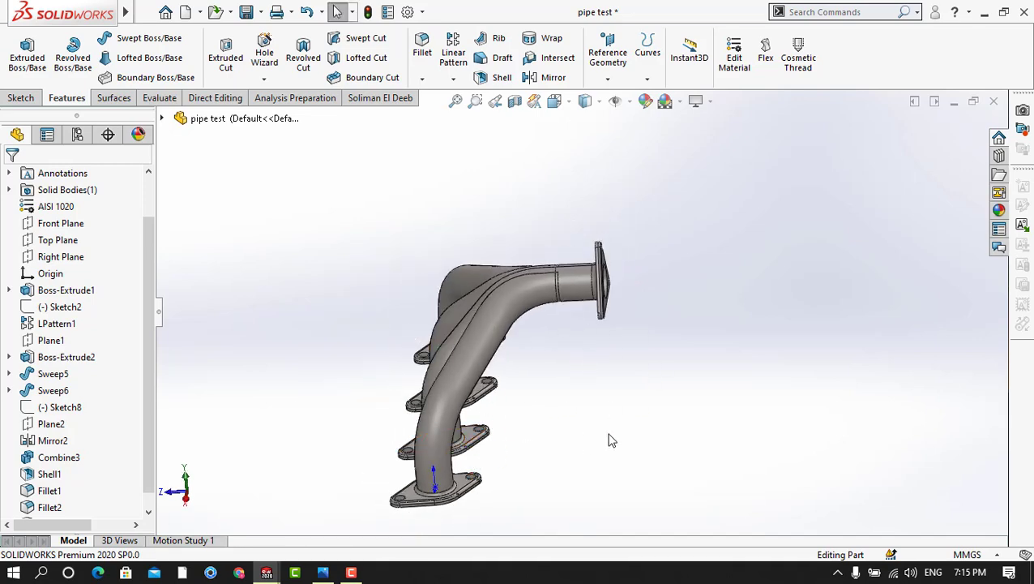
mouse_move(568, 441)
middle_down()
mouse_move(542, 427)
mouse_move(618, 296)
mouse_move(641, 315)
mouse_move(808, 295)
middle_up()
scroll(604, 308, down, 3)
scroll(591, 322, up, 3)
scroll(590, 322, down, 5)
scroll(729, 339, up, 3)
middle_drag(729, 338, 692, 335)
scroll(692, 335, down, 3)
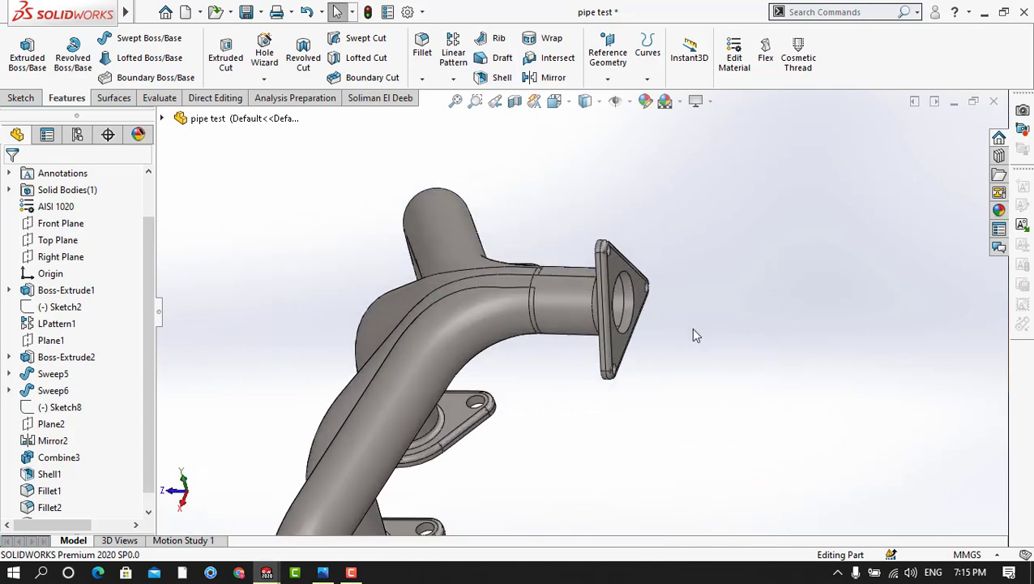
scroll(641, 289, down, 2)
middle_drag(620, 302, 567, 289)
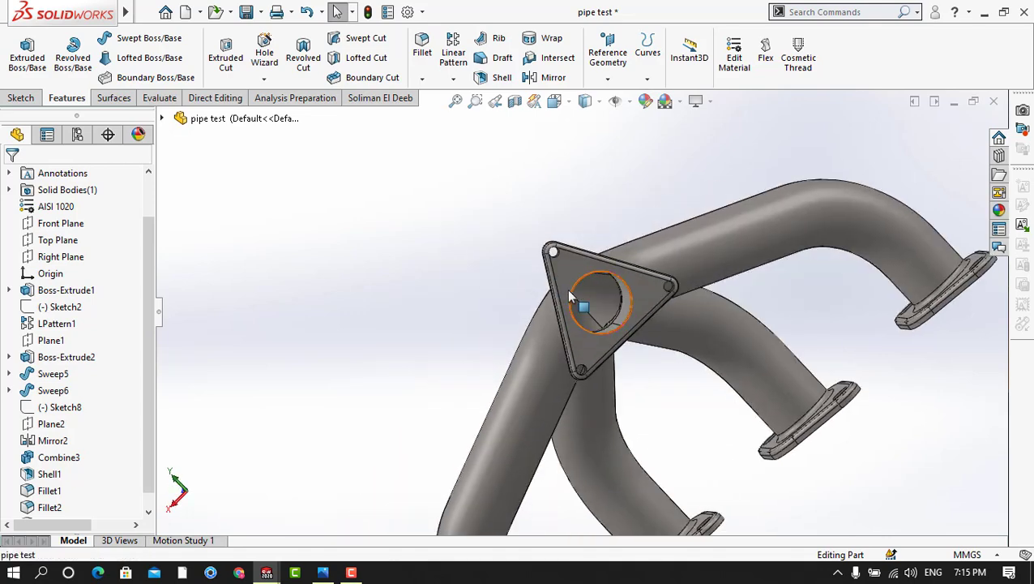
scroll(559, 268, down, 3)
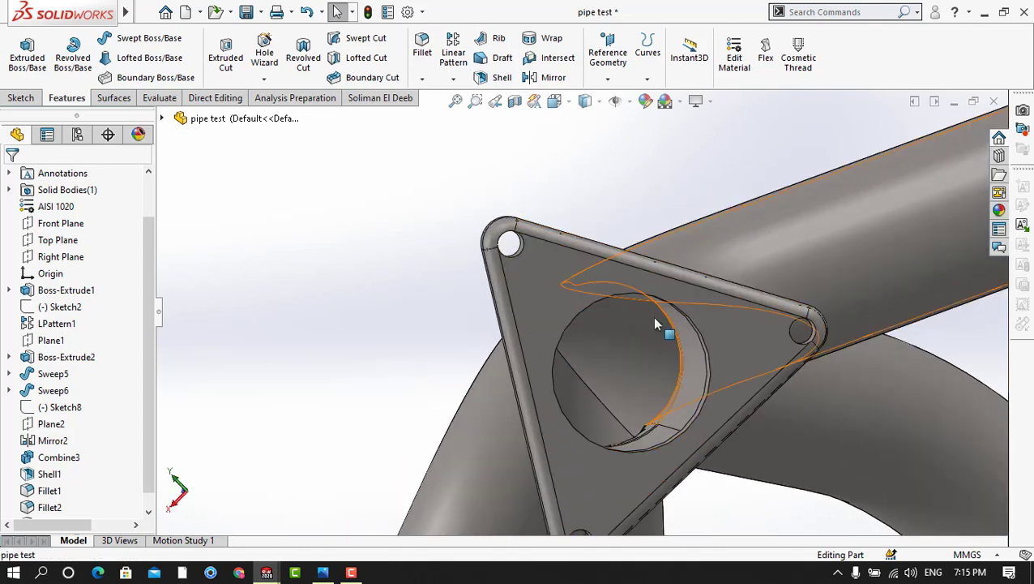
scroll(659, 323, down, 2)
scroll(670, 333, down, 2)
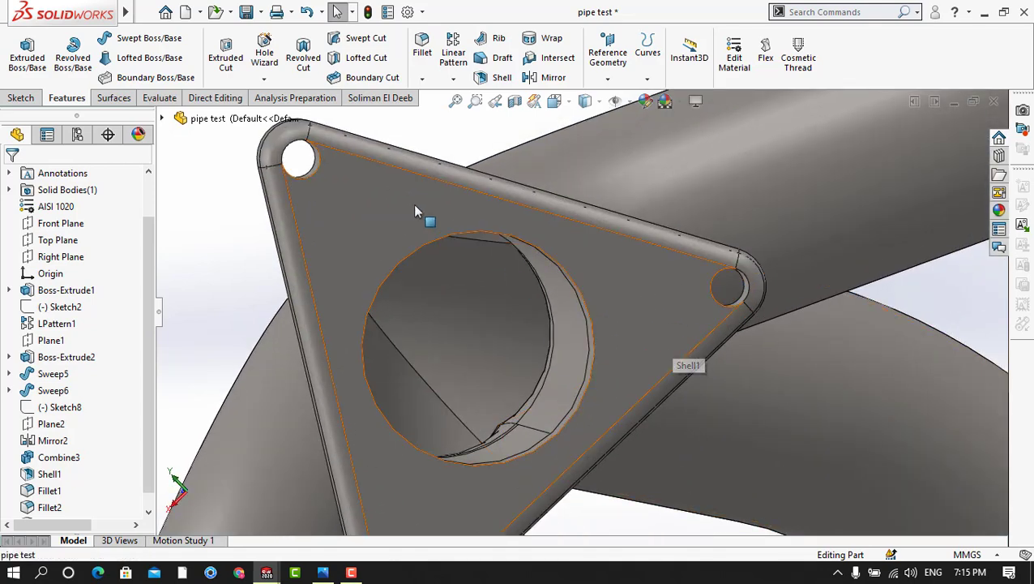
scroll(555, 399, up, 2)
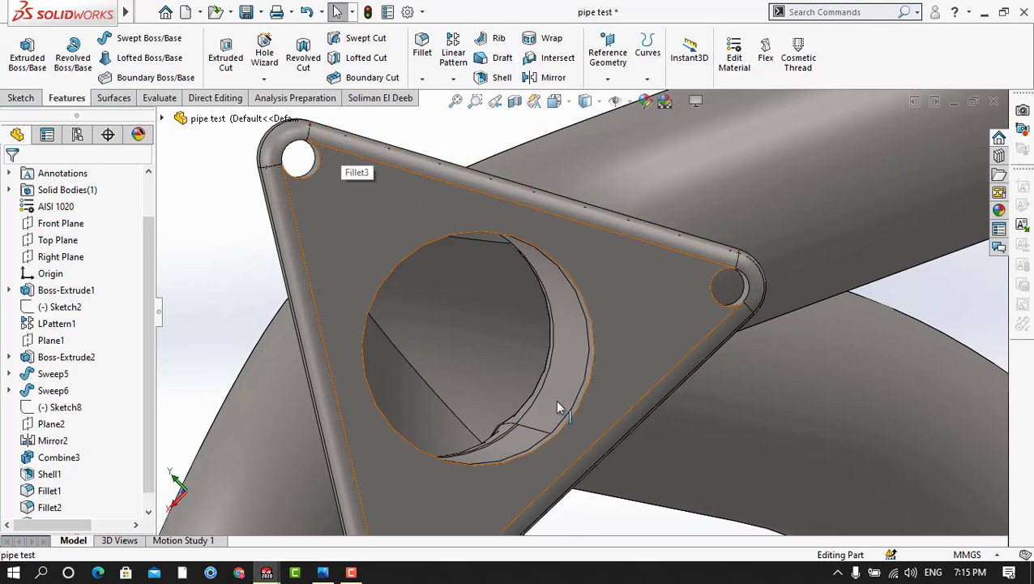
scroll(519, 324, up, 3)
middle_drag(485, 322, 544, 335)
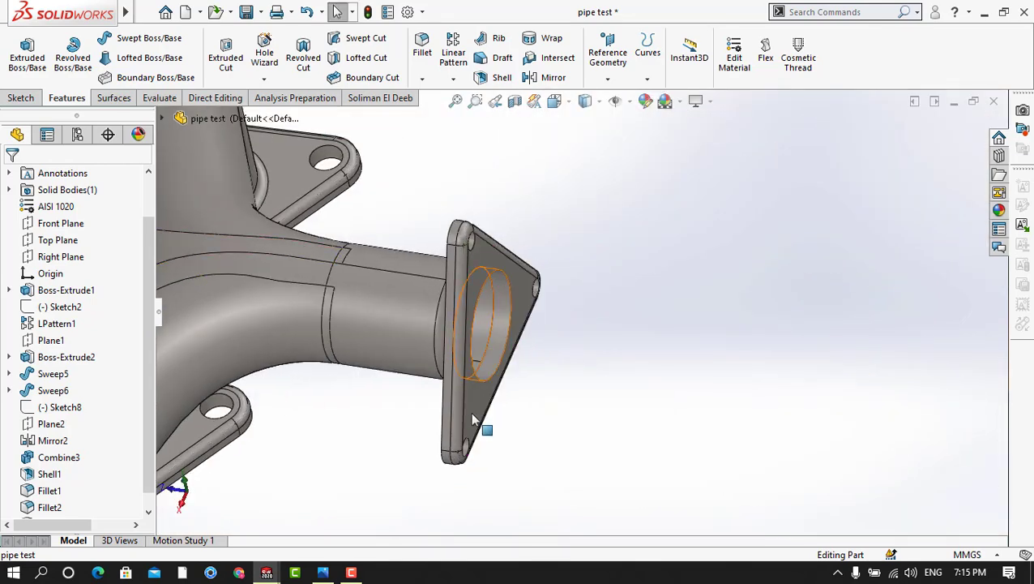
scroll(474, 420, up, 1)
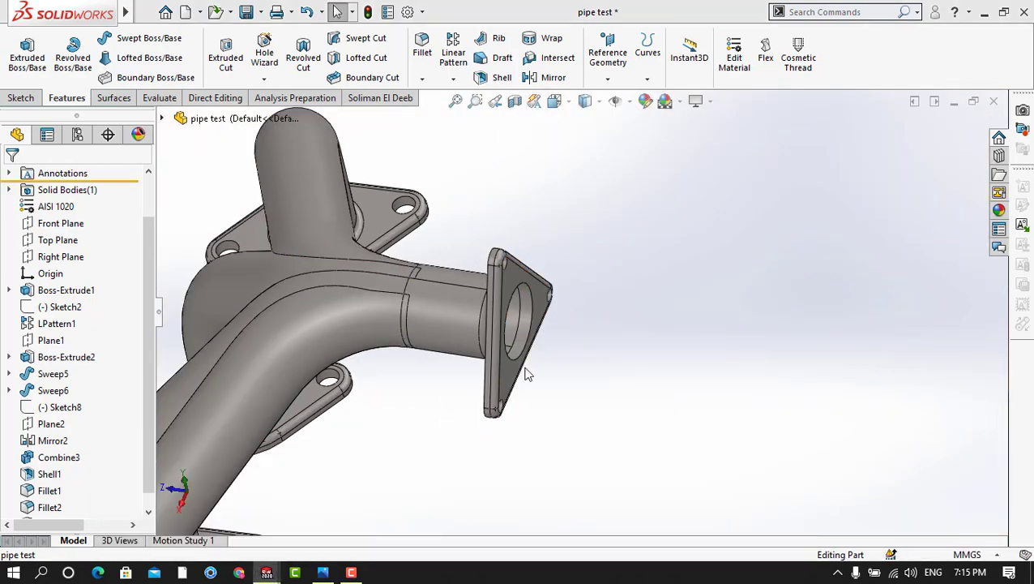
key(ctrl+Tab)
scroll(779, 352, down, 2)
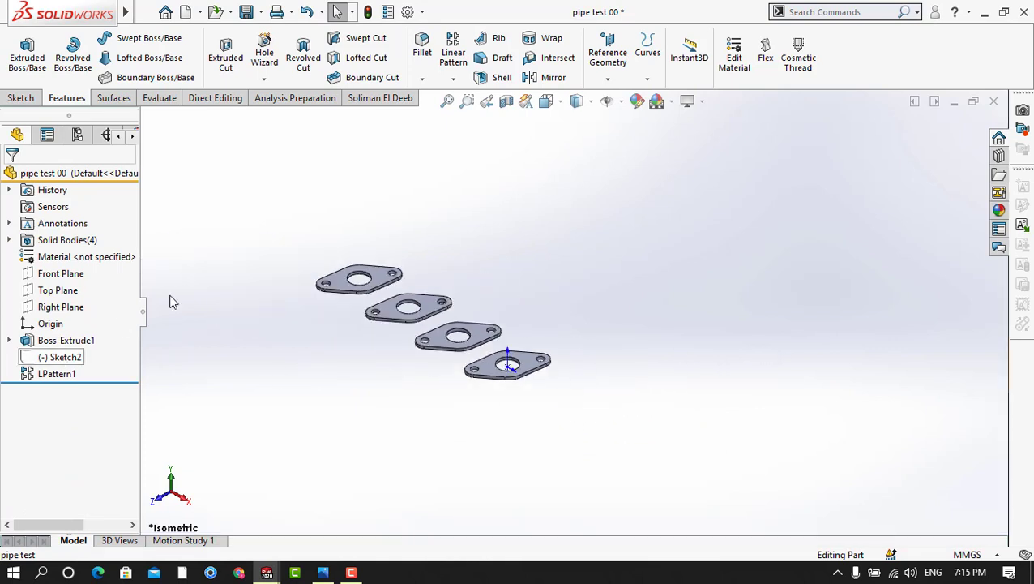
middle_drag(495, 277, 481, 274)
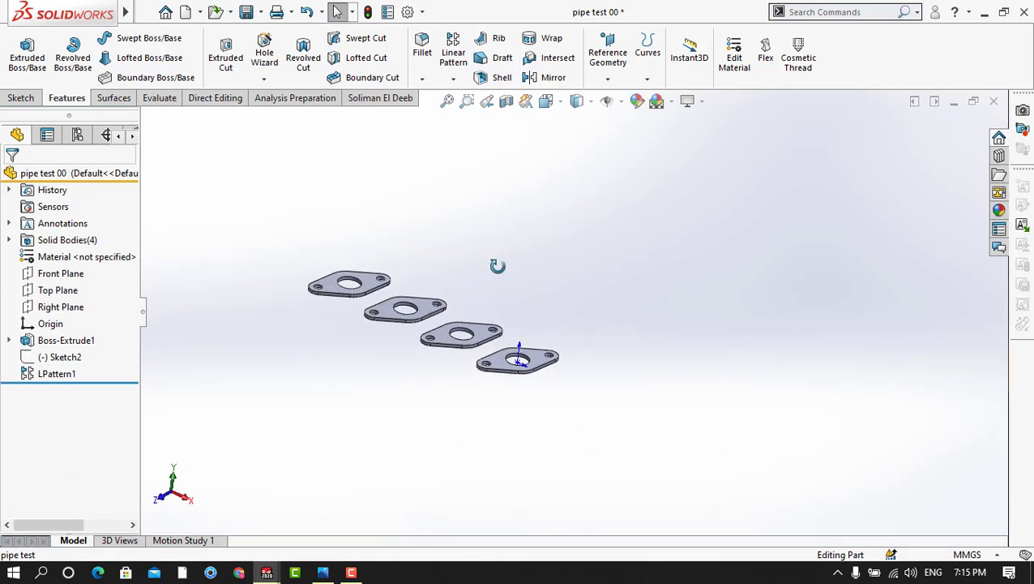
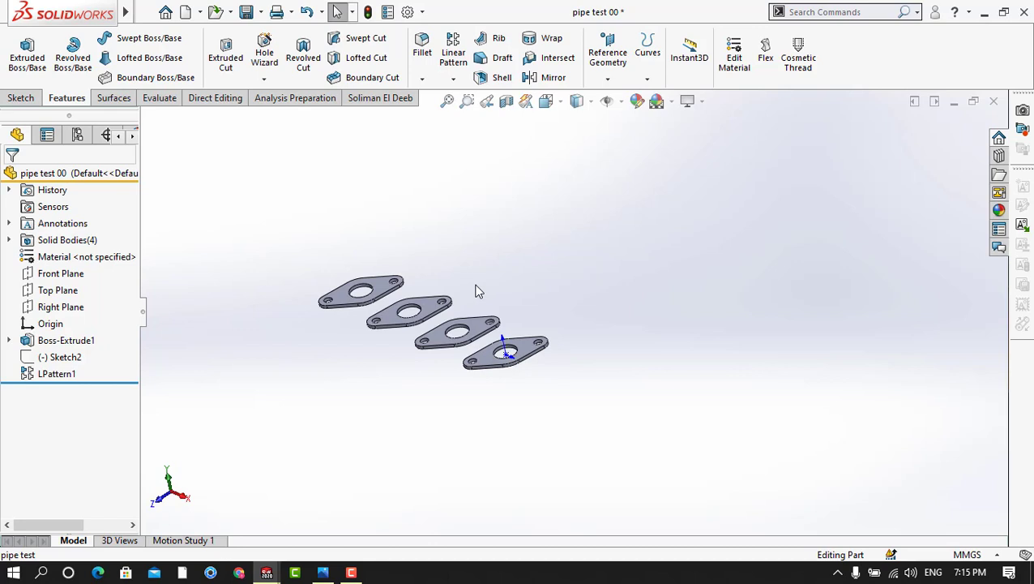
Orbit the flange plates to a new angle and start a new reference plane
mouse_move(528, 276)
middle_down()
mouse_move(483, 316)
mouse_move(462, 359)
middle_up()
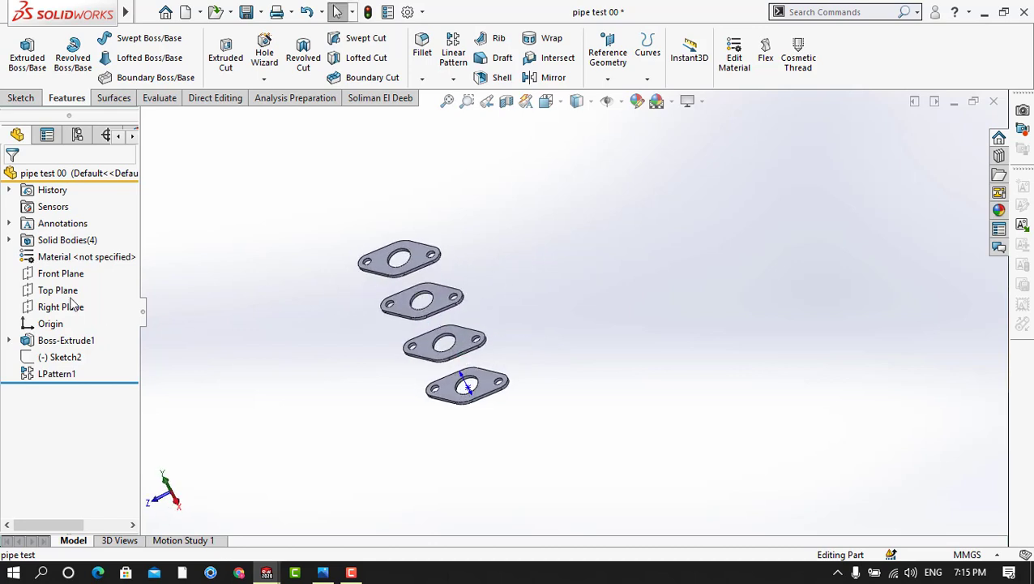
click(59, 273)
mouse_move(441, 415)
middle_down()
mouse_move(536, 353)
mouse_move(601, 331)
mouse_move(545, 370)
middle_up()
click(531, 259)
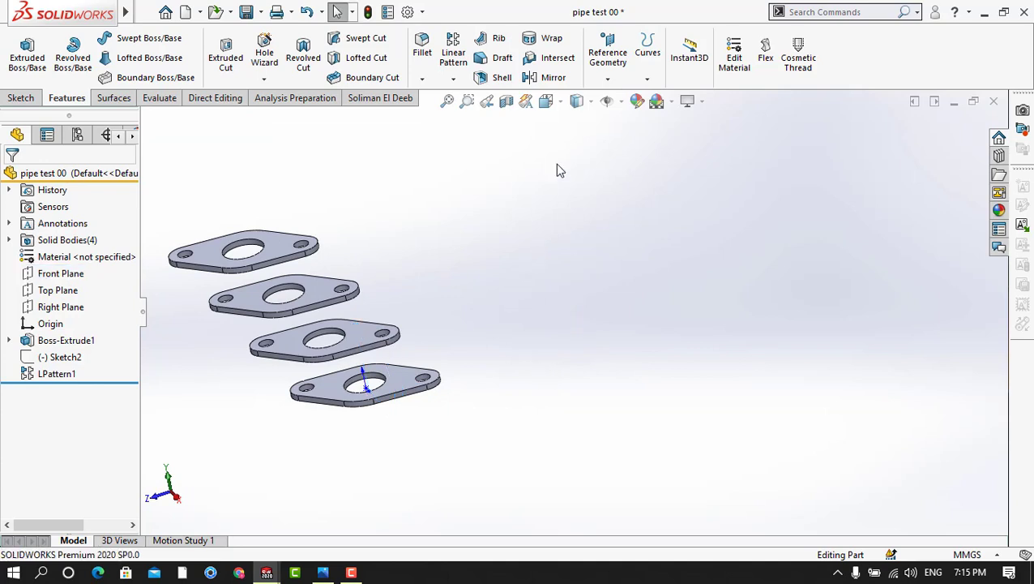
click(608, 53)
click(621, 98)
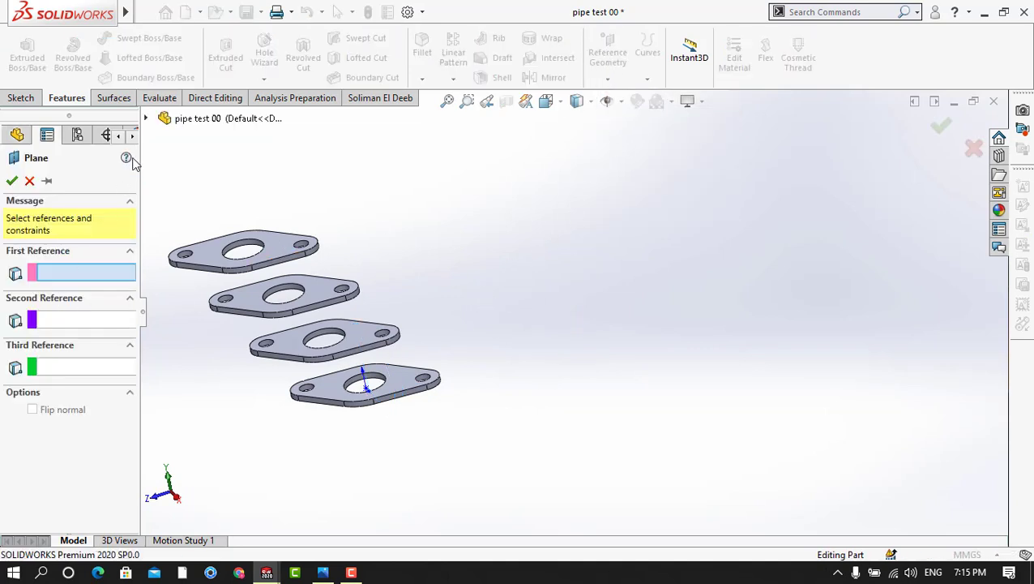
Create Plane1 offset 350 mm from the Front Plane, flipped to the plates' far side
click(145, 118)
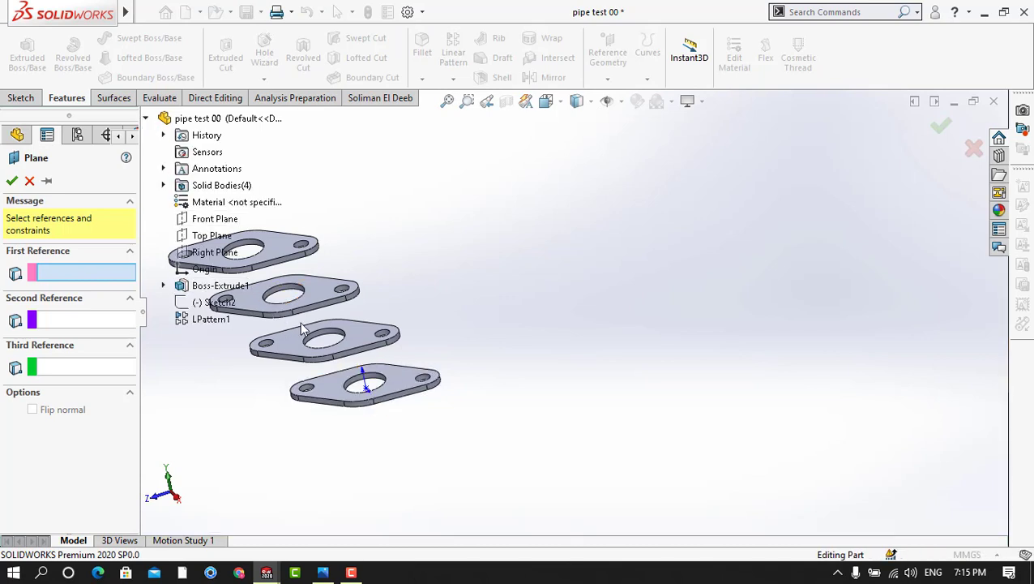
scroll(243, 403, up, 1)
scroll(316, 309, up, 2)
click(215, 220)
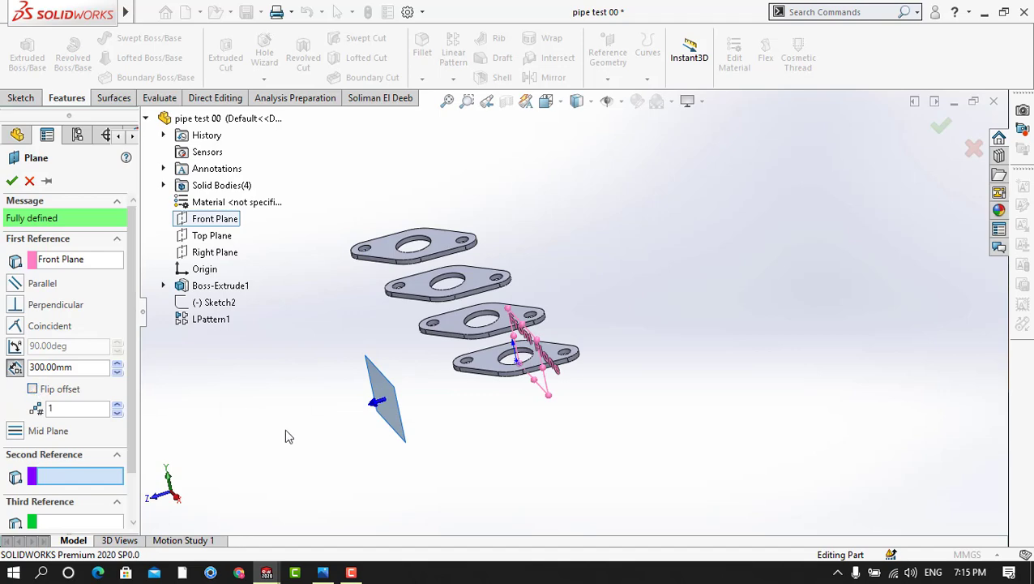
click(32, 389)
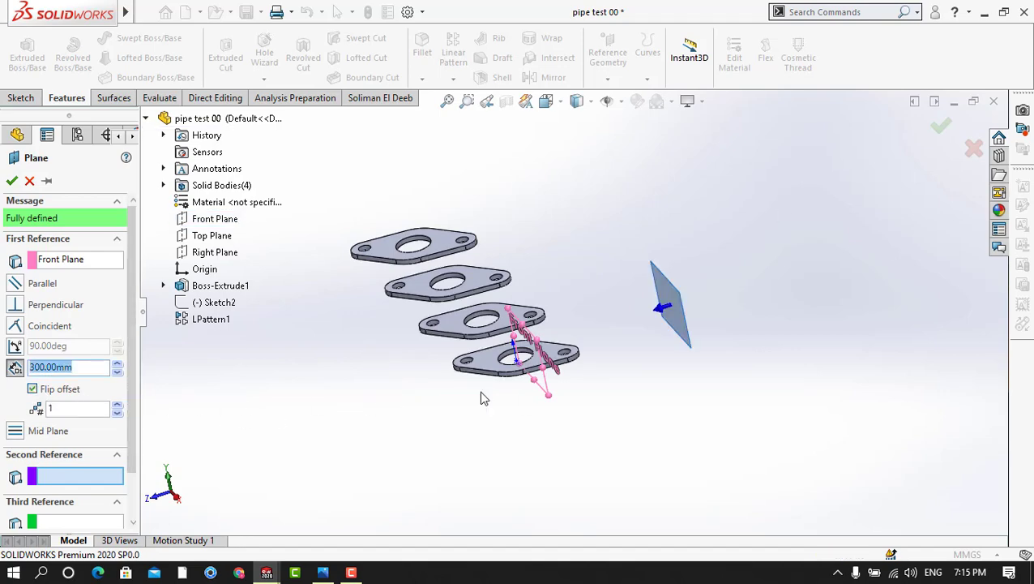
scroll(593, 388, down, 3)
scroll(592, 388, up, 3)
text(35)
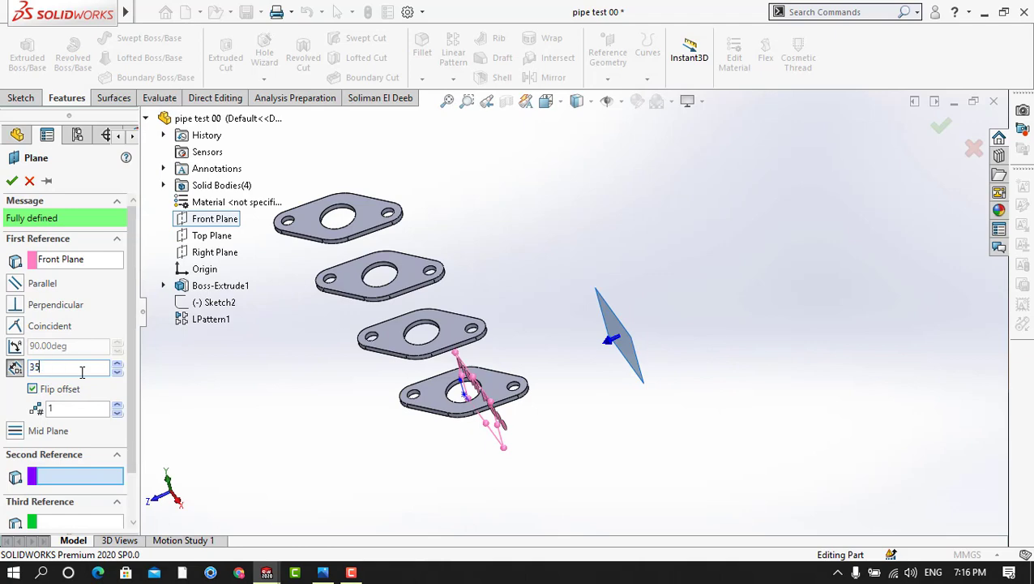
text(0)
key(Return)
click(14, 180)
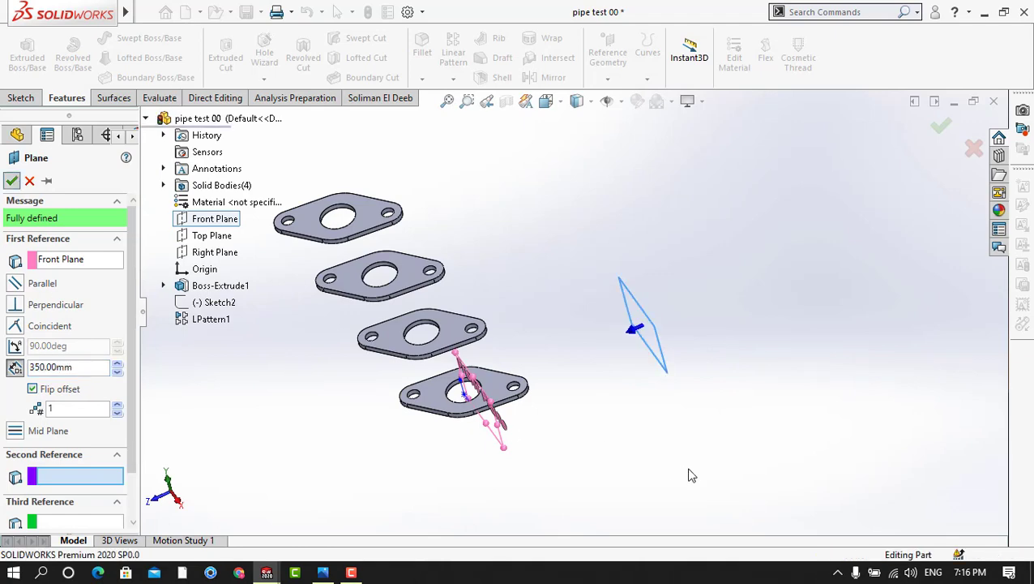
Edit Plane1 and change its offset distance to 400 mm
mouse_move(625, 413)
middle_down()
mouse_move(698, 342)
mouse_move(638, 461)
mouse_move(600, 509)
mouse_move(386, 464)
middle_up()
click(42, 391)
click(50, 344)
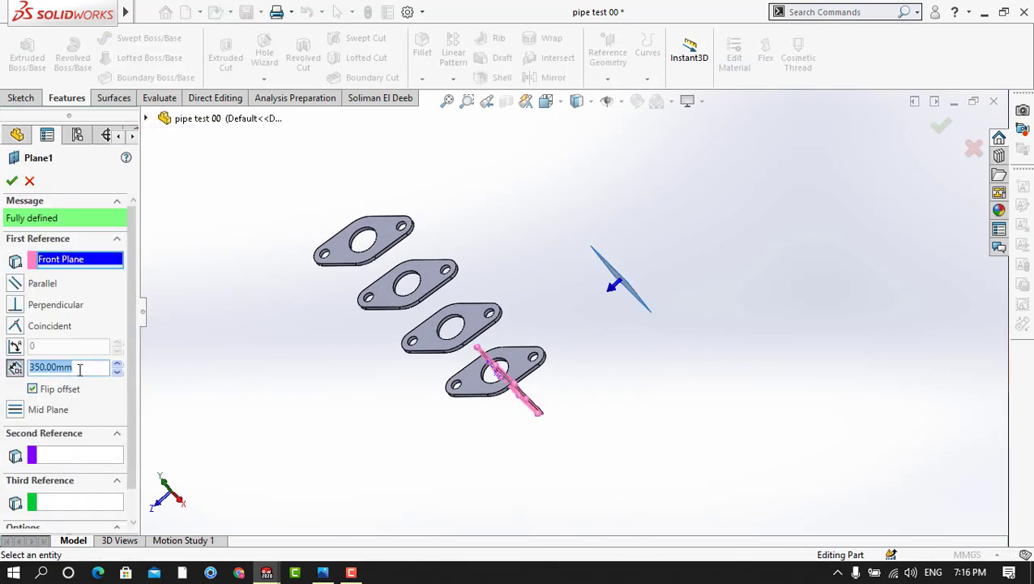
text(400)
key(Return)
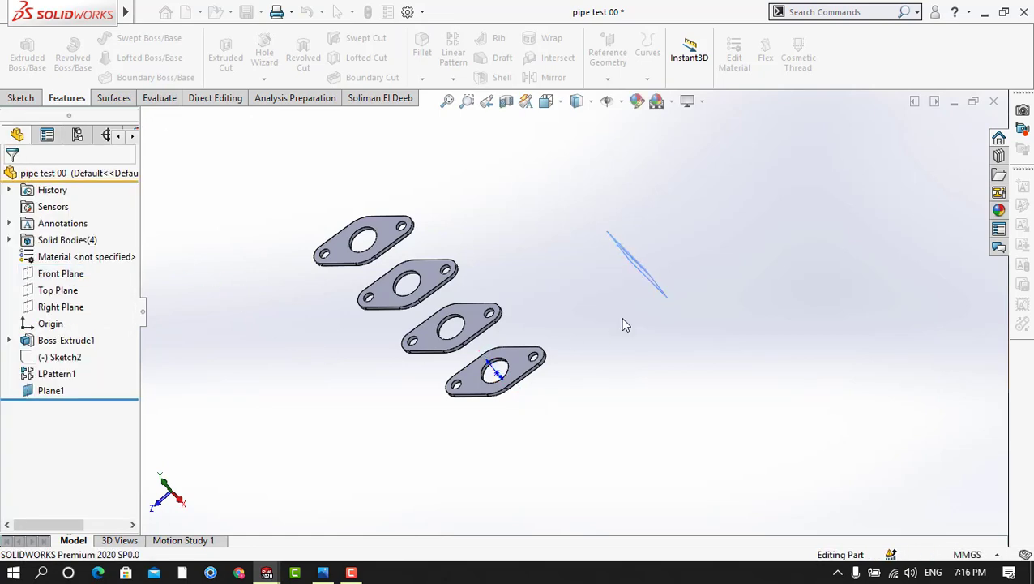
Open a new sketch, Sketch4, on Plane1
mouse_move(623, 324)
middle_down()
mouse_move(723, 224)
mouse_move(707, 256)
mouse_move(371, 350)
mouse_move(773, 267)
mouse_move(556, 323)
middle_up()
click(595, 303)
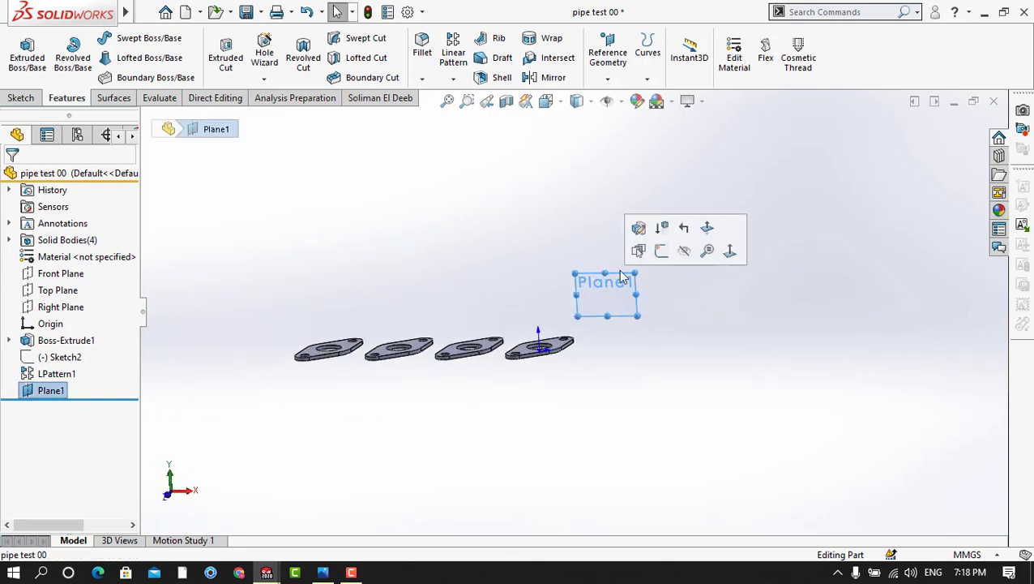
click(662, 245)
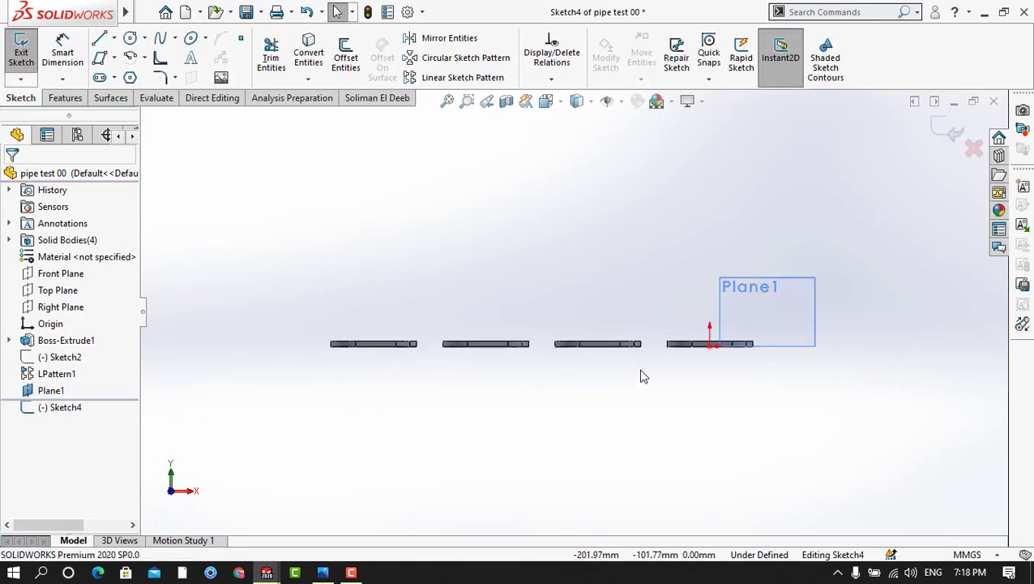
Zoom in on the plate edges and switch to the Centerline tool via mouse gesture
scroll(568, 373, down, 3)
scroll(420, 370, down, 2)
scroll(462, 340, up, 2)
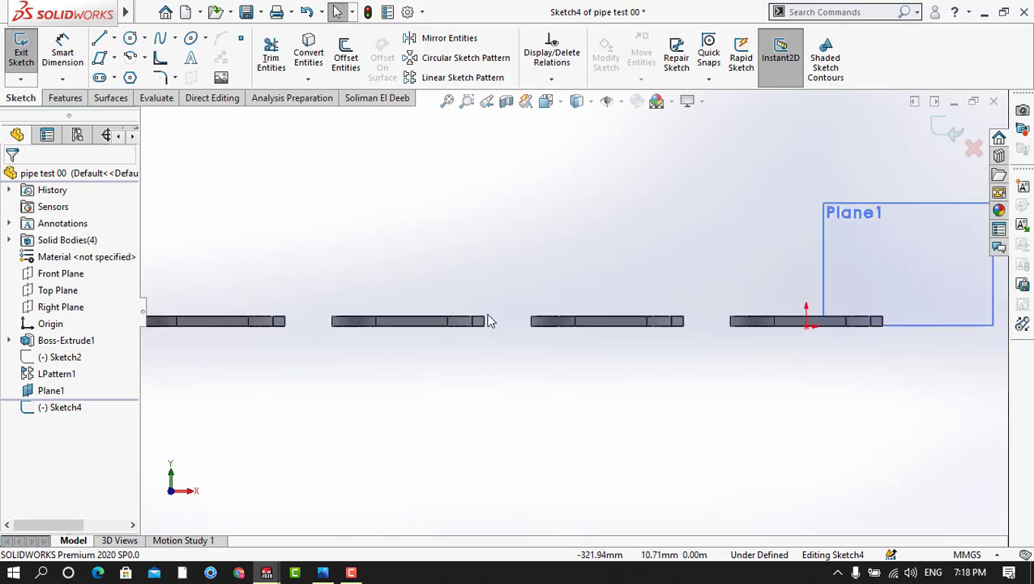
scroll(490, 324, down, 4)
scroll(596, 338, down, 3)
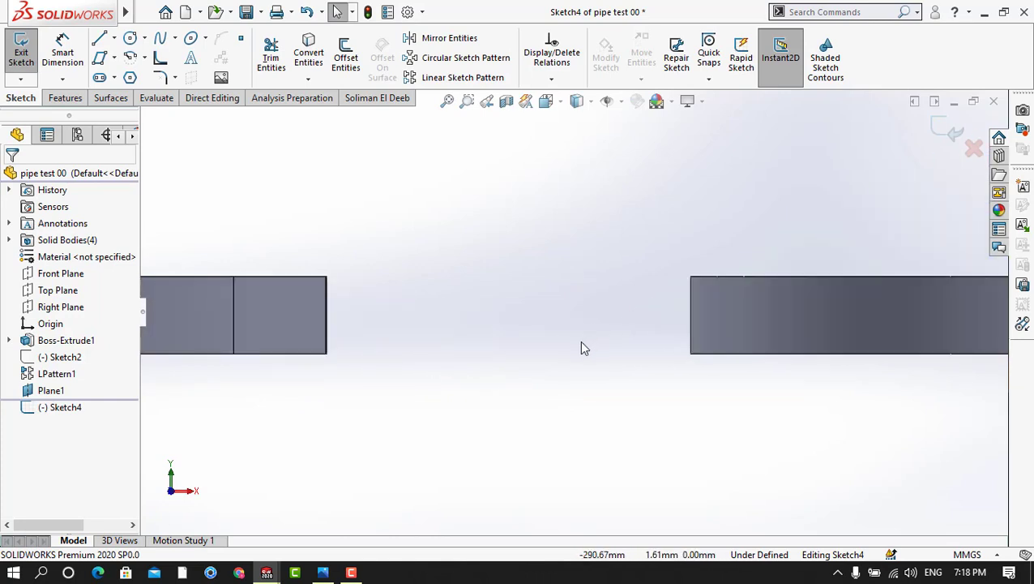
scroll(584, 349, down, 2)
scroll(275, 383, up, 1)
scroll(381, 324, down, 3)
scroll(527, 324, up, 2)
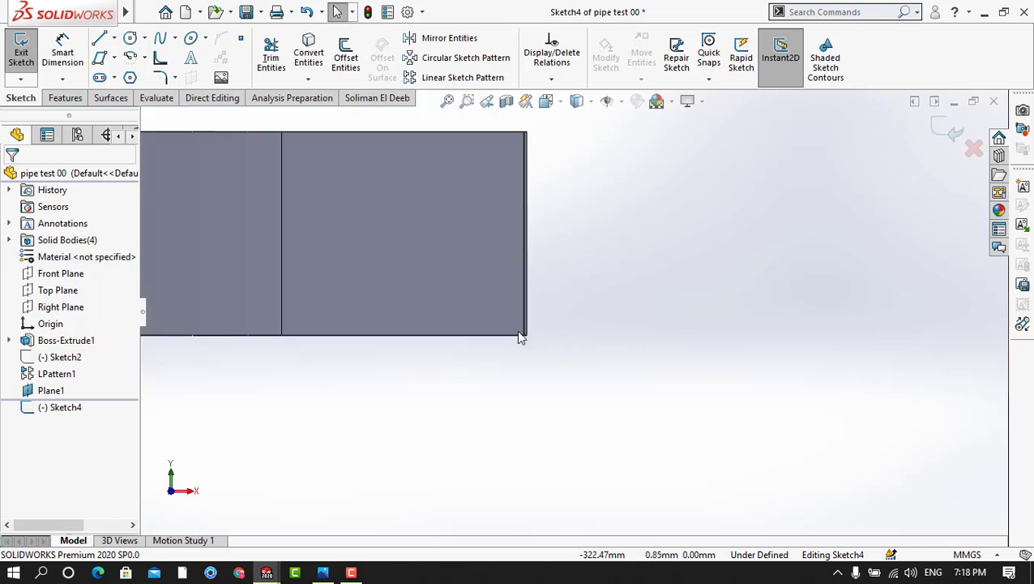
scroll(600, 316, up, 2)
scroll(685, 309, up, 2)
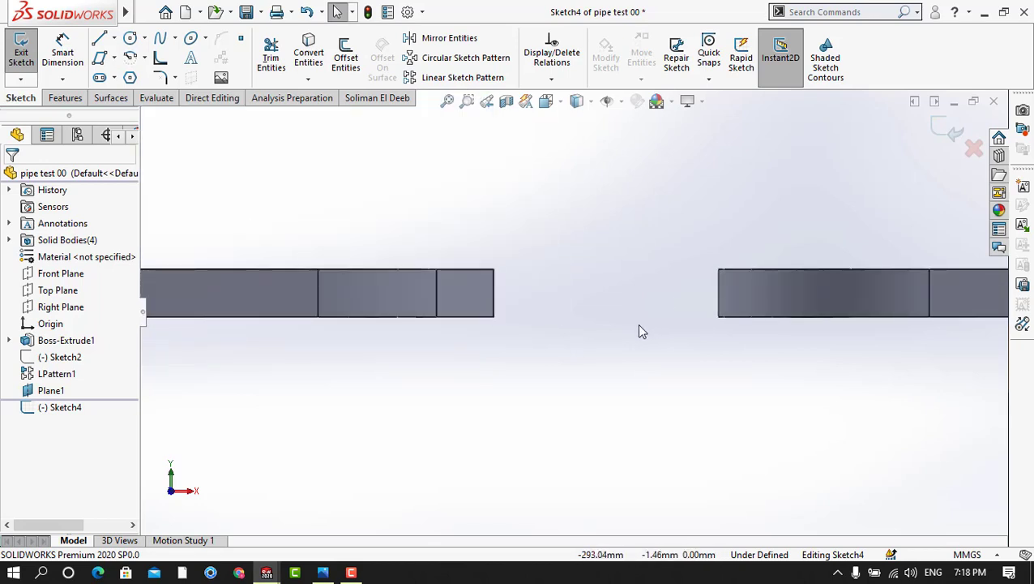
right_drag(638, 326, 608, 272)
Start the centerline at the first plate's bottom corner
scroll(509, 341, down, 2)
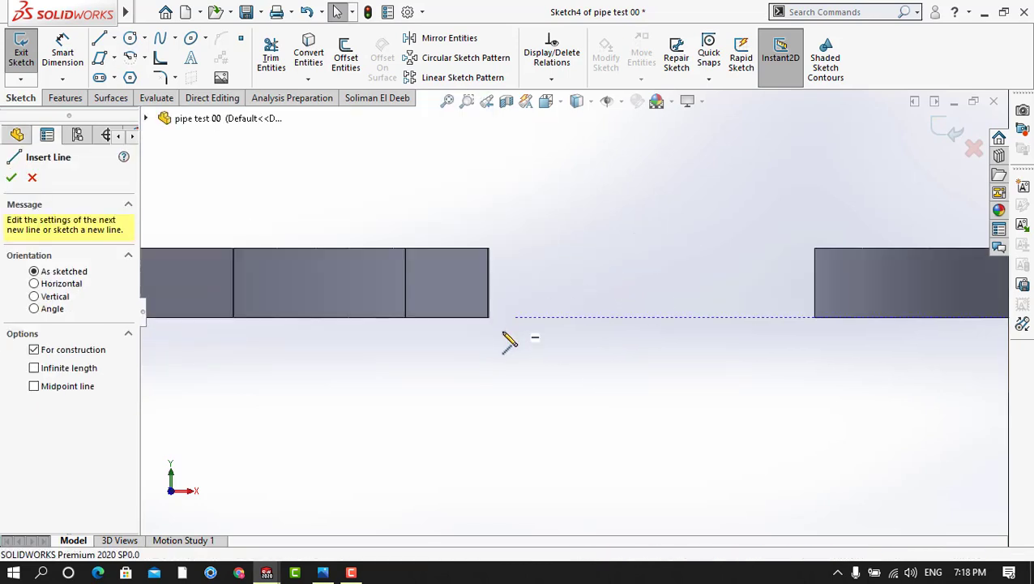
scroll(509, 340, down, 3)
scroll(519, 321, down, 2)
scroll(497, 335, down, 2)
scroll(268, 511, up, 1)
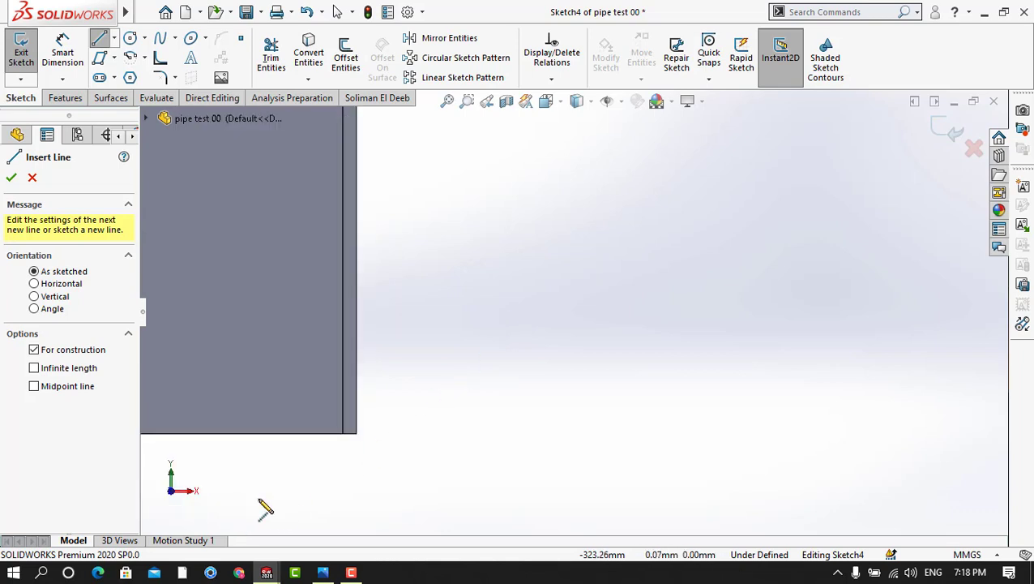
click(358, 436)
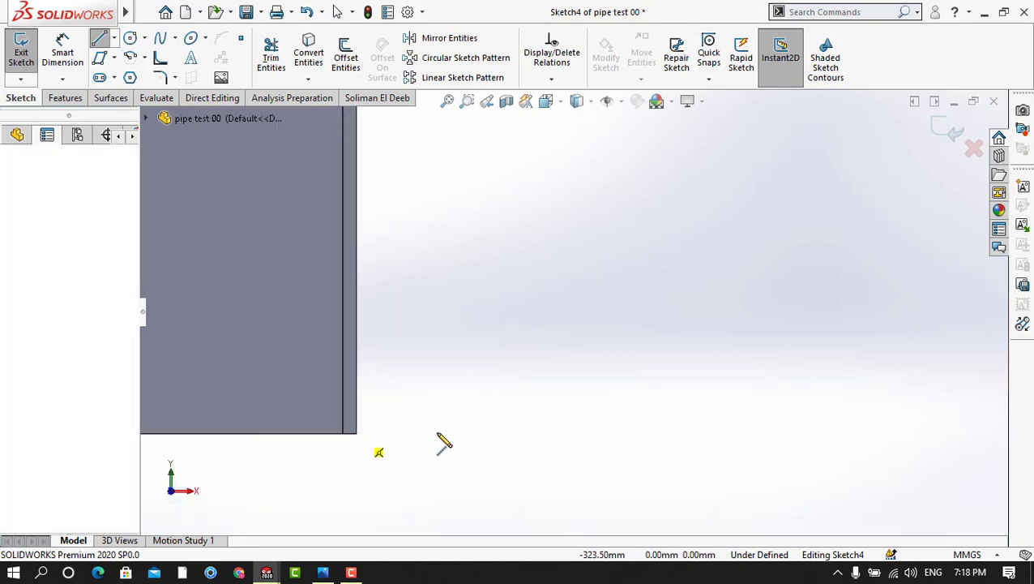
End the centerline at the neighbouring plate's corner and end the chain
scroll(675, 439, up, 2)
scroll(718, 409, up, 1)
scroll(876, 355, up, 2)
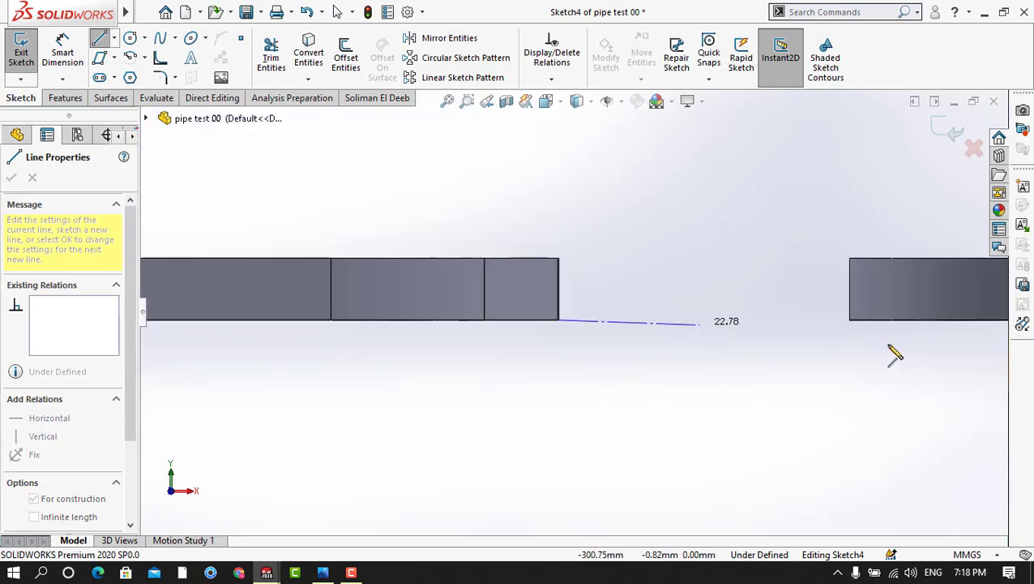
scroll(851, 340, down, 2)
scroll(770, 332, down, 1)
scroll(681, 316, up, 1)
scroll(746, 284, down, 2)
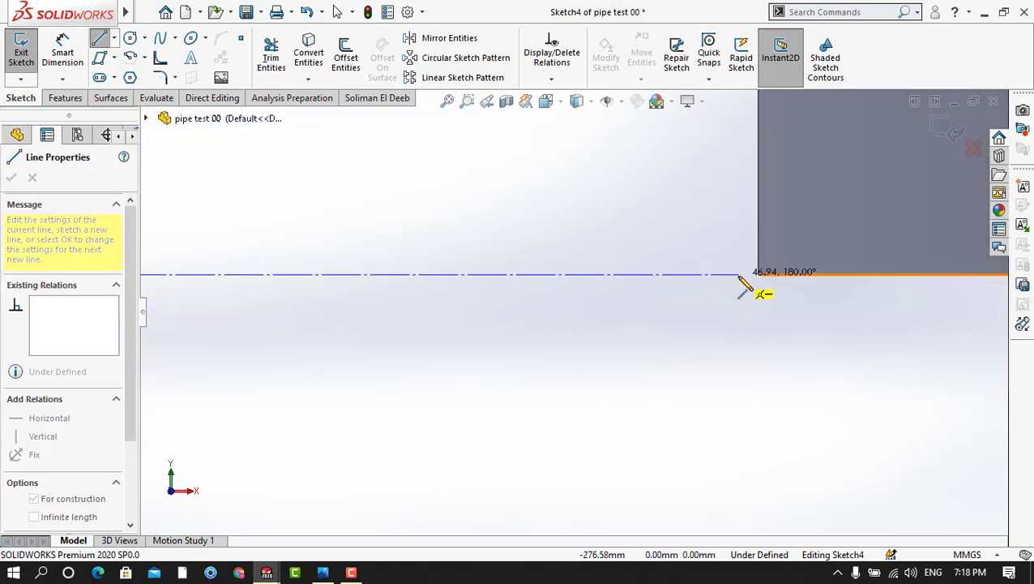
scroll(746, 290, up, 1)
scroll(738, 292, down, 1)
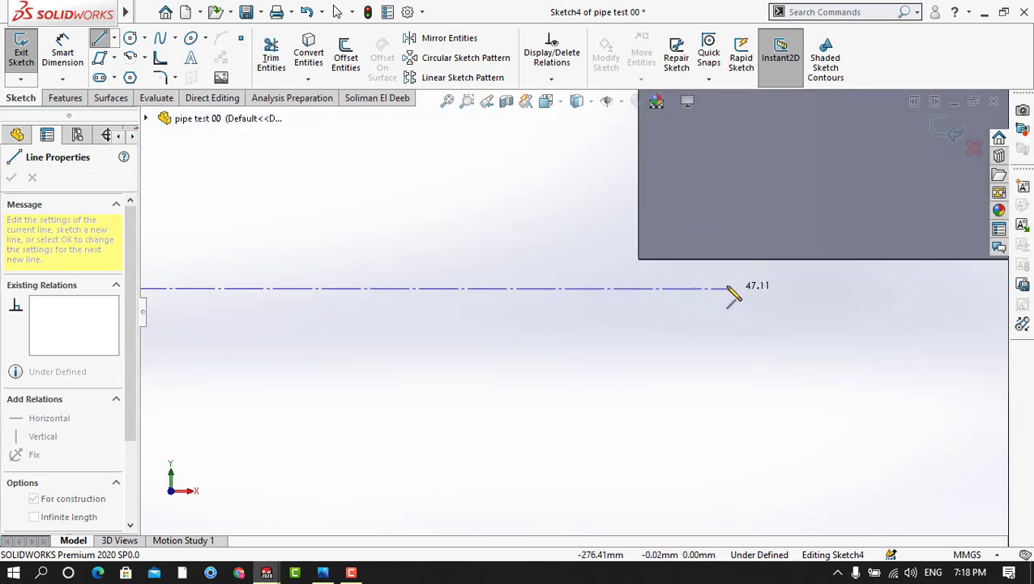
click(638, 261)
right_click(590, 237)
click(596, 232)
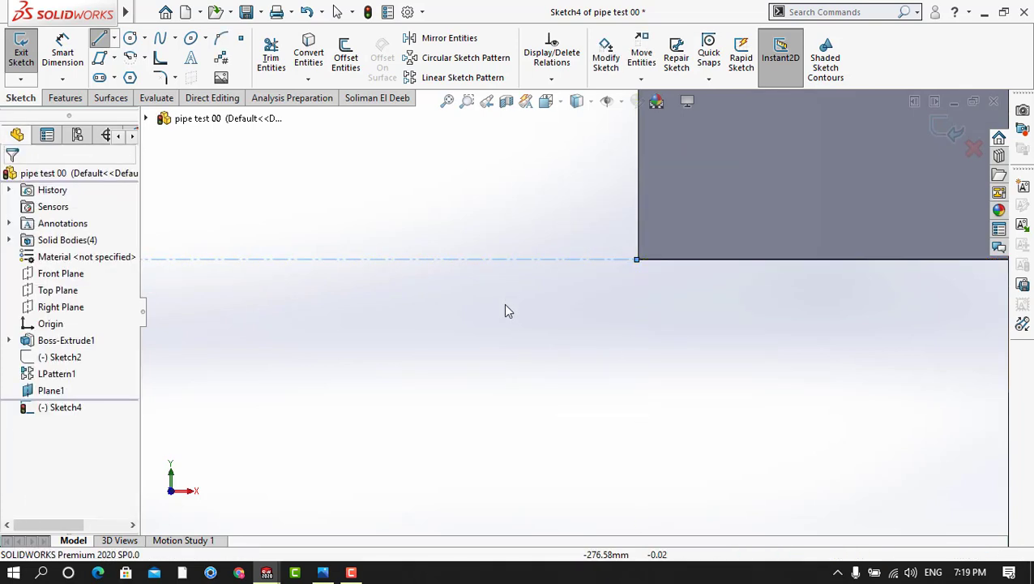
scroll(535, 355, up, 2)
Orbit around the plates, then switch to the Front view and zoom into the gap
scroll(430, 373, up, 2)
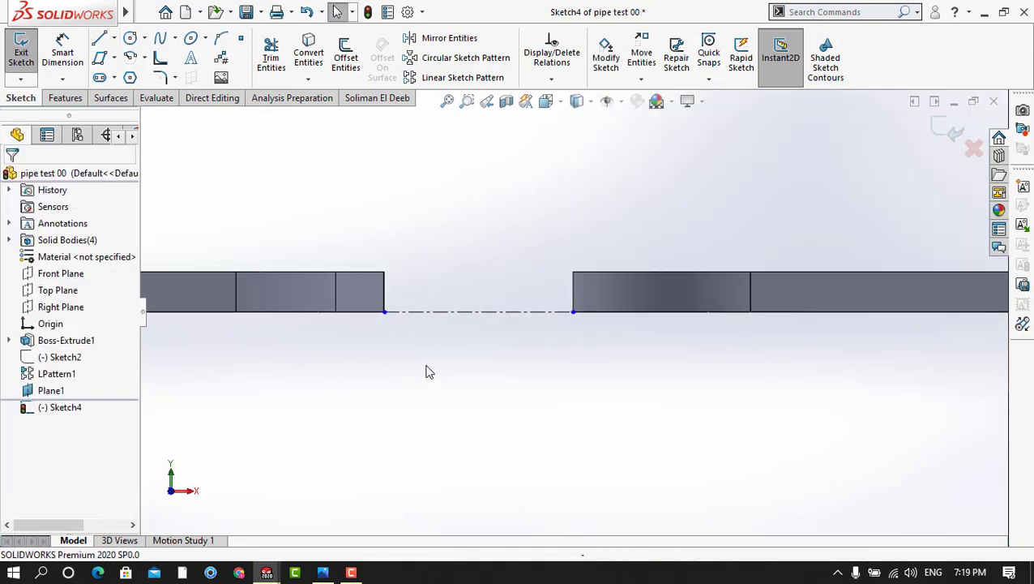
scroll(527, 288, down, 1)
scroll(535, 301, down, 1)
right_drag(517, 289, 510, 272)
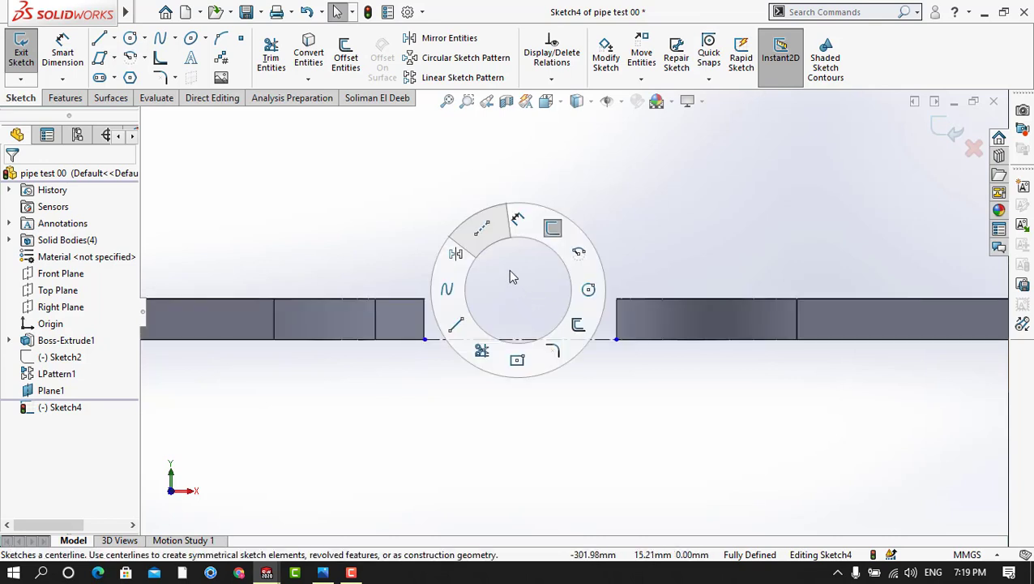
scroll(584, 319, down, 2)
scroll(602, 339, down, 1)
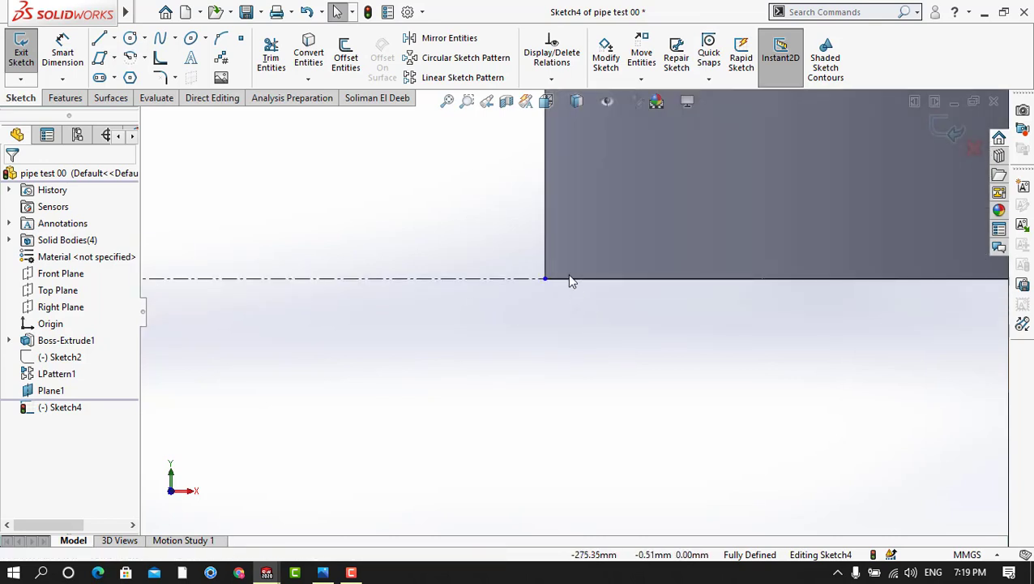
scroll(570, 284, down, 2)
middle_drag(559, 345, 632, 343)
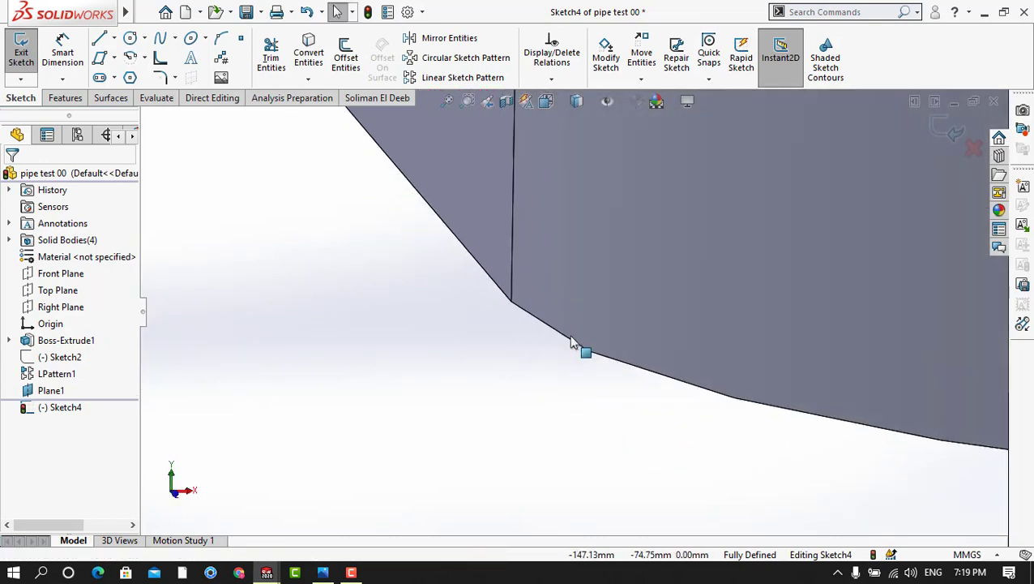
scroll(632, 343, up, 3)
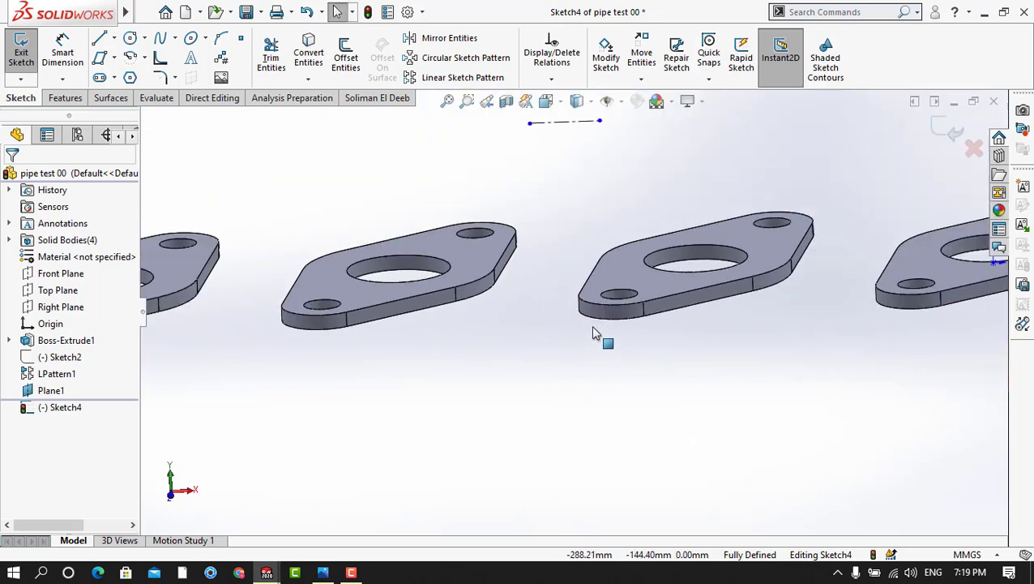
middle_drag(612, 323, 600, 311)
scroll(600, 311, down, 3)
mouse_move(584, 261)
middle_down()
mouse_move(608, 265)
mouse_move(580, 266)
middle_up()
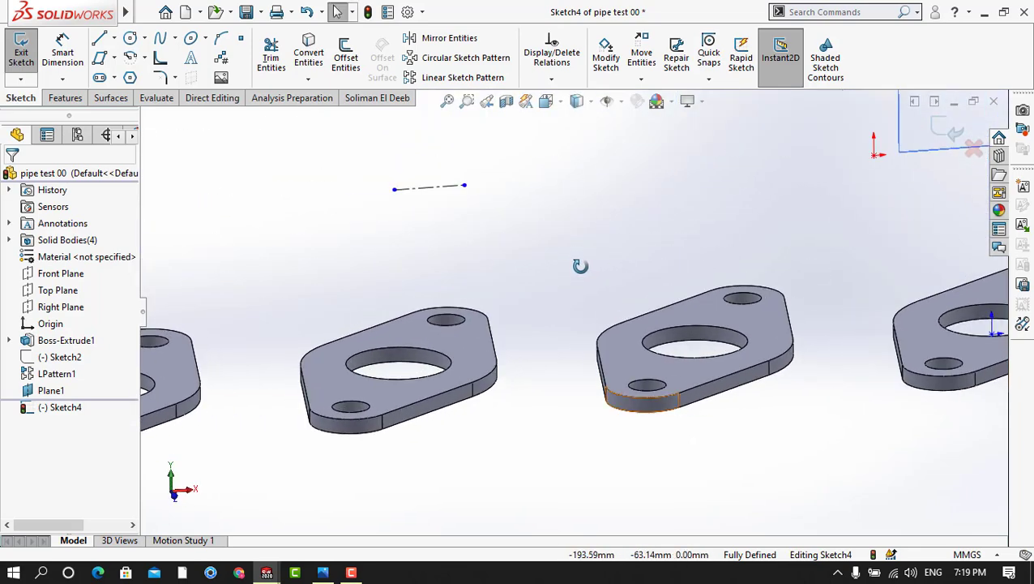
key(ctrl+1)
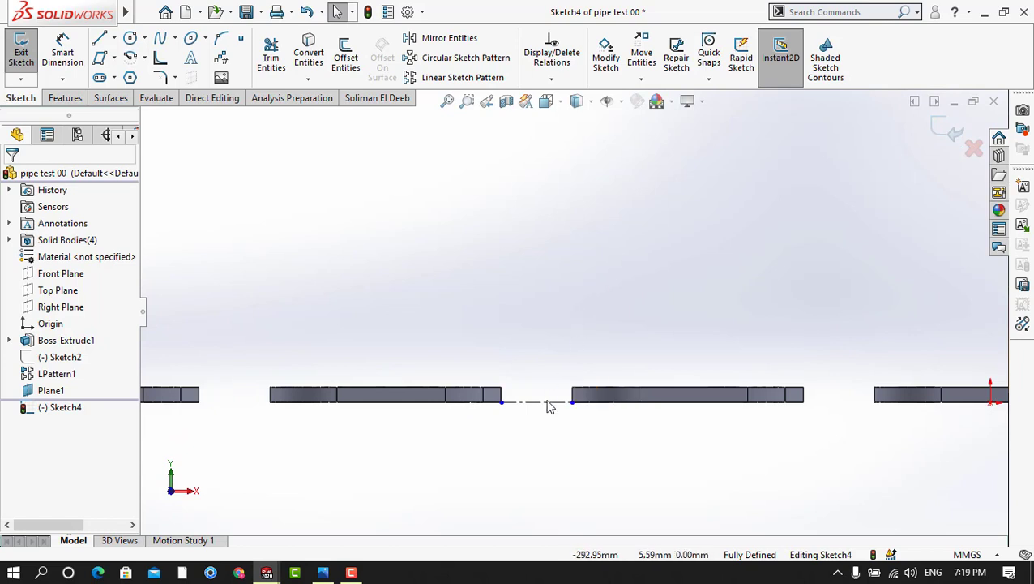
scroll(559, 409, down, 3)
scroll(548, 407, down, 3)
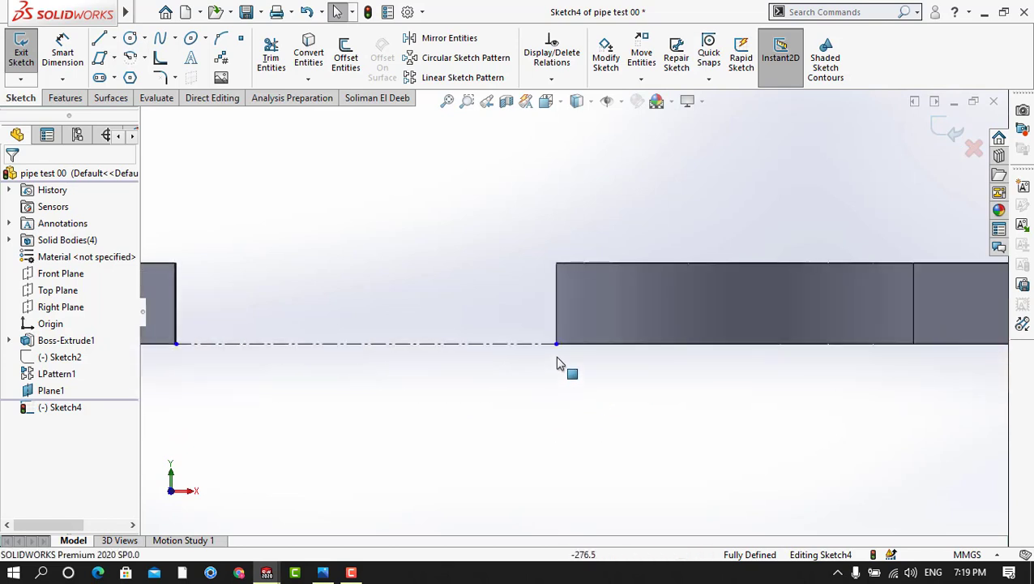
Drag both centerline endpoints inward off the plate corners
drag(556, 348, 530, 347)
key(Escape)
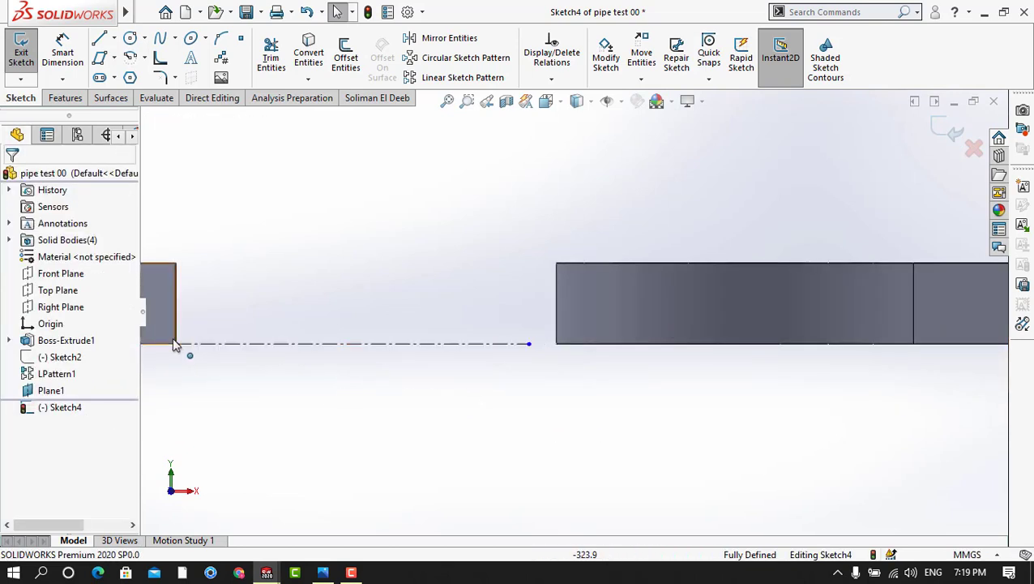
drag(179, 347, 246, 347)
key(Escape)
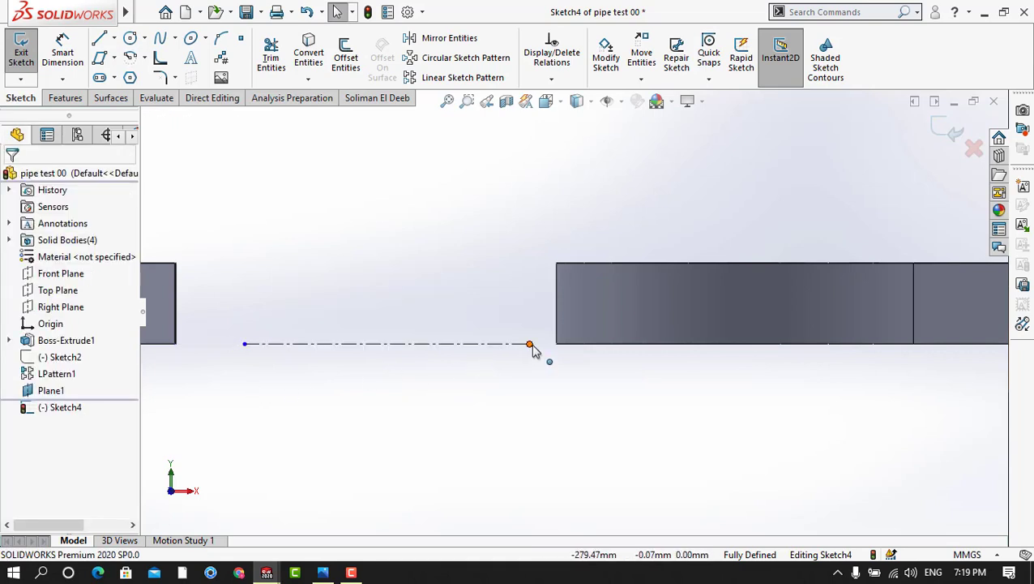
Inspect the options available for the centerline's right and left endpoints
click(535, 343)
right_click(541, 345)
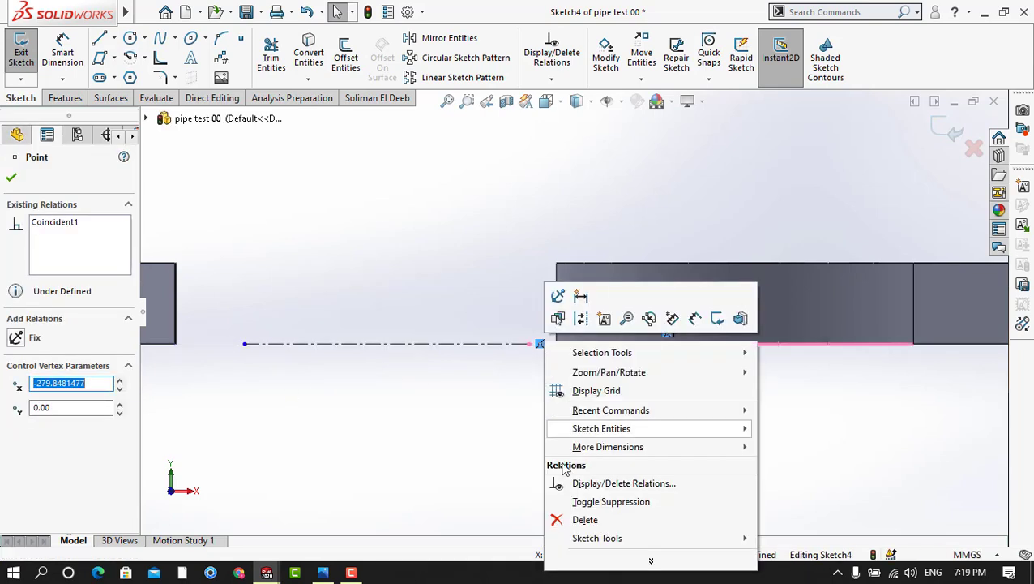
key(Escape)
click(244, 344)
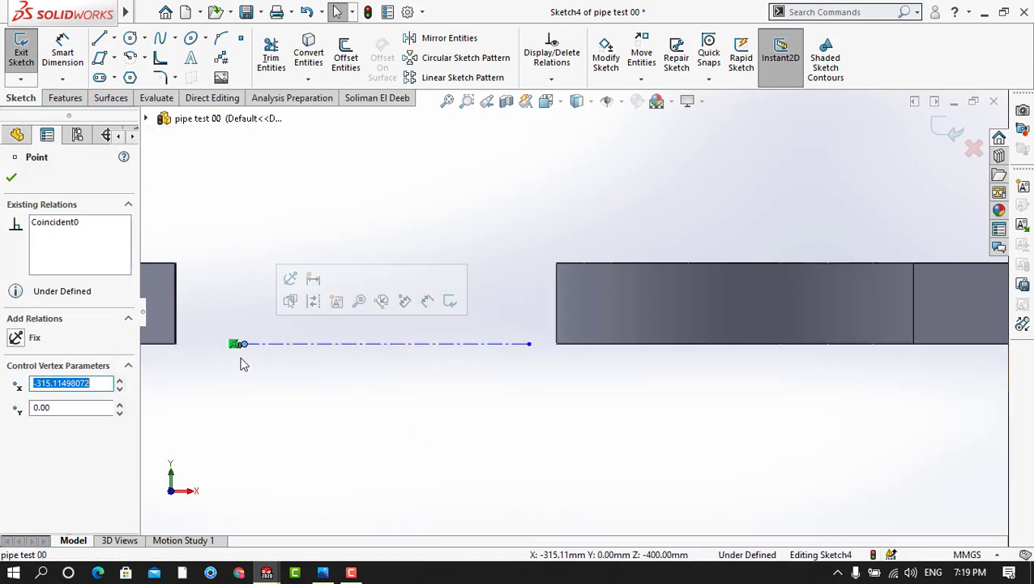
right_click(242, 347)
click(270, 532)
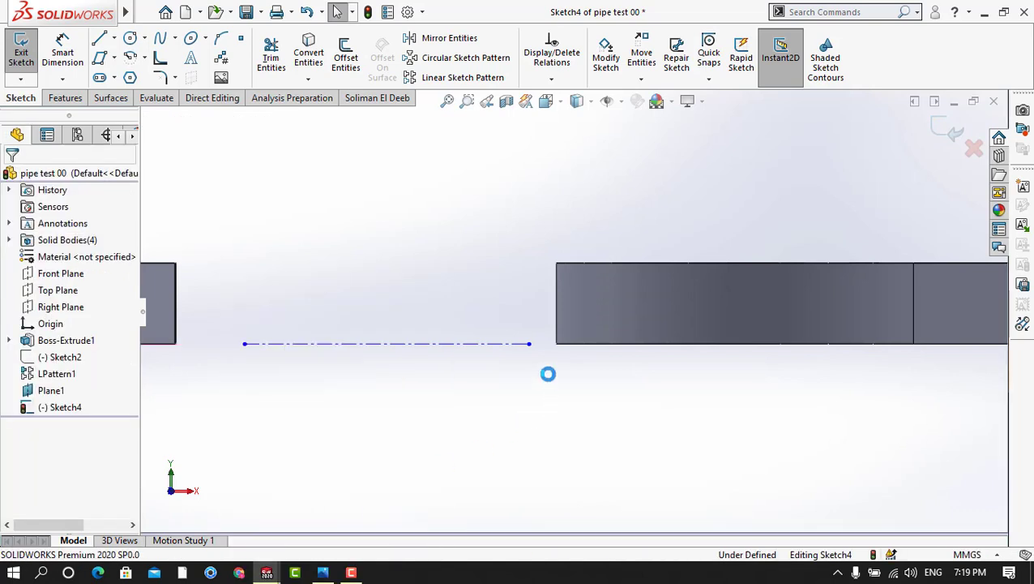
Try piercing the right endpoint onto the plate's bottom edge, dismissing the no-intersection warning
click(530, 344)
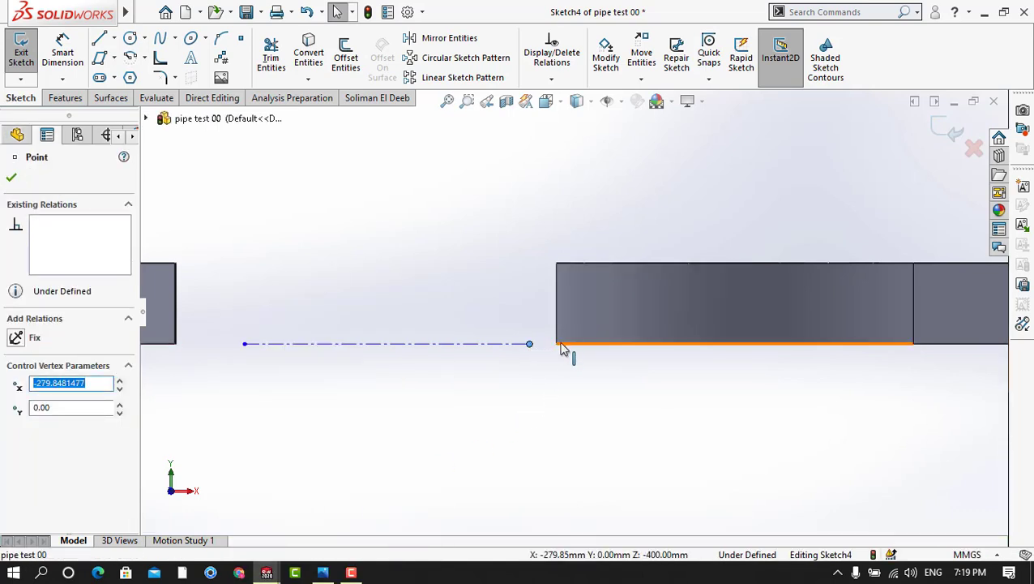
ctrl+click(559, 344)
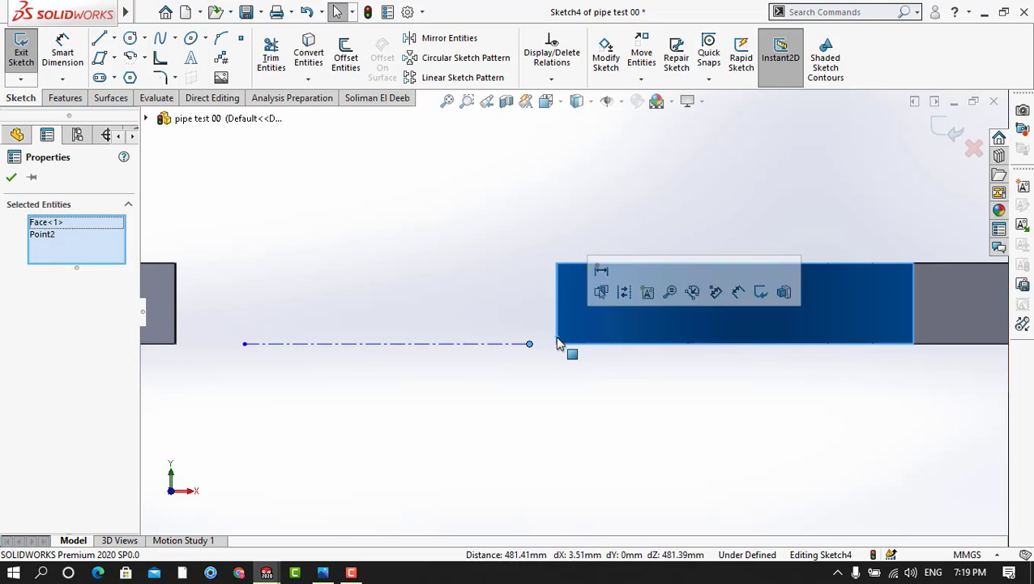
click(549, 381)
click(570, 339)
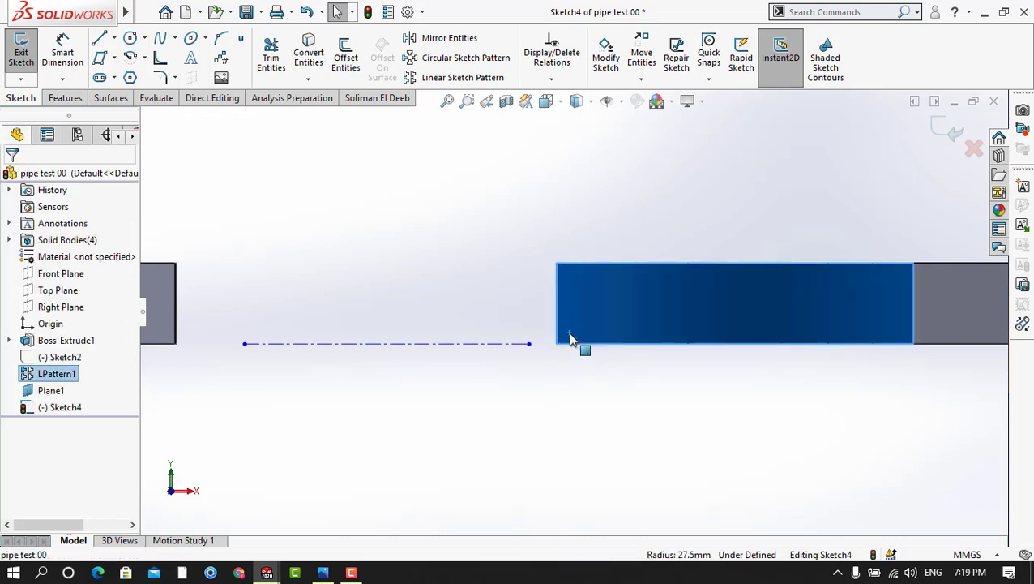
click(532, 363)
click(530, 345)
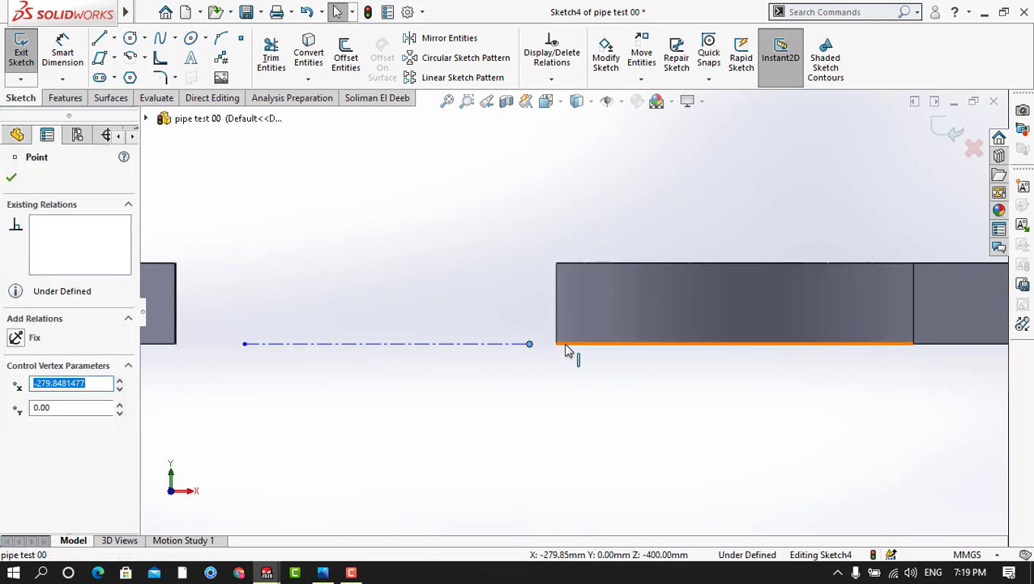
ctrl+click(566, 344)
click(655, 277)
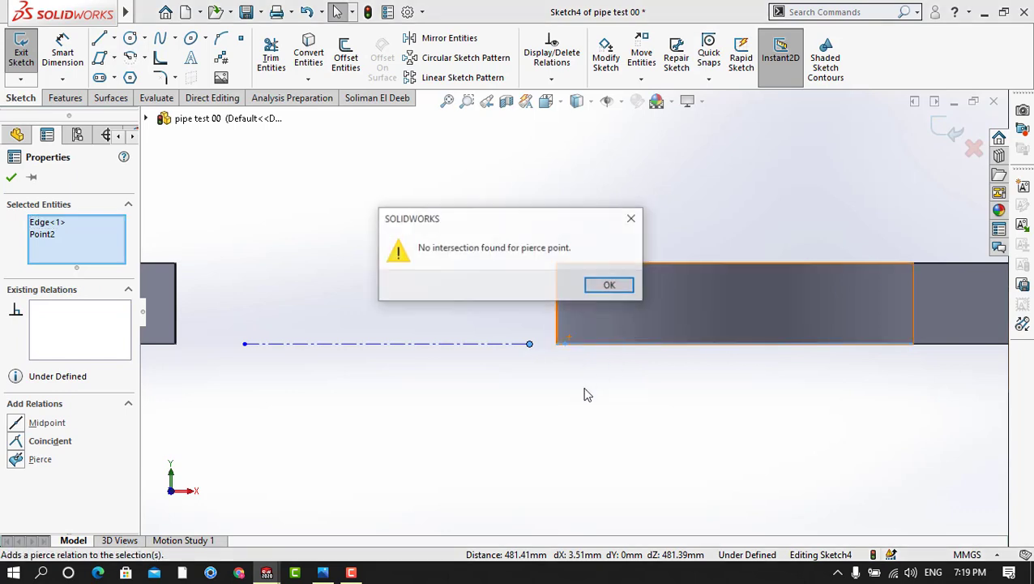
click(605, 285)
key(Escape)
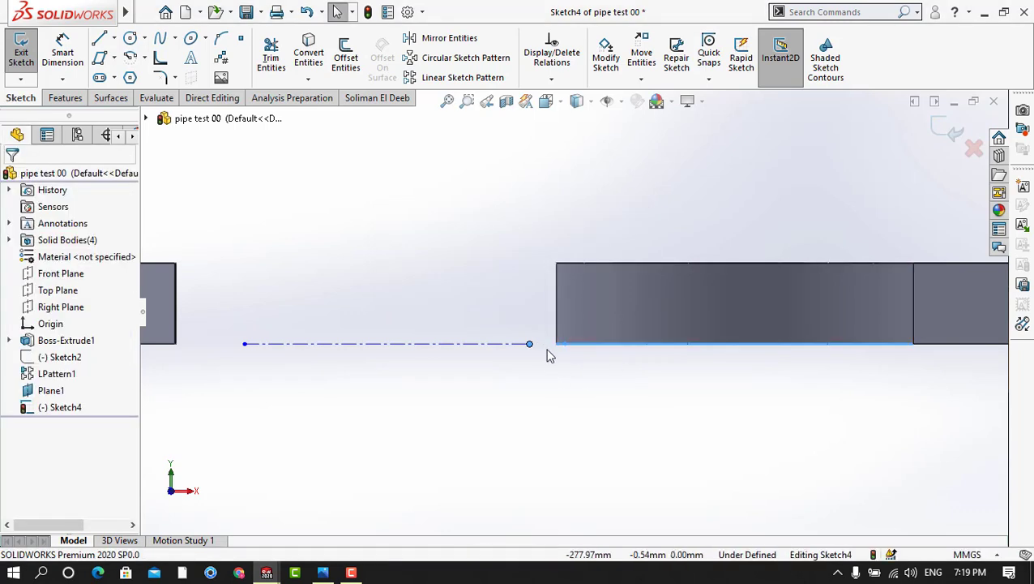
Make the right endpoint coincident with the right plate's bottom edge and slide it to the corner
scroll(543, 348, down, 3)
scroll(544, 340, down, 2)
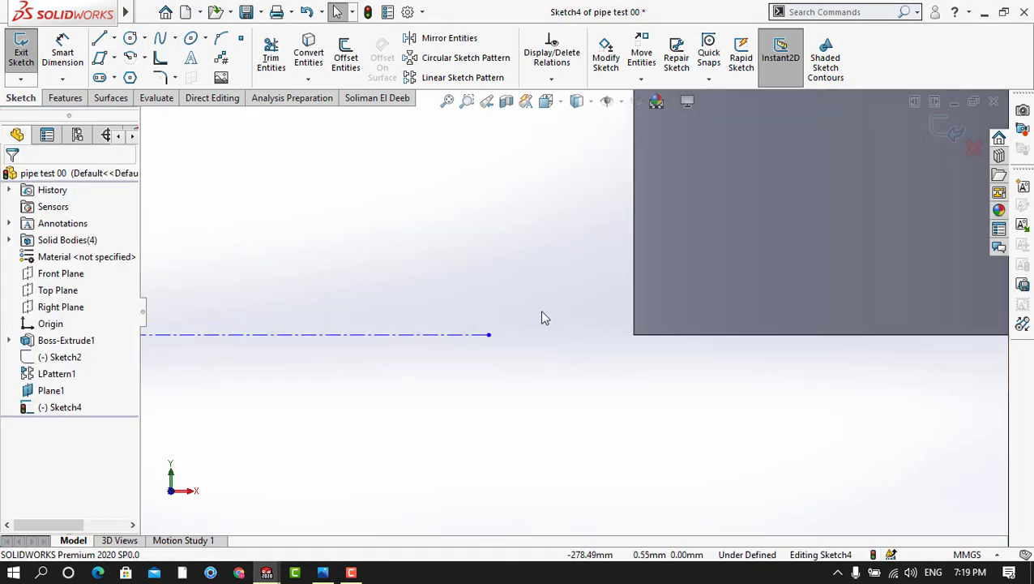
click(489, 335)
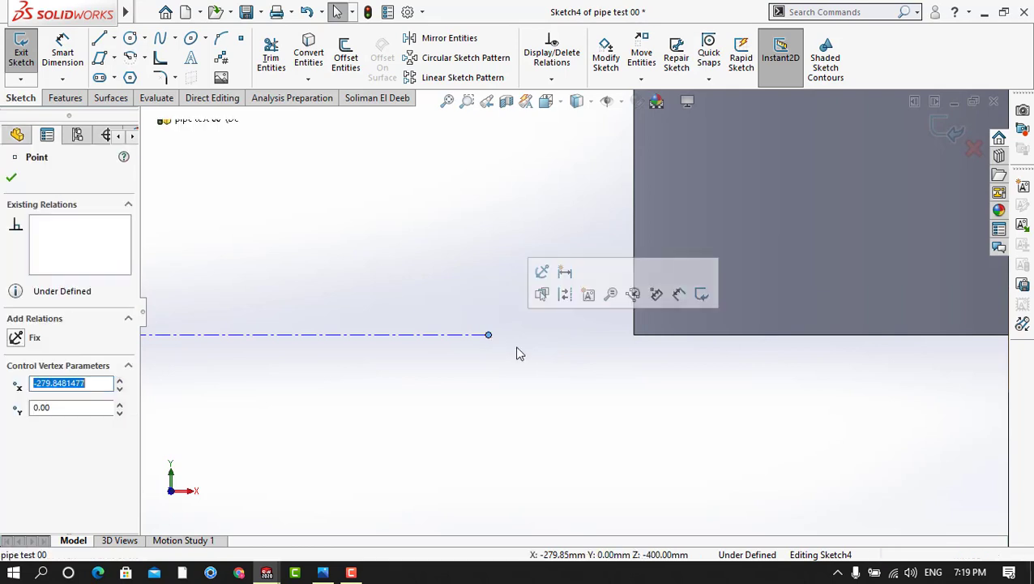
ctrl+click(636, 330)
click(602, 335)
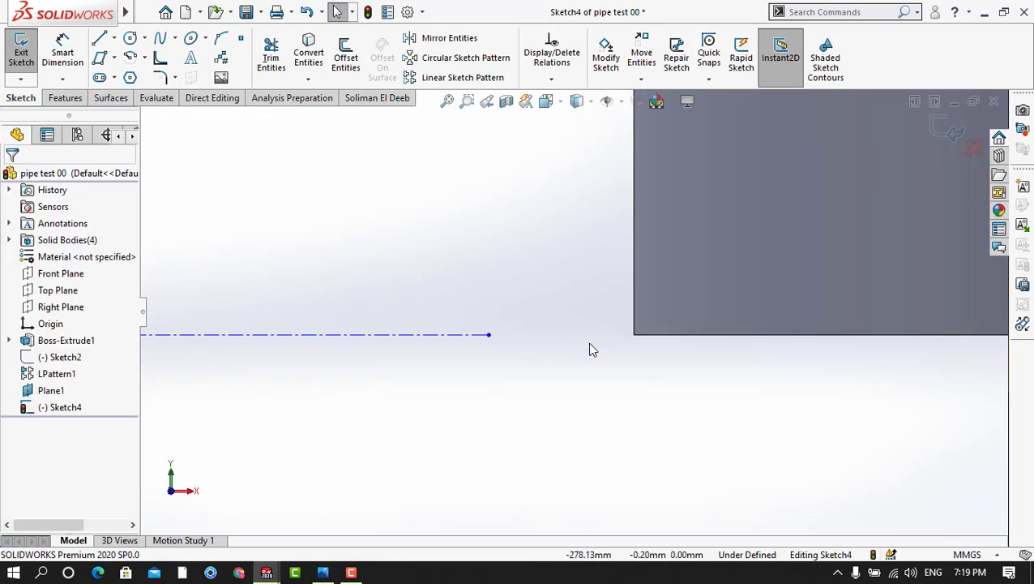
click(646, 340)
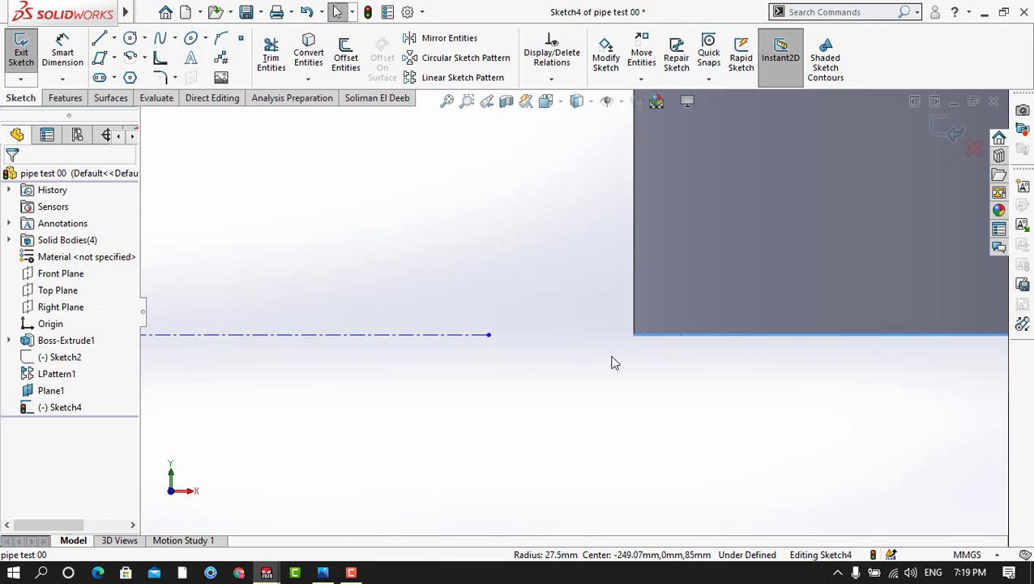
click(517, 354)
click(488, 336)
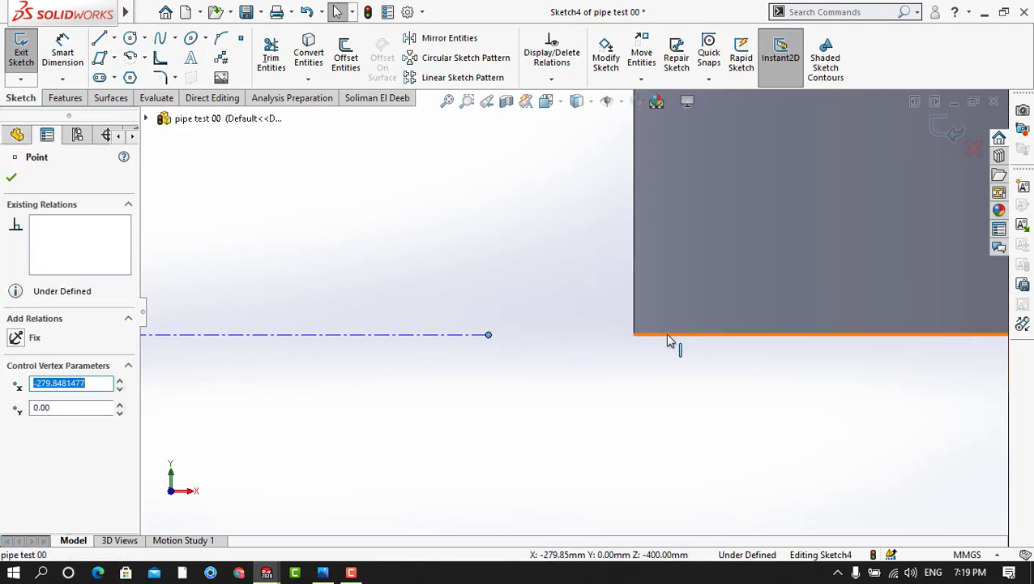
ctrl+click(669, 335)
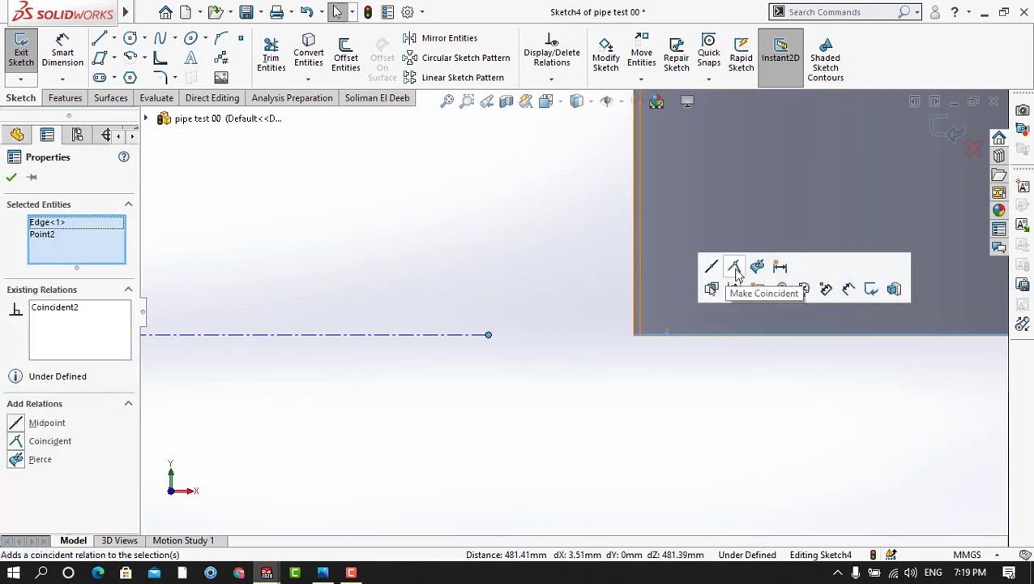
click(616, 378)
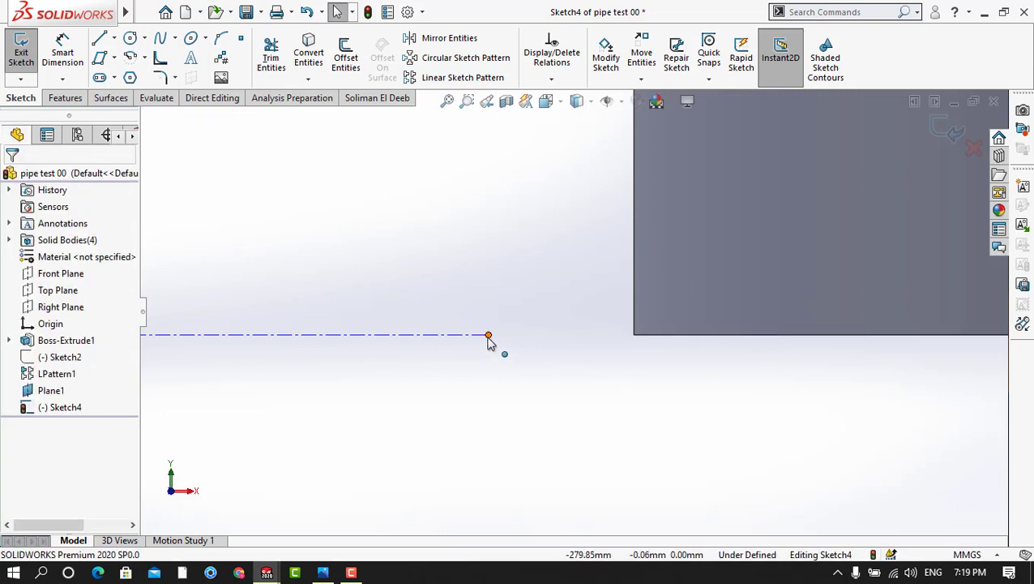
drag(489, 338, 666, 336)
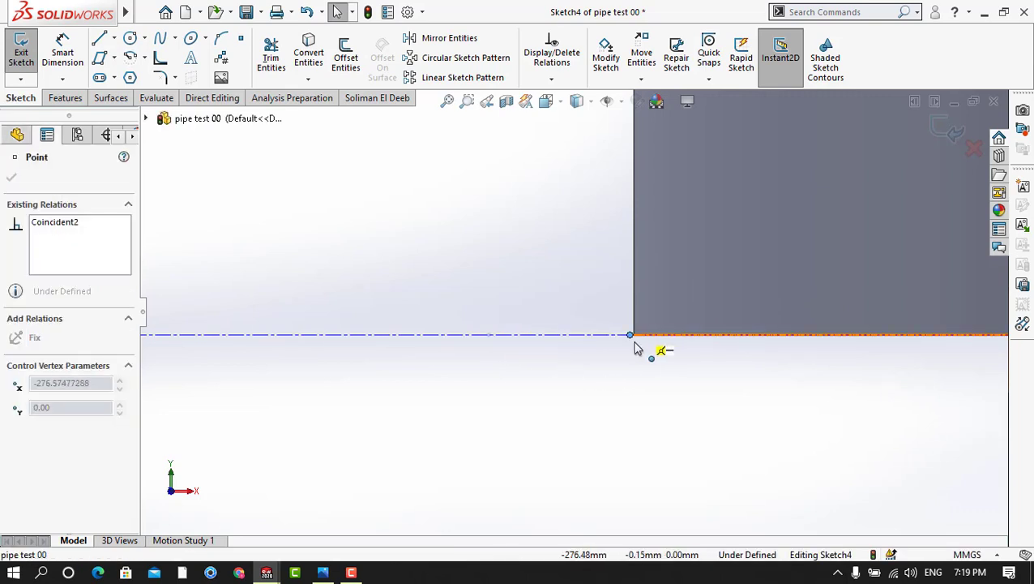
click(569, 377)
Make the left endpoint coincident with the left plate's bottom edge and move it onto the corner
ctrl+middle_drag(568, 375, 602, 356)
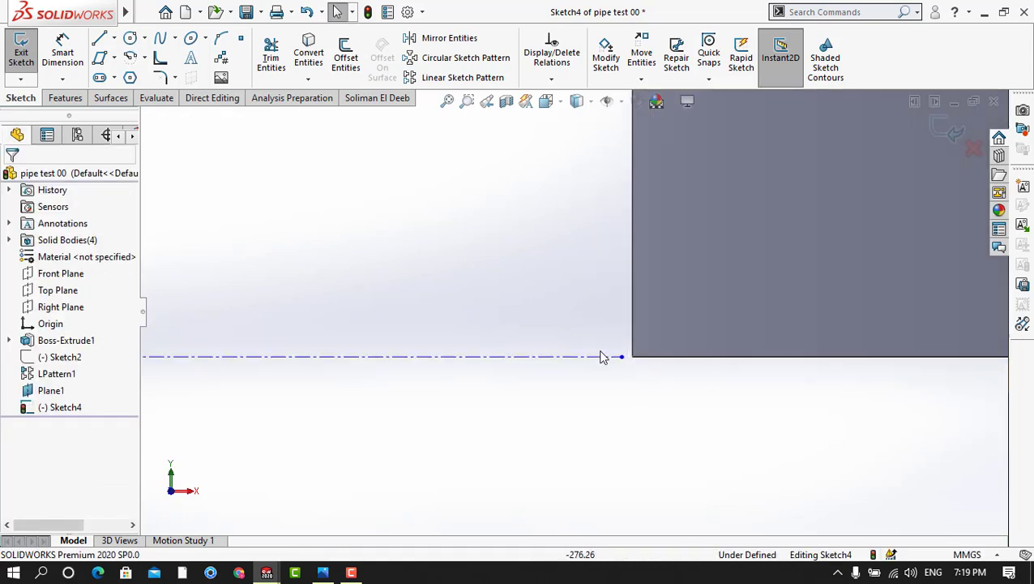
scroll(602, 356, down, 3)
scroll(354, 365, up, 2)
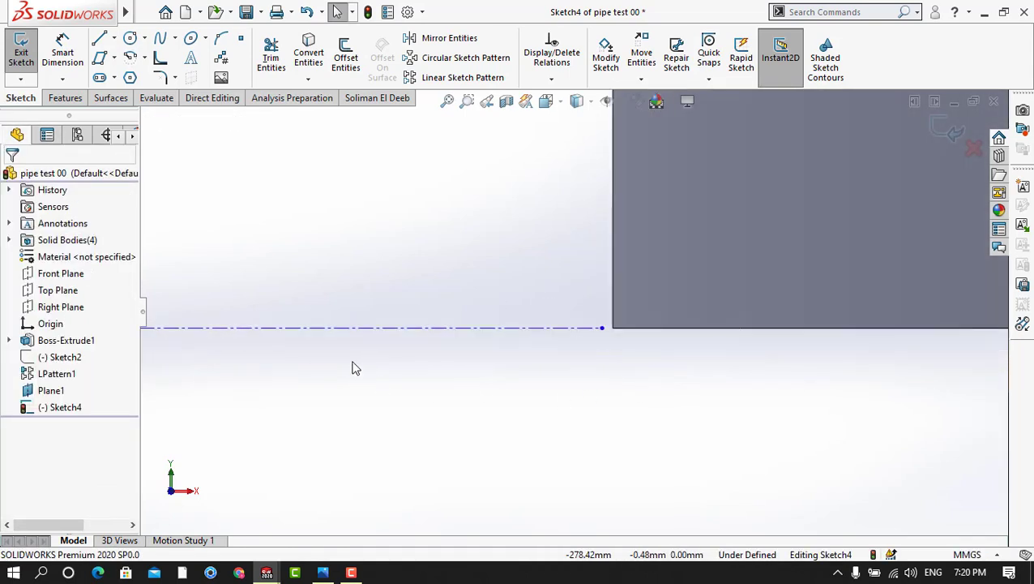
scroll(318, 328, up, 1)
scroll(308, 300, up, 2)
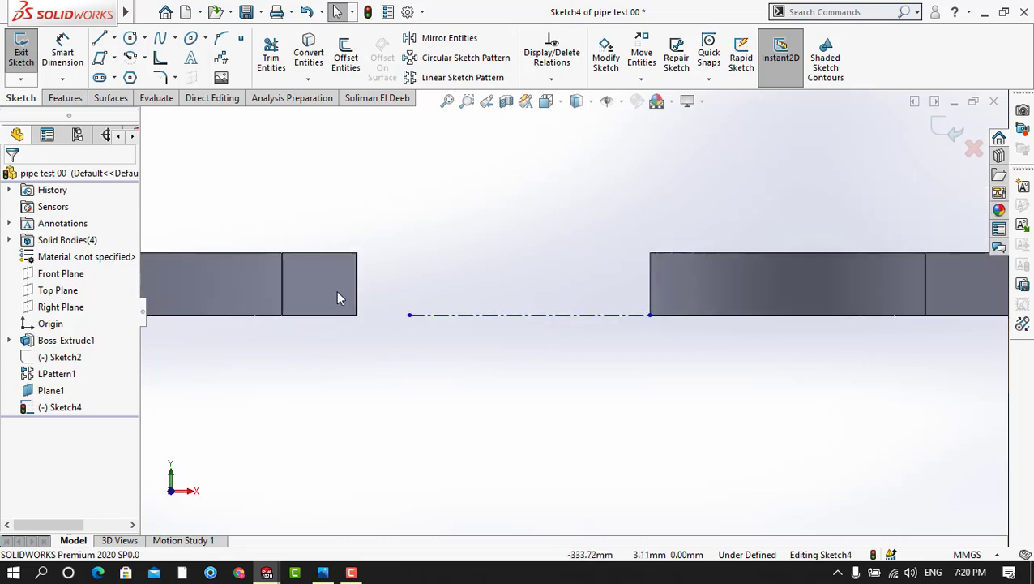
scroll(516, 292, down, 3)
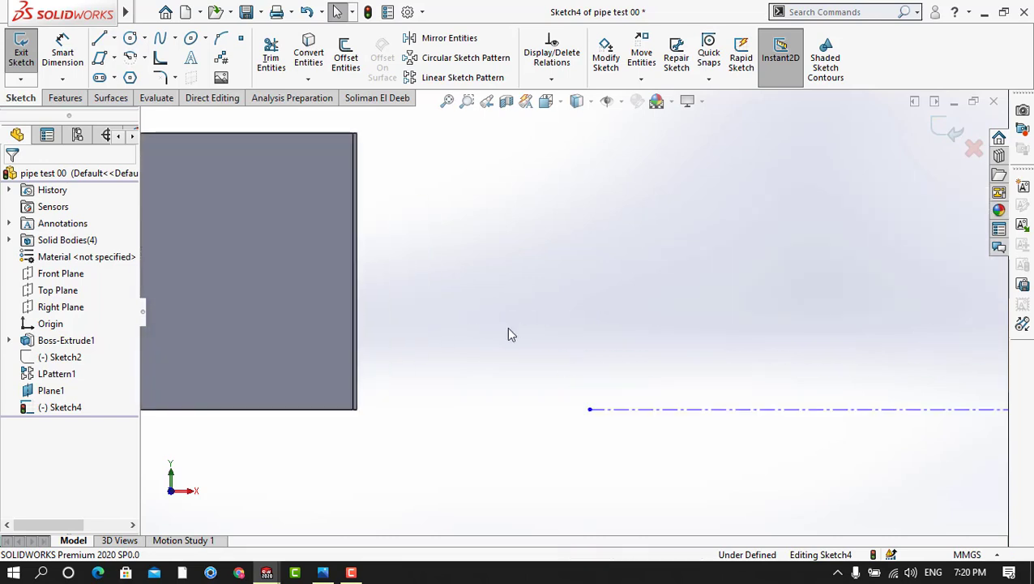
click(572, 417)
ctrl+click(351, 411)
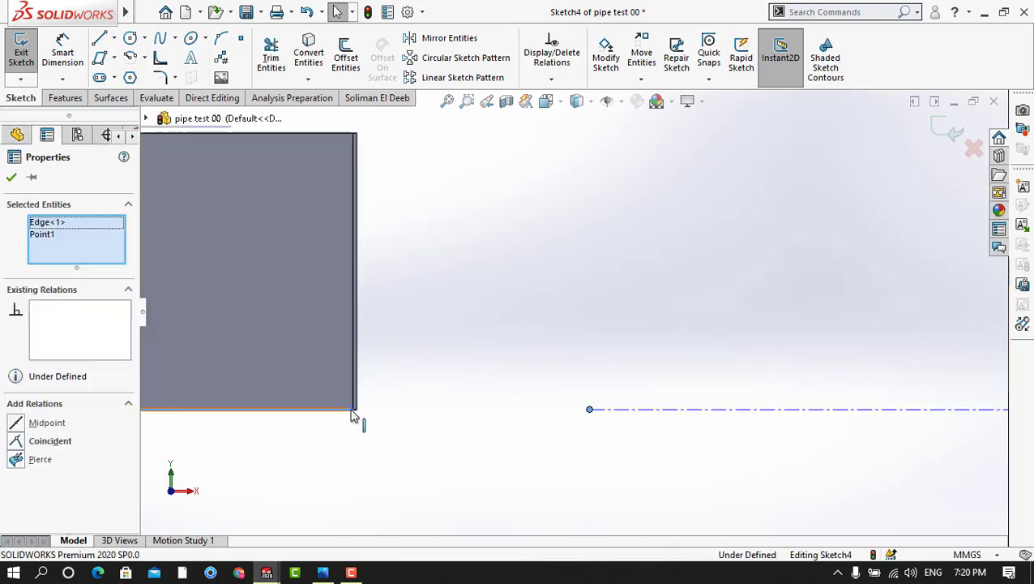
click(419, 364)
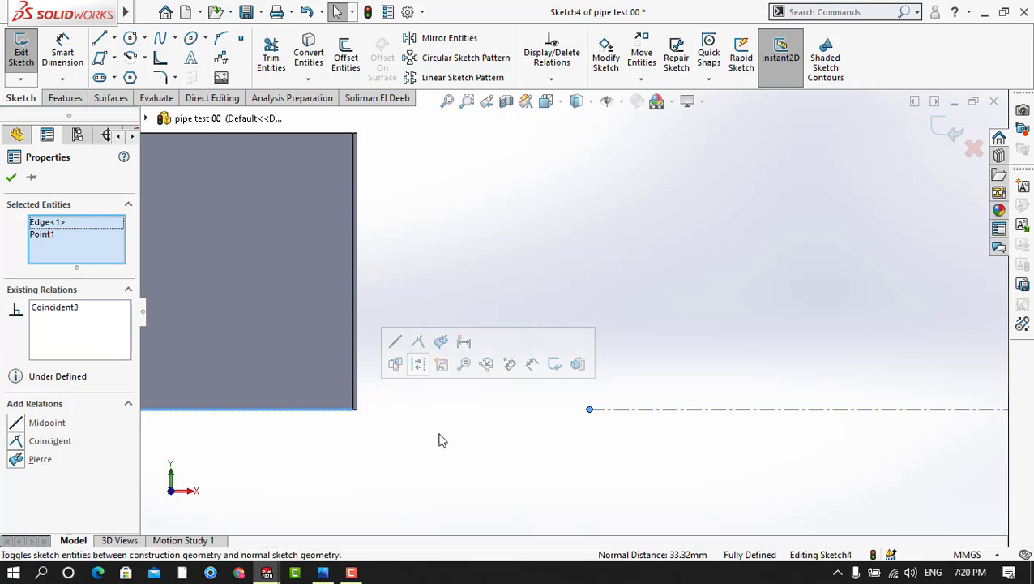
click(470, 434)
drag(590, 411, 358, 418)
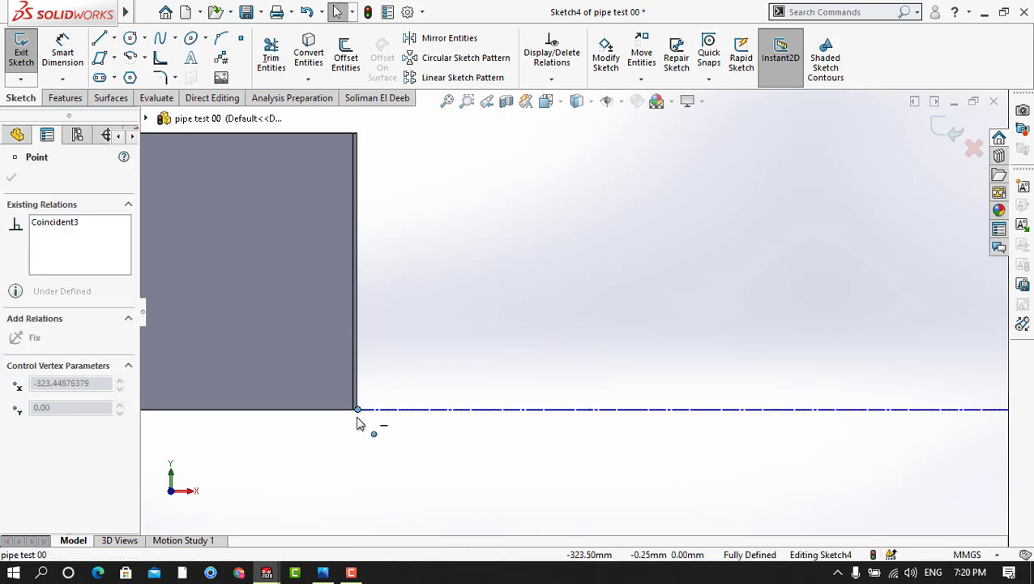
click(385, 426)
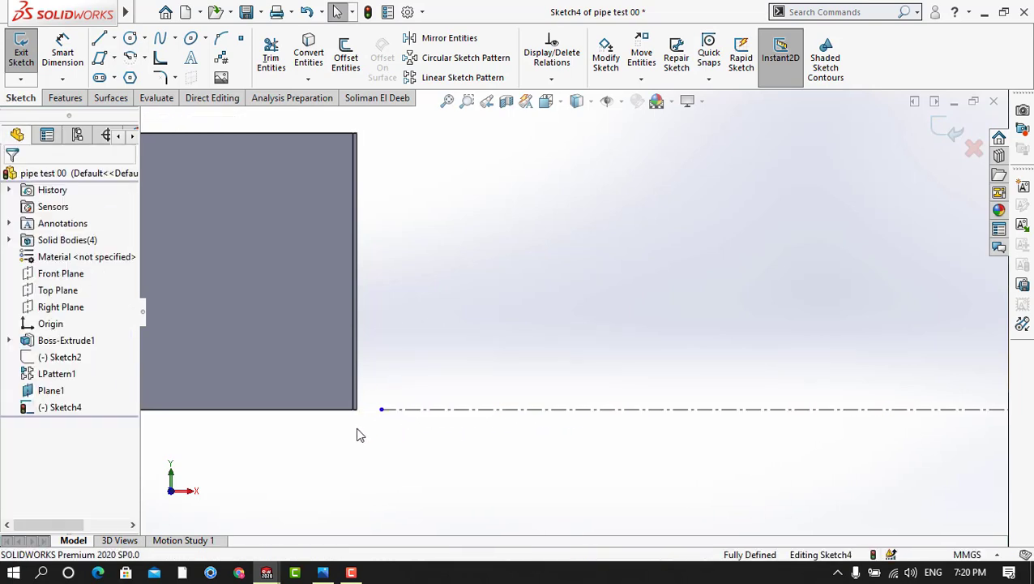
drag(365, 419, 354, 409)
key(Escape)
key(Escape)
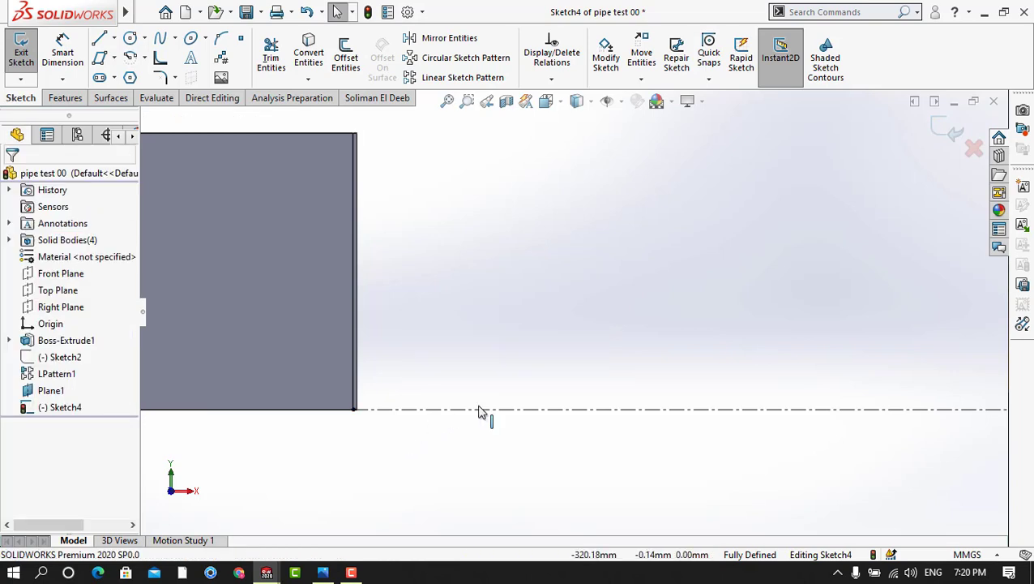
Delete the endpoint's Coincident relation and pull the centerline end away from the plate
scroll(655, 365, down, 5)
mouse_move(660, 385)
ctrl+middle_down()
mouse_move(593, 397)
mouse_move(409, 394)
ctrl+middle_up()
click(385, 386)
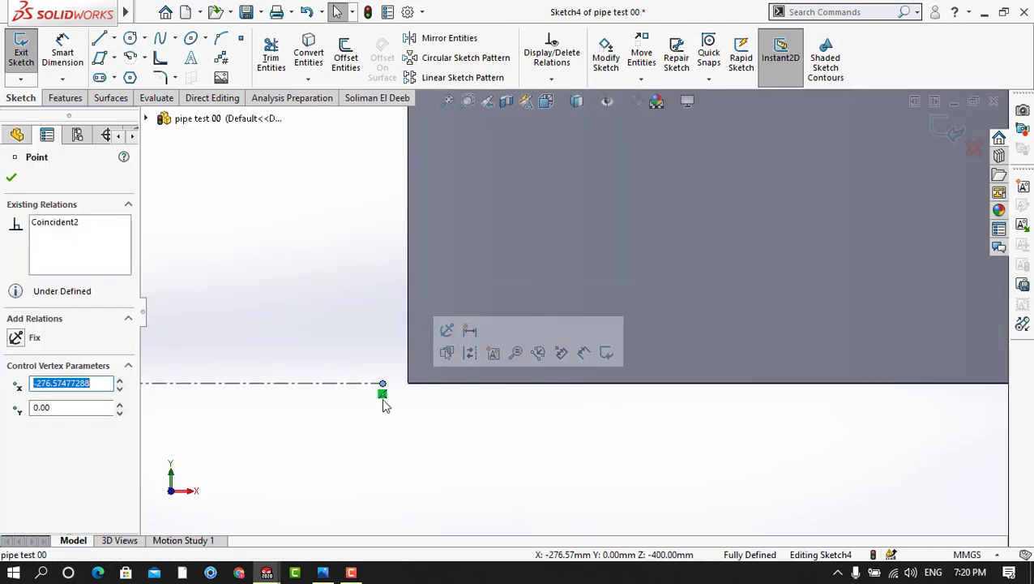
right_click(382, 394)
click(418, 533)
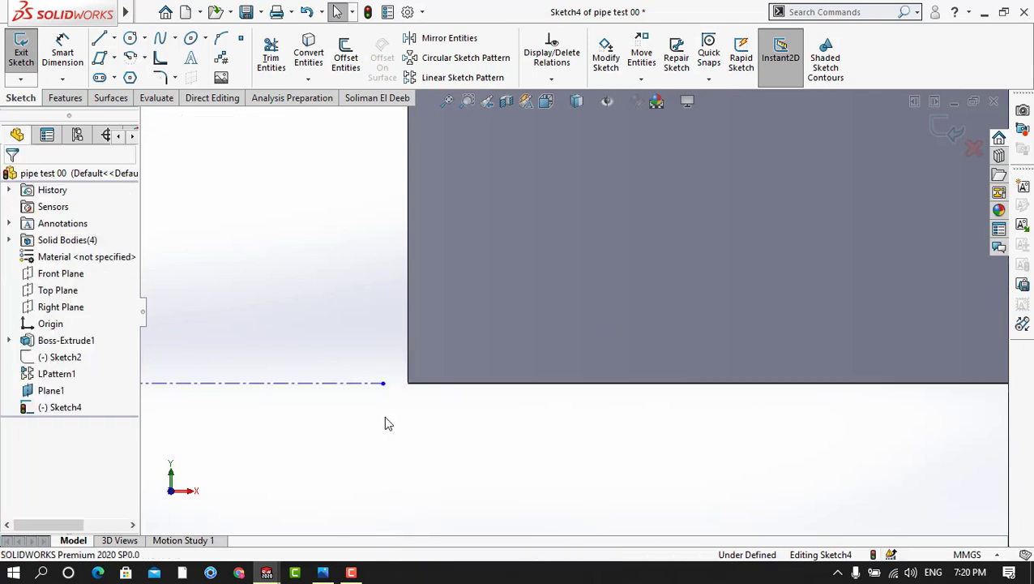
click(385, 386)
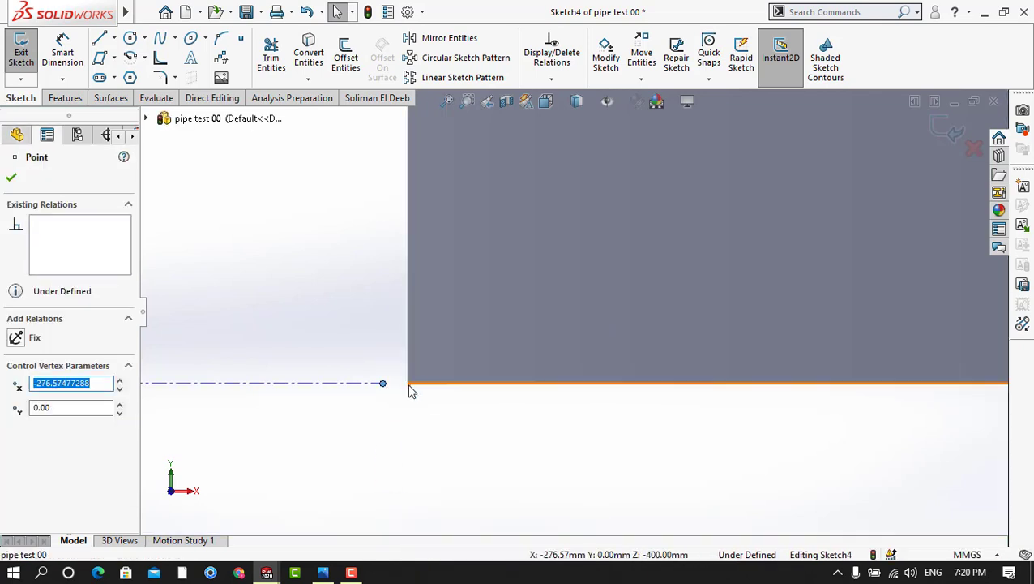
scroll(408, 387, down, 2)
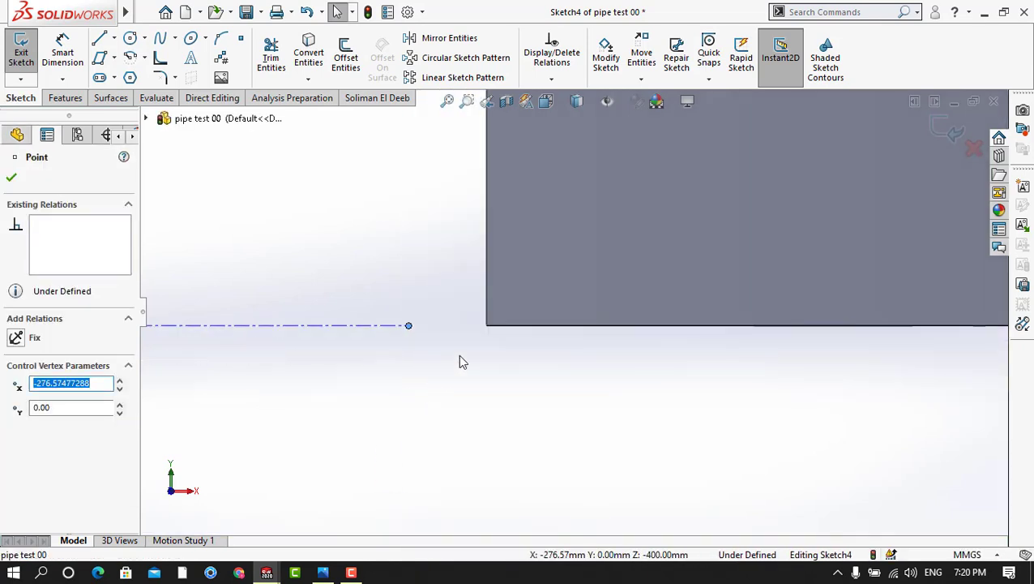
click(489, 331)
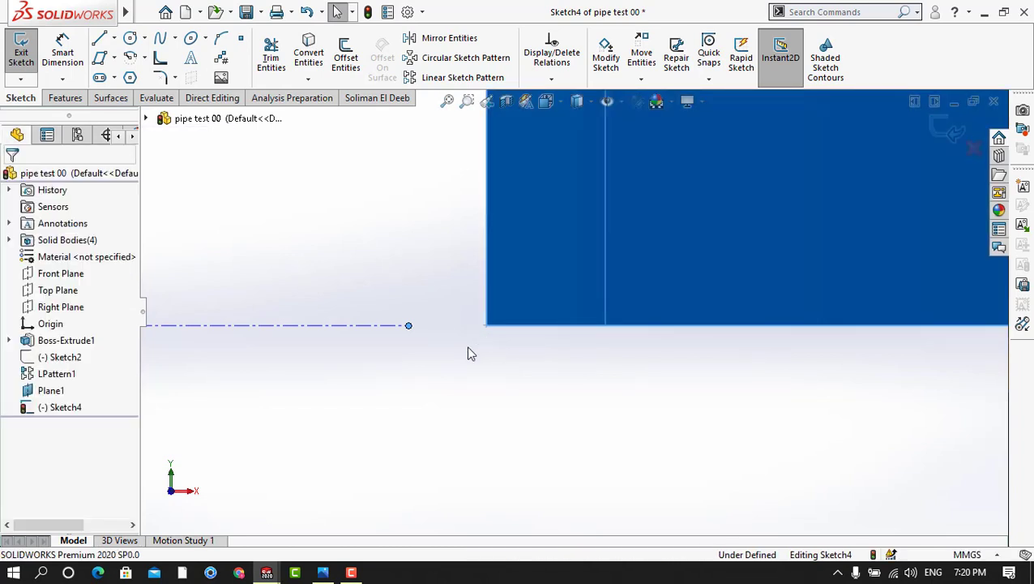
scroll(454, 361, up, 1)
scroll(604, 310, up, 2)
scroll(596, 312, down, 2)
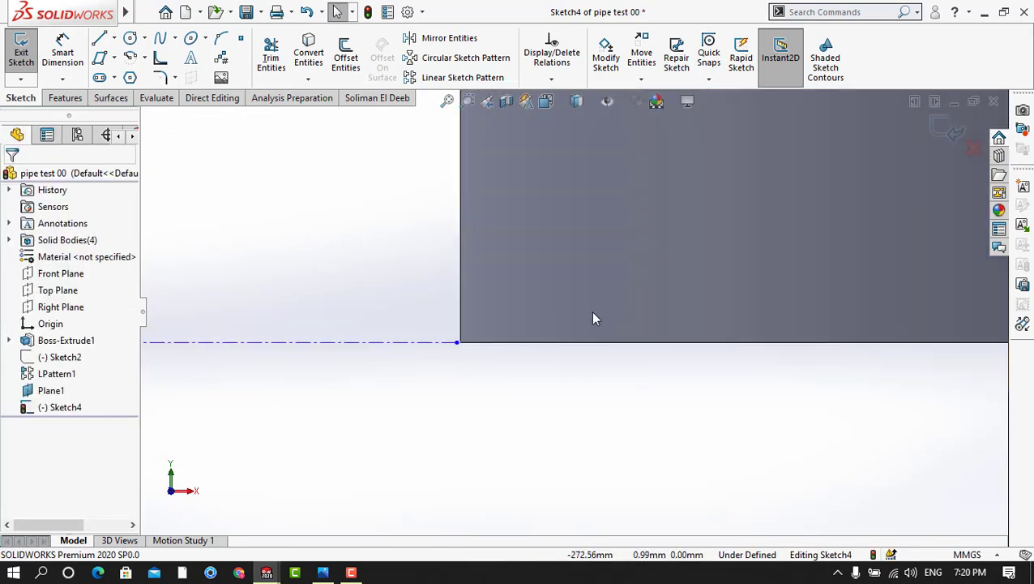
scroll(527, 332, up, 2)
drag(460, 330, 397, 334)
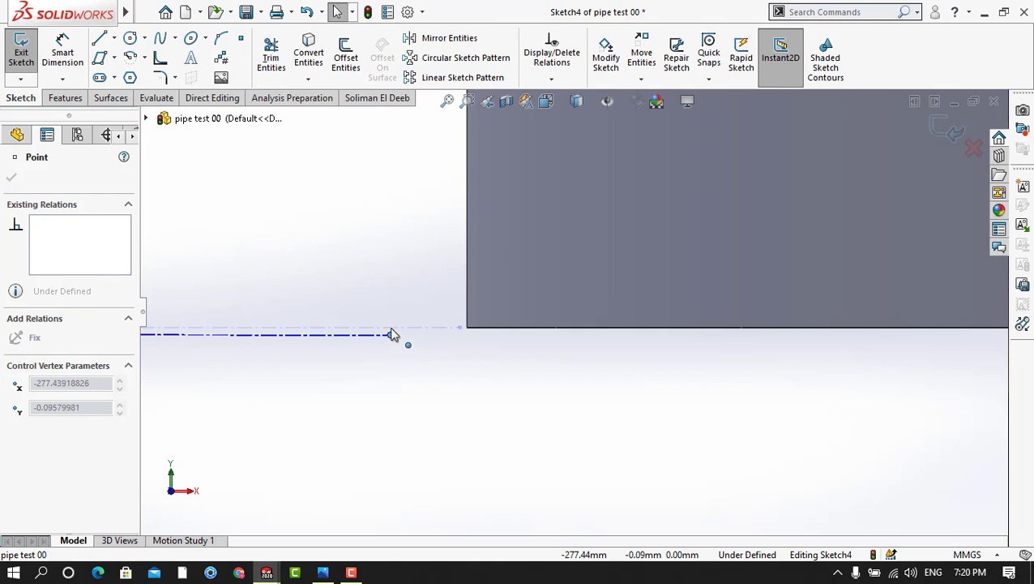
click(312, 323)
Shorten the centerline away from the right plate and orbit to check it edge-on
scroll(331, 340, up, 2)
scroll(500, 315, up, 2)
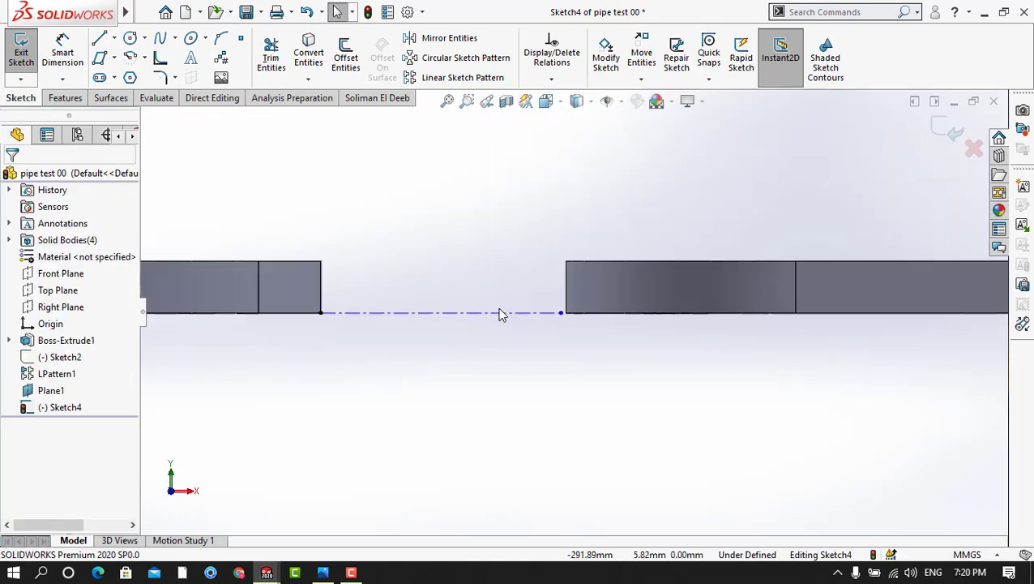
scroll(500, 315, up, 3)
scroll(555, 318, down, 4)
drag(472, 364, 397, 362)
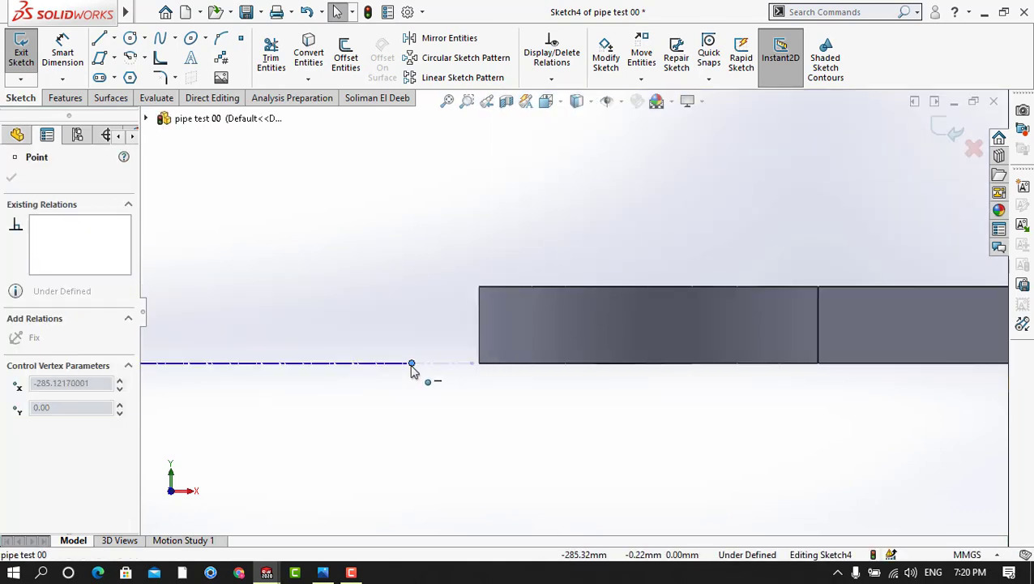
click(450, 355)
scroll(386, 371, up, 2)
scroll(381, 318, down, 3)
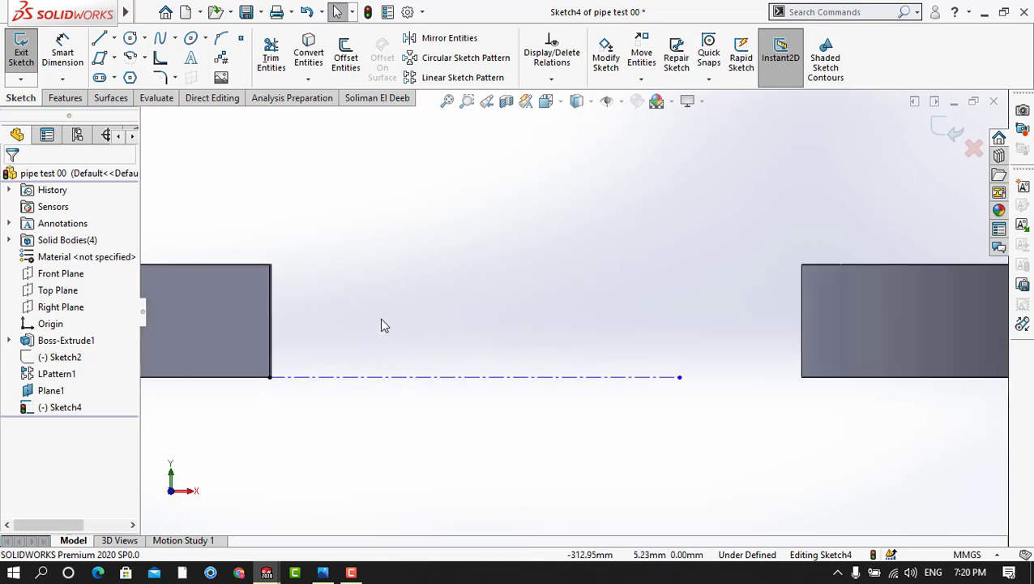
scroll(575, 316, up, 2)
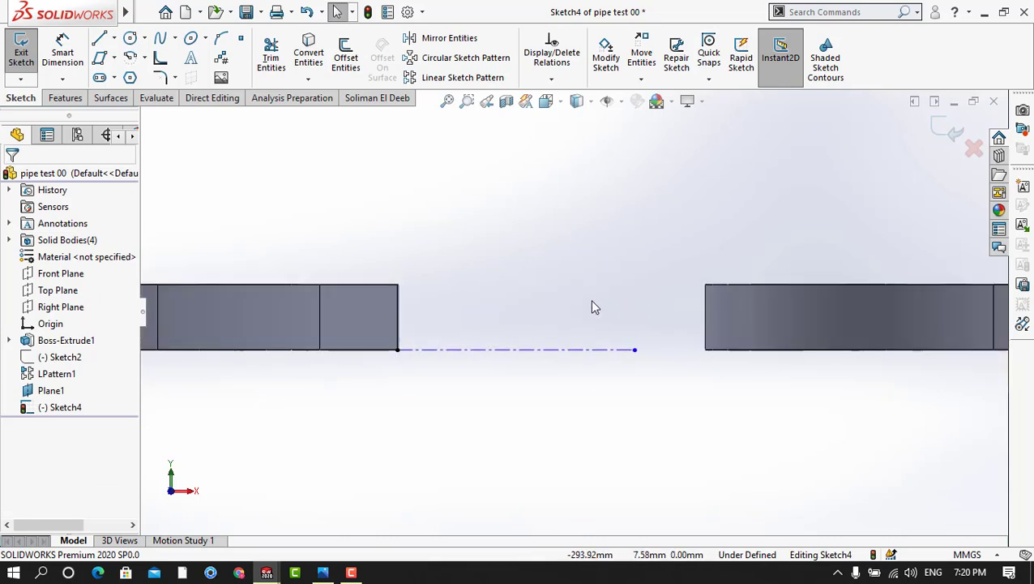
middle_drag(591, 300, 600, 297)
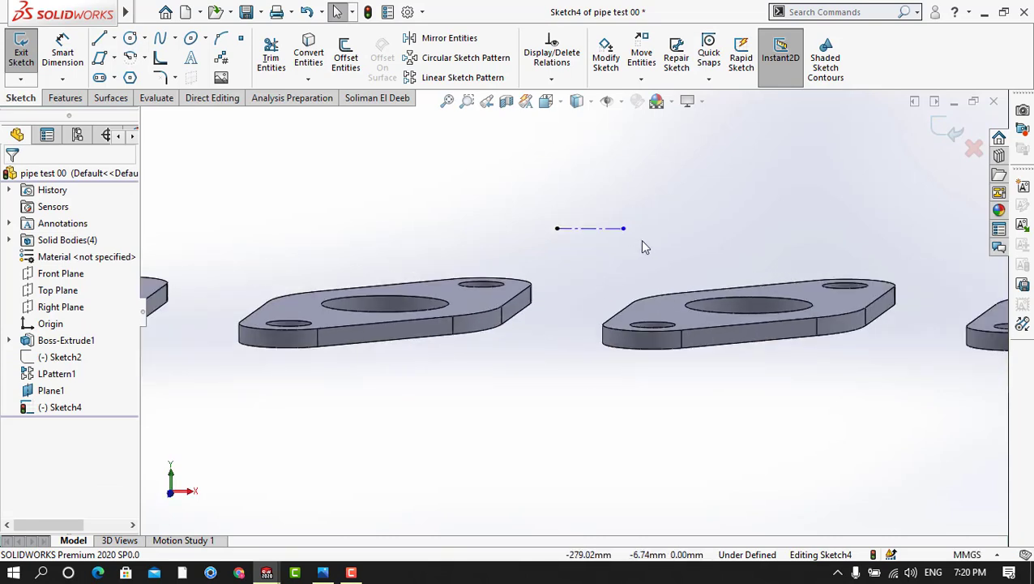
middle_drag(642, 246, 624, 254)
Exit Sketch4 and roll the feature tree back to before Sketch4
click(938, 126)
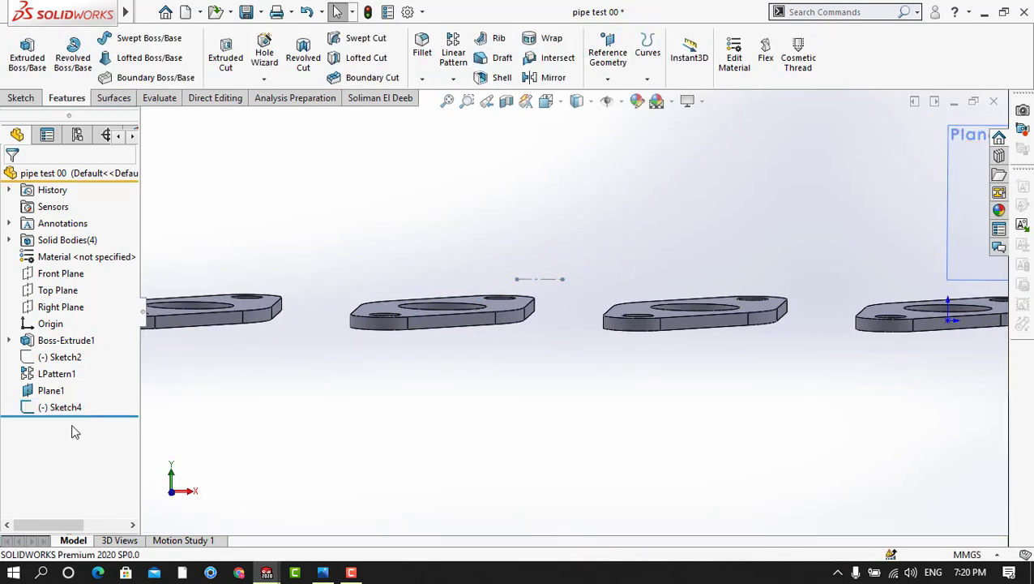
drag(87, 413, 92, 400)
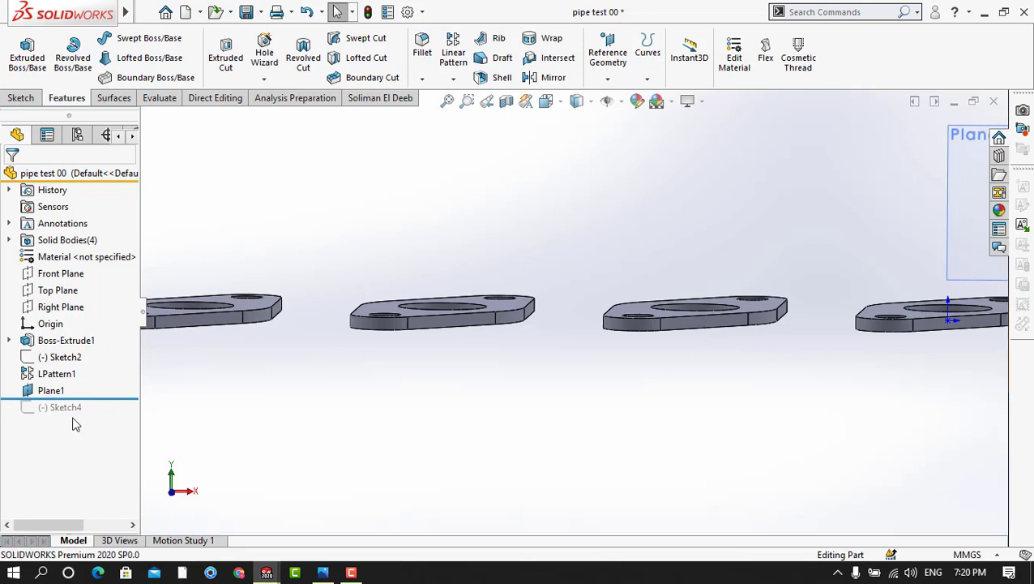
key(f)
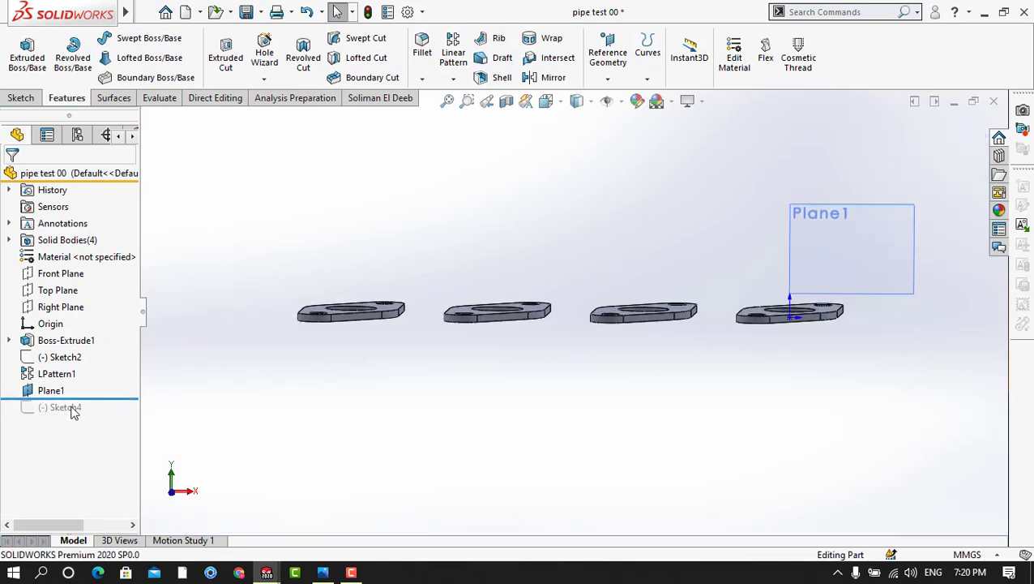
middle_drag(658, 294, 658, 340)
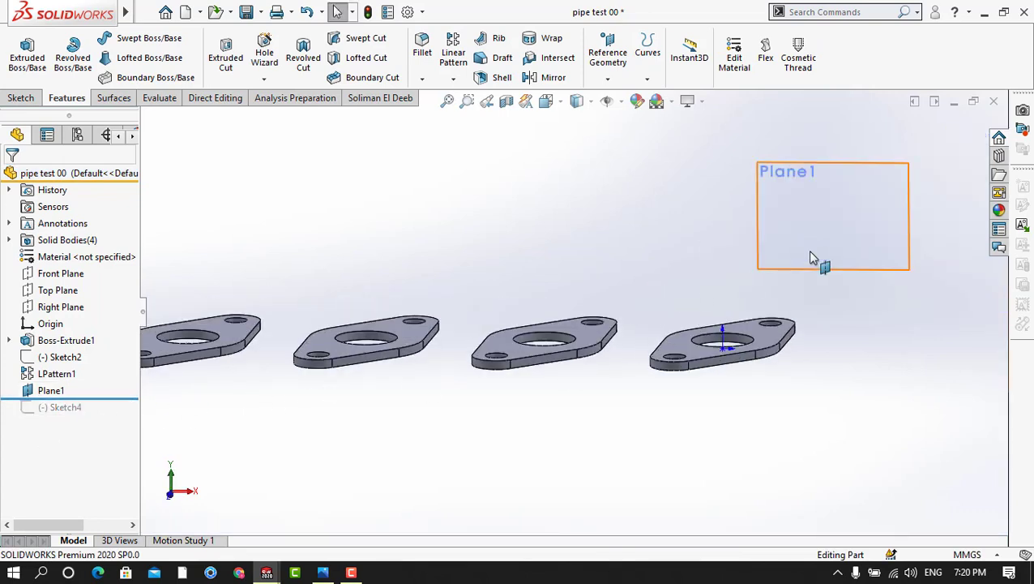
scroll(587, 353, up, 1)
mouse_move(587, 353)
middle_down()
mouse_move(589, 329)
mouse_move(527, 375)
middle_up()
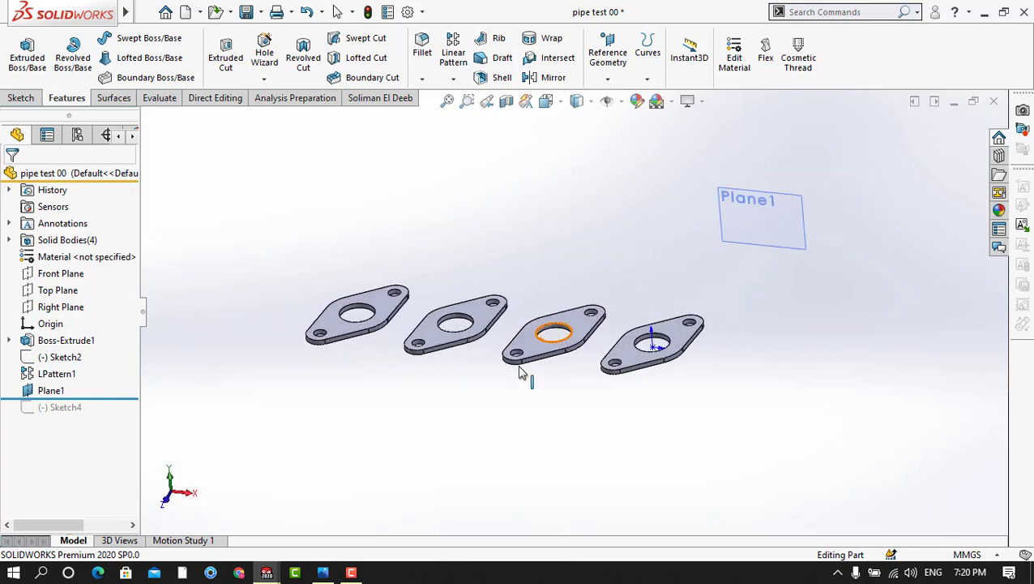
scroll(527, 374, down, 2)
Start a new 3D sketch
click(20, 98)
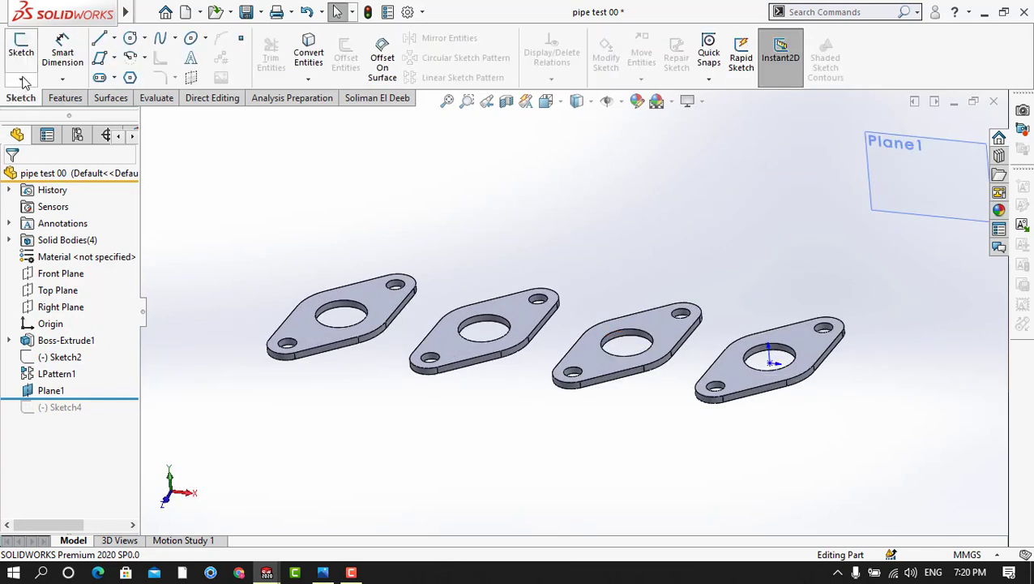
click(21, 79)
click(37, 113)
middle_drag(558, 391, 604, 381)
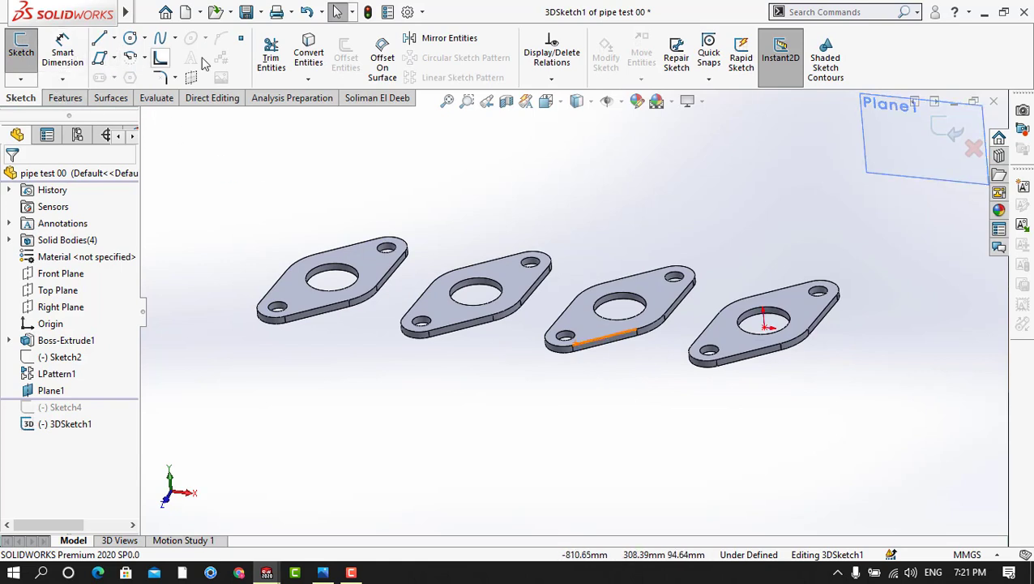
In Front view, place a sketch point on the right plate's bottom corner
click(241, 42)
key(ctrl+1)
scroll(592, 323, down, 2)
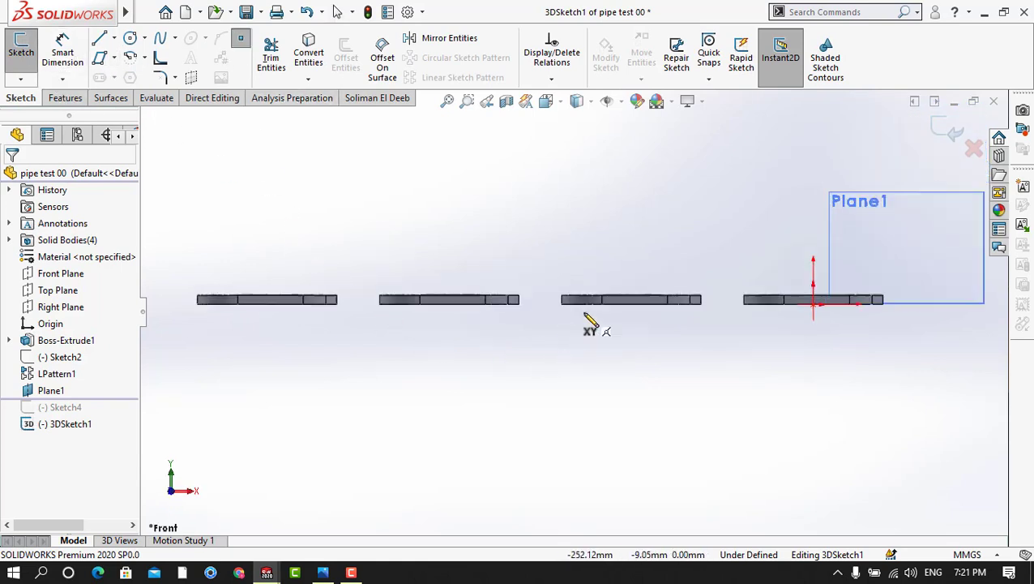
scroll(571, 293, down, 2)
scroll(552, 340, down, 3)
scroll(495, 395, down, 1)
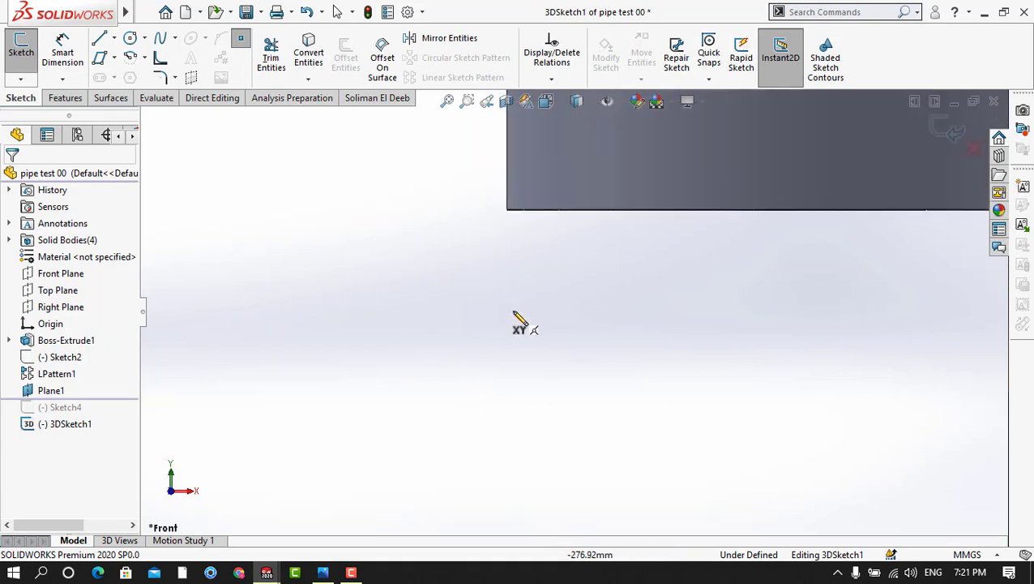
click(522, 204)
right_click(472, 235)
click(481, 231)
scroll(432, 255, down, 1)
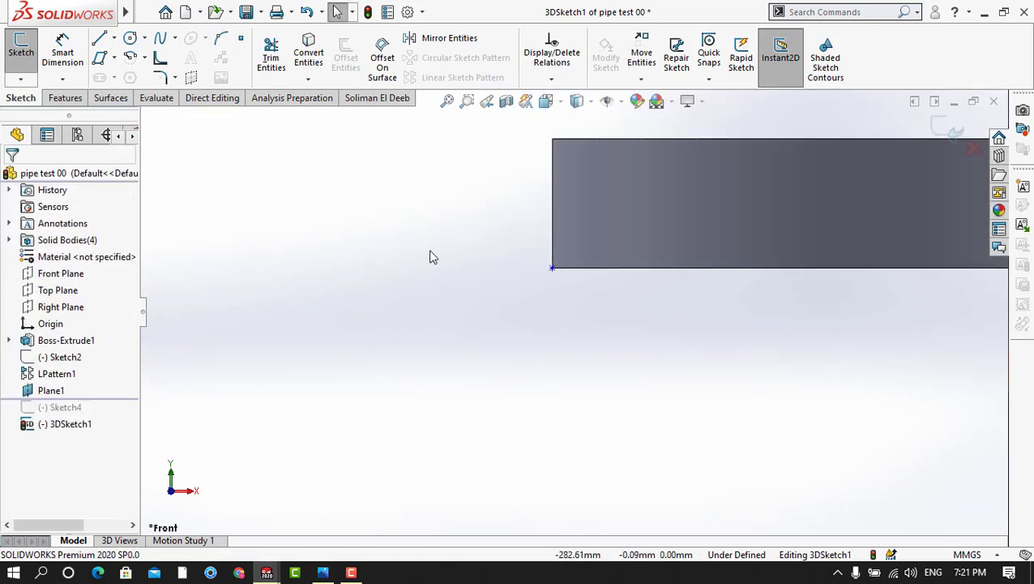
scroll(361, 282, up, 2)
scroll(316, 292, down, 3)
scroll(247, 284, down, 1)
scroll(354, 311, down, 1)
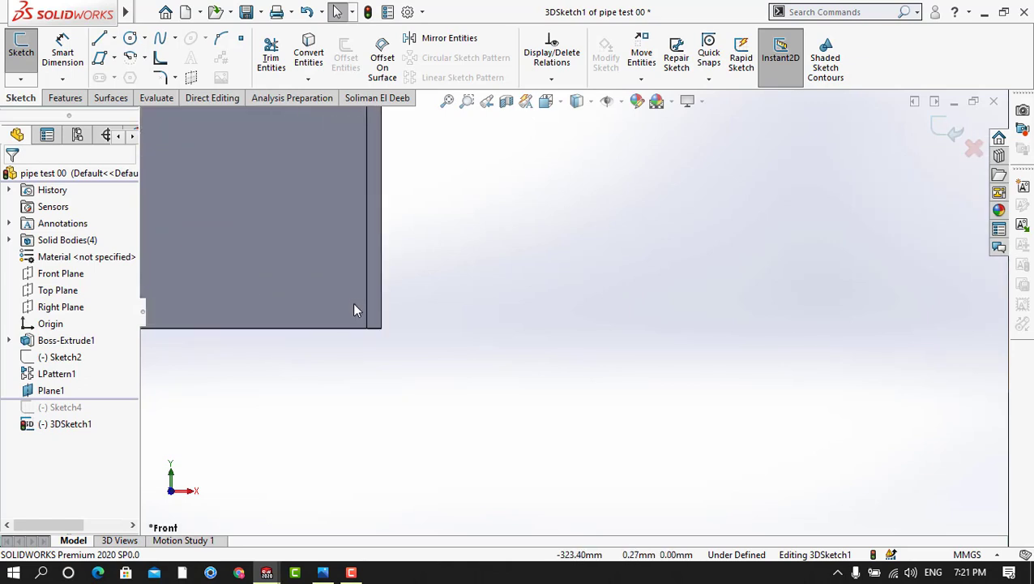
Place a second point on the left plate's facing corner and close the 3D sketch
click(240, 38)
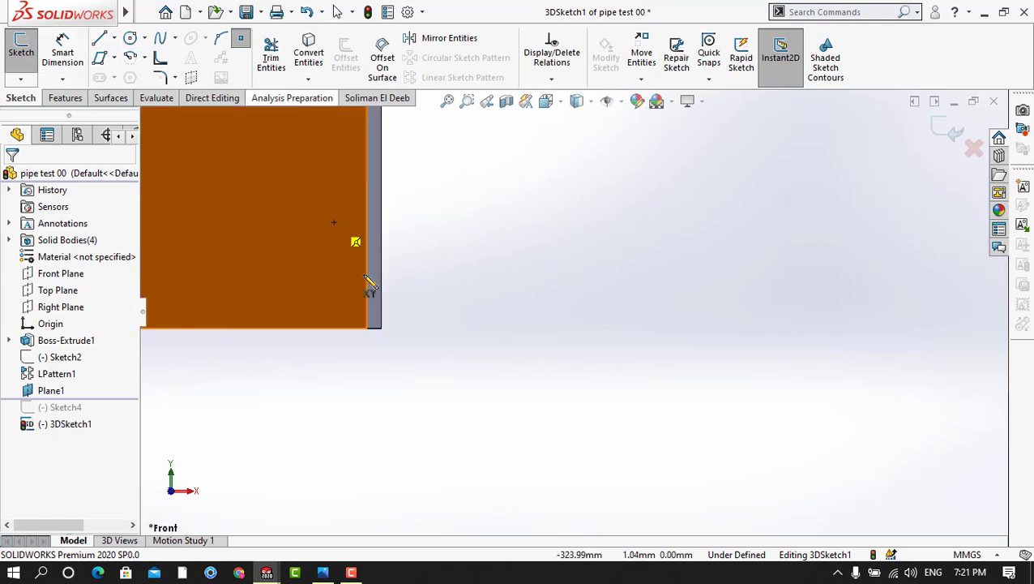
click(383, 329)
right_click(427, 312)
click(434, 319)
scroll(542, 337, up, 1)
scroll(655, 353, up, 1)
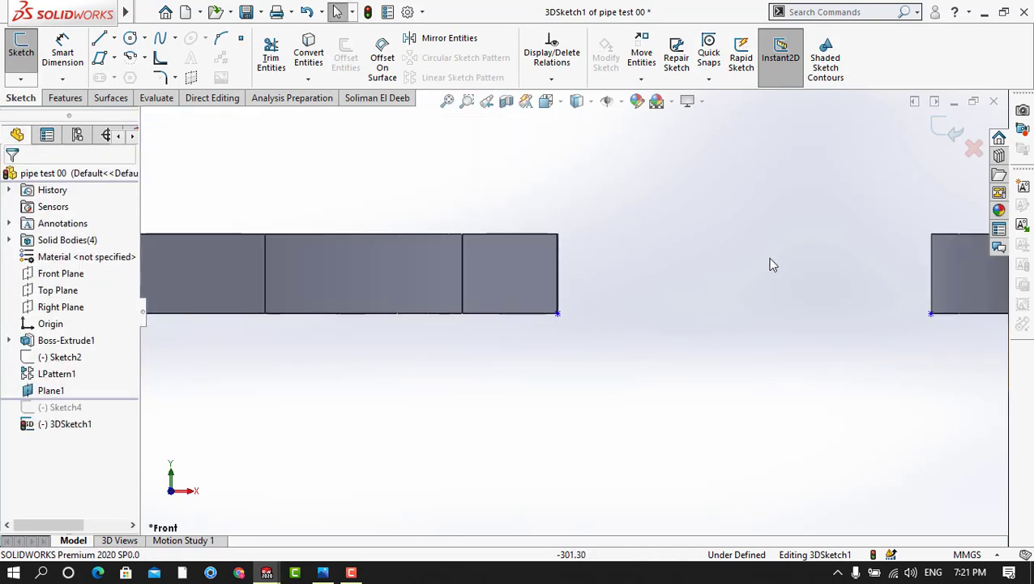
click(944, 130)
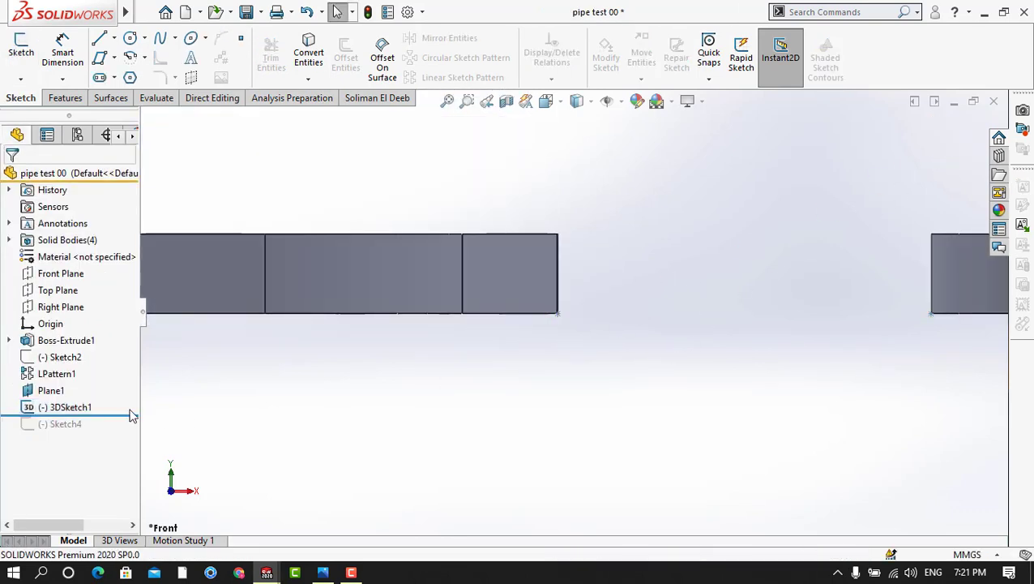
Roll forward, edit Sketch4 and delete the Coincident relation pinning the centreline's left end
drag(120, 414, 120, 431)
click(65, 423)
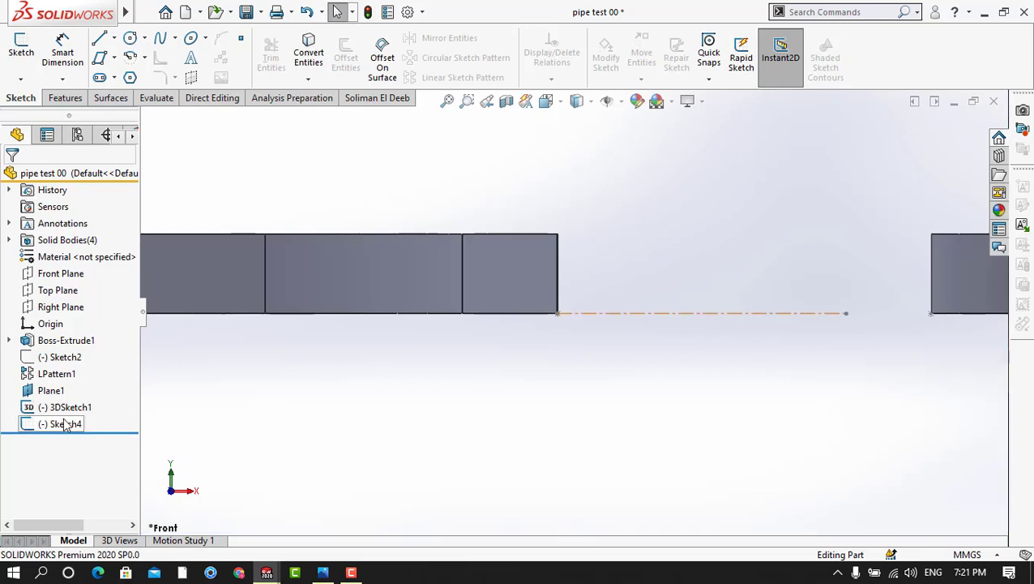
click(77, 373)
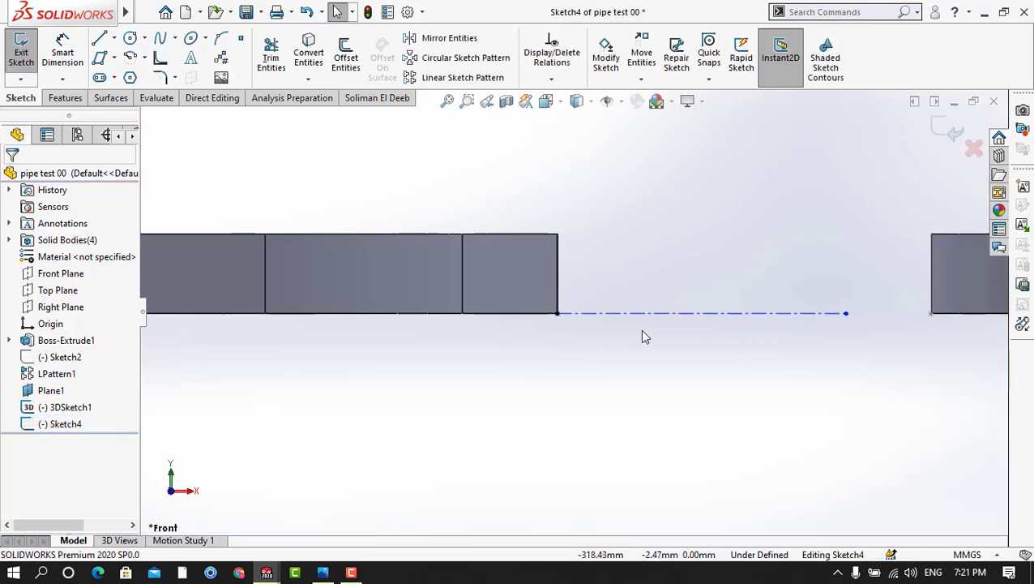
drag(559, 319, 607, 358)
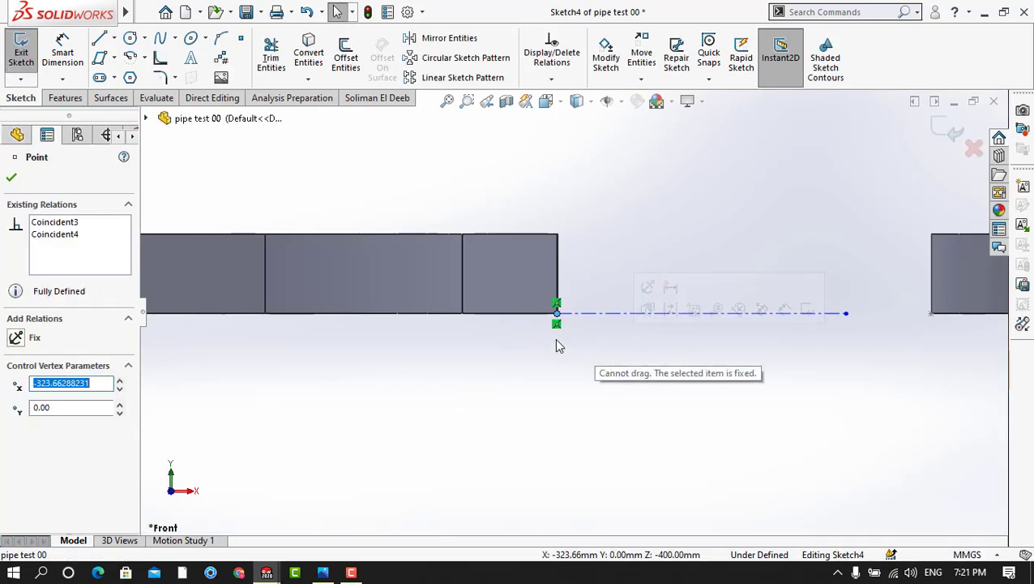
right_click(557, 325)
click(568, 524)
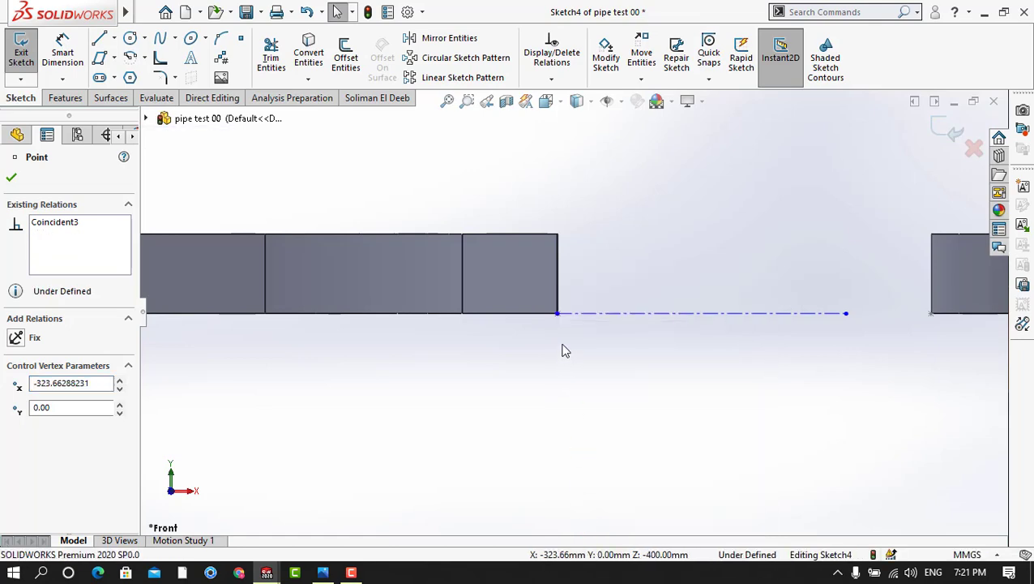
click(658, 327)
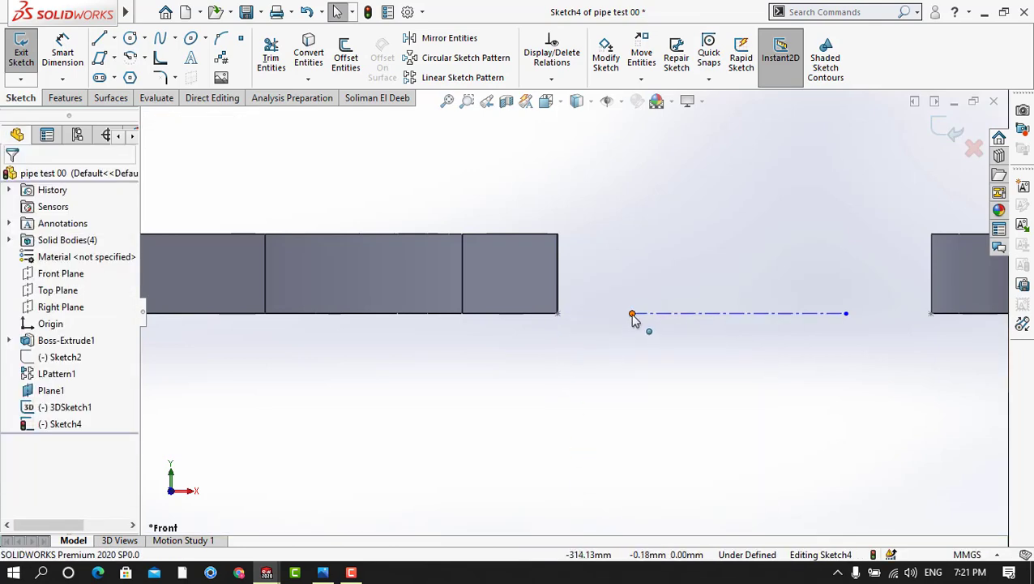
Make the centreline's left and right endpoints coincident with the facing plate corners
click(633, 314)
ctrl+click(558, 314)
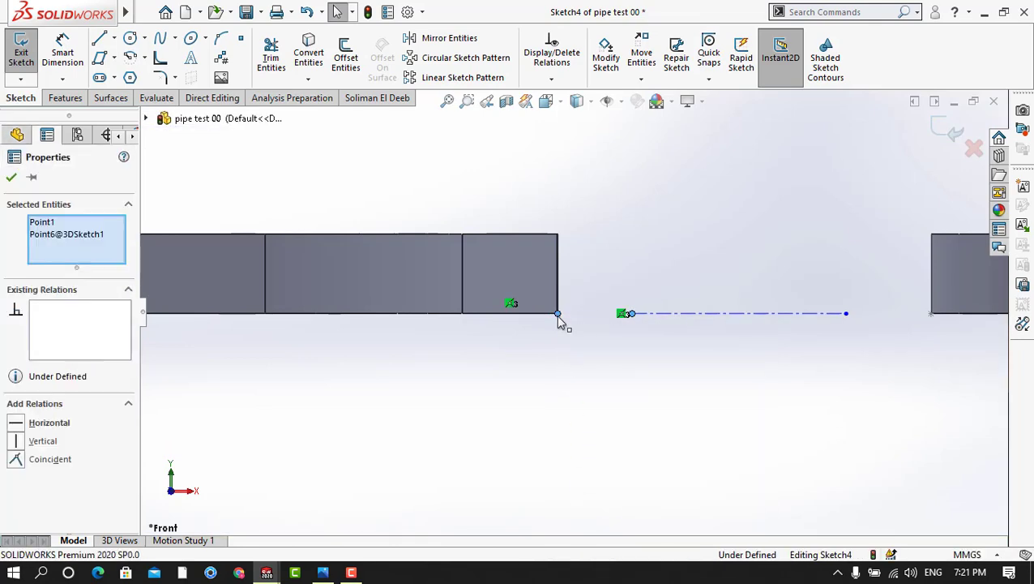
click(644, 270)
click(753, 339)
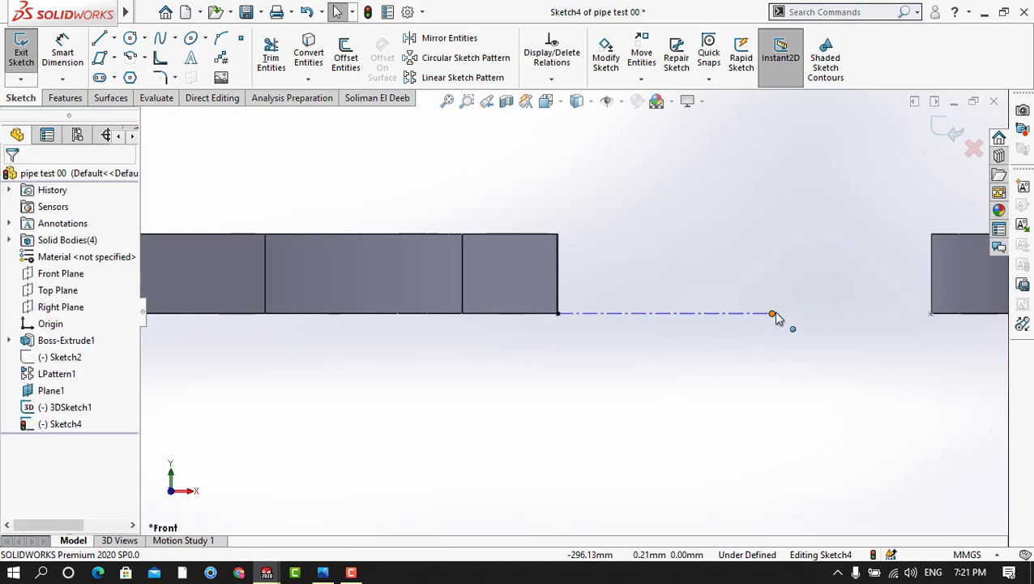
click(774, 314)
ctrl+click(932, 315)
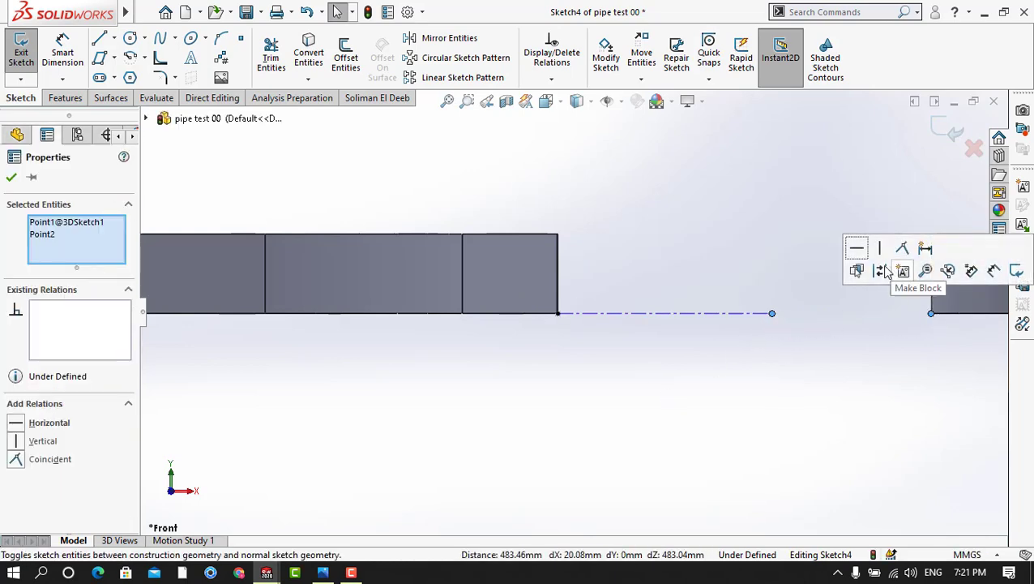
click(903, 248)
click(813, 354)
scroll(680, 253, up, 2)
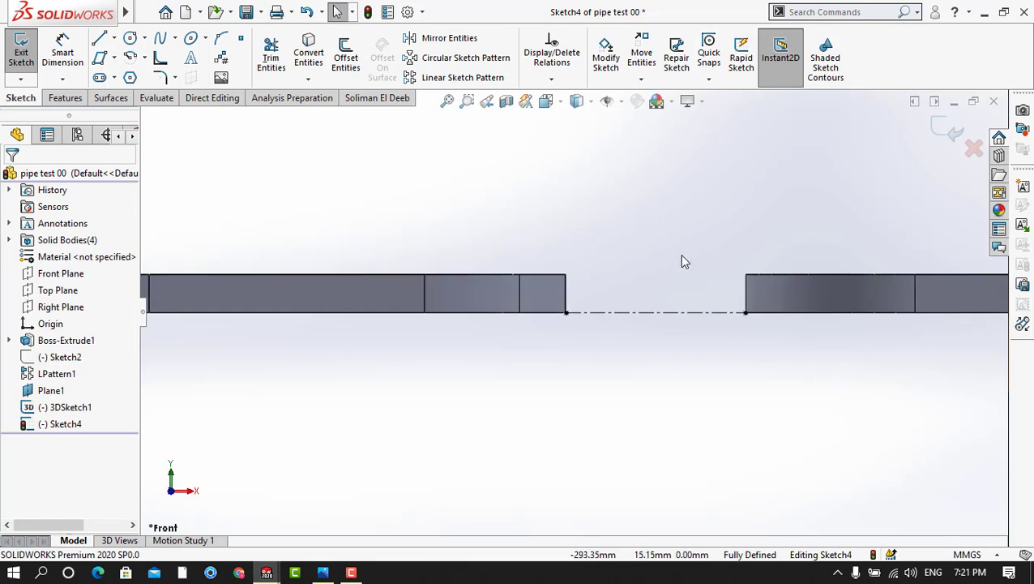
scroll(587, 177, up, 2)
key(f)
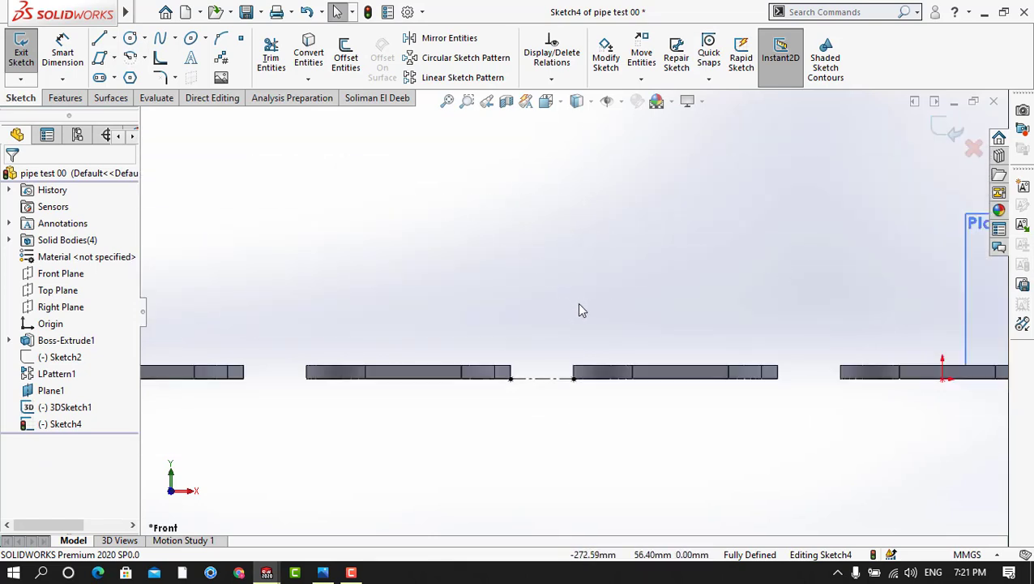
right_click(619, 223)
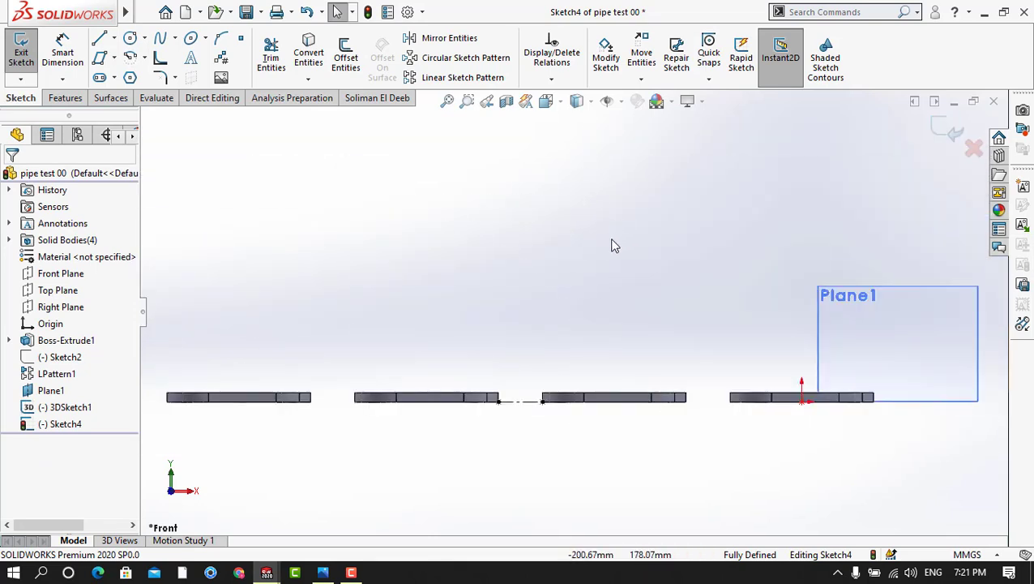
right_drag(612, 243, 594, 244)
Draw a vertical construction line about 432 mm long rising from the centreline
scroll(531, 406, down, 3)
key(l)
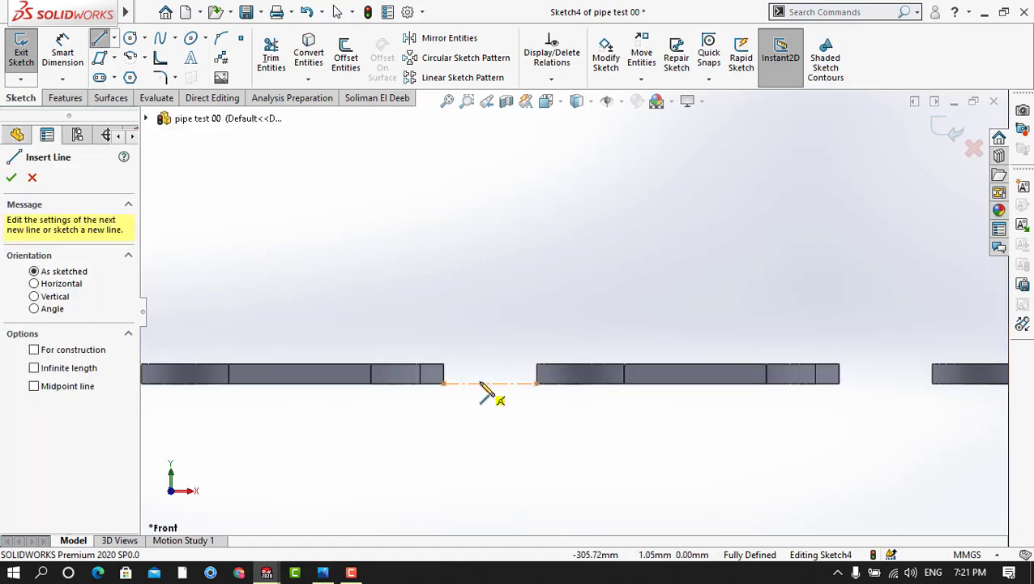
click(488, 382)
scroll(501, 150, up, 2)
scroll(526, 173, up, 2)
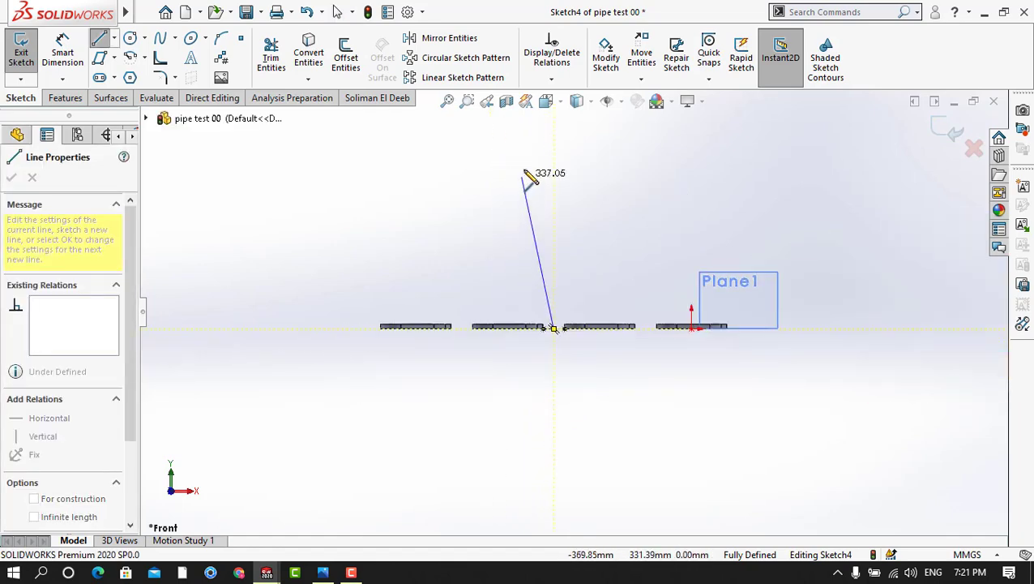
click(554, 130)
key(Escape)
drag(670, 172, 469, 294)
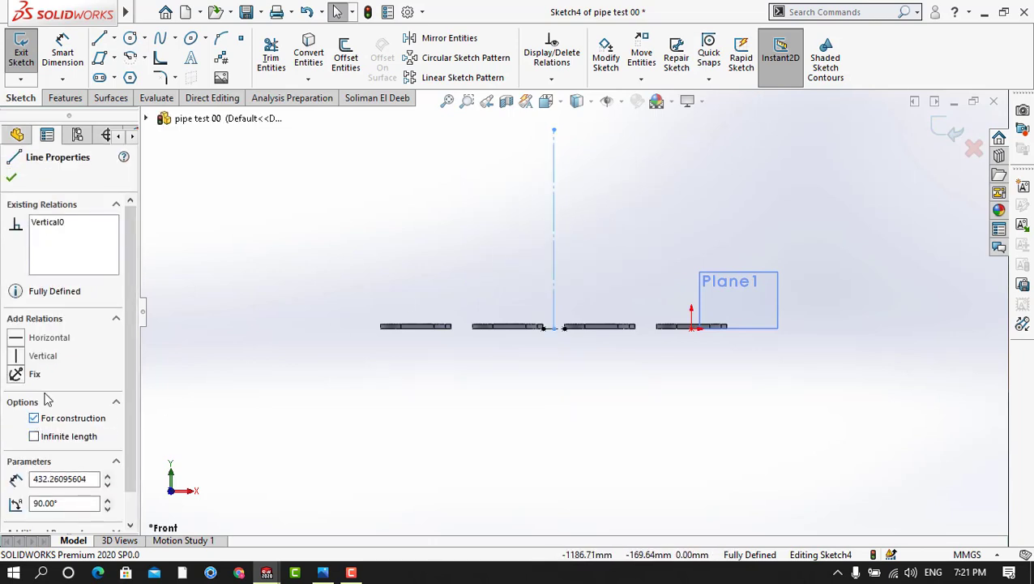
click(11, 177)
mouse_move(611, 260)
middle_down()
mouse_move(589, 275)
mouse_move(589, 316)
mouse_move(605, 249)
mouse_move(582, 288)
mouse_move(619, 307)
mouse_move(623, 294)
mouse_move(640, 300)
mouse_move(442, 305)
middle_up()
scroll(625, 307, up, 3)
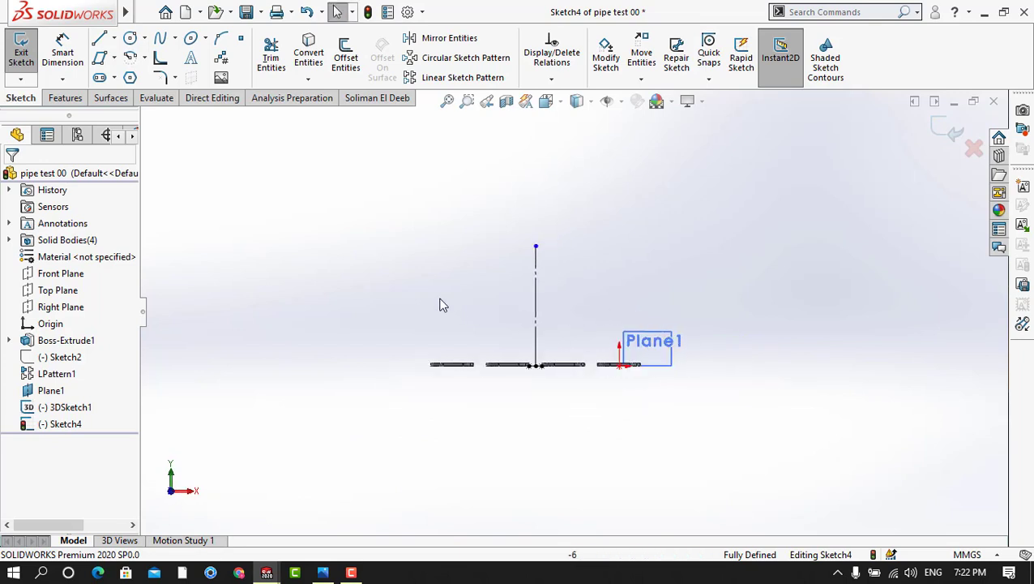
click(128, 79)
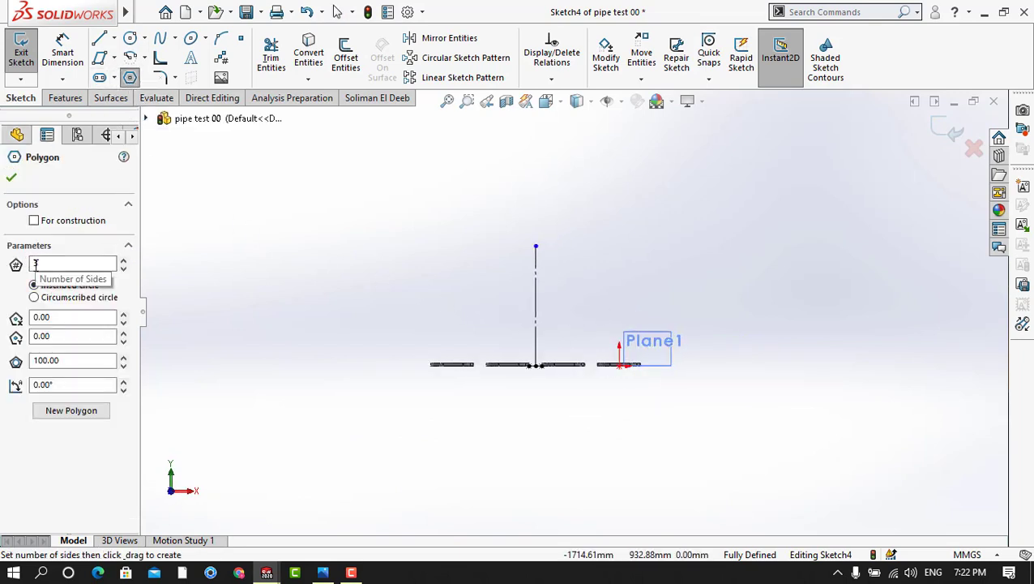
Draw a 3-sided polygon centred on the vertical line, apex aligned with the line's top
scroll(577, 311, down, 1)
scroll(551, 292, down, 2)
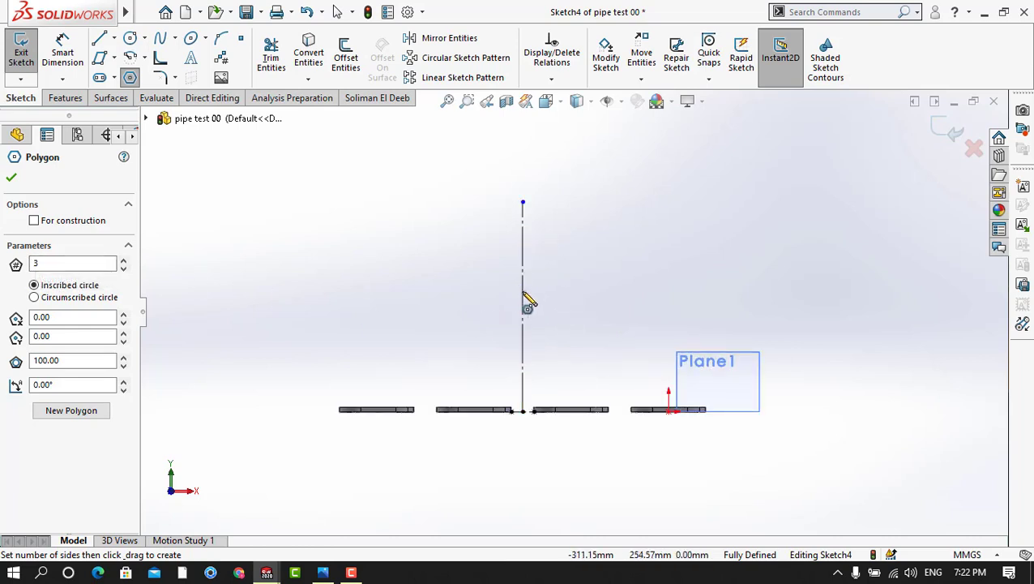
drag(522, 288, 536, 227)
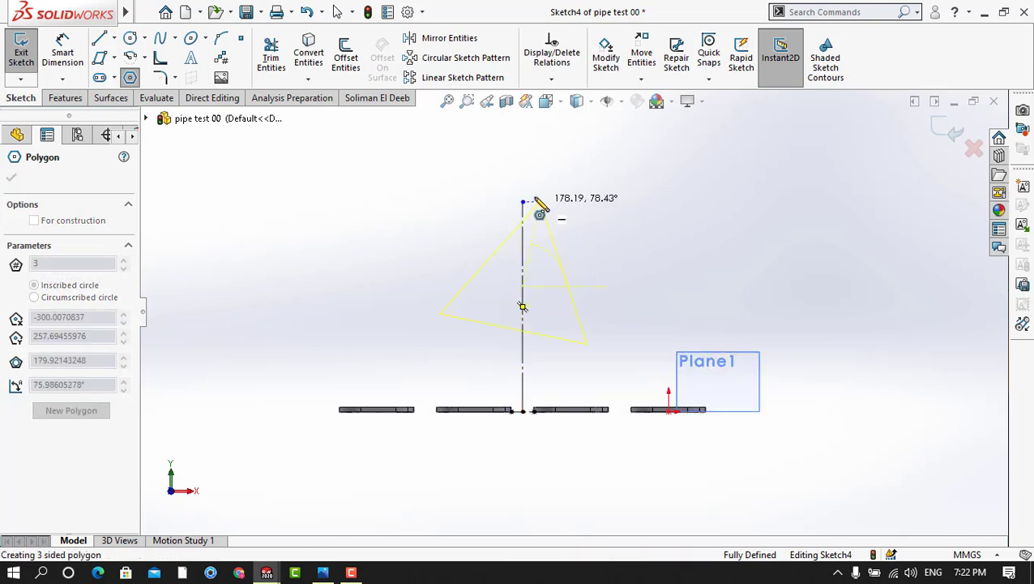
click(523, 152)
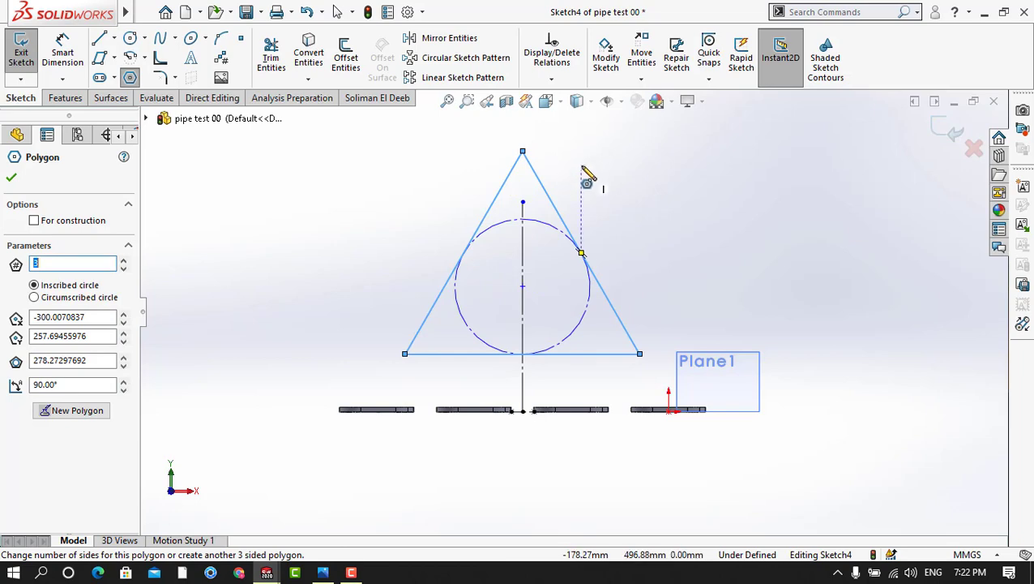
right_click(582, 170)
click(604, 168)
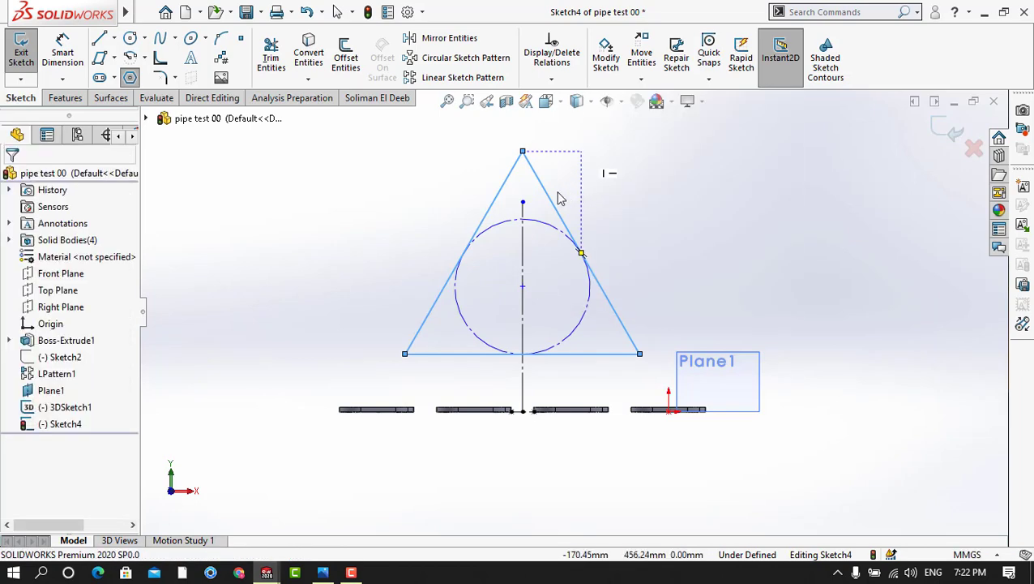
click(523, 154)
ctrl+click(533, 276)
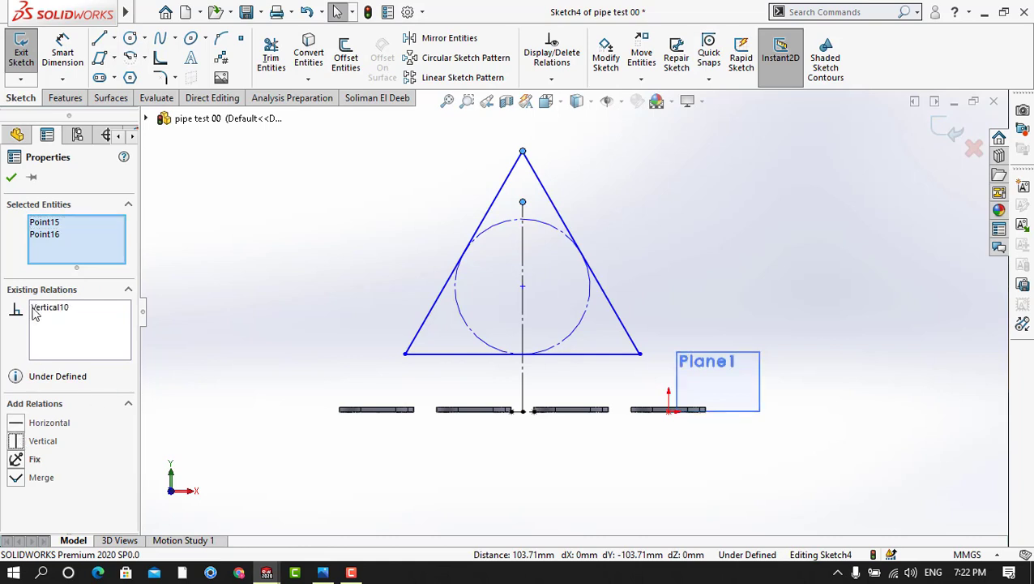
click(11, 180)
Dimension the triangle's right side with Smart Dimension, entering 120 mm
right_click(715, 278)
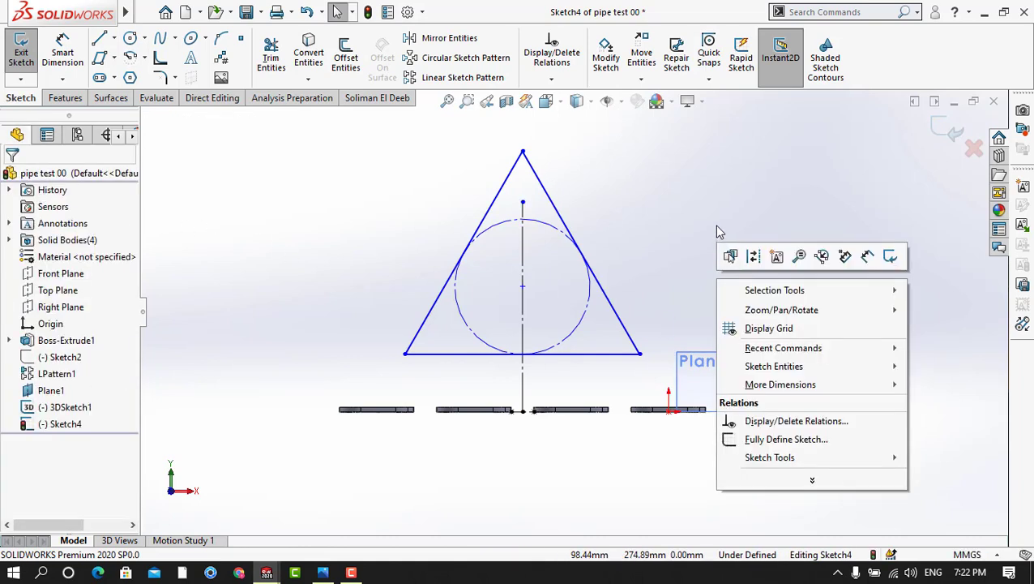
right_drag(662, 306, 665, 215)
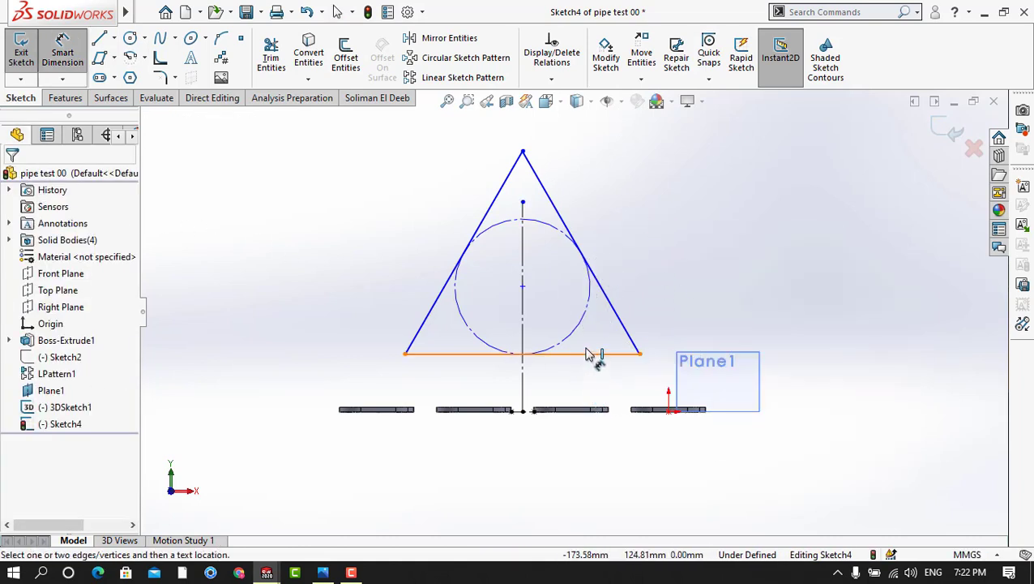
click(614, 300)
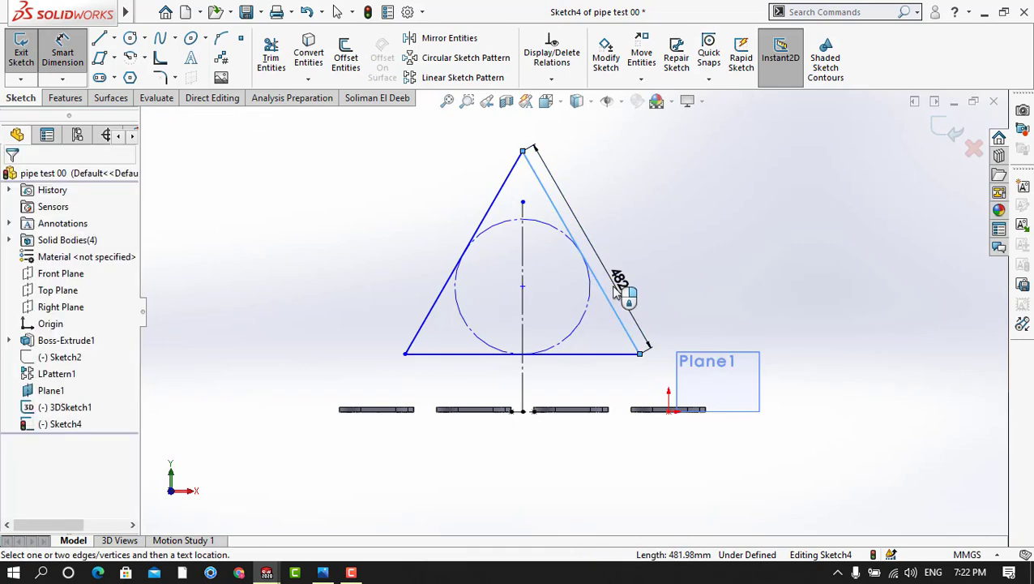
click(614, 300)
text(120)
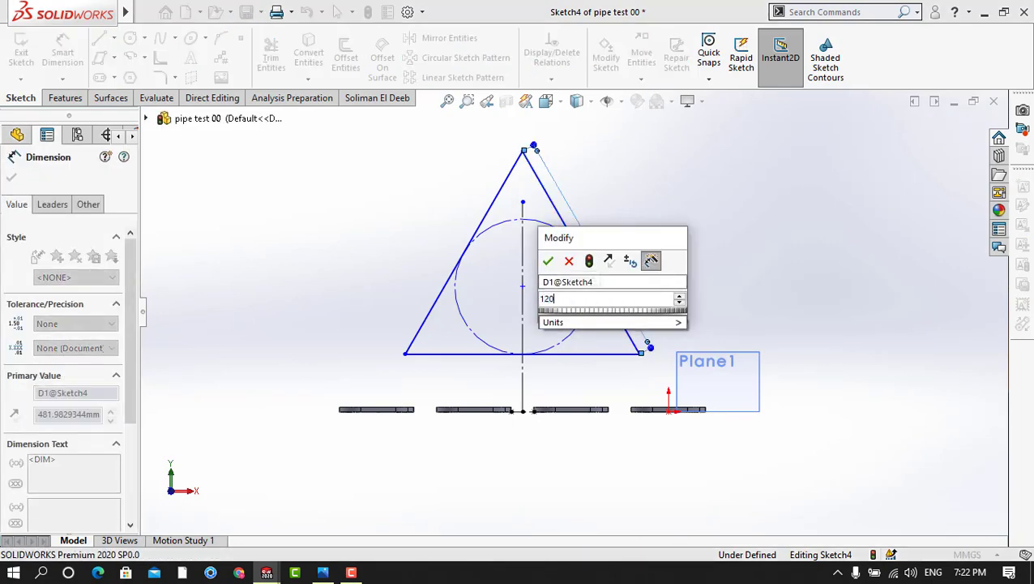
key(Return)
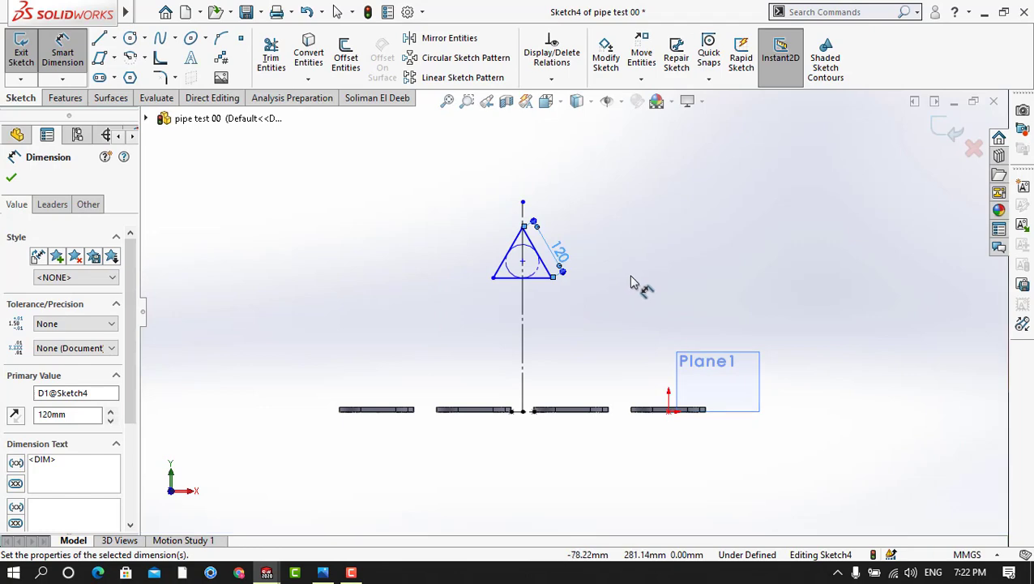
Re-edit the triangle side length dimension, changing it to 180 mm
middle_drag(631, 279, 640, 266)
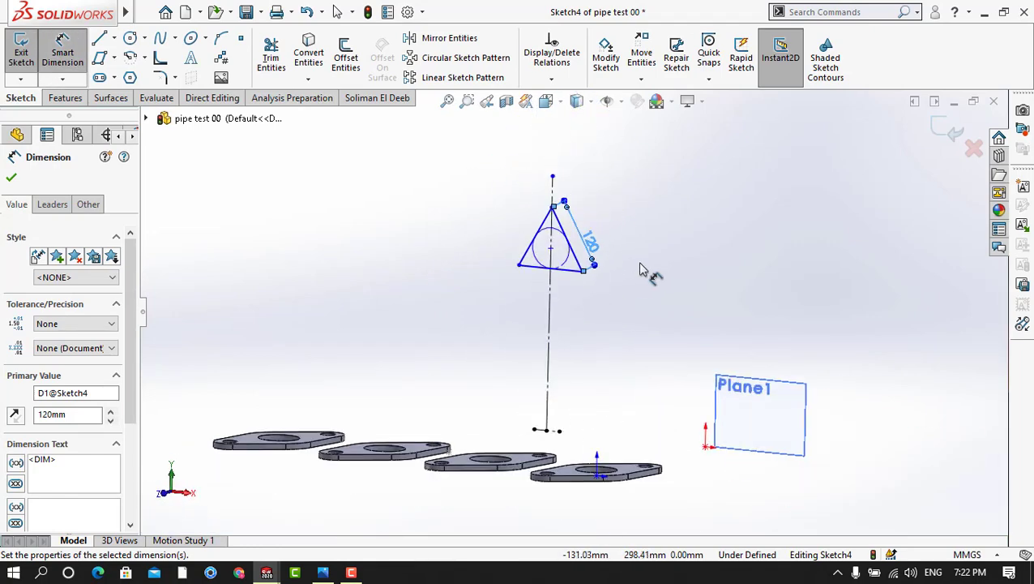
double_click(594, 247)
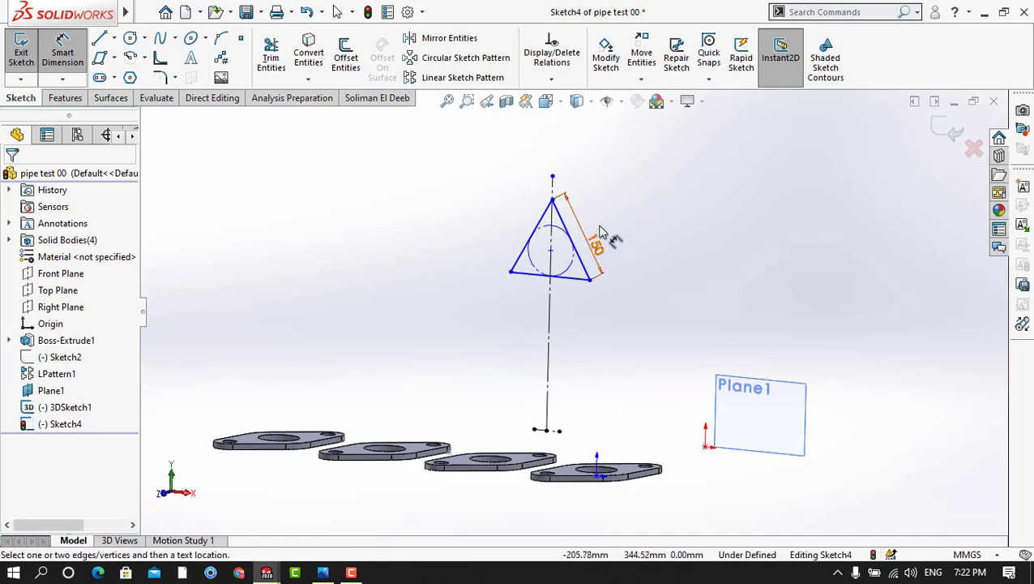
scroll(616, 279, down, 3)
scroll(560, 341, up, 4)
mouse_move(559, 341)
middle_down()
mouse_move(535, 359)
mouse_move(531, 423)
mouse_move(566, 300)
mouse_move(538, 363)
mouse_move(554, 388)
mouse_move(522, 403)
mouse_move(553, 429)
mouse_move(532, 390)
mouse_move(607, 316)
mouse_move(577, 346)
mouse_move(566, 422)
mouse_move(554, 381)
mouse_move(548, 397)
mouse_move(600, 293)
mouse_move(596, 277)
middle_up()
scroll(565, 284, down, 3)
scroll(606, 317, down, 2)
scroll(606, 316, down, 2)
scroll(595, 295, down, 3)
scroll(596, 295, up, 3)
scroll(600, 235, down, 3)
scroll(604, 237, up, 3)
scroll(596, 277, down, 2)
scroll(570, 386, down, 2)
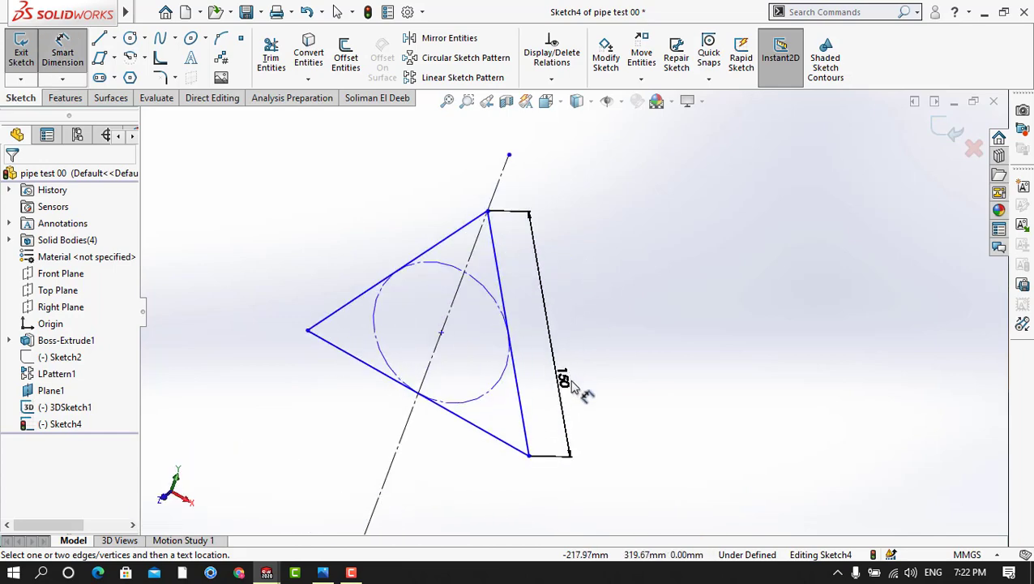
scroll(566, 392, down, 3)
click(543, 392)
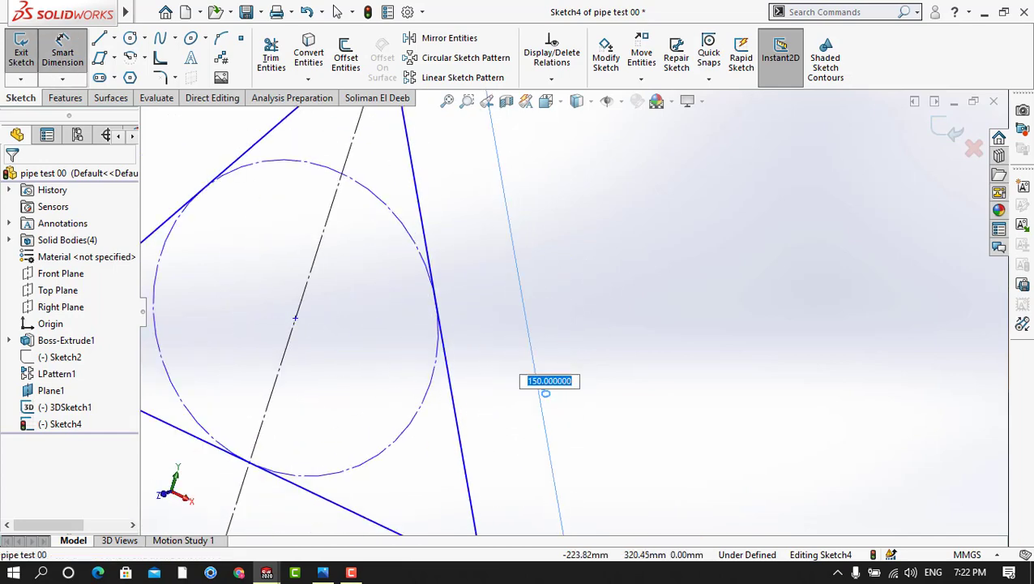
key(Return)
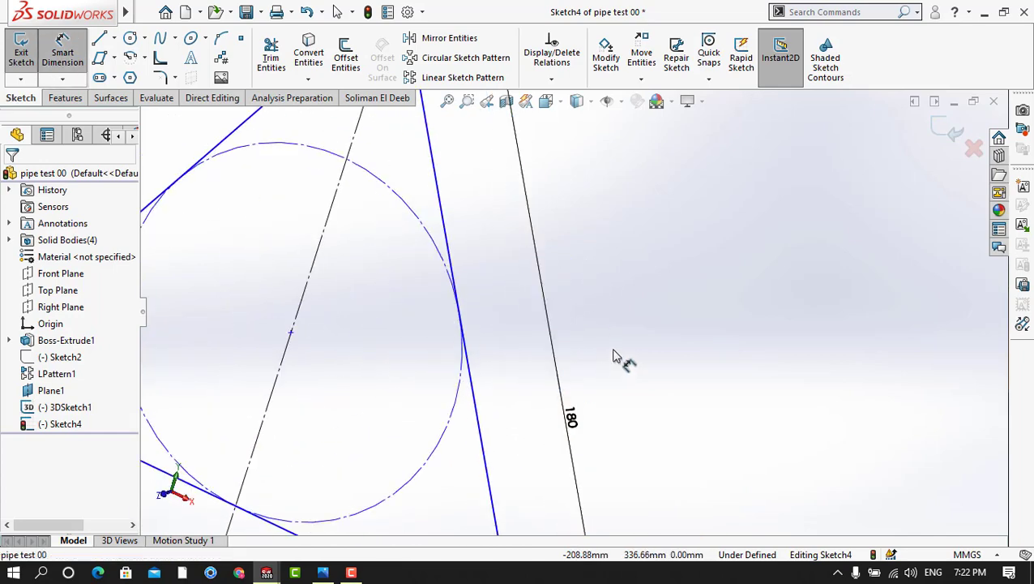
Change the triangle side length to the final 200 mm
scroll(620, 359, up, 3)
scroll(612, 365, up, 3)
mouse_move(611, 367)
middle_down()
mouse_move(582, 409)
mouse_move(686, 342)
mouse_move(604, 335)
middle_up()
scroll(464, 345, down, 2)
scroll(464, 345, down, 2)
scroll(438, 335, up, 3)
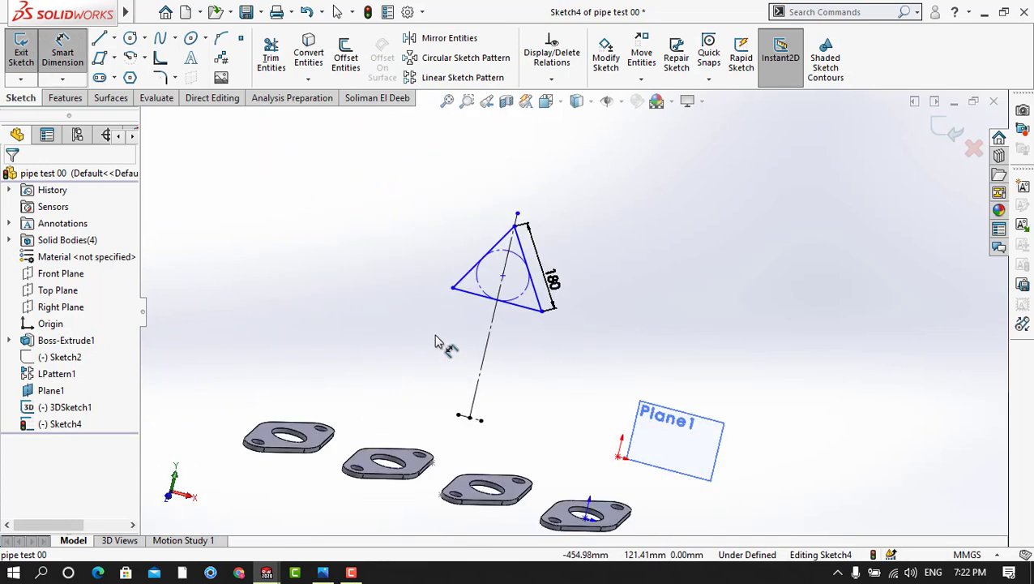
mouse_move(438, 342)
middle_down()
mouse_move(519, 353)
mouse_move(533, 380)
mouse_move(555, 346)
middle_up()
scroll(613, 284, down, 2)
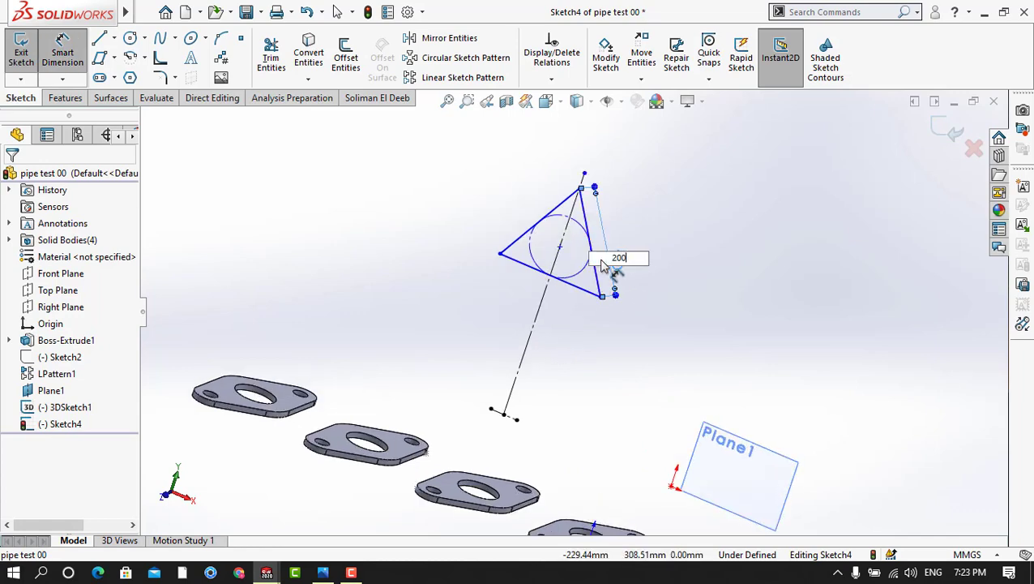
click(616, 264)
mouse_move(618, 289)
middle_down()
mouse_move(575, 329)
mouse_move(589, 342)
mouse_move(635, 268)
mouse_move(656, 292)
mouse_move(681, 280)
mouse_move(592, 311)
mouse_move(520, 385)
middle_up()
scroll(485, 388, up, 2)
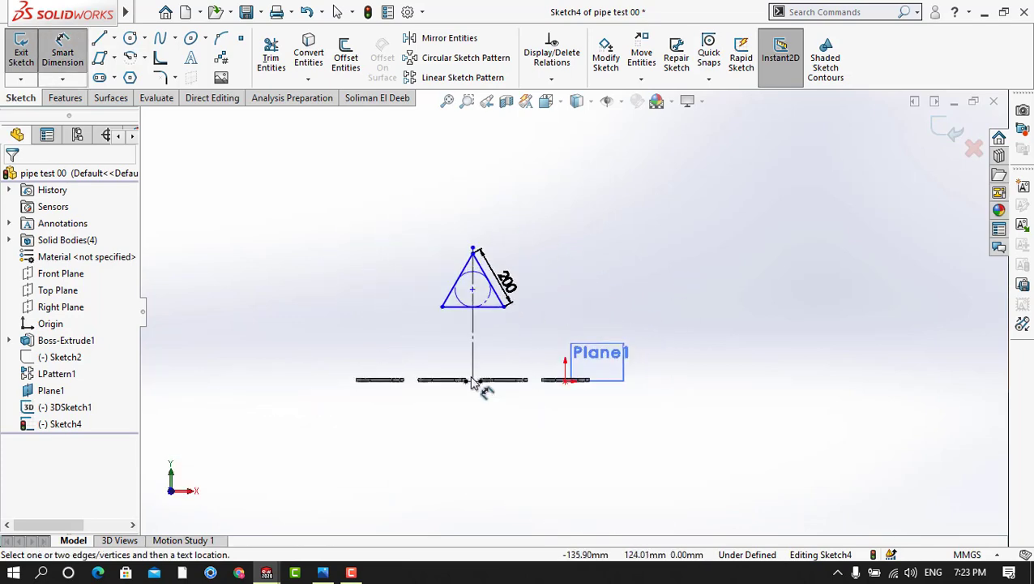
scroll(602, 367, down, 2)
scroll(603, 367, down, 2)
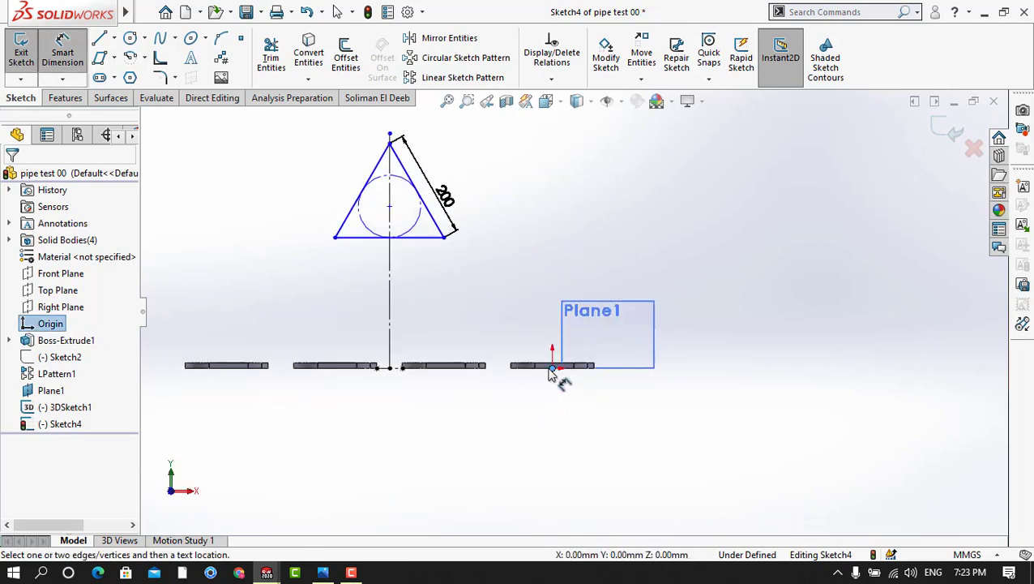
Dimension the triangle centre's height above the plates as 300 mm, then revise to 350 mm
click(389, 206)
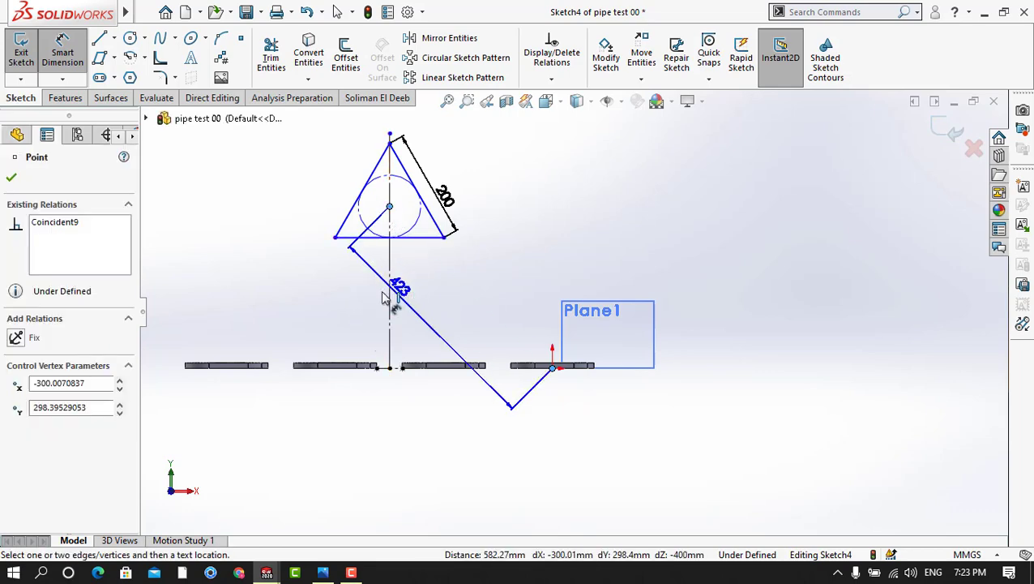
middle_drag(219, 289, 201, 293)
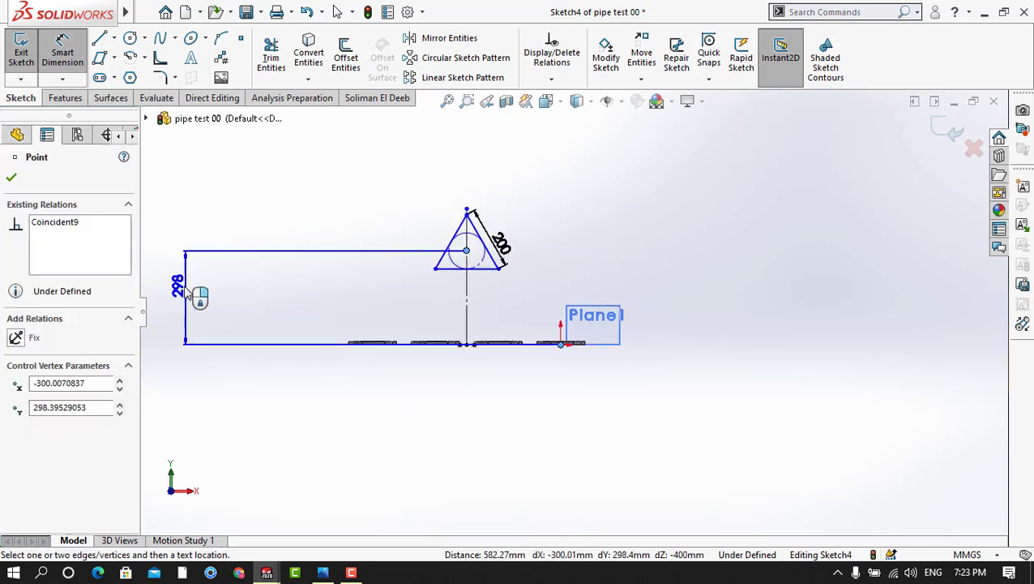
click(205, 285)
text(30)
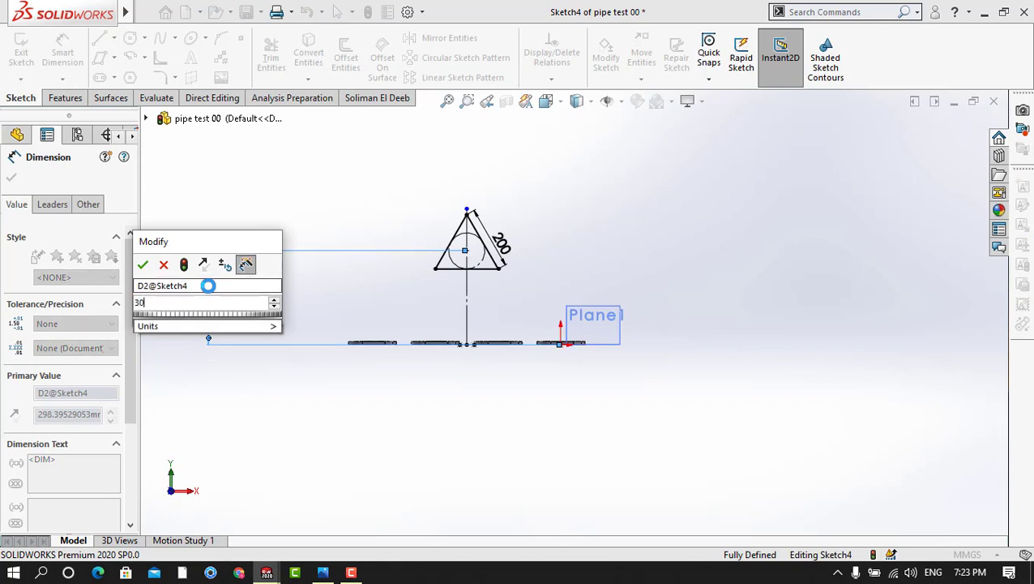
text(0)
key(Return)
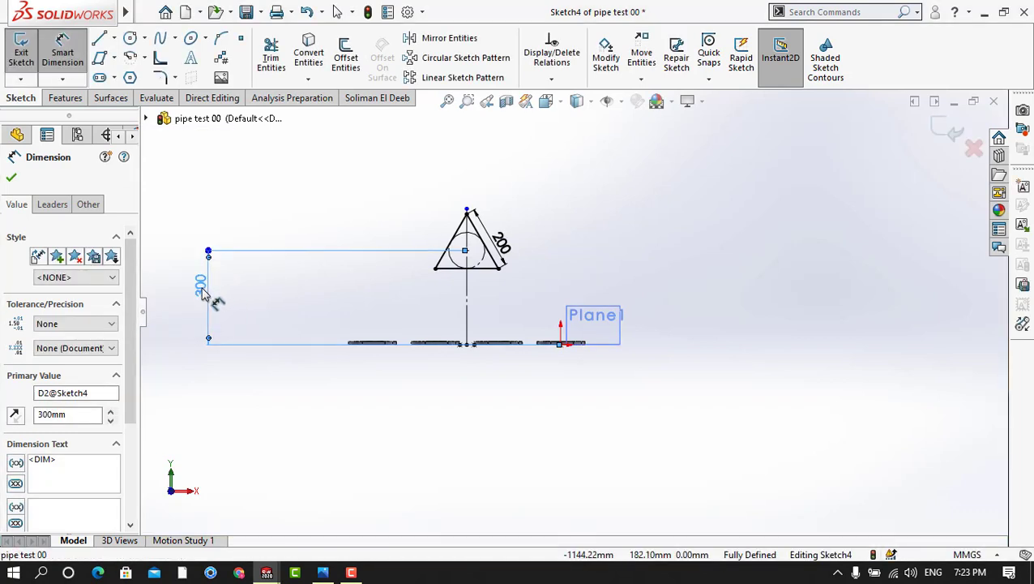
double_click(201, 286)
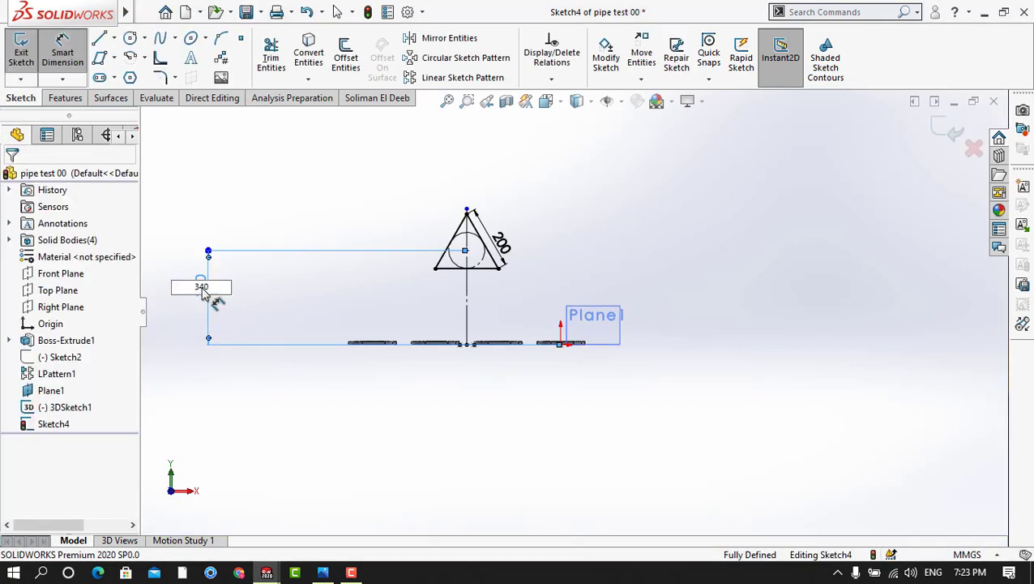
key(Return)
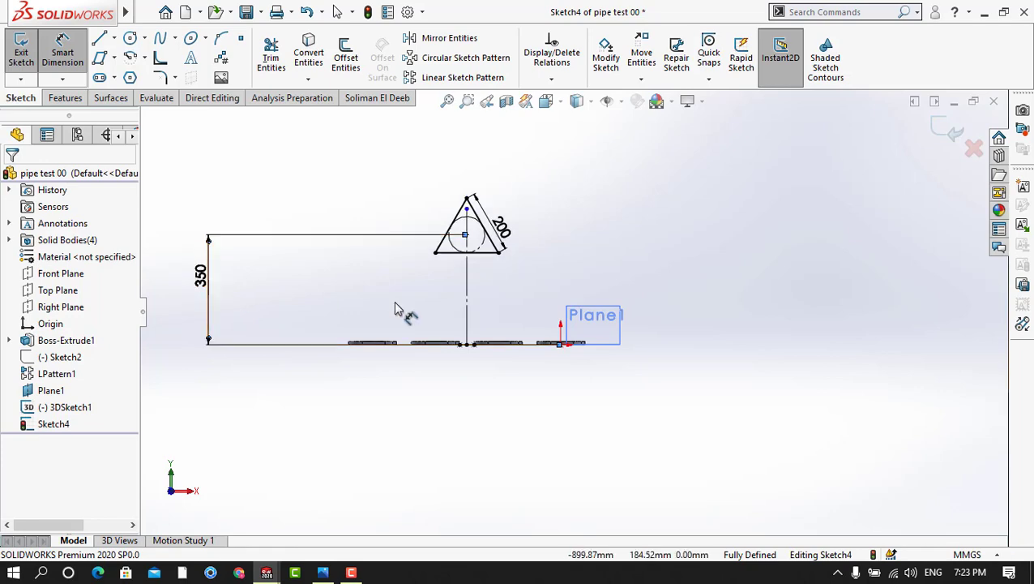
Leave dimensioning and inspect the fully defined sketch from an angled view
middle_drag(427, 291, 371, 342)
right_click(590, 221)
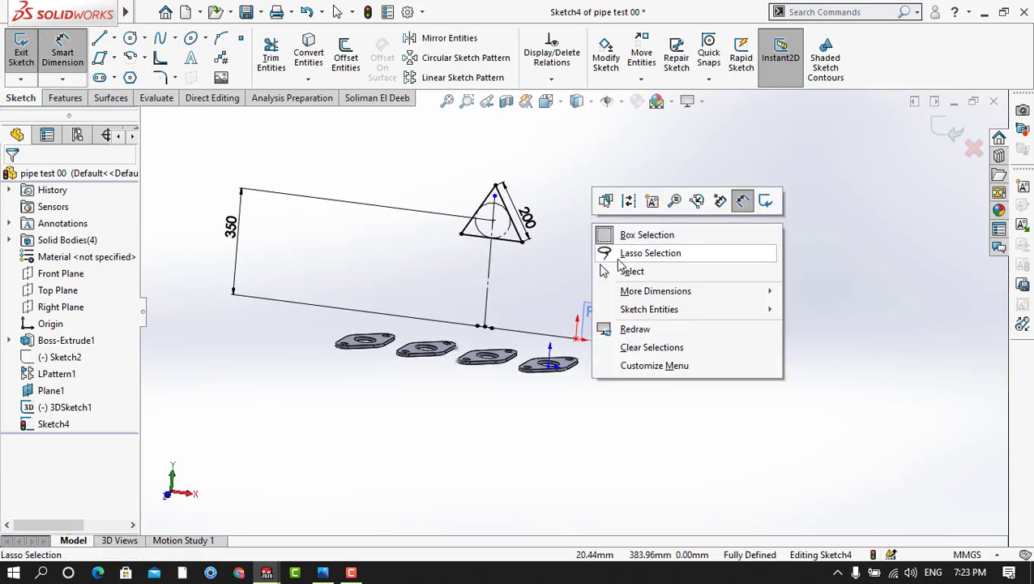
click(620, 270)
click(501, 180)
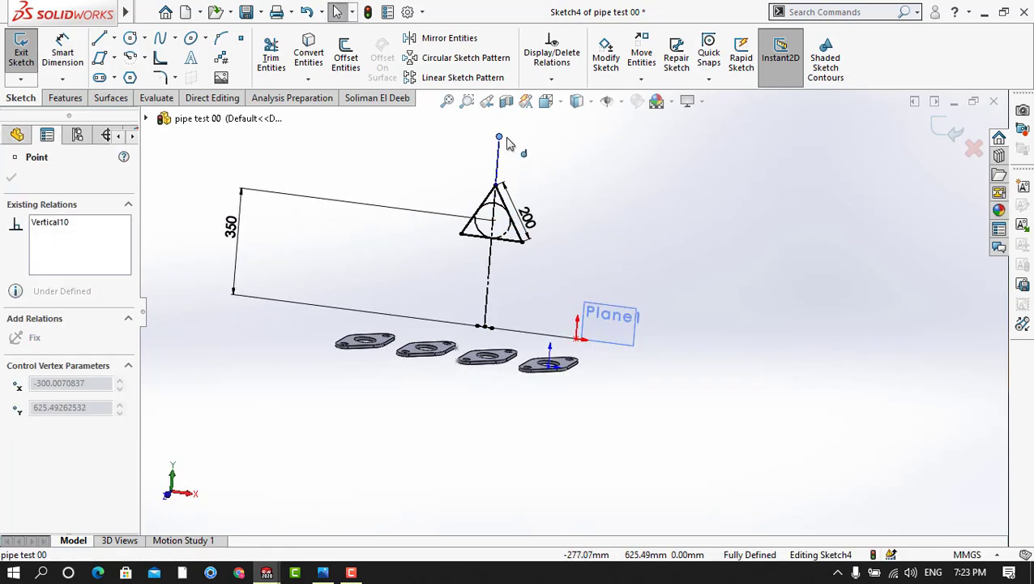
click(550, 203)
scroll(540, 227, down, 3)
scroll(480, 206, down, 1)
scroll(454, 191, down, 2)
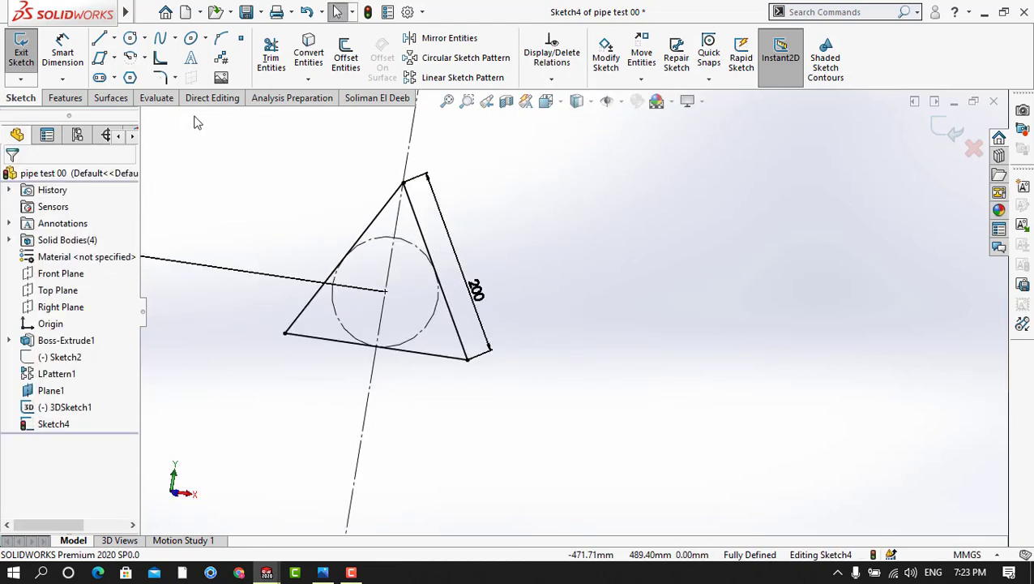
Fillet the triangle's top, bottom-right and bottom-left corners with 10 mm radius
click(161, 78)
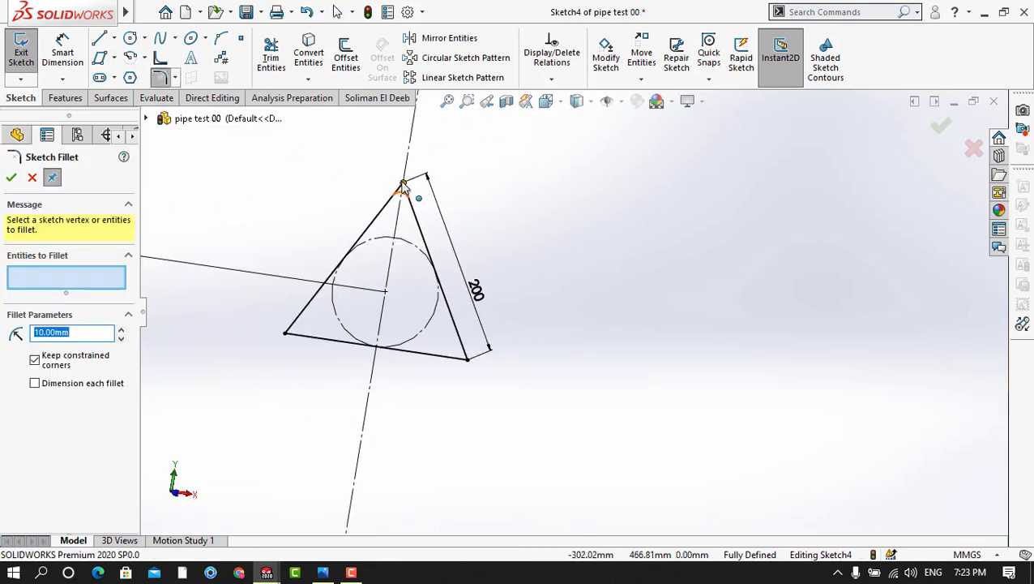
click(403, 185)
click(466, 355)
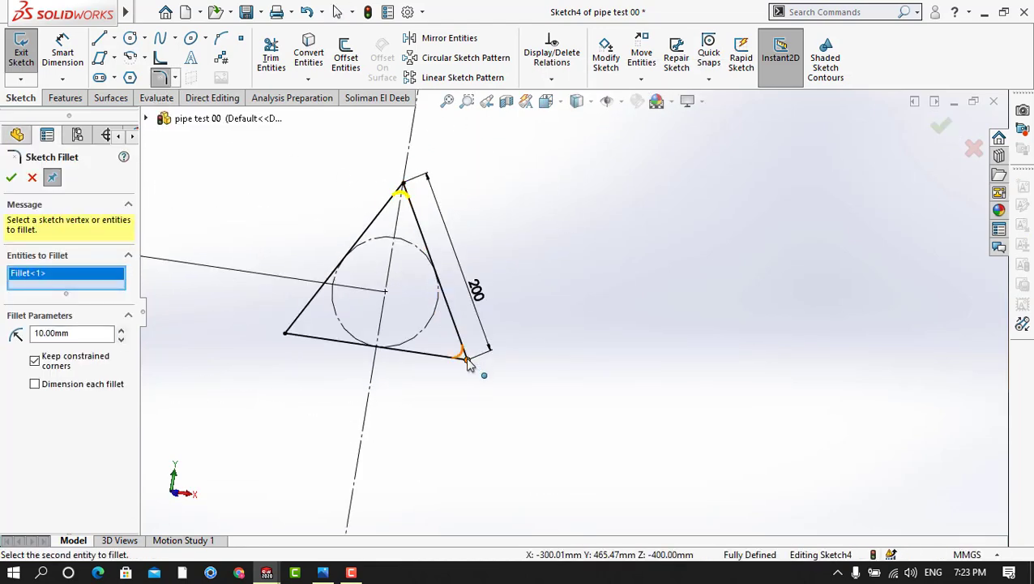
click(288, 335)
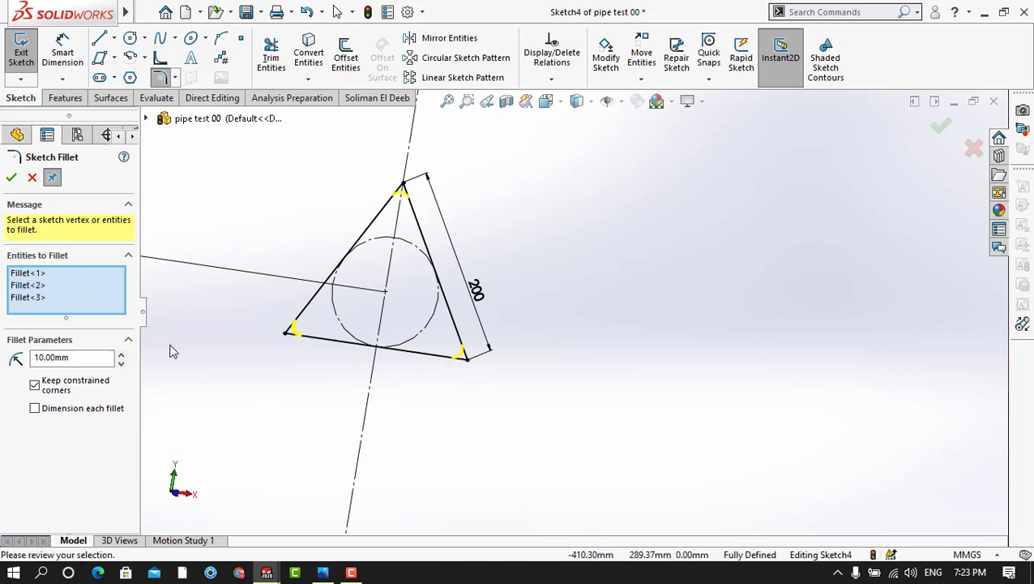
click(12, 178)
scroll(252, 231, up, 3)
scroll(601, 284, down, 3)
scroll(760, 366, down, 3)
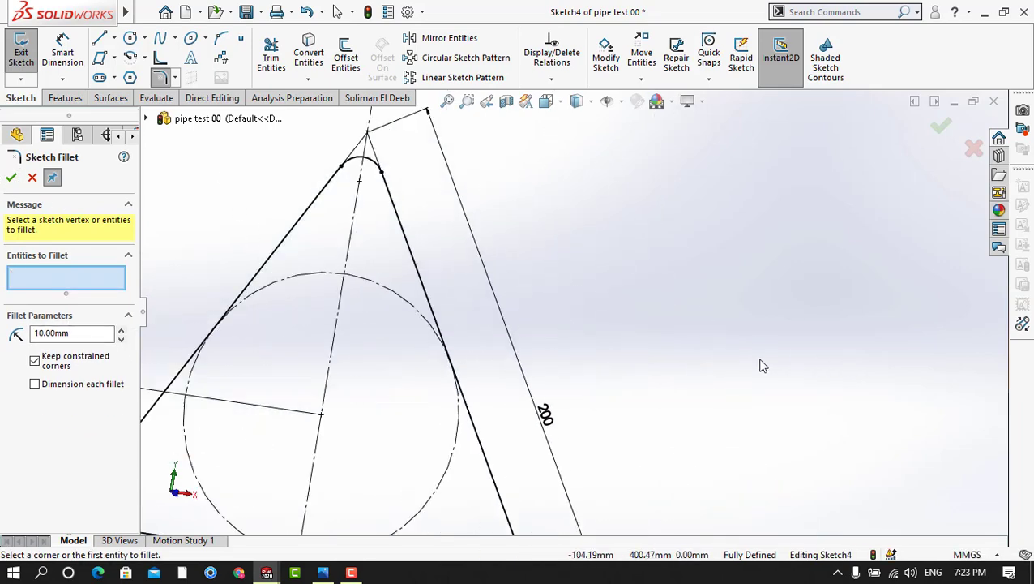
scroll(568, 316, up, 3)
scroll(529, 261, up, 2)
Draw small hole circles in the three triangle corners and a bore circle at the centre
click(132, 38)
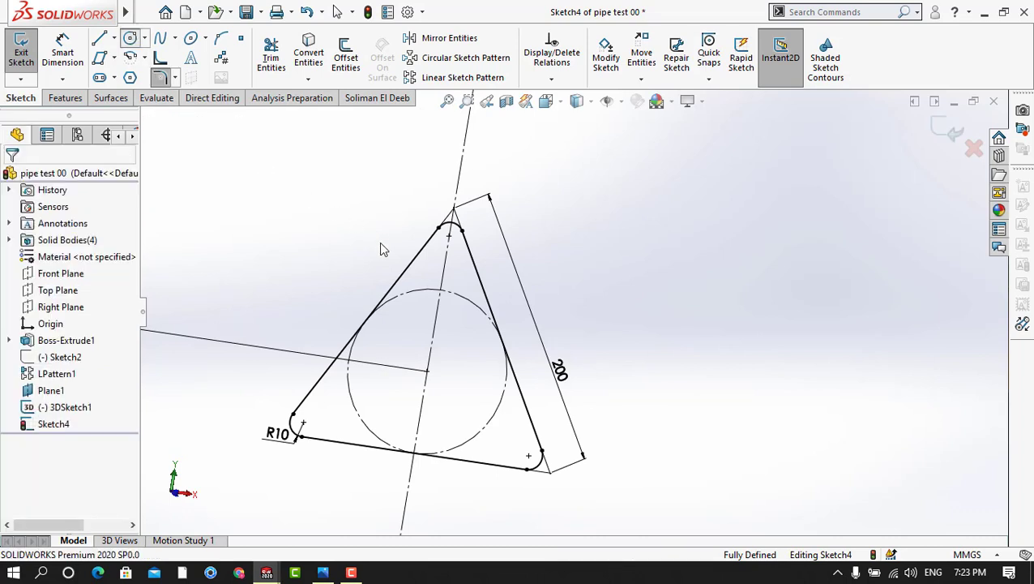
click(455, 250)
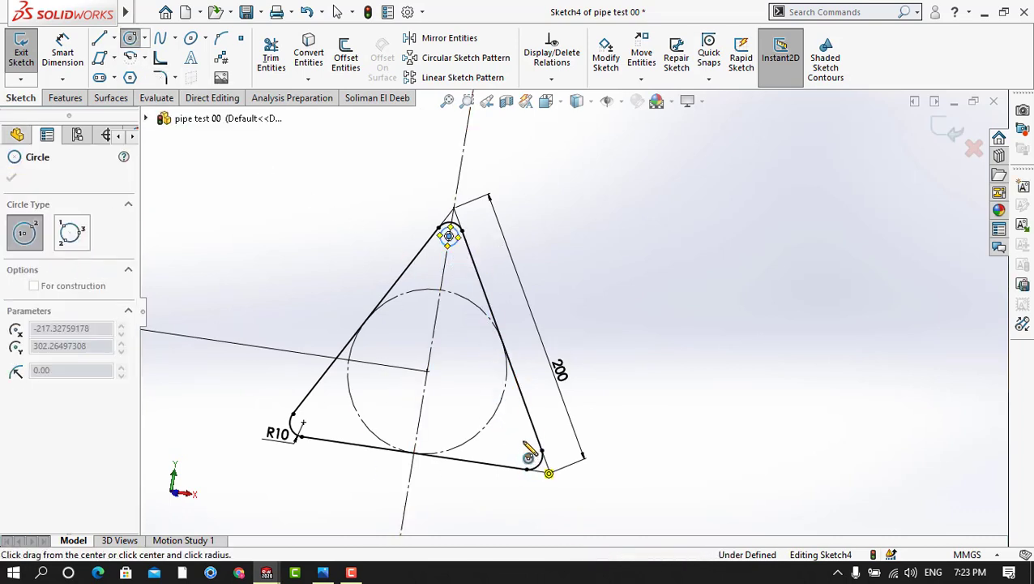
click(519, 459)
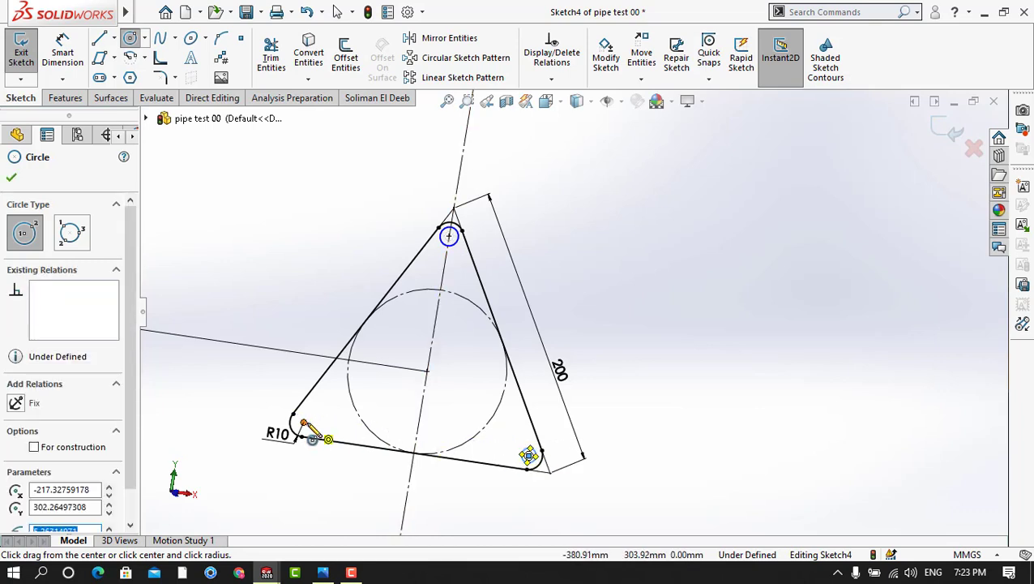
click(303, 422)
click(313, 417)
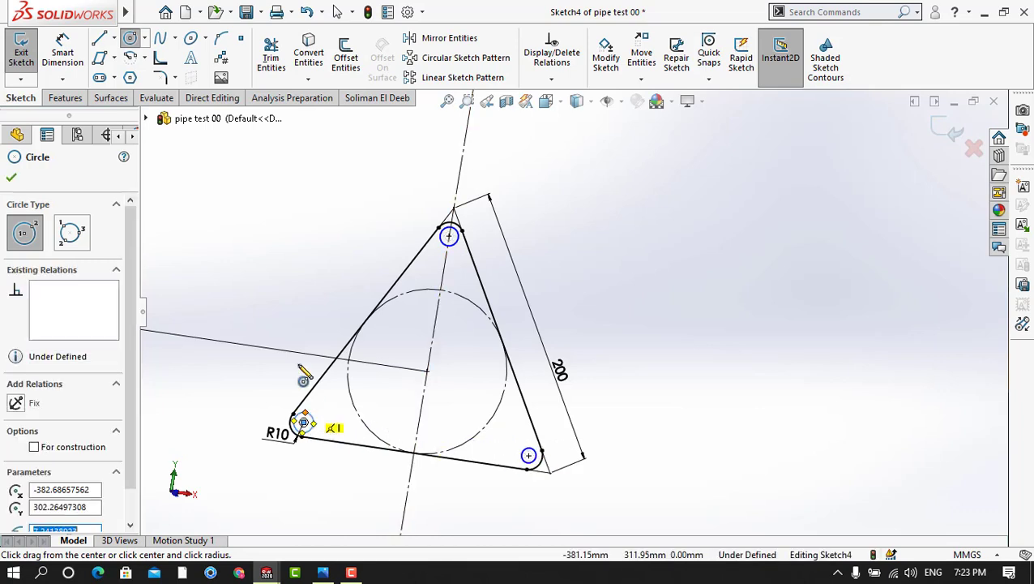
click(427, 371)
click(463, 339)
Exit the Circle tool and zoom in on the flange sketch
right_click(324, 221)
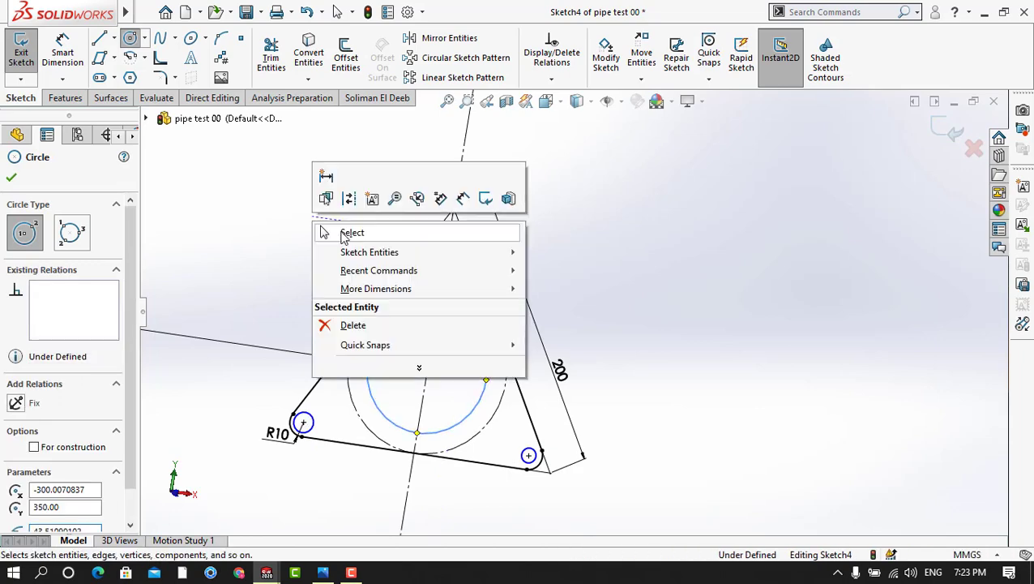
click(344, 233)
right_click(626, 255)
key(Escape)
scroll(470, 258, down, 2)
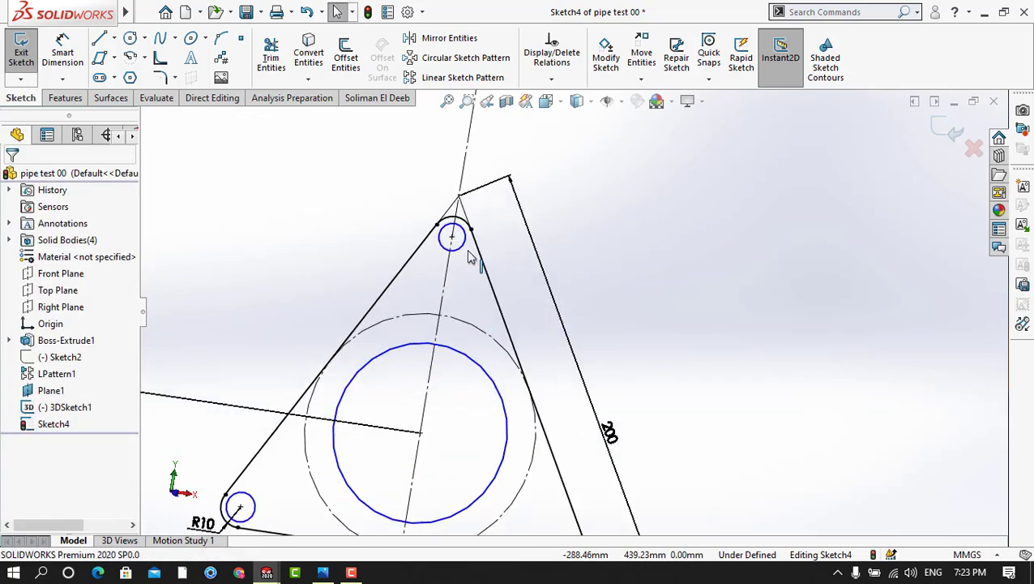
scroll(483, 260, down, 2)
Select the top, lower-left and lower-right corner circles together, then clear the selection
click(477, 250)
scroll(488, 337, up, 5)
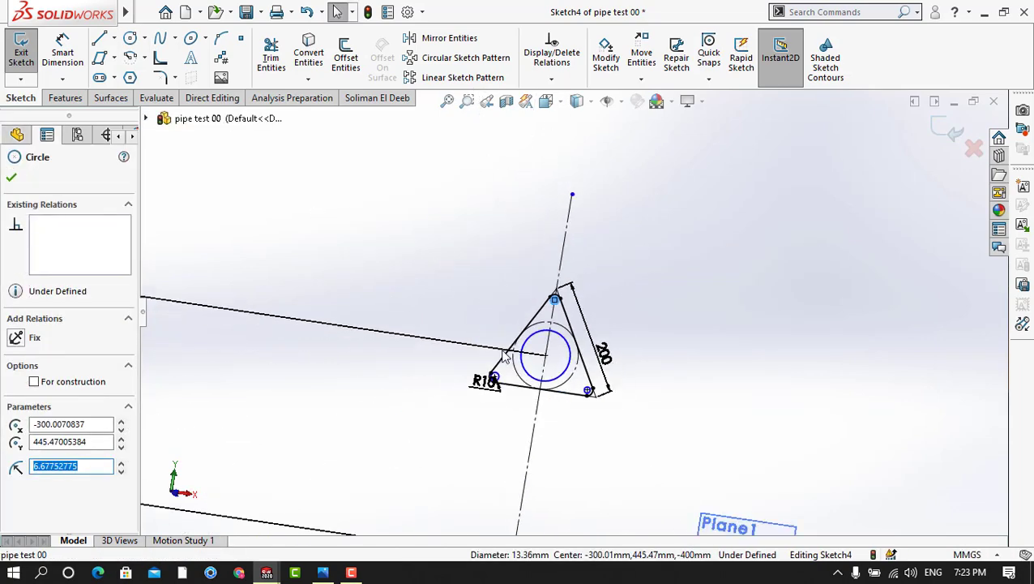
scroll(474, 401, down, 4)
scroll(519, 377, down, 3)
ctrl+click(589, 342)
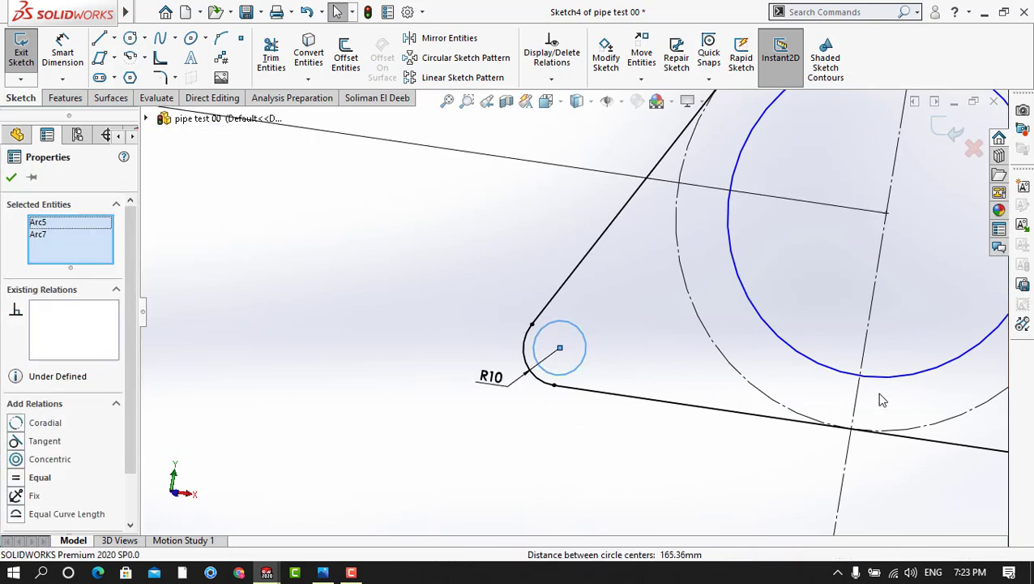
scroll(882, 400, up, 2)
scroll(884, 400, down, 2)
ctrl+click(717, 299)
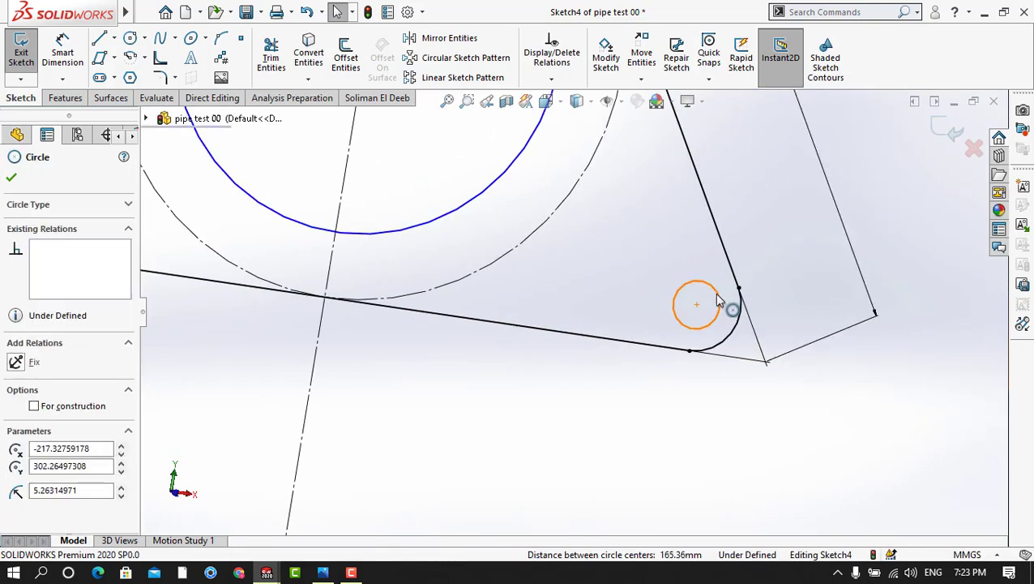
scroll(704, 357, up, 3)
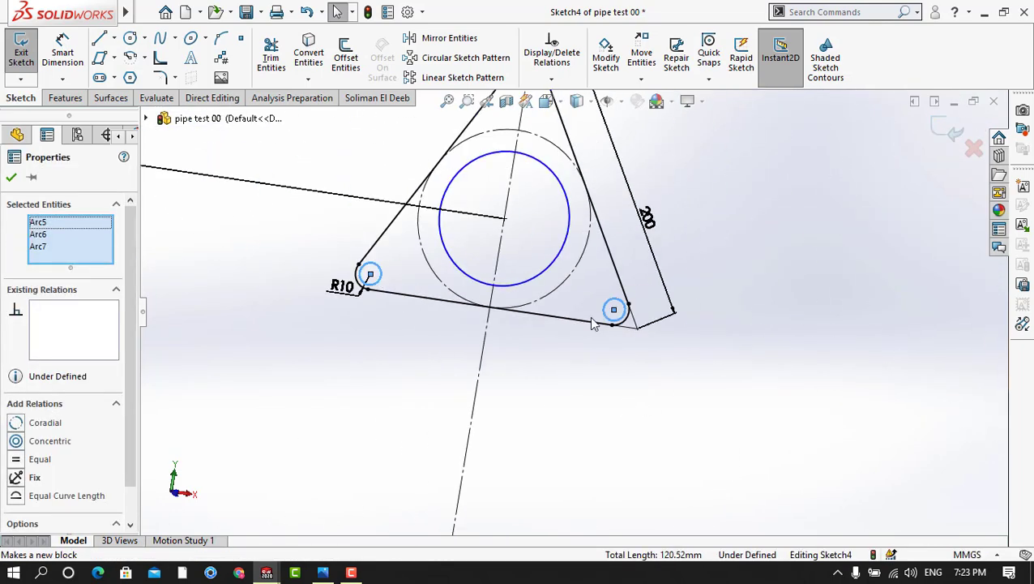
scroll(589, 316, up, 2)
click(735, 189)
Zoom to the lower-left corner and start Smart Dimension with a mouse gesture
scroll(715, 288, down, 2)
scroll(705, 280, down, 1)
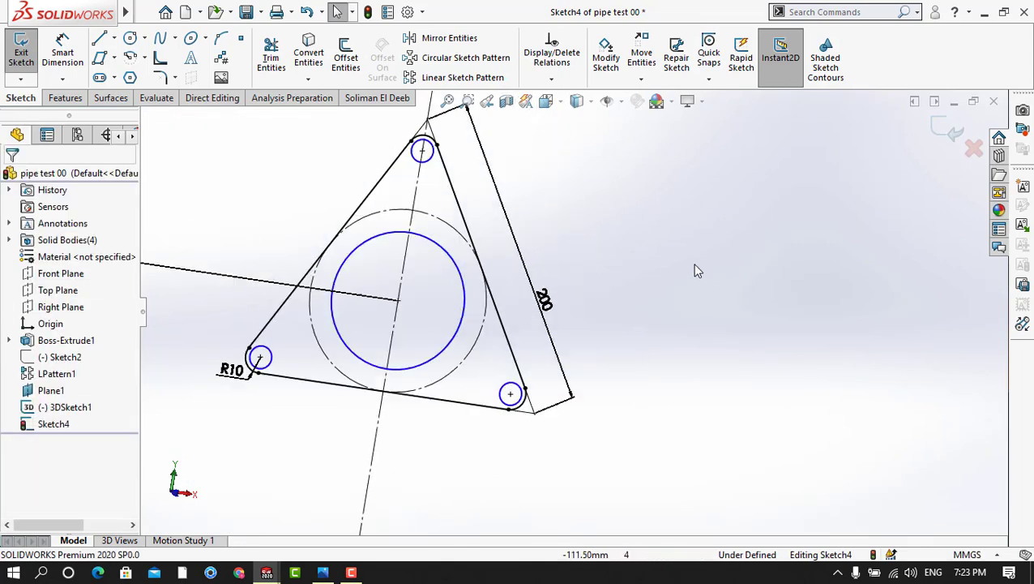
scroll(676, 318, up, 2)
scroll(640, 333, up, 1)
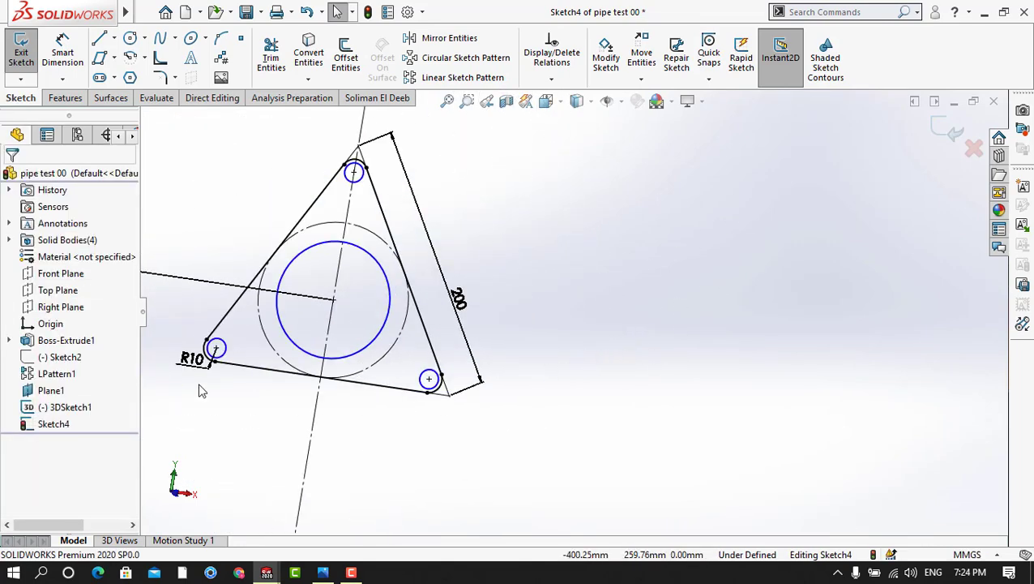
scroll(202, 390, down, 3)
right_drag(308, 397, 313, 344)
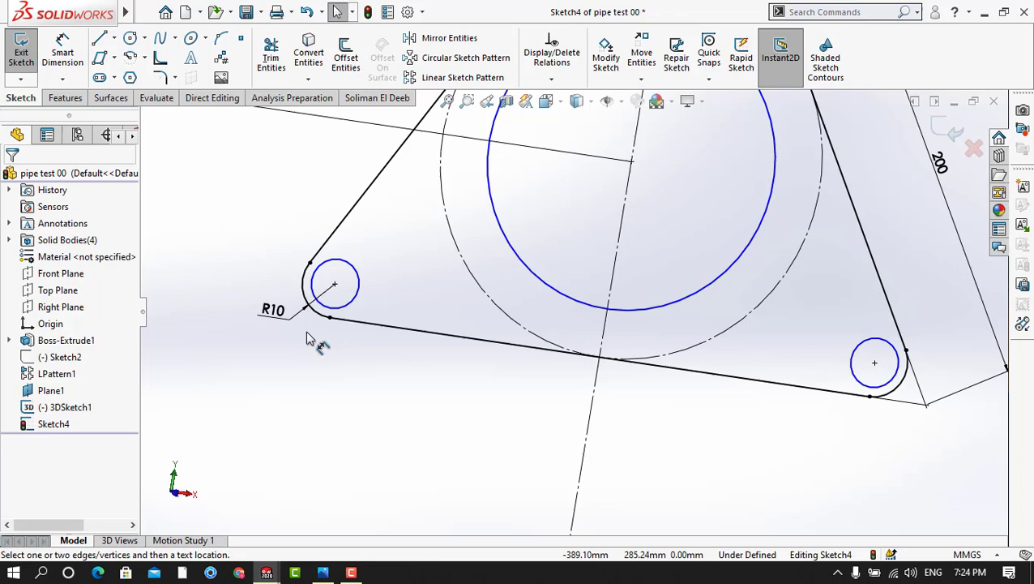
Dimension a corner hole circle at Ø10, then change it to Ø12
click(352, 274)
click(388, 276)
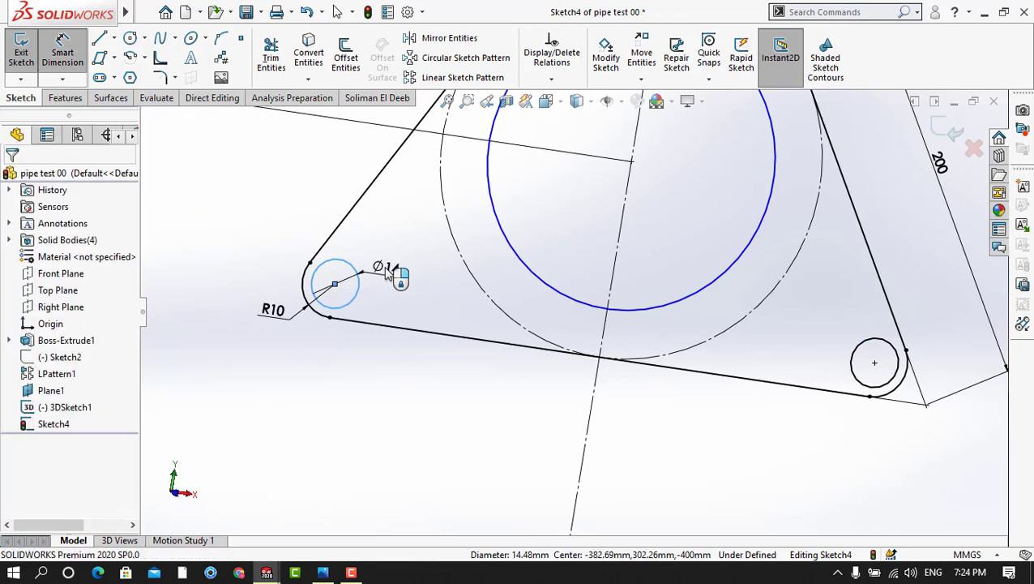
text(10)
key(Return)
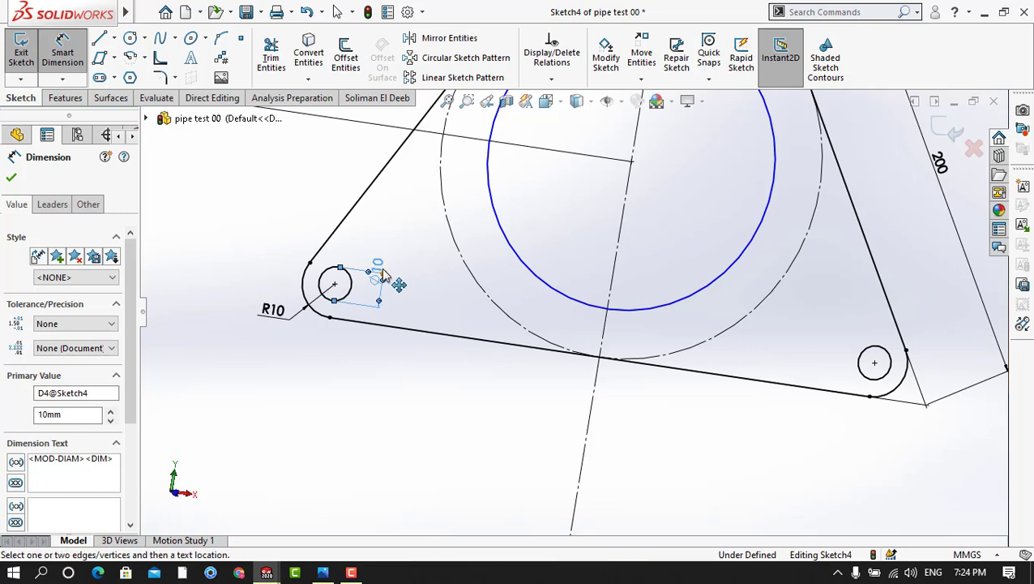
double_click(377, 271)
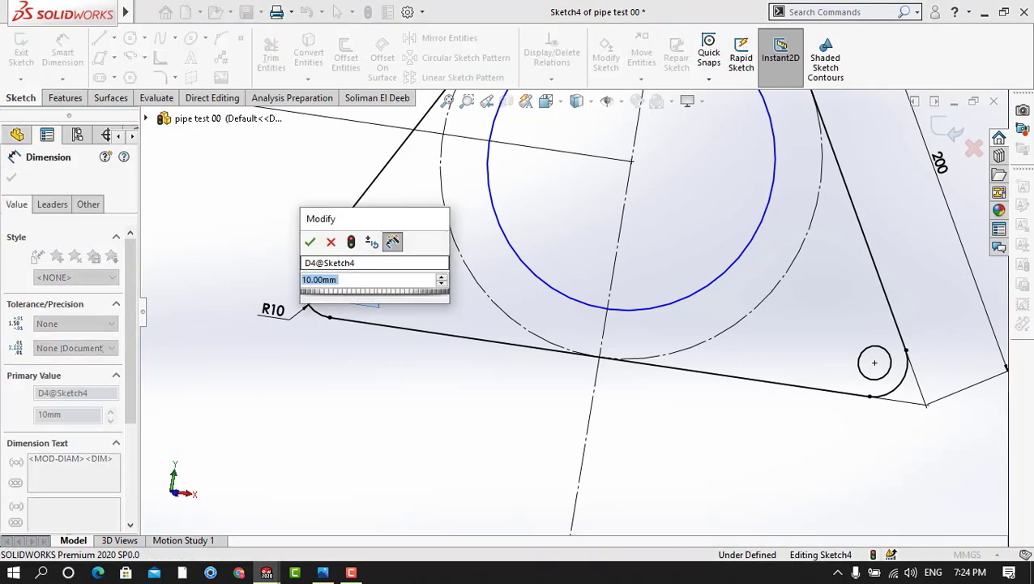
text(12)
key(Return)
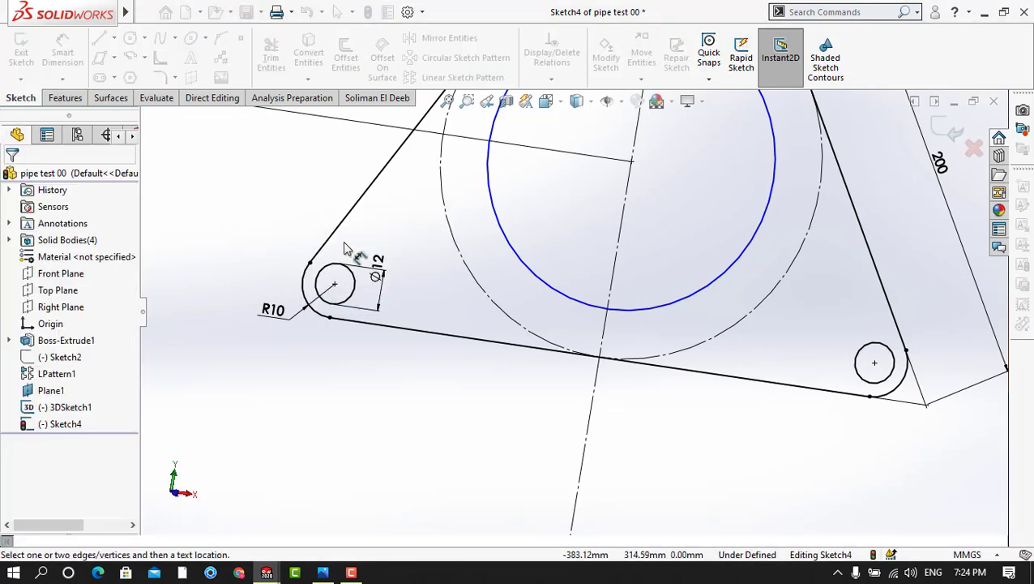
key(f)
Dimension the central bore at Ø80, revise it to Ø85, and exit Smart Dimension
scroll(534, 211, up, 3)
scroll(681, 261, down, 2)
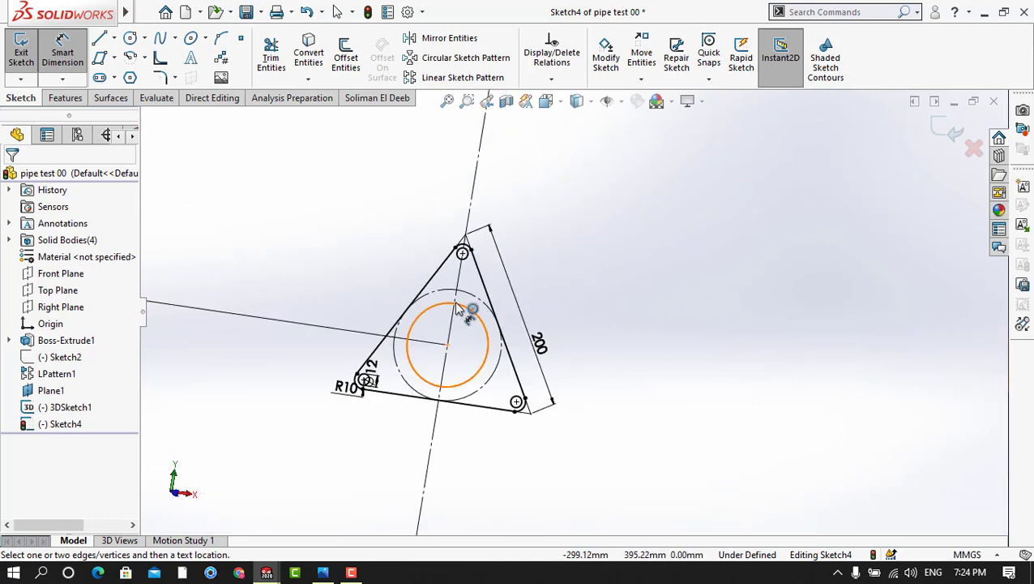
click(445, 313)
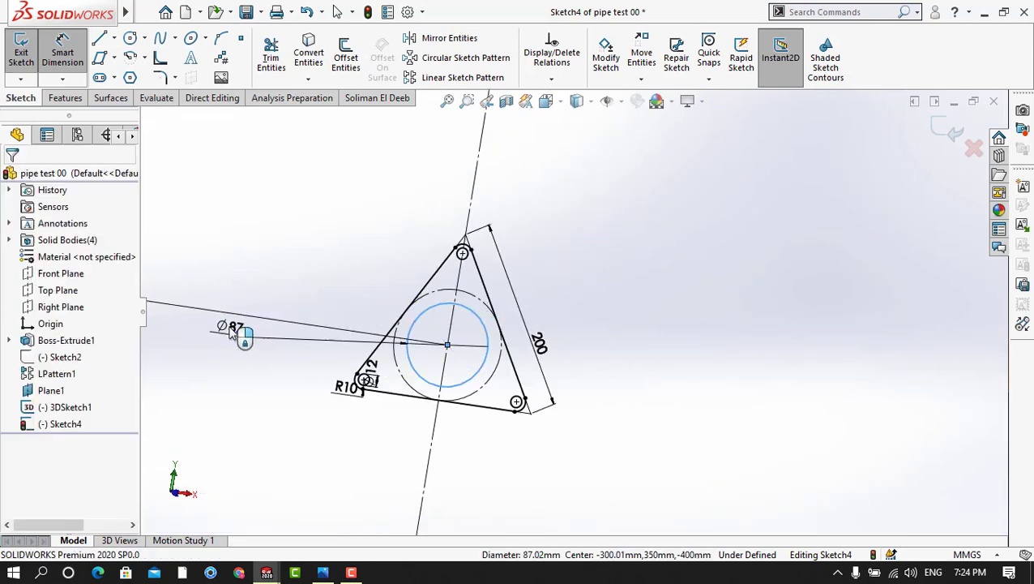
click(231, 331)
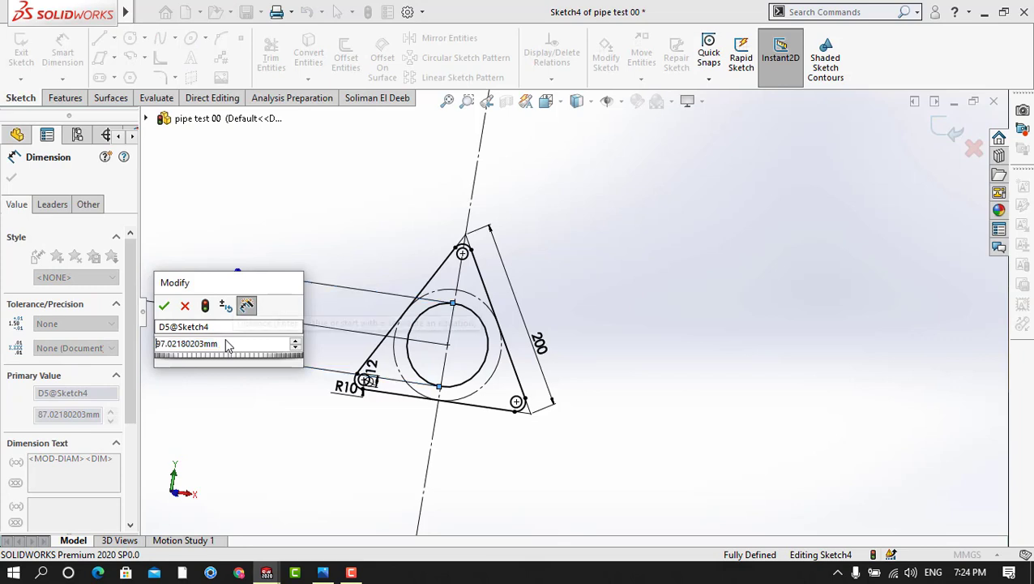
scroll(233, 342, down, 1)
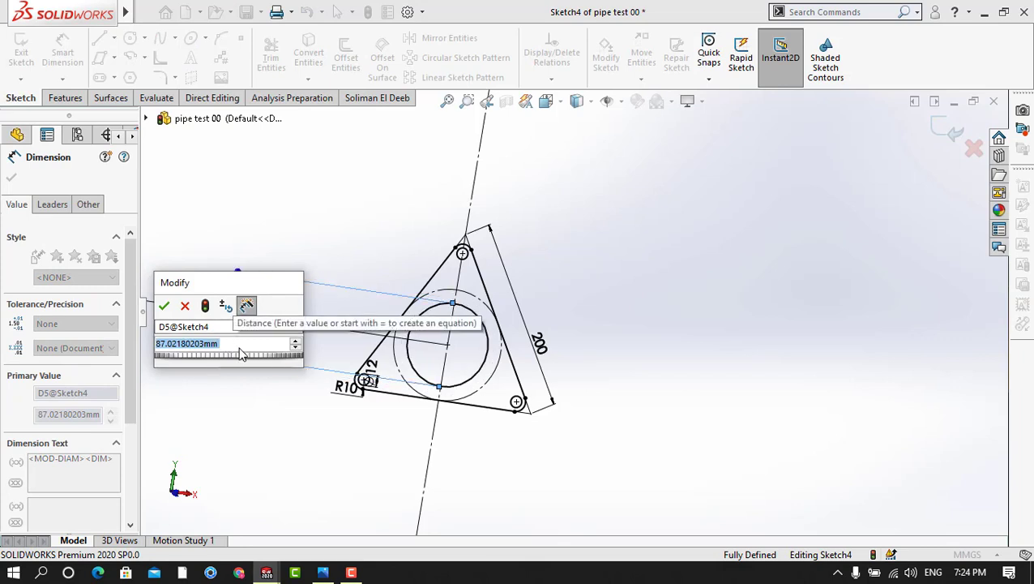
text(80)
key(Return)
click(223, 240)
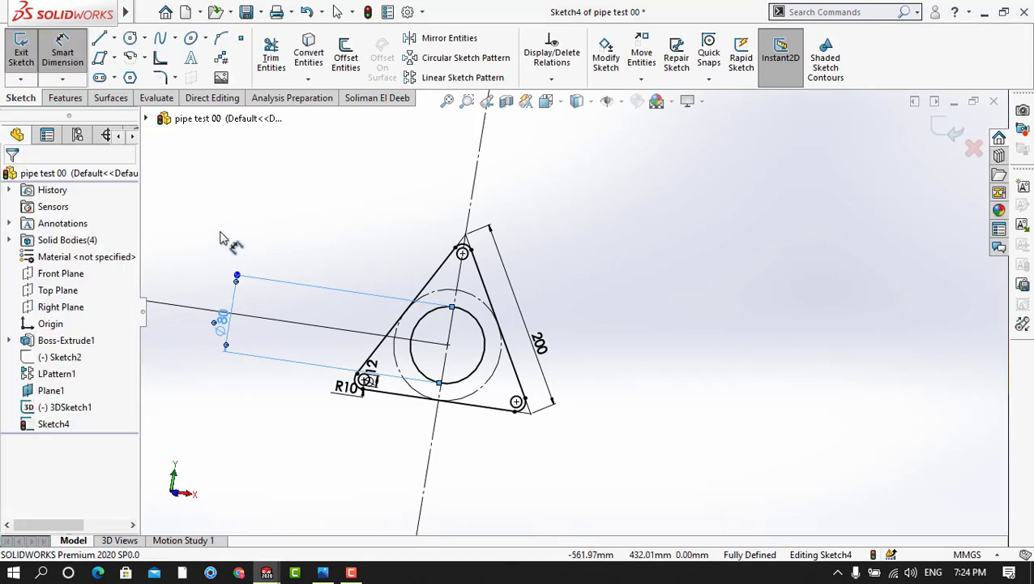
middle_drag(223, 239, 366, 307)
double_click(328, 317)
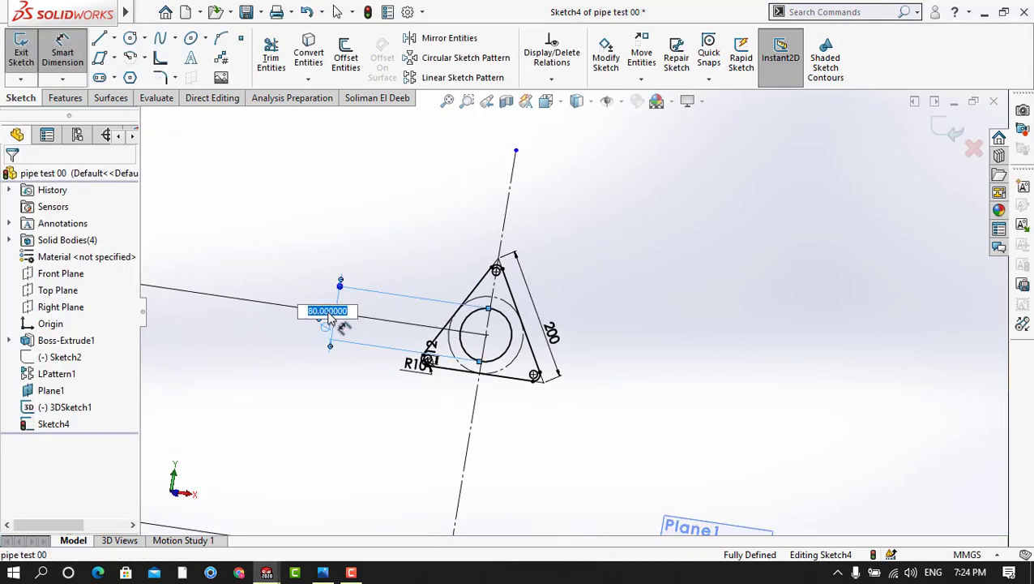
text(85)
key(Return)
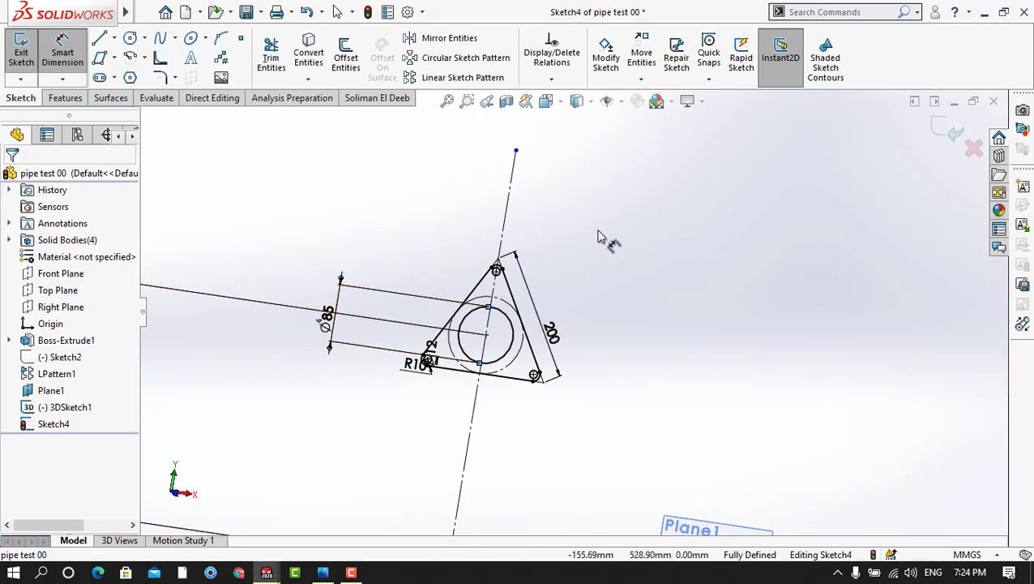
right_click(587, 250)
click(620, 294)
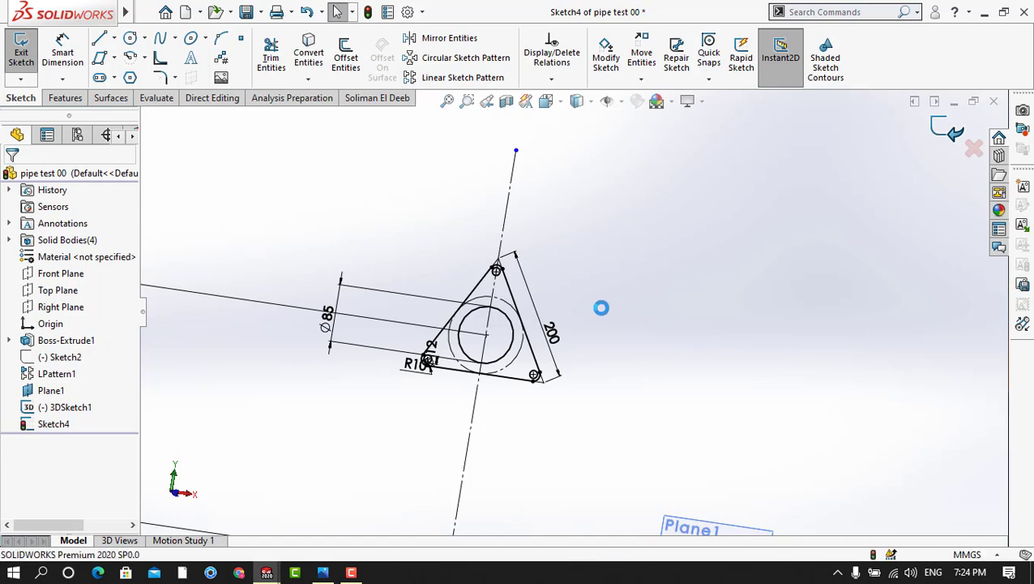
Exit the sketch and extrude Sketch4 10 mm Blind into the solid triangular flange Boss-Extrude2
key(ctrl+b)
key(f)
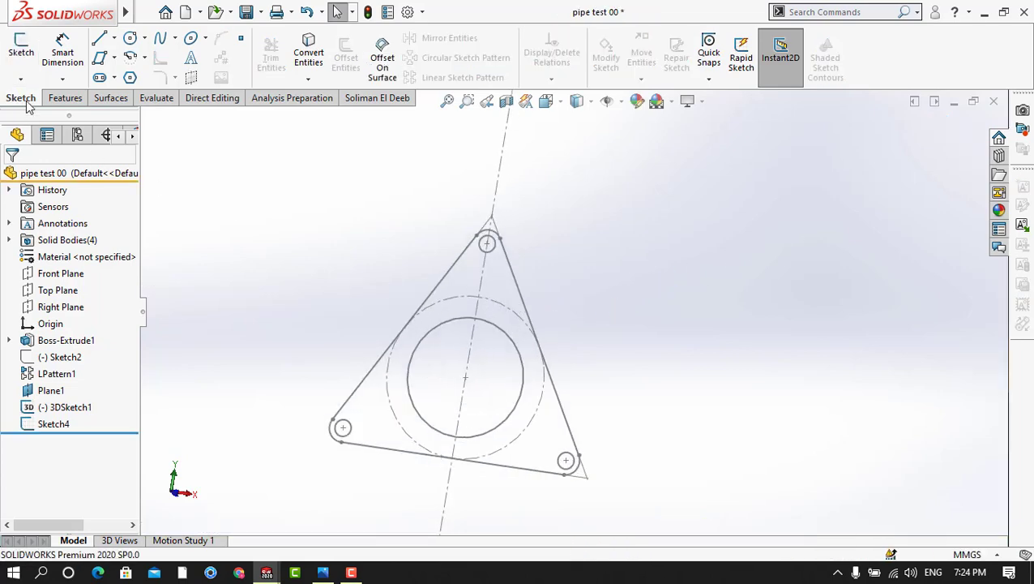
click(66, 99)
click(25, 57)
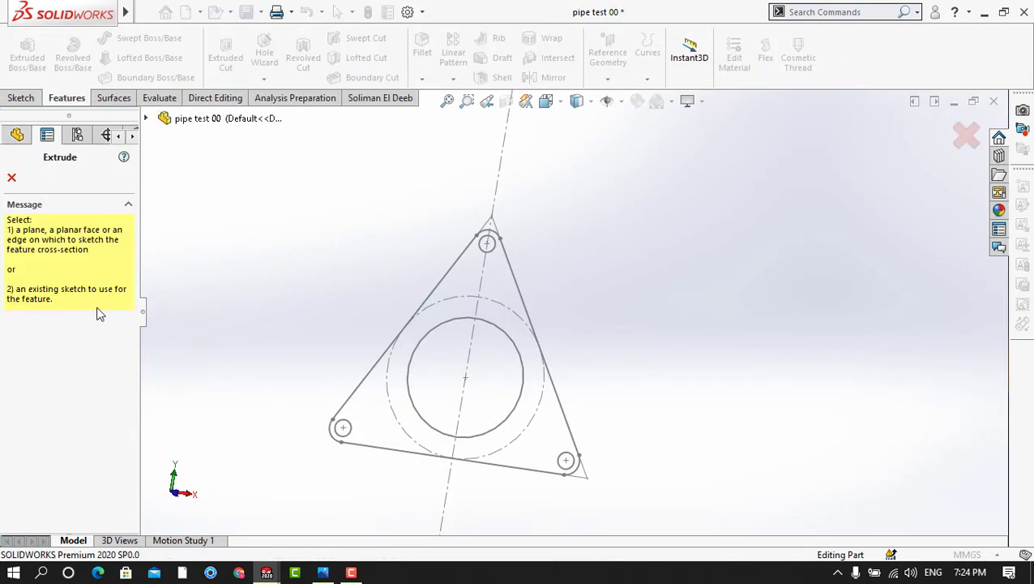
click(451, 272)
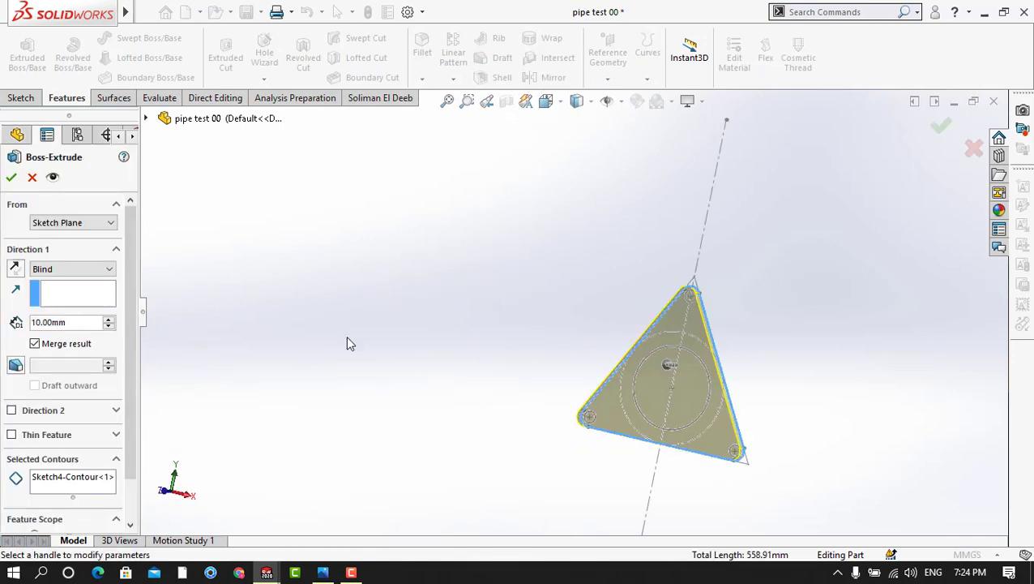
click(33, 177)
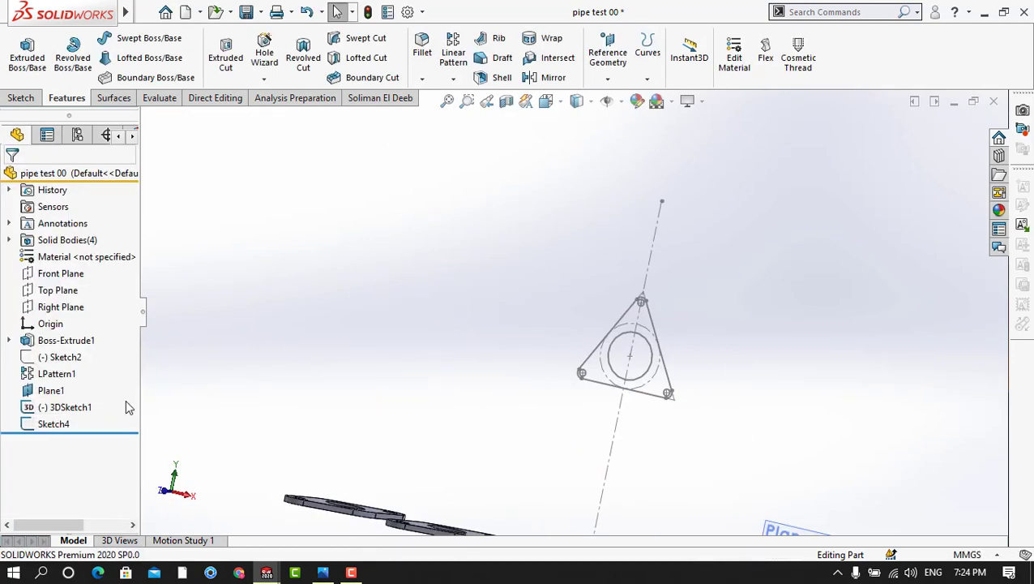
click(54, 424)
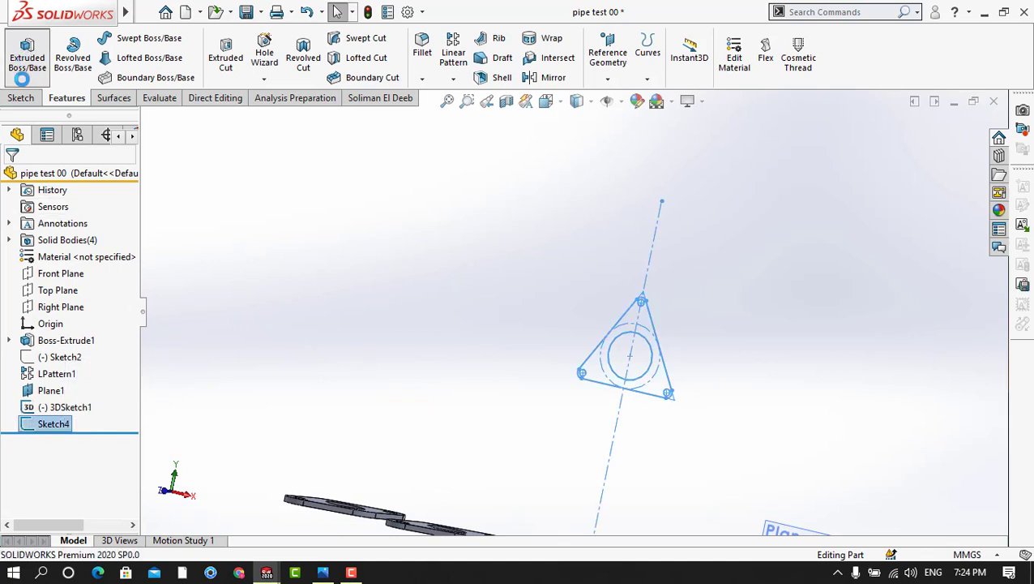
click(27, 53)
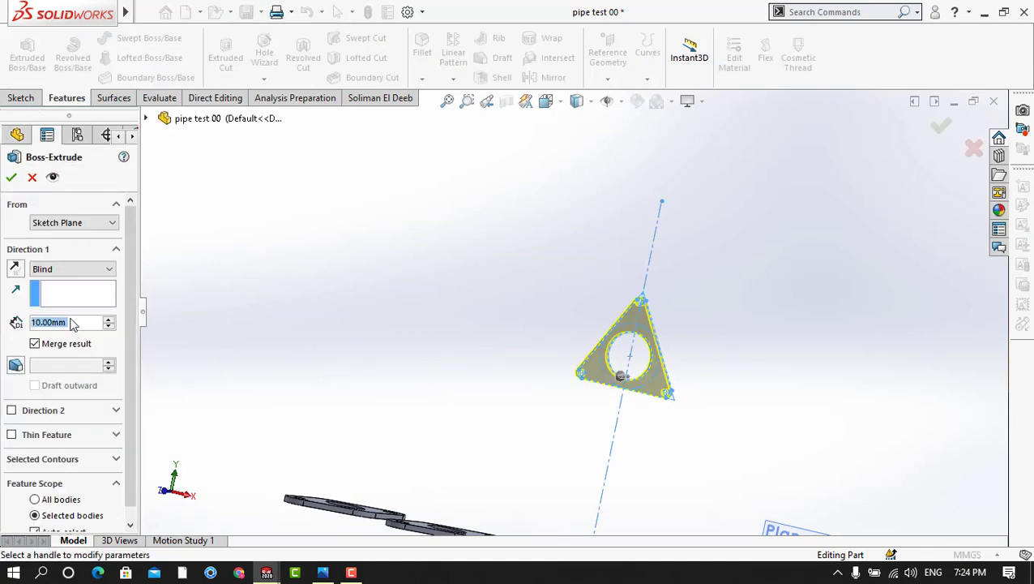
click(11, 178)
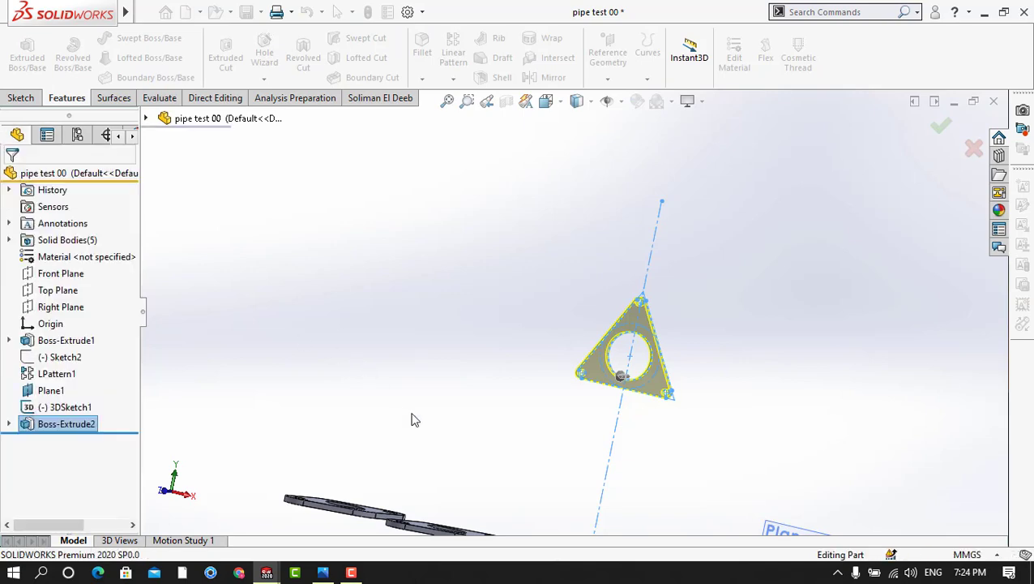
mouse_move(527, 436)
middle_down()
mouse_move(507, 484)
mouse_move(662, 476)
mouse_move(661, 361)
mouse_move(583, 317)
mouse_move(564, 261)
mouse_move(536, 293)
mouse_move(594, 281)
mouse_move(596, 424)
middle_up()
click(661, 362)
key(Escape)
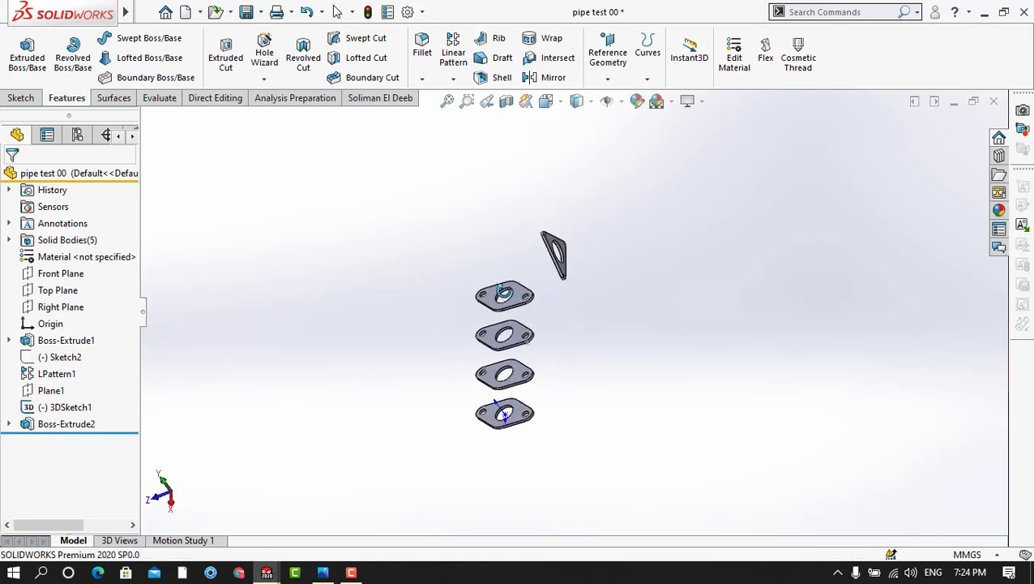
Zoom and orbit around the plates, picking the edge of a plate hole
scroll(596, 424, down, 5)
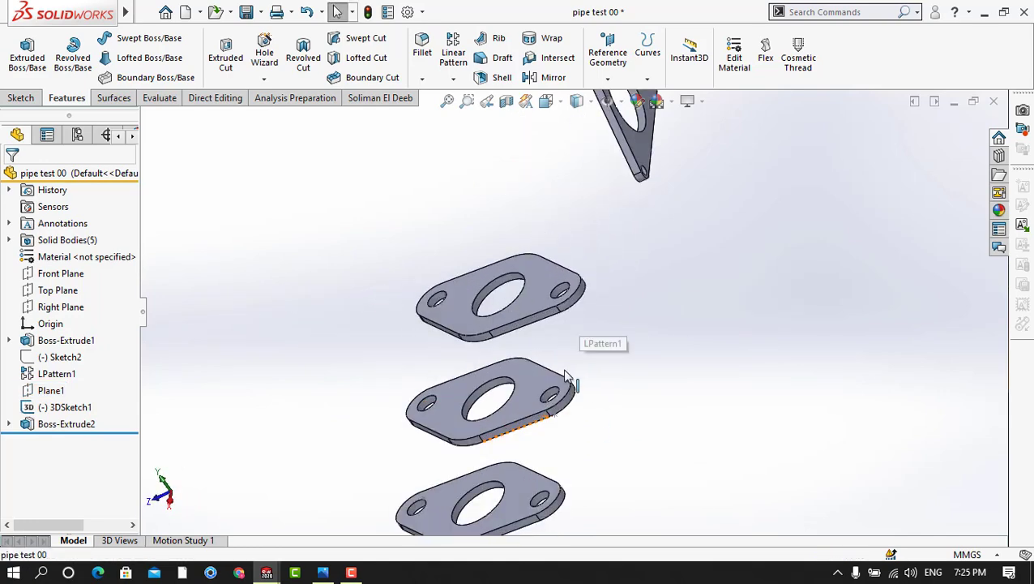
middle_drag(566, 342, 494, 316)
scroll(554, 425, down, 3)
scroll(478, 408, down, 2)
scroll(478, 408, up, 2)
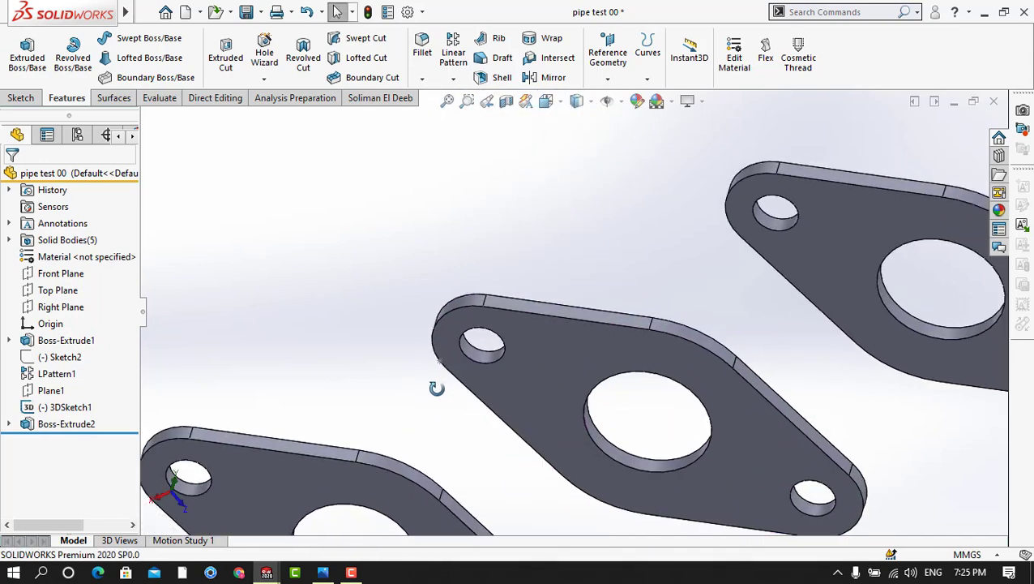
scroll(457, 374, down, 4)
scroll(467, 354, down, 2)
click(505, 306)
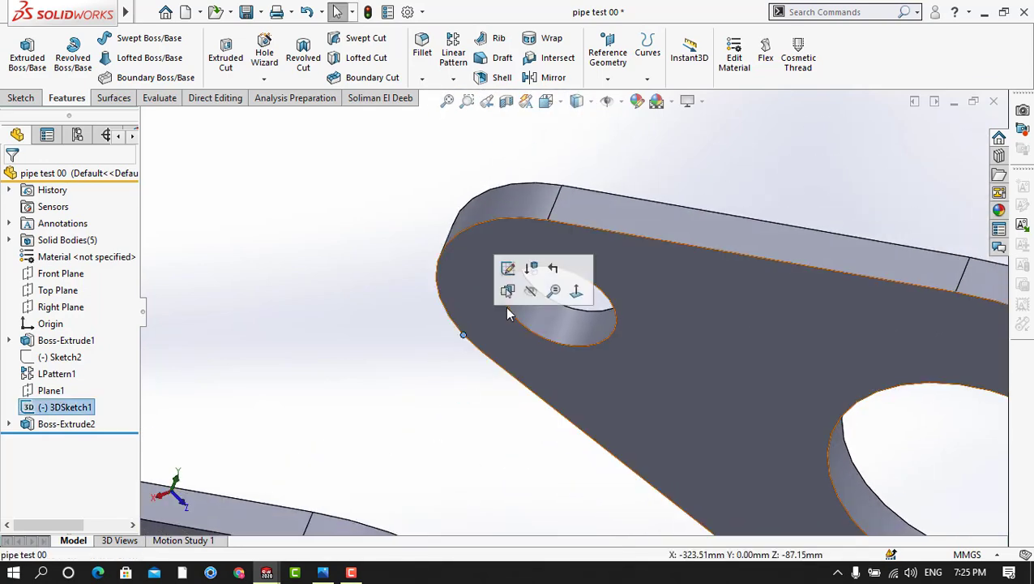
scroll(397, 392, up, 2)
scroll(430, 384, up, 2)
scroll(430, 384, up, 3)
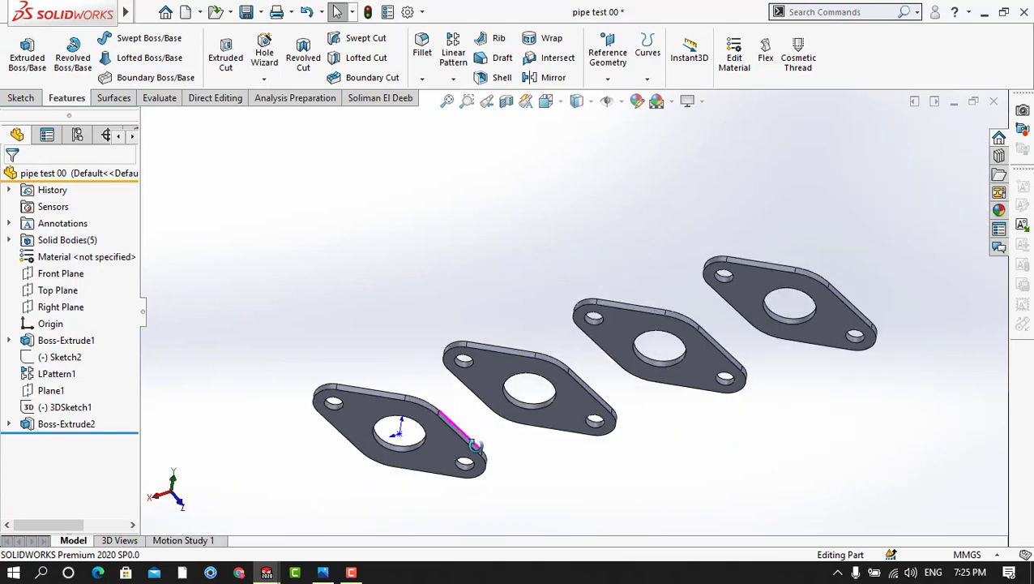
Inspect the plates edge-on and obliquely, then bring up the pipe test model
mouse_move(434, 405)
middle_down()
mouse_move(526, 397)
mouse_move(549, 458)
mouse_move(583, 446)
mouse_move(536, 449)
mouse_move(623, 384)
mouse_move(590, 383)
mouse_move(632, 351)
middle_up()
scroll(632, 351, down, 3)
scroll(522, 247, down, 2)
scroll(547, 293, down, 2)
scroll(547, 294, up, 4)
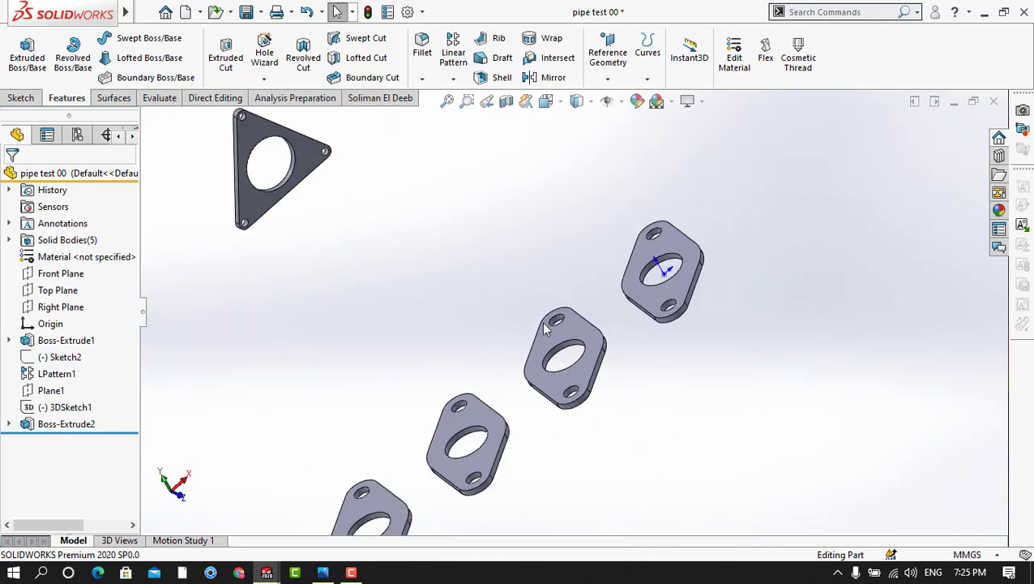
mouse_move(547, 293)
middle_down()
mouse_move(551, 331)
mouse_move(513, 397)
mouse_move(527, 435)
mouse_move(468, 422)
mouse_move(526, 452)
mouse_move(559, 455)
middle_up()
scroll(551, 330, down, 3)
scroll(496, 335, down, 1)
scroll(527, 436, up, 2)
scroll(559, 454, up, 2)
scroll(557, 305, up, 2)
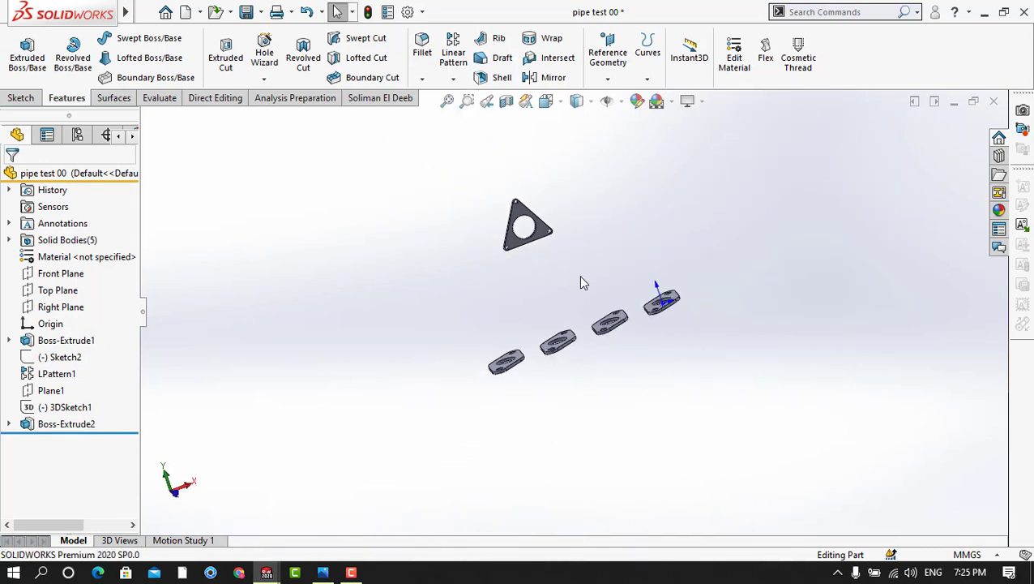
mouse_move(581, 277)
middle_down()
mouse_move(612, 272)
mouse_move(531, 289)
mouse_move(523, 300)
mouse_move(586, 281)
mouse_move(615, 302)
mouse_move(600, 306)
mouse_move(642, 303)
mouse_move(578, 330)
middle_up()
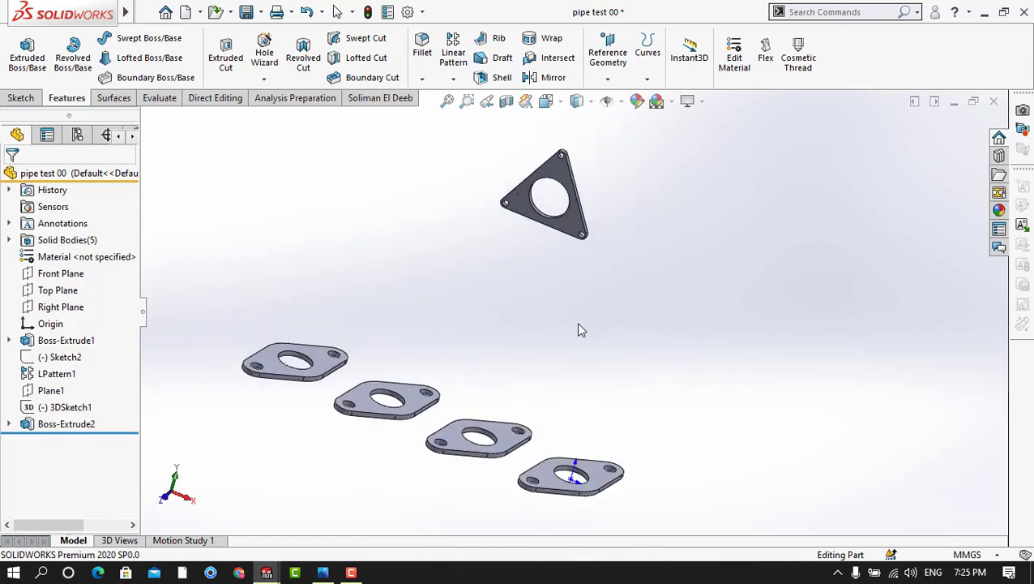
mouse_move(267, 572)
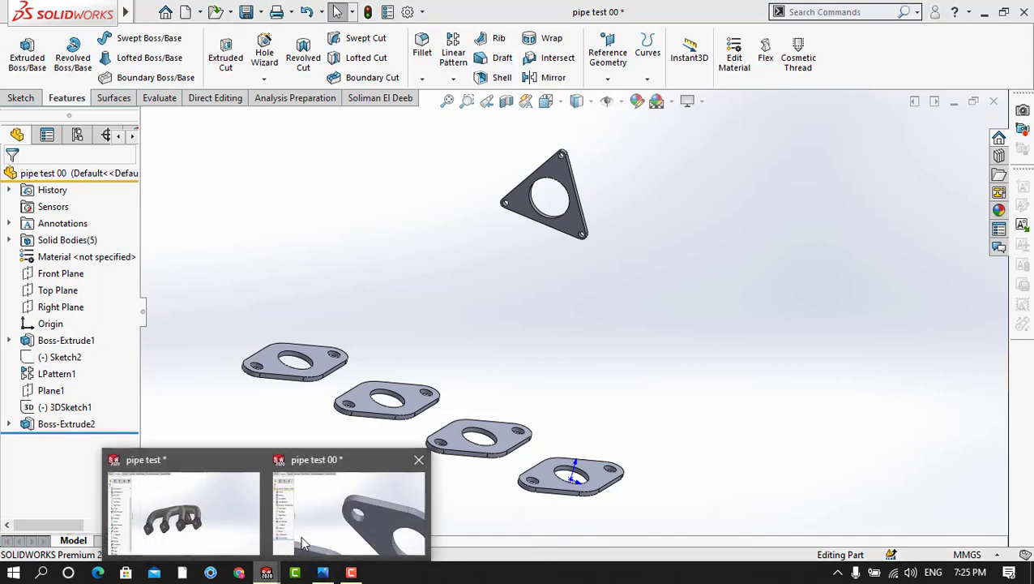
click(226, 526)
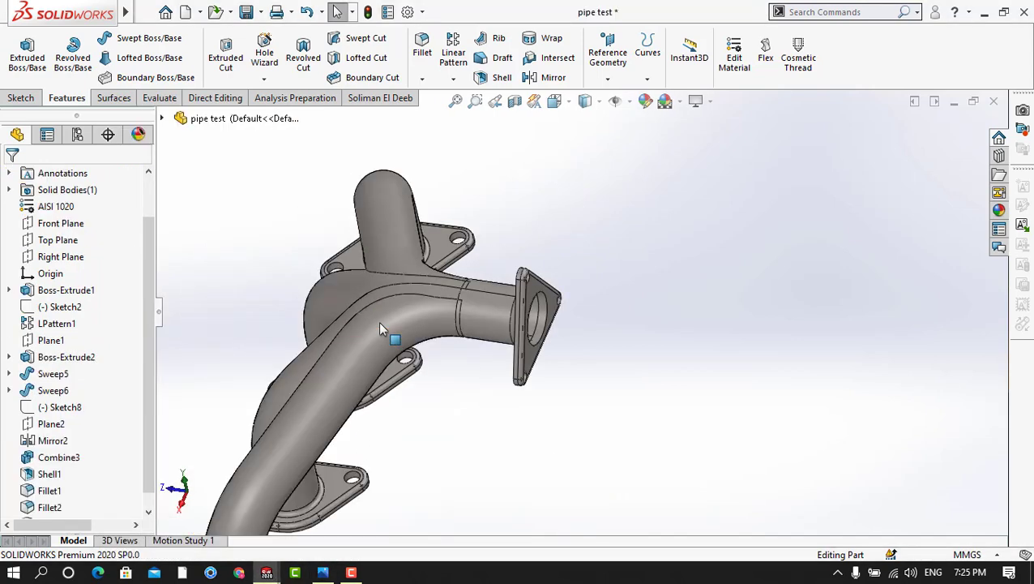
mouse_move(379, 321)
middle_down()
mouse_move(411, 411)
mouse_move(418, 284)
middle_up()
click(430, 301)
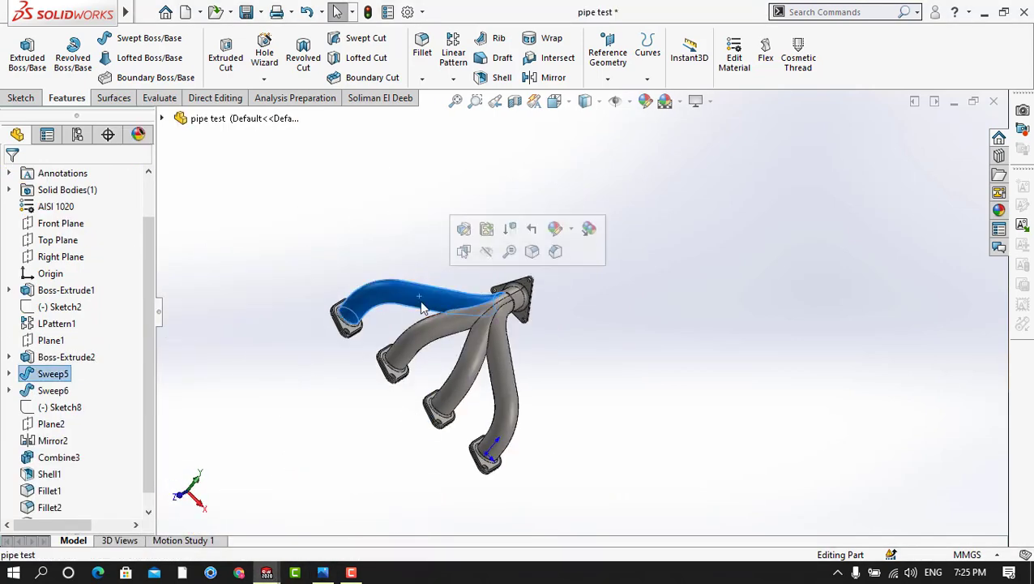
click(486, 228)
click(473, 374)
click(479, 357)
scroll(477, 345, down, 3)
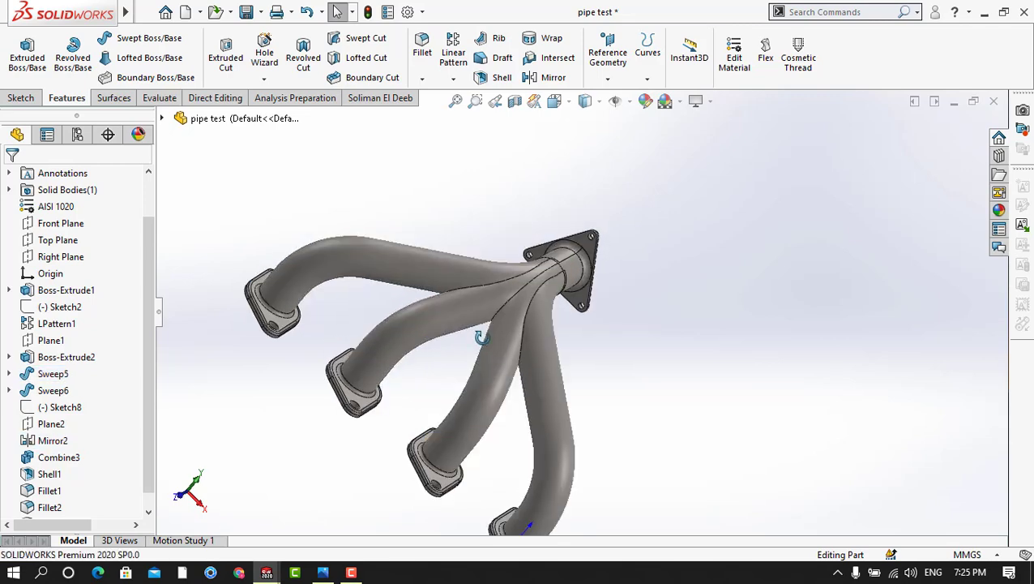
mouse_move(476, 344)
middle_down()
mouse_move(462, 349)
mouse_move(520, 338)
mouse_move(475, 361)
mouse_move(518, 417)
middle_up()
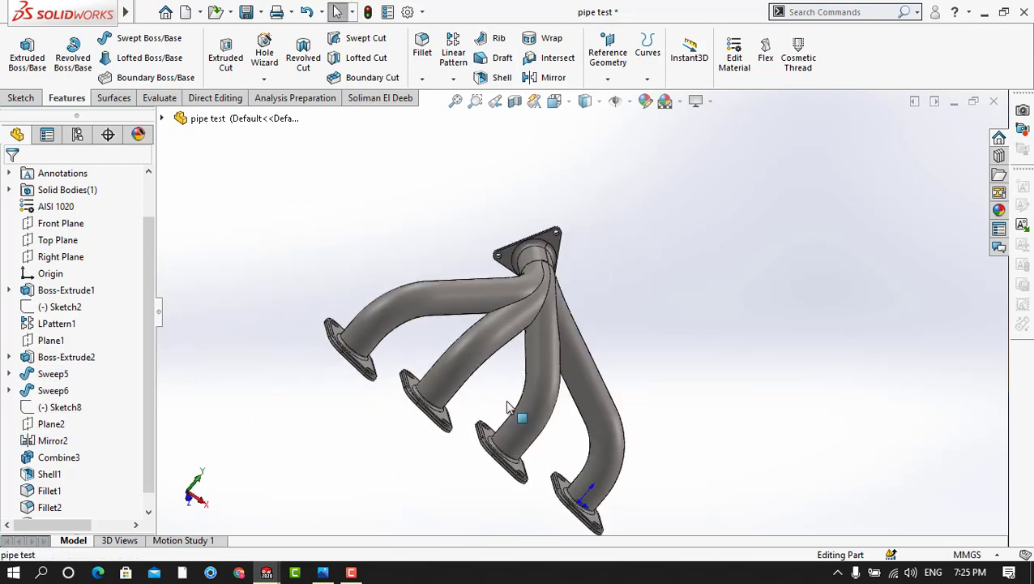
scroll(520, 323, down, 2)
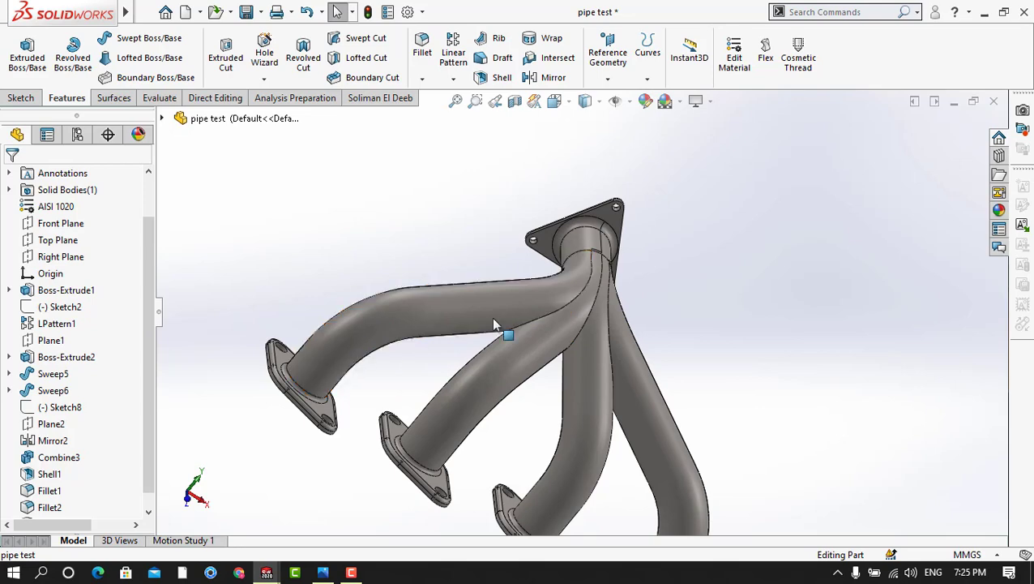
middle_drag(494, 322, 454, 321)
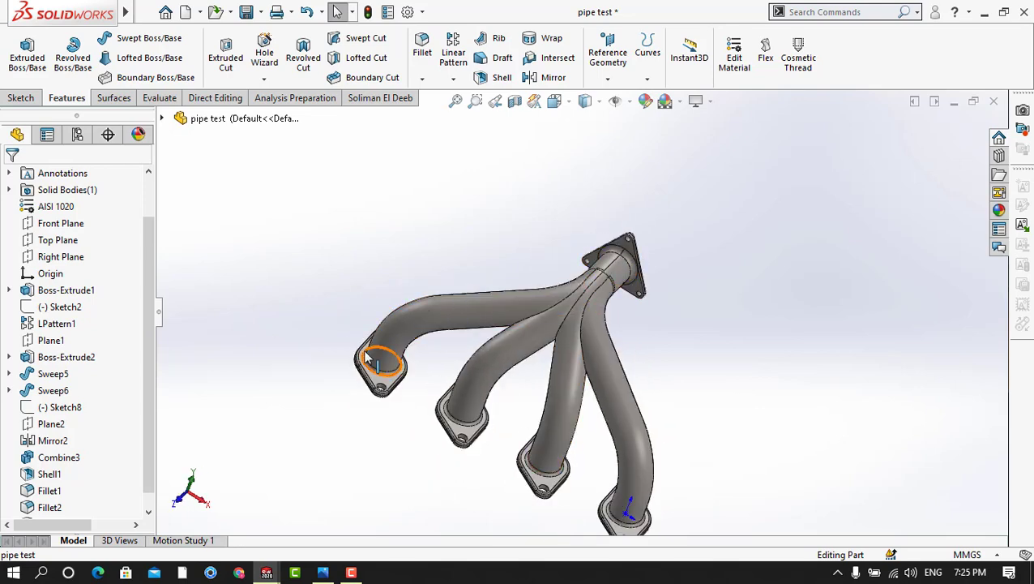
click(451, 322)
click(495, 357)
click(562, 382)
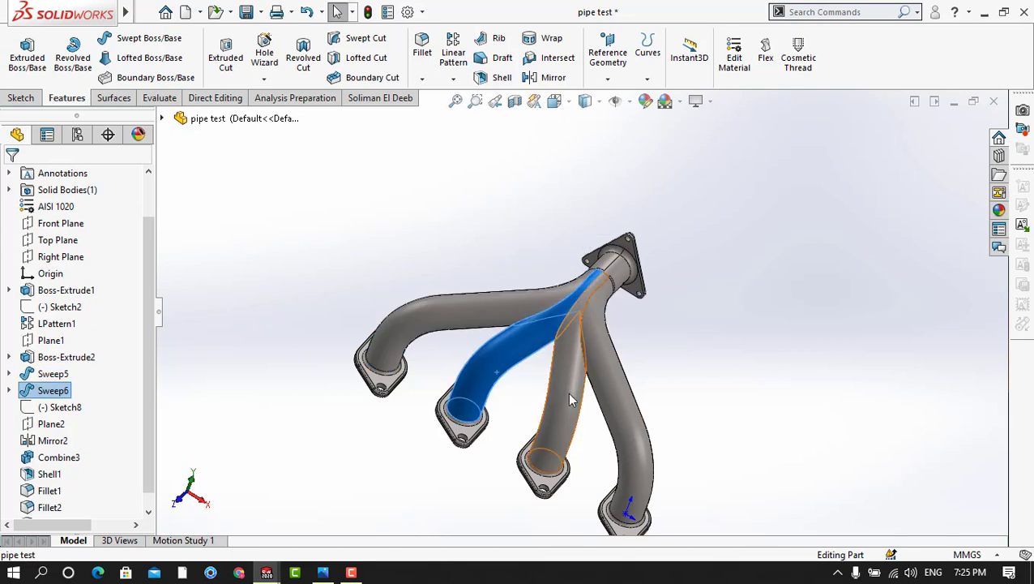
click(614, 411)
click(679, 402)
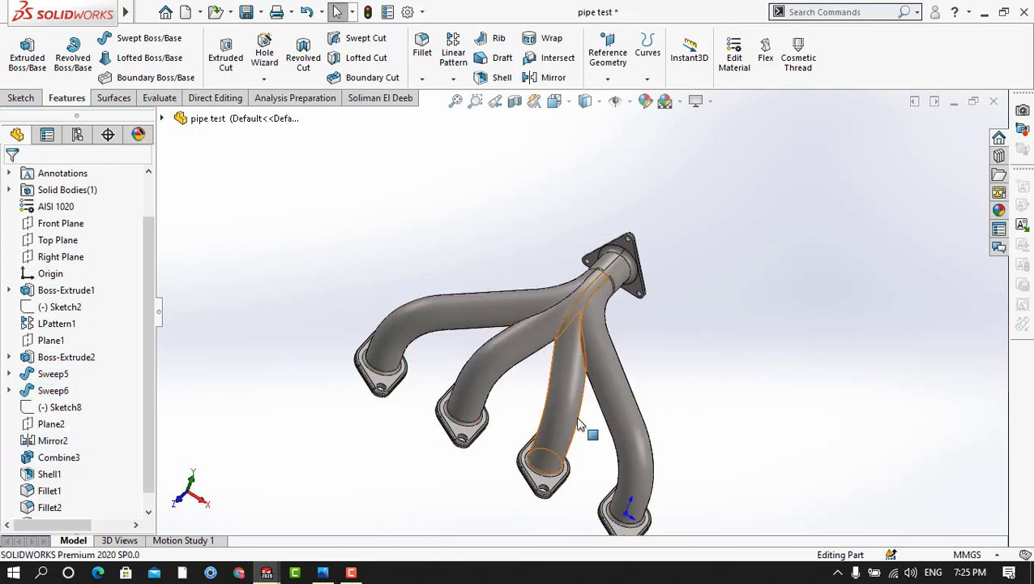
click(463, 324)
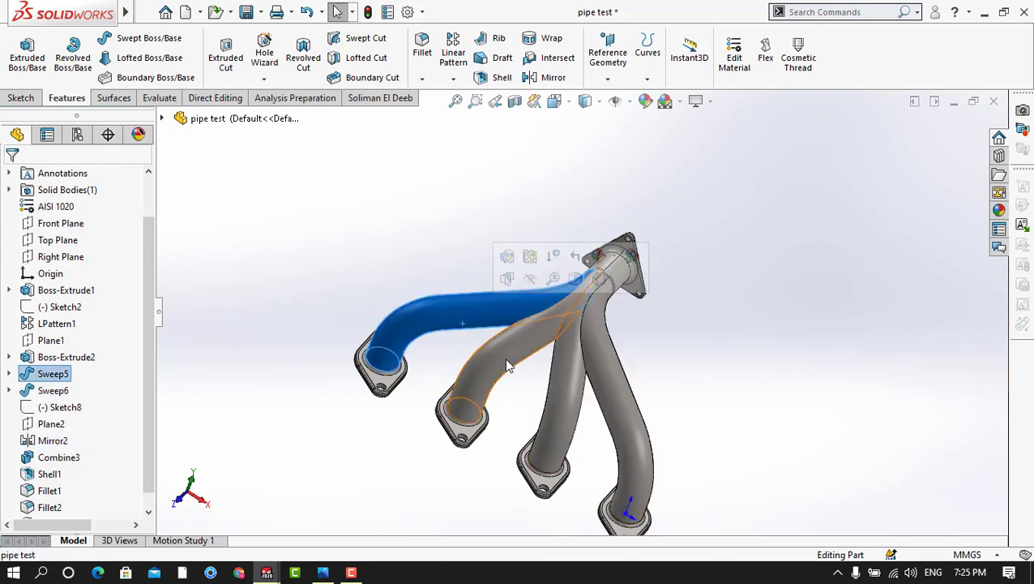
click(506, 358)
click(605, 383)
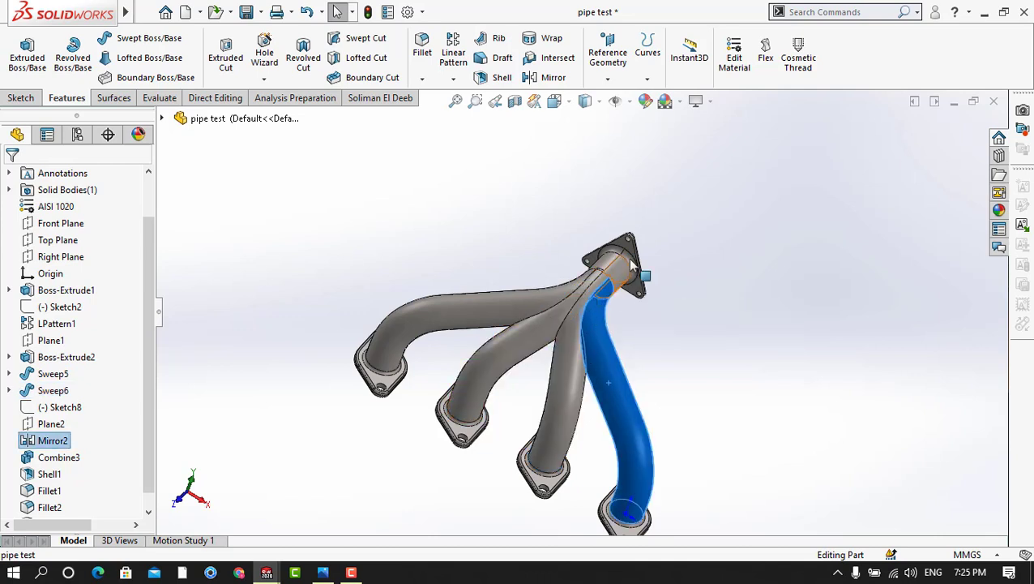
click(671, 335)
scroll(696, 418, up, 4)
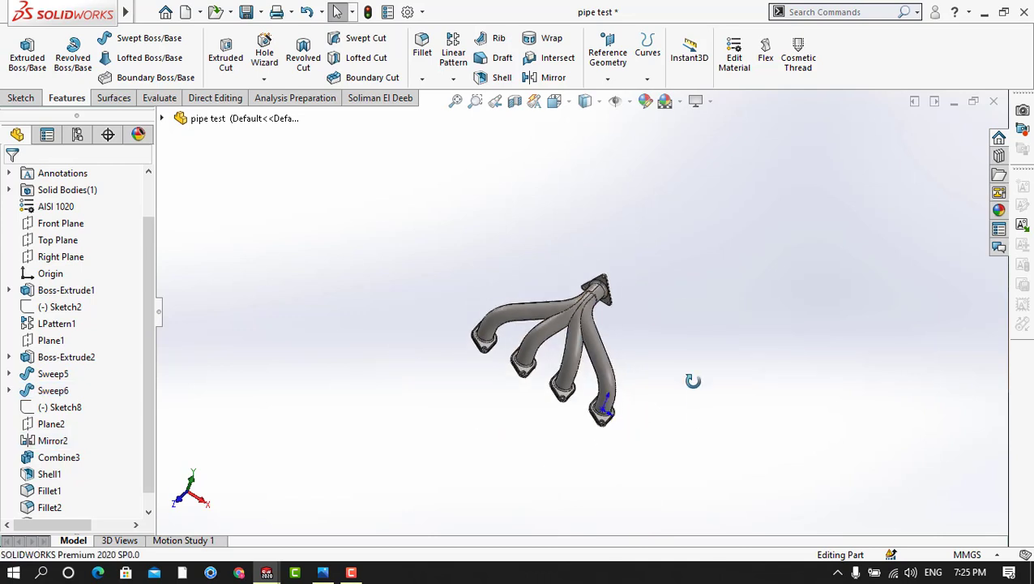
middle_drag(693, 381, 642, 362)
scroll(641, 363, down, 2)
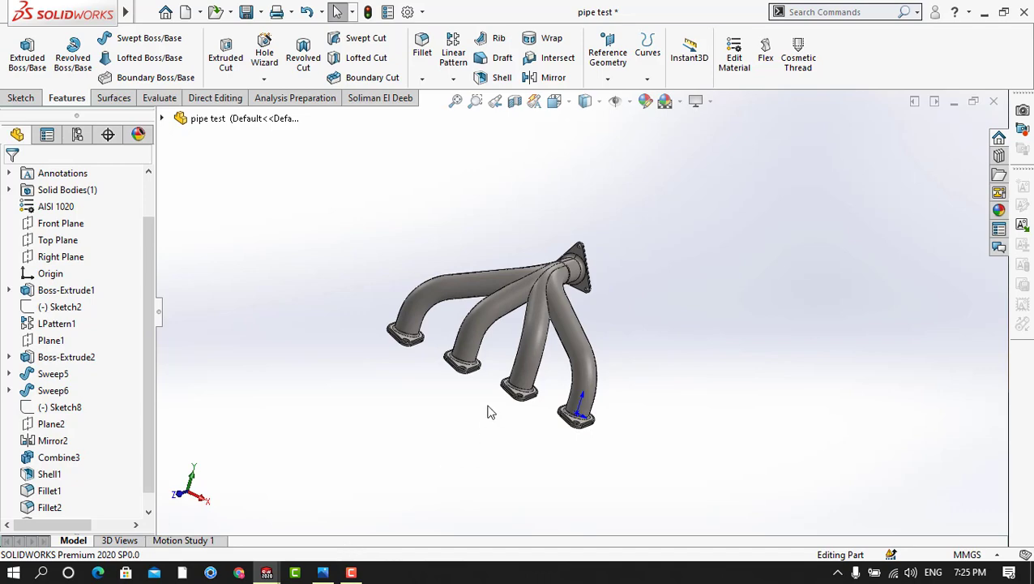
middle_drag(490, 412, 570, 346)
scroll(570, 345, down, 3)
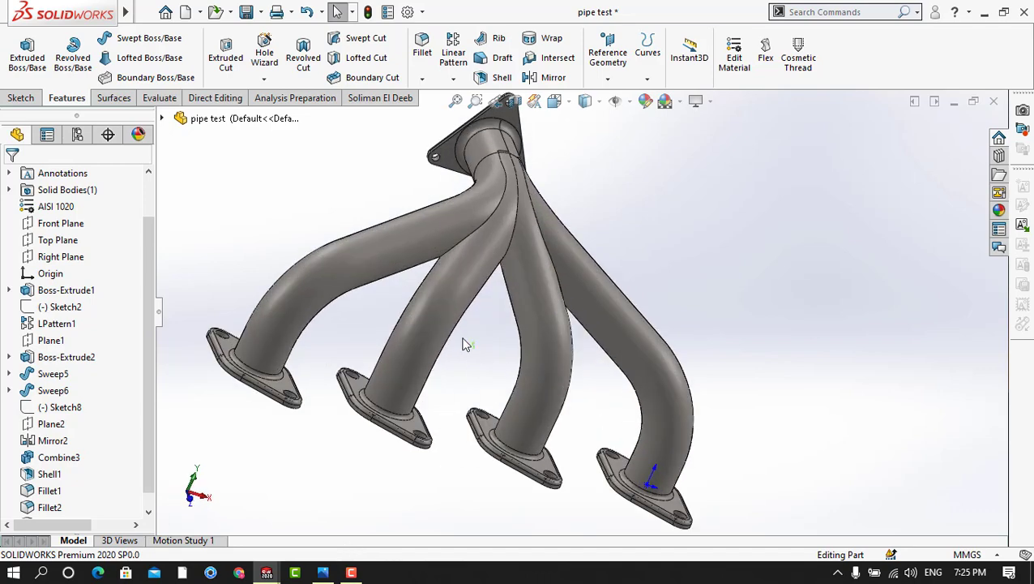
drag(466, 345, 272, 306)
click(272, 306)
click(422, 347)
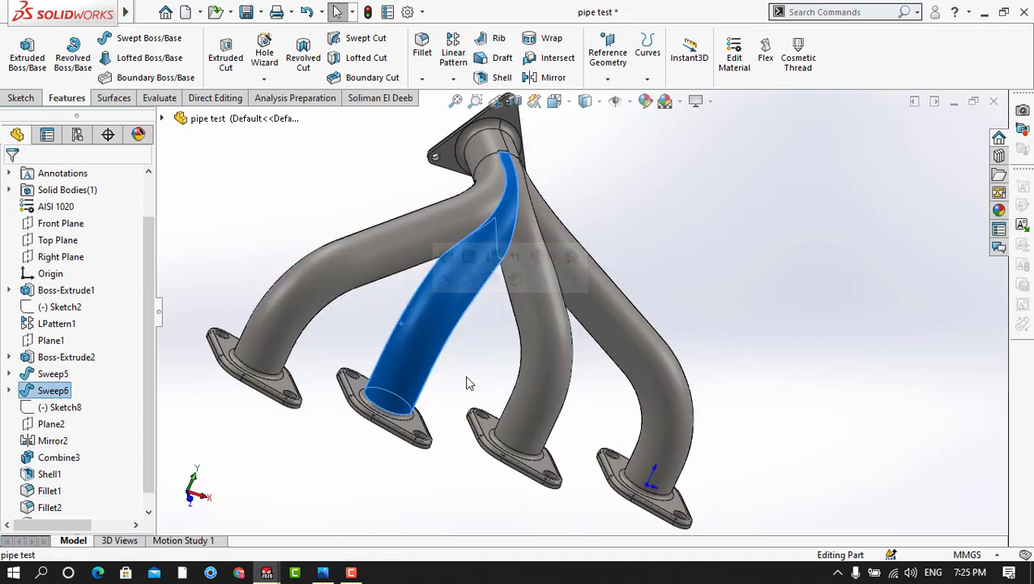
scroll(466, 383, up, 3)
middle_drag(466, 383, 510, 274)
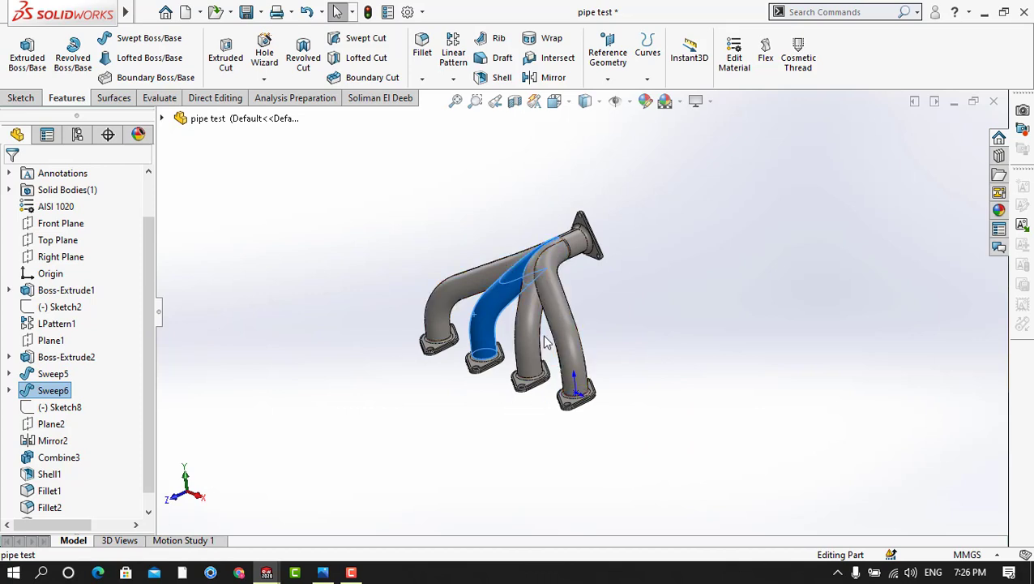
middle_drag(545, 342, 533, 338)
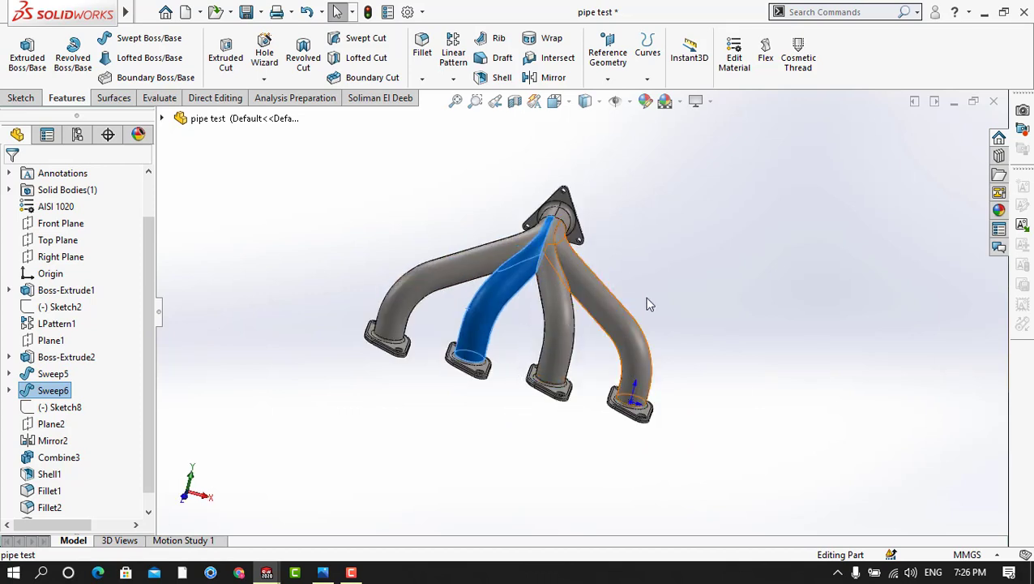
mouse_move(267, 573)
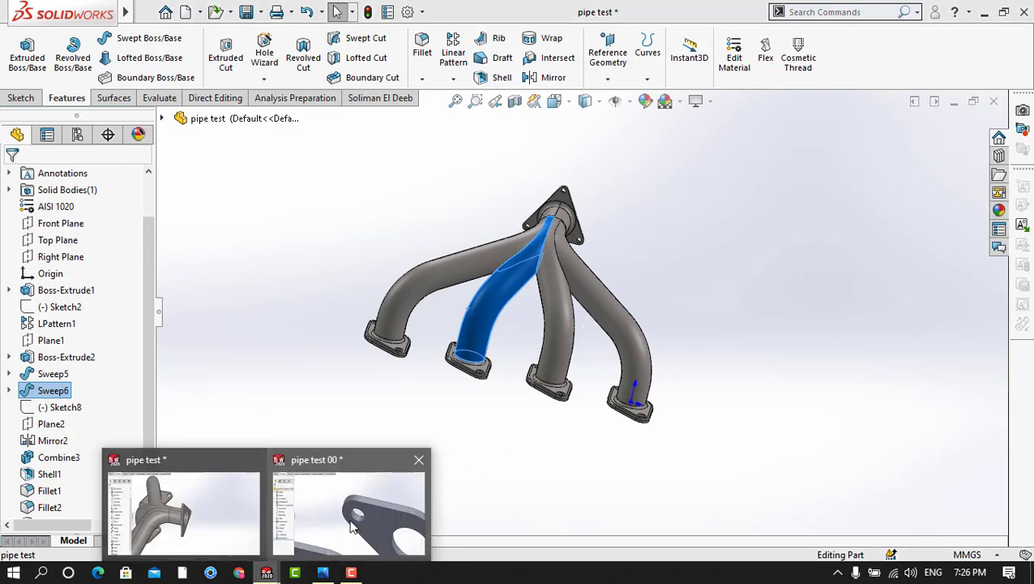
Switch to the pipe test 00 part and orbit around its flange plates
click(357, 499)
mouse_move(524, 286)
middle_down()
mouse_move(547, 277)
mouse_move(527, 185)
mouse_move(496, 353)
mouse_move(505, 371)
middle_up()
scroll(511, 366, down, 2)
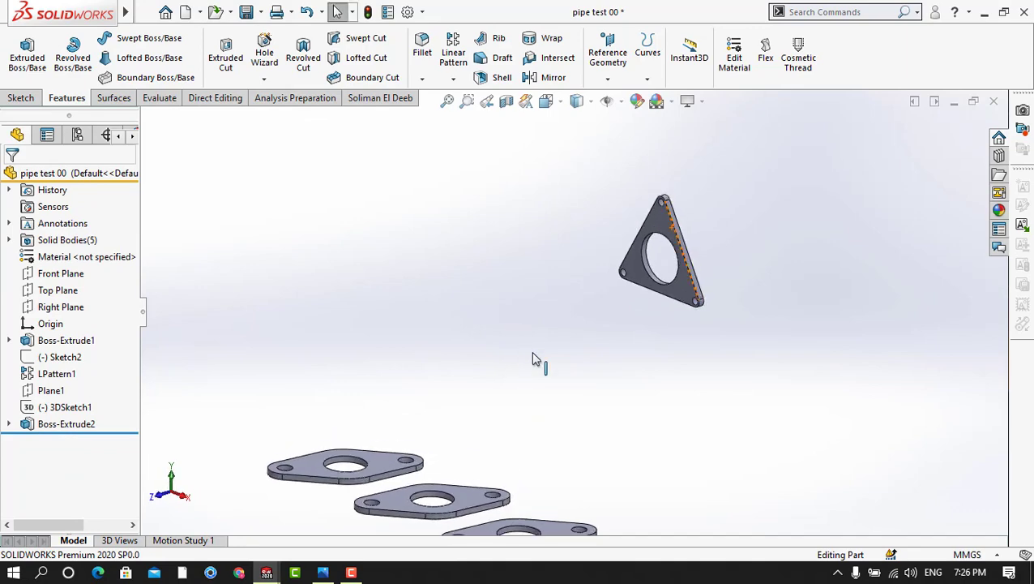
scroll(519, 395, up, 4)
scroll(520, 396, down, 5)
mouse_move(633, 285)
middle_down()
mouse_move(708, 223)
mouse_move(686, 224)
mouse_move(700, 268)
mouse_move(569, 265)
middle_up()
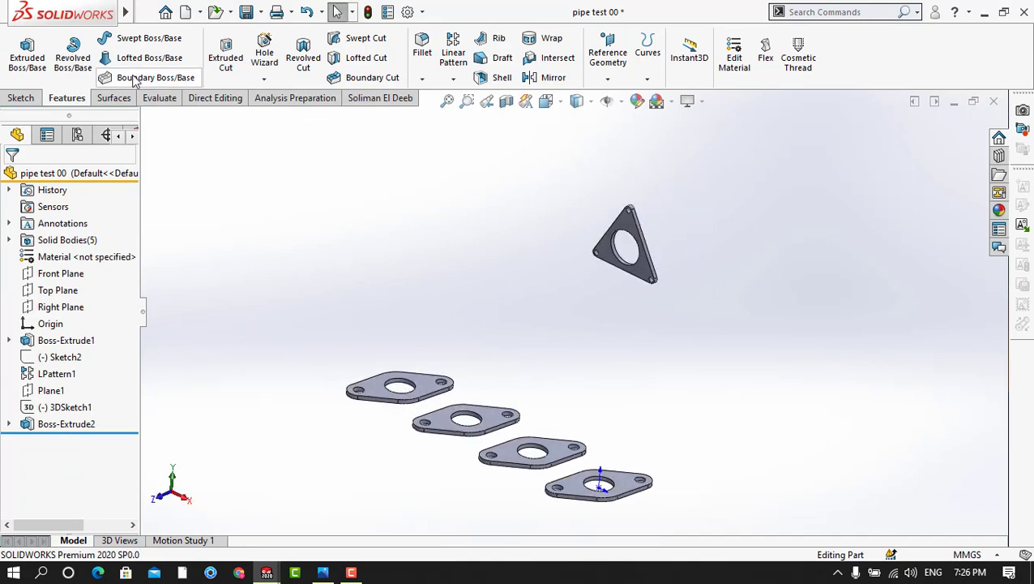
Start a new 3D sketch, pick the Line tool, and face the triangle plate
click(21, 98)
click(20, 79)
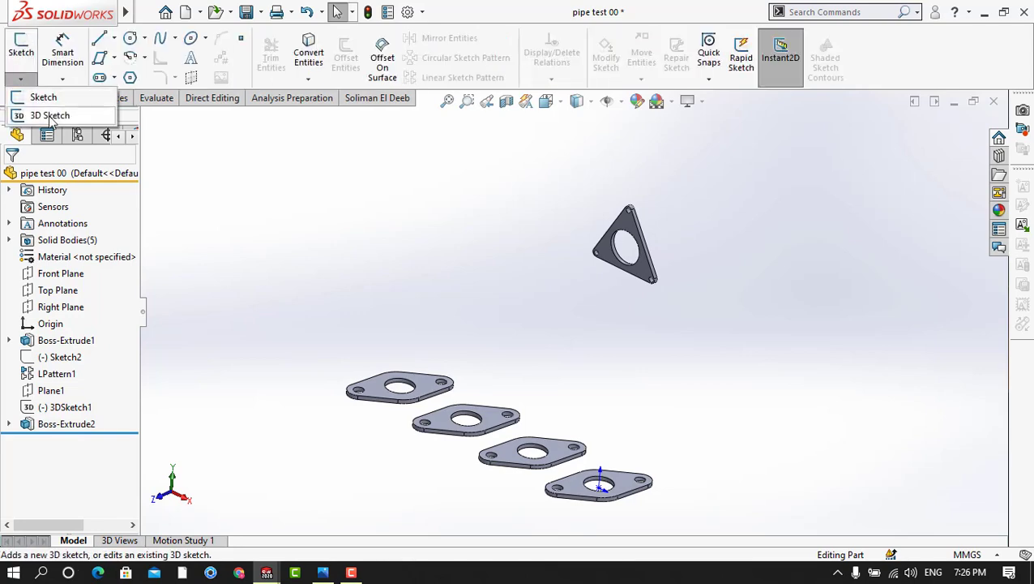
click(51, 116)
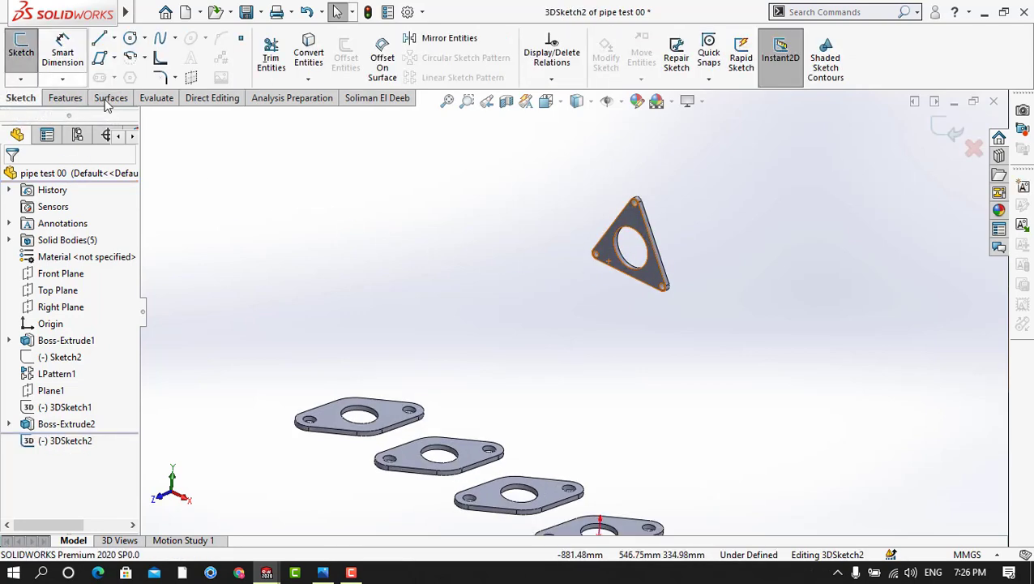
mouse_move(329, 215)
middle_down()
mouse_move(520, 284)
mouse_move(561, 318)
mouse_move(584, 293)
mouse_move(584, 312)
middle_up()
right_drag(526, 240, 509, 251)
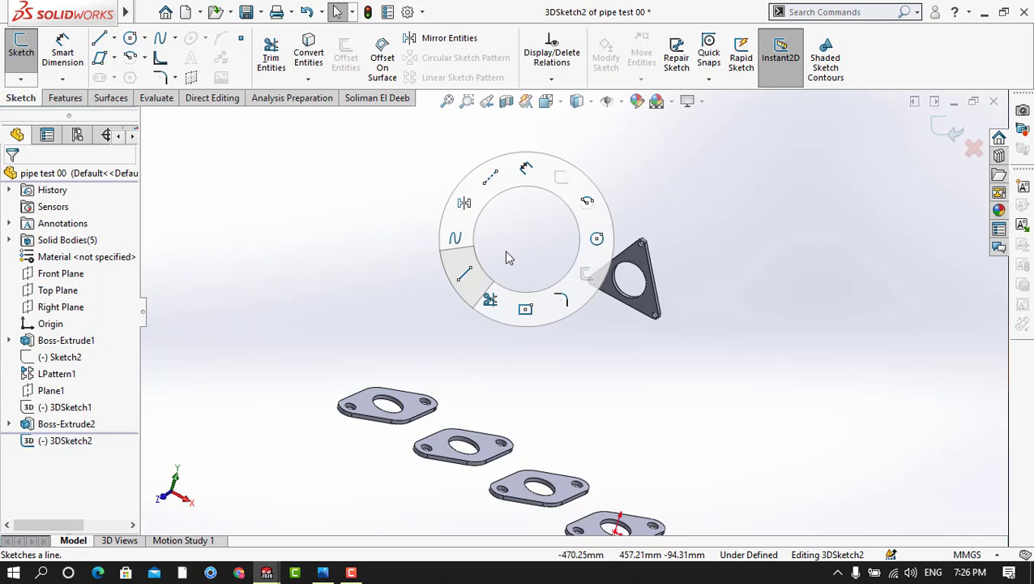
mouse_move(509, 257)
right_down()
mouse_move(519, 243)
mouse_move(483, 298)
right_up()
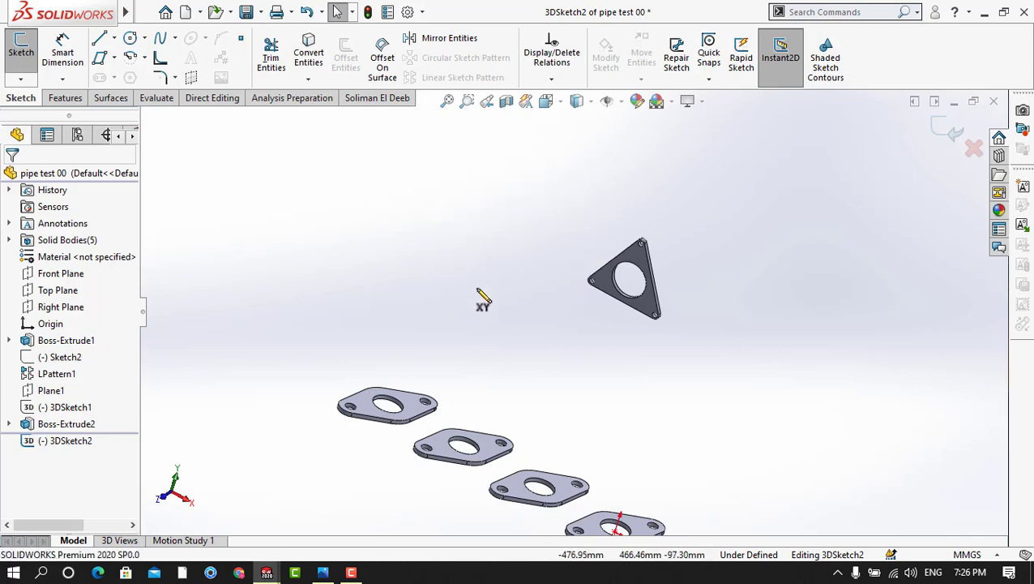
mouse_move(639, 311)
middle_down()
mouse_move(623, 311)
mouse_move(691, 374)
mouse_move(616, 333)
mouse_move(596, 335)
middle_up()
scroll(596, 335, up, 3)
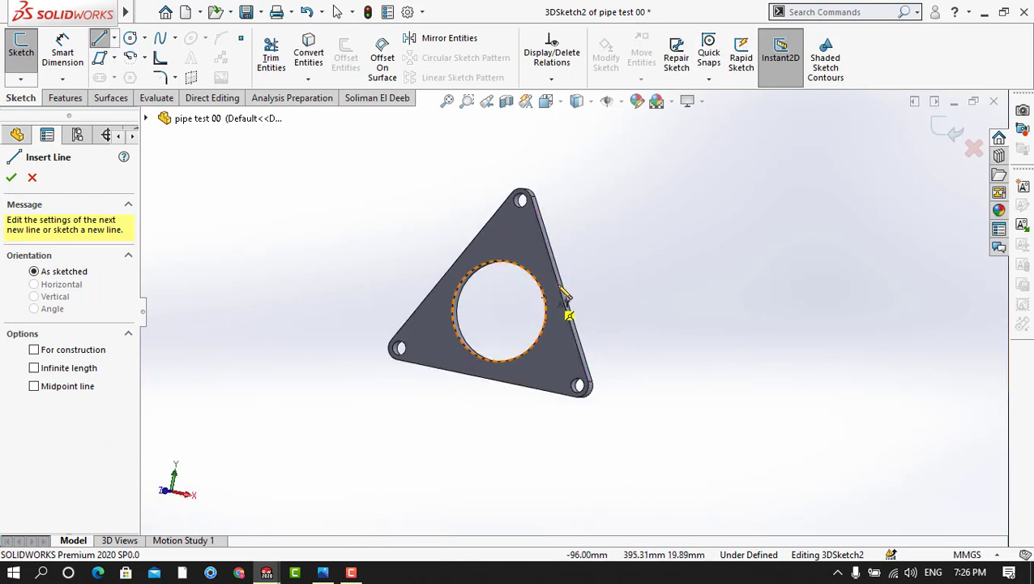
Draw a line from the triangle hole's centre out from the triangle plate
scroll(565, 294, up, 3)
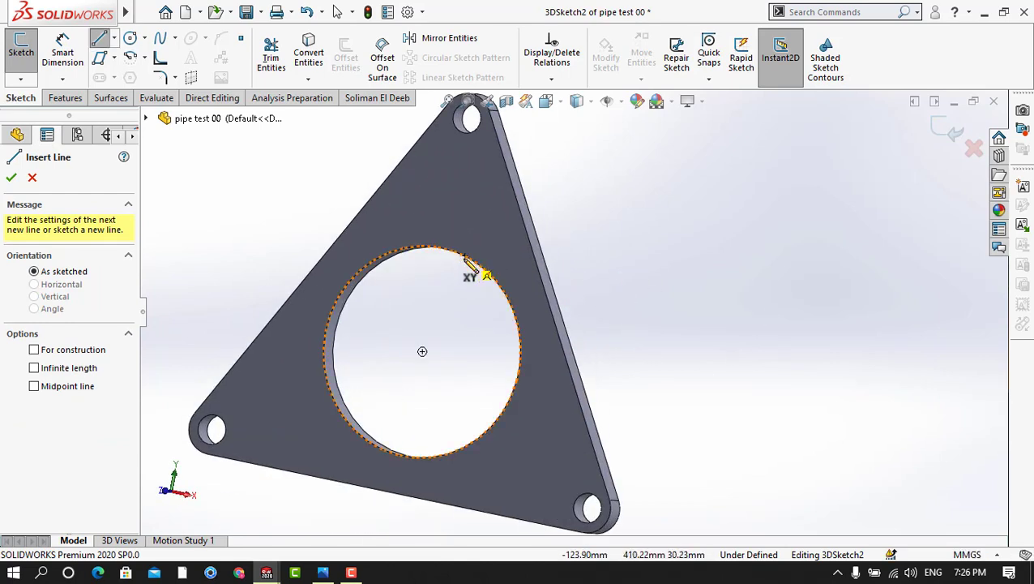
click(429, 357)
scroll(267, 393, down, 3)
middle_drag(267, 393, 227, 433)
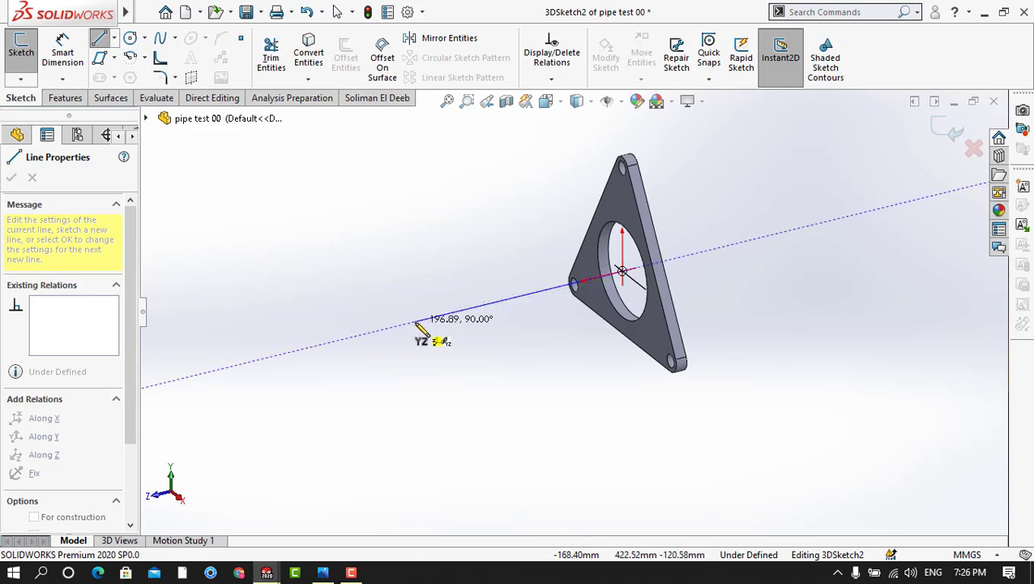
click(416, 325)
scroll(324, 340, up, 2)
scroll(330, 328, up, 2)
right_click(328, 325)
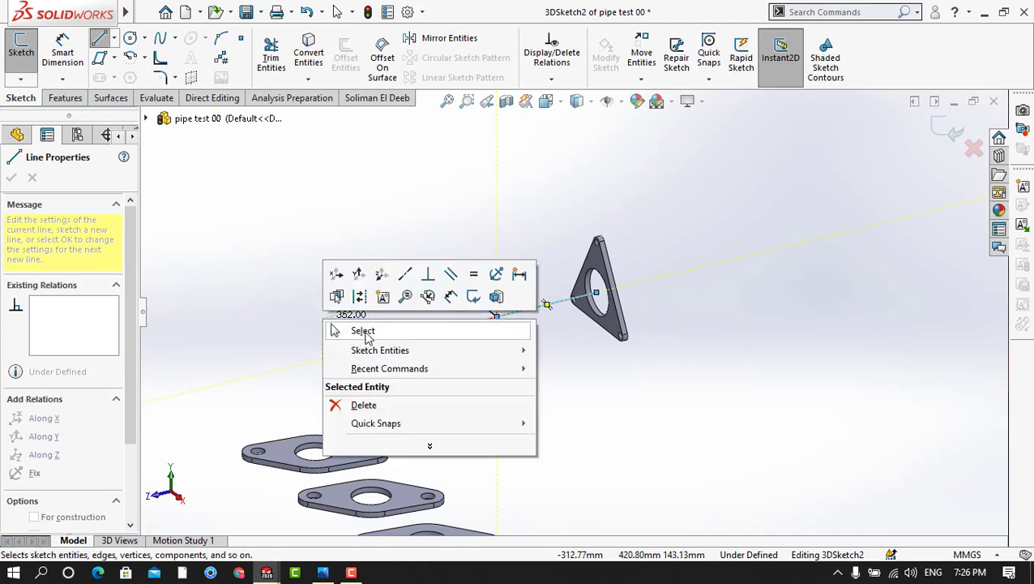
click(366, 338)
Draw the path from the top plate's hole centre upward, then across to the triangle line's end
middle_drag(369, 365, 498, 360)
scroll(491, 329, up, 2)
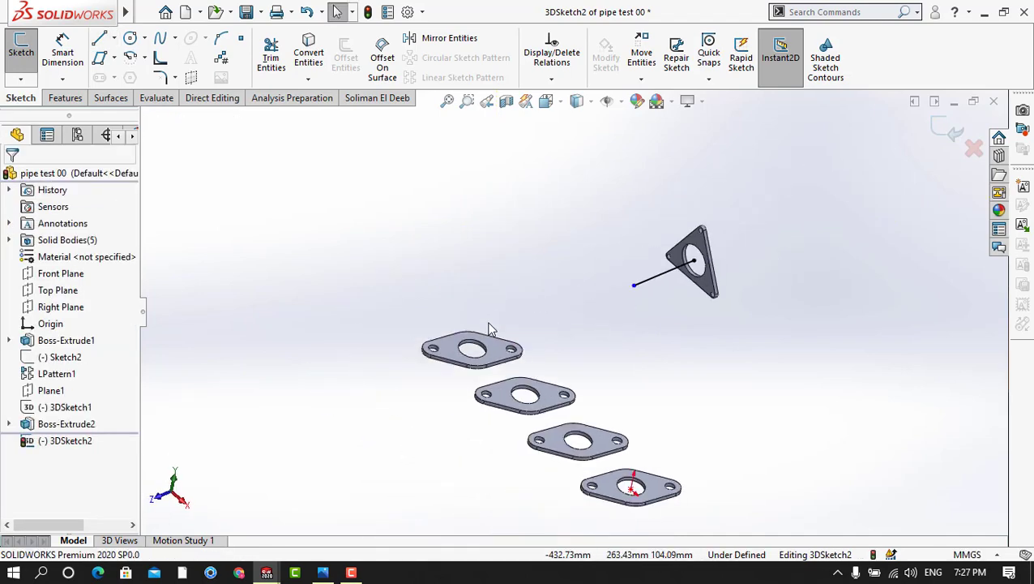
scroll(490, 329, down, 2)
right_drag(561, 289, 512, 276)
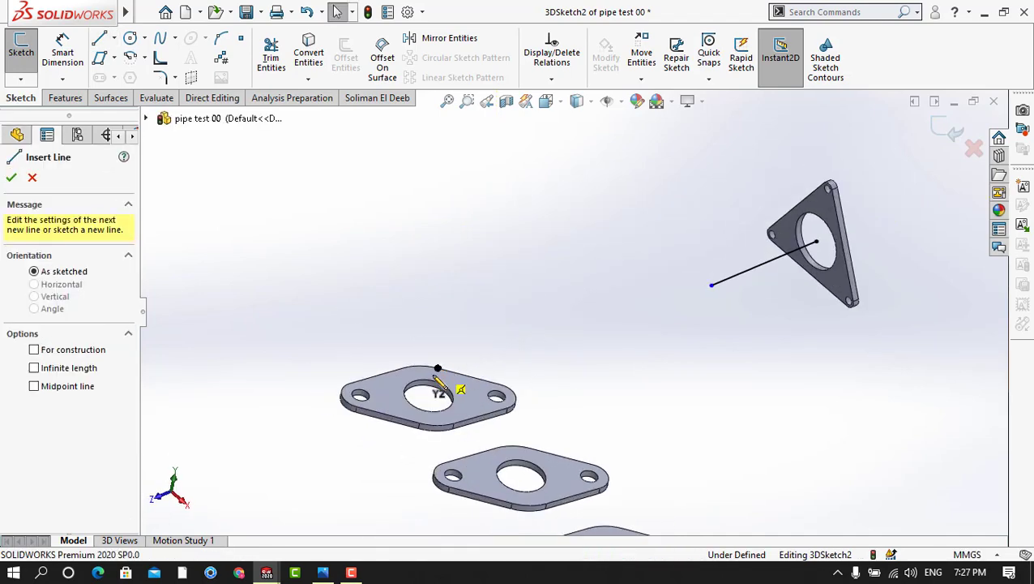
scroll(428, 395, down, 1)
scroll(438, 391, down, 2)
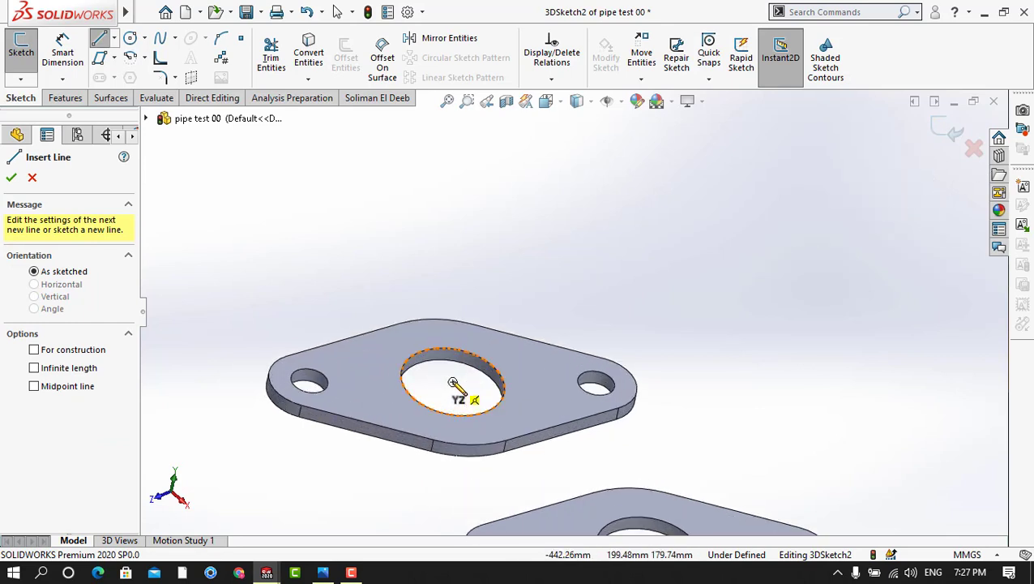
click(453, 382)
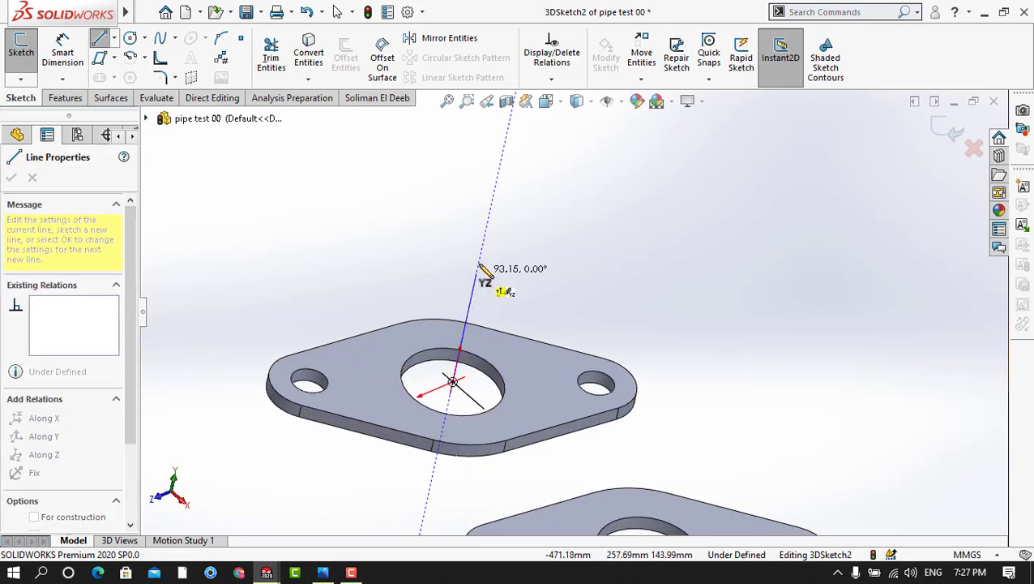
click(480, 262)
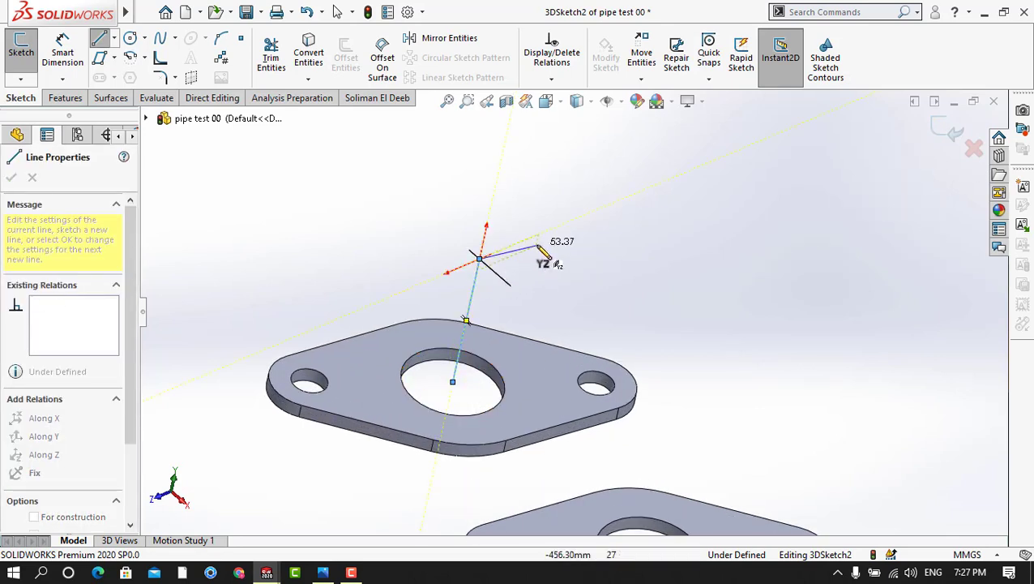
scroll(705, 240, up, 2)
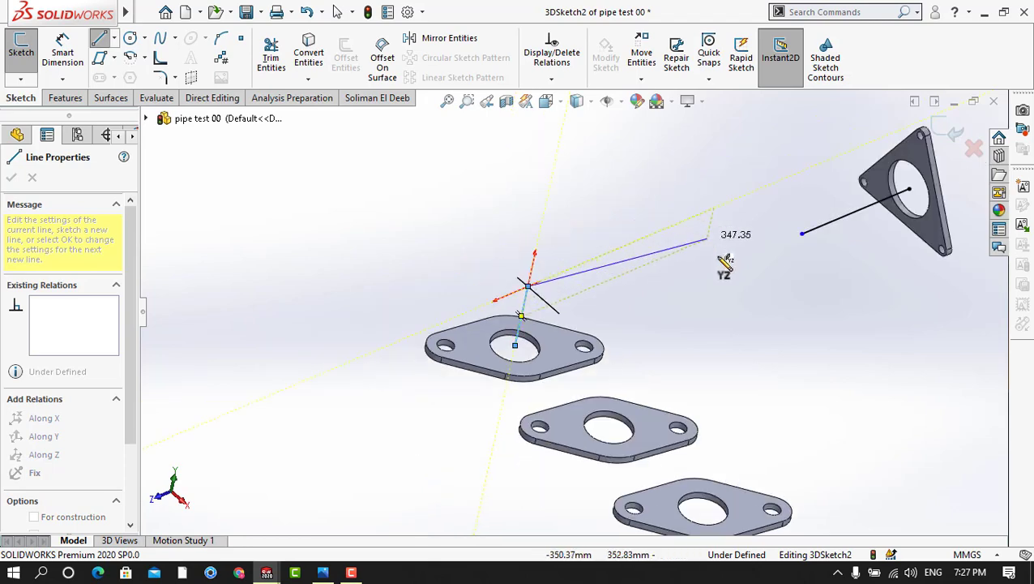
click(801, 233)
key(Escape)
middle_drag(777, 254, 776, 267)
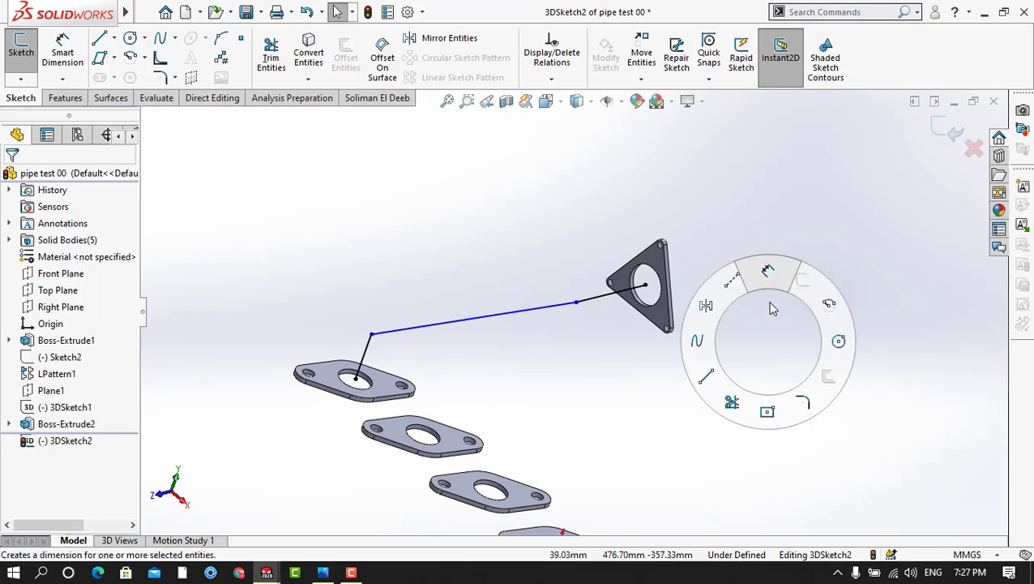
Dimension the line at the triangular flange to 150, then change it to 170
right_drag(772, 359, 771, 284)
scroll(649, 304, down, 3)
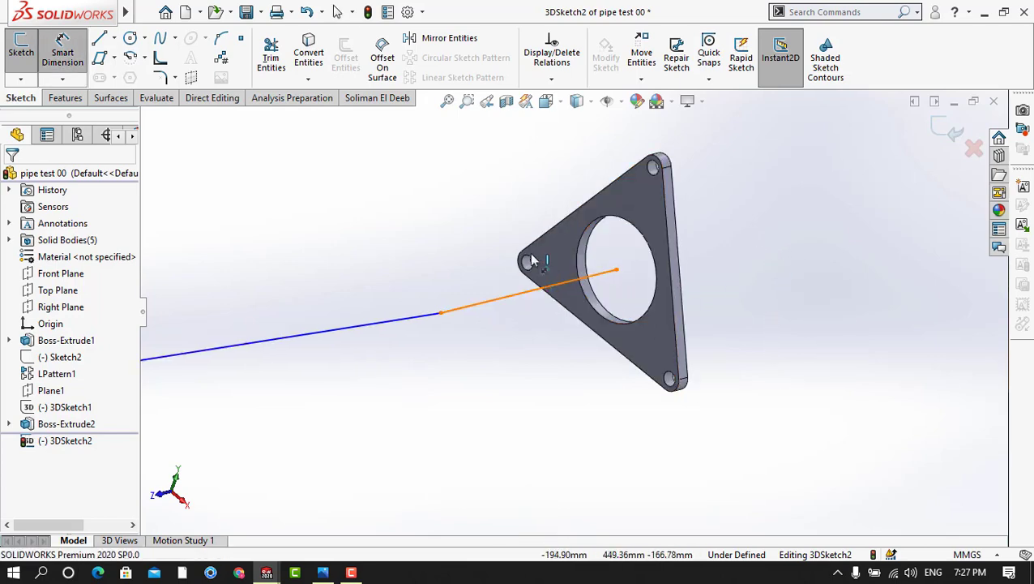
click(548, 291)
click(508, 212)
text(150)
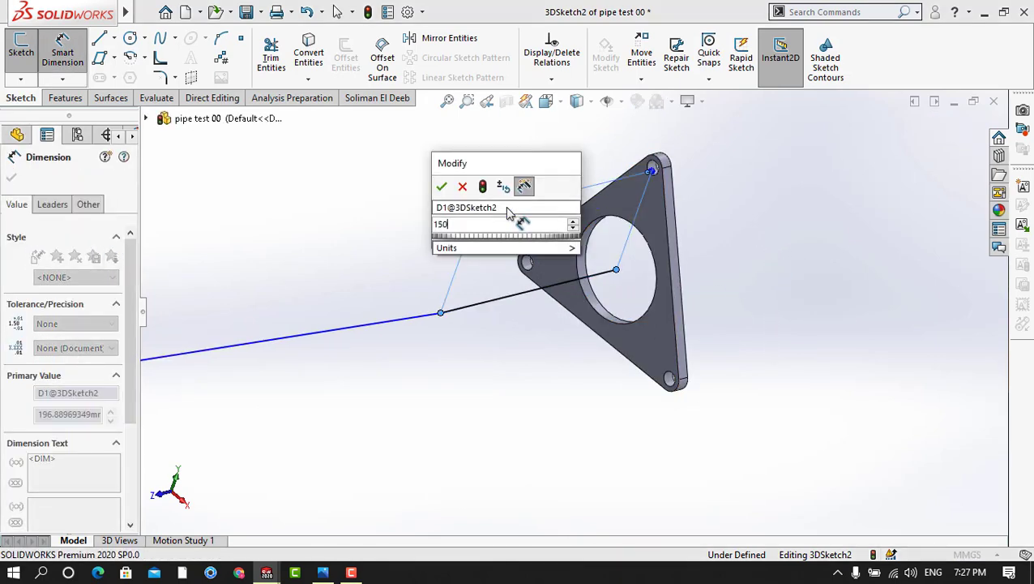
key(Return)
mouse_move(527, 292)
middle_down()
mouse_move(485, 263)
mouse_move(463, 271)
middle_up()
double_click(512, 239)
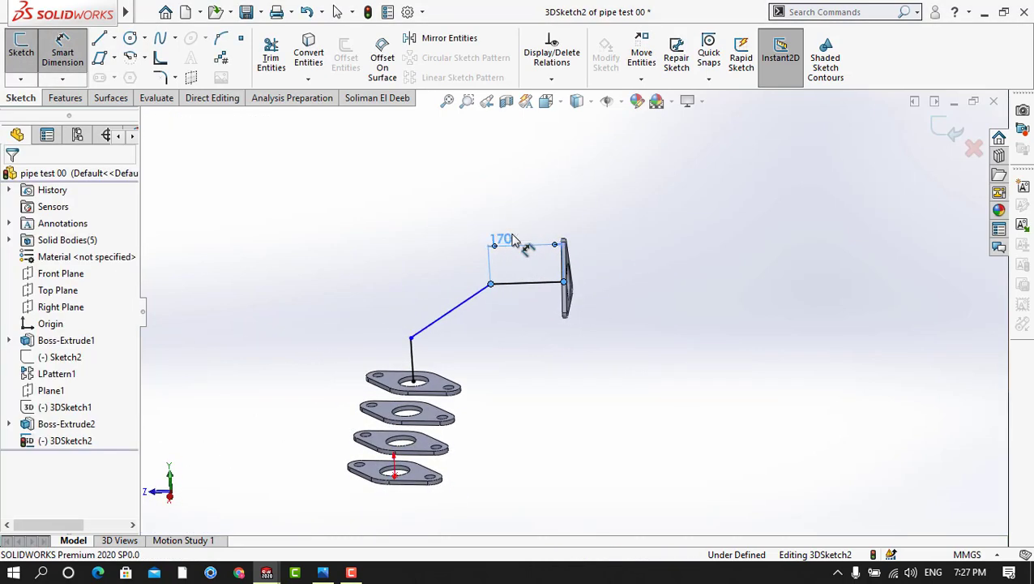
key(Return)
Dimension the rising line above the plate to 140 mm
middle_drag(527, 247, 362, 341)
scroll(362, 340, down, 3)
click(316, 343)
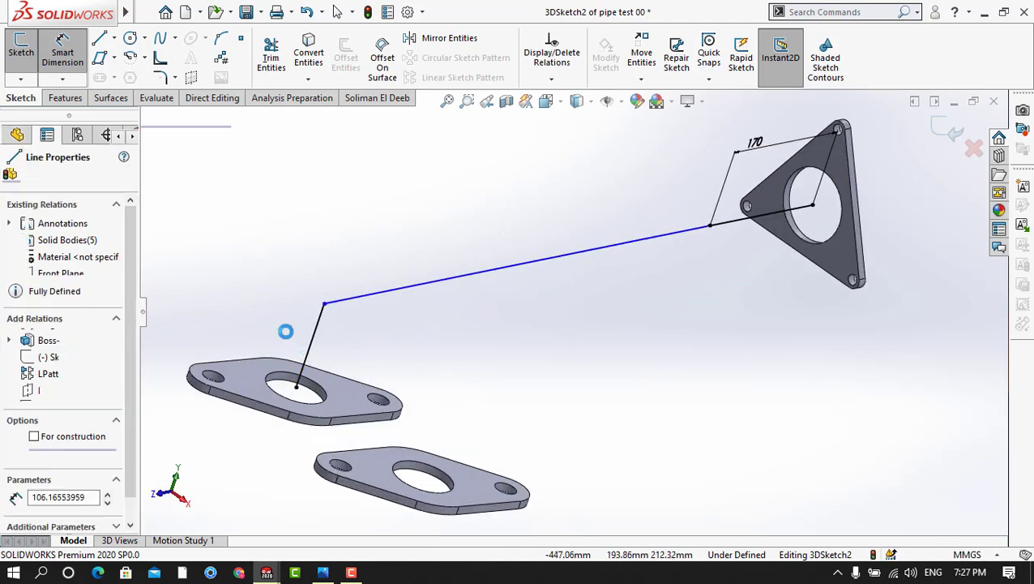
click(273, 339)
text(140)
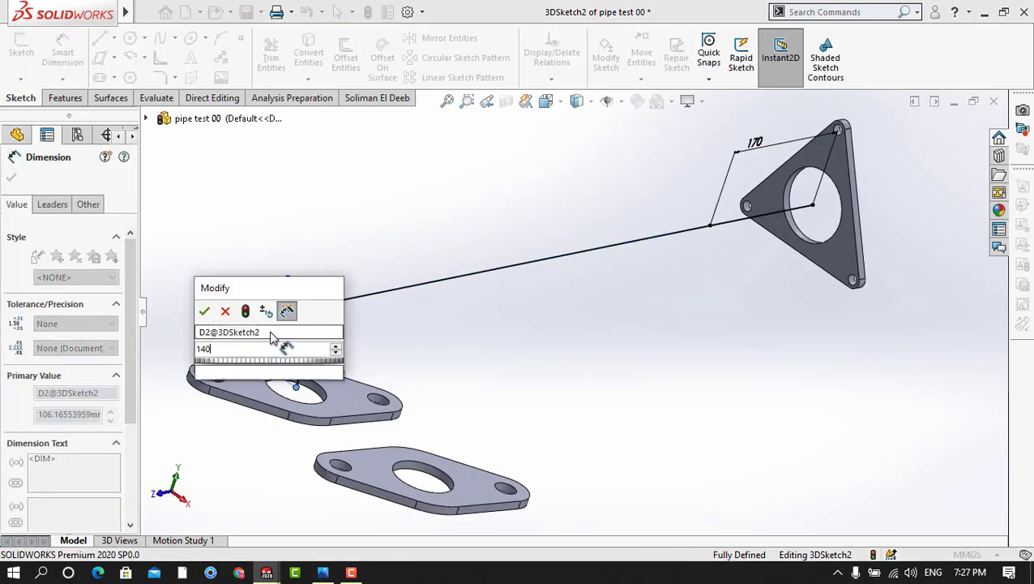
key(Return)
mouse_move(395, 240)
middle_down()
mouse_move(376, 190)
mouse_move(418, 240)
middle_up()
key(Escape)
Start a 140 mm sketch fillet on the two path bends, near the triangular flange and above the lower plate
right_click(355, 230)
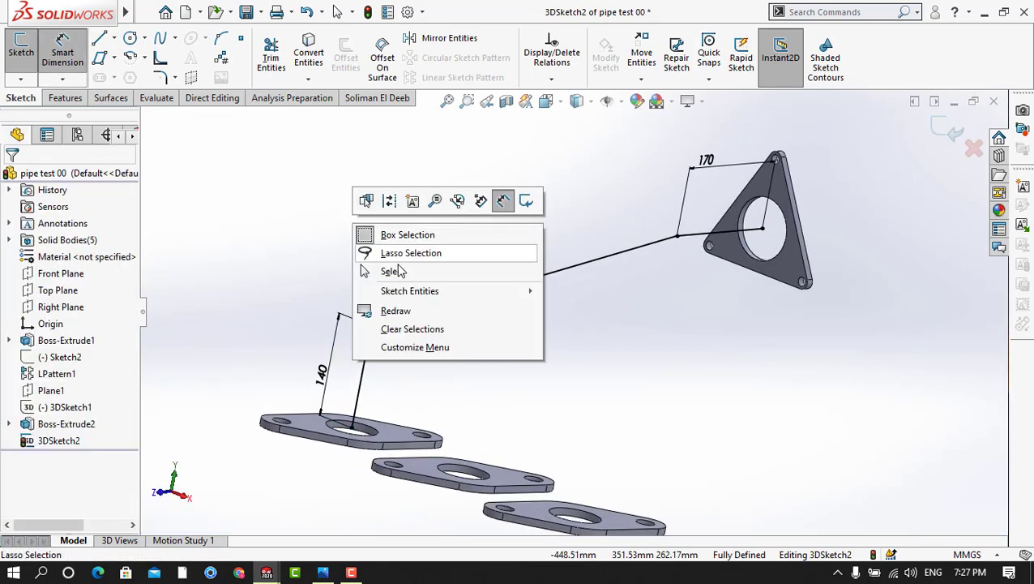
click(394, 270)
click(163, 79)
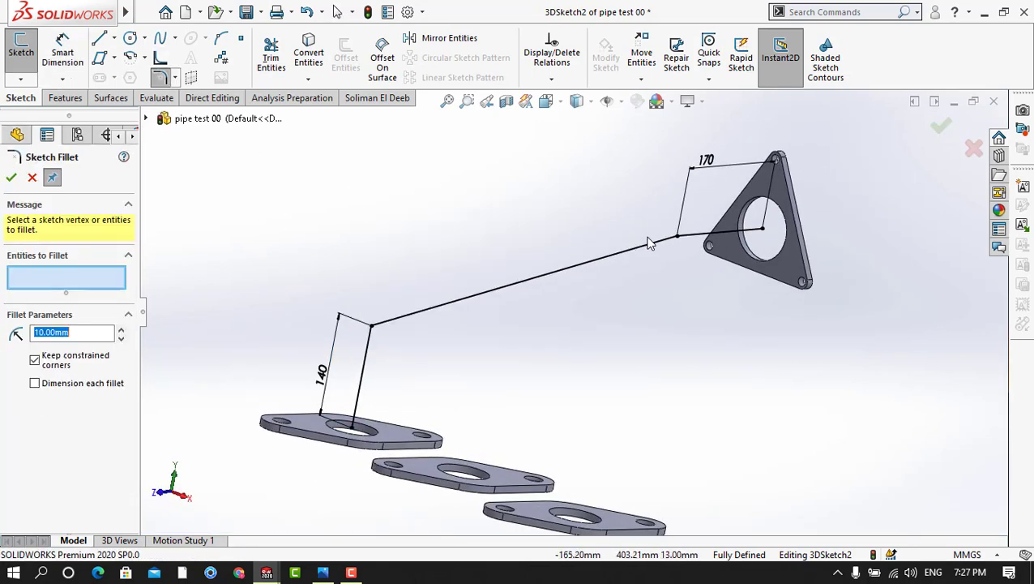
click(677, 236)
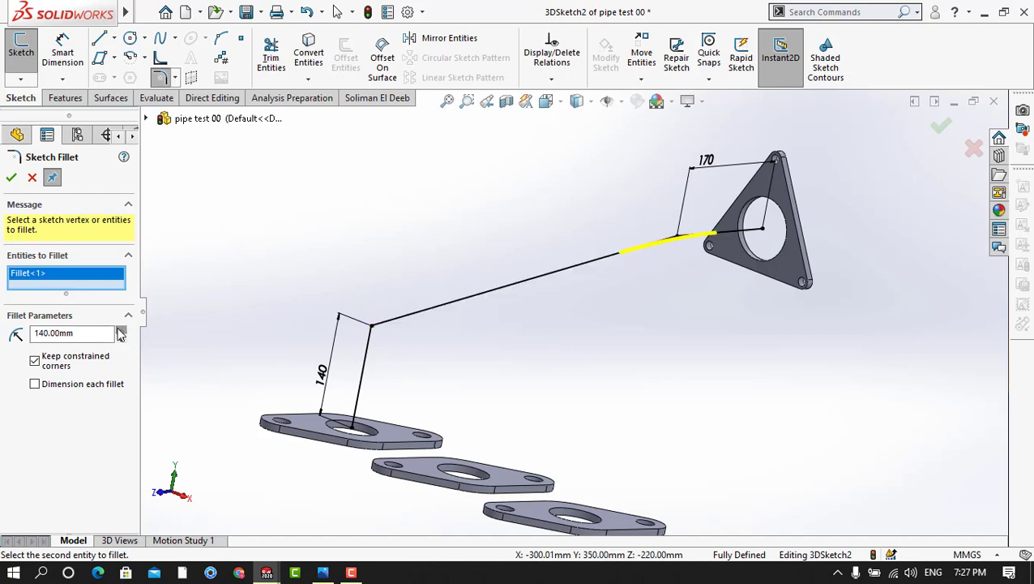
scroll(358, 416, down, 2)
scroll(358, 416, down, 2)
scroll(547, 339, down, 3)
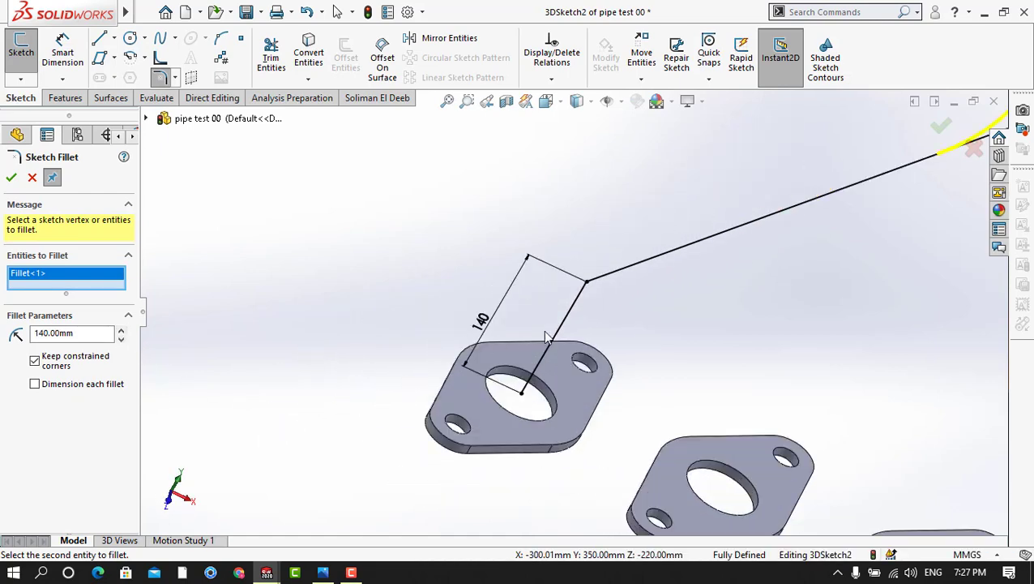
click(586, 283)
scroll(591, 317, up, 2)
scroll(535, 292, up, 2)
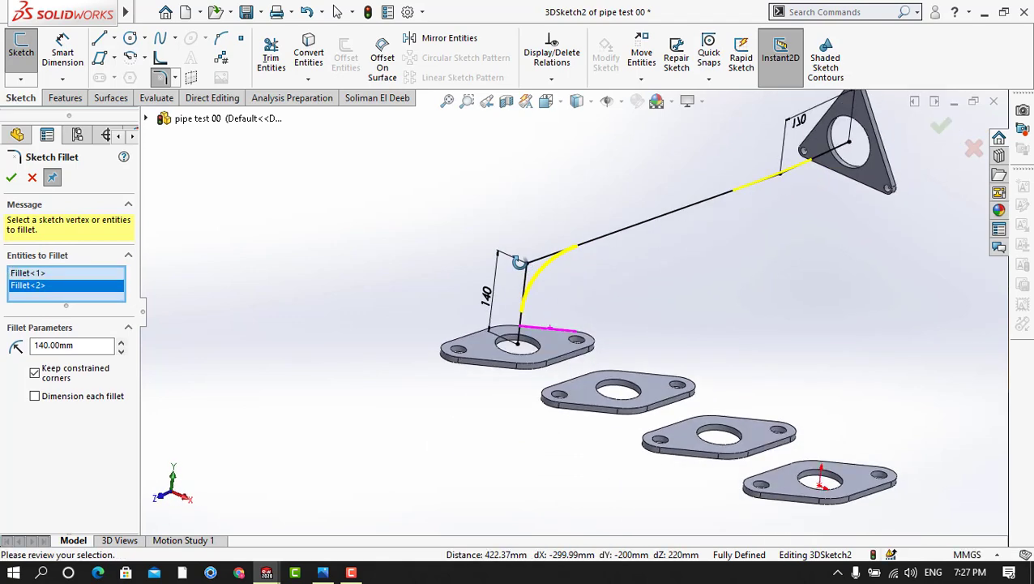
scroll(509, 285, up, 2)
scroll(509, 285, down, 1)
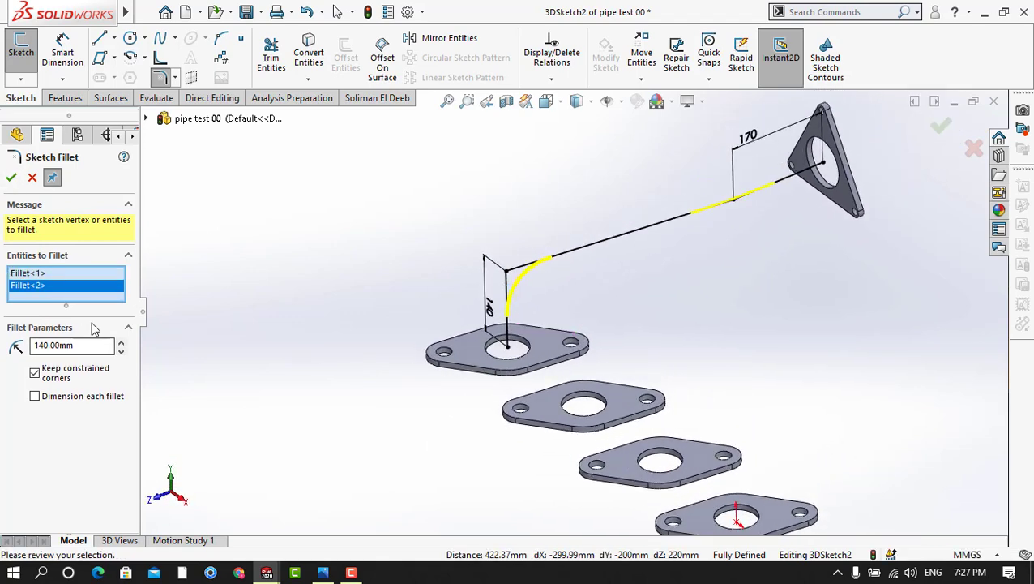
Confirm the 140 mm fillets and orbit the model to inspect the rounded path
click(11, 178)
scroll(330, 288, down, 2)
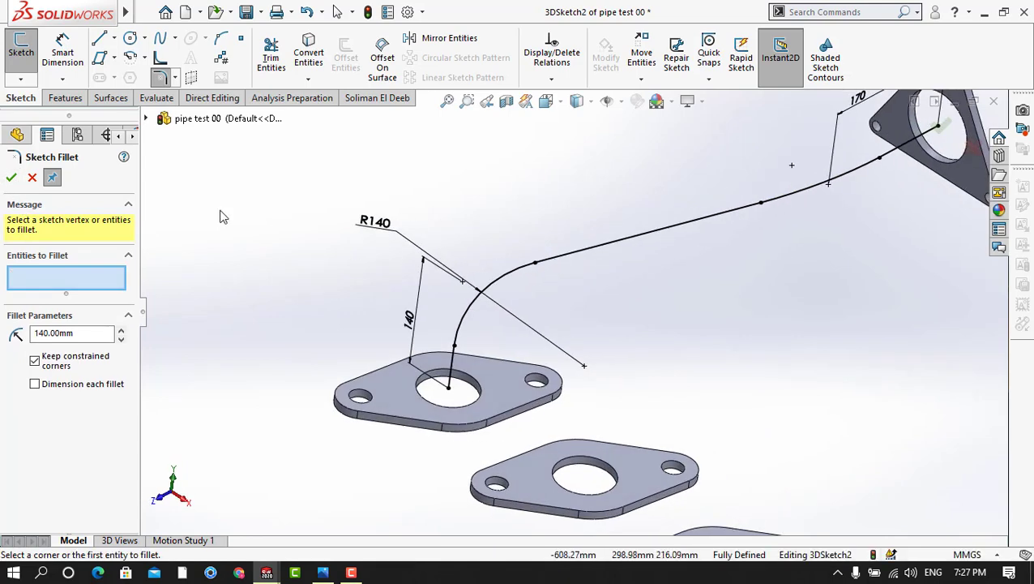
scroll(454, 194, up, 2)
middle_drag(663, 224, 547, 209)
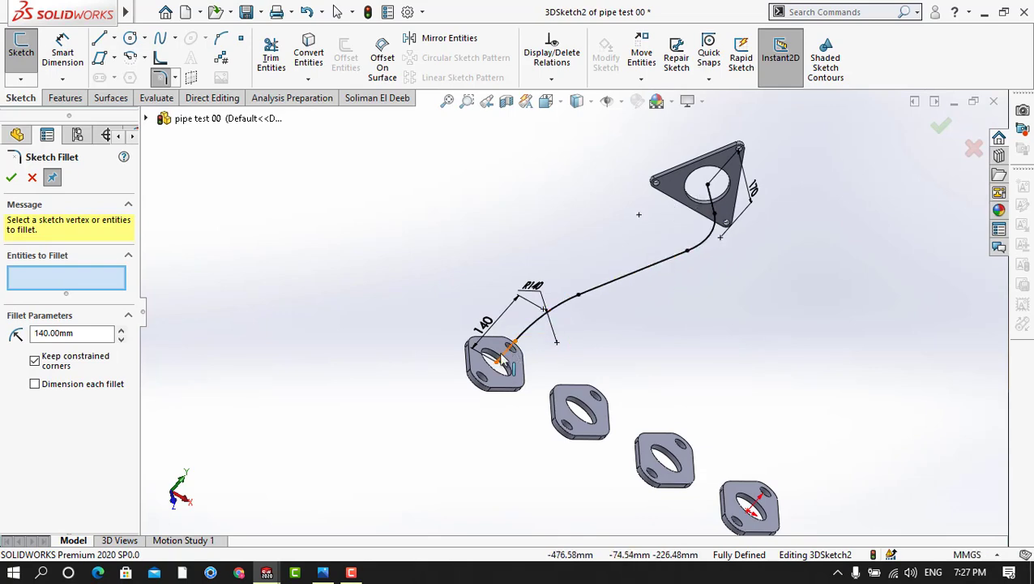
key(ctrl+Left)
key(ctrl+Down)
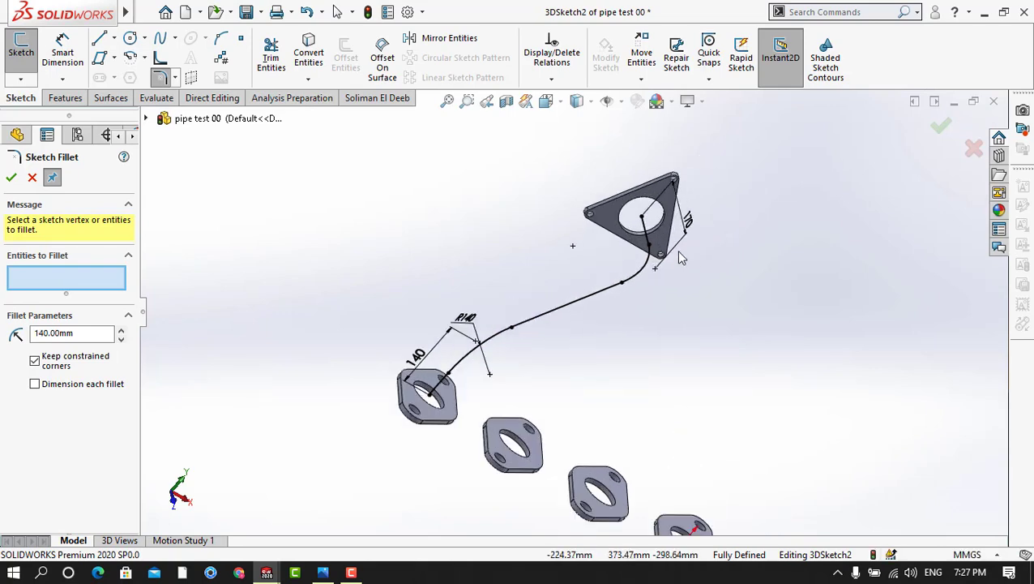
mouse_move(681, 257)
middle_down()
mouse_move(571, 222)
mouse_move(612, 259)
mouse_move(767, 249)
mouse_move(626, 340)
mouse_move(589, 349)
middle_up()
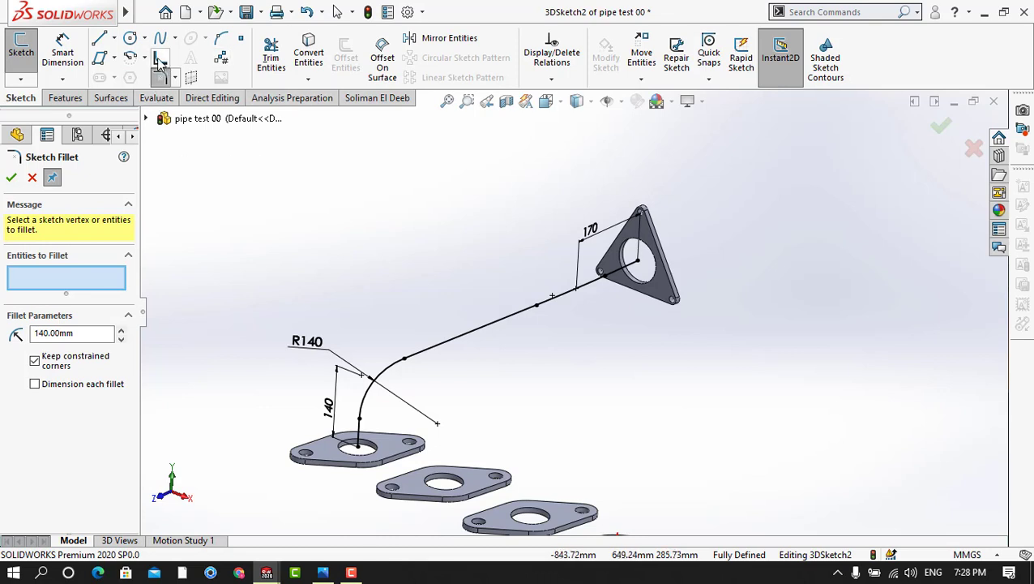
click(850, 13)
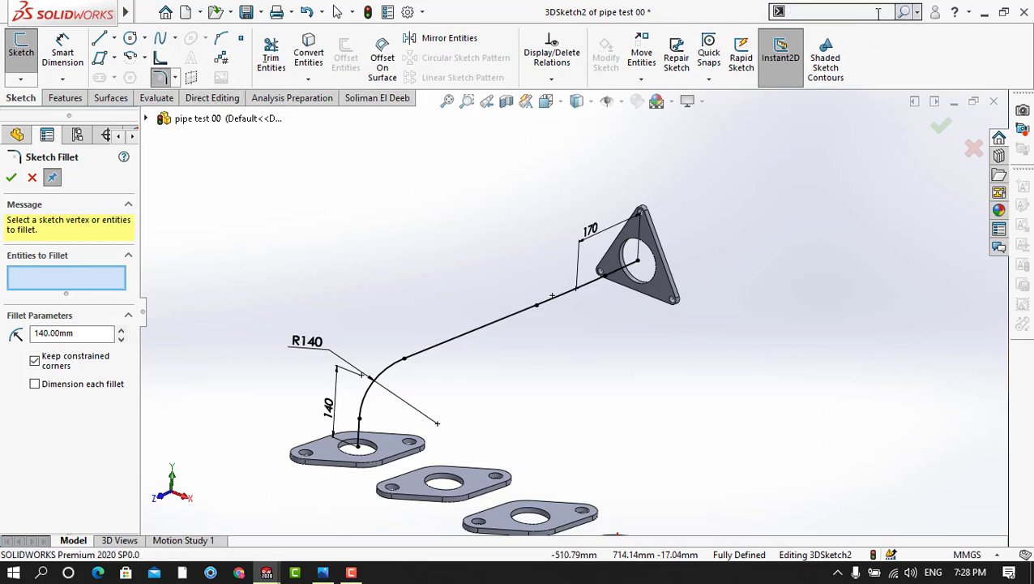
text(fi)
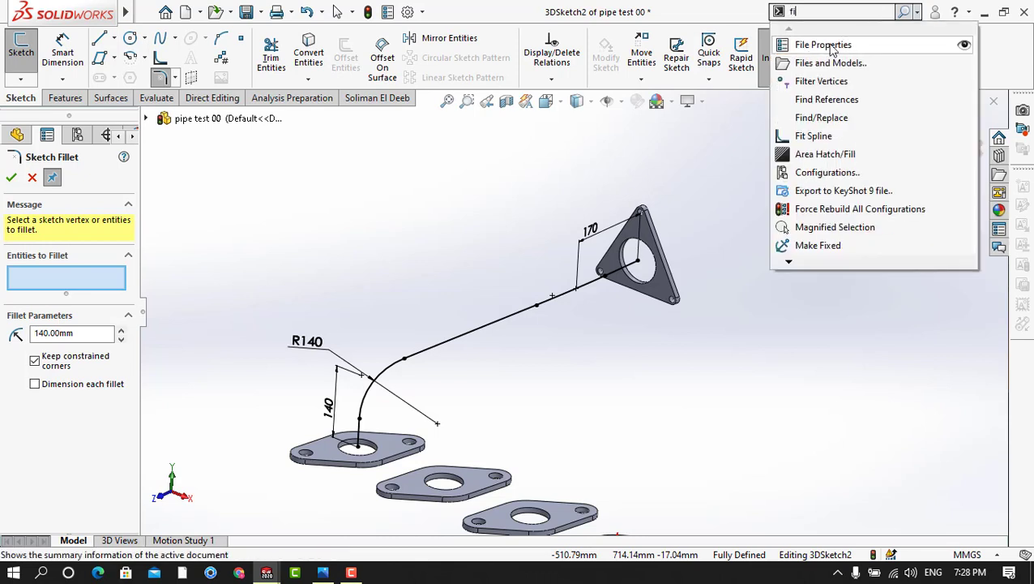
text(t)
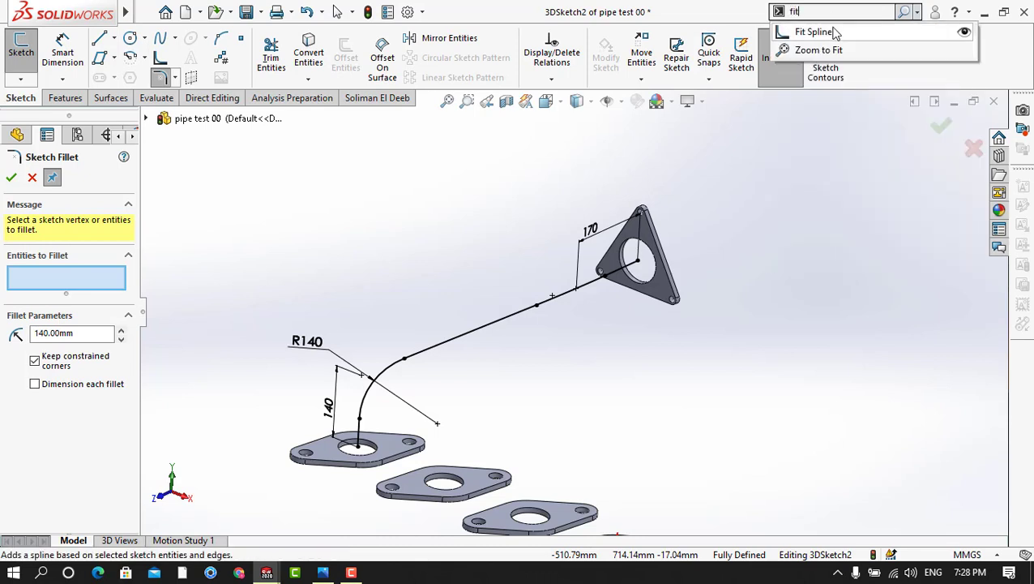
click(966, 33)
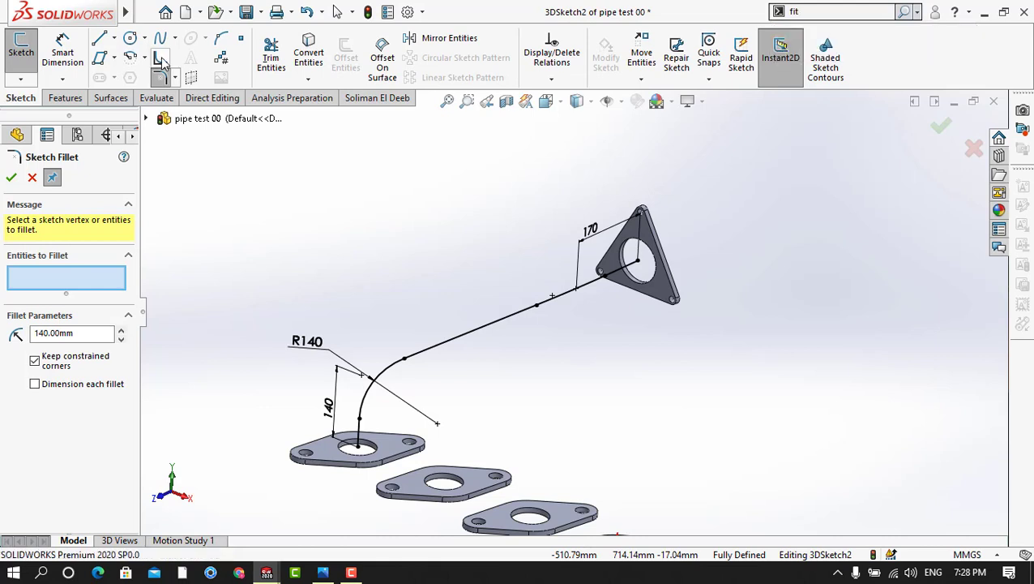
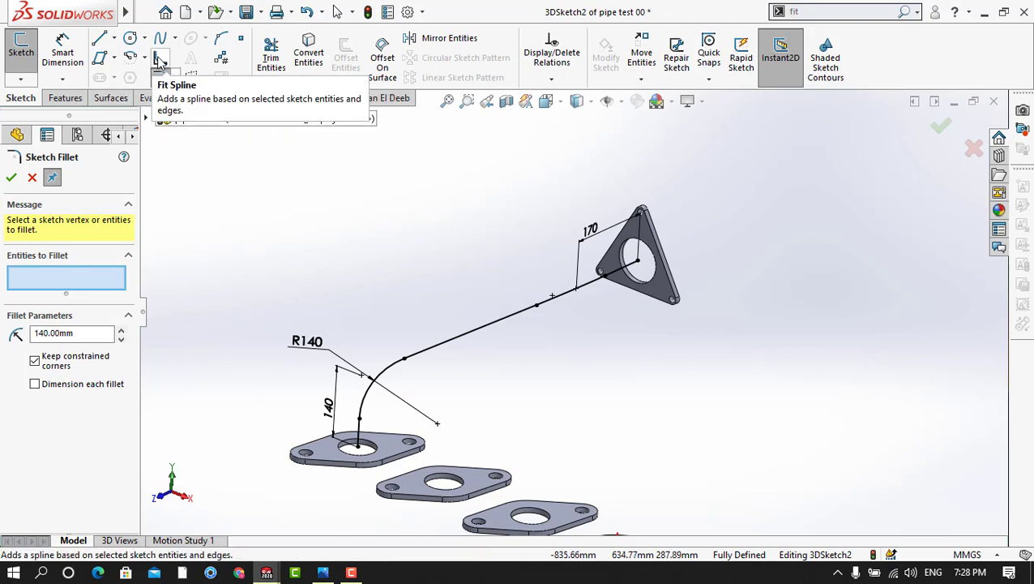
Fit a spline through the 3DSketch2 path segments from the triangular flange to the lower flange hole
click(160, 63)
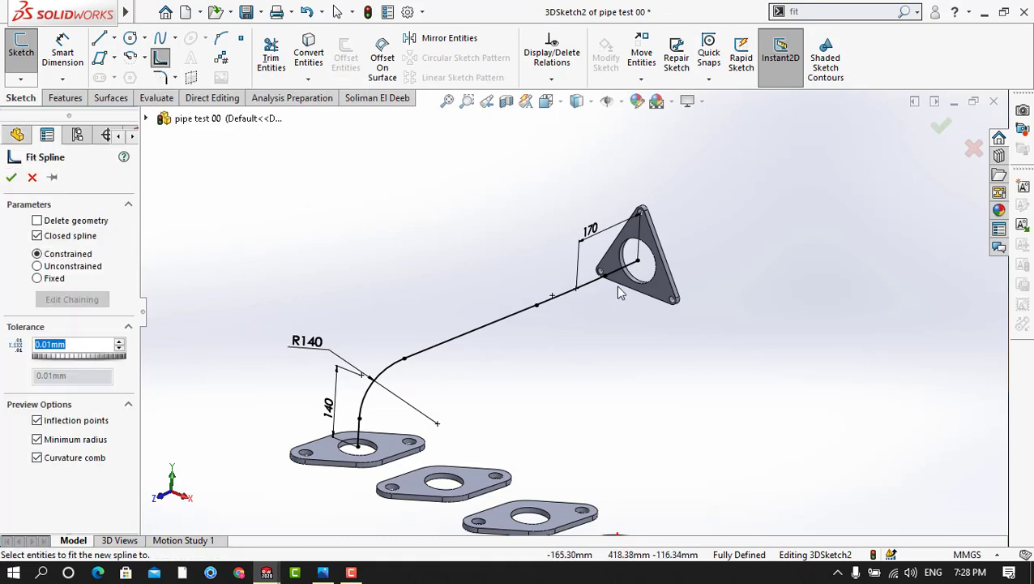
scroll(616, 288, down, 3)
click(603, 259)
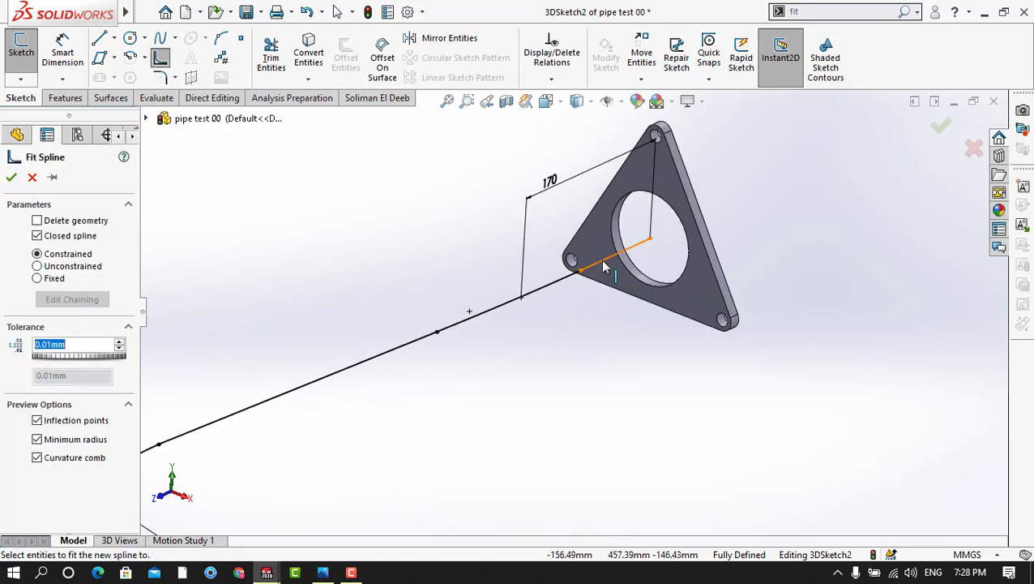
click(553, 291)
click(382, 351)
middle_drag(382, 351, 347, 468)
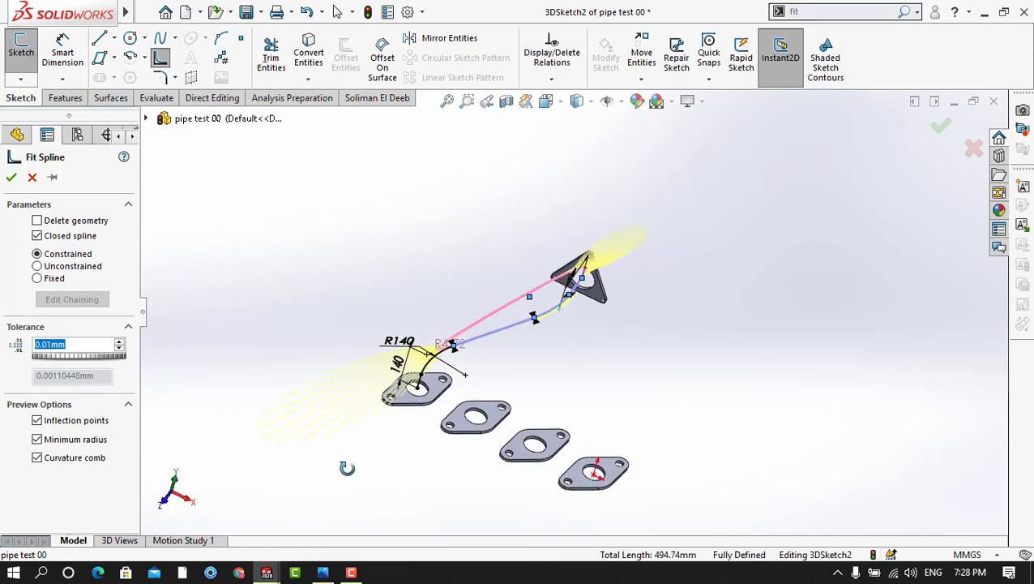
scroll(377, 357, down, 5)
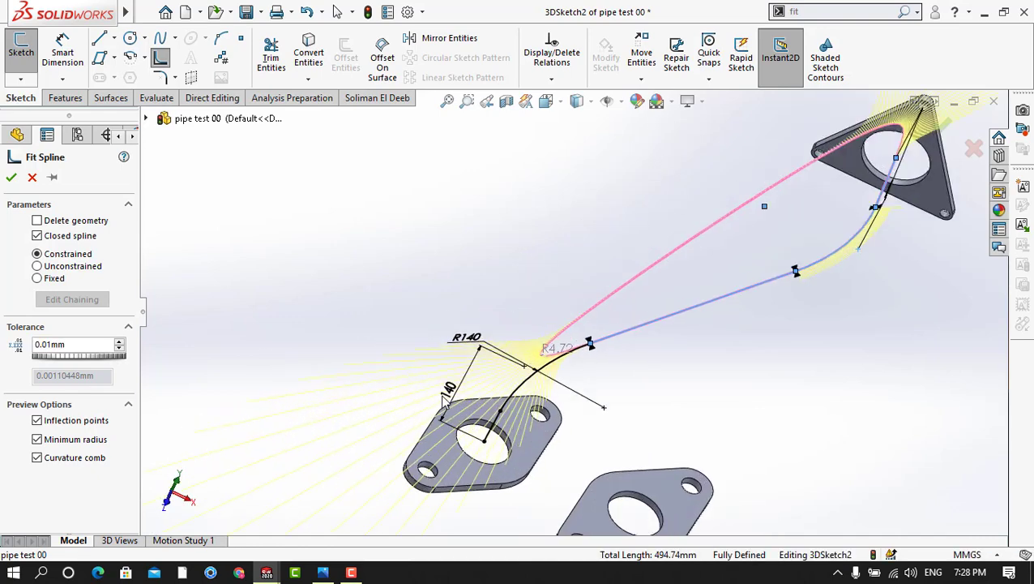
click(491, 437)
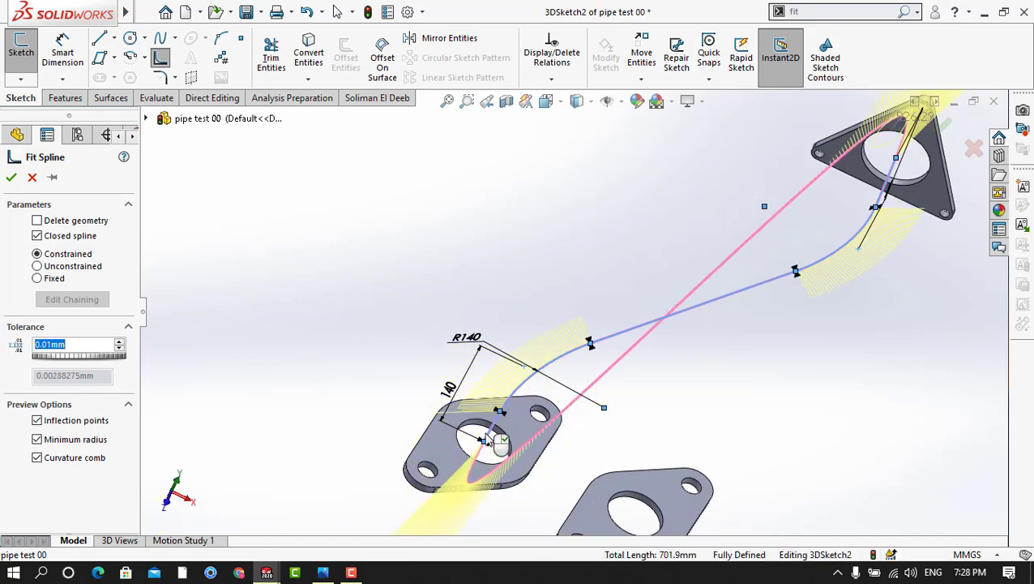
Make the fitted spline open, accept it, and exit 3DSketch2
click(36, 236)
scroll(604, 374, up, 3)
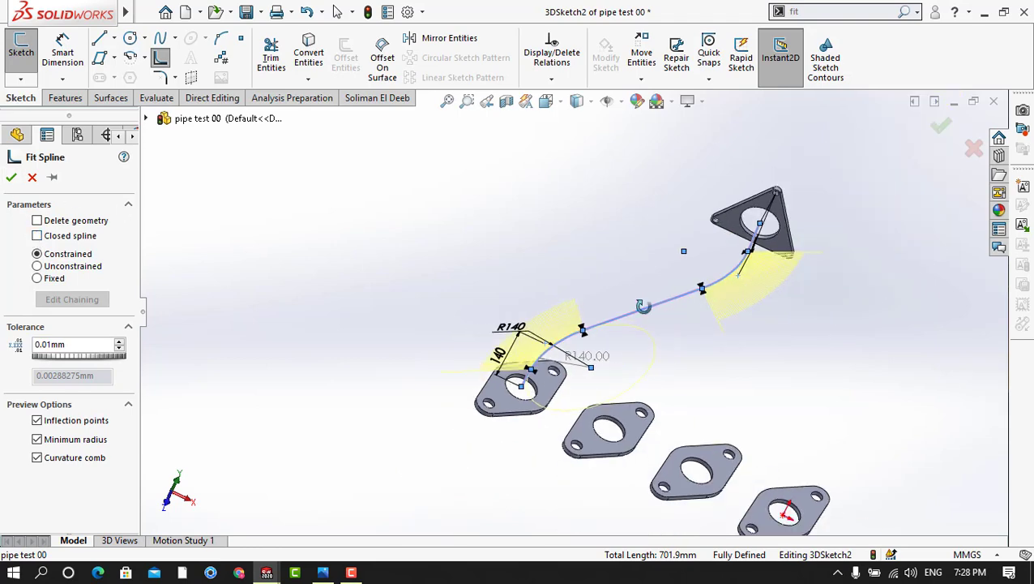
click(11, 178)
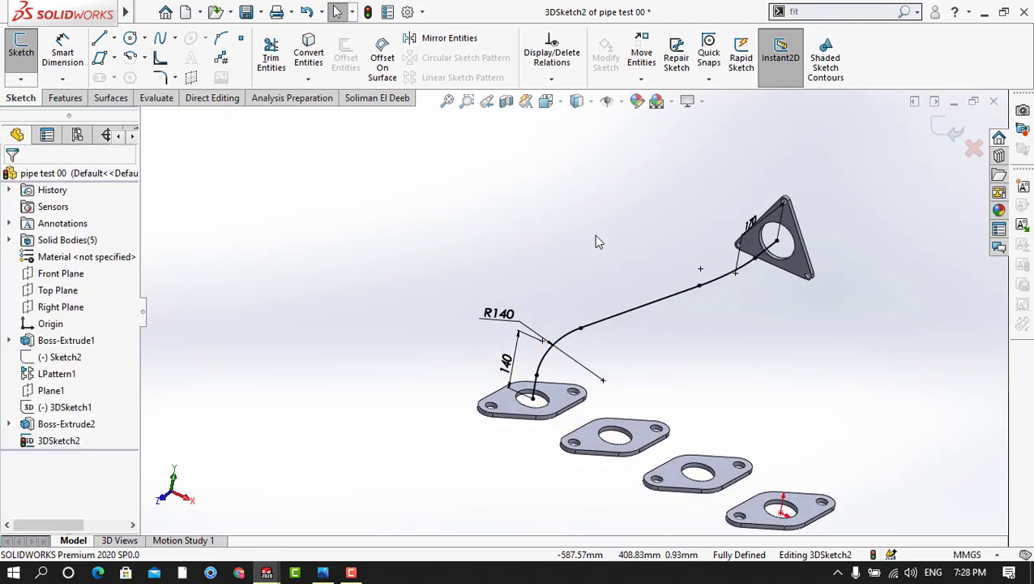
scroll(749, 265, up, 2)
scroll(851, 194, down, 1)
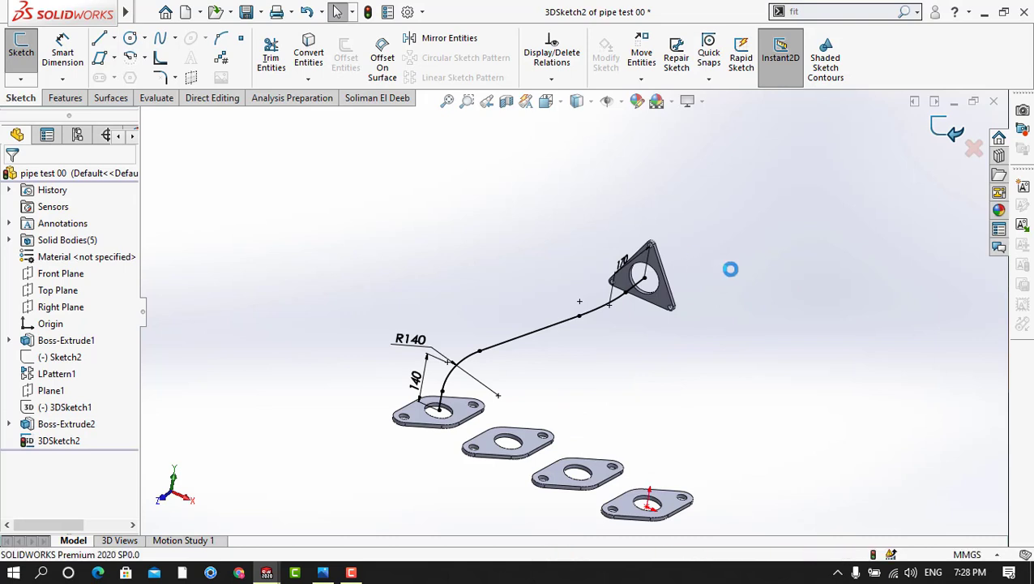
key(ctrl+b)
scroll(711, 302, down, 3)
scroll(648, 287, down, 1)
Sketch on the triangular flange's front face a circle offset 2 mm from the hole edge
click(623, 221)
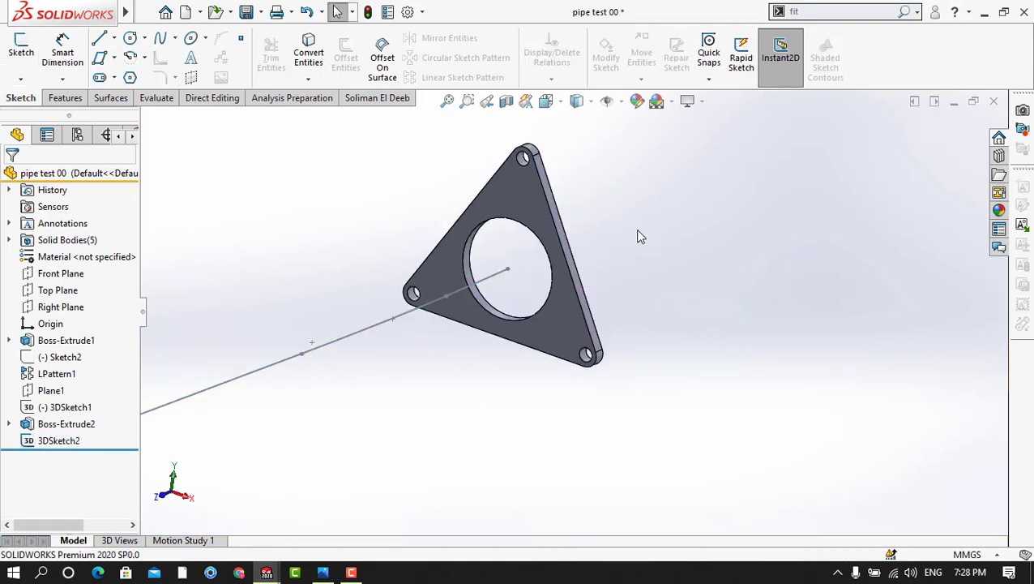
click(538, 223)
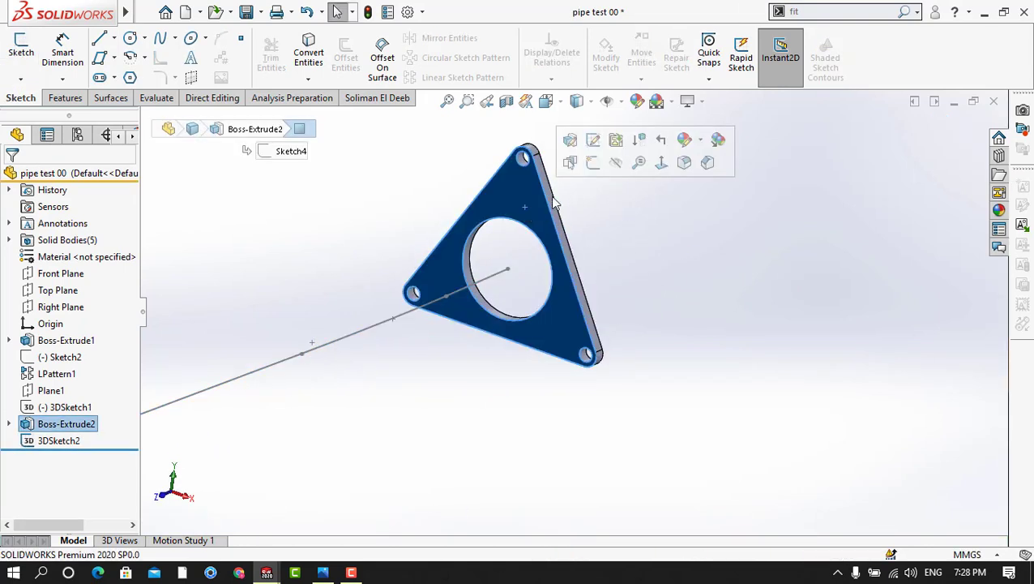
click(591, 168)
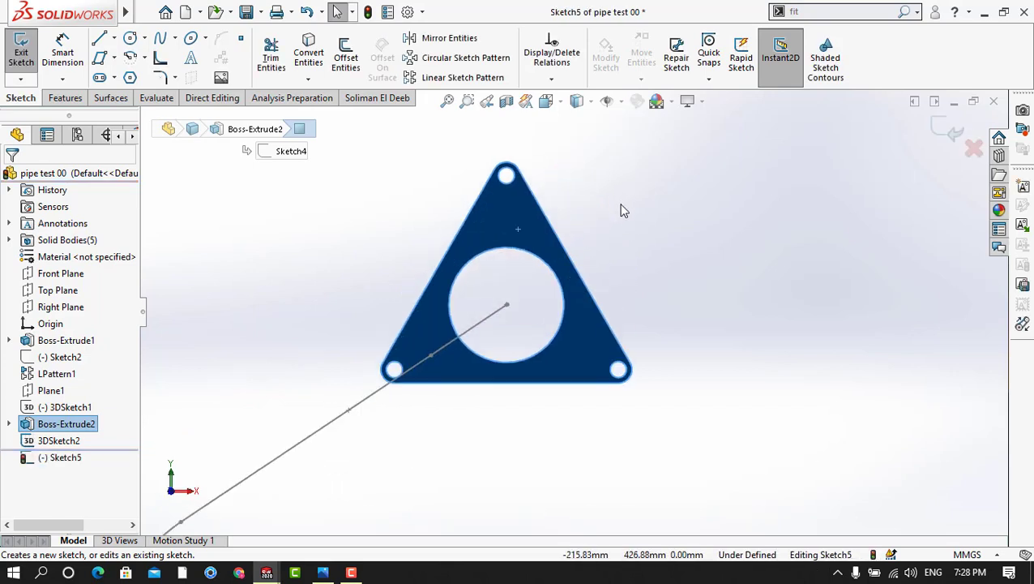
click(347, 58)
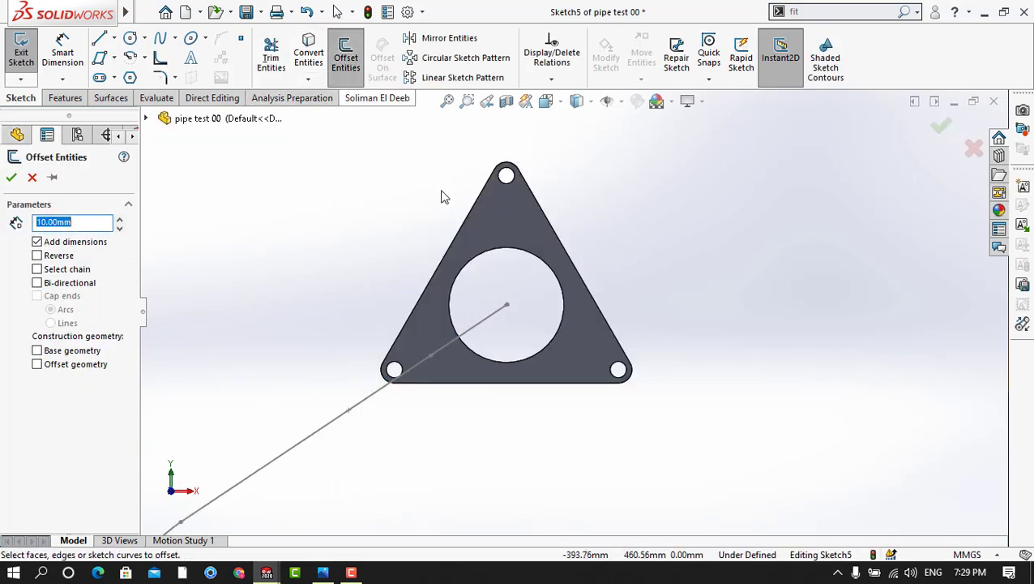
click(497, 253)
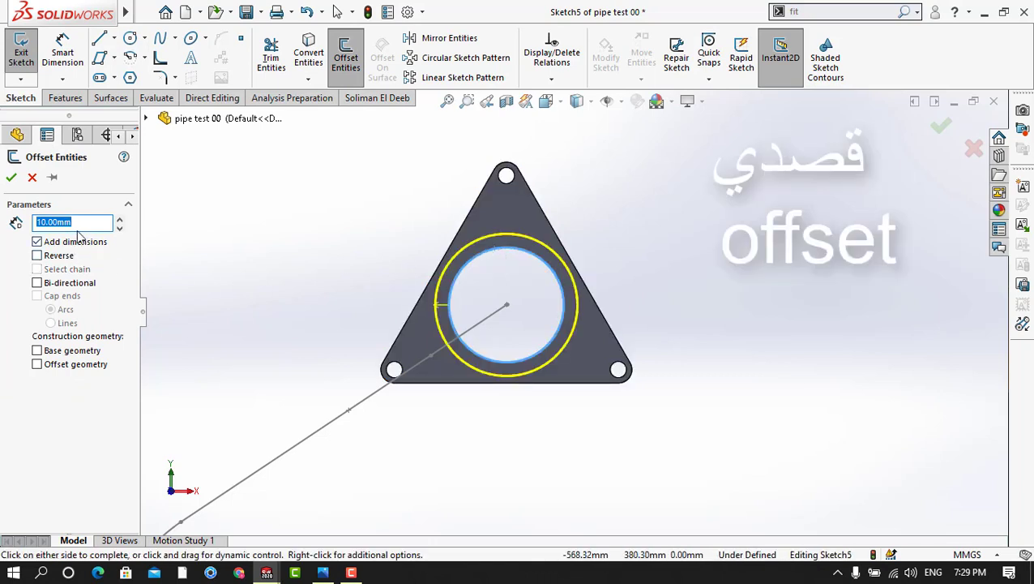
text(2)
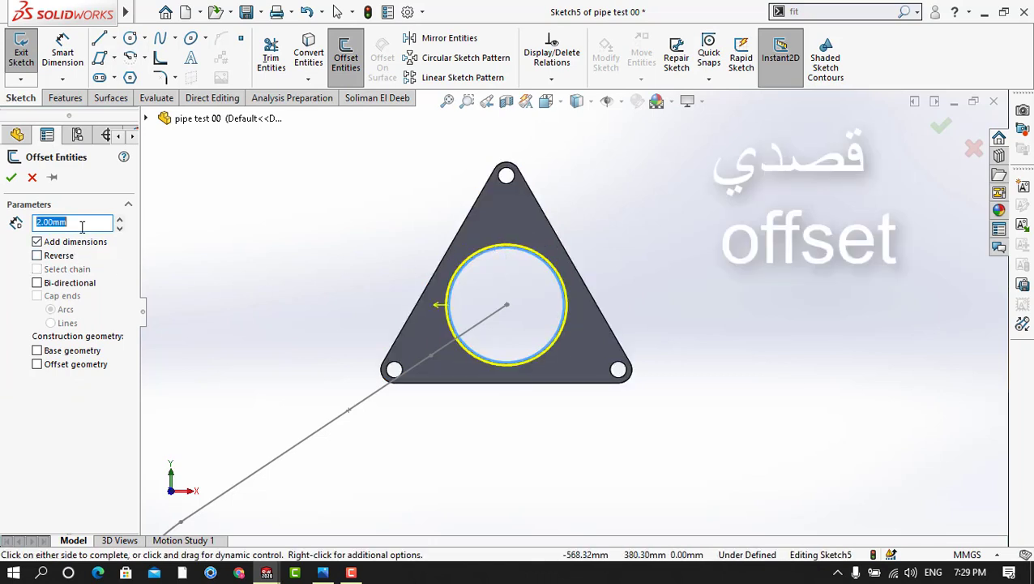
click(11, 180)
Close Sketch5 and check the offset circle and the pipe path
scroll(317, 242, up, 5)
middle_drag(335, 249, 416, 258)
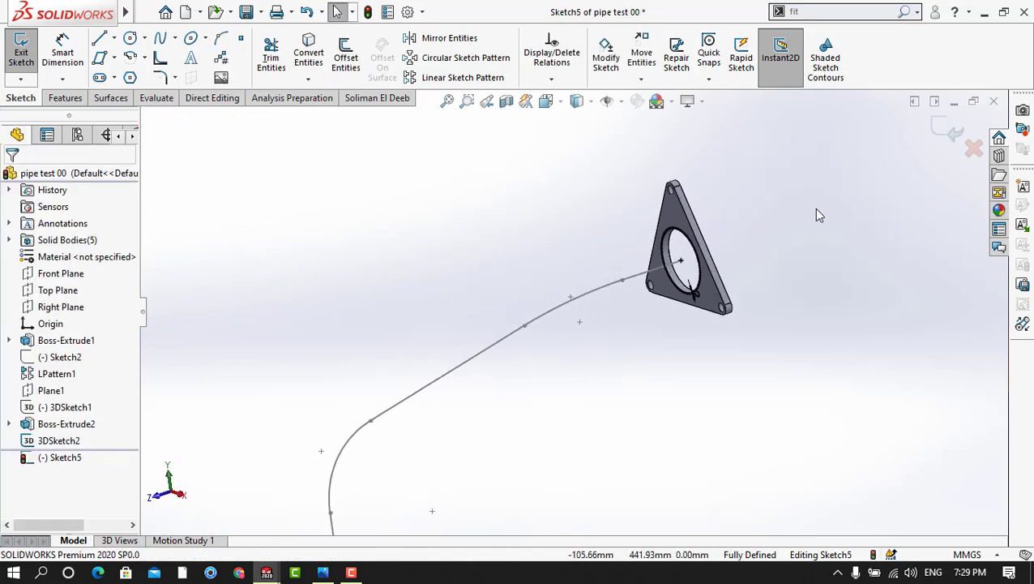
key(ctrl+b)
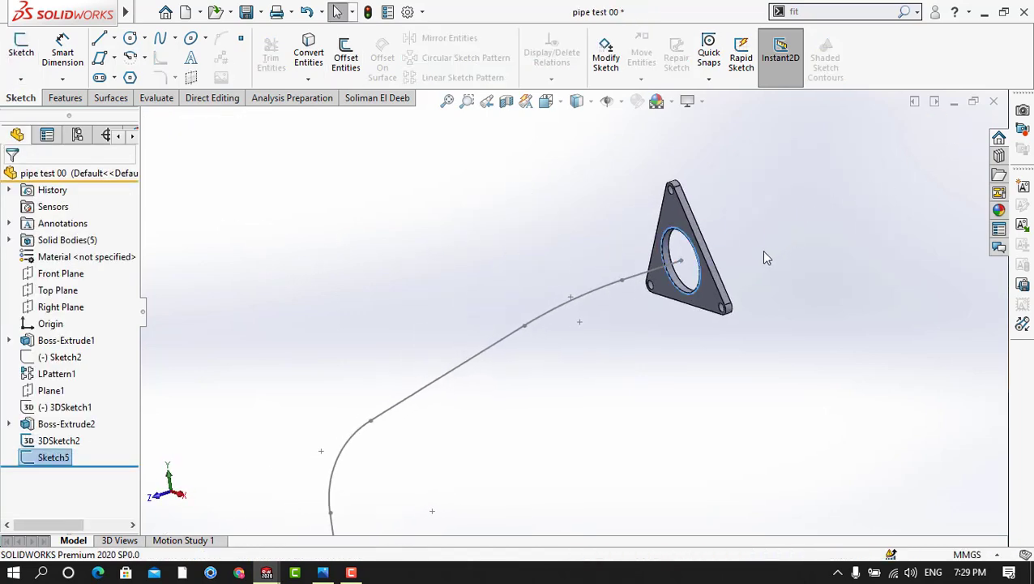
scroll(670, 315, down, 5)
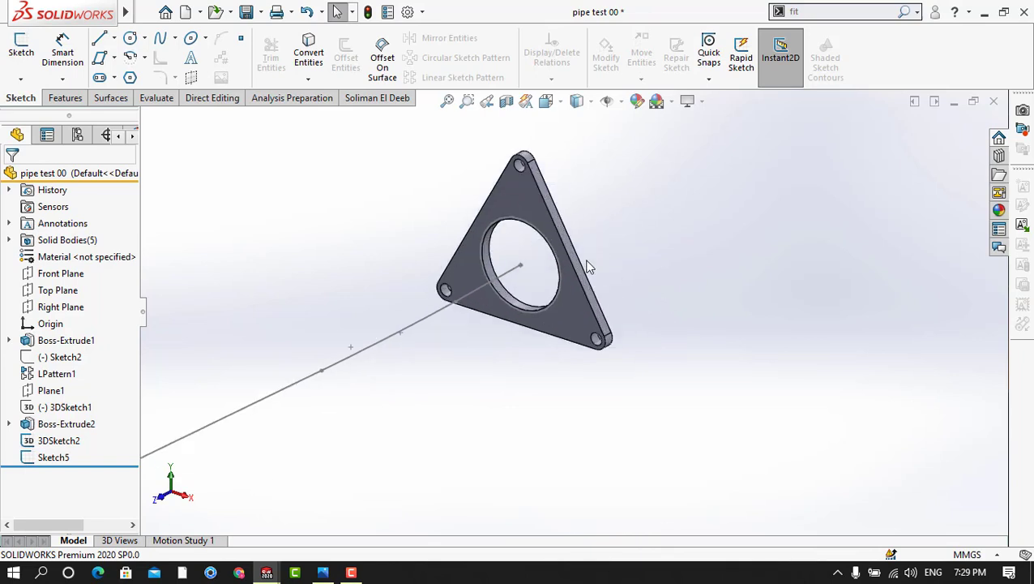
click(527, 221)
click(408, 231)
click(403, 326)
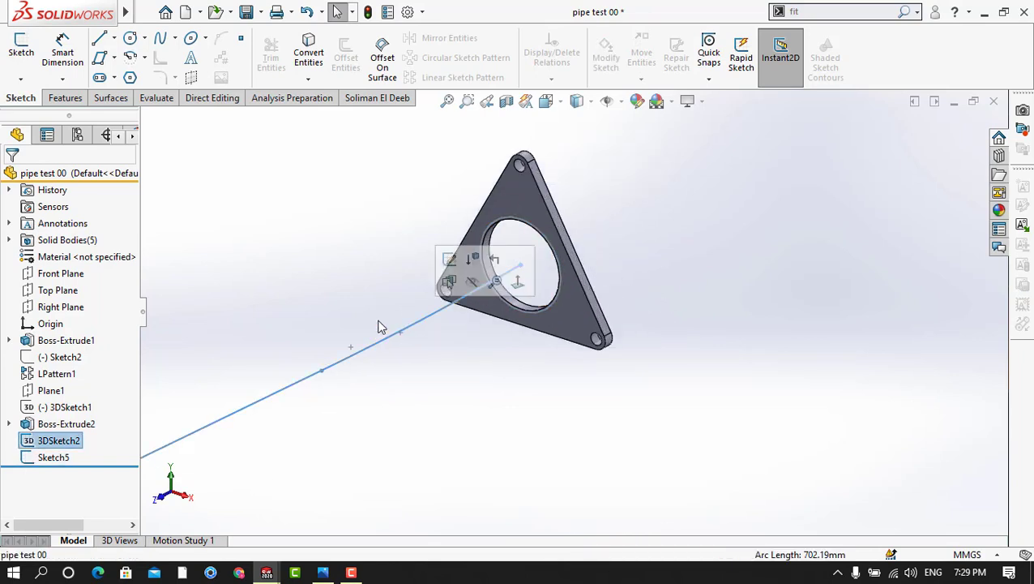
click(313, 289)
scroll(317, 385, up, 4)
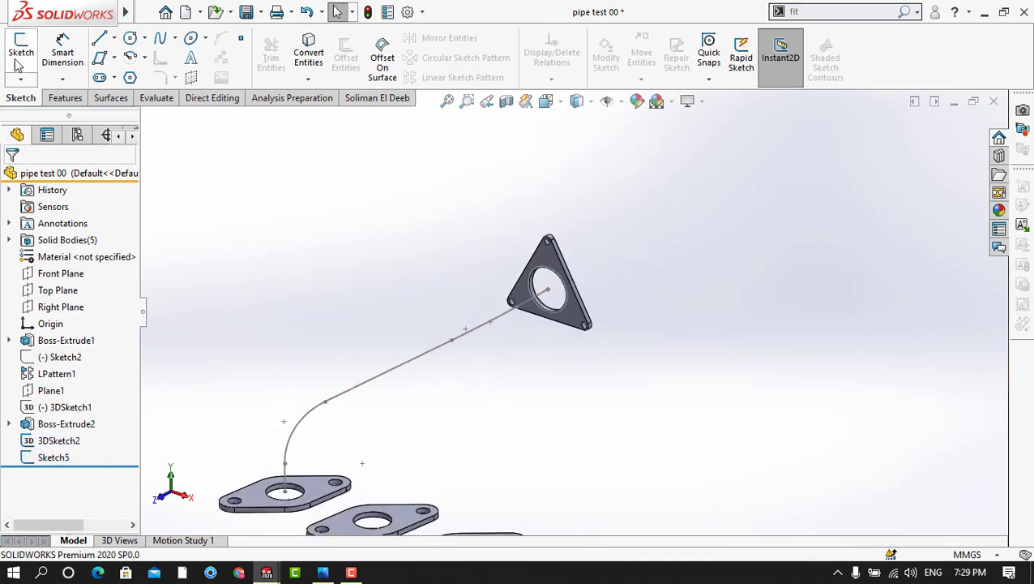
Sweep the Sketch5 offset circle along the 3DSketch2 spline to create the Sweep1 pipe
click(67, 97)
click(149, 38)
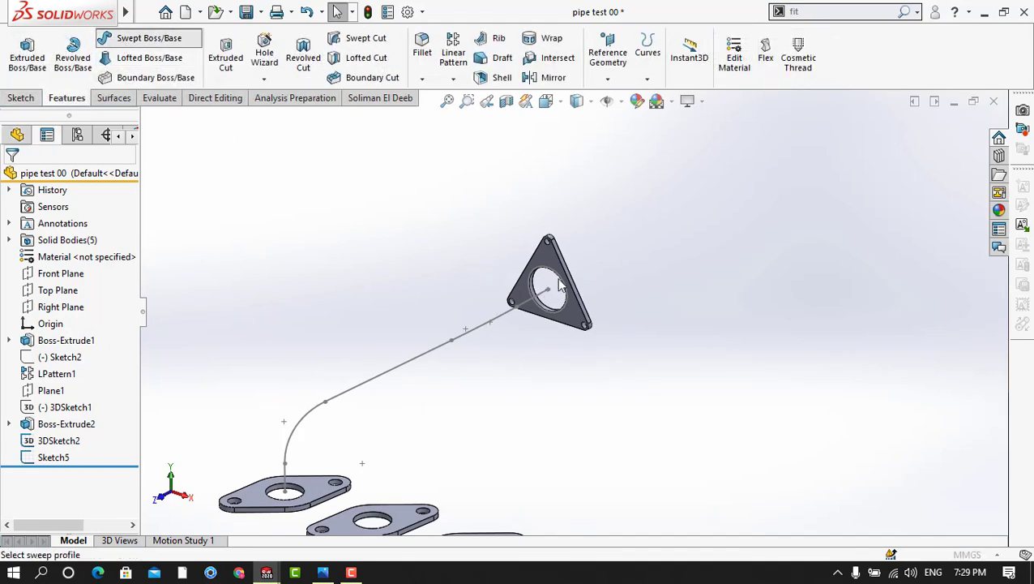
scroll(558, 284, down, 2)
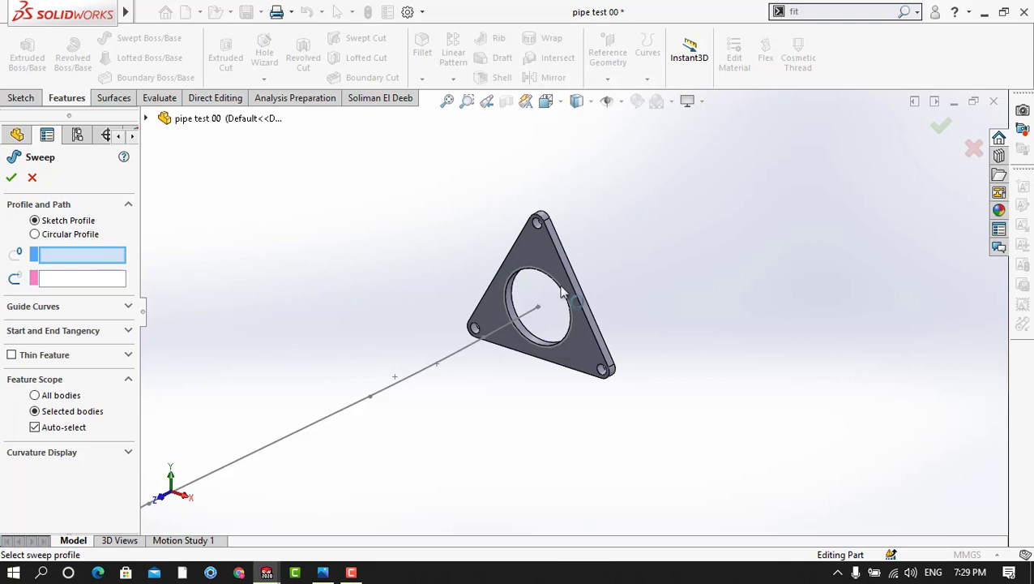
scroll(562, 292, down, 3)
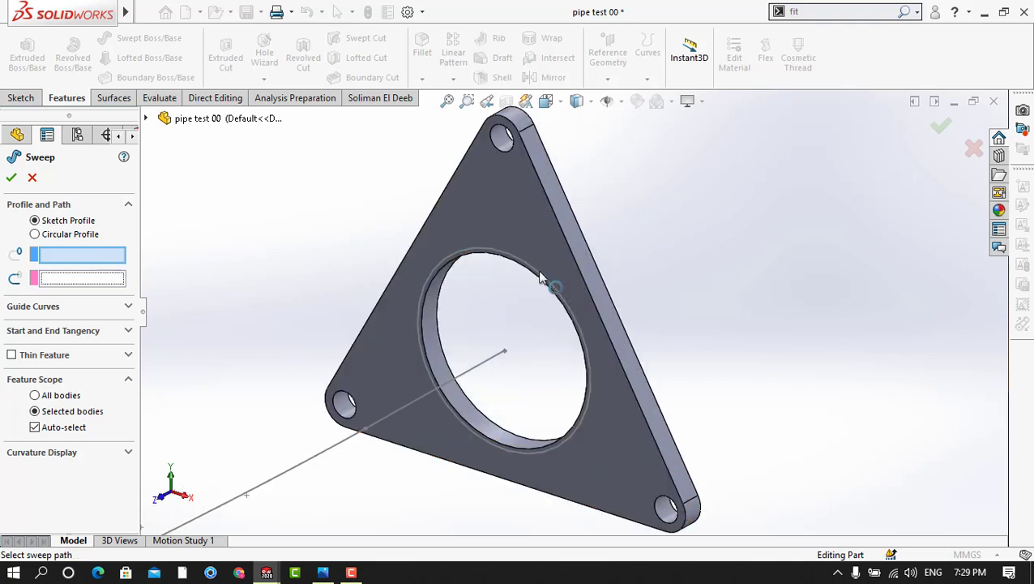
click(541, 277)
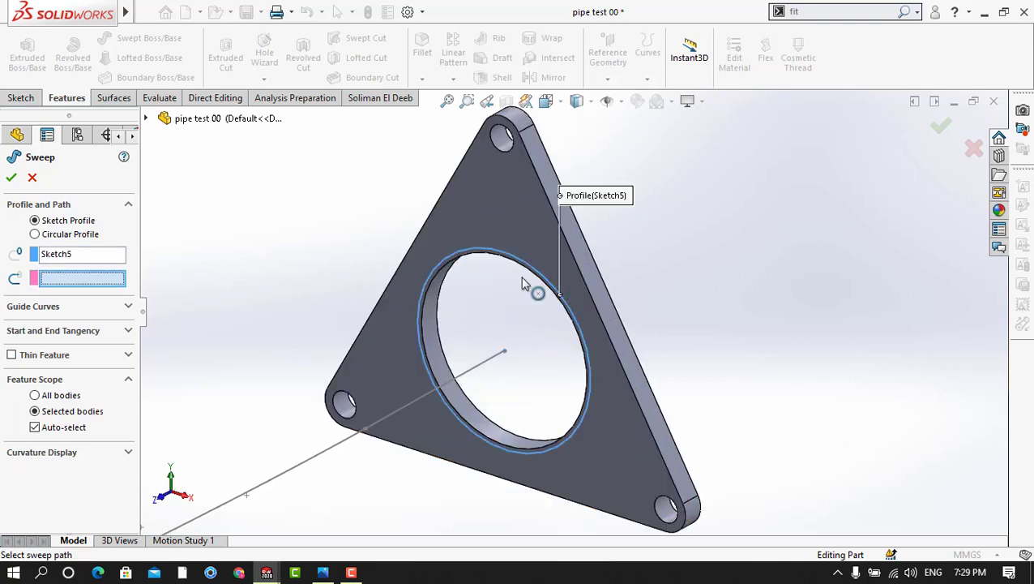
click(305, 463)
key(z)
key(z)
key(z)
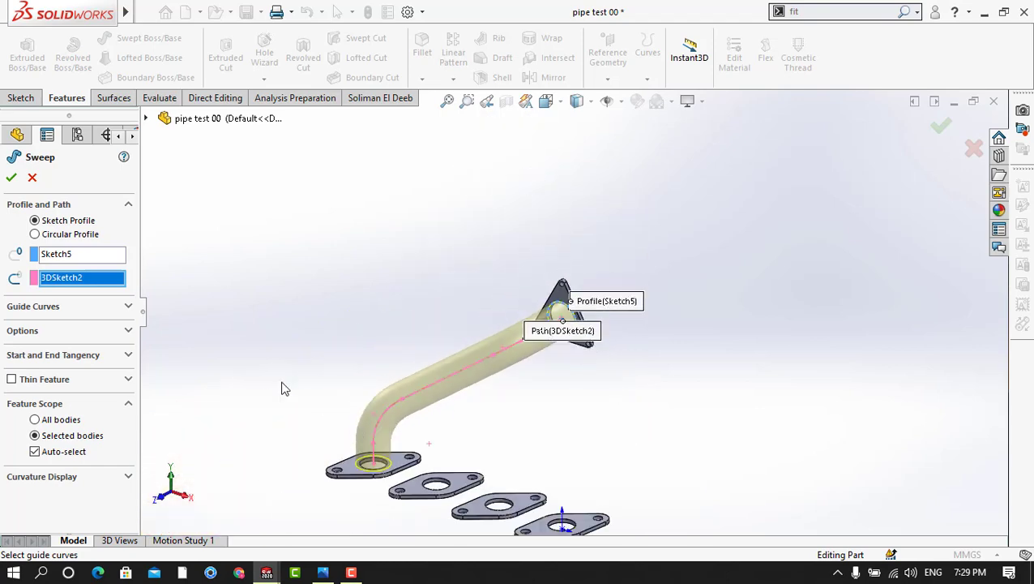
click(11, 177)
Orbit the model to inspect the new swept pipe from several angles
mouse_move(326, 306)
middle_down()
mouse_move(577, 352)
mouse_move(526, 397)
middle_up()
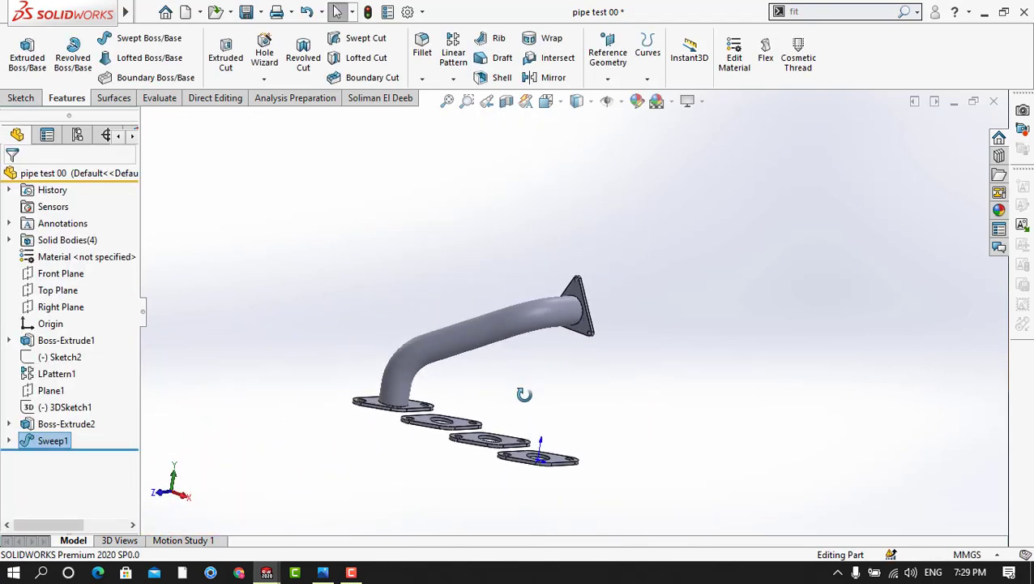
scroll(566, 347, down, 3)
mouse_move(567, 347)
middle_down()
mouse_move(623, 455)
mouse_move(545, 300)
mouse_move(439, 318)
mouse_move(610, 322)
mouse_move(547, 366)
mouse_move(492, 341)
mouse_move(471, 358)
mouse_move(576, 301)
middle_up()
scroll(542, 241, down, 3)
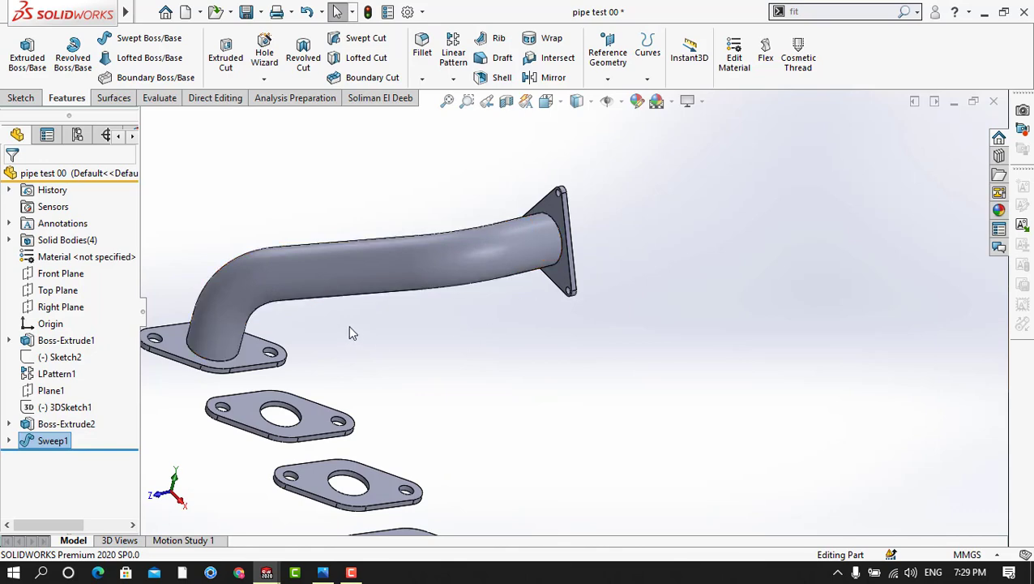
scroll(350, 332, up, 3)
click(20, 97)
Start a new 3D sketch and orient the view to see all the flanges
click(21, 78)
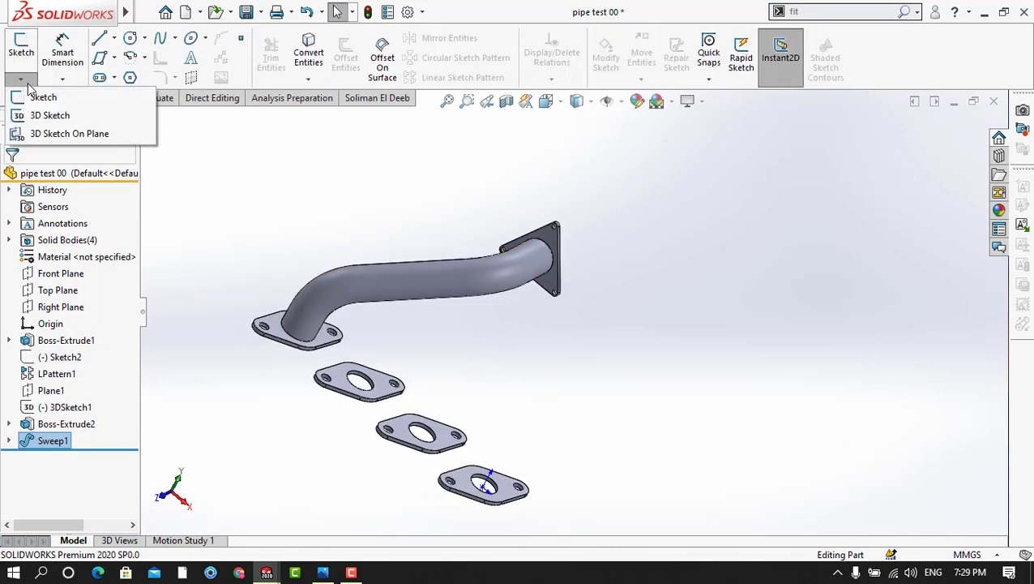
click(50, 115)
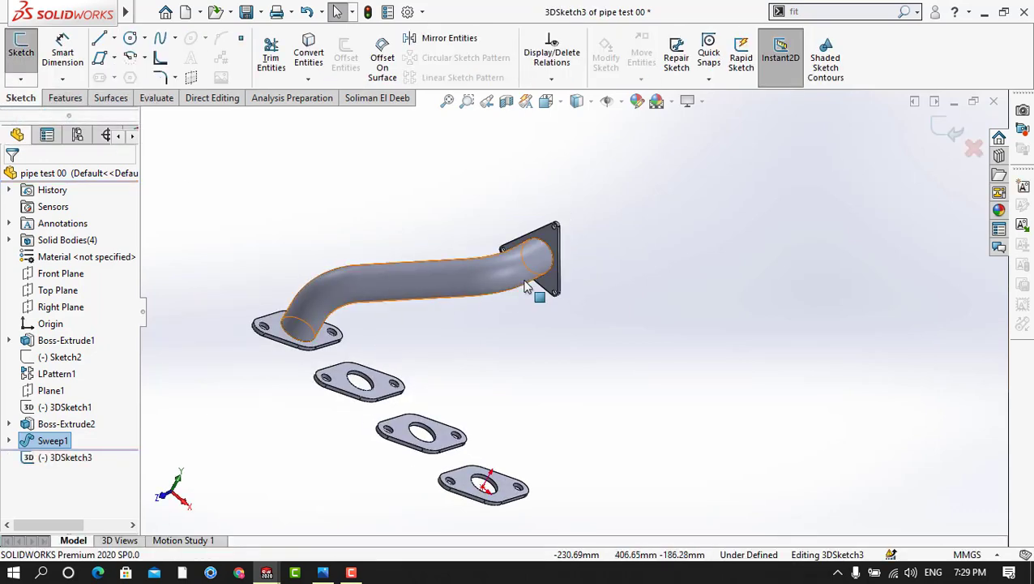
middle_drag(523, 279, 484, 253)
scroll(552, 321, down, 3)
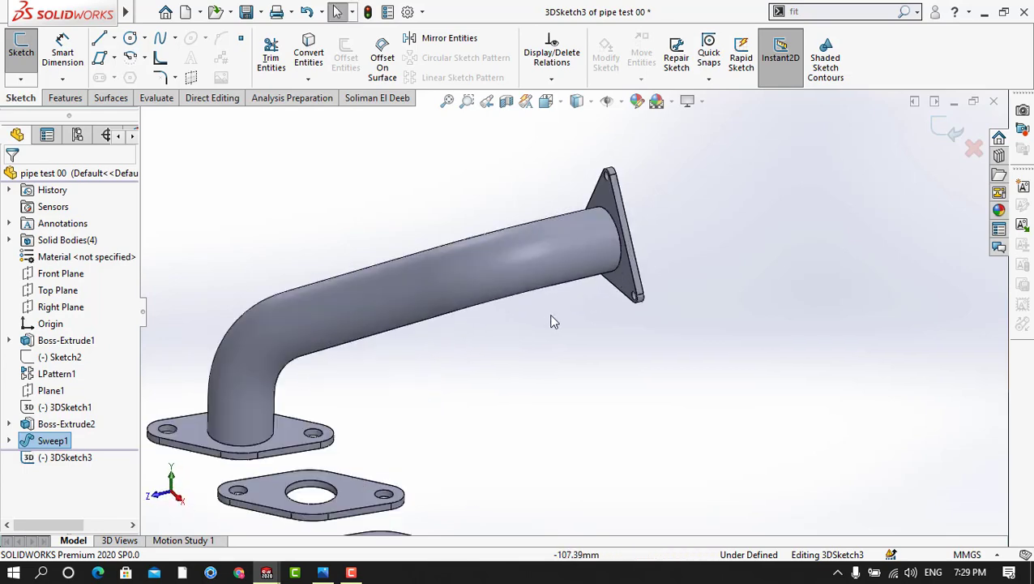
scroll(607, 311, down, 2)
scroll(616, 328, up, 3)
middle_drag(616, 328, 578, 373)
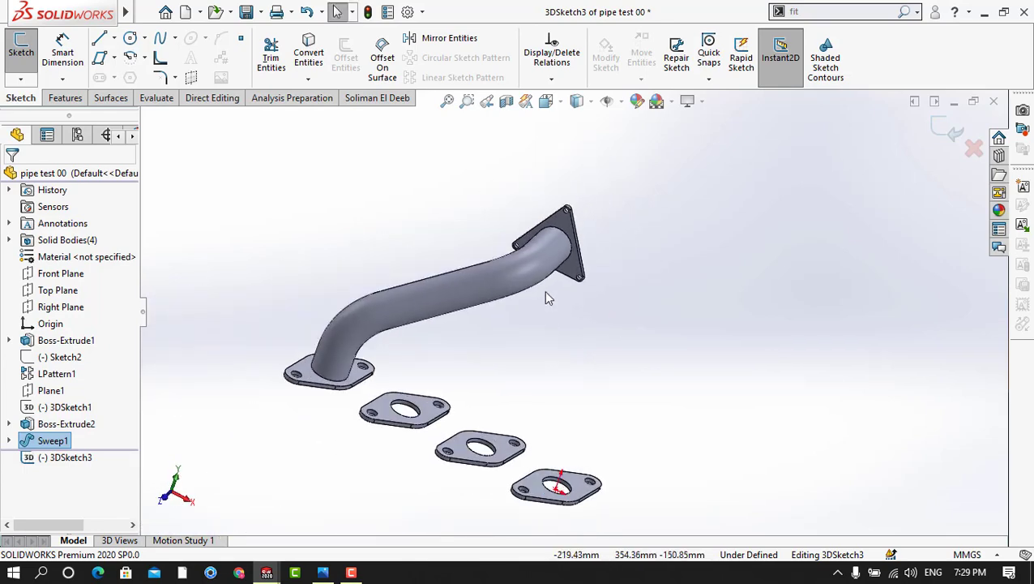
Draw a line from the upper flange circle centre along the pipe
right_click(389, 194)
mouse_move(434, 185)
right_down()
mouse_move(405, 202)
mouse_move(368, 255)
right_up()
scroll(576, 278, down, 3)
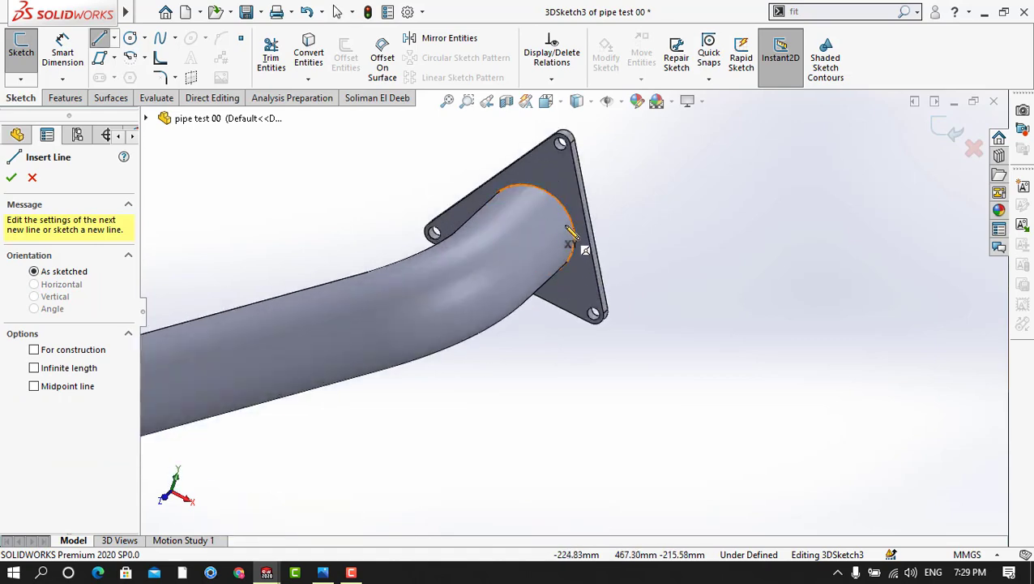
click(530, 232)
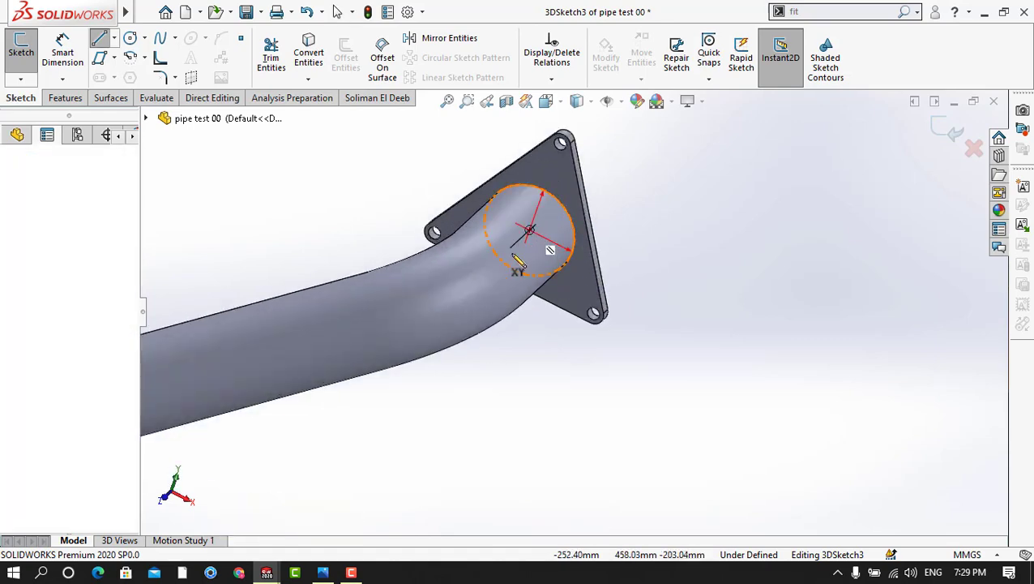
scroll(520, 266, up, 2)
scroll(492, 330, up, 2)
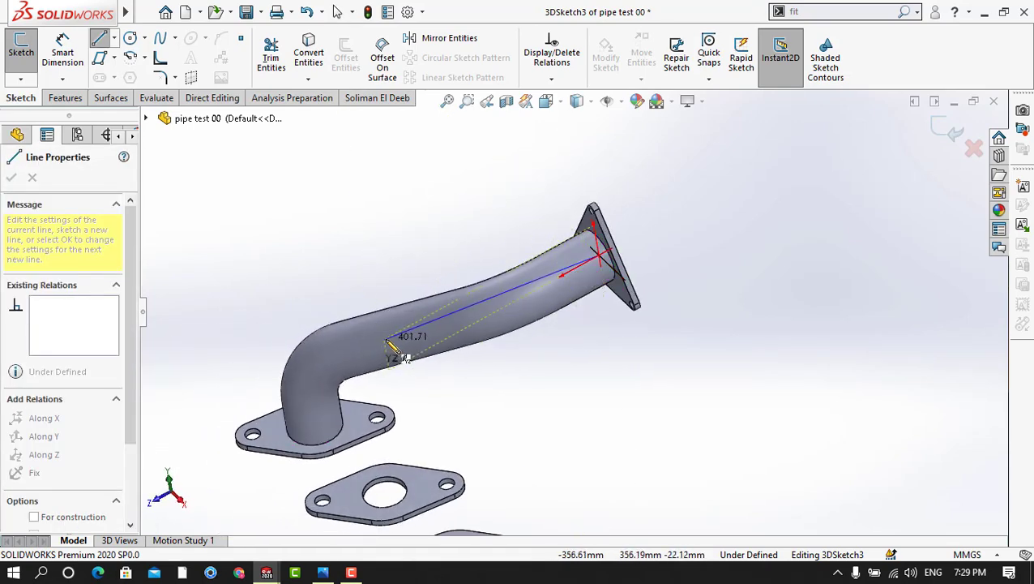
click(500, 308)
click(500, 366)
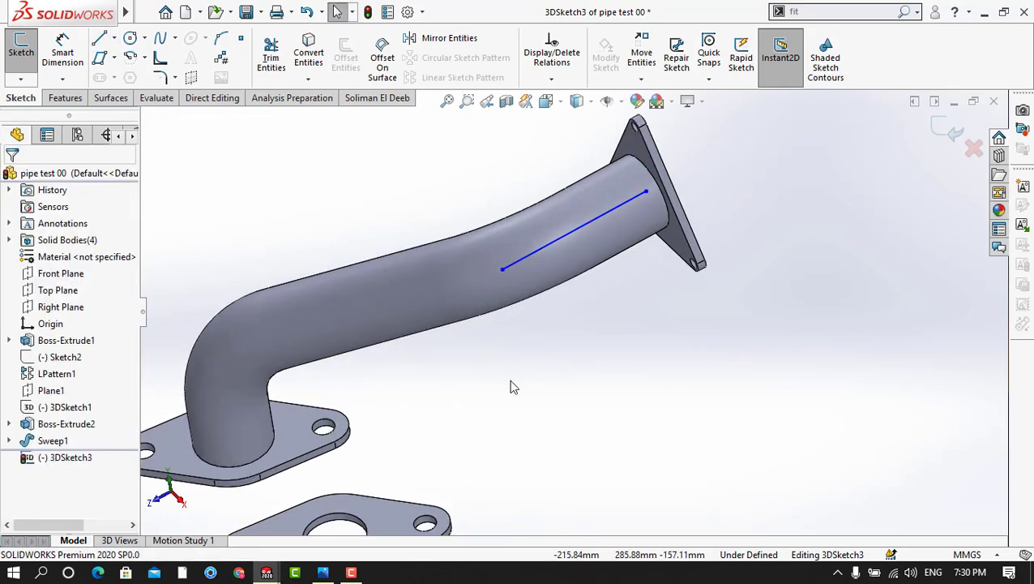
scroll(513, 386, down, 2)
Draw a line up from the lower flange hole centre and join it to the pipe line
right_drag(584, 369, 555, 415)
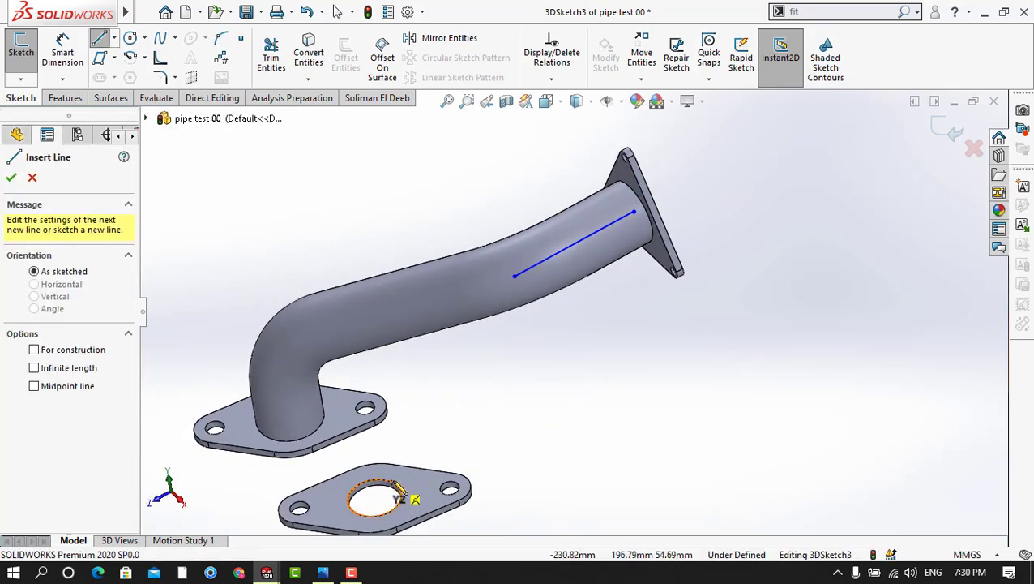
click(375, 498)
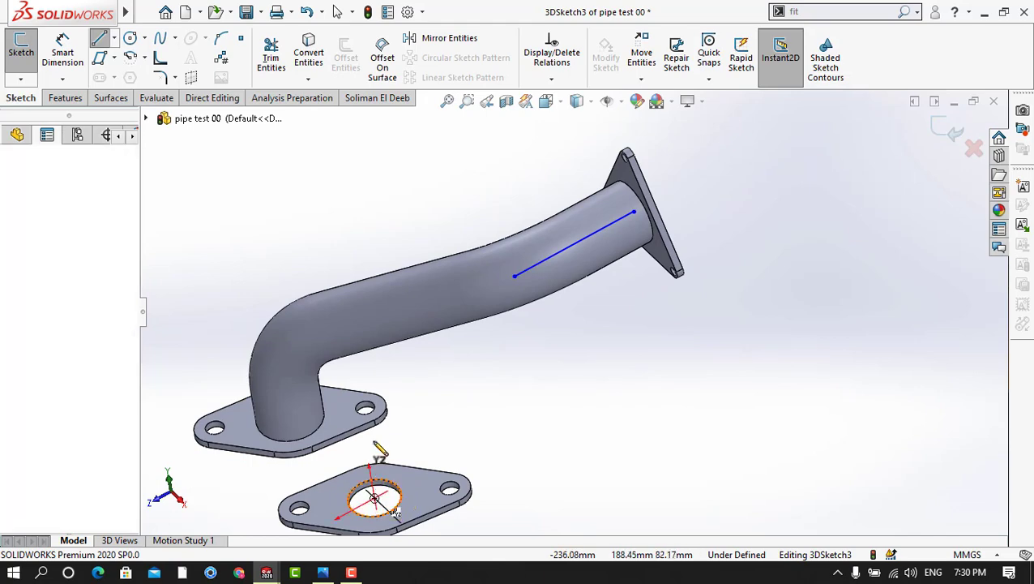
click(357, 395)
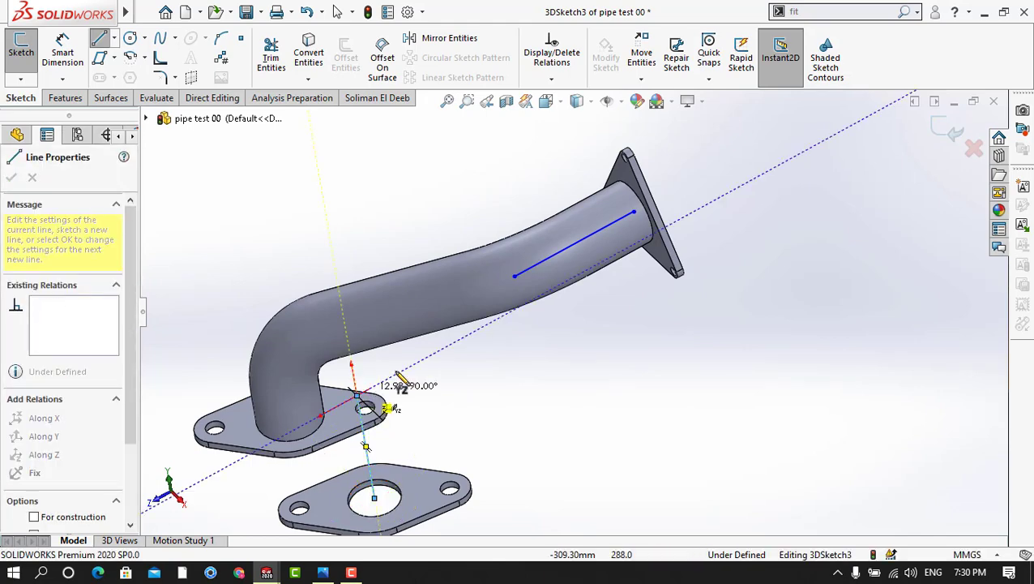
click(515, 279)
right_click(589, 341)
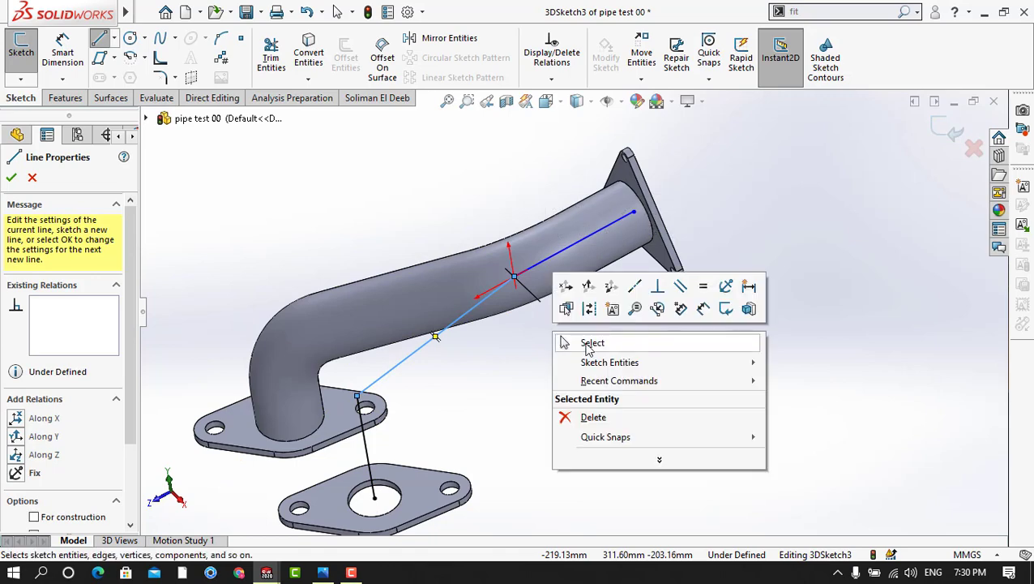
click(590, 344)
Dimension the pipe-end line to a length of 170
scroll(574, 372, up, 3)
right_drag(604, 402, 590, 302)
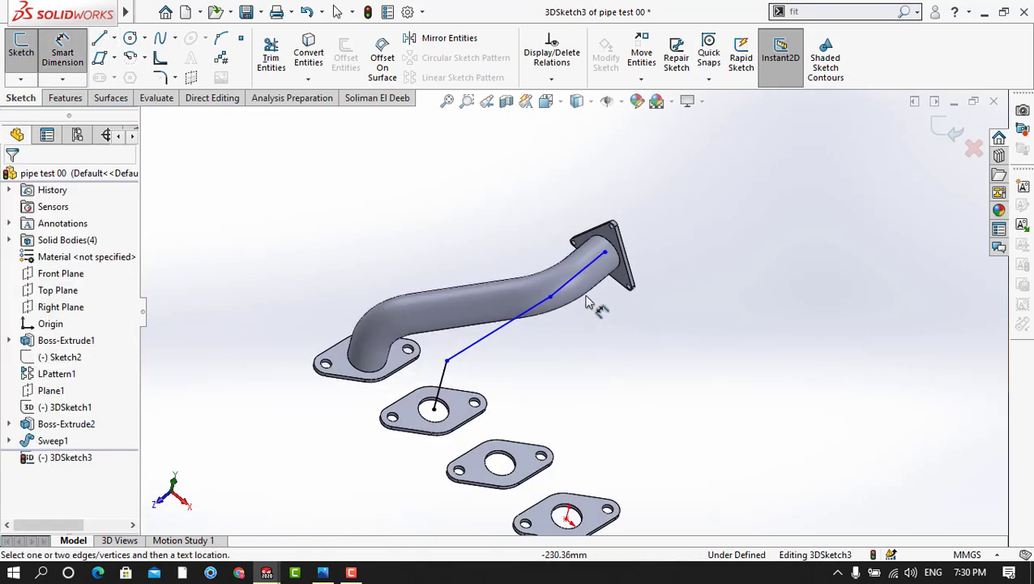
click(565, 252)
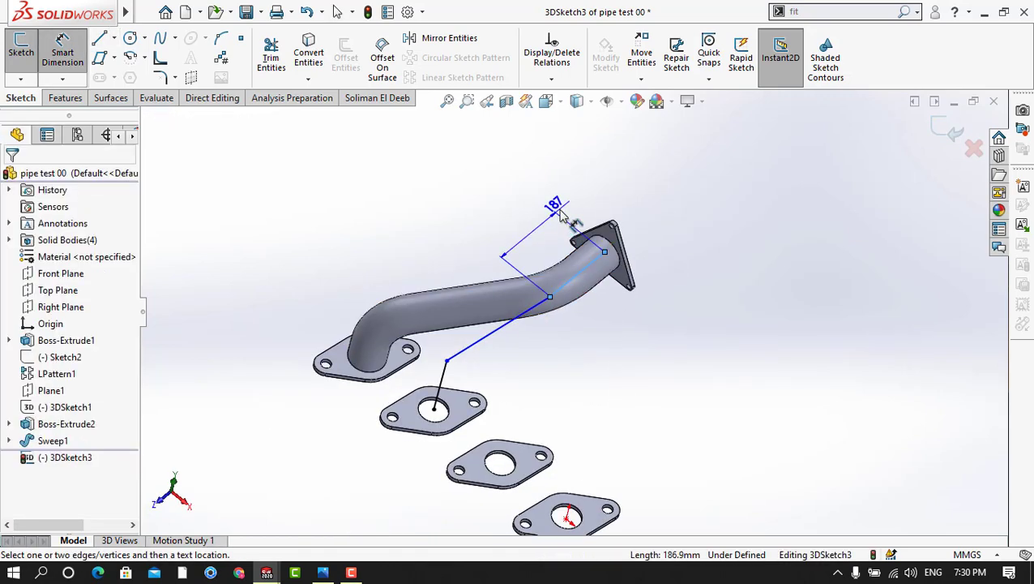
click(559, 212)
text(170)
key(Return)
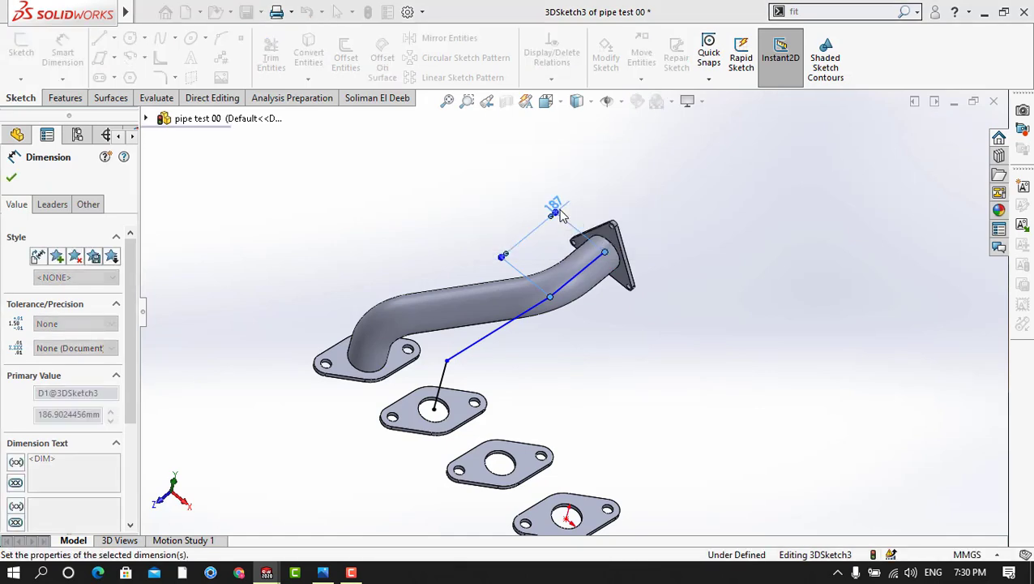
scroll(568, 251, down, 3)
middle_drag(567, 251, 538, 227)
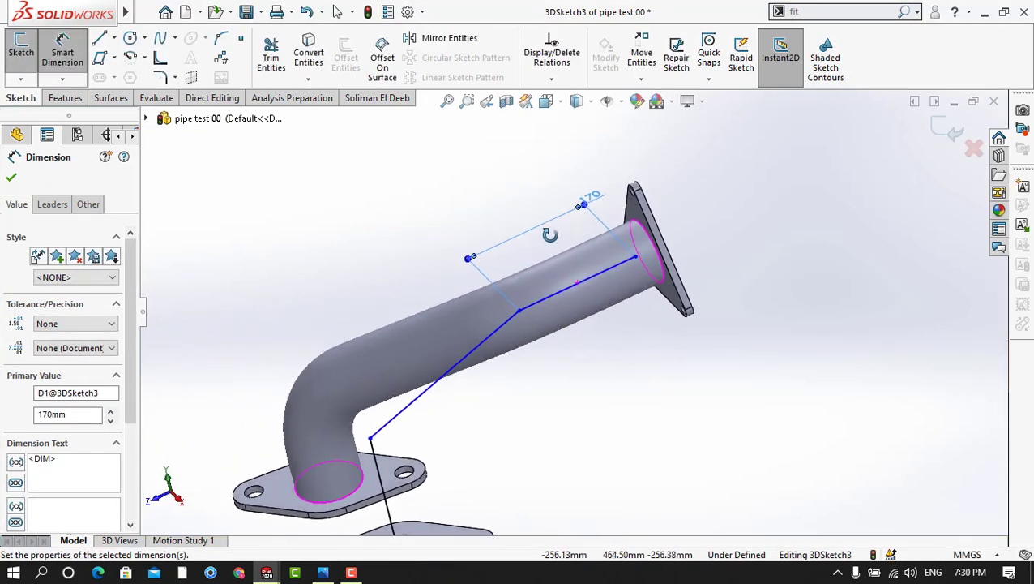
right_click(439, 213)
click(471, 248)
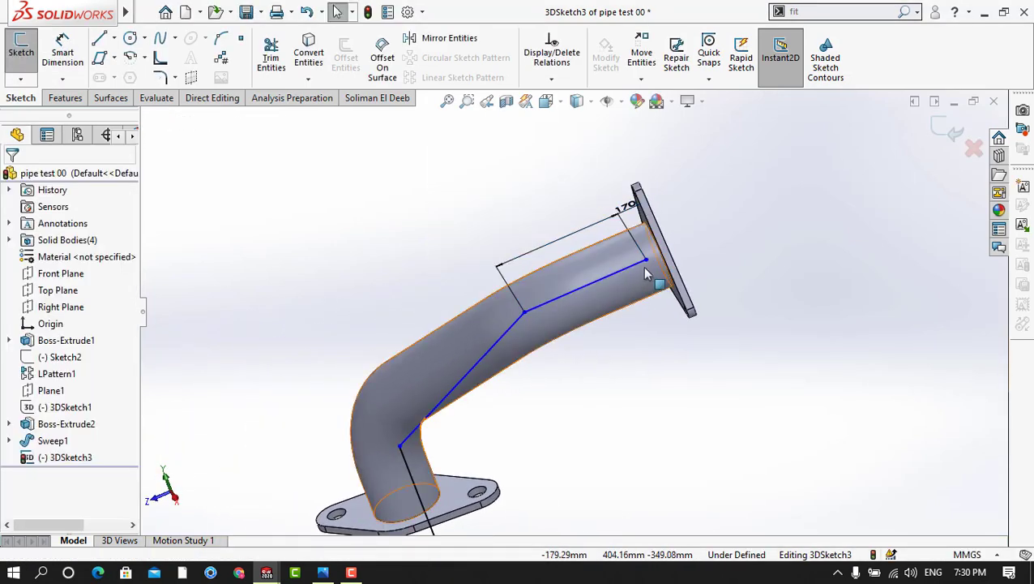
scroll(653, 280, down, 3)
Drag the line endpoint toward the flange centre, then undo the recent path segments
drag(599, 270, 643, 252)
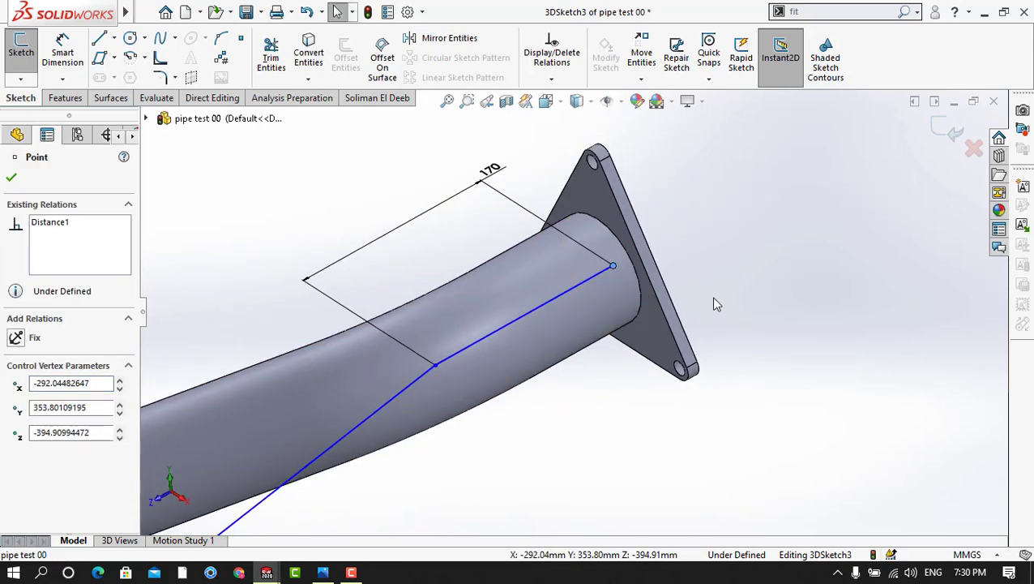
scroll(711, 295, up, 2)
scroll(568, 293, down, 2)
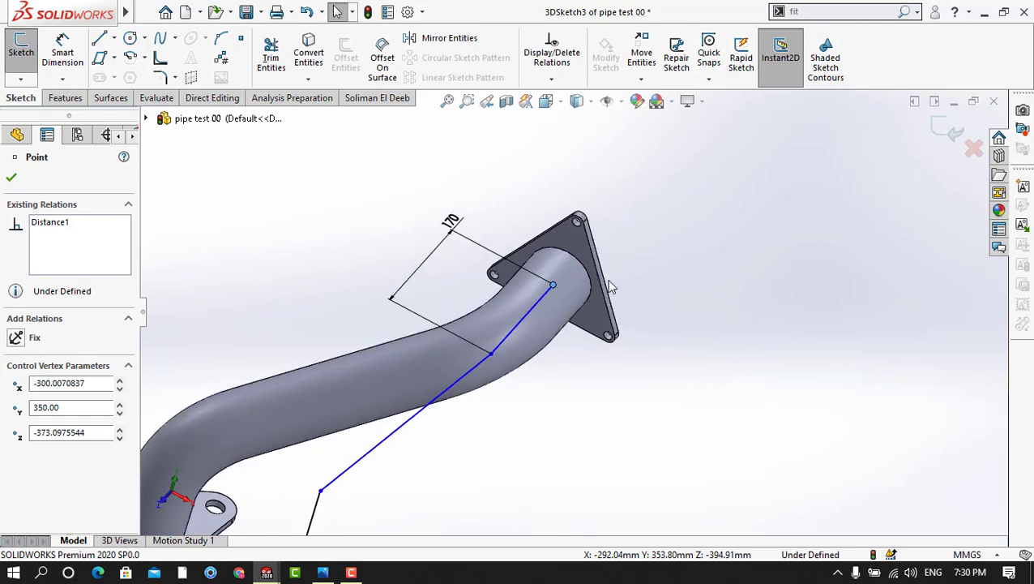
scroll(535, 293, down, 2)
middle_drag(535, 294, 523, 313)
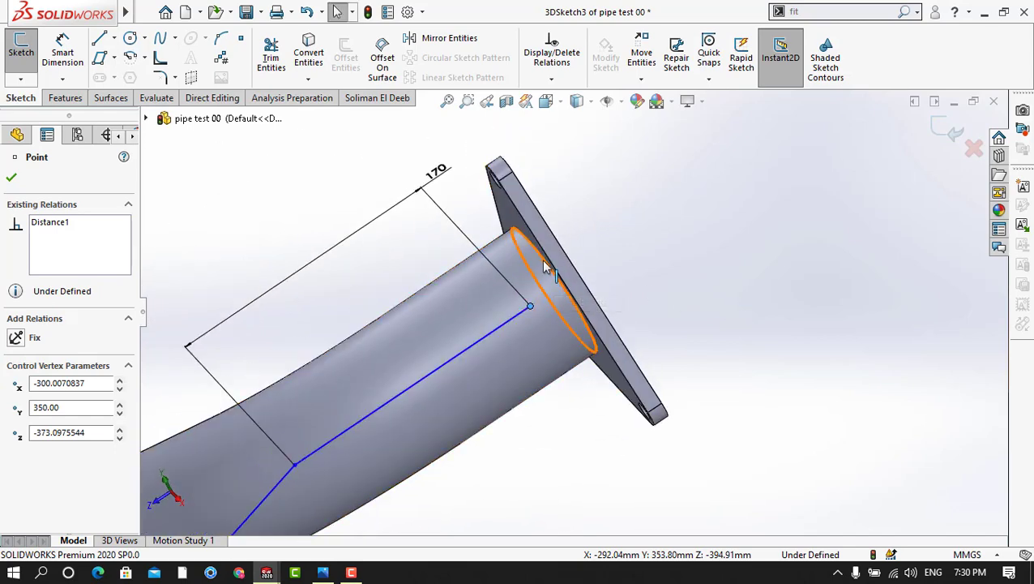
click(664, 282)
key(f)
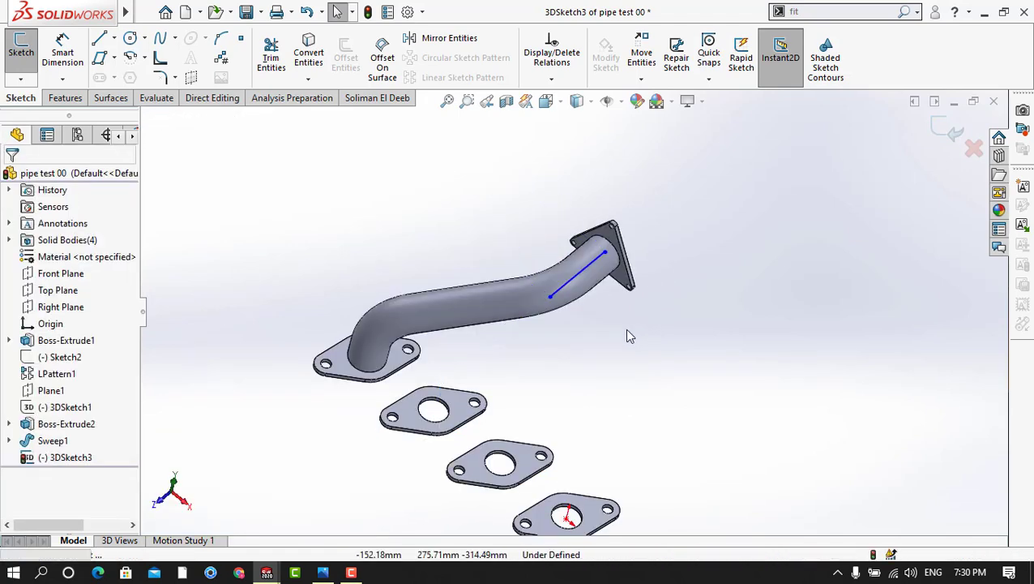
Undo the remaining pipe line and reorient the view to see the whole pipe
key(ctrl+z)
middle_drag(605, 286, 591, 317)
scroll(734, 373, up, 3)
scroll(650, 356, down, 4)
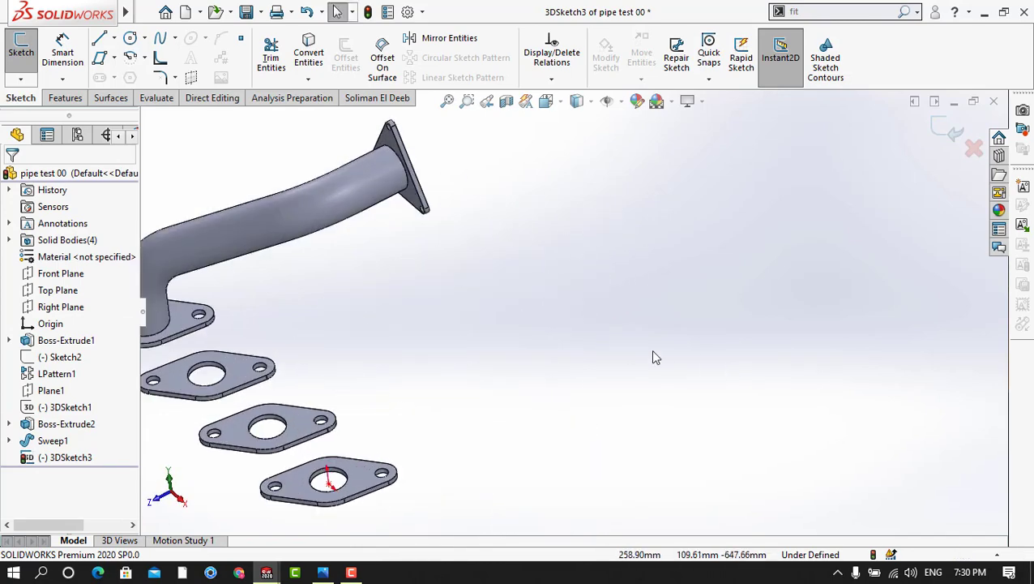
scroll(383, 316, up, 3)
middle_drag(383, 316, 381, 290)
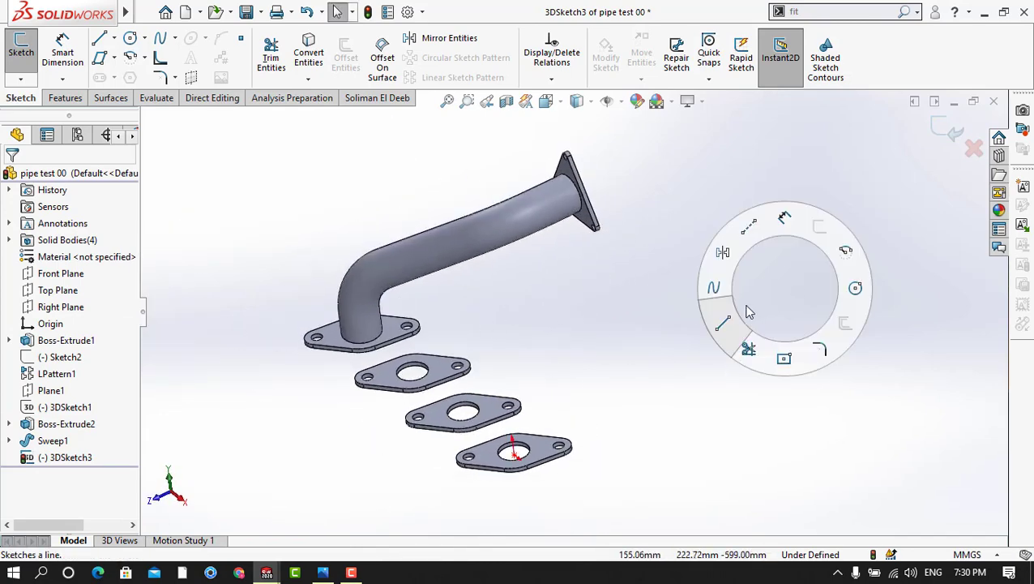
right_drag(785, 294, 732, 332)
scroll(532, 345, down, 3)
scroll(528, 332, up, 3)
scroll(615, 199, down, 5)
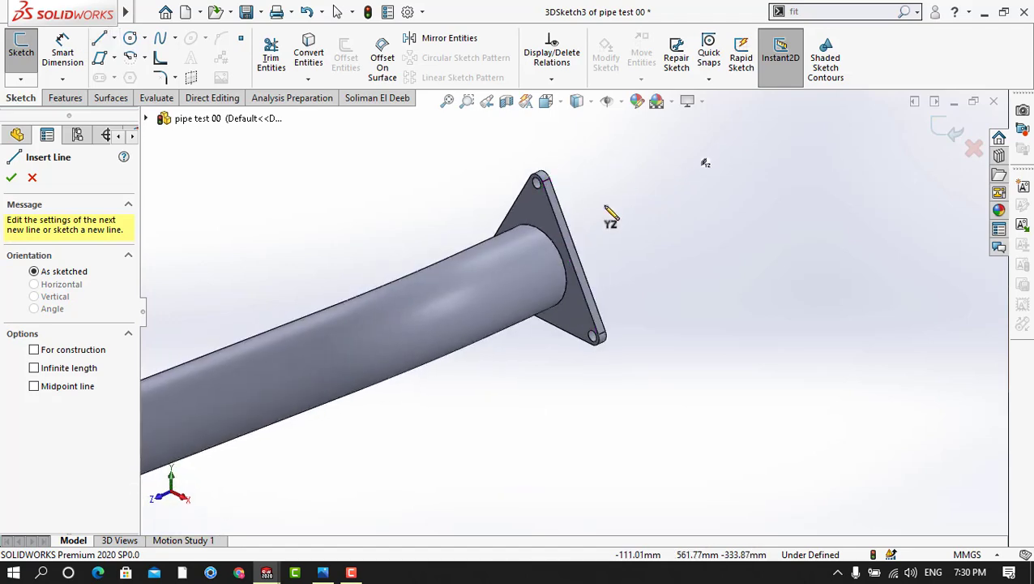
Draw a line from the upper flange centre partway along the pipe
click(537, 280)
scroll(438, 334, up, 2)
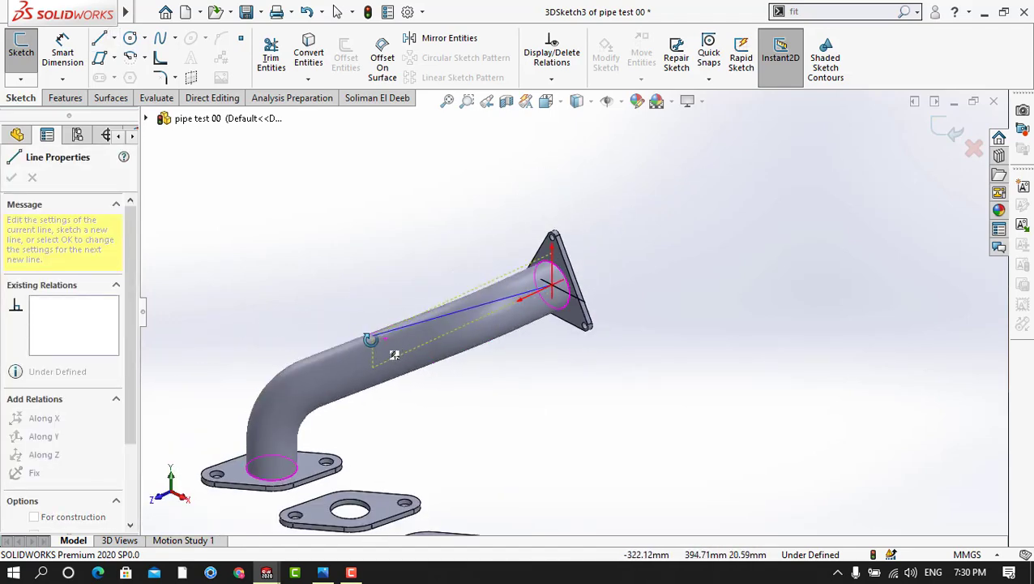
scroll(392, 351, down, 1)
click(351, 382)
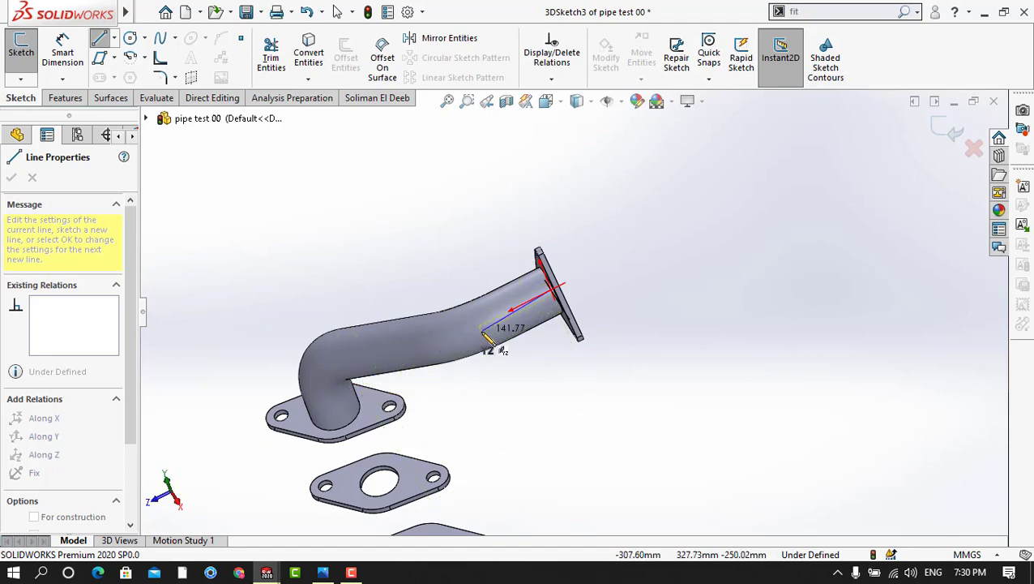
click(469, 332)
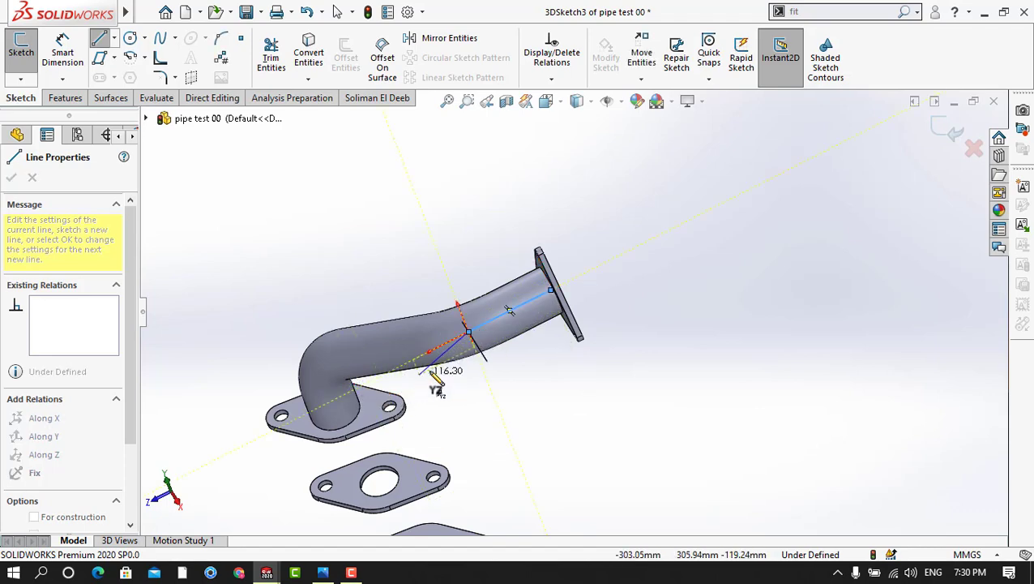
right_click(473, 352)
click(496, 374)
middle_drag(499, 370, 508, 370)
scroll(515, 357, up, 2)
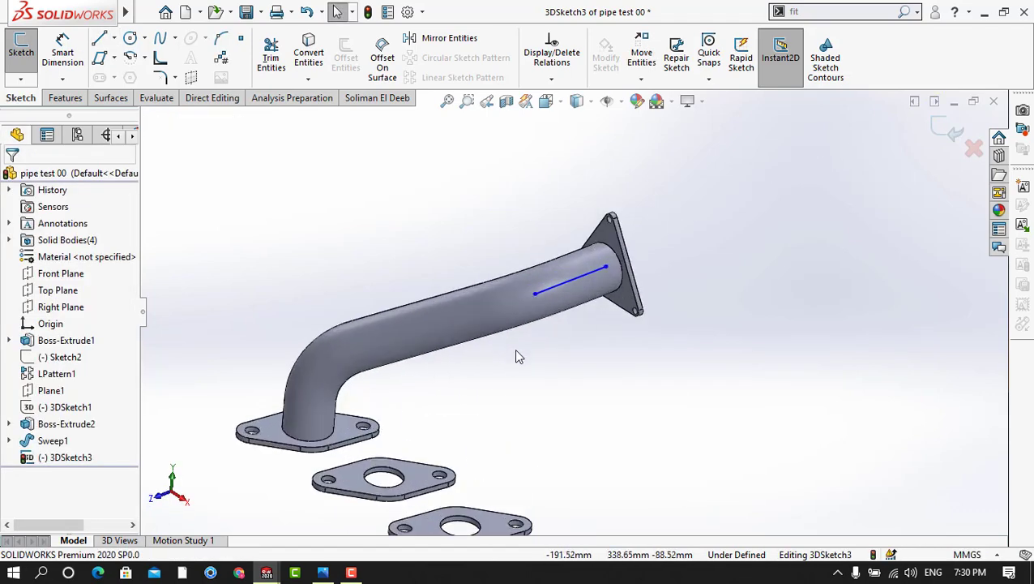
Draw a line up from the lower flange hole centre, connecting it to the pipe line
right_drag(617, 367, 566, 411)
scroll(395, 459, down, 3)
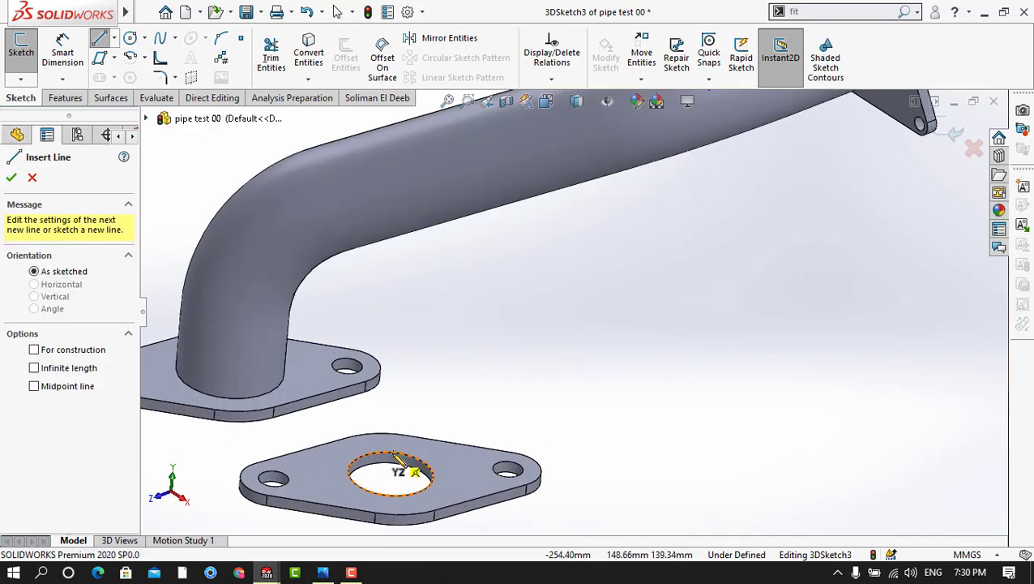
click(392, 474)
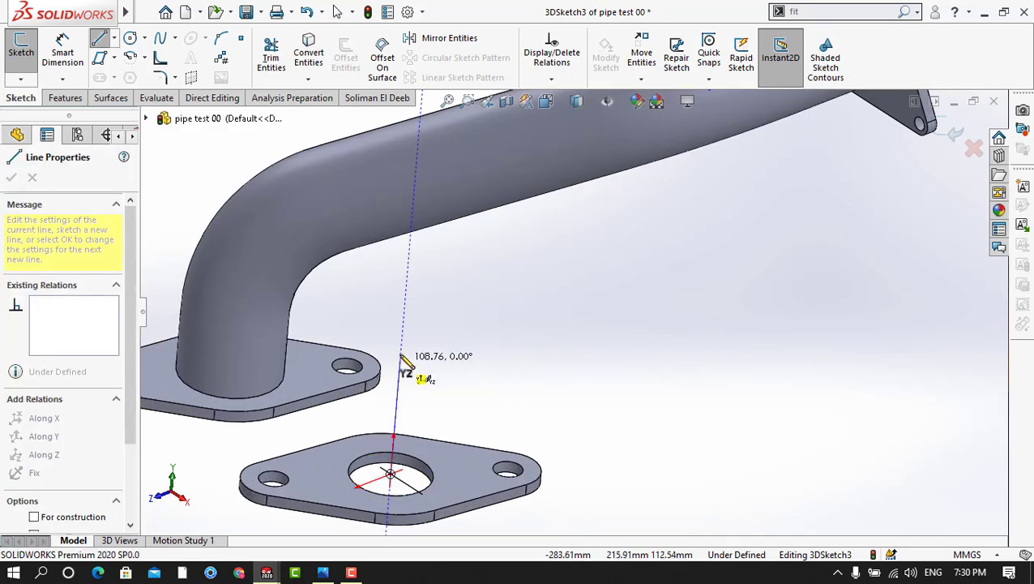
click(397, 346)
scroll(576, 312, up, 3)
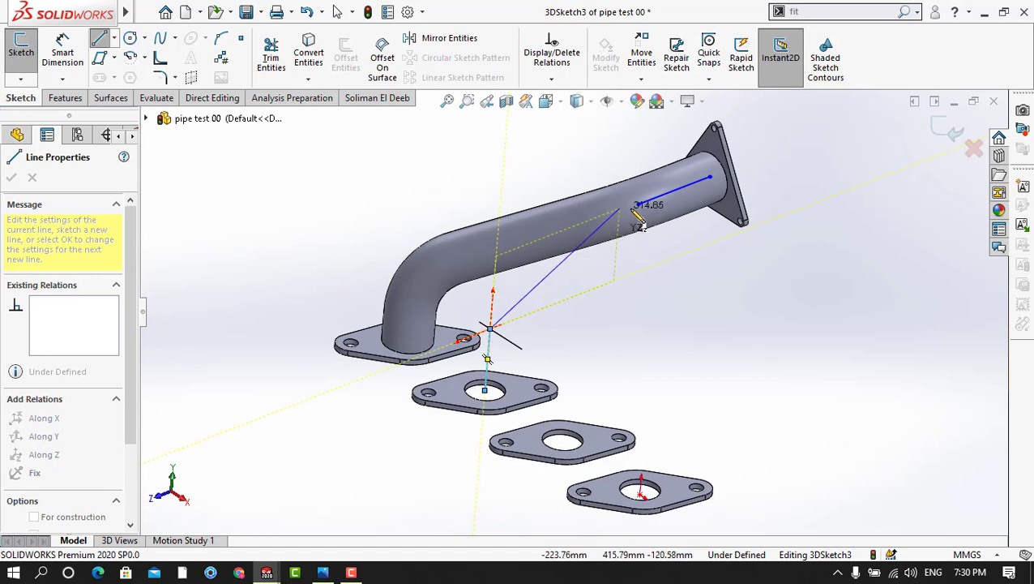
click(640, 205)
right_click(650, 228)
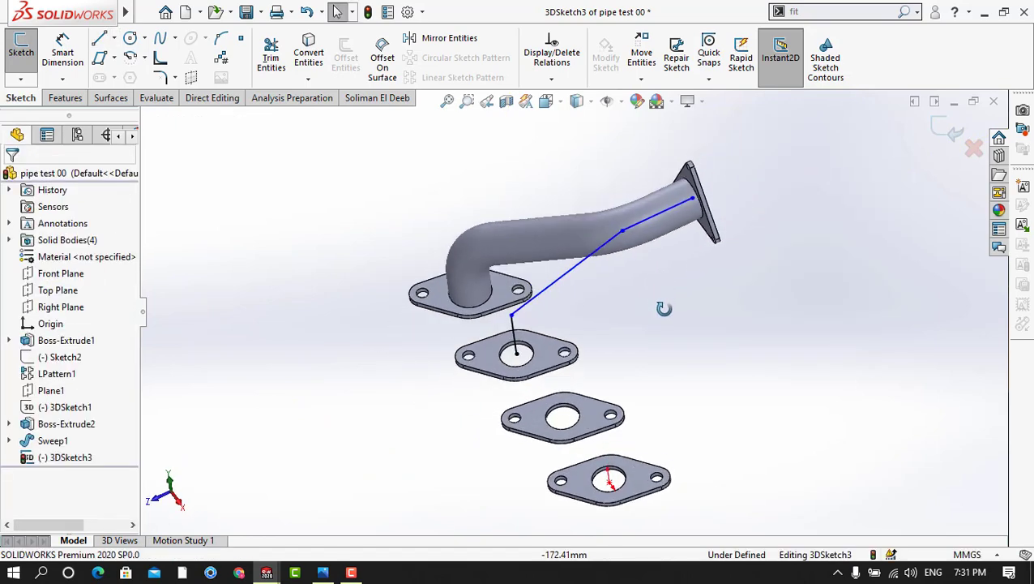
middle_drag(670, 268, 694, 309)
Dimension the pipe-end line to 170
key(d)
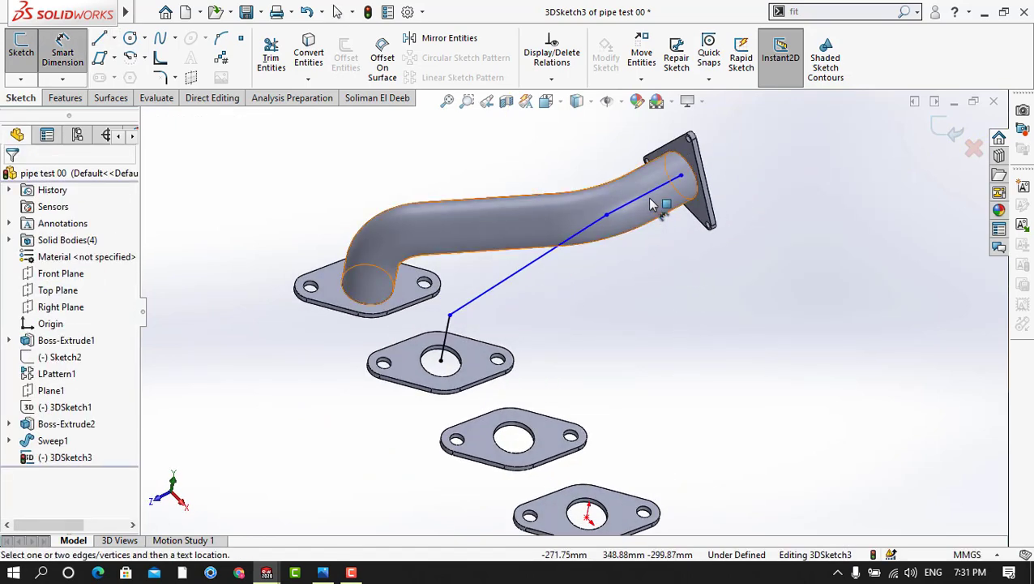
click(657, 188)
click(612, 156)
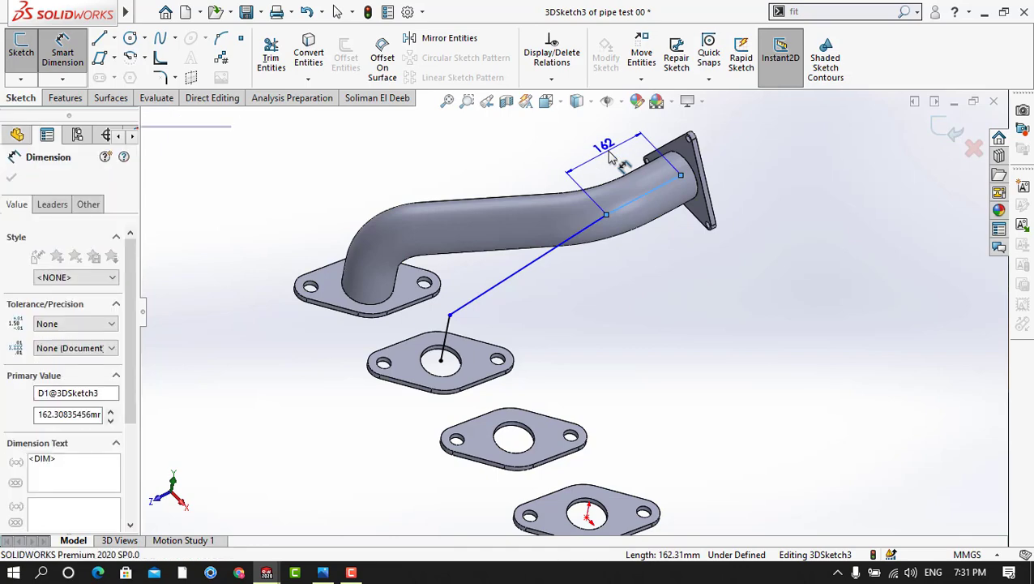
text(170)
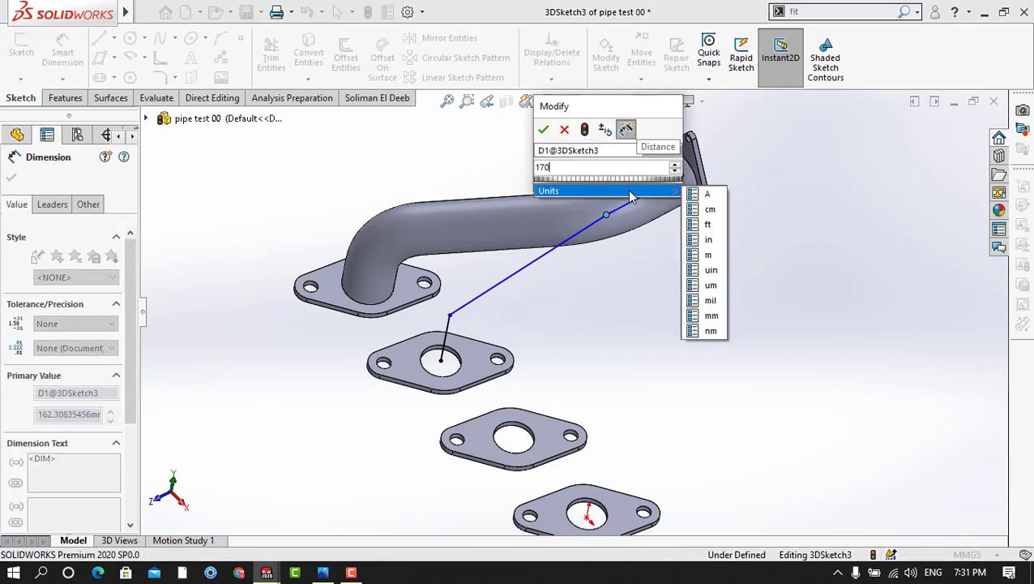
key(Return)
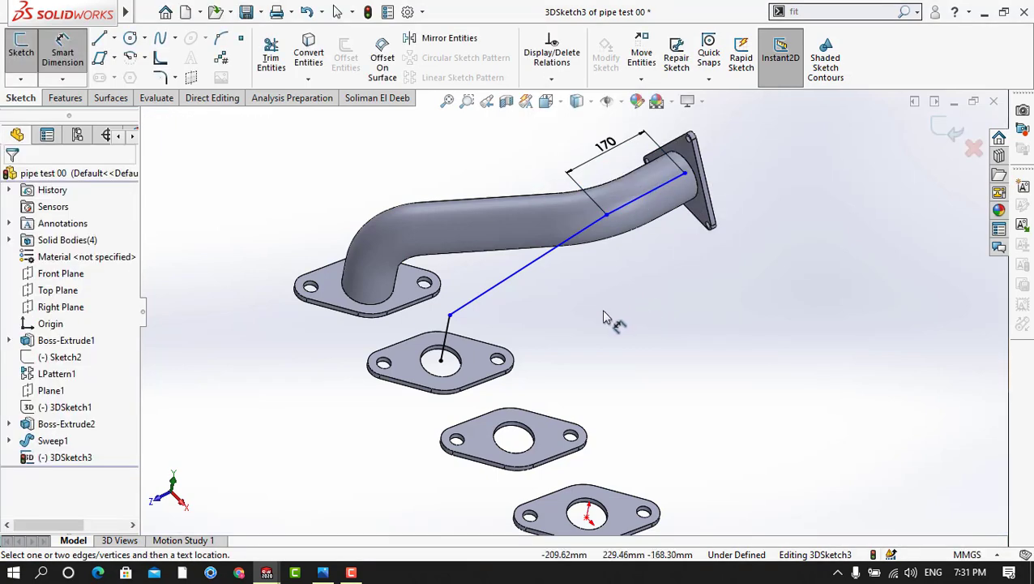
Orbit to view the whole bent pipe with both flanges, then cancel the dimension tool
middle_drag(604, 316, 561, 310)
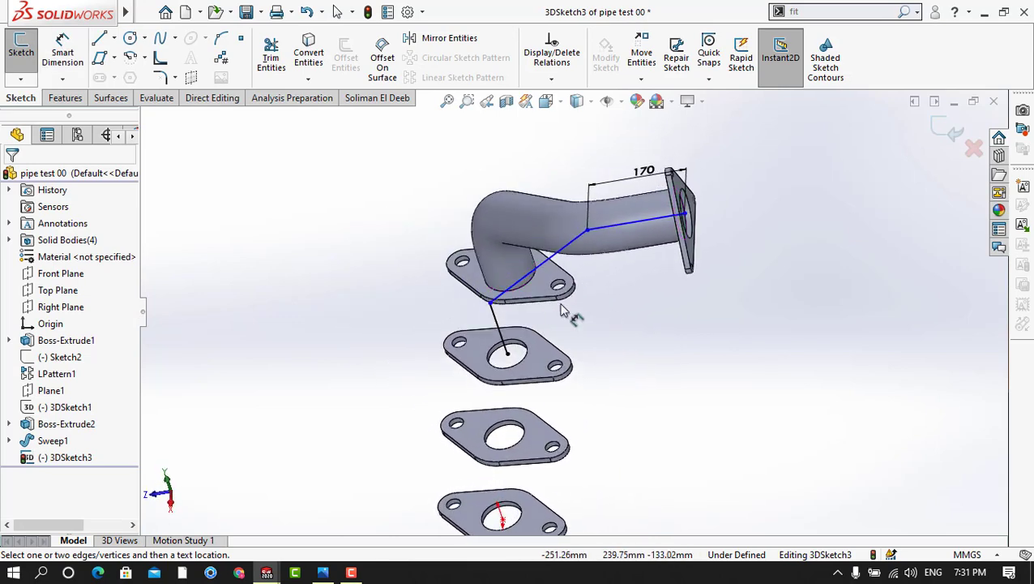
scroll(568, 312, down, 5)
scroll(656, 286, down, 3)
scroll(567, 351, up, 2)
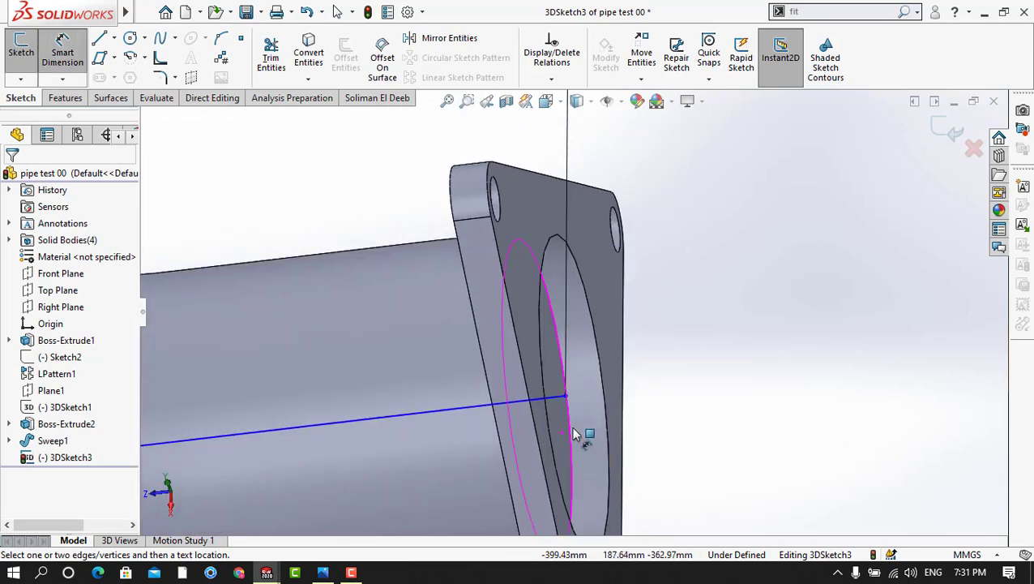
middle_drag(573, 434, 551, 374)
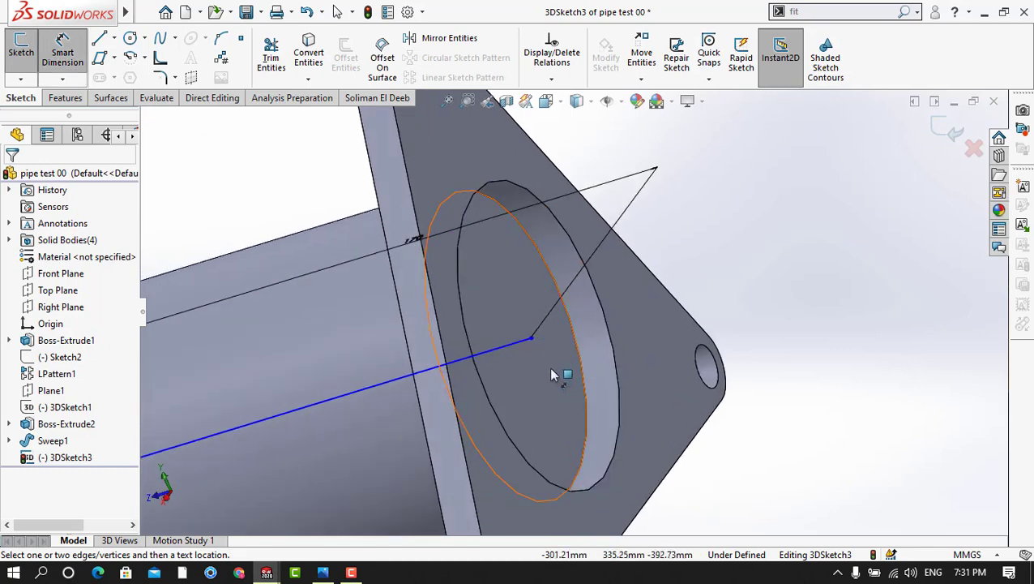
scroll(552, 375, up, 5)
mouse_move(559, 342)
middle_down()
mouse_move(498, 385)
mouse_move(464, 359)
middle_up()
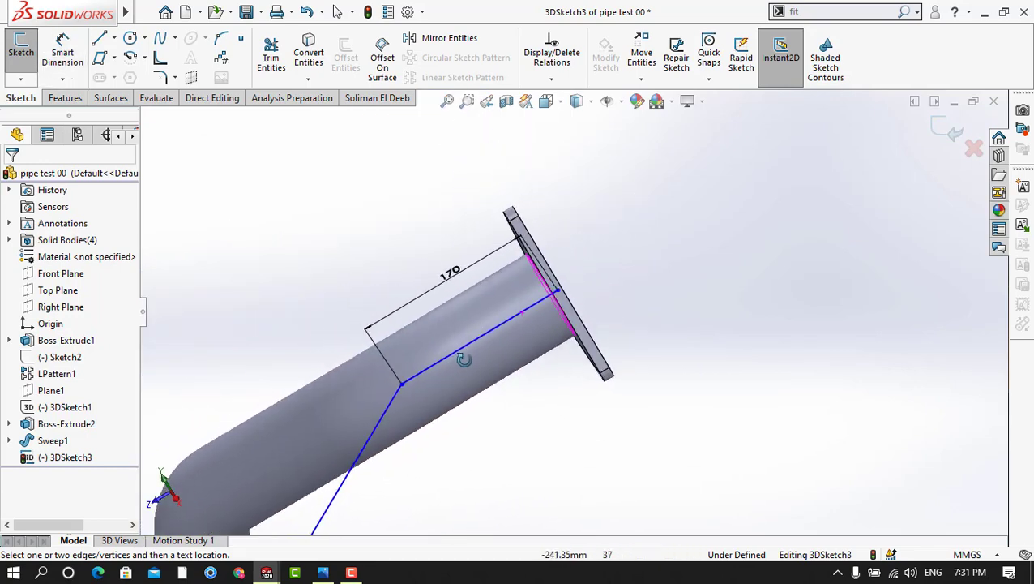
middle_drag(463, 359, 492, 439)
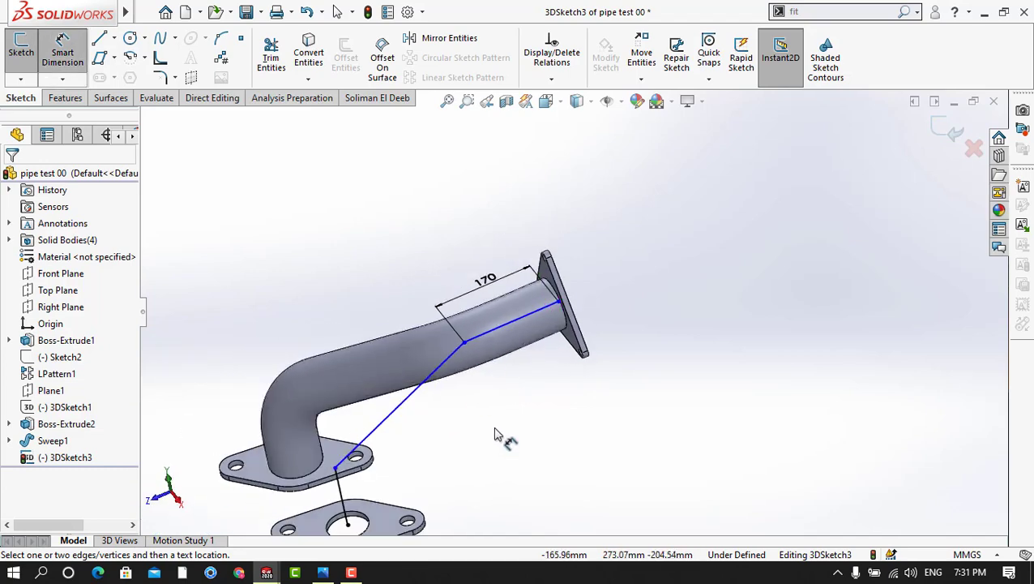
key(Escape)
Remove the 162 length dimension and the long path line from the sketch
scroll(495, 434, up, 3)
scroll(577, 317, up, 1)
scroll(611, 280, down, 2)
scroll(572, 336, up, 1)
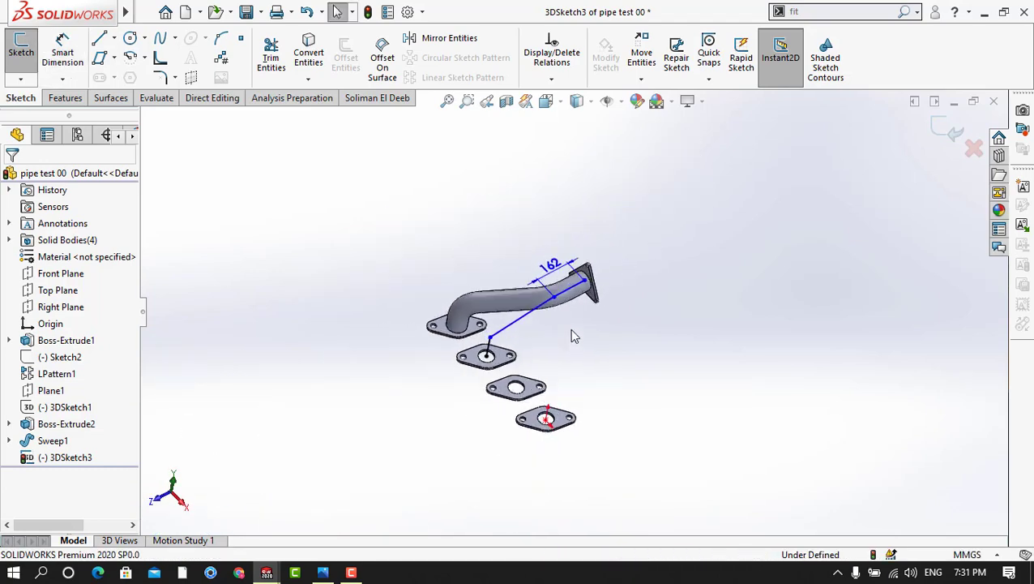
scroll(571, 335, down, 1)
scroll(571, 332, up, 1)
scroll(571, 324, up, 1)
scroll(571, 300, down, 3)
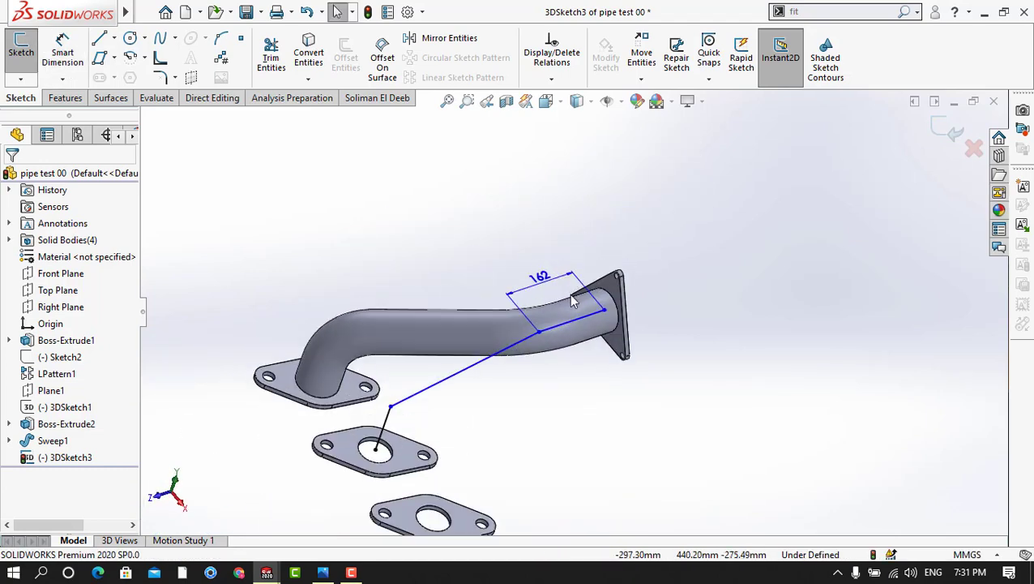
key(ctrl+z)
key(ctrl+z)
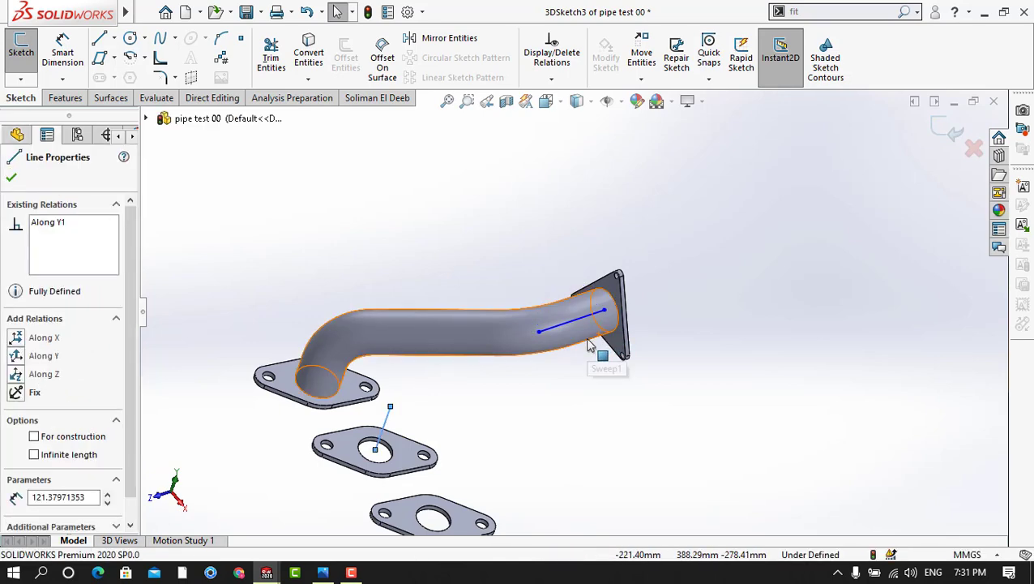
key(ctrl+z)
mouse_move(570, 370)
middle_down()
mouse_move(554, 343)
mouse_move(553, 386)
mouse_move(660, 383)
middle_up()
Draw a short vertical line rising from the lower flange centre
key(l)
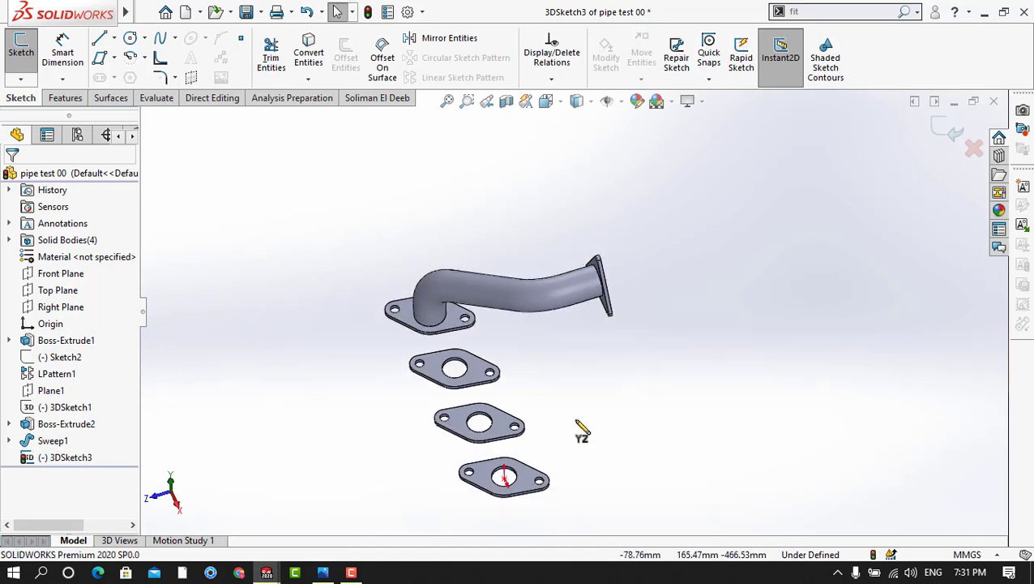
scroll(570, 349, down, 4)
scroll(594, 276, down, 1)
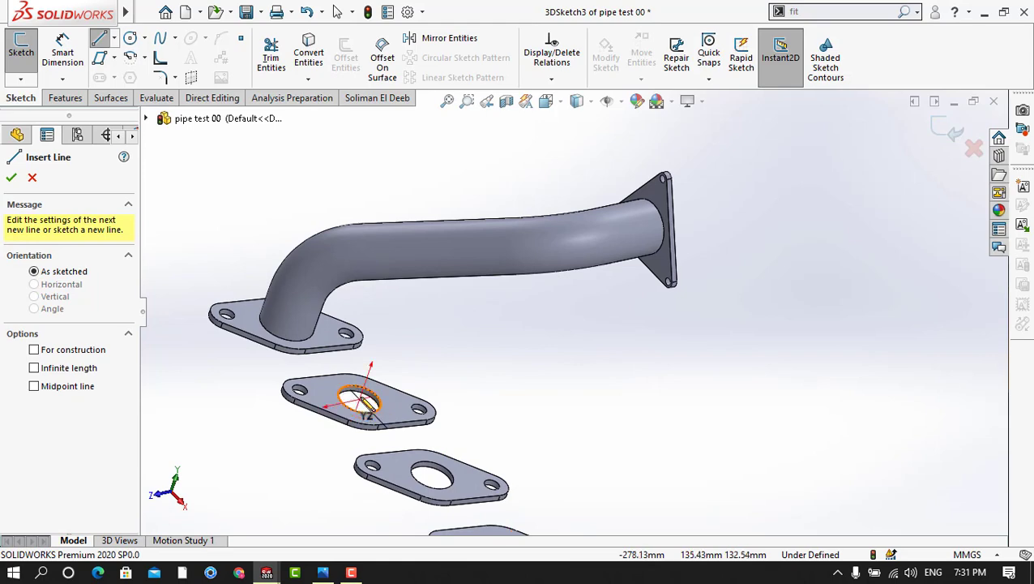
click(359, 399)
click(389, 311)
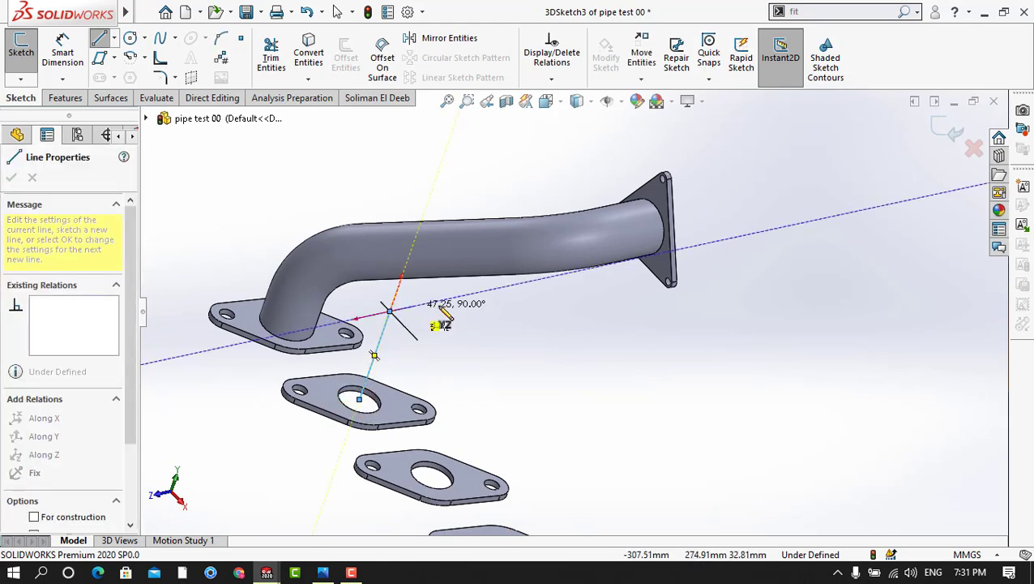
right_click(461, 251)
click(480, 318)
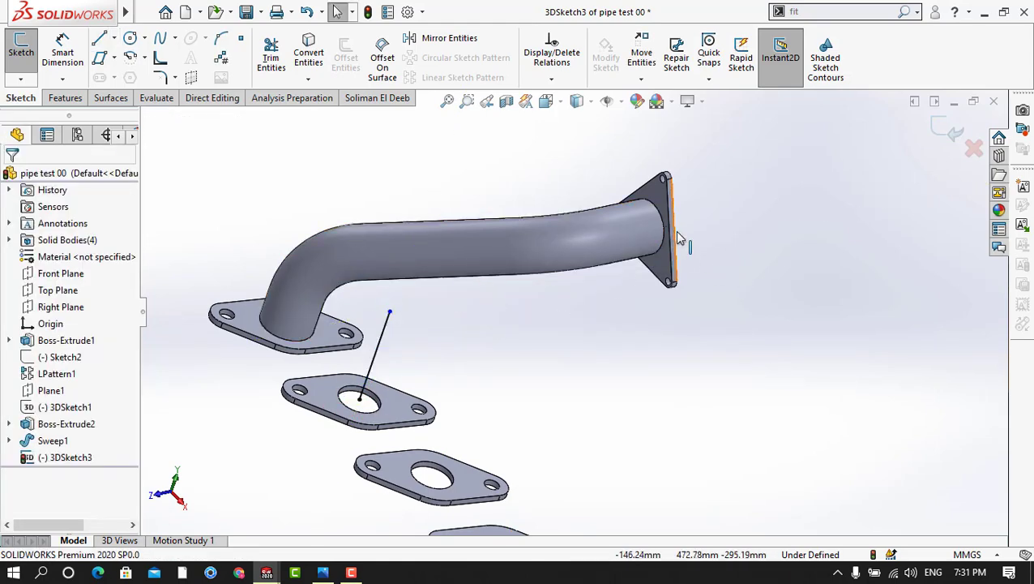
Draw the path from the end flange centre along the pipe axis to that line's top
right_drag(828, 268, 767, 285)
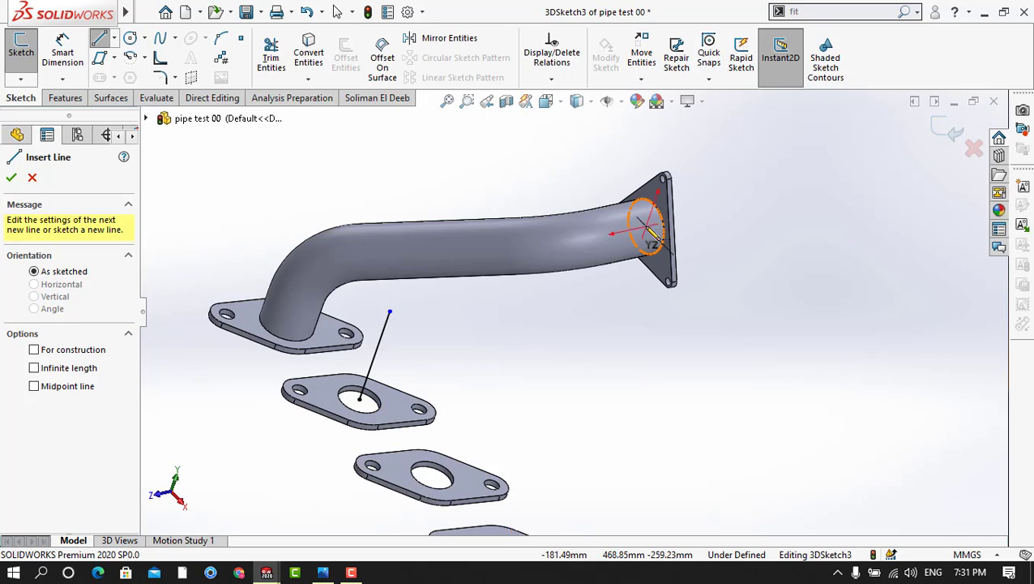
click(647, 230)
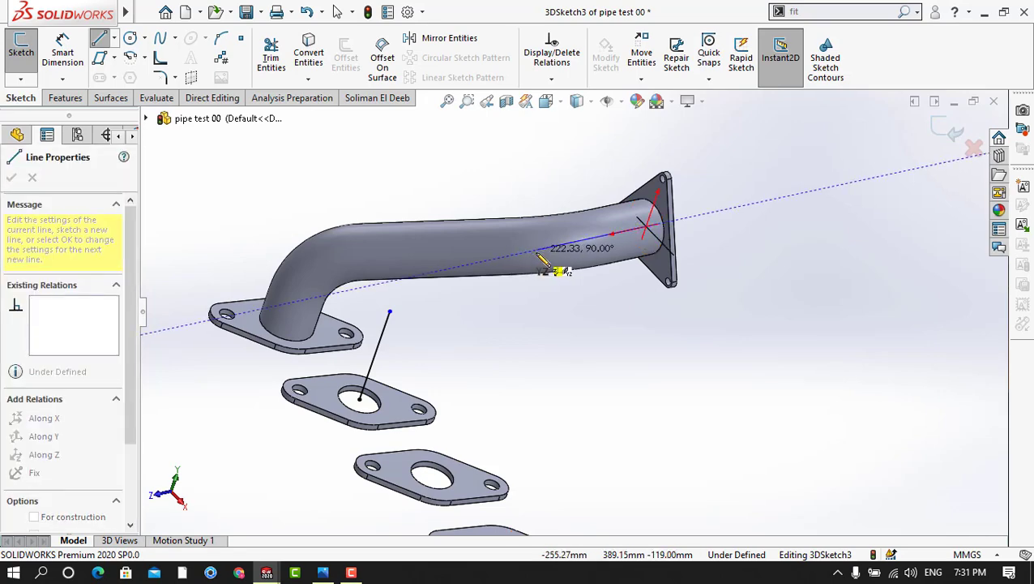
click(537, 253)
click(391, 312)
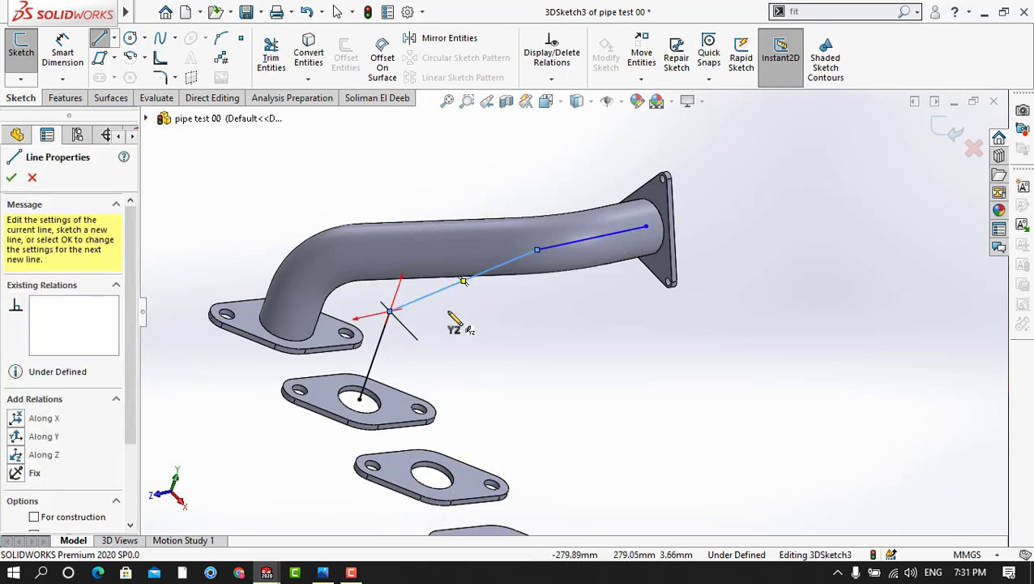
key(Escape)
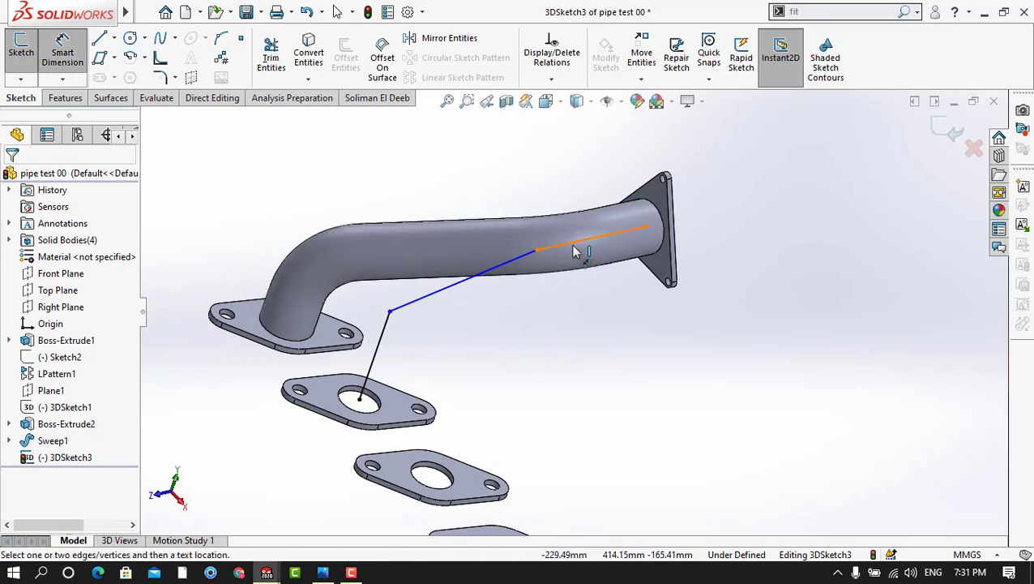
Dimension the pipe-axis segment to 100, then undo it back to 222
click(579, 240)
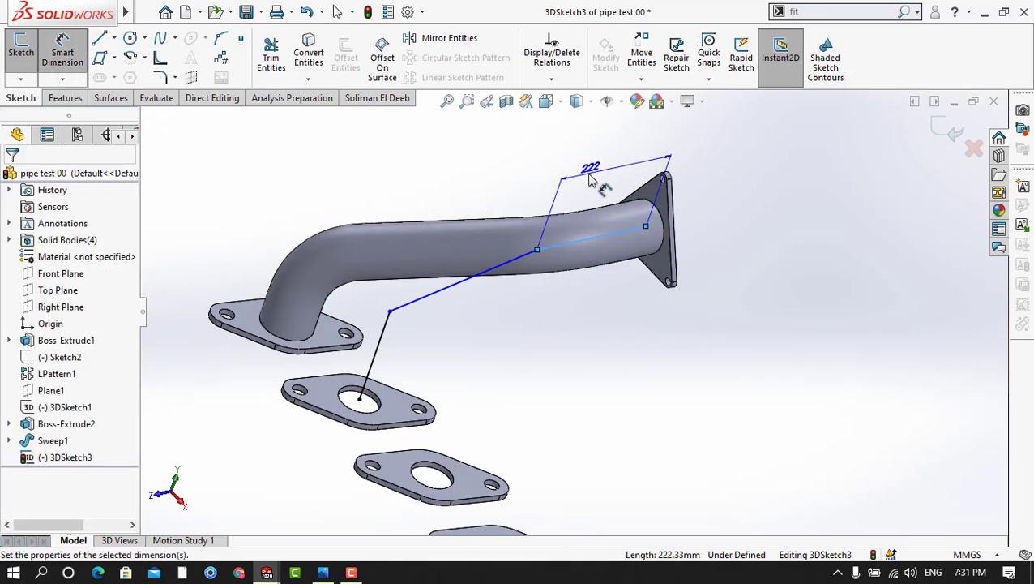
click(592, 182)
text(100)
key(Return)
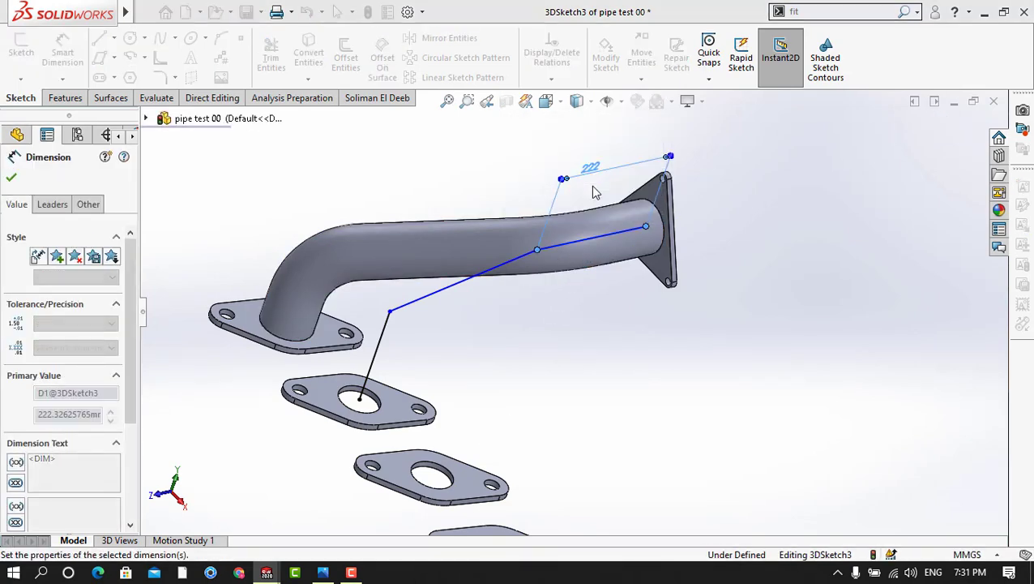
mouse_move(612, 295)
middle_down()
mouse_move(580, 330)
mouse_move(594, 246)
mouse_move(717, 217)
middle_up()
click(721, 216)
key(ctrl+z)
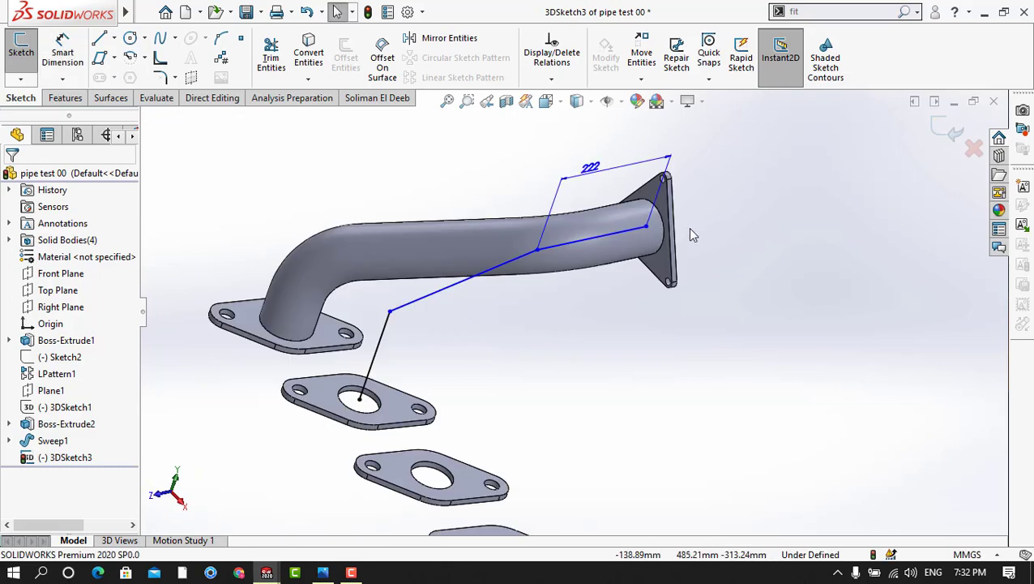
Delete the dimension and both path segments leading to the end flange
right_click(720, 199)
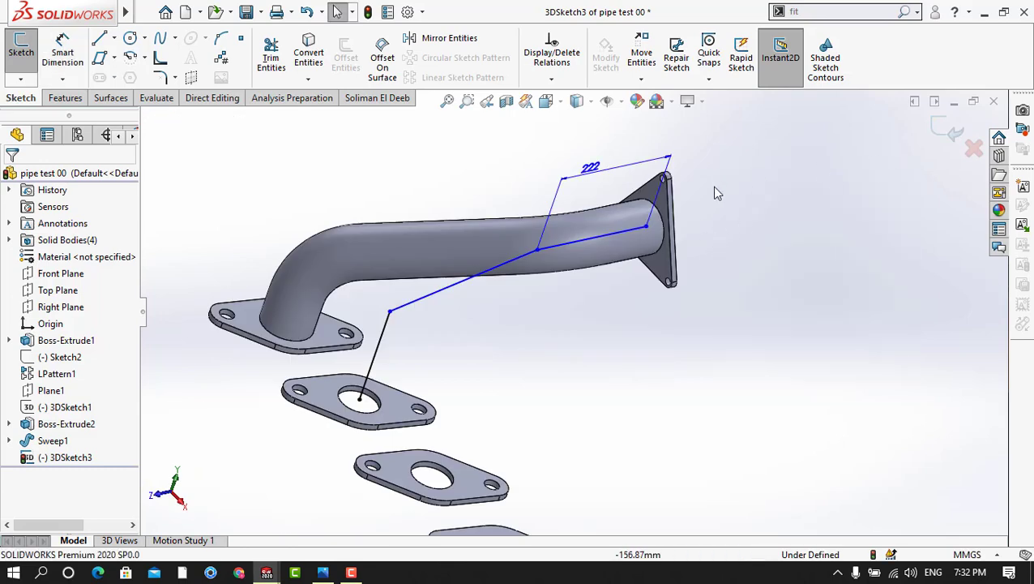
key(ctrl+z)
key(ctrl+z)
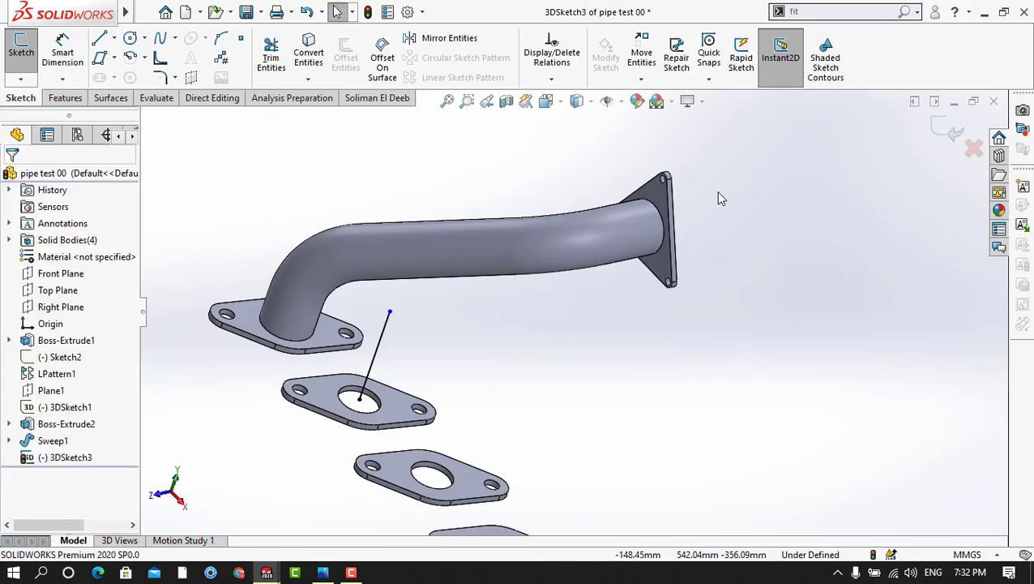
middle_drag(716, 190, 647, 219)
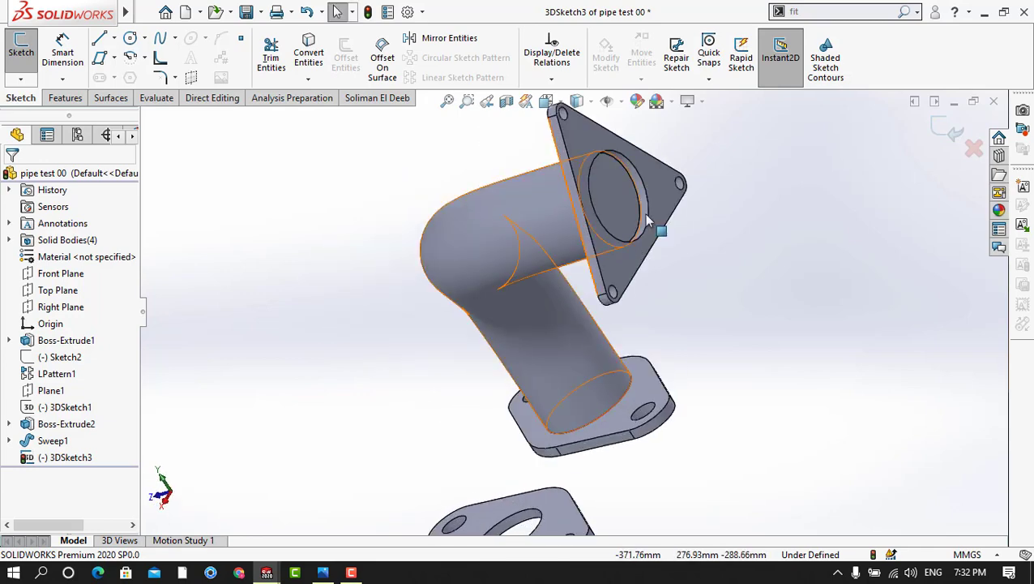
scroll(647, 218, down, 5)
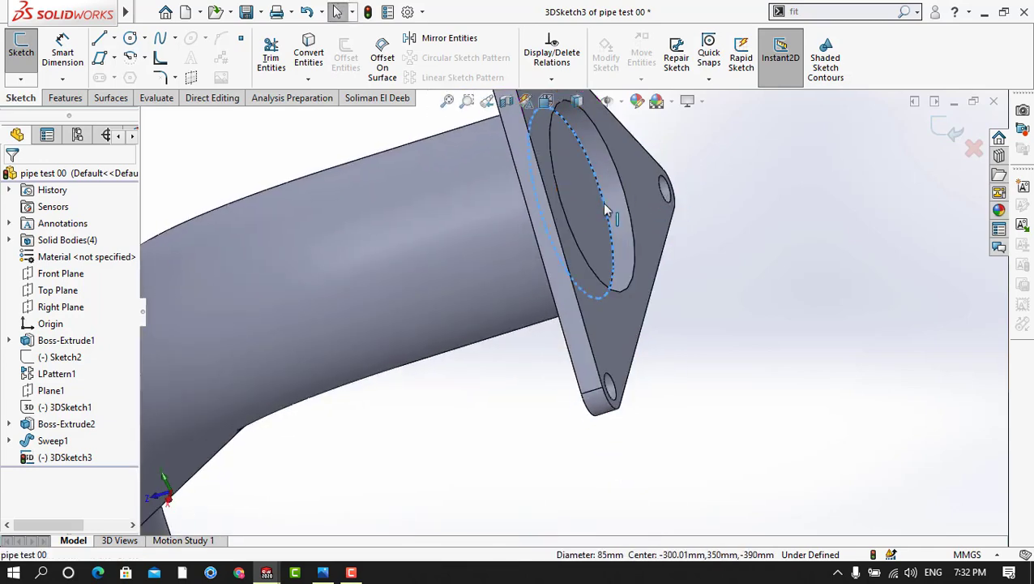
middle_drag(606, 209, 719, 259)
Draw a line from the end flange centre partway along the pipe axis
right_drag(762, 270, 729, 286)
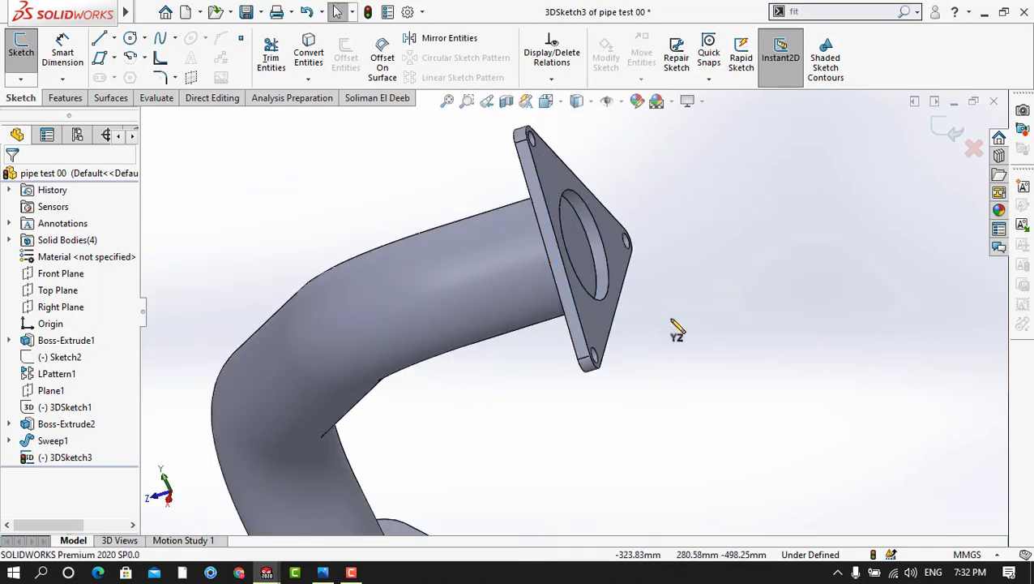
click(573, 251)
scroll(493, 276, up, 3)
middle_drag(494, 282, 527, 324)
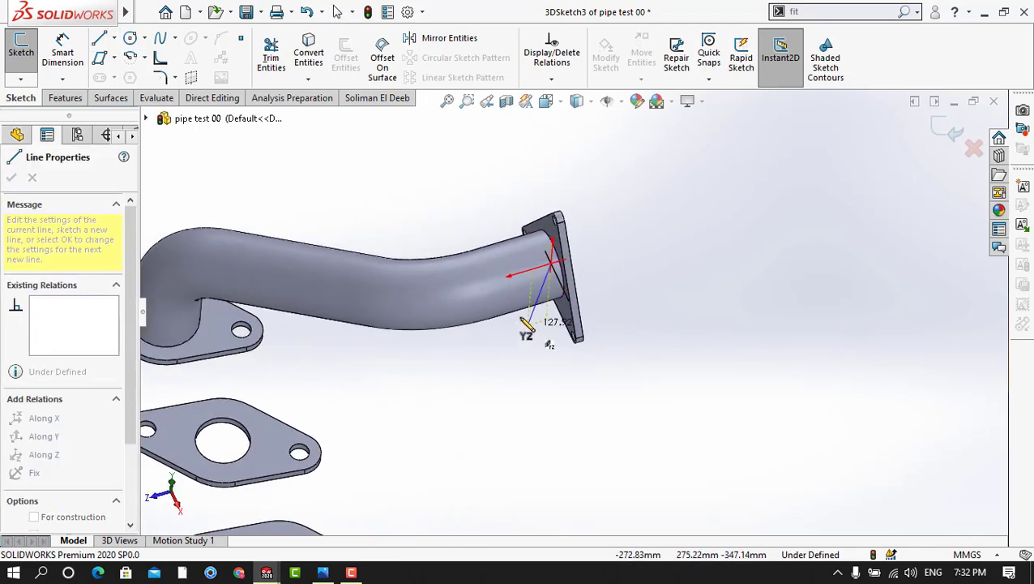
click(430, 300)
right_click(272, 342)
click(291, 347)
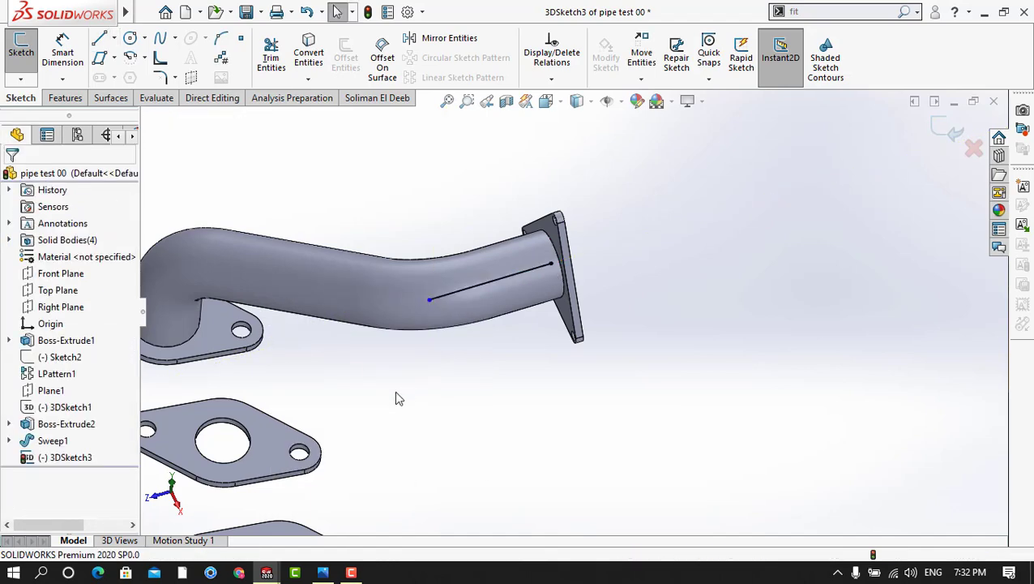
Draw a vertical leg up from the lower flange centre and join it to that line
right_drag(395, 398, 375, 415)
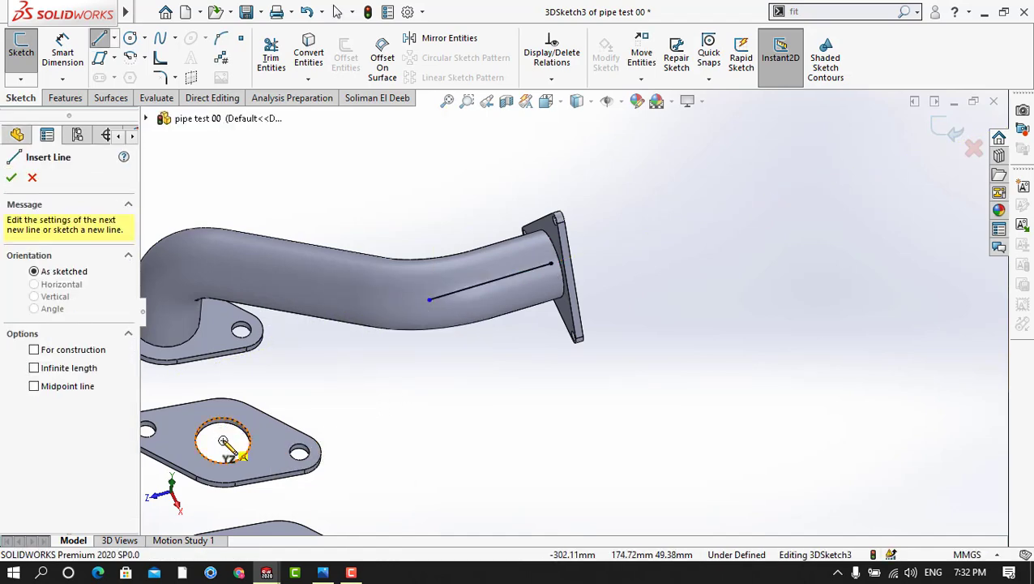
click(224, 441)
click(230, 355)
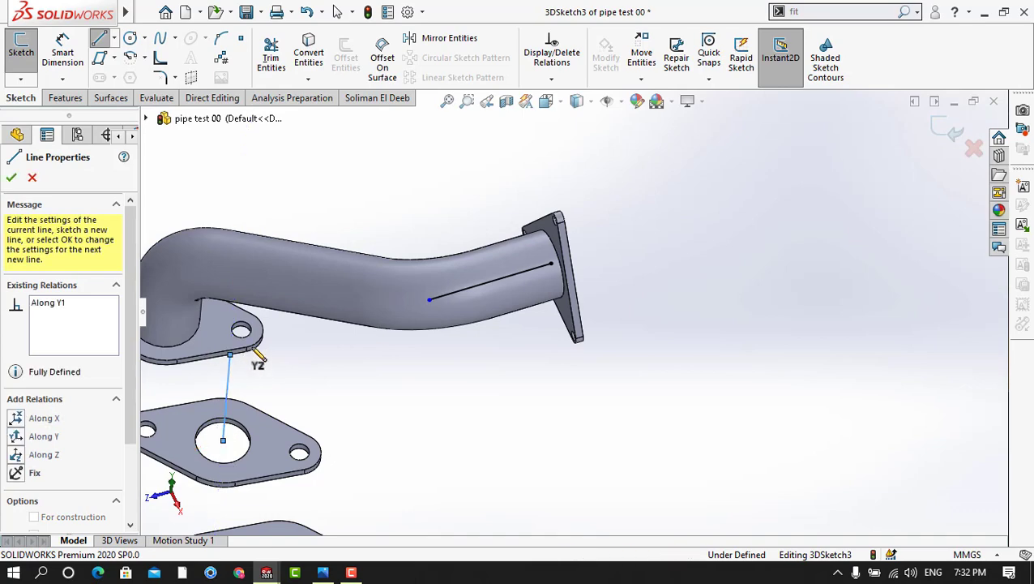
click(429, 300)
right_click(452, 349)
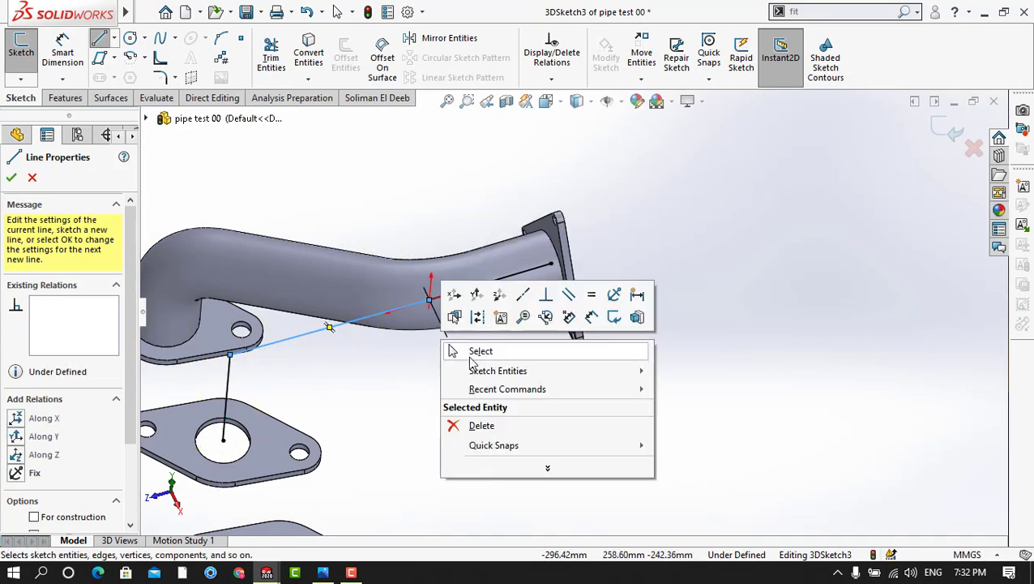
click(467, 350)
Dimension the pipe-axis leg to 170 mm
right_drag(492, 411, 490, 312)
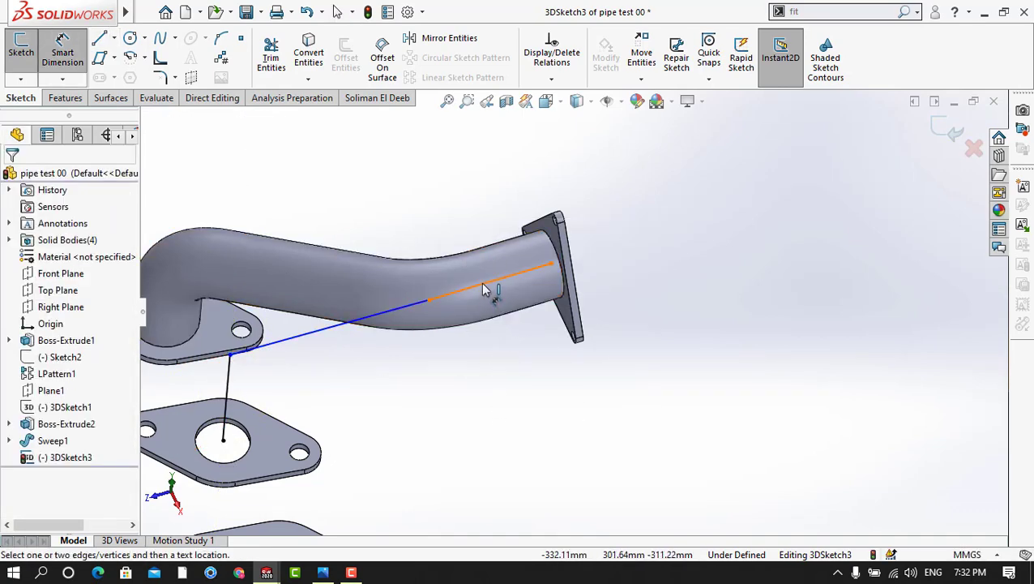
click(484, 290)
click(467, 214)
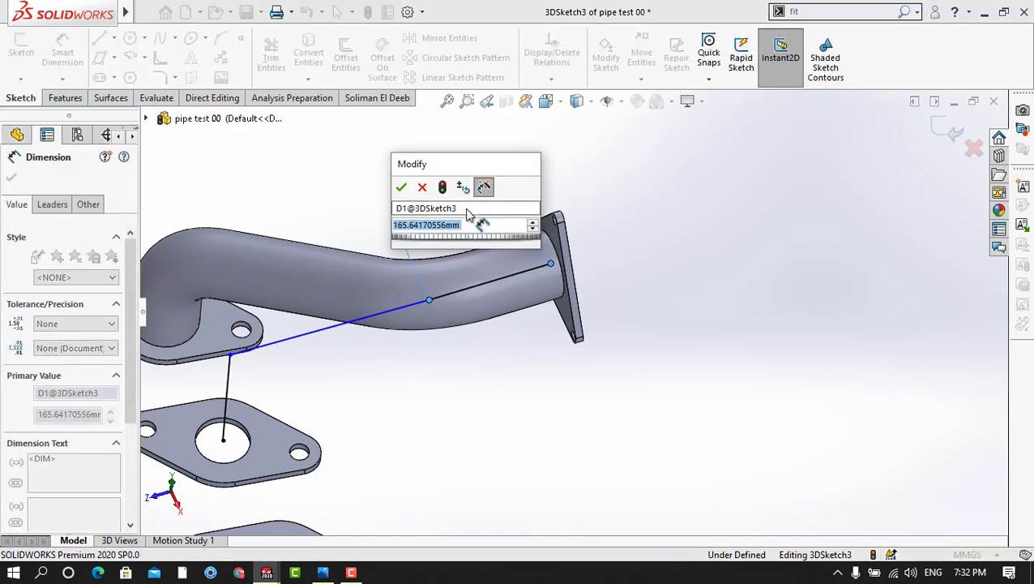
text(170)
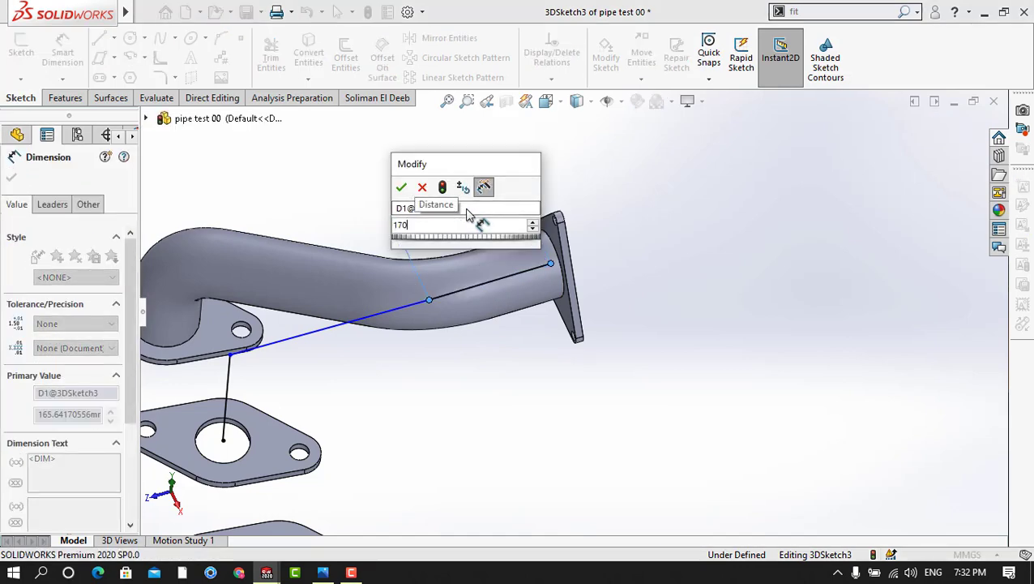
key(Return)
Dimension the lower leg and change its 190 value to 140 mm
mouse_move(496, 353)
middle_down()
mouse_move(439, 346)
mouse_move(451, 383)
mouse_move(474, 339)
mouse_move(474, 455)
mouse_move(549, 323)
mouse_move(544, 377)
mouse_move(542, 300)
mouse_move(509, 273)
mouse_move(522, 207)
mouse_move(496, 251)
mouse_move(526, 207)
middle_up()
scroll(583, 263, down, 5)
scroll(592, 292, up, 5)
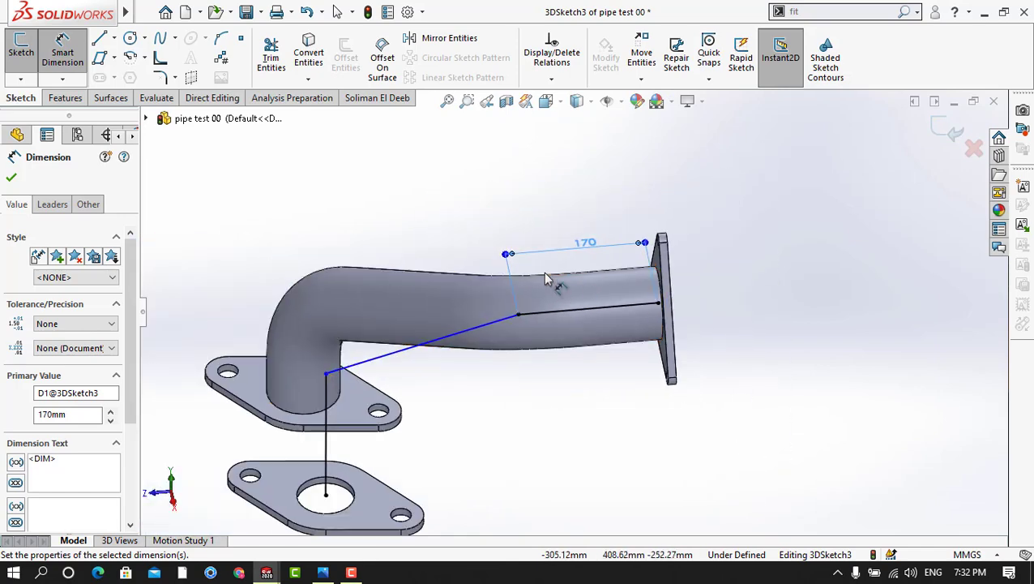
mouse_move(545, 278)
middle_down()
mouse_move(552, 334)
mouse_move(487, 391)
middle_up()
scroll(554, 289, down, 3)
scroll(692, 278, down, 2)
scroll(578, 319, up, 5)
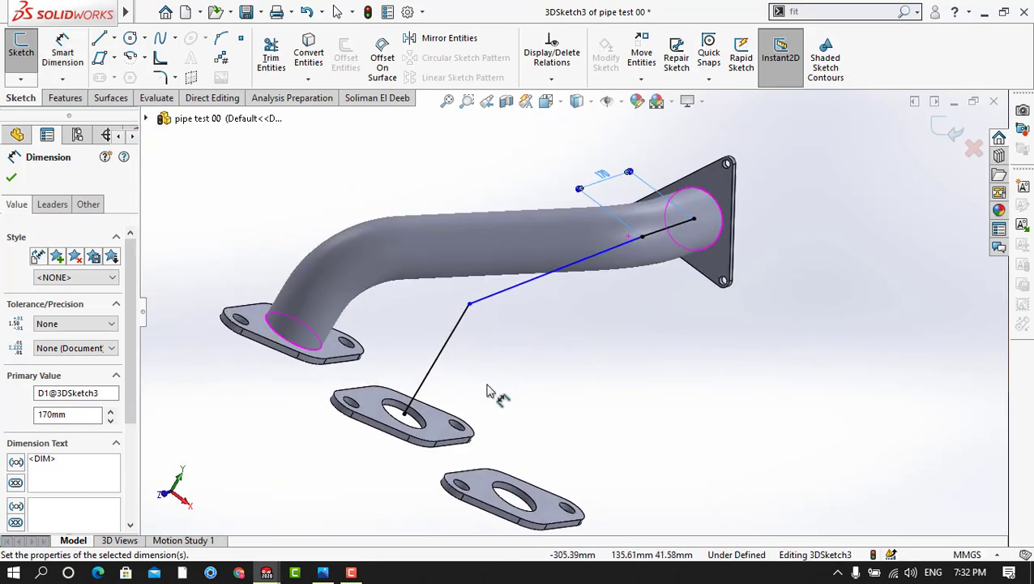
click(427, 355)
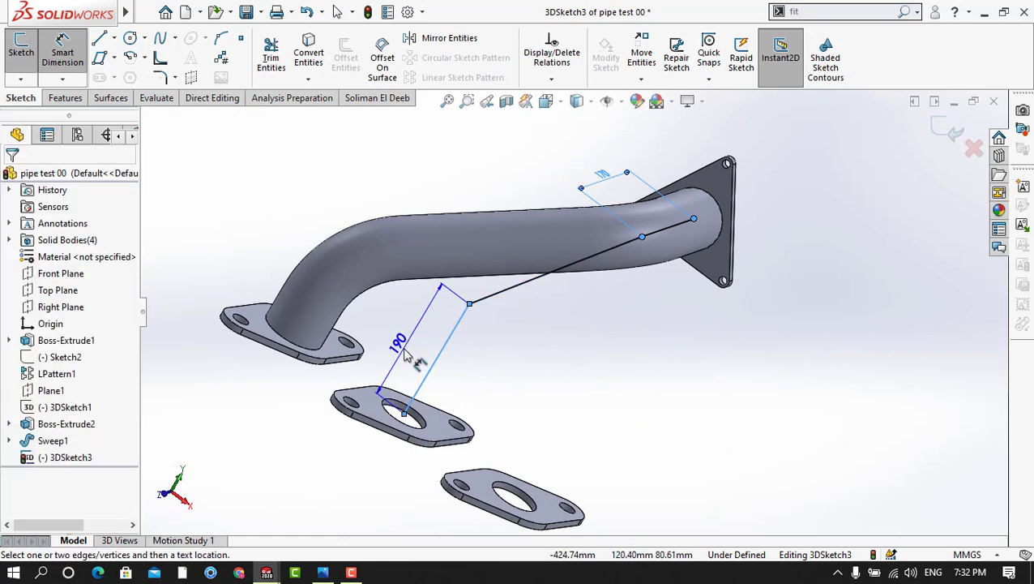
double_click(404, 350)
text(140)
key(Return)
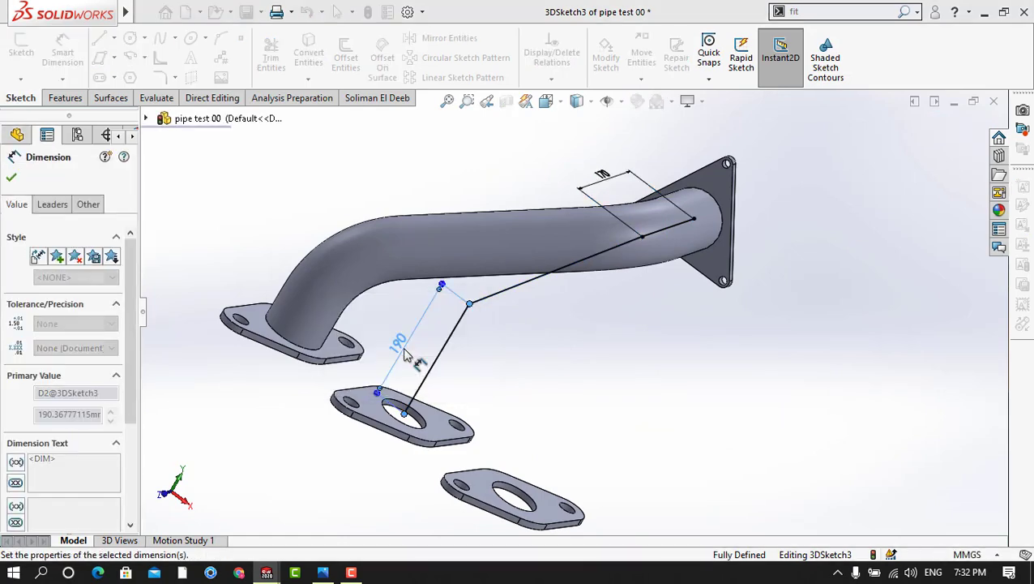
key(Escape)
scroll(535, 357, up, 3)
scroll(722, 255, up, 2)
Round both path corners with 140 mm sketch fillets
right_click(718, 248)
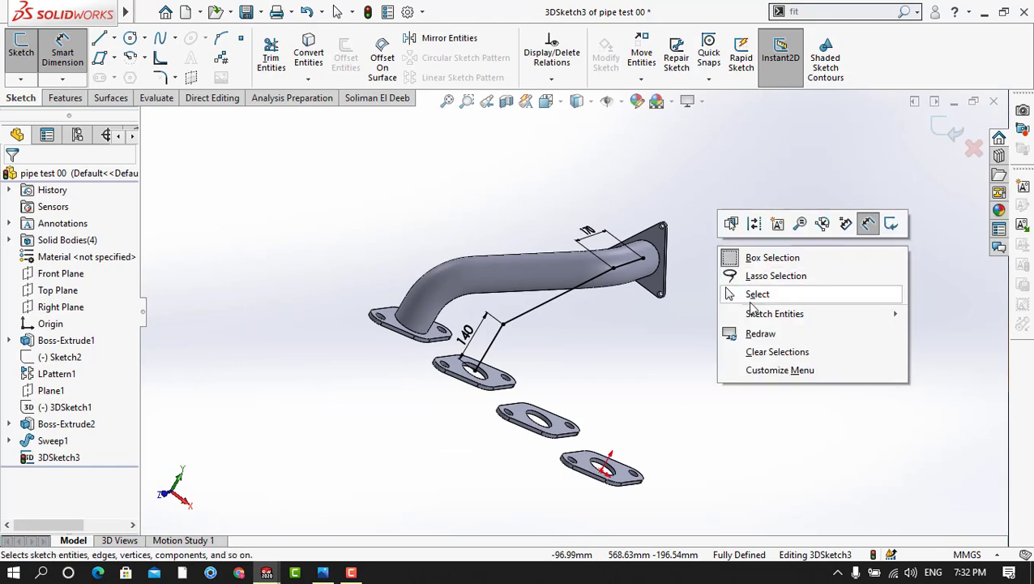
click(738, 294)
click(160, 77)
scroll(640, 268, down, 2)
scroll(644, 269, down, 3)
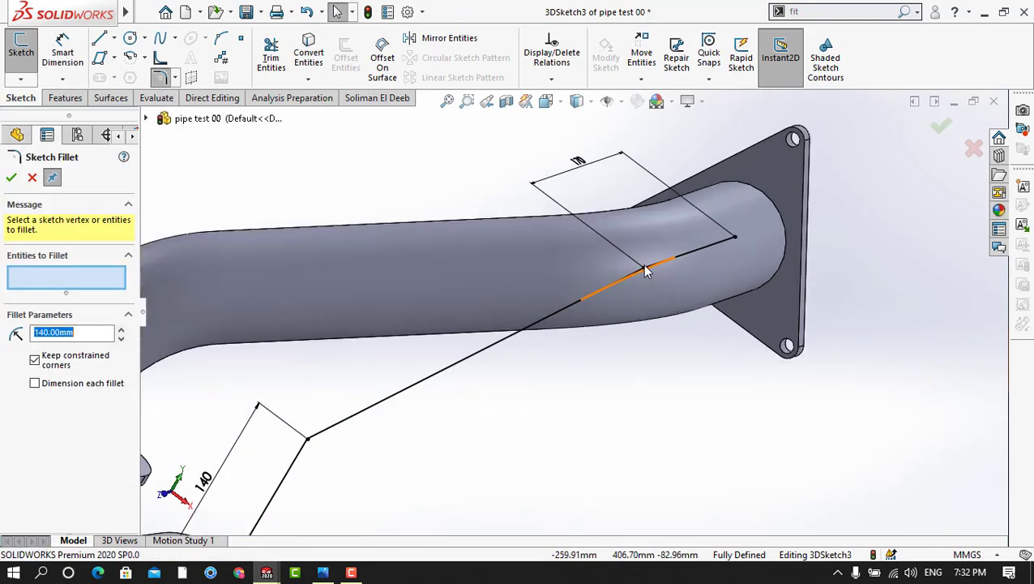
click(647, 273)
click(309, 450)
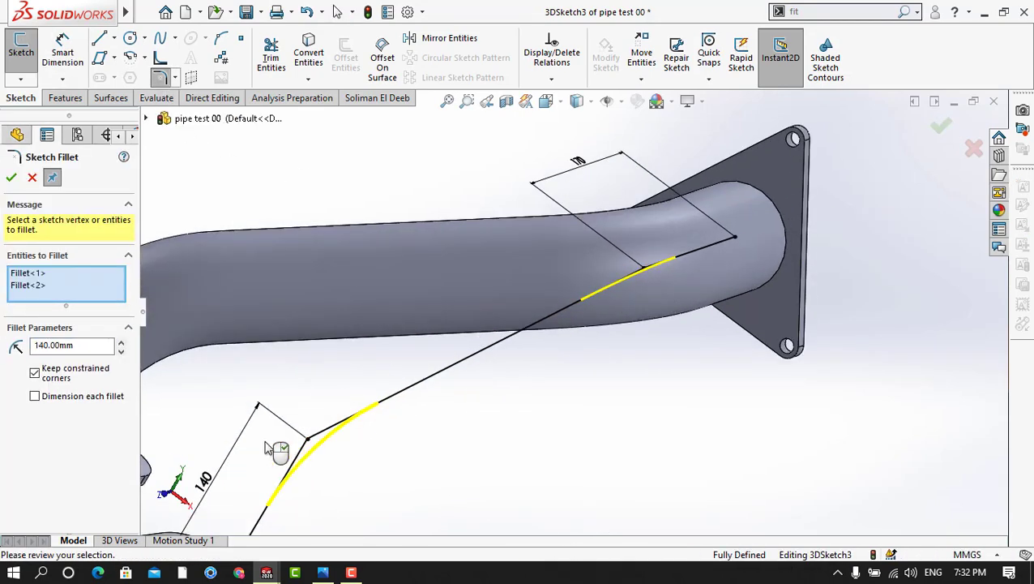
click(11, 176)
scroll(518, 435, up, 2)
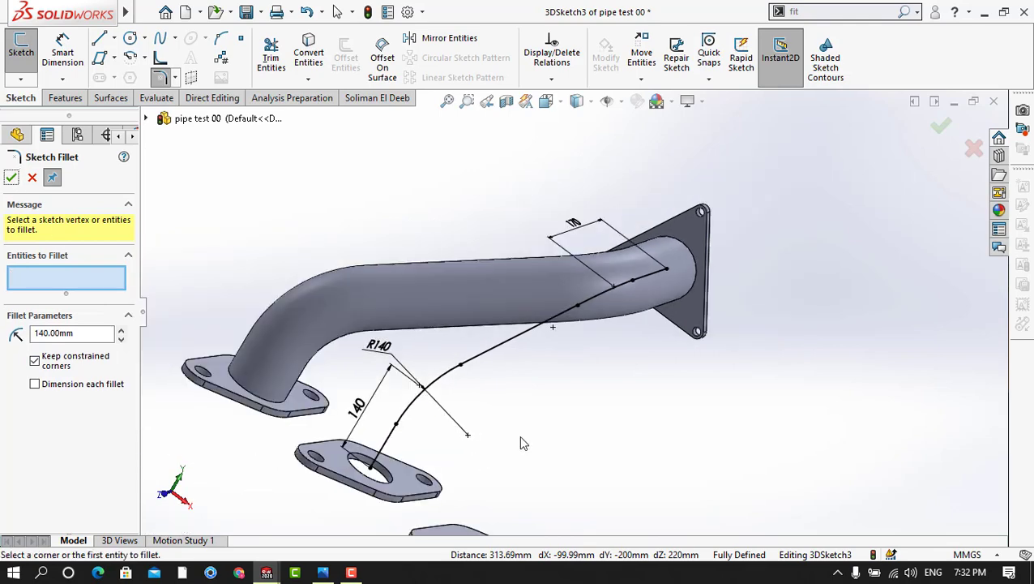
scroll(519, 435, up, 2)
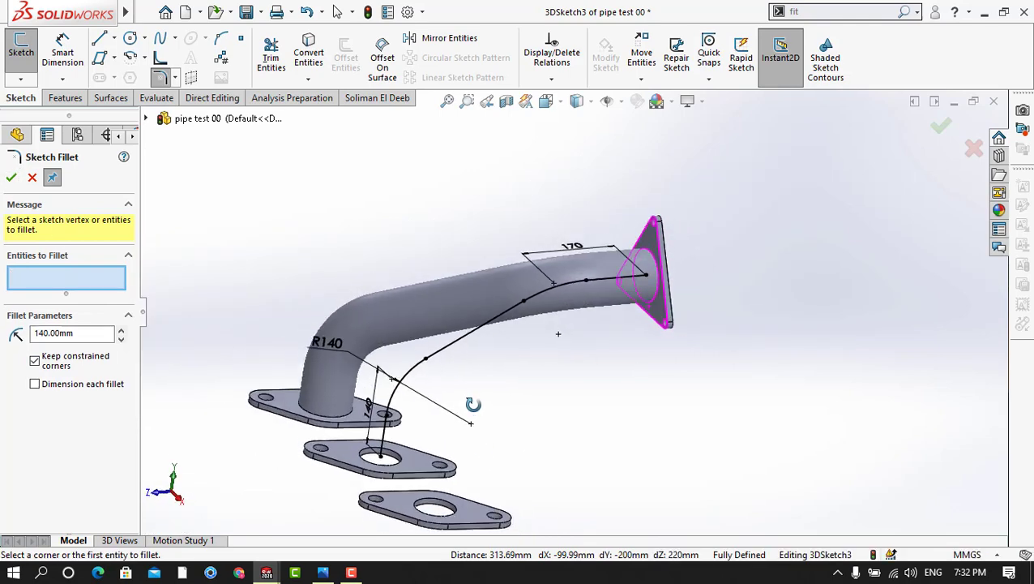
Merge all path segments into one open fit spline and exit the 3D sketch
click(160, 57)
click(612, 279)
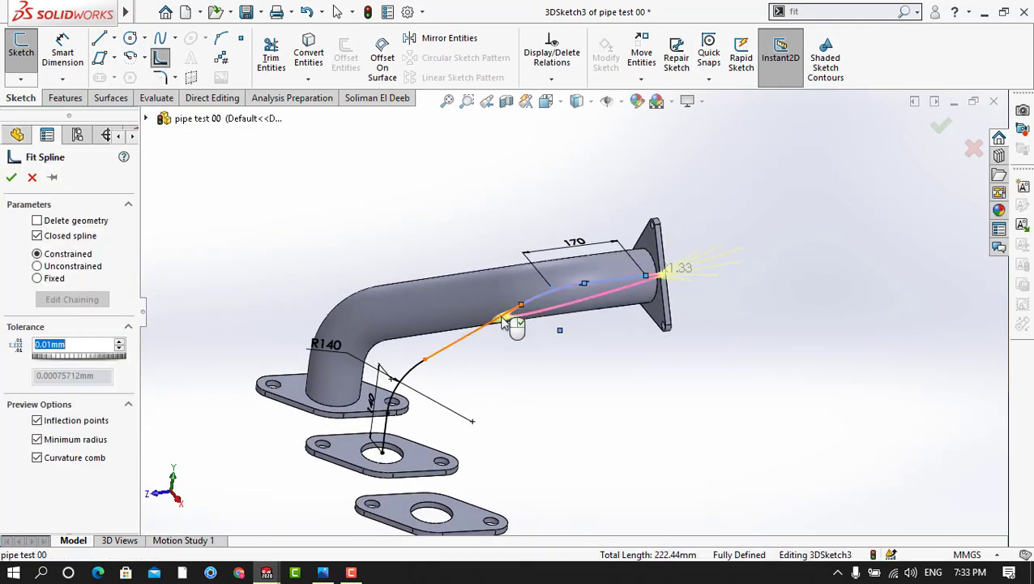
click(505, 321)
click(403, 391)
scroll(406, 421, down, 3)
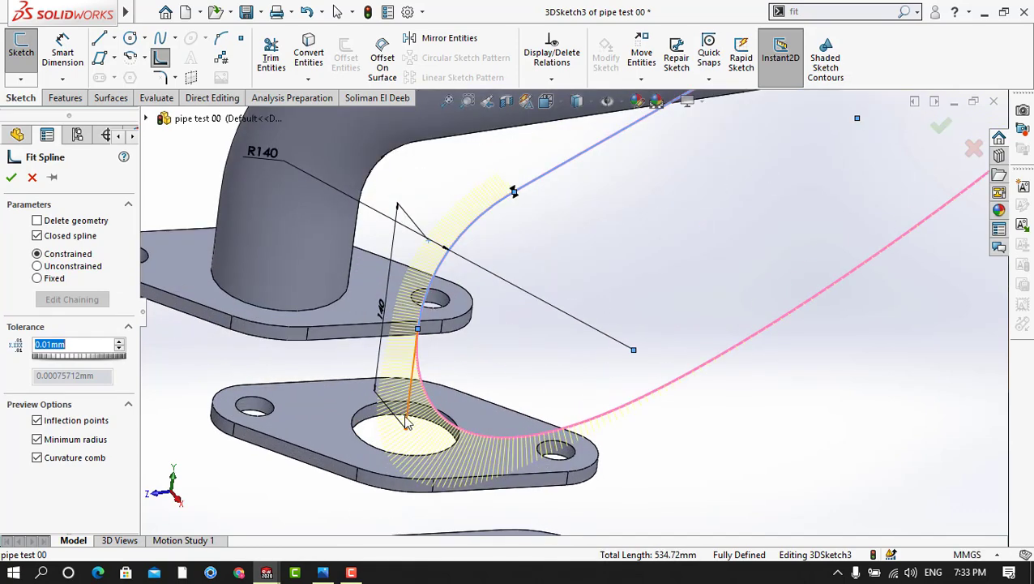
click(408, 414)
click(37, 236)
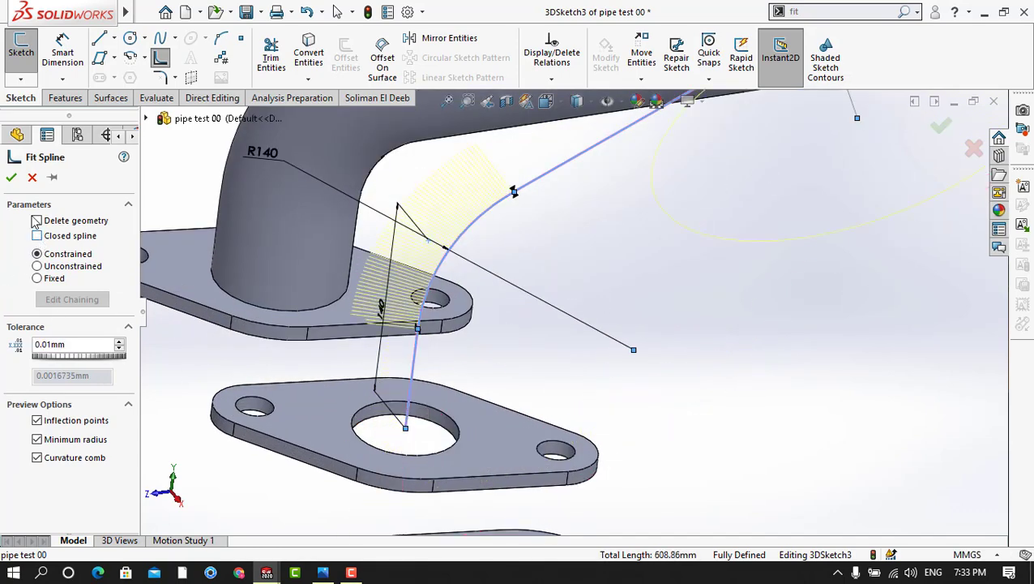
click(11, 178)
scroll(711, 316, up, 5)
scroll(744, 328, down, 2)
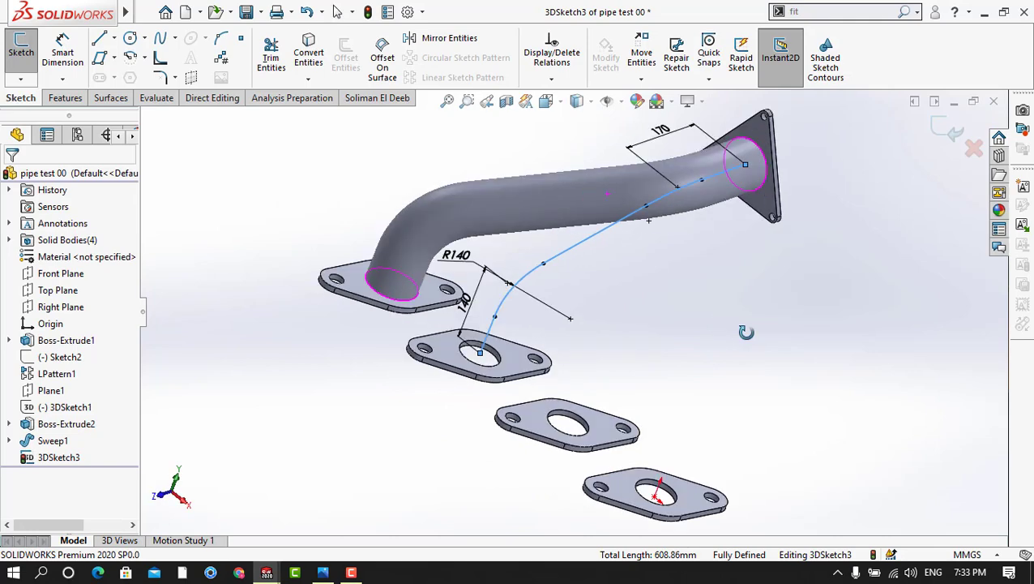
key(ctrl+b)
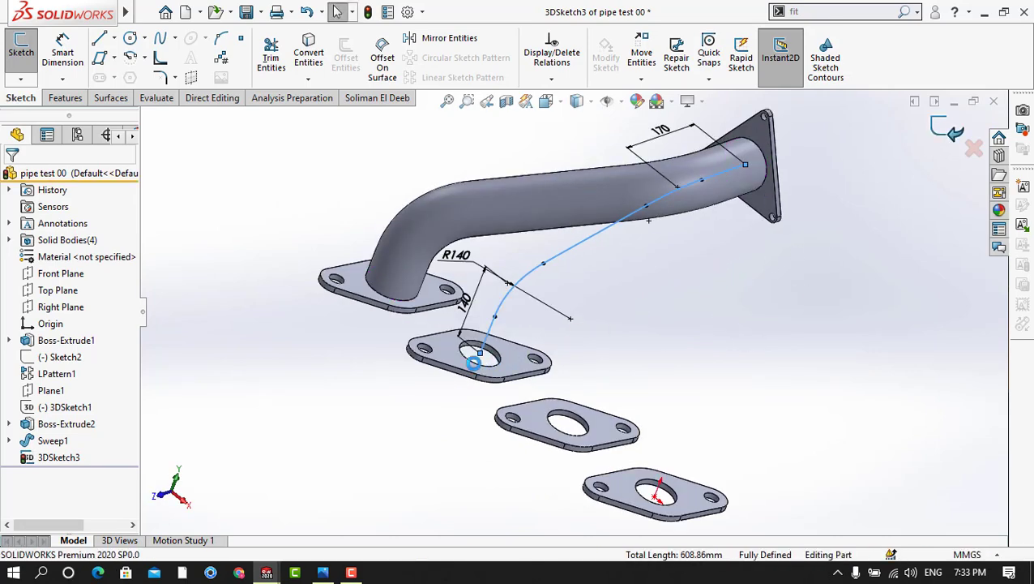
Sweep Sketch5's circular profile along 3DSketch3 to create Sweep2
click(9, 440)
click(60, 457)
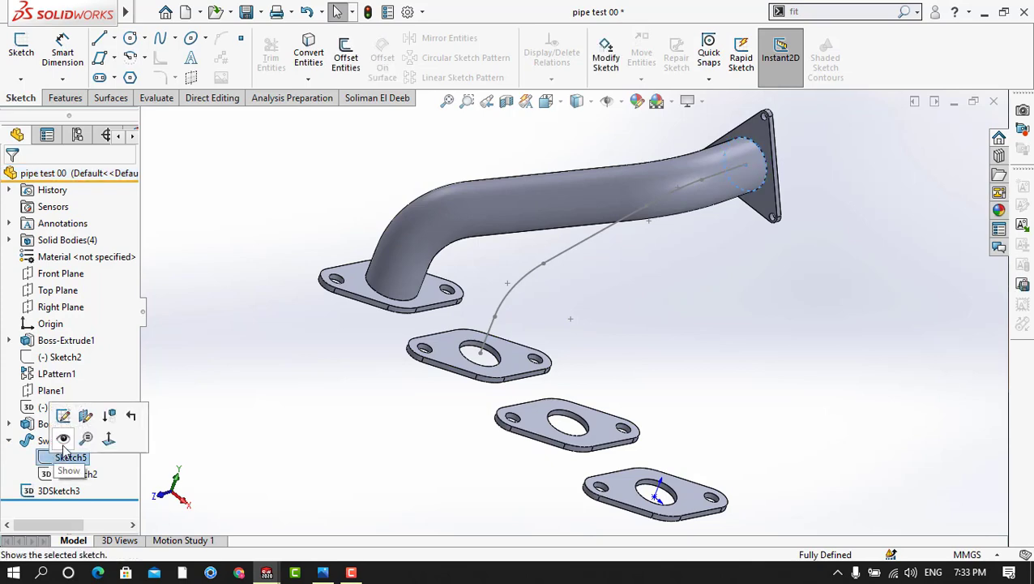
click(63, 439)
scroll(811, 142, down, 3)
scroll(758, 245, up, 3)
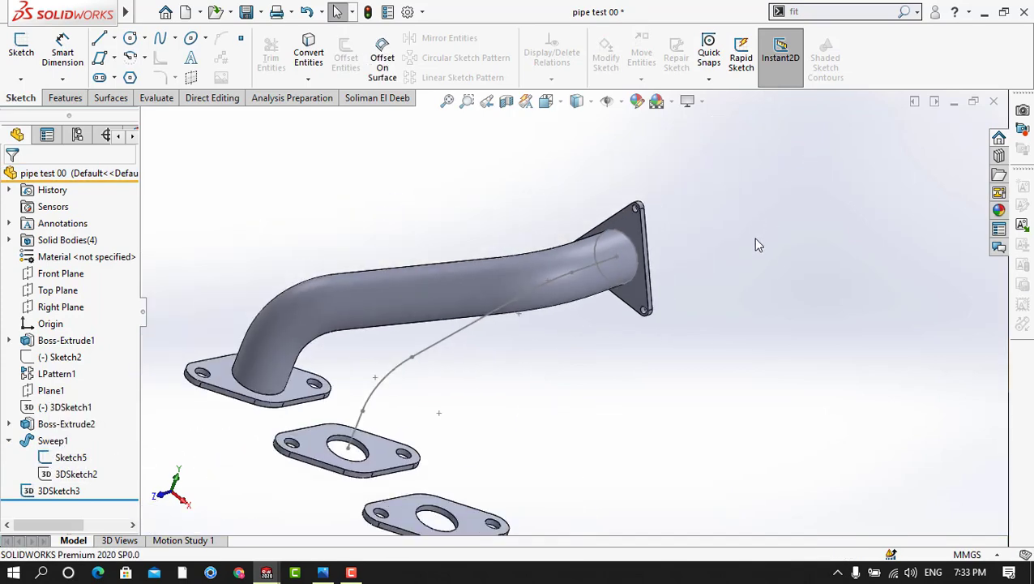
click(66, 98)
click(607, 227)
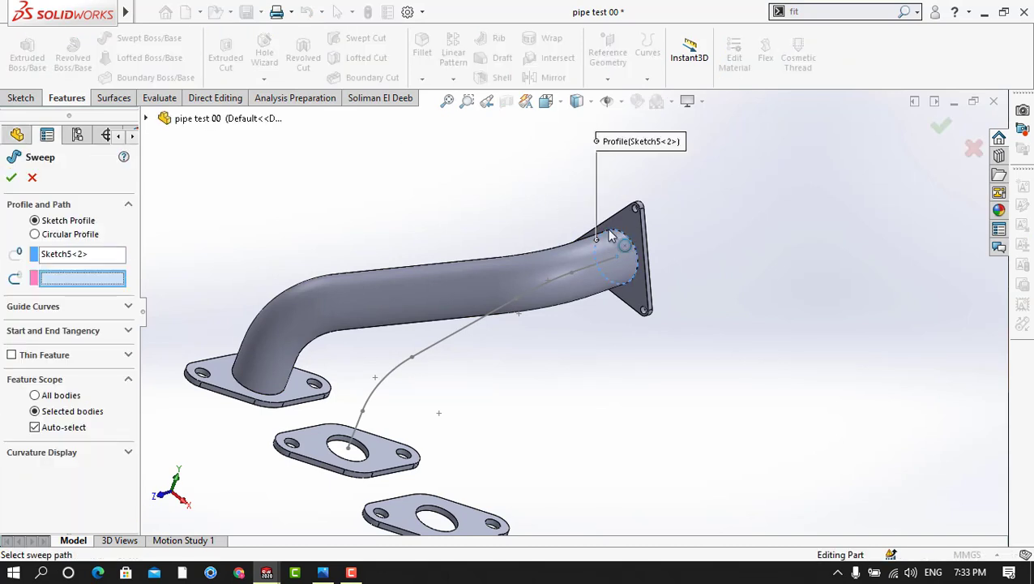
click(554, 288)
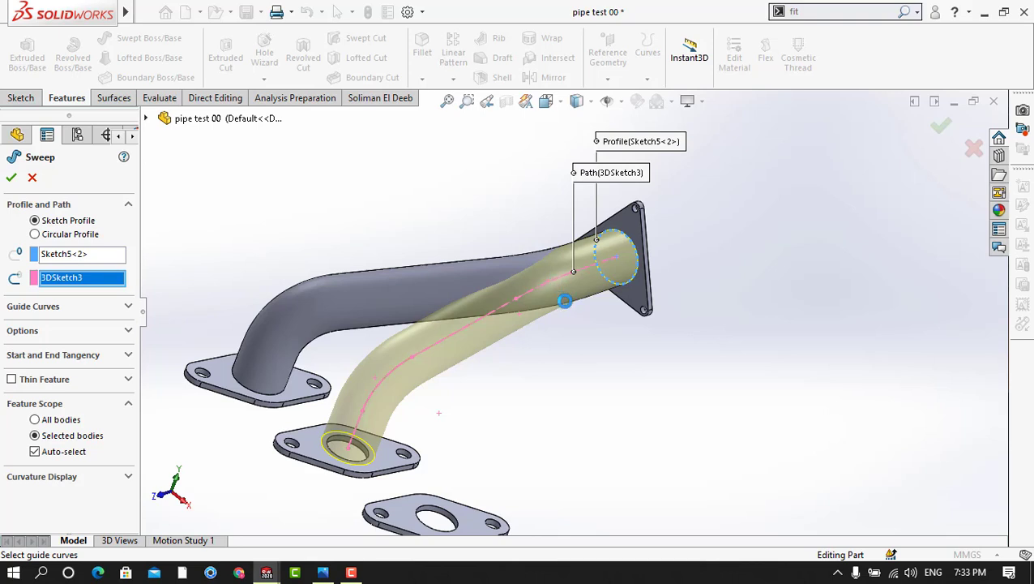
key(Return)
mouse_move(568, 325)
middle_down()
mouse_move(587, 374)
mouse_move(573, 369)
middle_up()
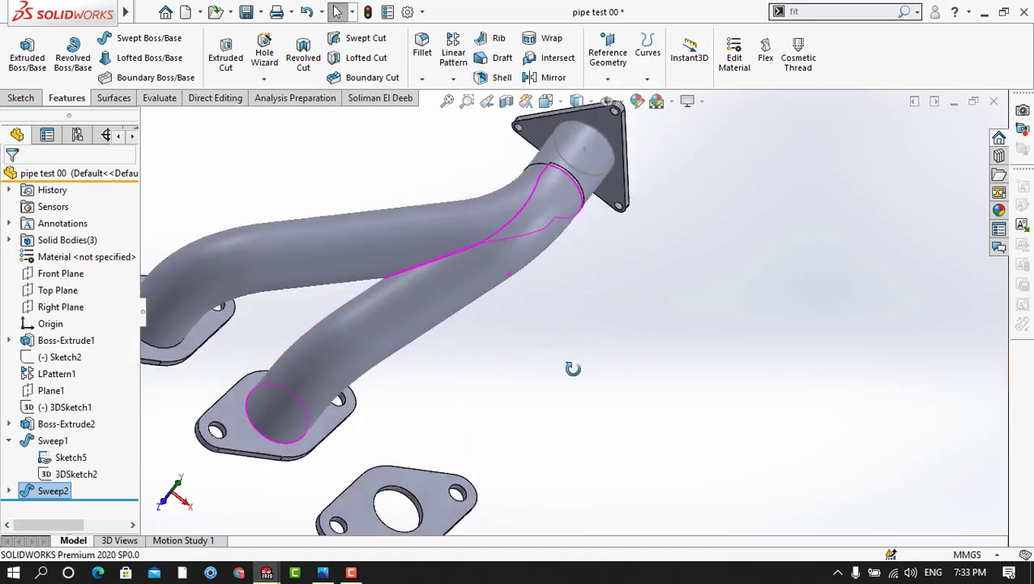
scroll(587, 147, up, 5)
scroll(587, 147, down, 2)
middle_drag(587, 146, 616, 231)
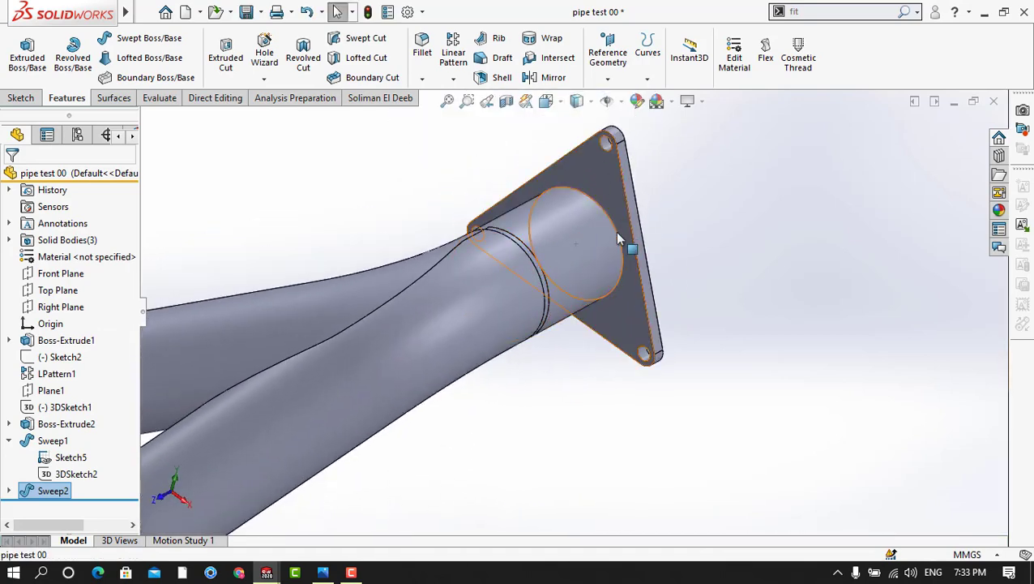
scroll(616, 235, up, 3)
scroll(580, 211, down, 2)
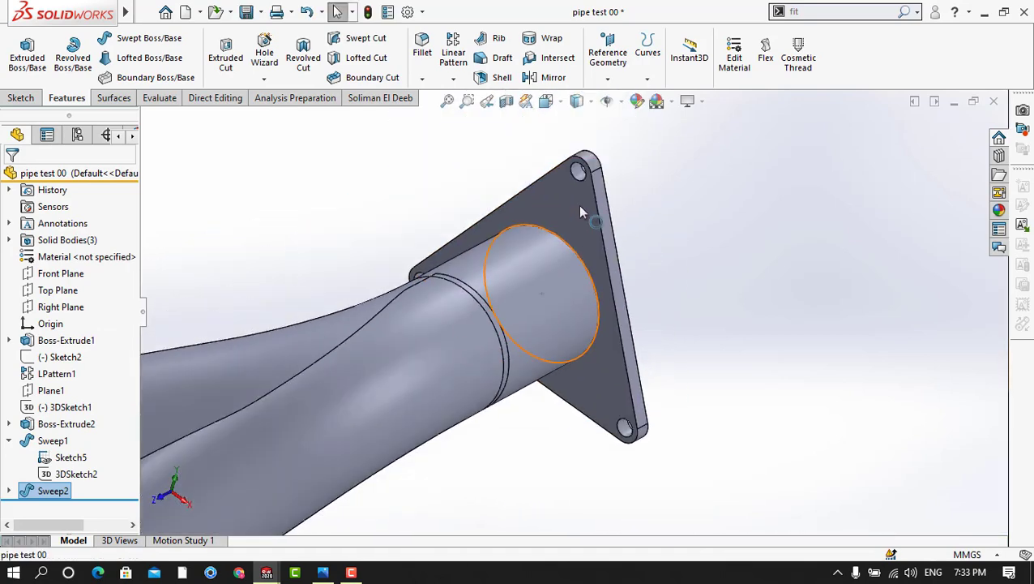
click(77, 458)
click(384, 492)
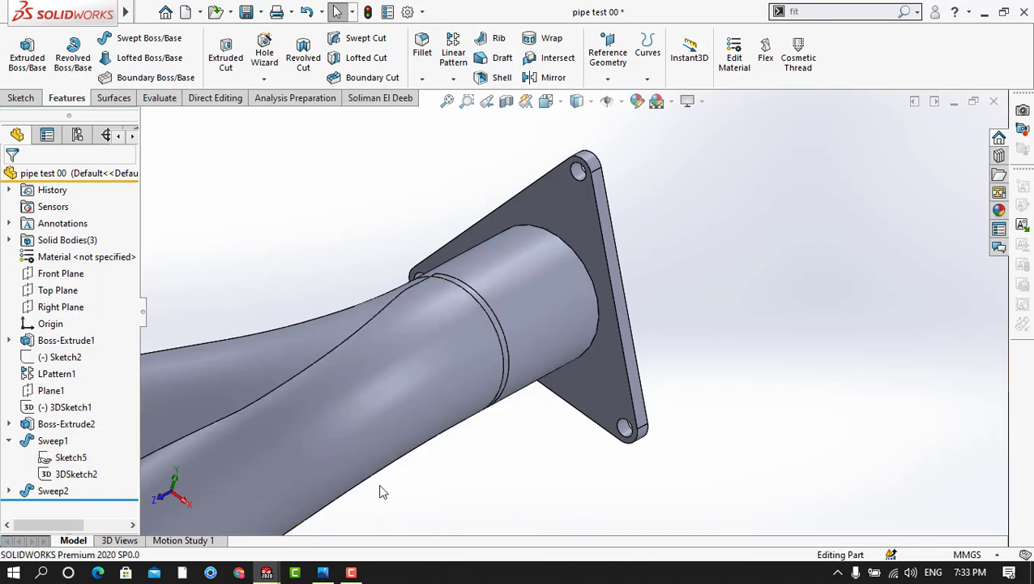
click(8, 440)
scroll(498, 459, down, 5)
middle_drag(468, 428, 551, 355)
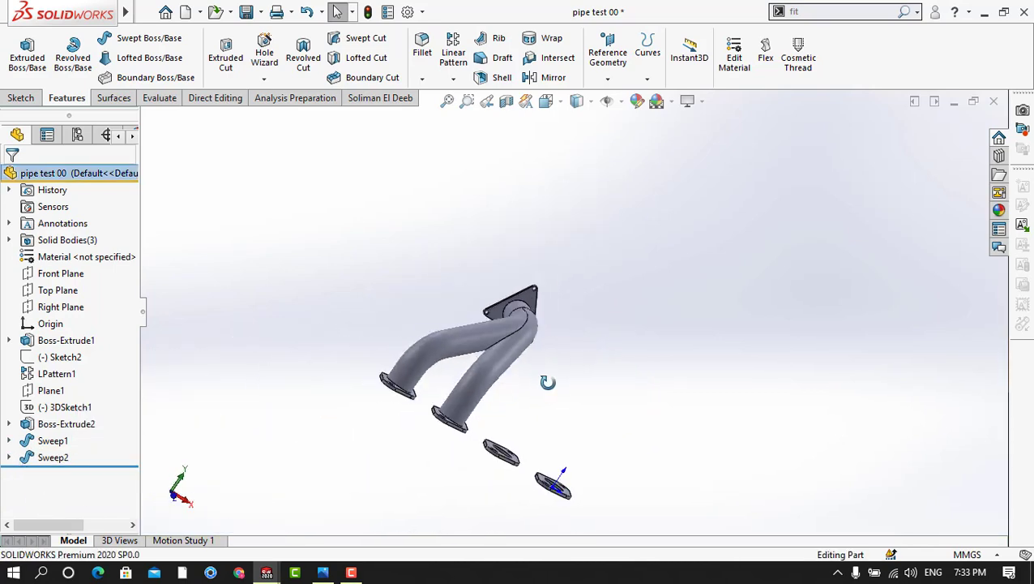
scroll(551, 355, down, 2)
scroll(480, 345, down, 2)
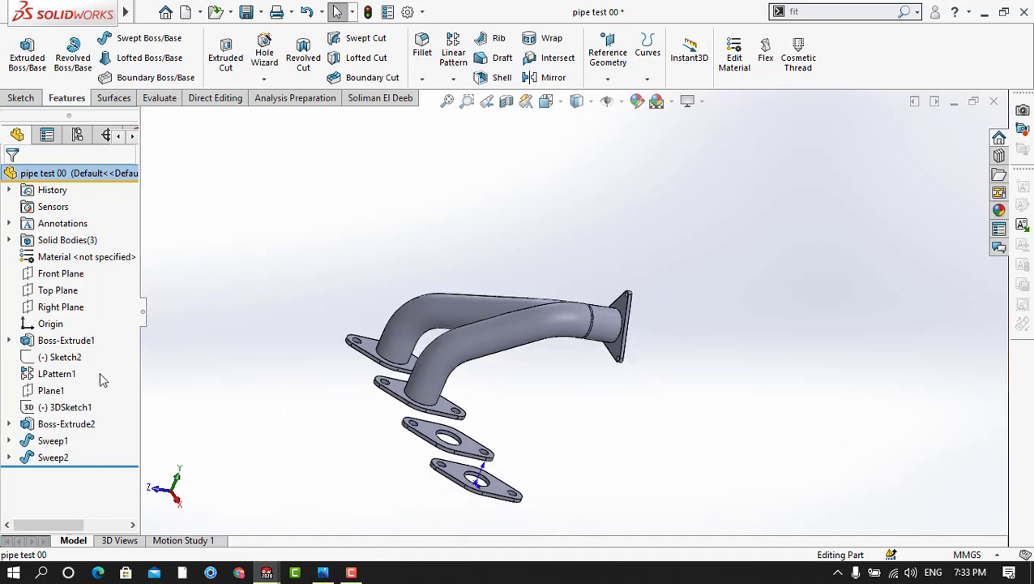
middle_drag(728, 303, 713, 358)
scroll(617, 348, up, 3)
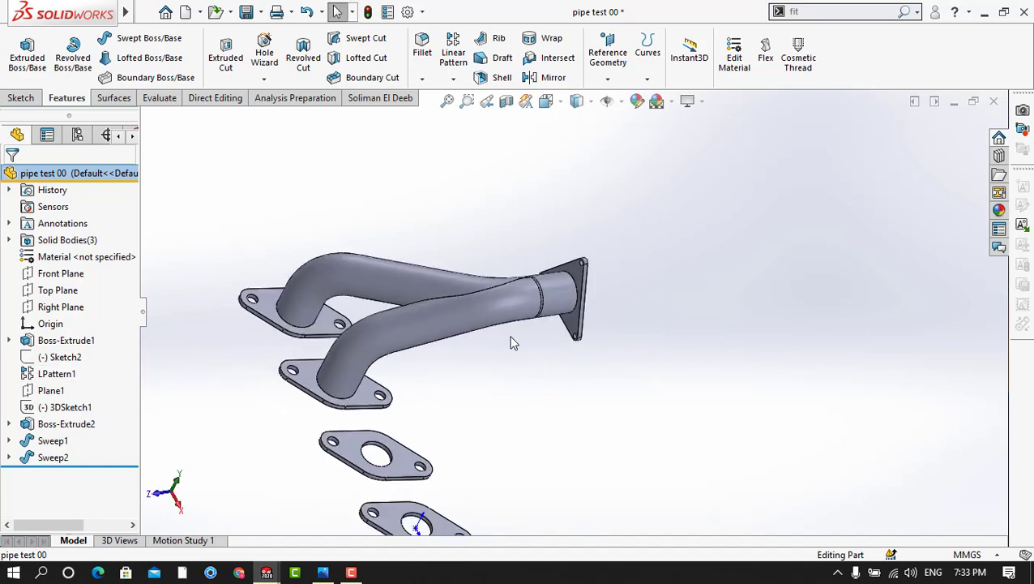
click(9, 240)
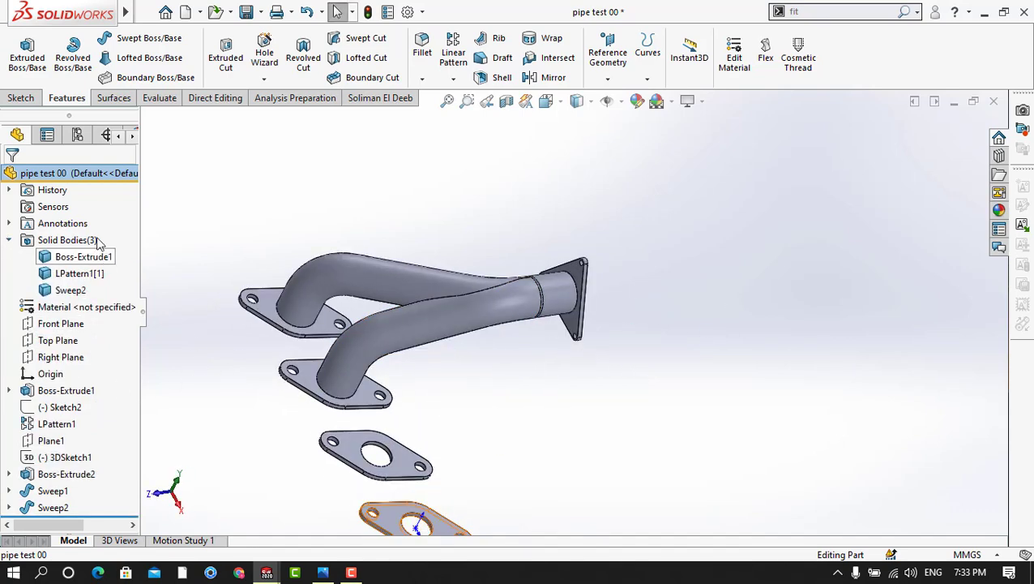
click(71, 256)
click(75, 273)
click(70, 289)
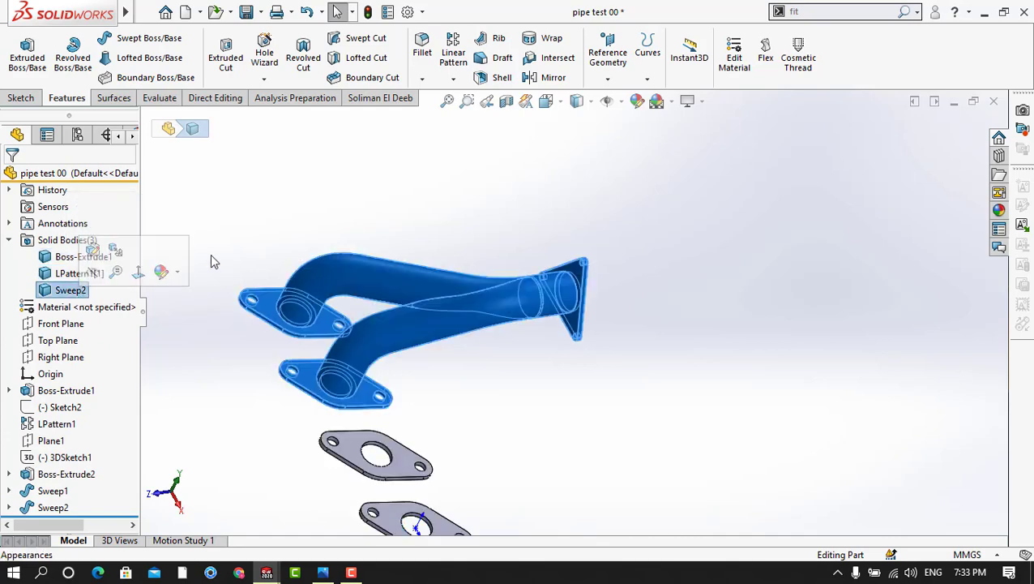
click(362, 271)
scroll(591, 333, down, 3)
scroll(594, 330, up, 3)
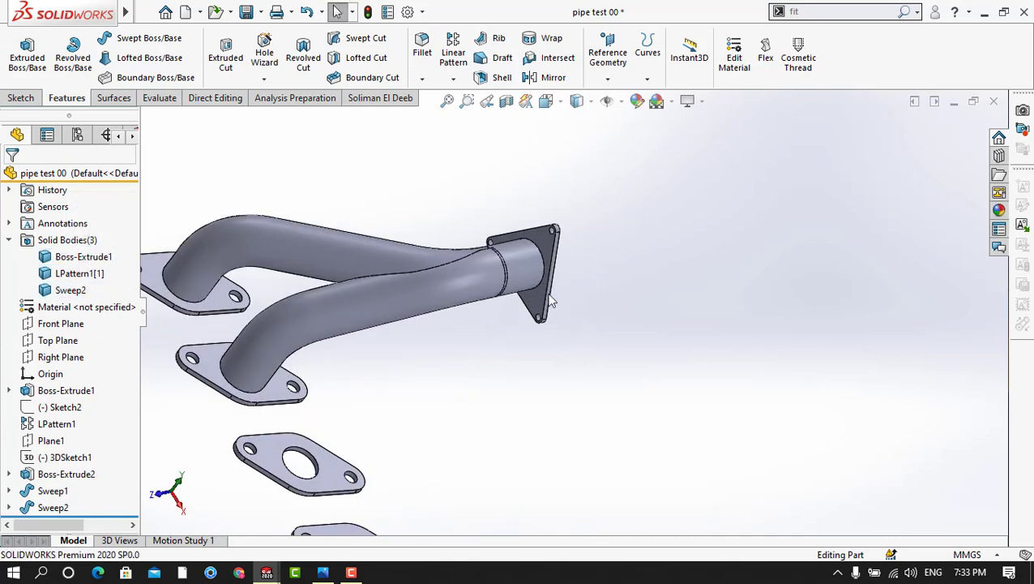
scroll(387, 252, down, 2)
scroll(469, 288, up, 1)
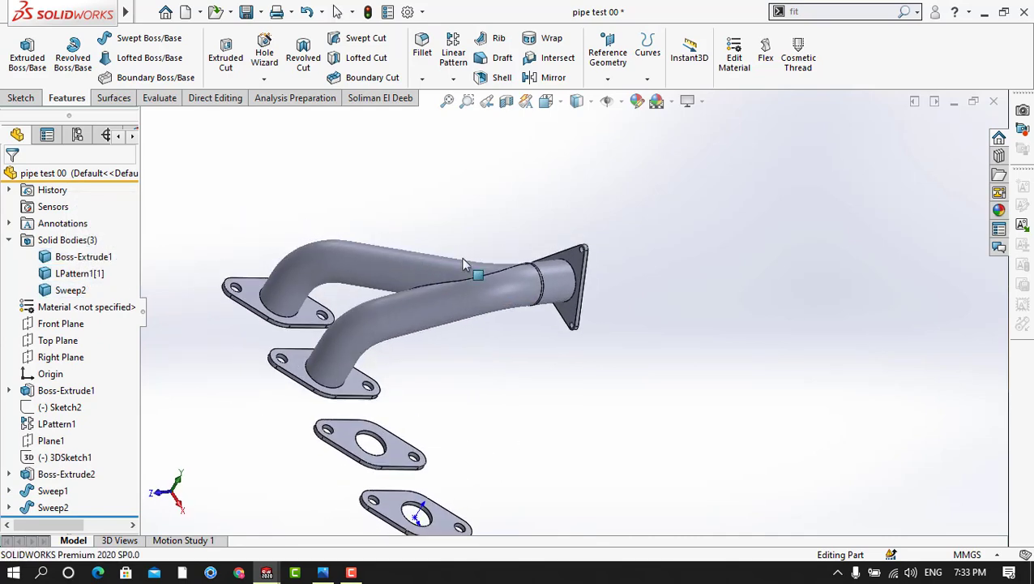
scroll(468, 333, up, 2)
scroll(468, 383, down, 2)
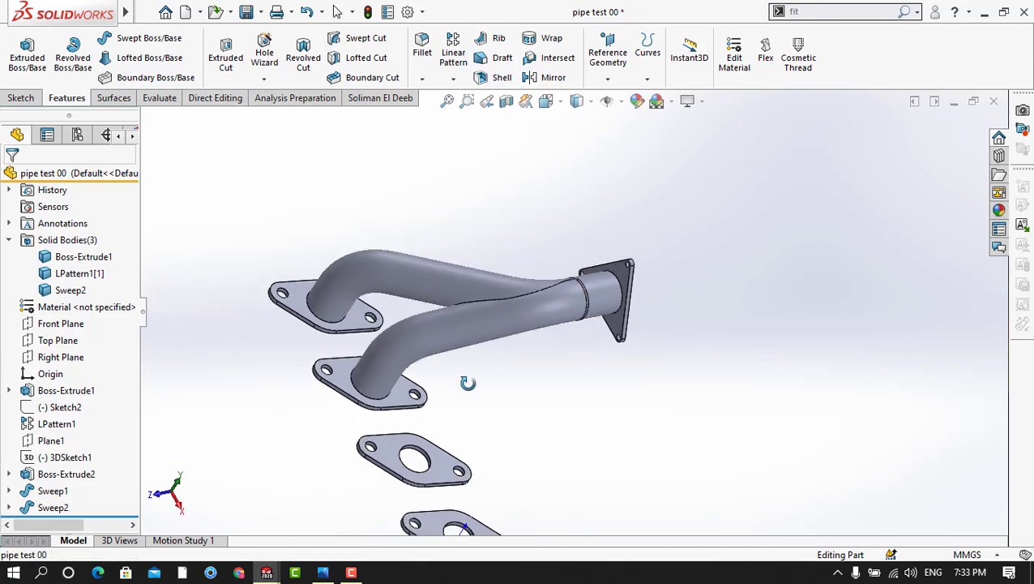
mouse_move(473, 377)
middle_down()
mouse_move(536, 341)
mouse_move(529, 354)
mouse_move(555, 292)
mouse_move(658, 233)
mouse_move(688, 326)
mouse_move(656, 342)
mouse_move(673, 294)
mouse_move(539, 326)
mouse_move(550, 329)
middle_up()
scroll(540, 324, up, 2)
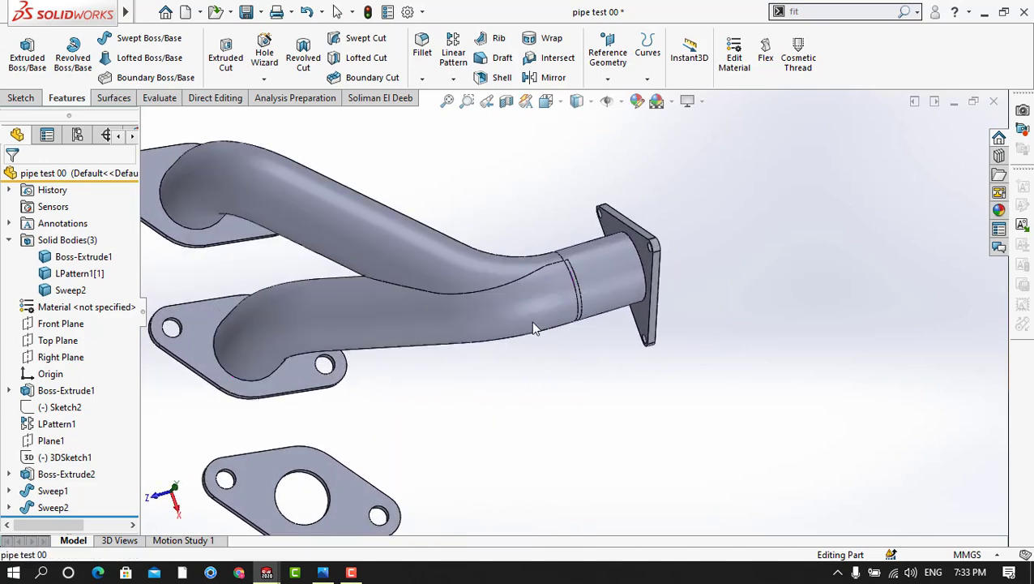
scroll(511, 300, down, 1)
scroll(584, 332, down, 2)
scroll(625, 354, up, 2)
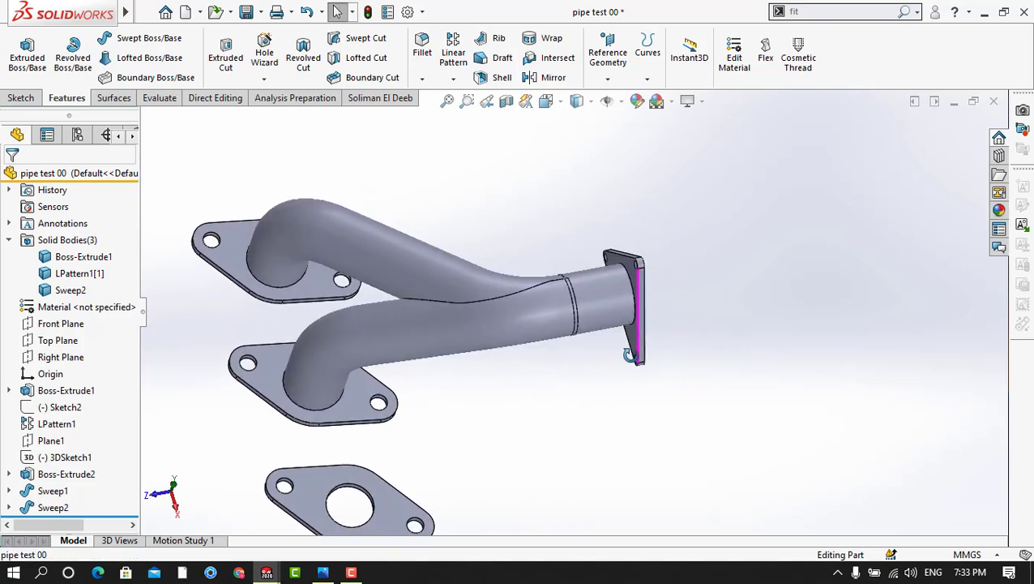
click(84, 256)
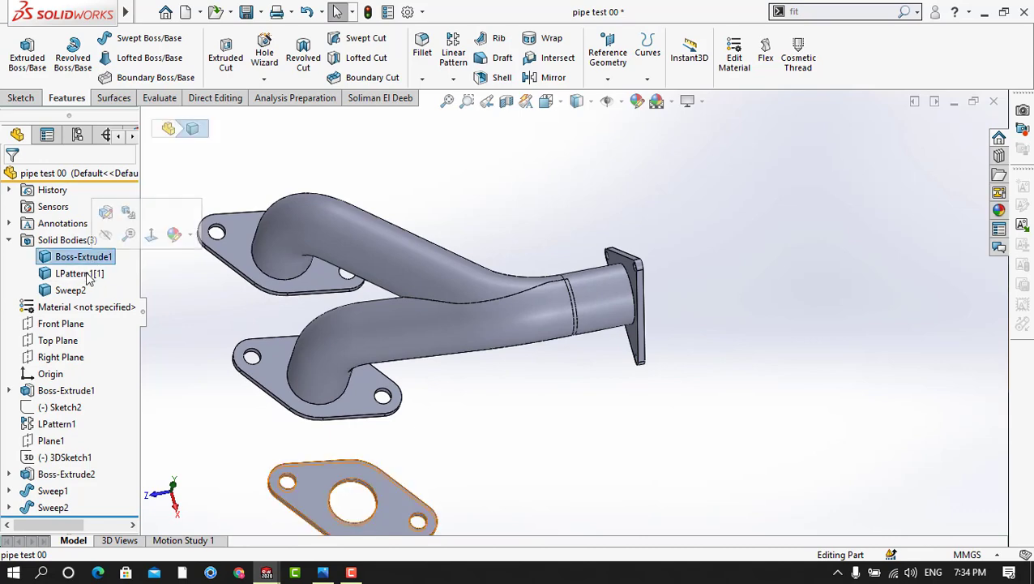
click(70, 290)
click(493, 411)
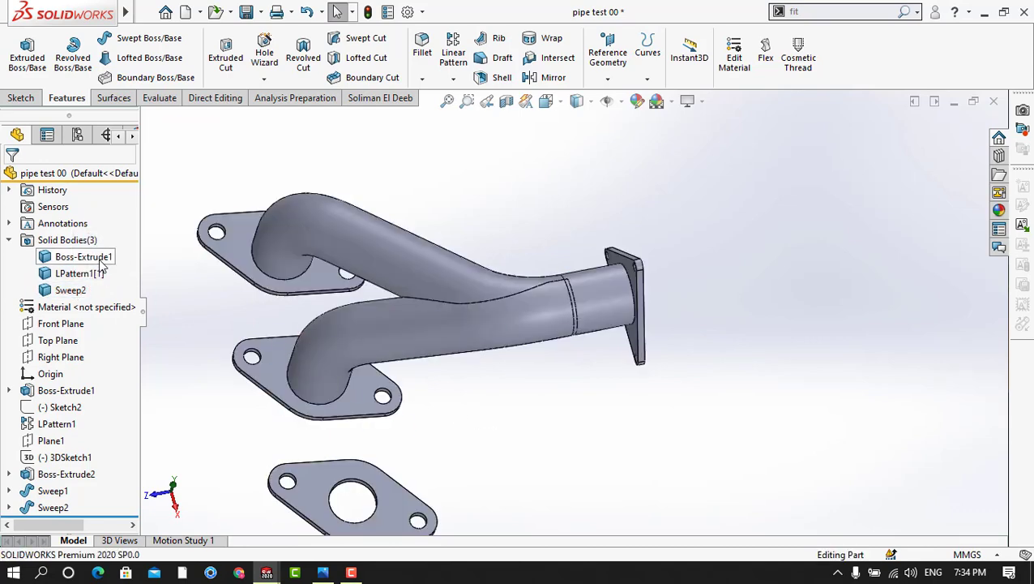
click(73, 256)
scroll(467, 424, down, 3)
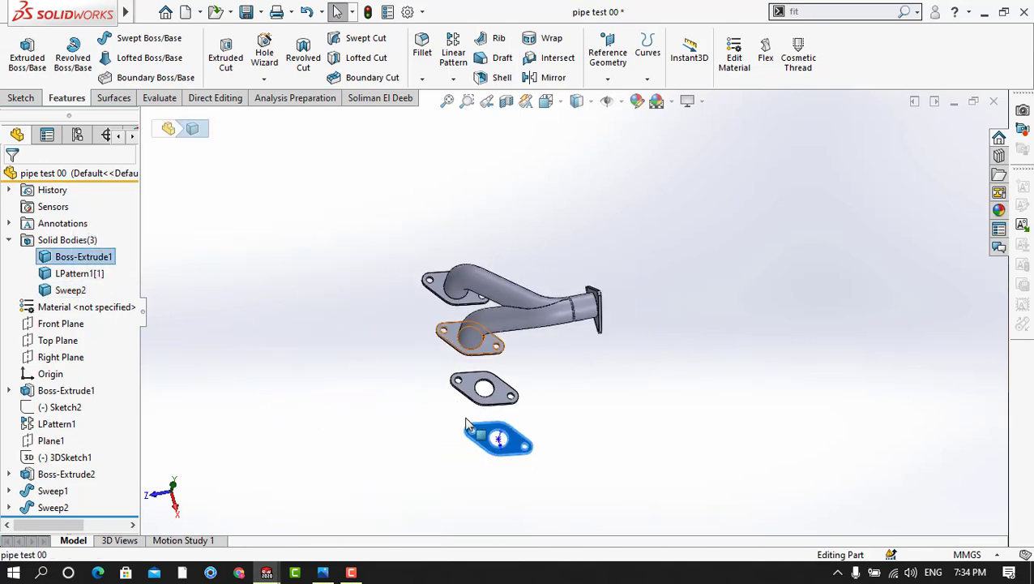
click(85, 275)
click(71, 290)
scroll(612, 354, up, 2)
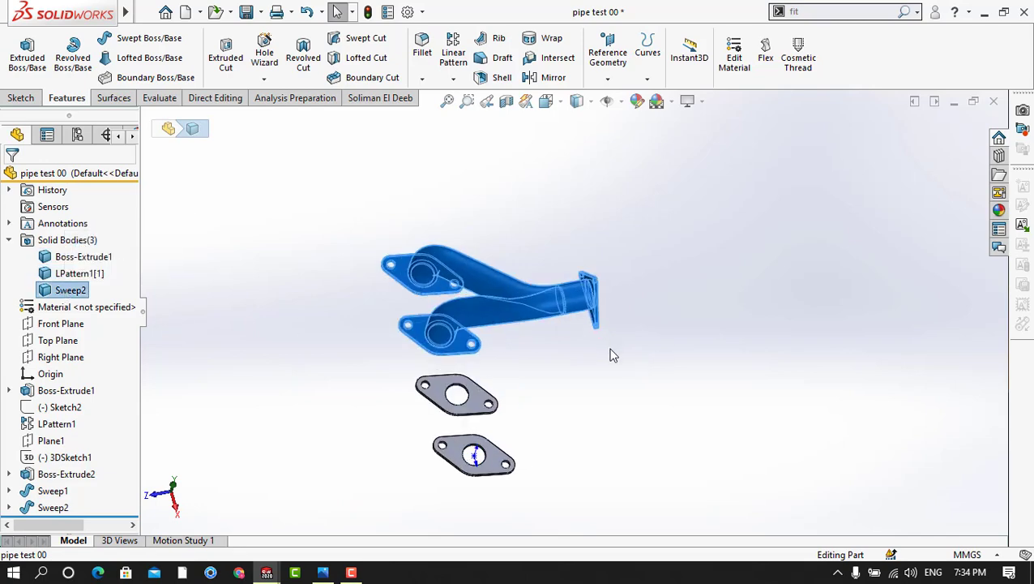
mouse_move(613, 355)
middle_down()
mouse_move(625, 364)
mouse_move(579, 362)
middle_up()
scroll(591, 312, up, 3)
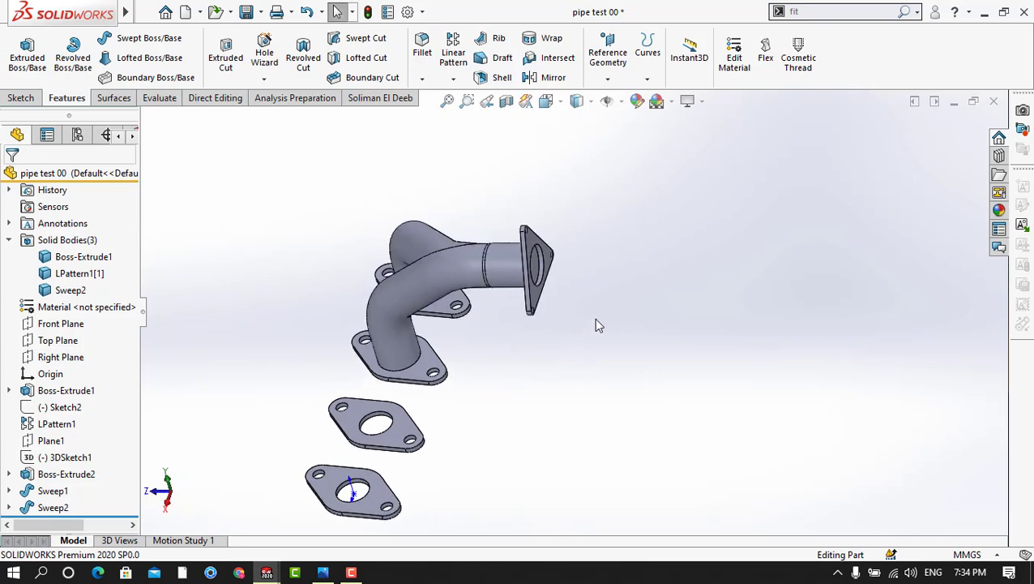
mouse_move(596, 325)
middle_down()
mouse_move(656, 310)
mouse_move(507, 318)
middle_up()
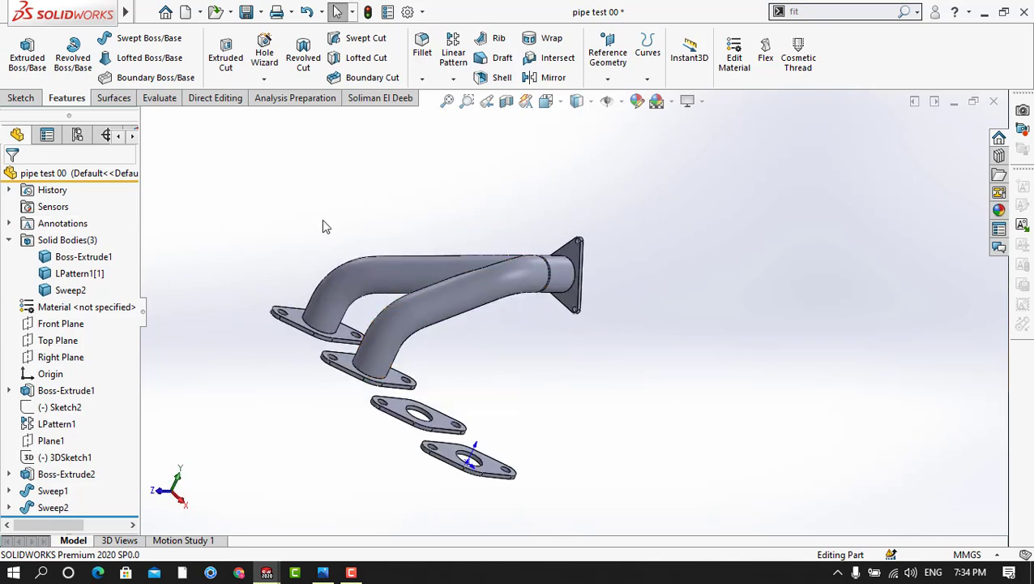
scroll(573, 281, down, 3)
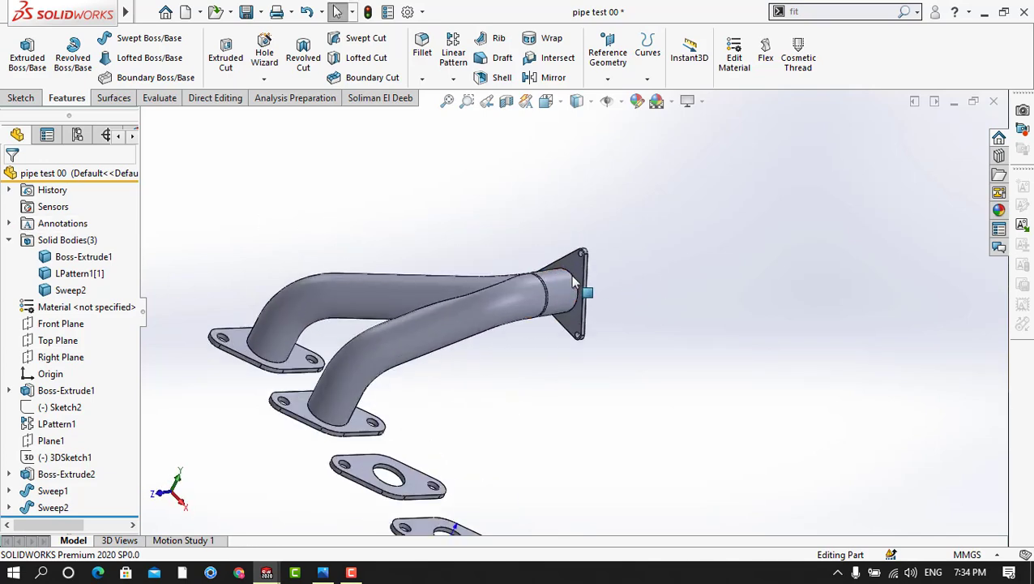
scroll(469, 314, up, 2)
click(411, 284)
mouse_move(411, 284)
middle_down()
mouse_move(485, 368)
mouse_move(543, 348)
middle_up()
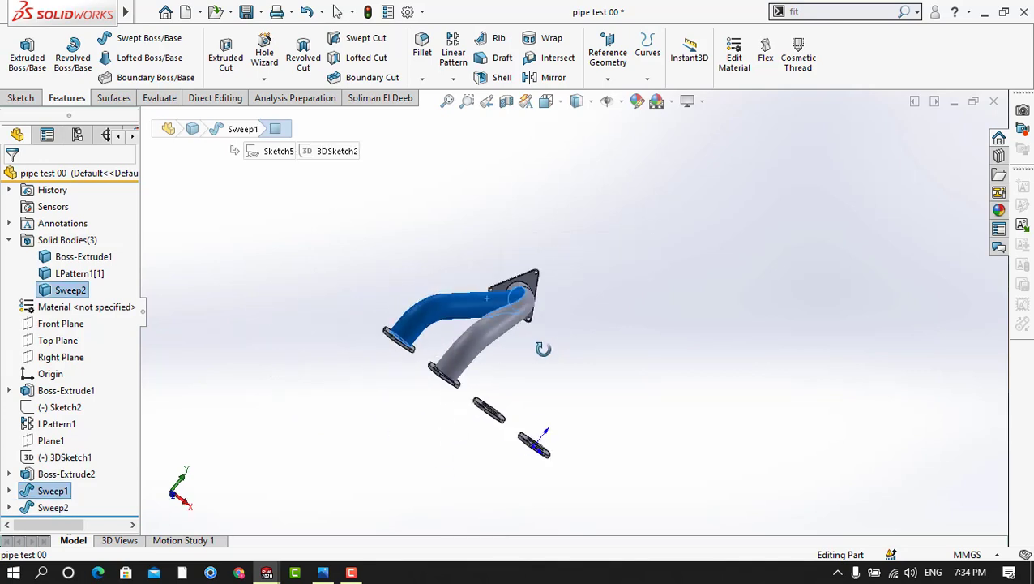
click(332, 385)
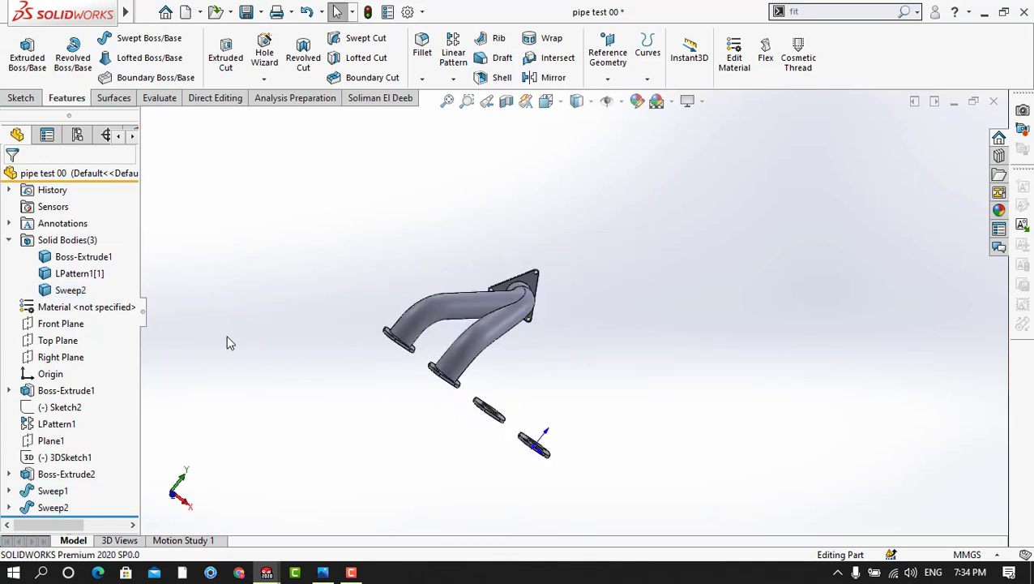
click(57, 341)
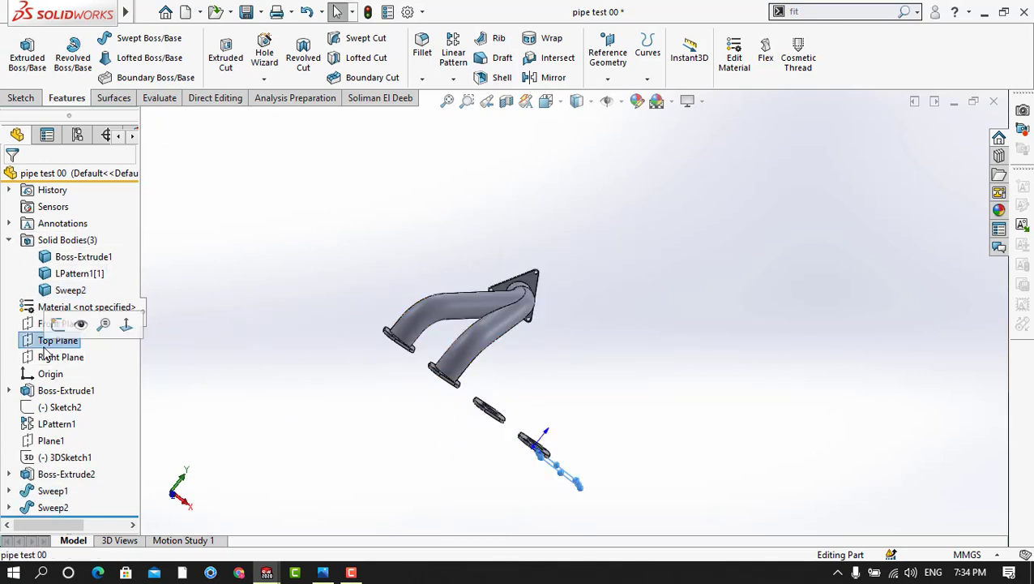
click(296, 430)
scroll(480, 354, down, 2)
scroll(480, 353, down, 2)
scroll(480, 354, down, 1)
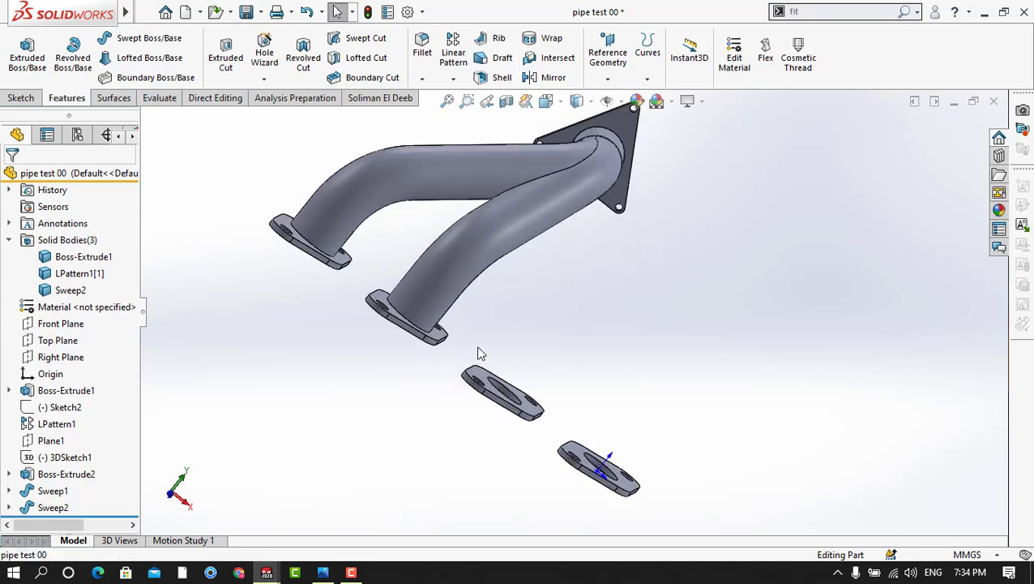
click(386, 166)
click(473, 245)
middle_drag(459, 336, 503, 360)
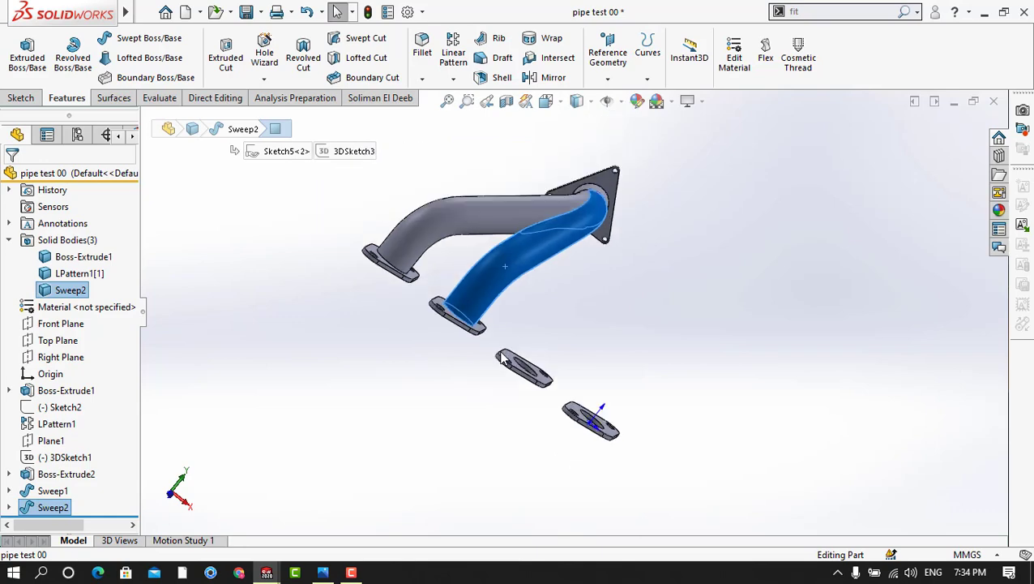
click(635, 330)
scroll(586, 335, down, 3)
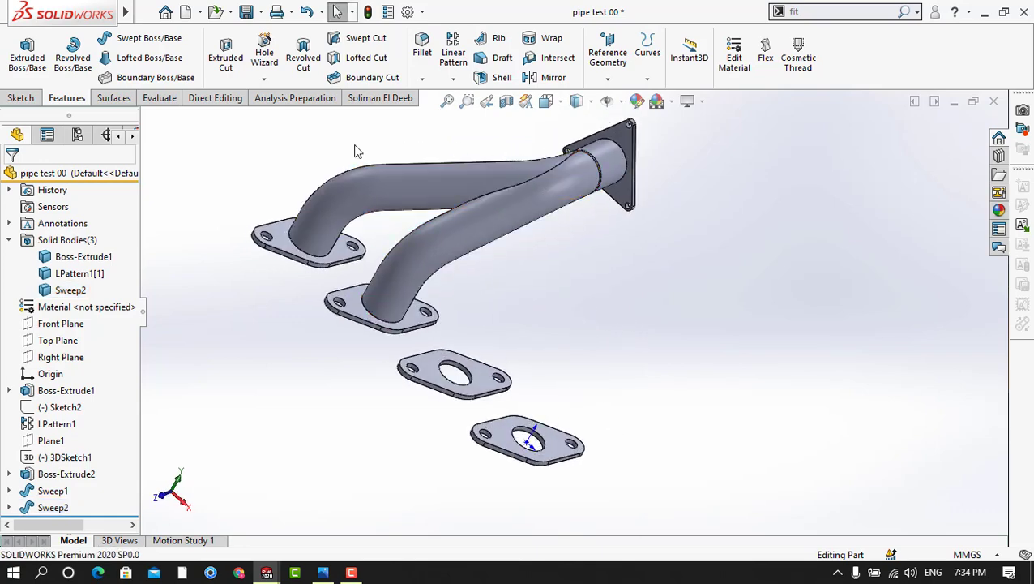
click(608, 80)
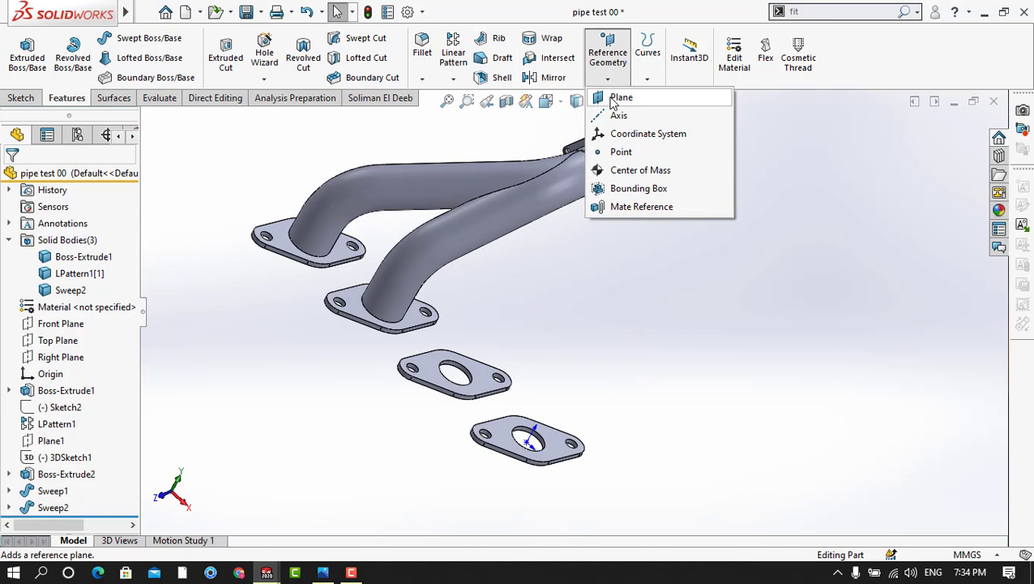
click(65, 340)
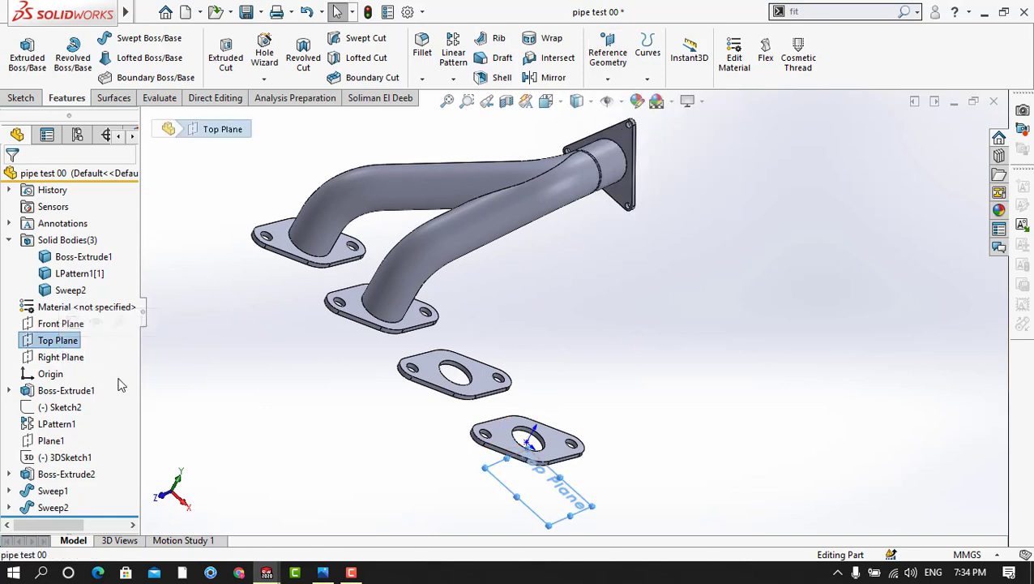
click(55, 325)
click(64, 361)
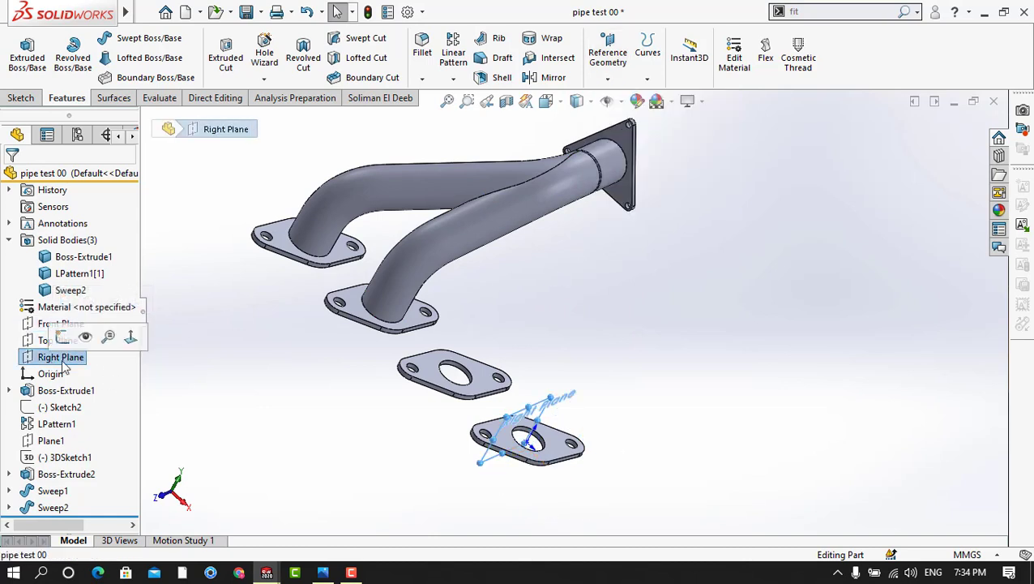
click(294, 380)
click(608, 77)
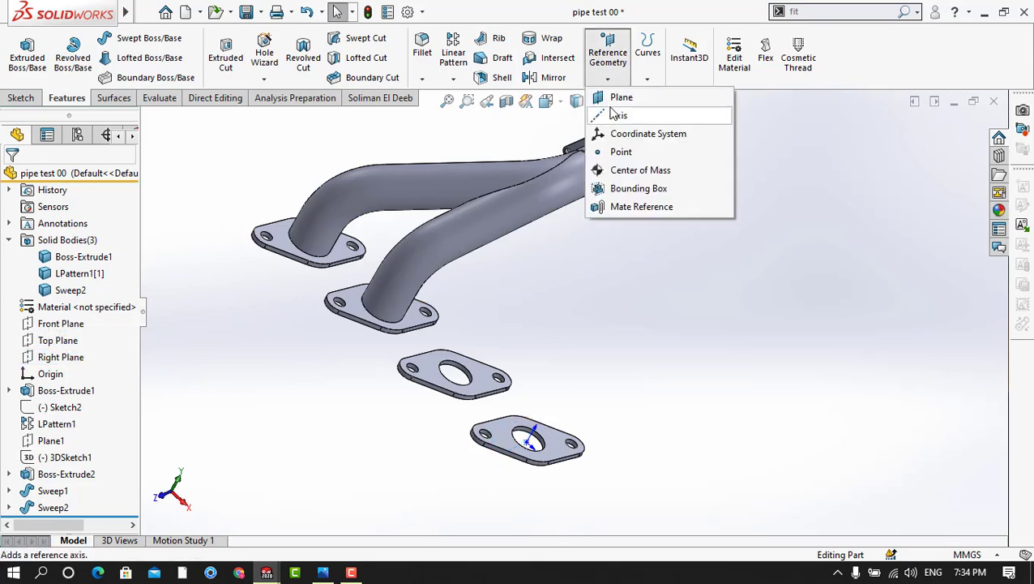
click(620, 97)
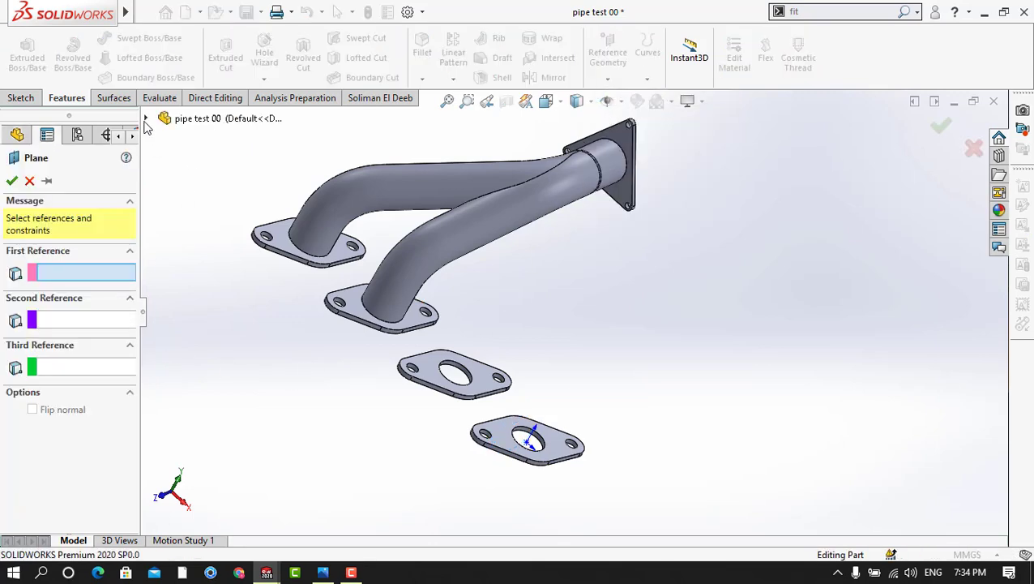
click(146, 119)
click(29, 181)
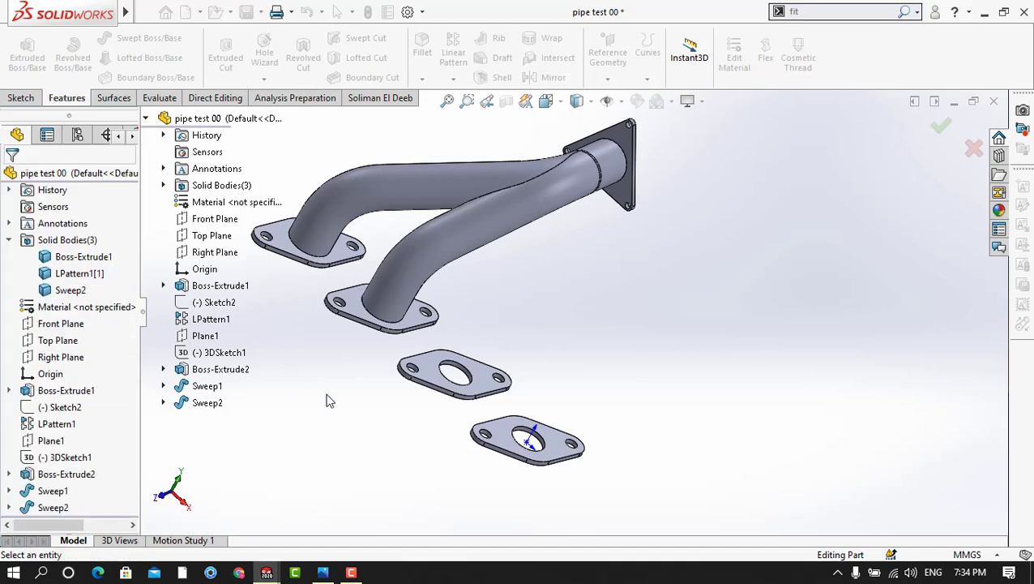
scroll(381, 375, up, 3)
middle_drag(381, 376, 376, 455)
scroll(606, 278, down, 5)
scroll(607, 278, up, 3)
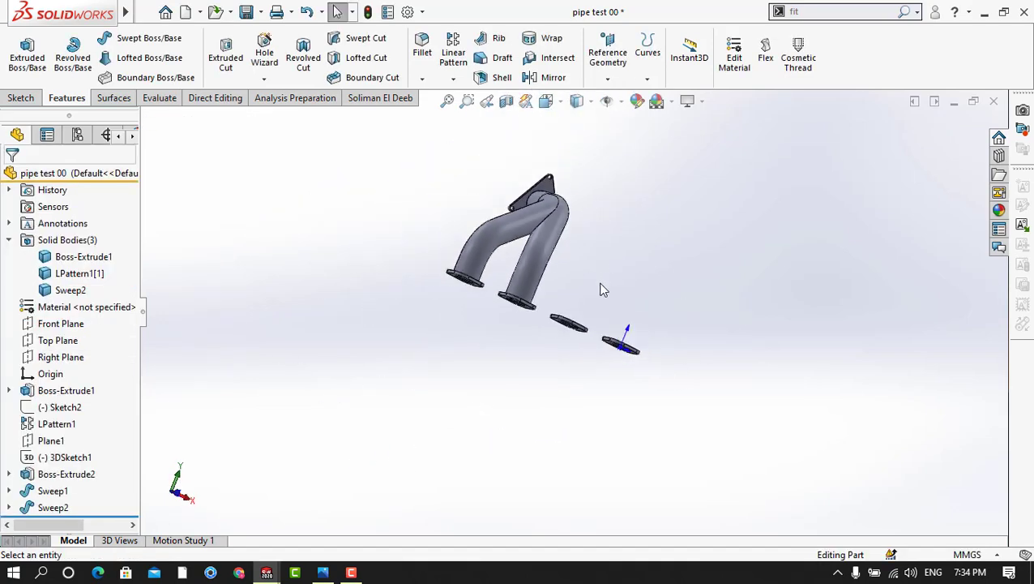
middle_drag(600, 288, 616, 295)
scroll(648, 391, down, 5)
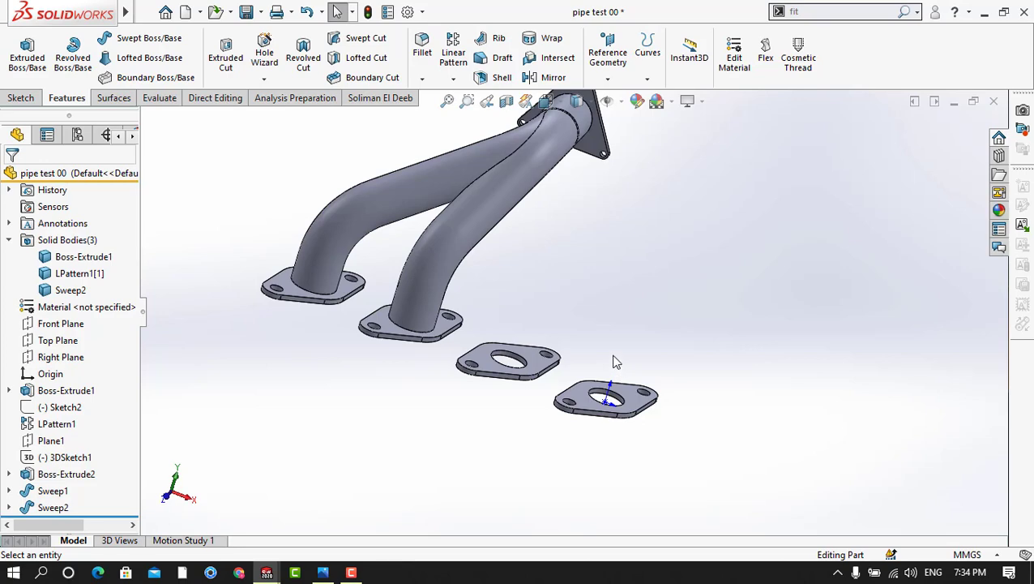
mouse_move(613, 362)
middle_down()
mouse_move(596, 342)
mouse_move(550, 351)
mouse_move(513, 337)
middle_up()
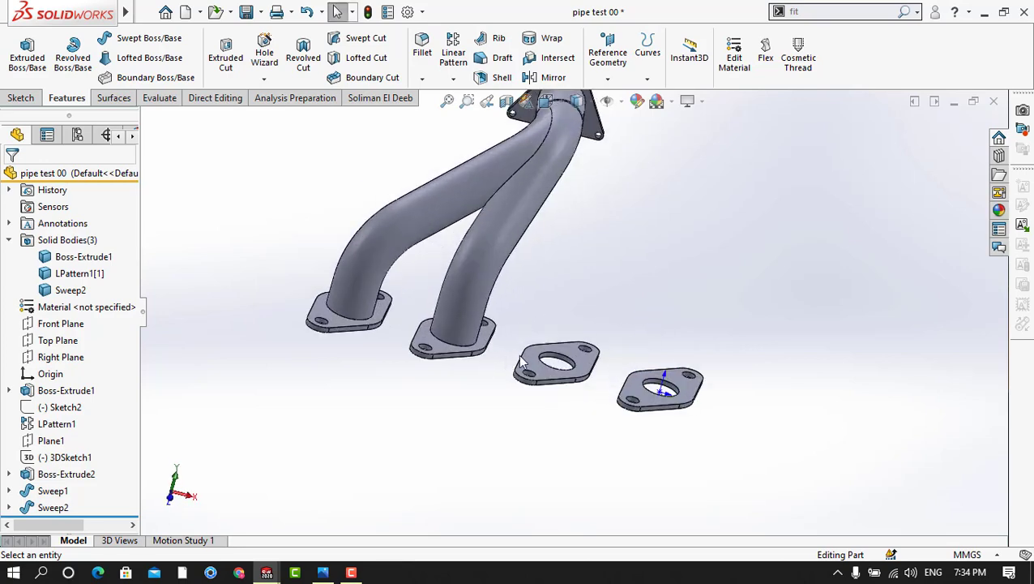
scroll(522, 362, down, 3)
scroll(434, 327, up, 3)
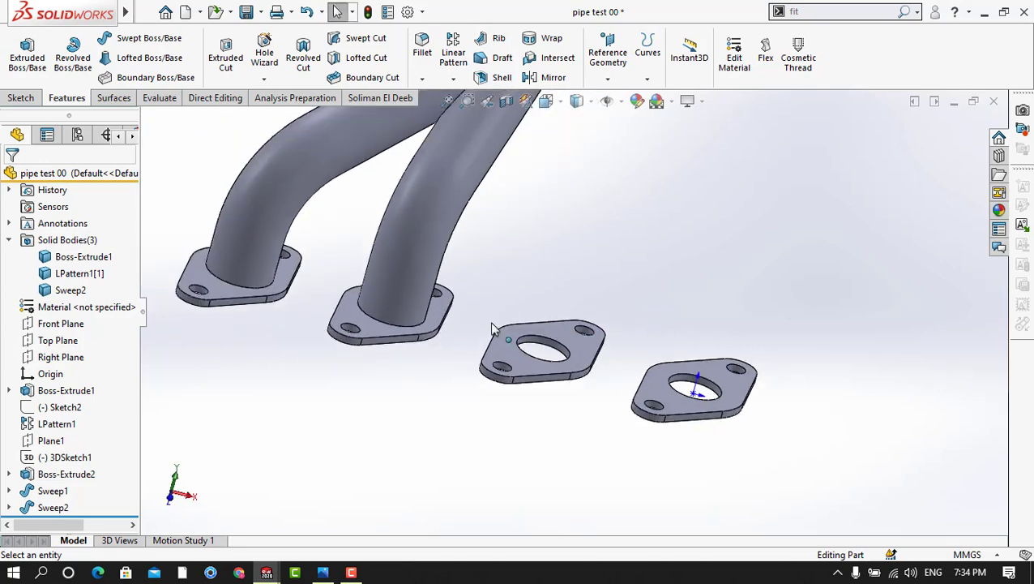
scroll(492, 322, up, 1)
scroll(520, 318, down, 2)
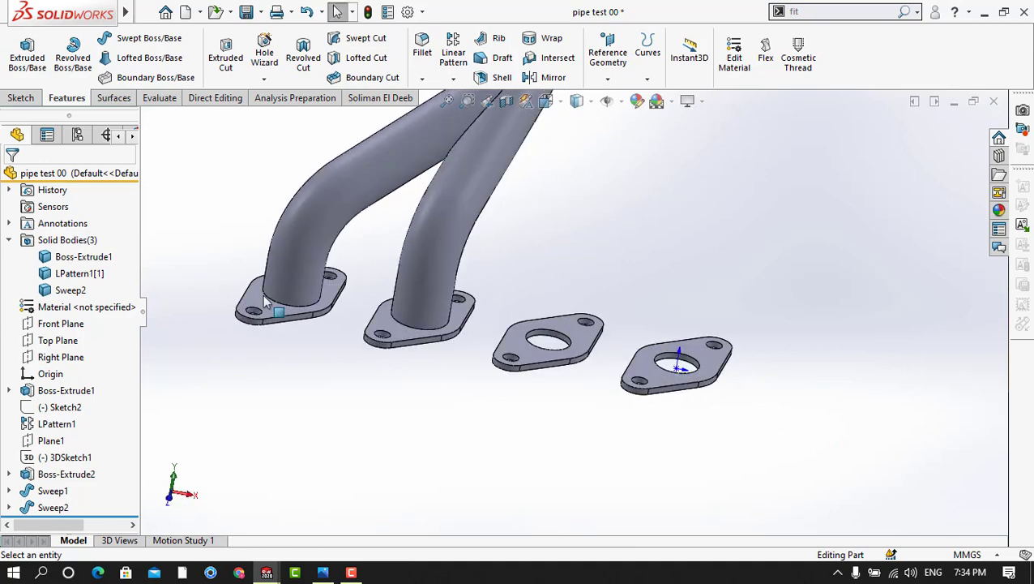
click(65, 324)
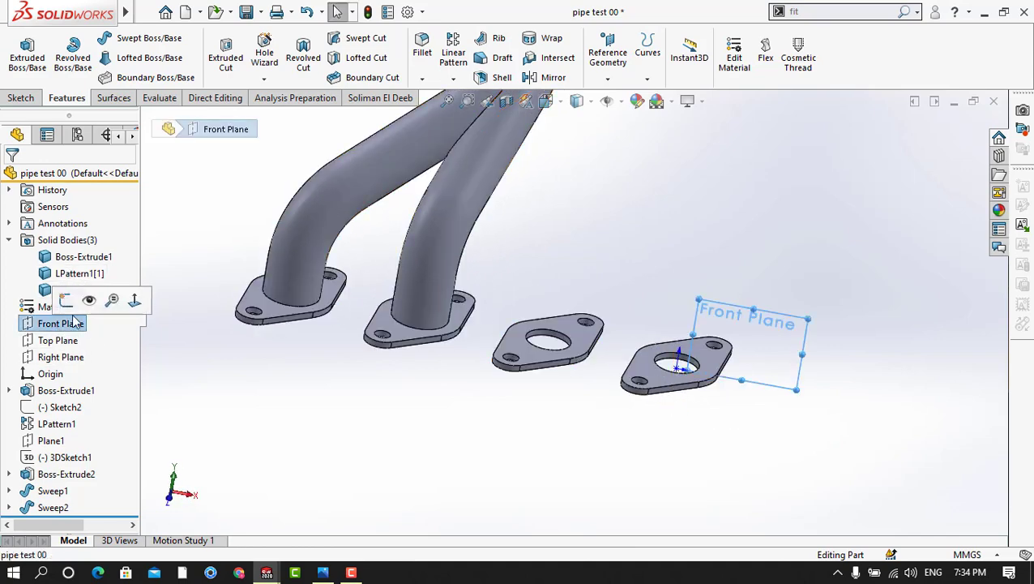
Start a Front Plane sketch and draw a horizontal line between the two flanges
click(66, 300)
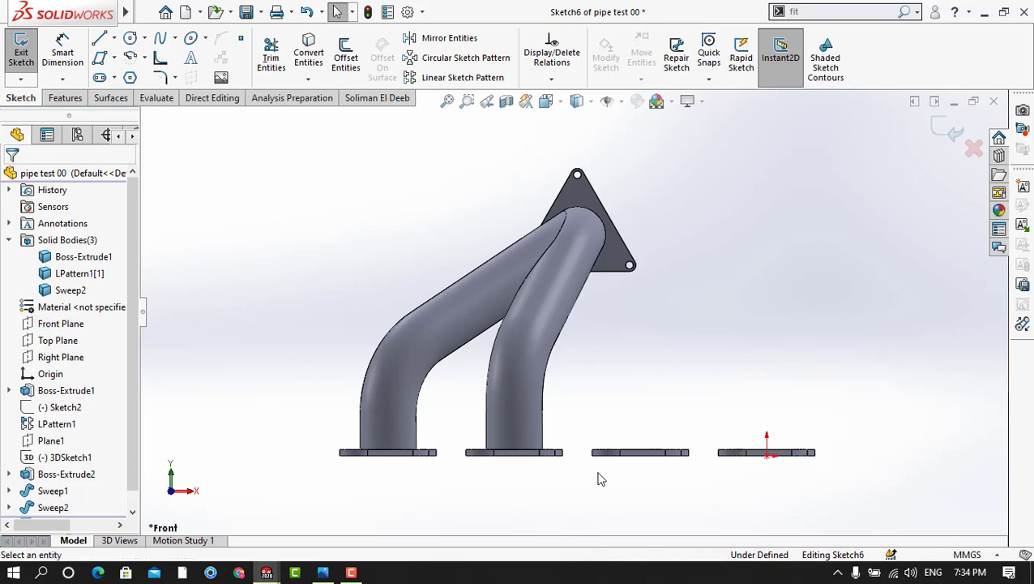
scroll(598, 475, down, 3)
scroll(597, 478, down, 2)
right_drag(712, 300, 669, 340)
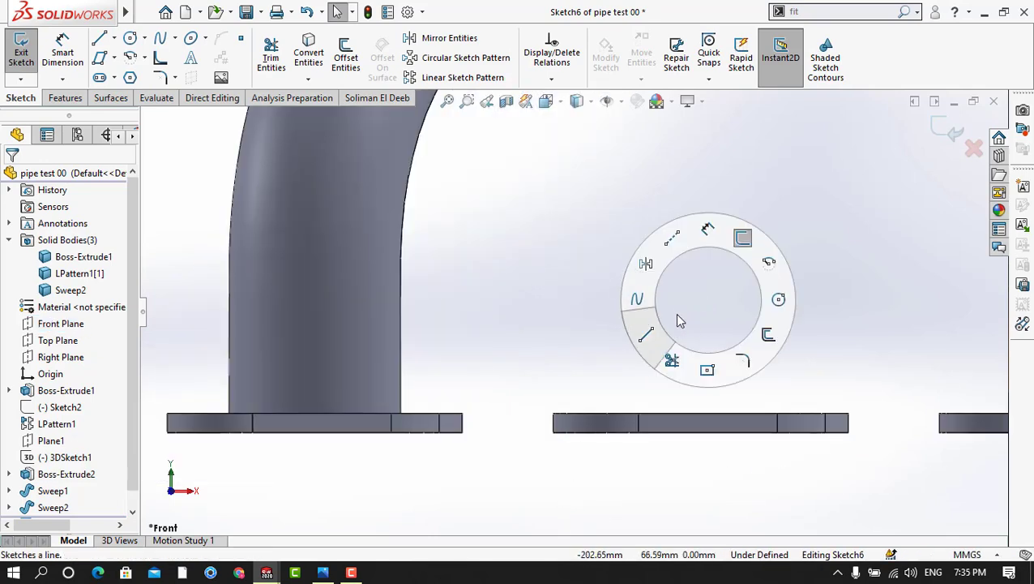
right_click(536, 414)
click(504, 404)
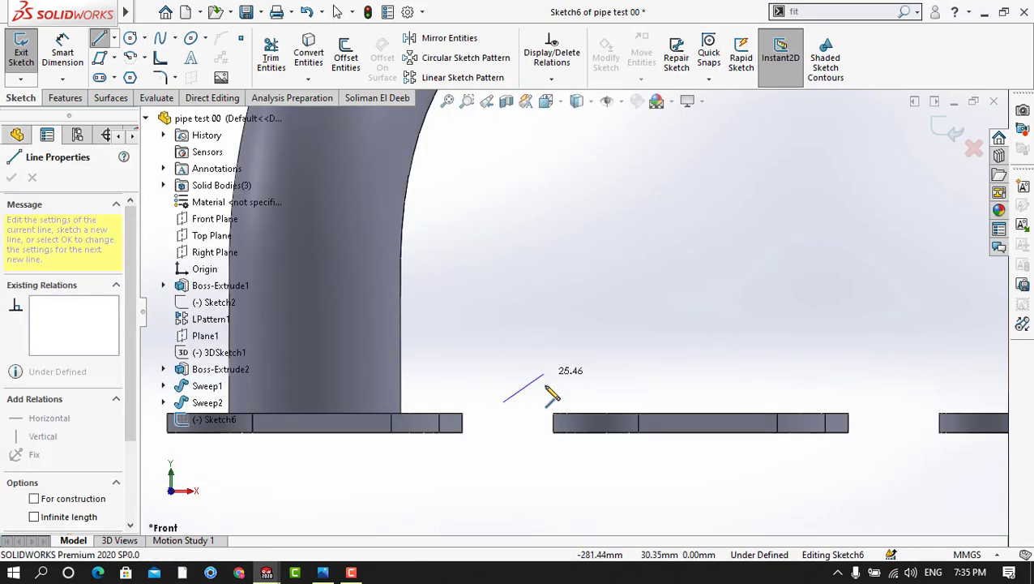
right_click(533, 367)
click(567, 383)
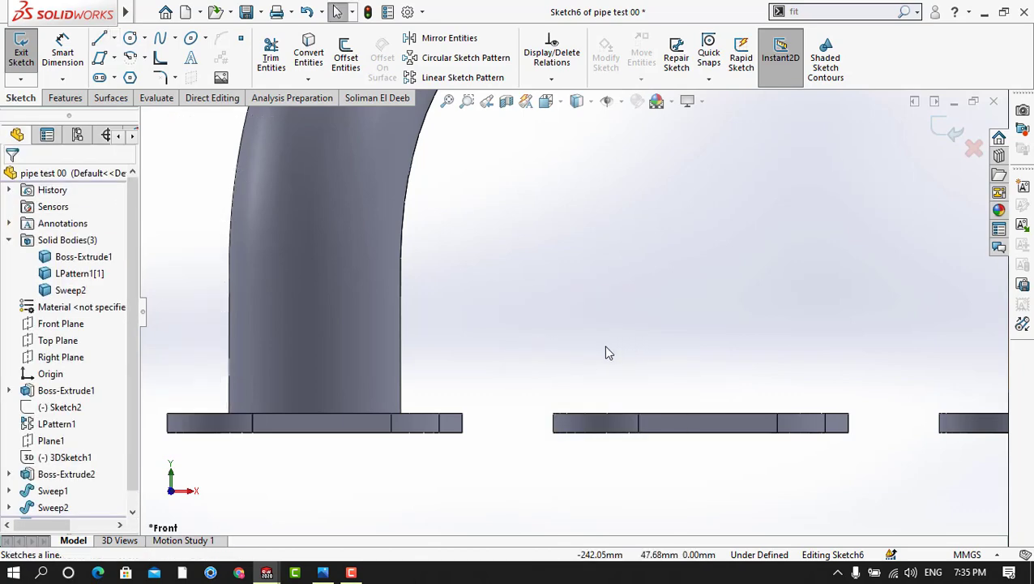
click(553, 432)
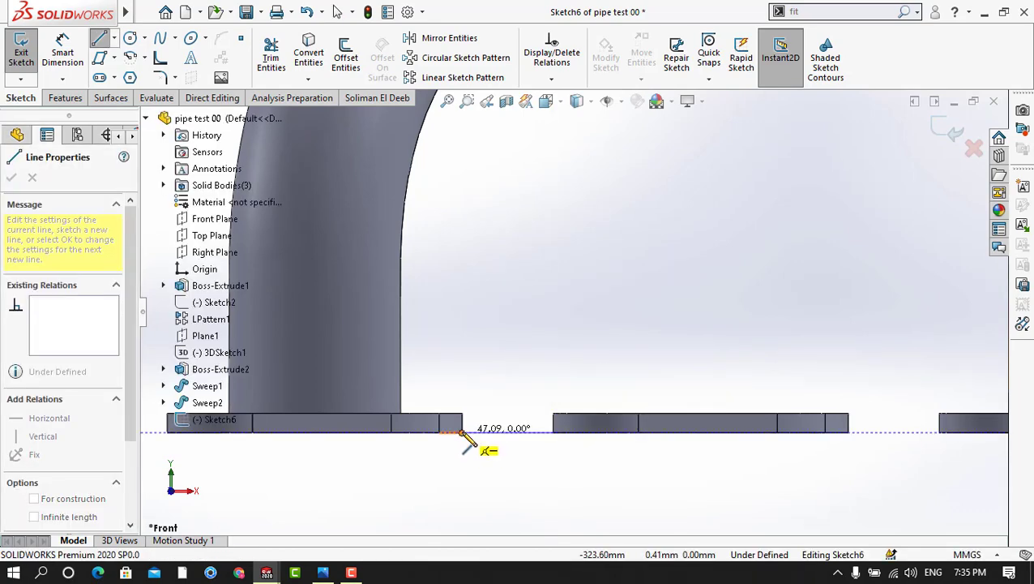
click(463, 433)
right_click(531, 348)
click(551, 363)
Draw a vertical line up from that line's midpoint and exit the sketch
right_drag(601, 344, 536, 388)
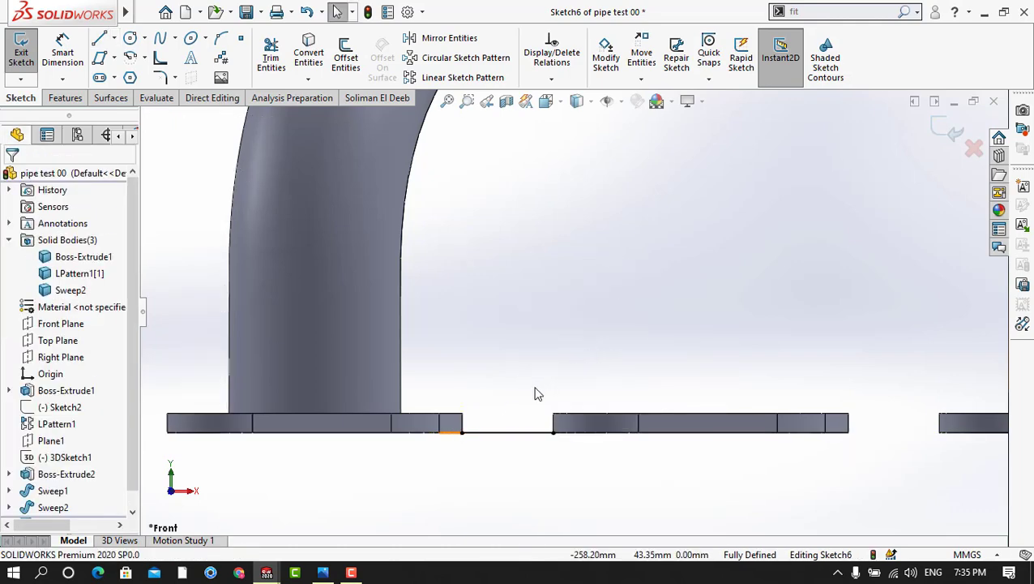
click(506, 432)
click(507, 165)
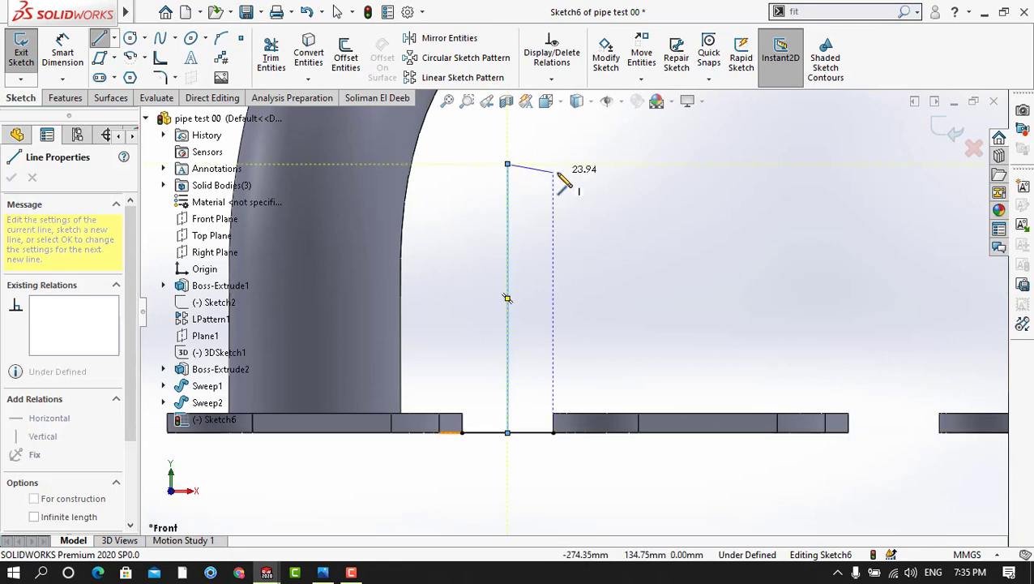
right_click(565, 185)
click(581, 188)
key(f)
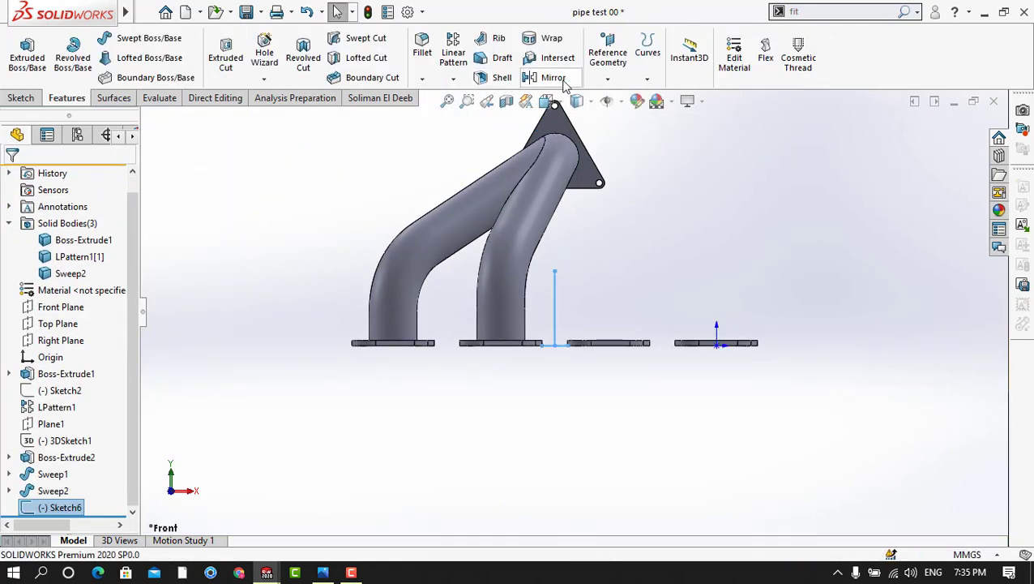
Start a reference plane with Sketch6's vertical line as first reference
click(608, 58)
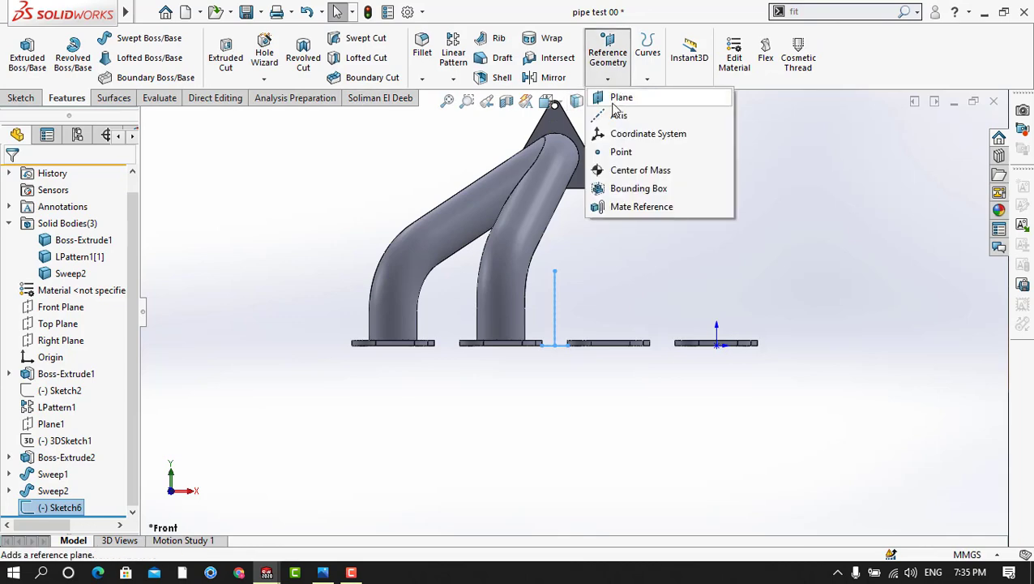
click(619, 98)
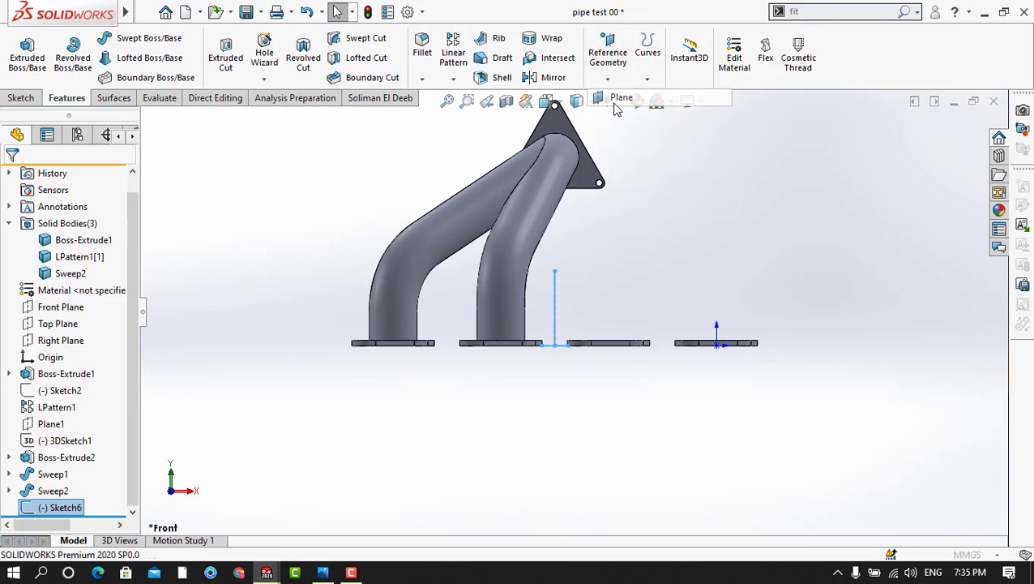
click(556, 318)
scroll(593, 321, down, 2)
middle_drag(593, 321, 527, 342)
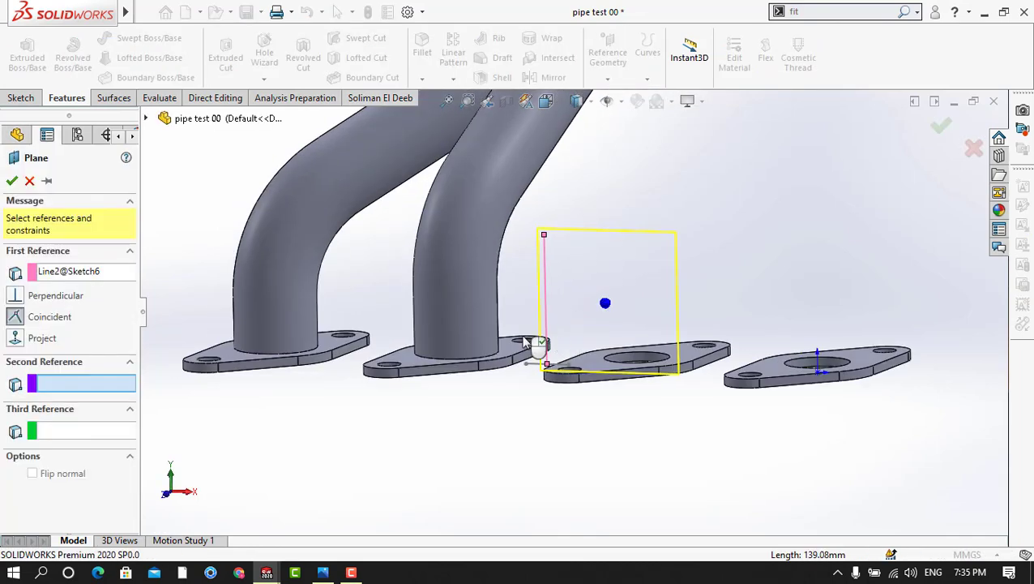
click(16, 295)
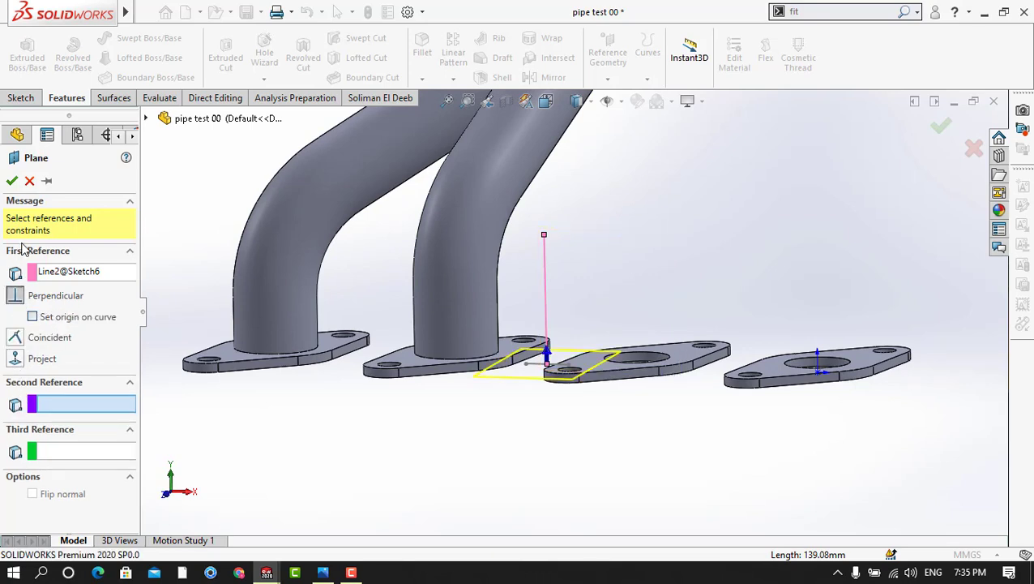
right_click(57, 277)
click(93, 286)
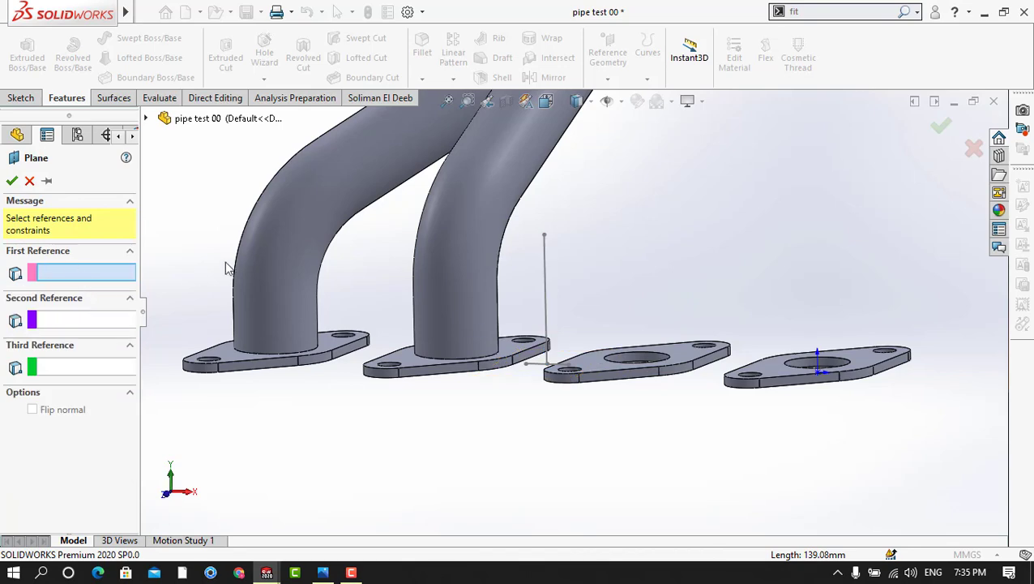
click(544, 299)
scroll(592, 304, up, 3)
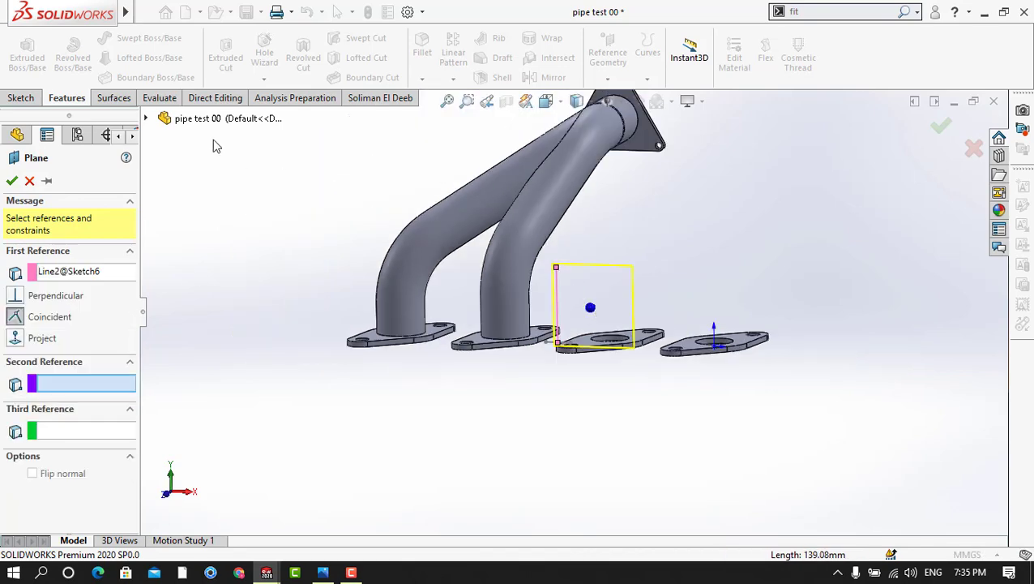
Add Right Plane as a parallel second reference to create Plane2
click(147, 119)
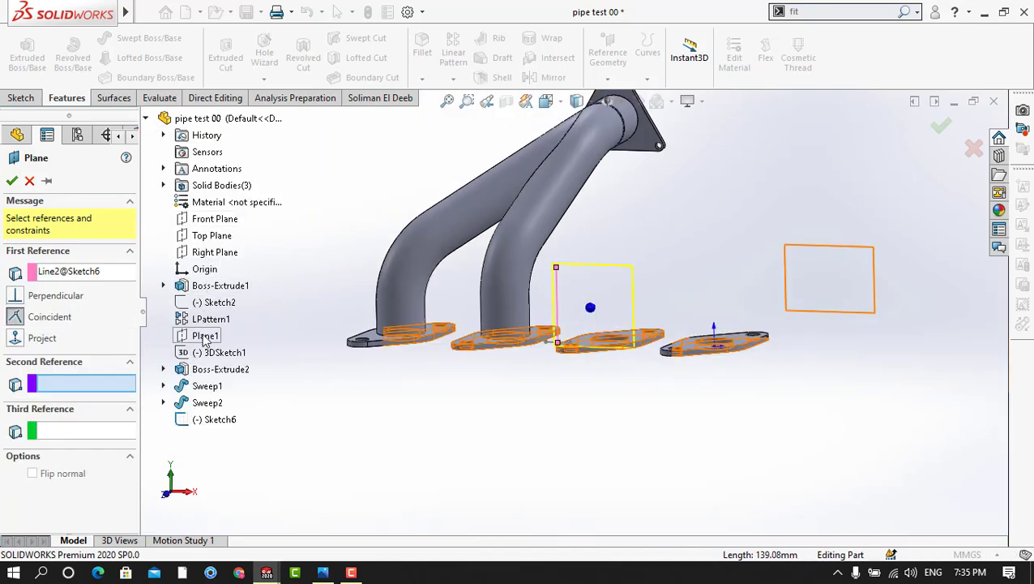
click(216, 254)
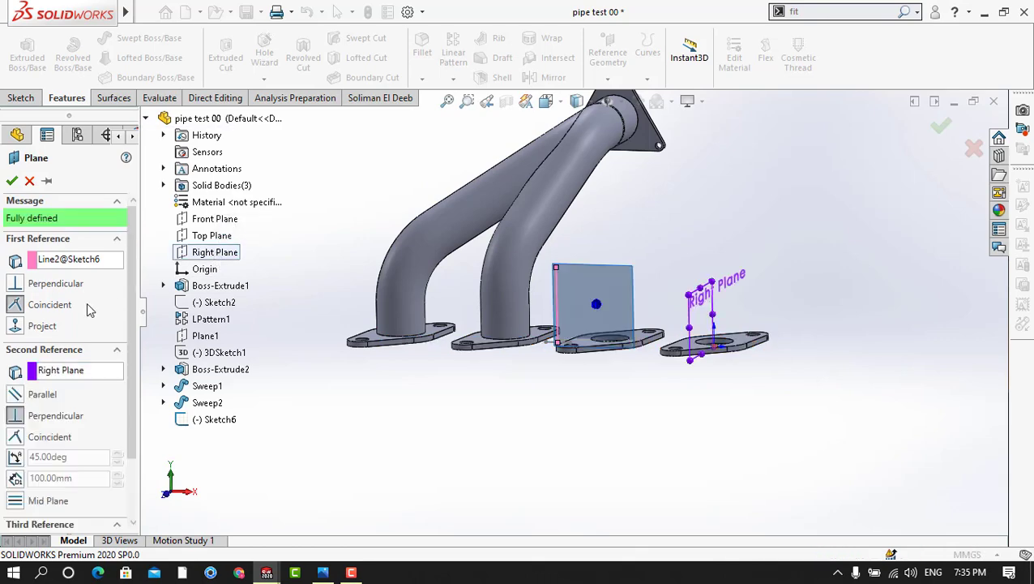
click(15, 394)
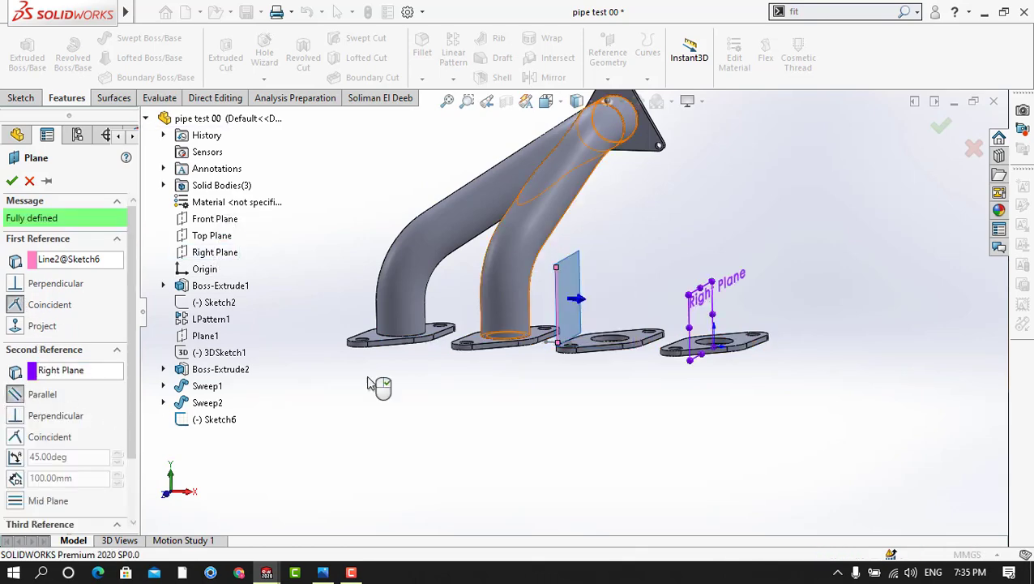
key(f)
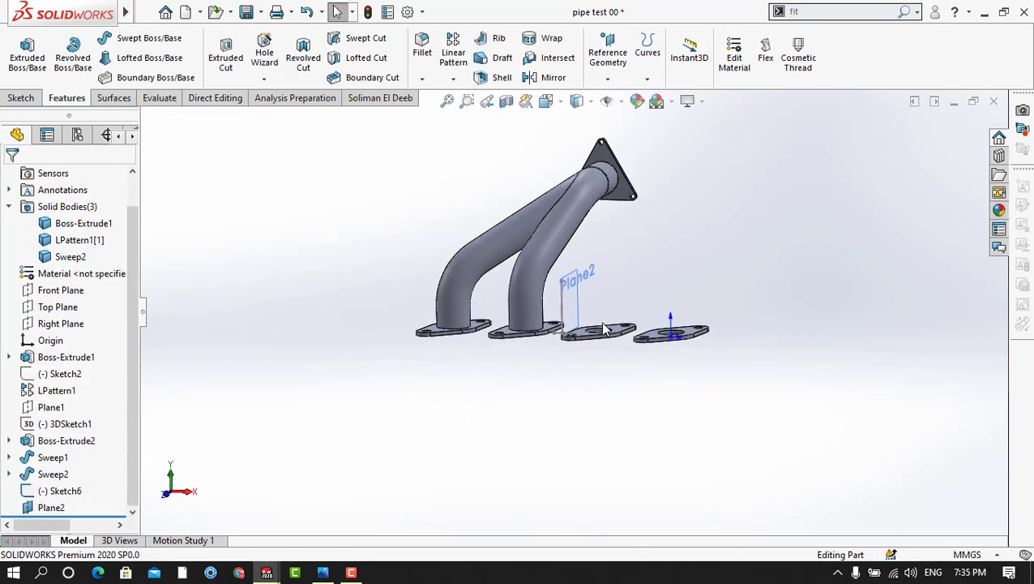
Hide Sketch6 and leave an empty sketch opened on Plane2
scroll(628, 293, up, 5)
mouse_move(628, 294)
middle_down()
mouse_move(536, 320)
mouse_move(423, 397)
middle_up()
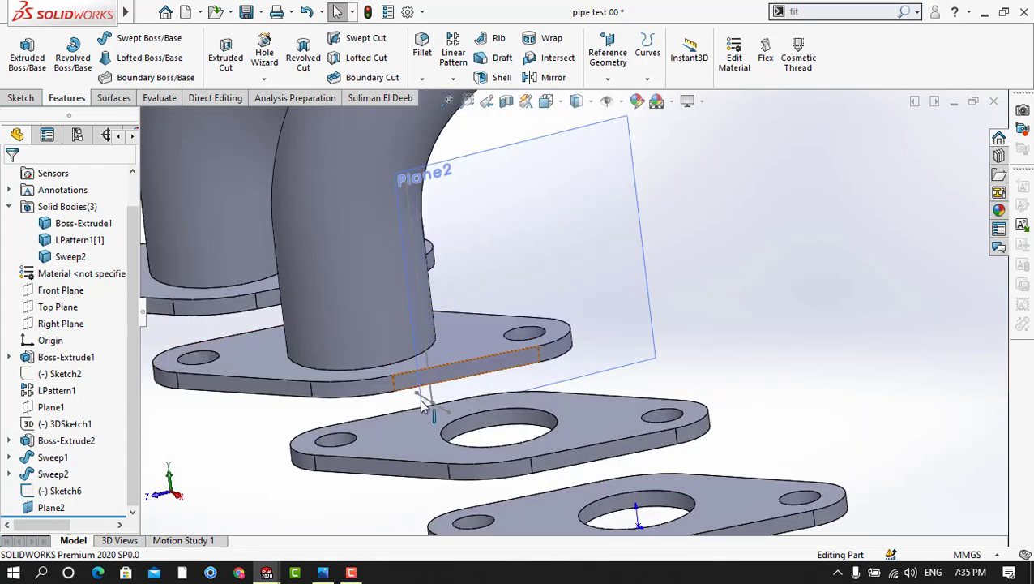
click(489, 360)
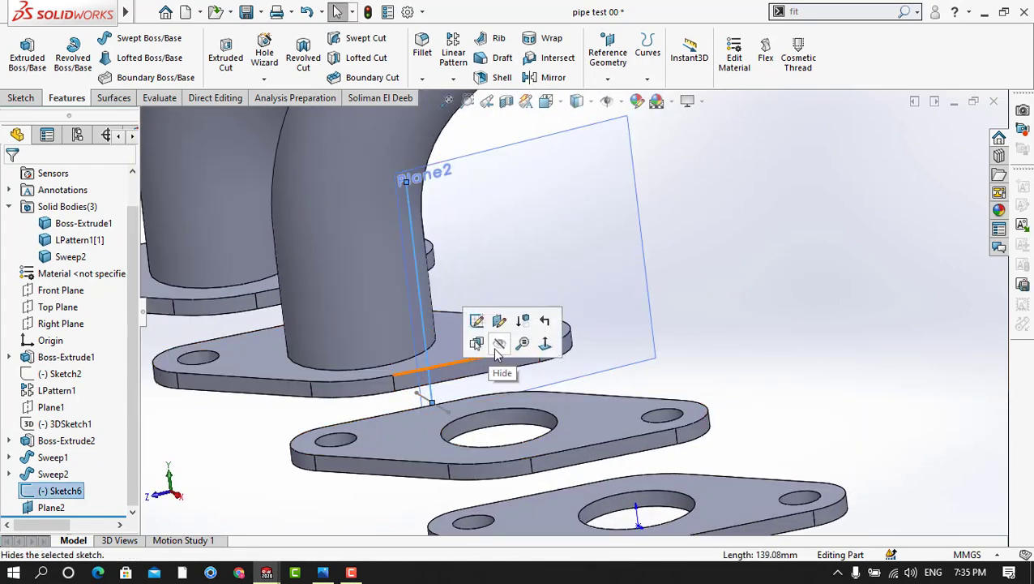
click(645, 322)
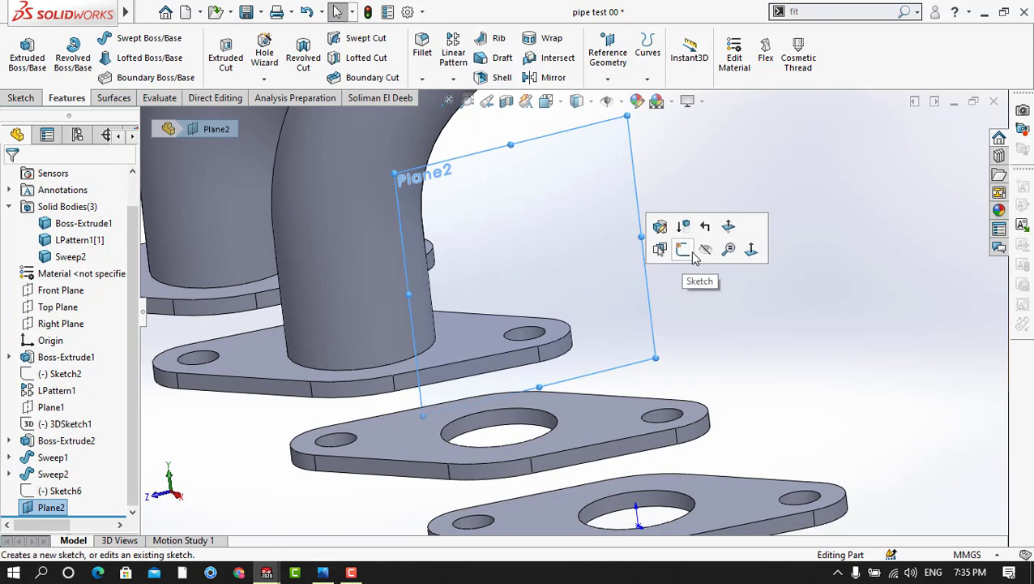
click(683, 250)
click(943, 143)
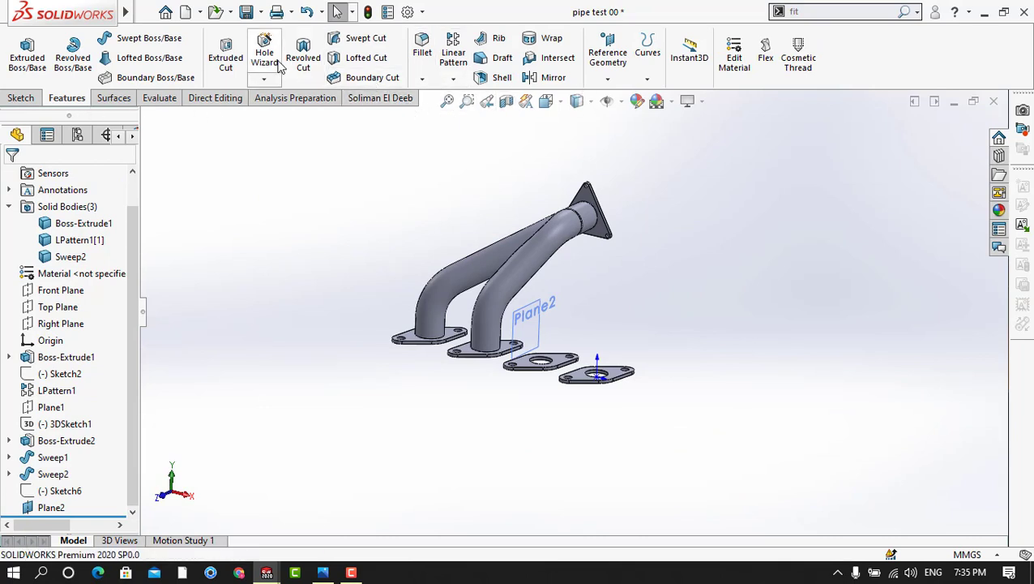
Mirror Sweep1 and Sweep2 about Plane2
click(553, 77)
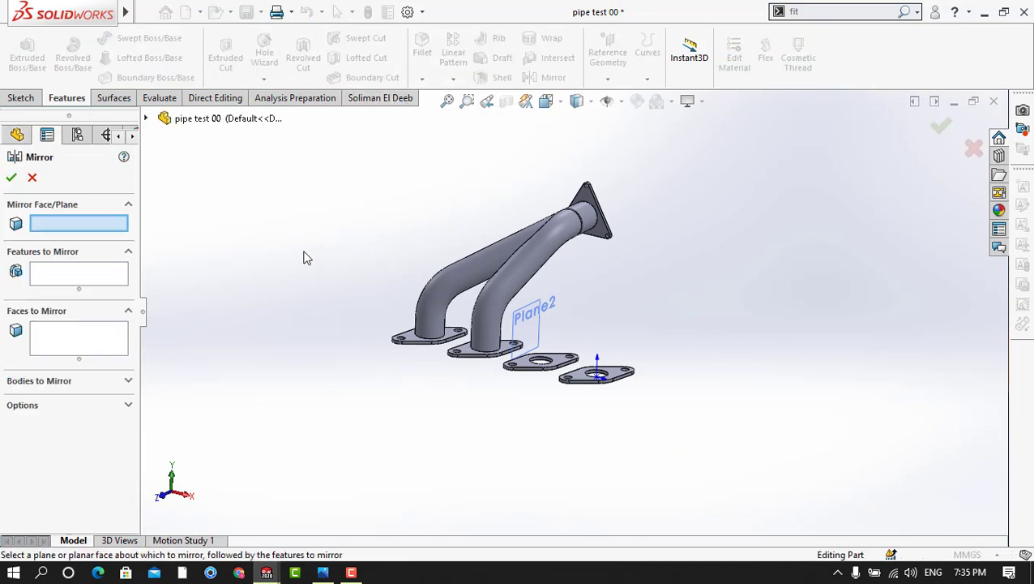
click(538, 329)
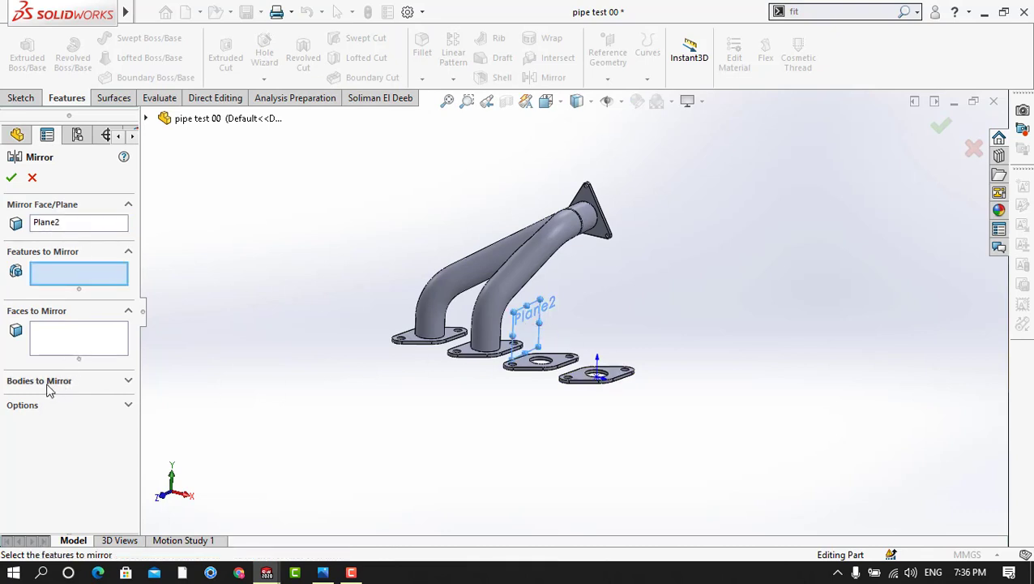
click(73, 338)
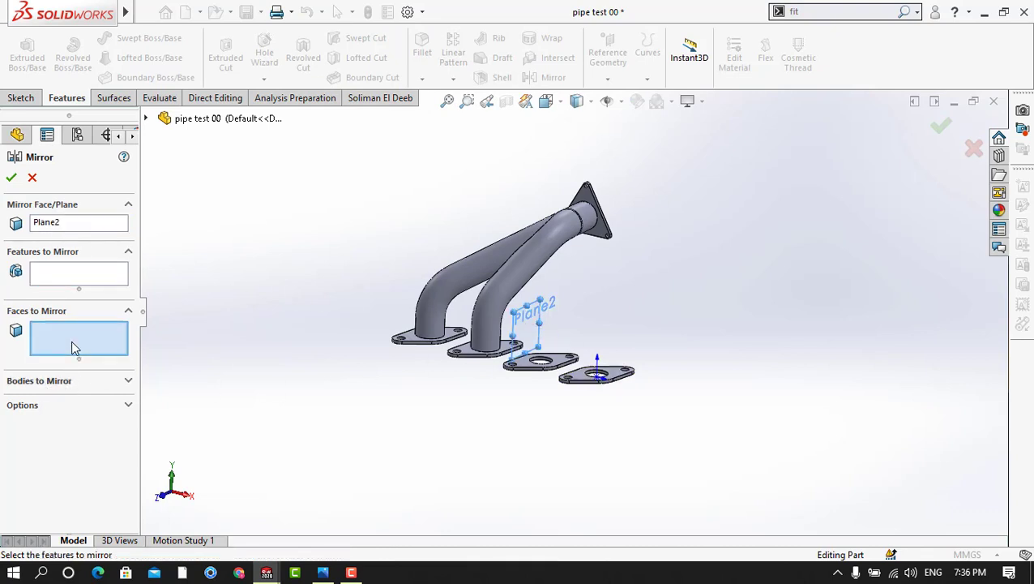
click(40, 380)
click(37, 364)
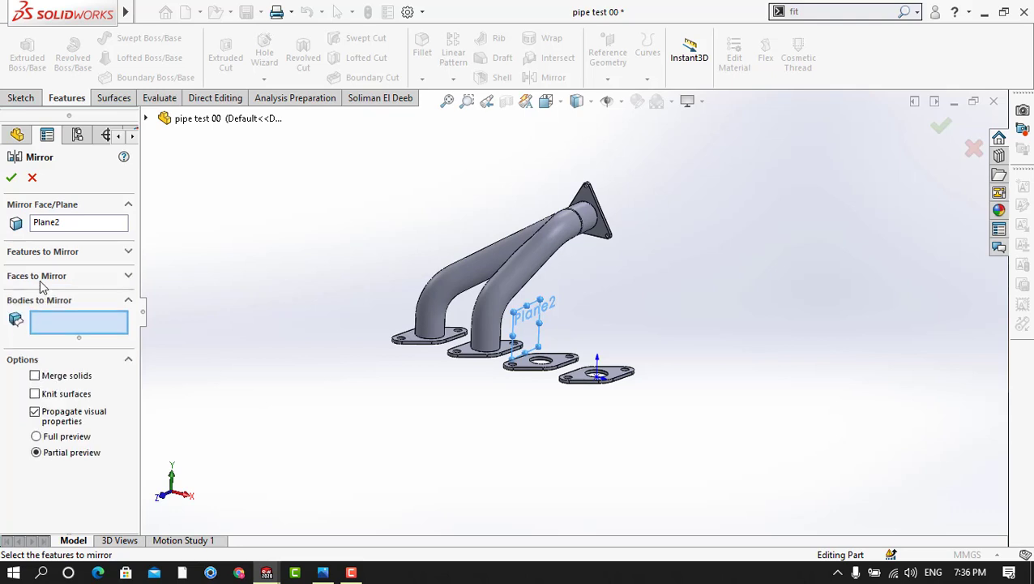
click(52, 253)
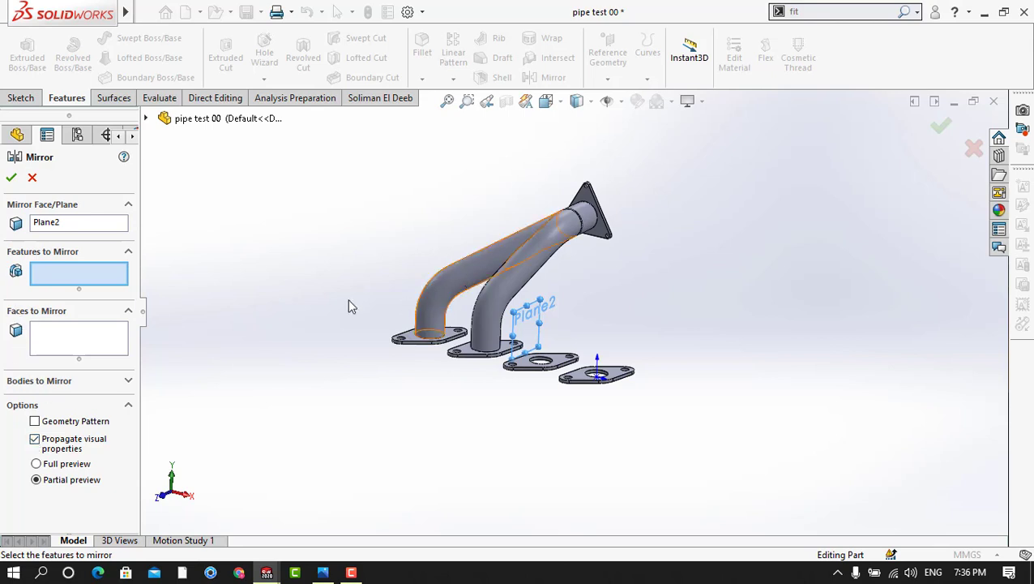
click(535, 243)
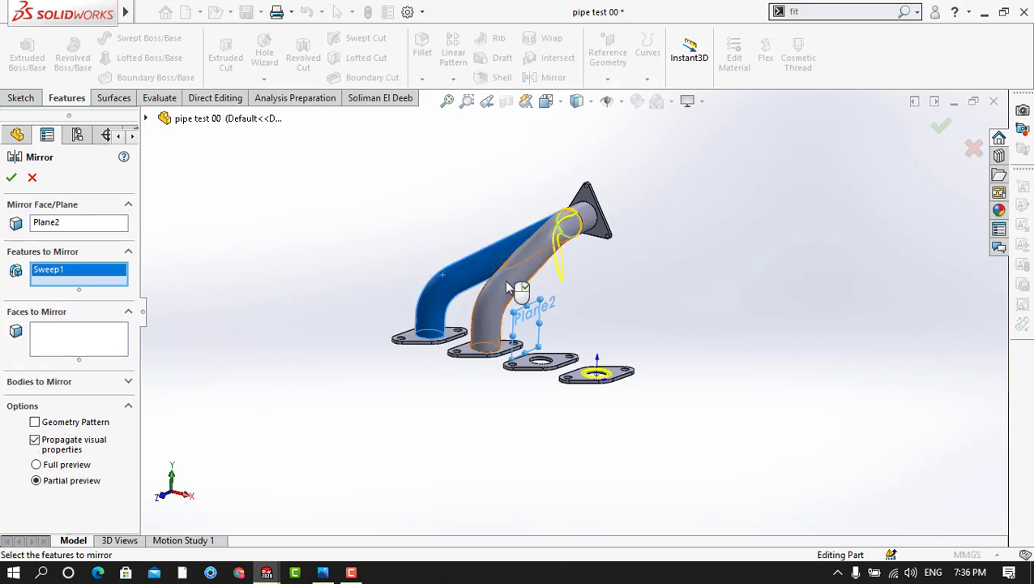
click(504, 280)
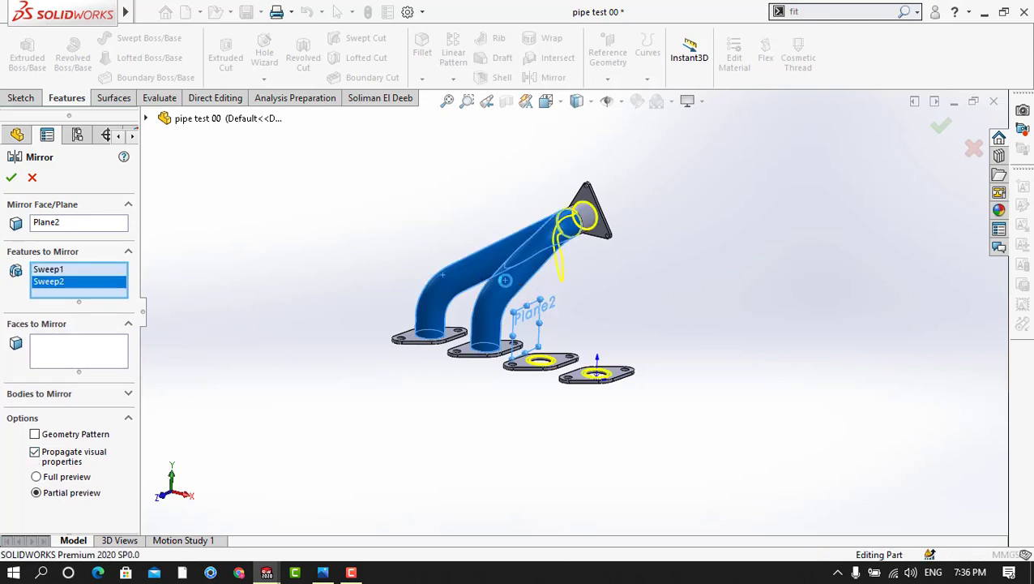
key(Return)
scroll(626, 280, down, 2)
middle_drag(626, 279, 677, 346)
Orbit out to see the whole manifold and hide Plane2
scroll(554, 252, down, 5)
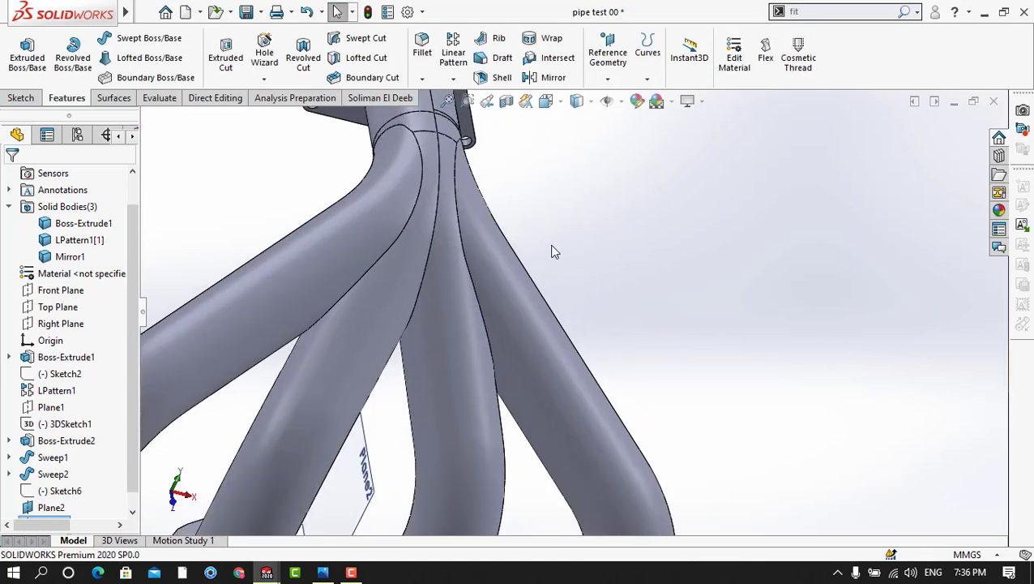
mouse_move(554, 252)
middle_down()
mouse_move(568, 253)
mouse_move(476, 315)
middle_up()
scroll(567, 253, up, 4)
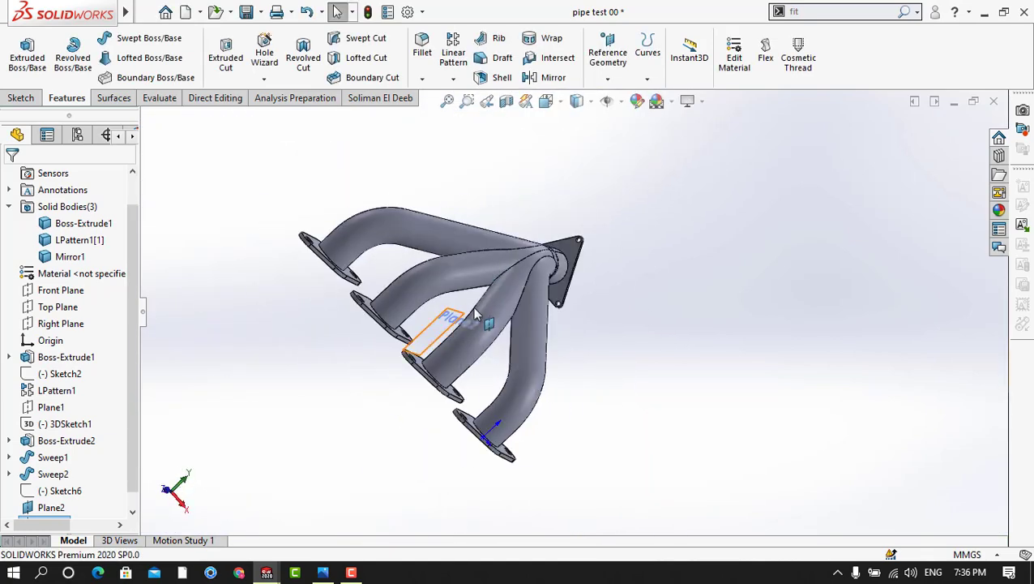
scroll(476, 314, down, 3)
click(460, 330)
click(713, 376)
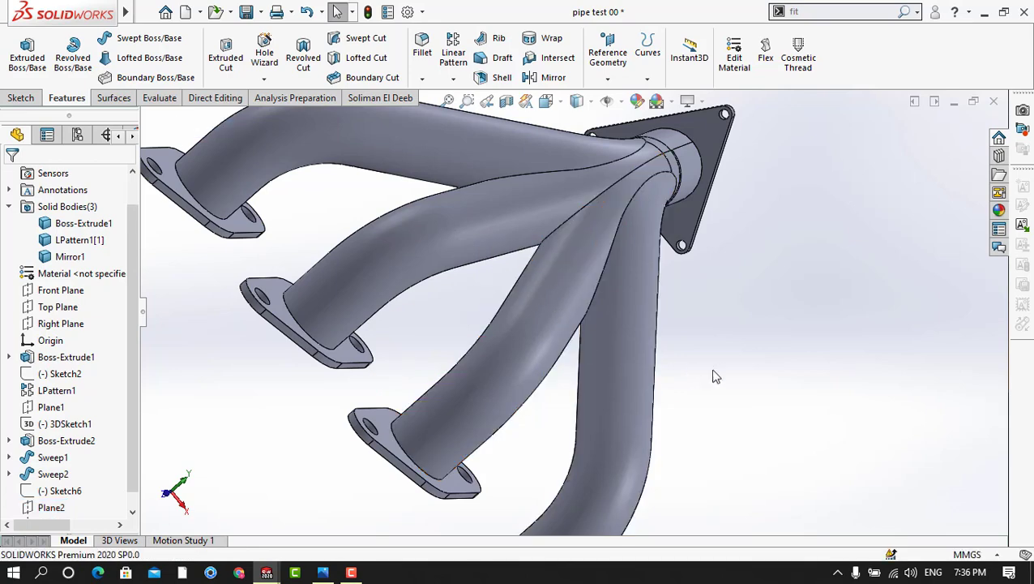
Expand Solid Bodies(3) to confirm the mirrored pipes form a separate Mirror1 body
scroll(716, 377, up, 3)
mouse_move(706, 365)
middle_down()
mouse_move(637, 308)
mouse_move(628, 327)
mouse_move(704, 337)
mouse_move(623, 393)
mouse_move(587, 377)
mouse_move(683, 286)
middle_up()
scroll(700, 358, down, 3)
scroll(628, 327, up, 3)
scroll(683, 287, down, 3)
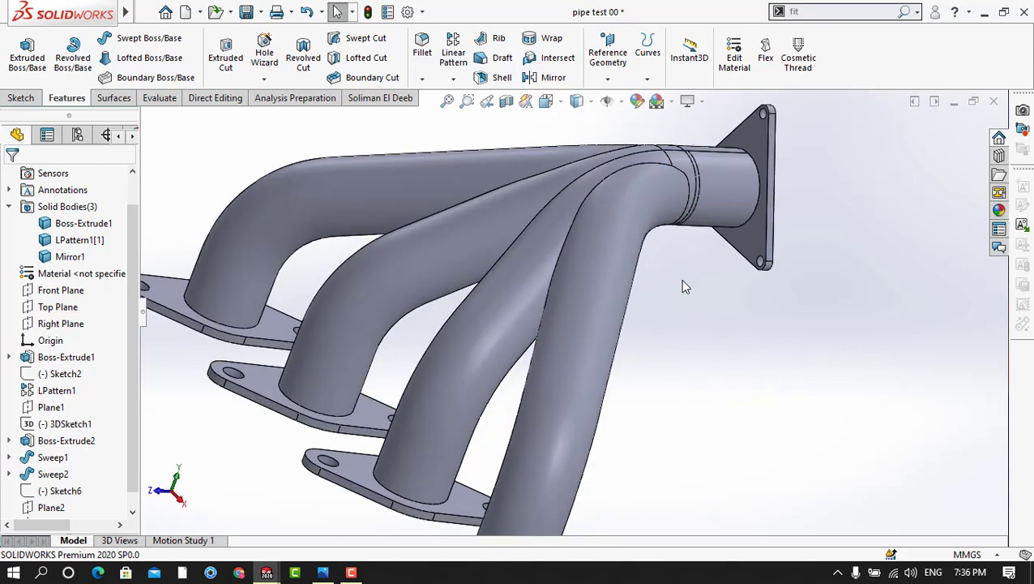
scroll(683, 286, up, 3)
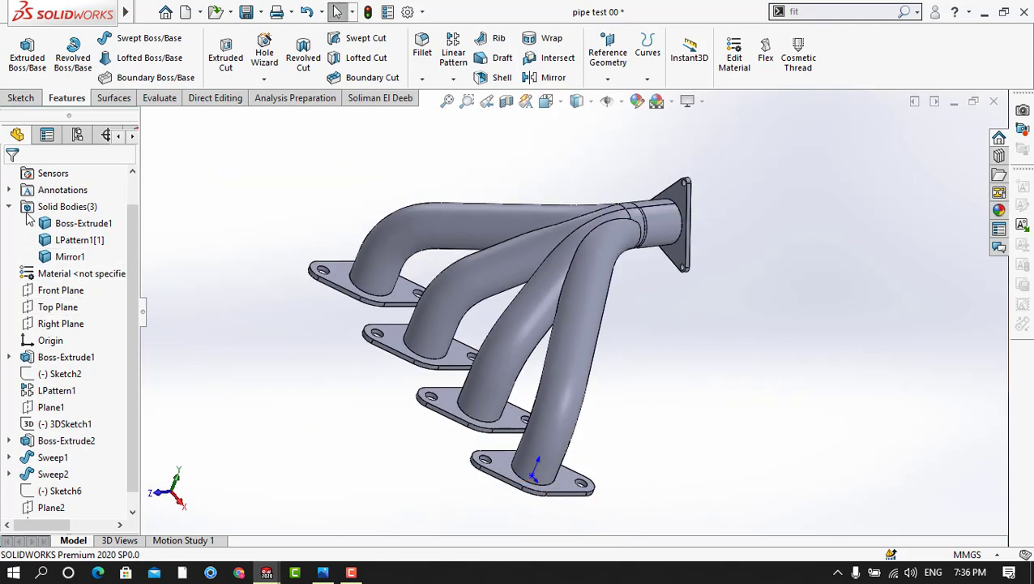
scroll(8, 213, up, 2)
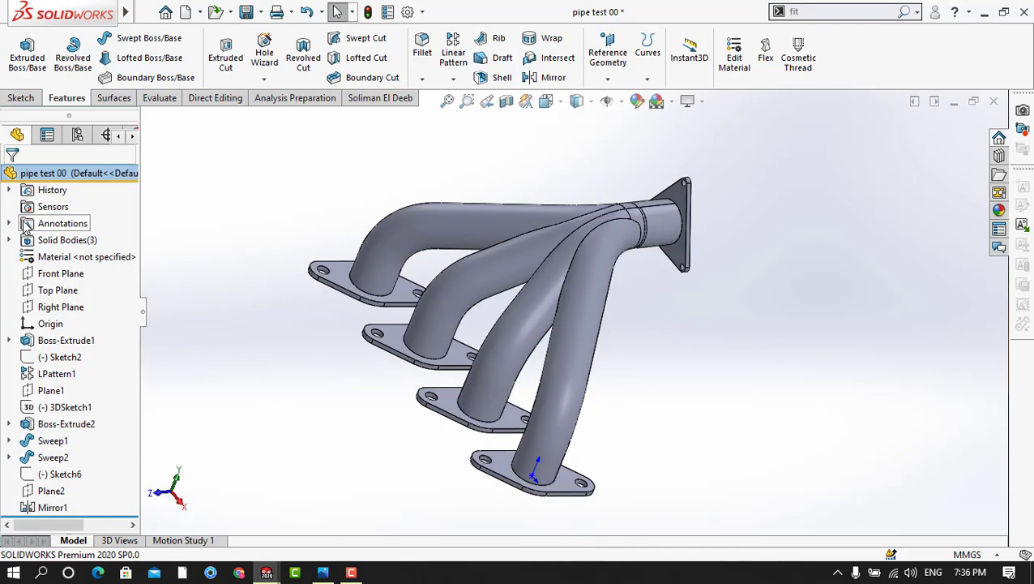
click(8, 241)
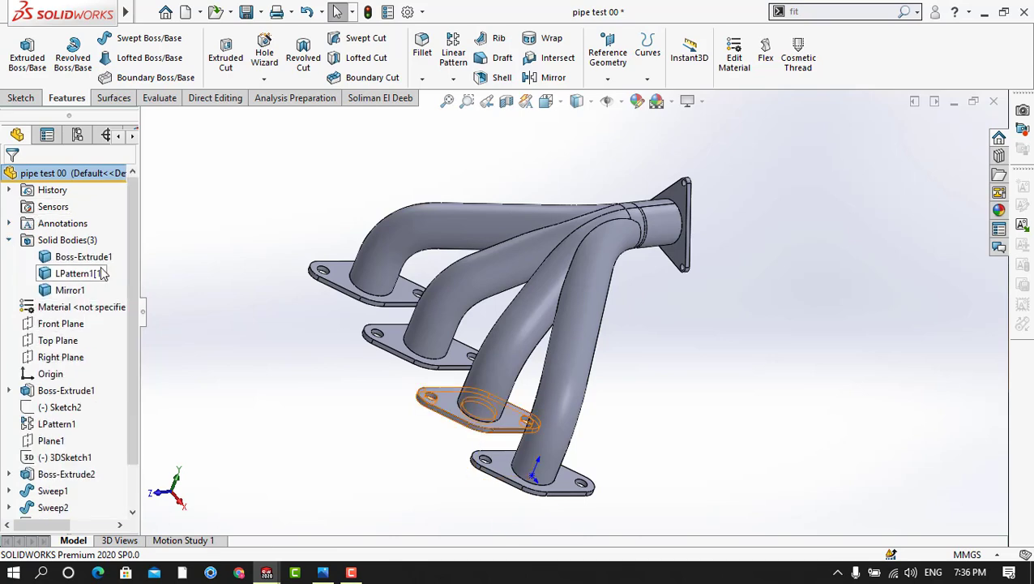
Orbit the manifold to inspect another side and bring up the Direct Editing tools
mouse_move(286, 377)
middle_down()
mouse_move(555, 346)
mouse_move(601, 244)
mouse_move(496, 374)
middle_up()
scroll(556, 357, down, 3)
scroll(568, 336, up, 3)
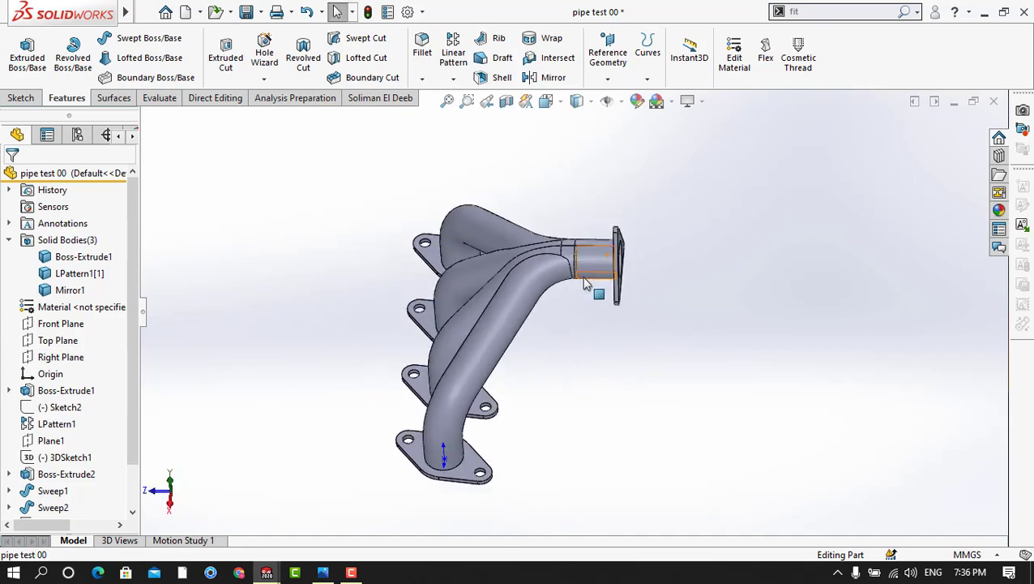
scroll(129, 405, down, 1)
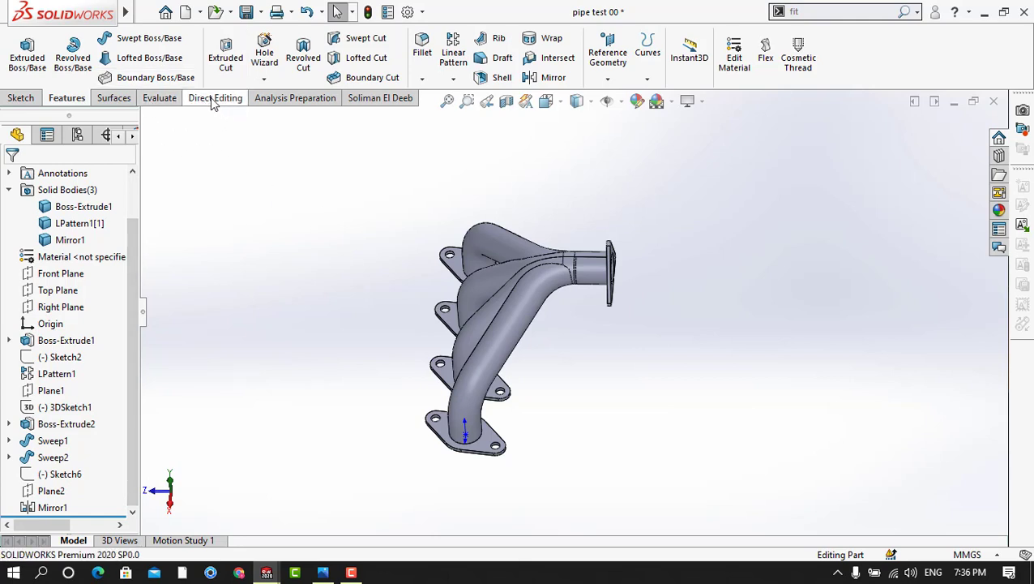
click(223, 104)
Combine the mirrored pipe body with the remaining flange bodies using Add
click(330, 57)
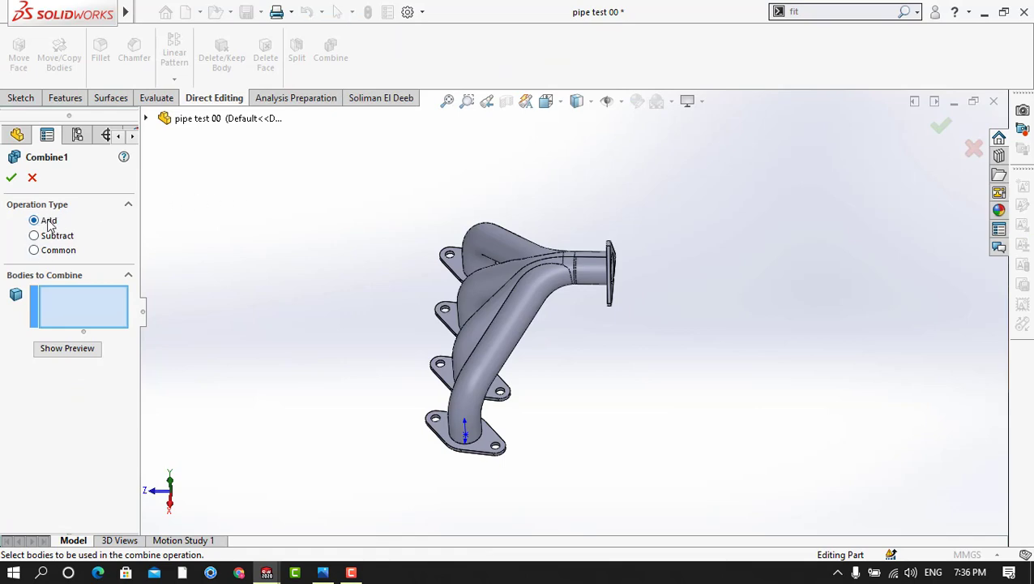
middle_drag(397, 323, 495, 244)
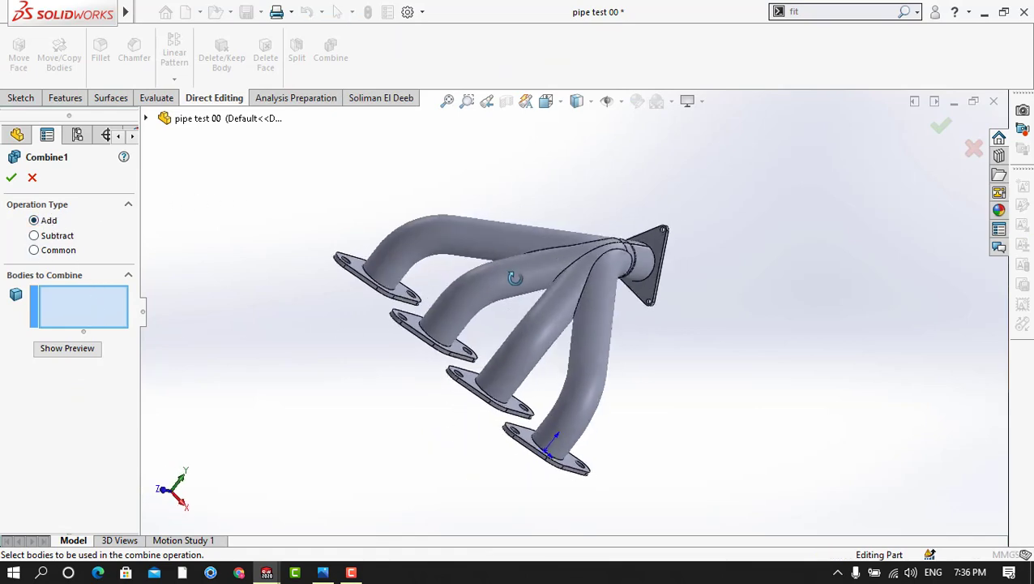
click(495, 241)
click(464, 400)
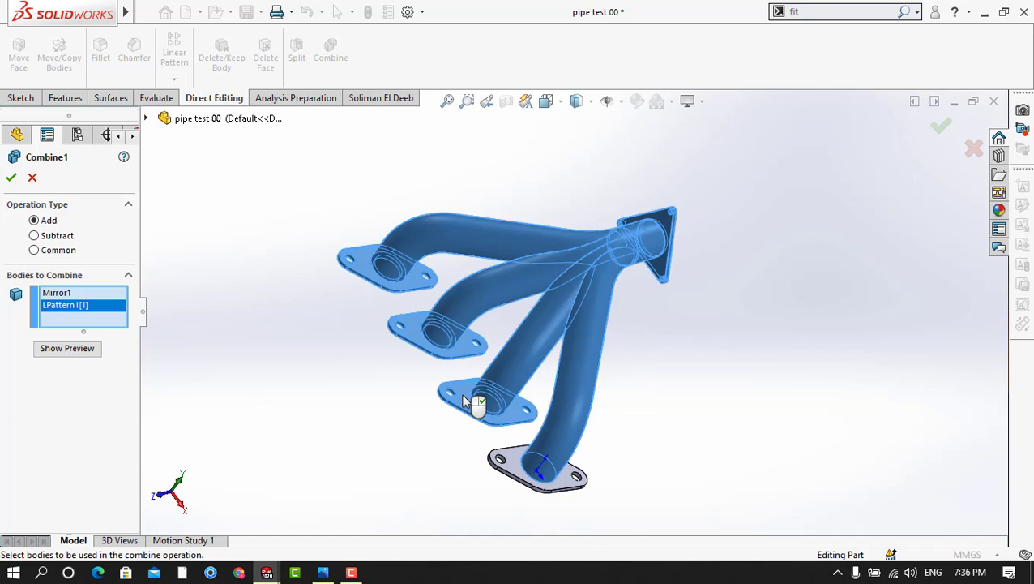
click(525, 482)
key(Return)
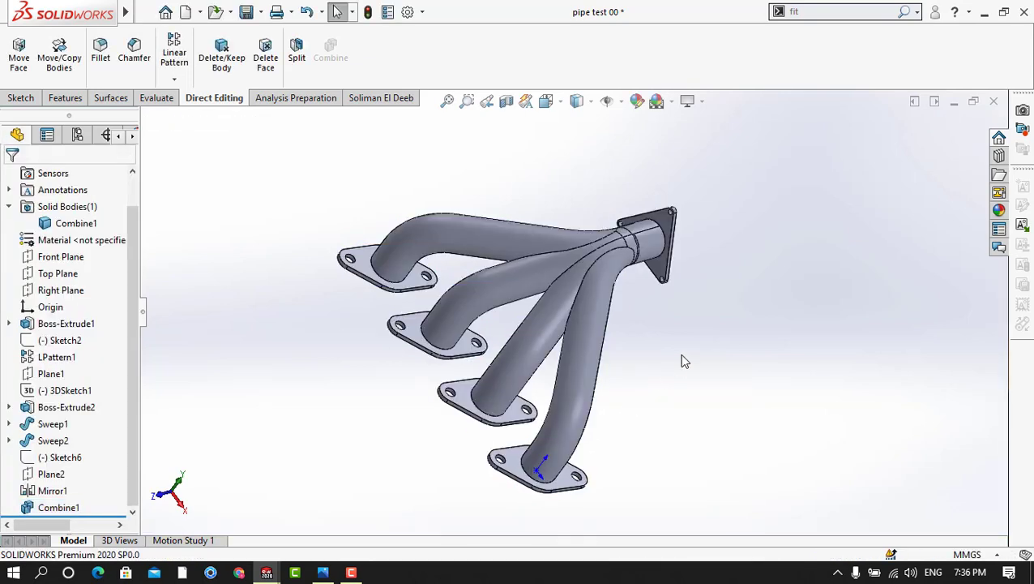
Check the Solid Bodies folder to confirm the header is now one combined body
middle_drag(682, 361, 616, 353)
scroll(57, 276, up, 1)
click(49, 244)
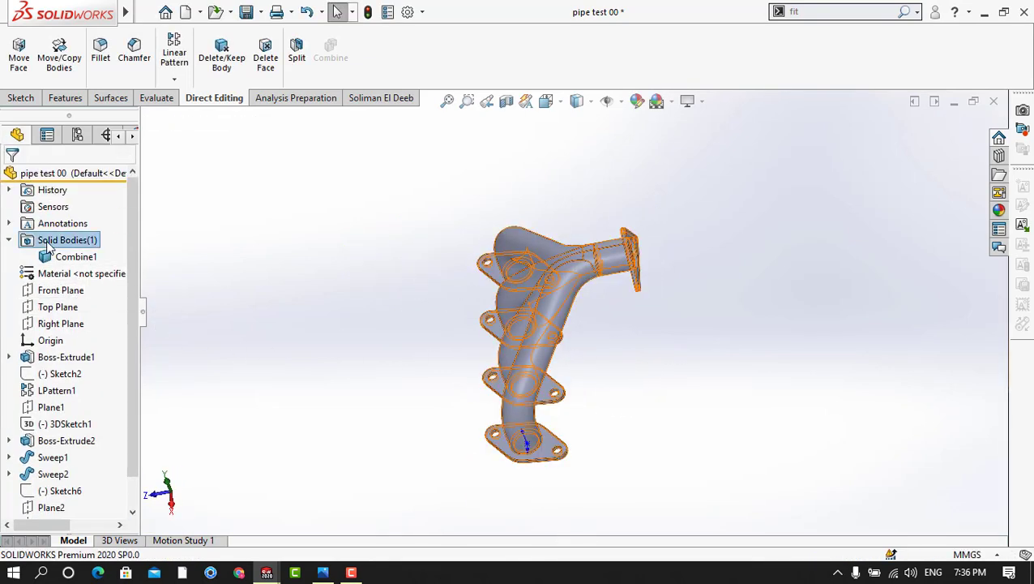
click(69, 256)
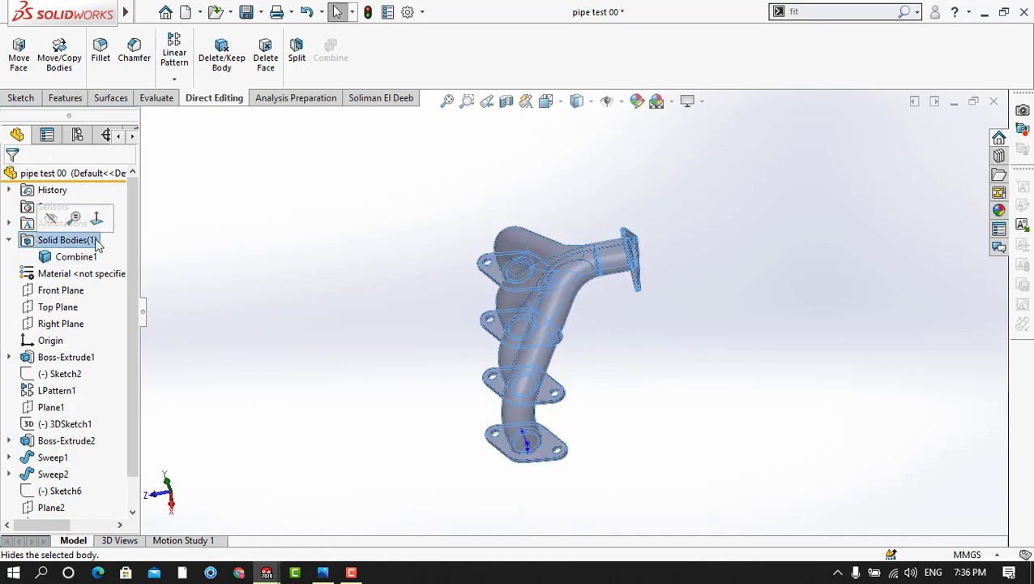
click(283, 301)
mouse_move(283, 301)
middle_down()
mouse_move(587, 304)
mouse_move(311, 182)
middle_up()
Start a Shell and select the five flange end faces to leave open
click(70, 99)
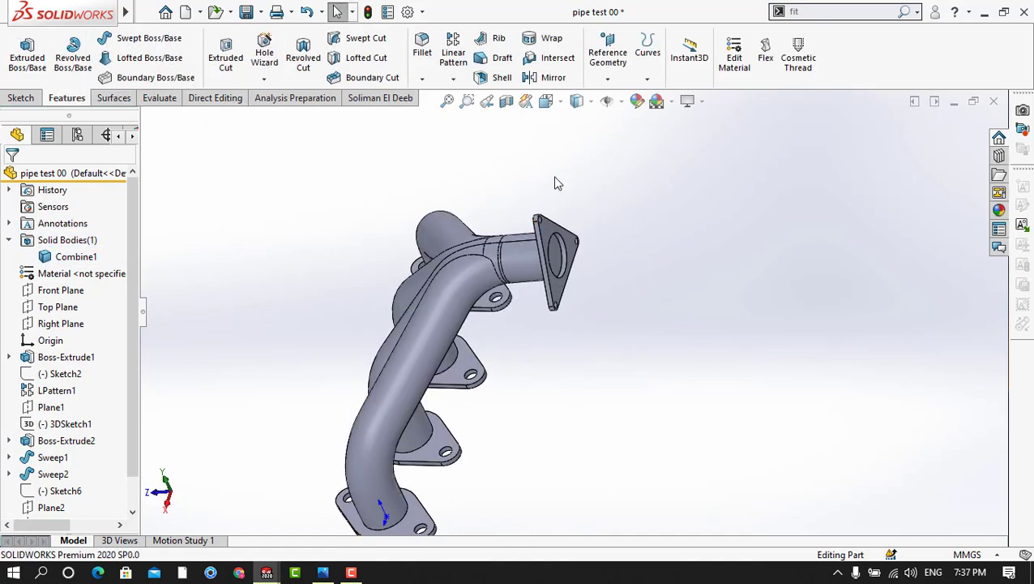
click(501, 78)
mouse_move(605, 270)
middle_down()
mouse_move(492, 250)
mouse_move(532, 291)
middle_up()
scroll(494, 253, down, 3)
click(501, 258)
scroll(501, 258, up, 3)
scroll(532, 292, down, 4)
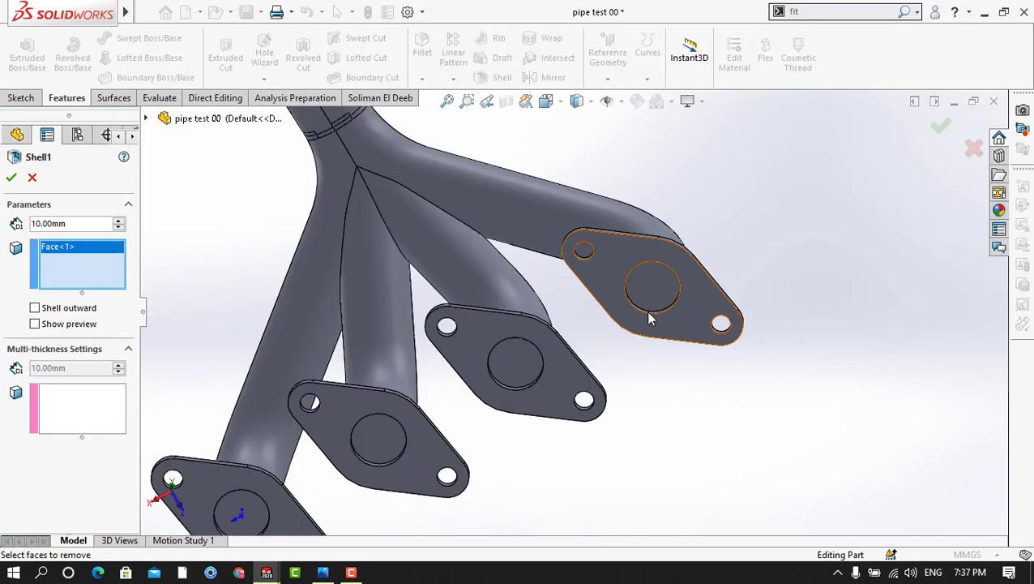
click(653, 292)
click(515, 361)
click(376, 436)
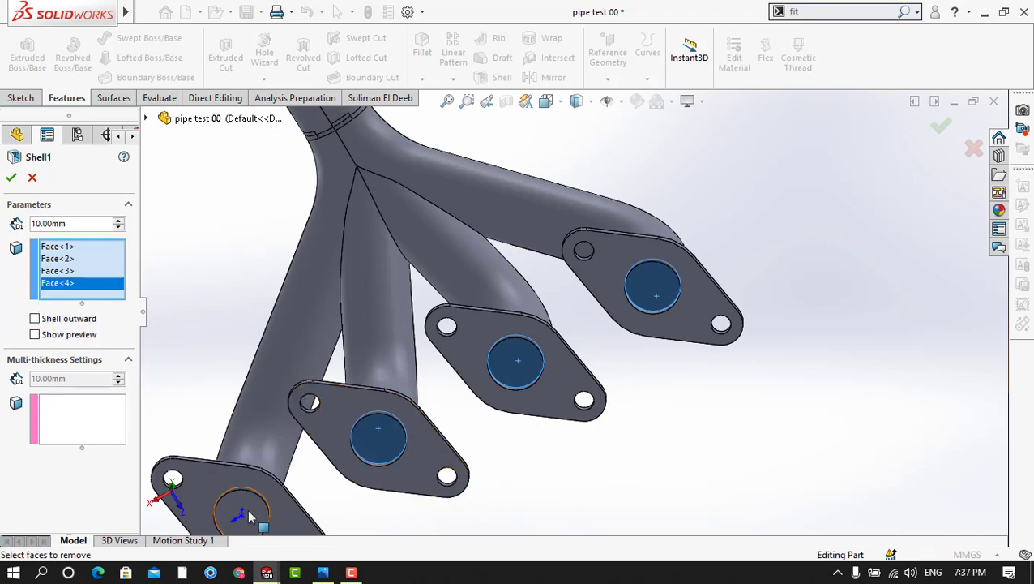
click(247, 509)
Set the shell wall thickness to 1 mm and apply it
key(ctrl+7)
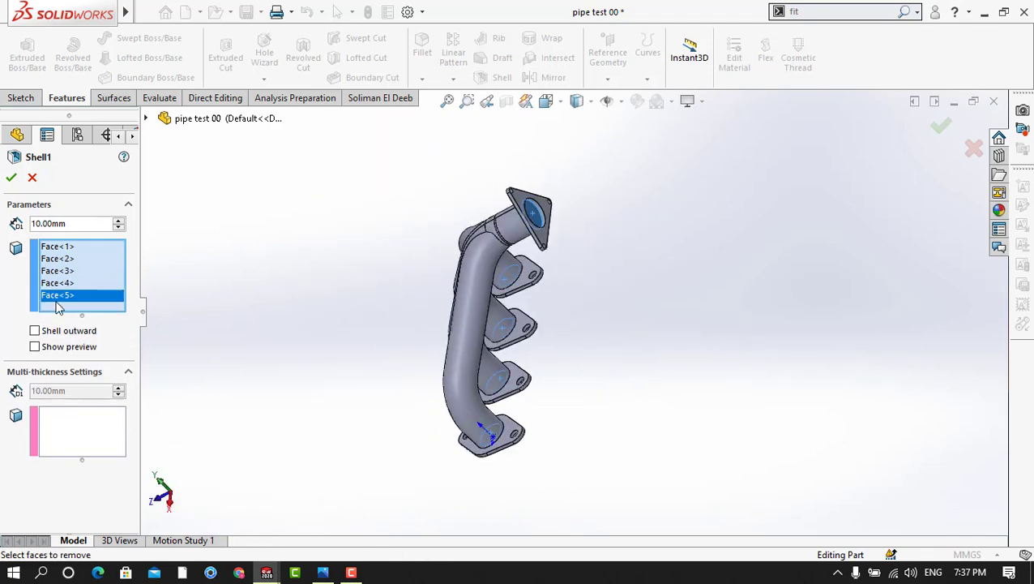
text(1)
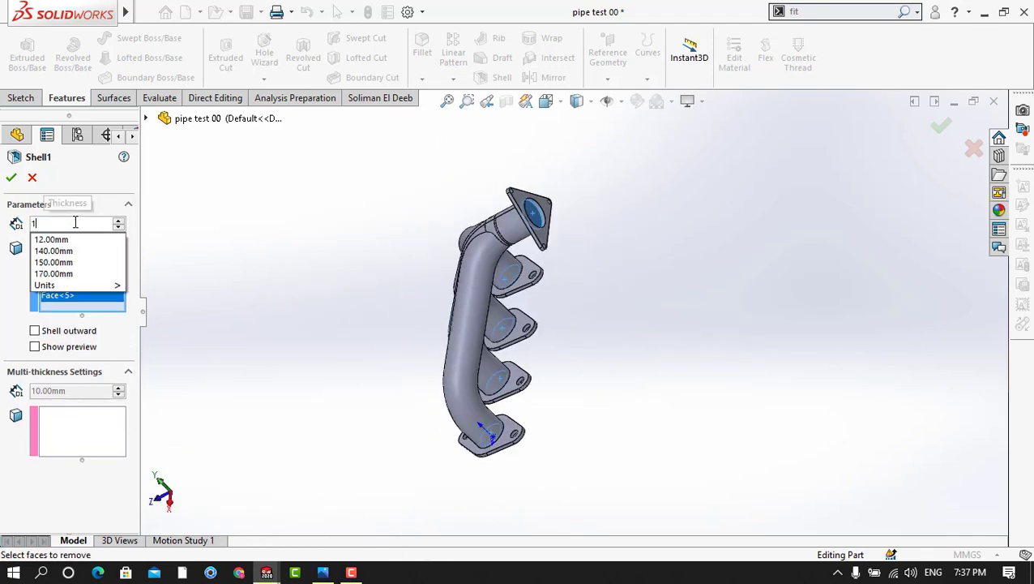
click(11, 178)
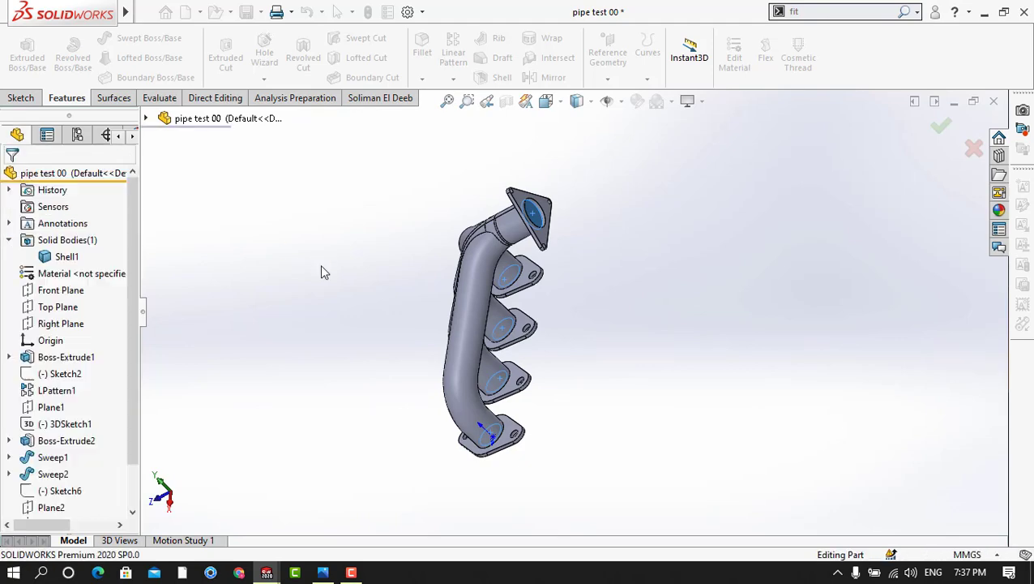
key(ctrl+1)
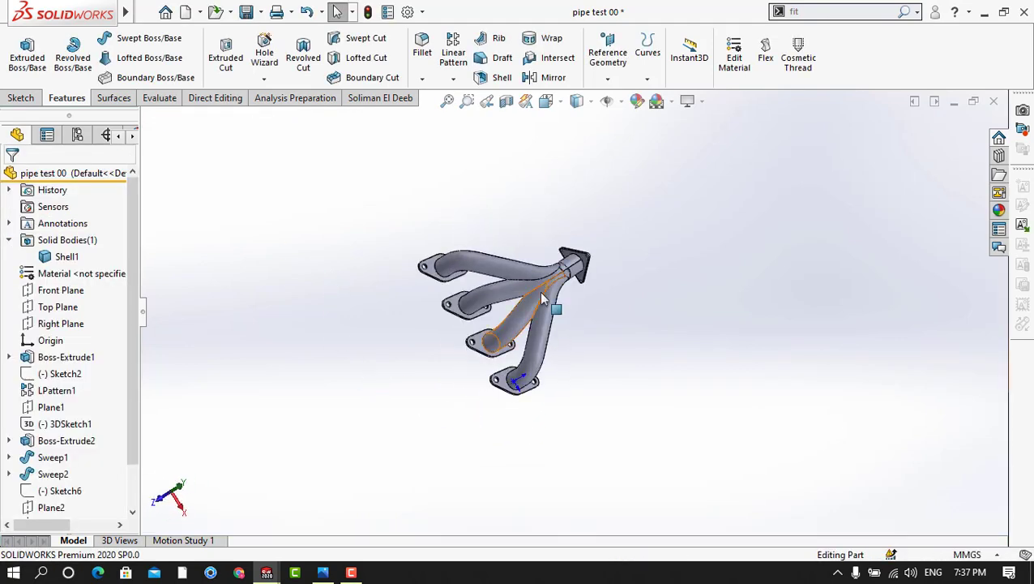
Inspect the shelled manifold, then review the finished pipe test reference model from several angles
mouse_move(503, 313)
middle_down()
mouse_move(531, 327)
mouse_move(533, 232)
mouse_move(643, 254)
mouse_move(500, 294)
mouse_move(308, 492)
middle_up()
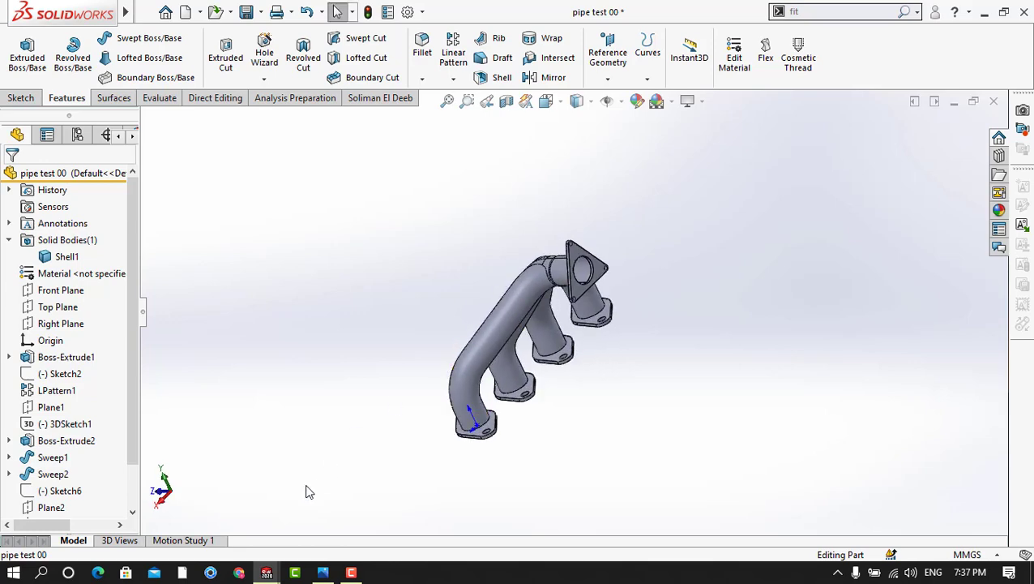
mouse_move(267, 574)
click(217, 529)
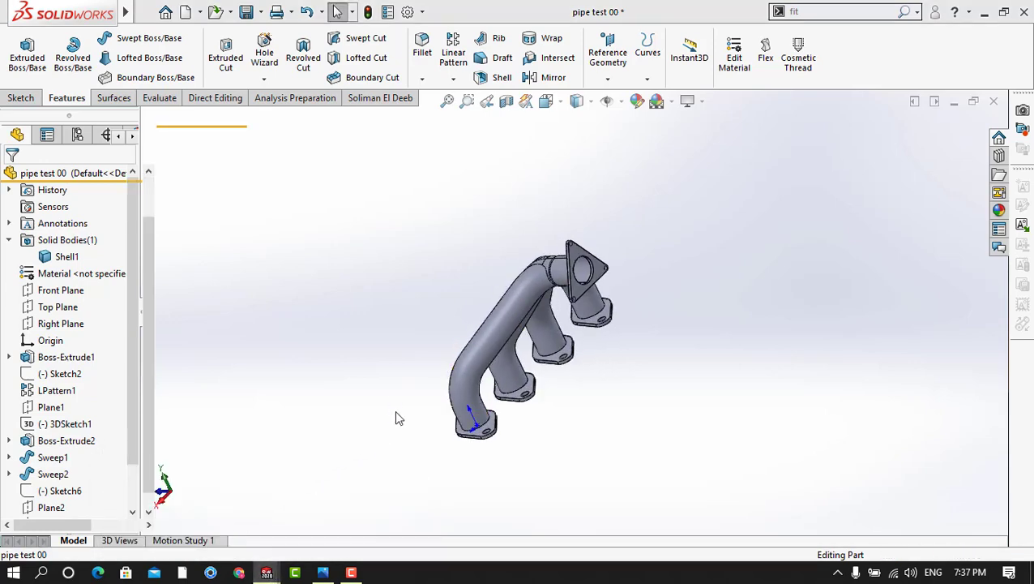
mouse_move(353, 360)
middle_down()
mouse_move(485, 368)
mouse_move(600, 311)
middle_up()
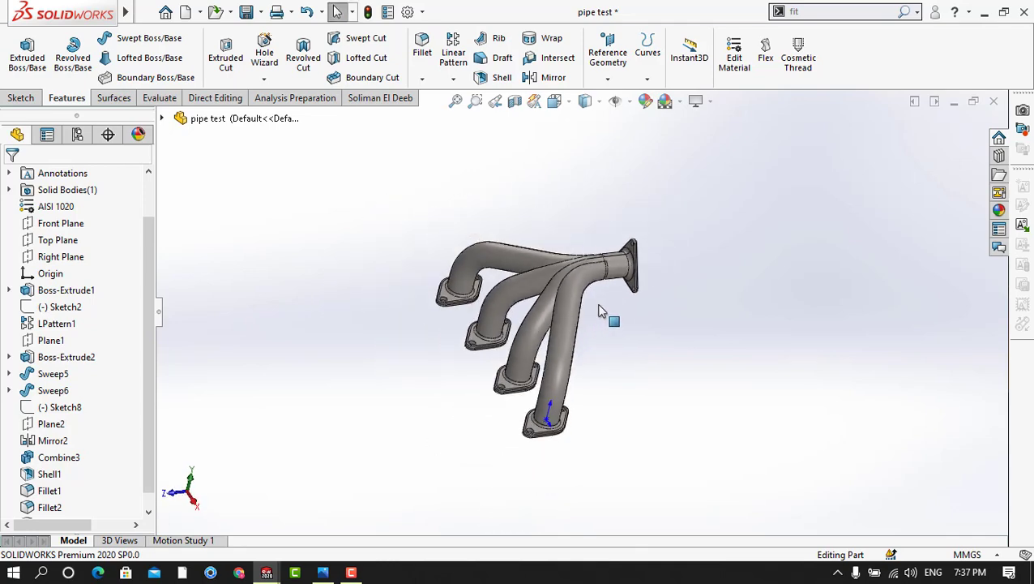
scroll(625, 262, down, 4)
mouse_move(612, 280)
middle_down()
mouse_move(600, 318)
mouse_move(608, 381)
mouse_move(577, 341)
middle_up()
scroll(577, 342, up, 2)
scroll(580, 344, down, 2)
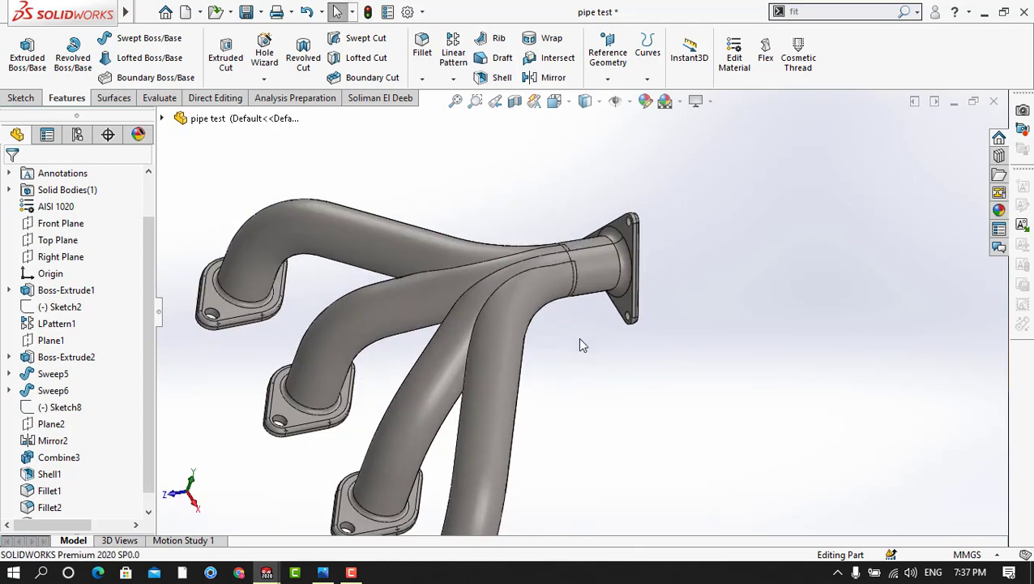
scroll(580, 344, down, 1)
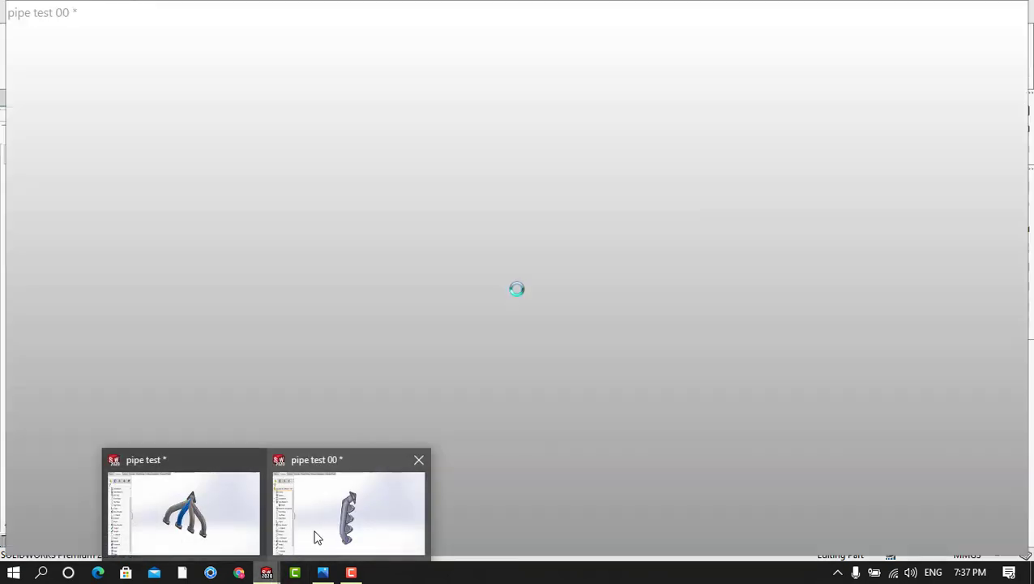
Return to pipe test 00 and start a Fillet on the part
click(314, 535)
middle_drag(487, 421, 587, 382)
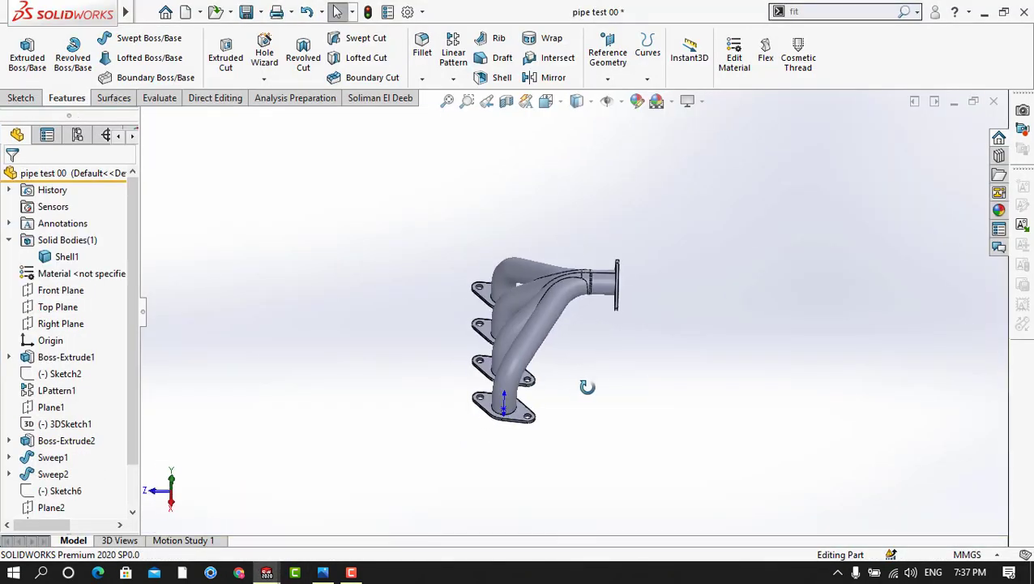
scroll(612, 316, down, 3)
scroll(669, 270, down, 2)
scroll(670, 272, down, 1)
scroll(564, 308, up, 3)
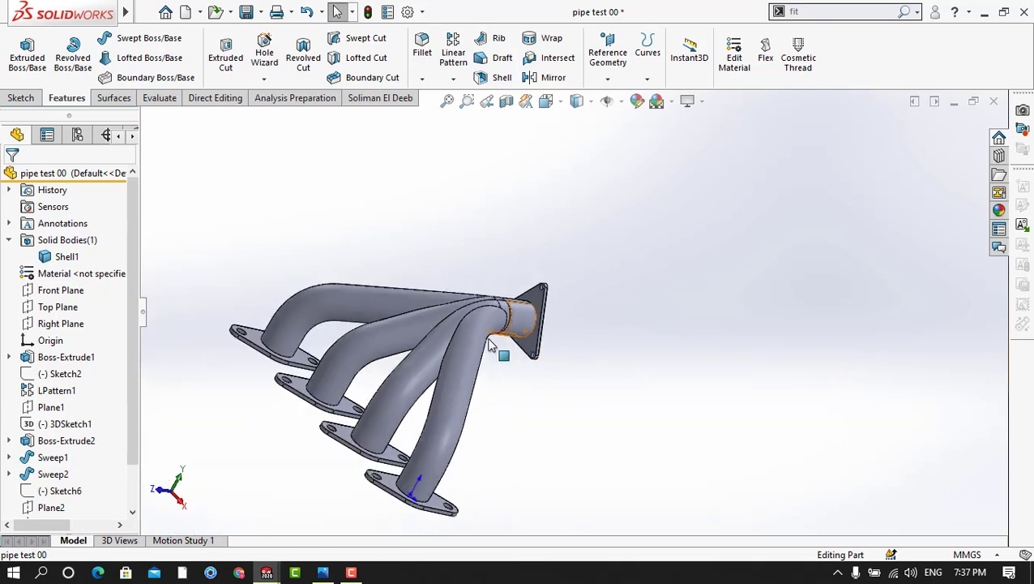
click(422, 44)
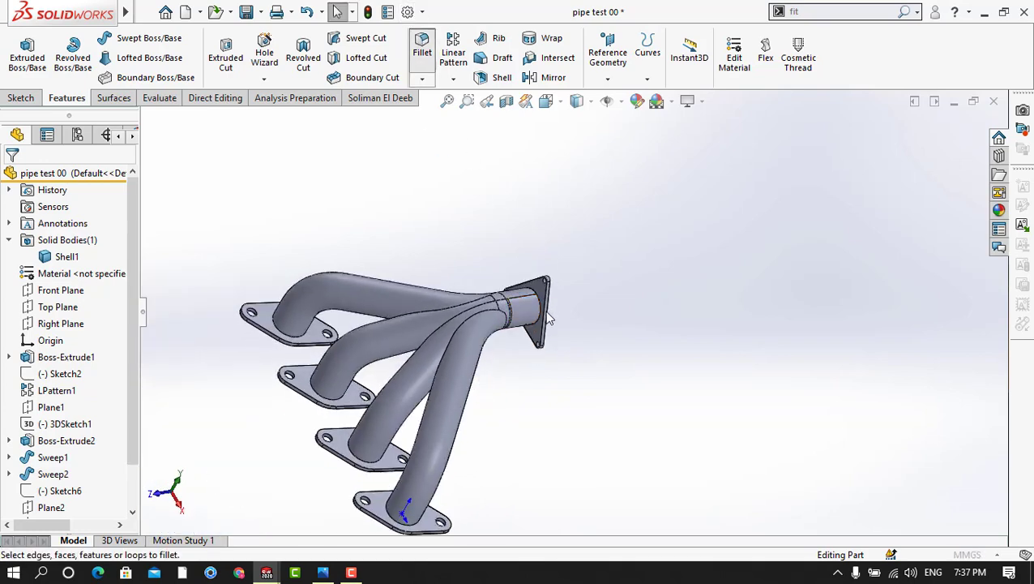
Select the outlet flange outline edge and set the fillet radius to 2 mm
scroll(550, 313, down, 3)
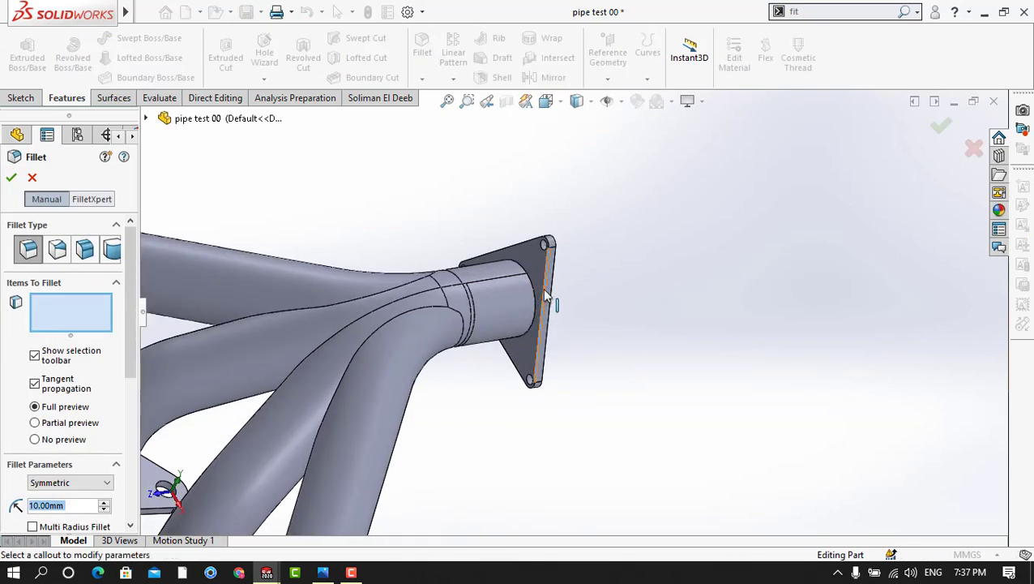
click(542, 288)
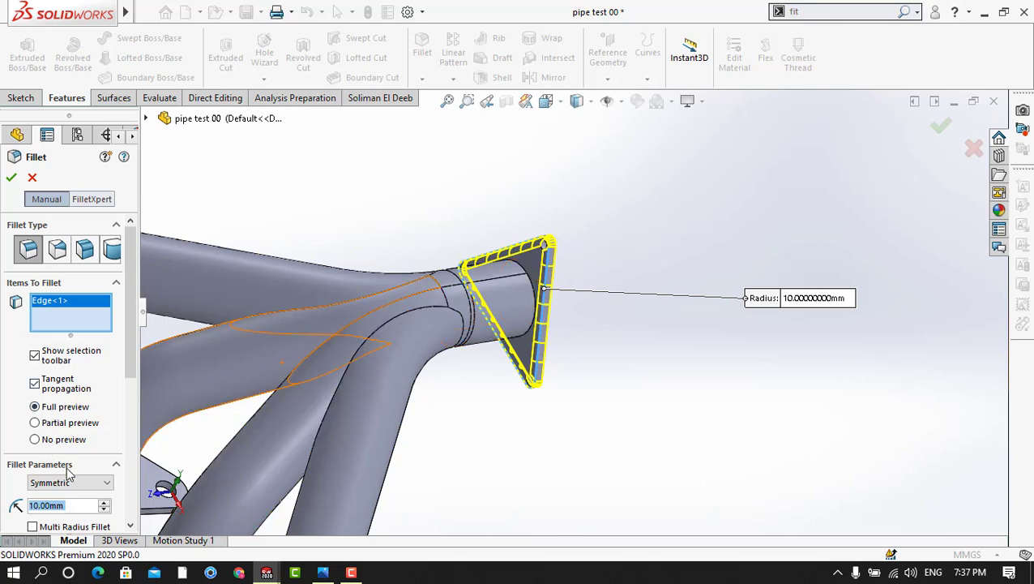
text(1)
key(Return)
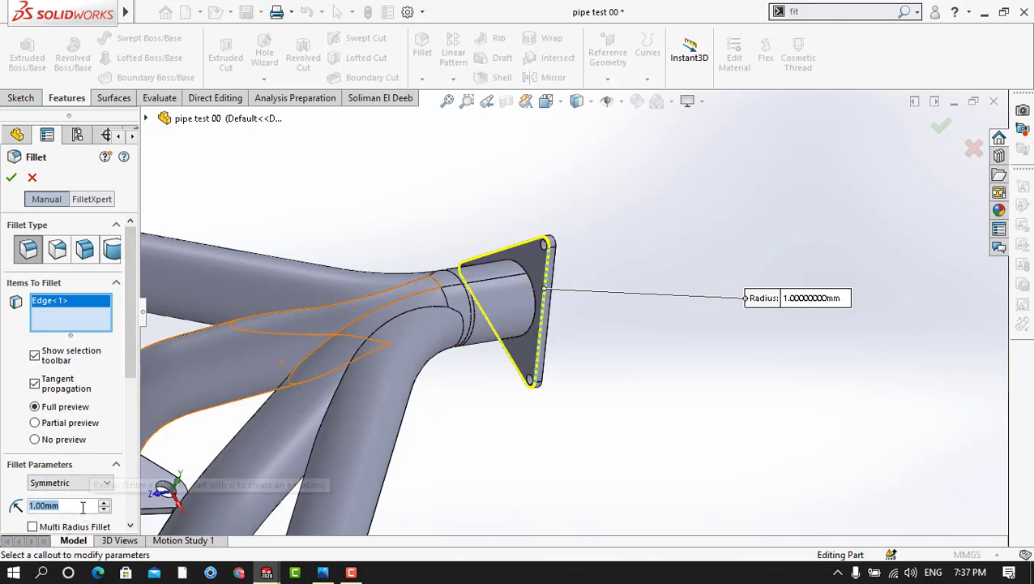
text(2)
key(Return)
Add the four inlet flange outline edges and apply the 2 mm fillet
scroll(387, 421, up, 2)
scroll(411, 432, up, 3)
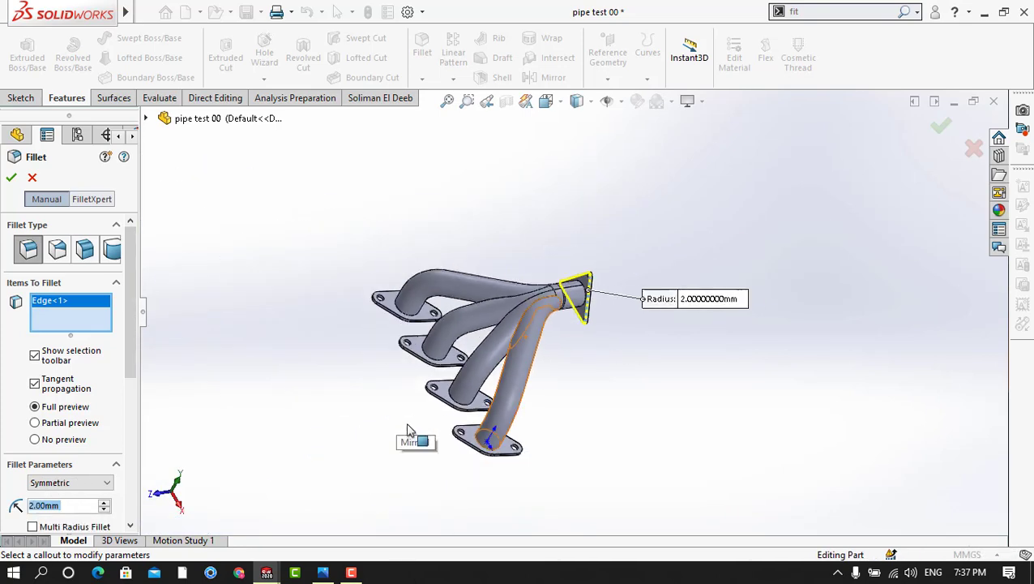
scroll(411, 433, down, 5)
click(555, 363)
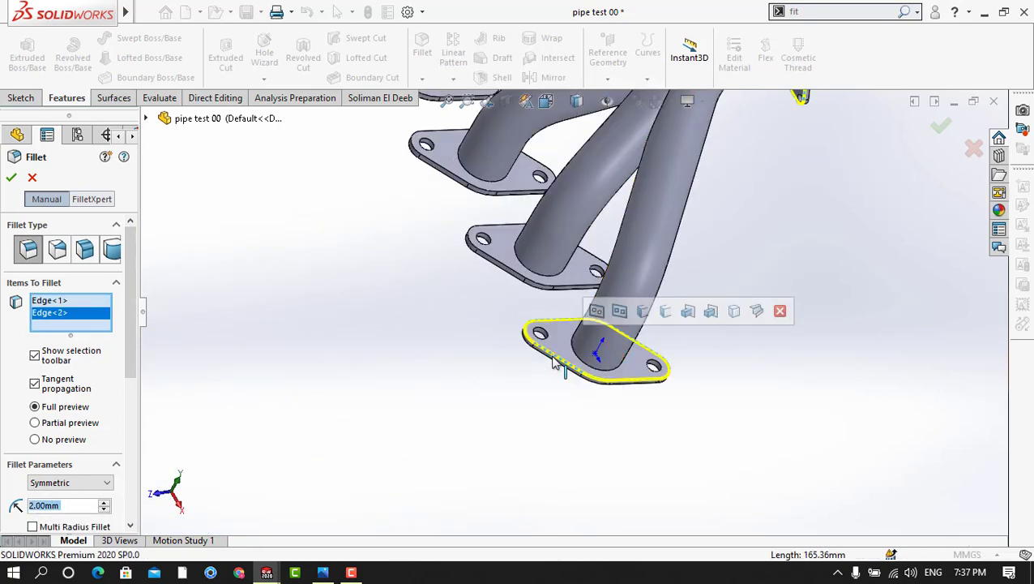
click(523, 284)
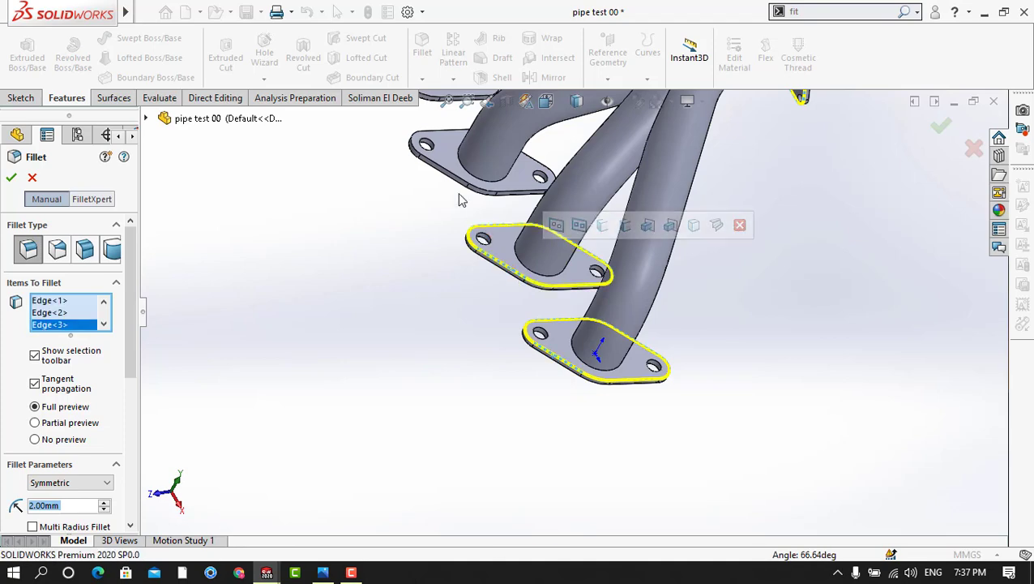
scroll(458, 179, up, 3)
scroll(520, 287, down, 5)
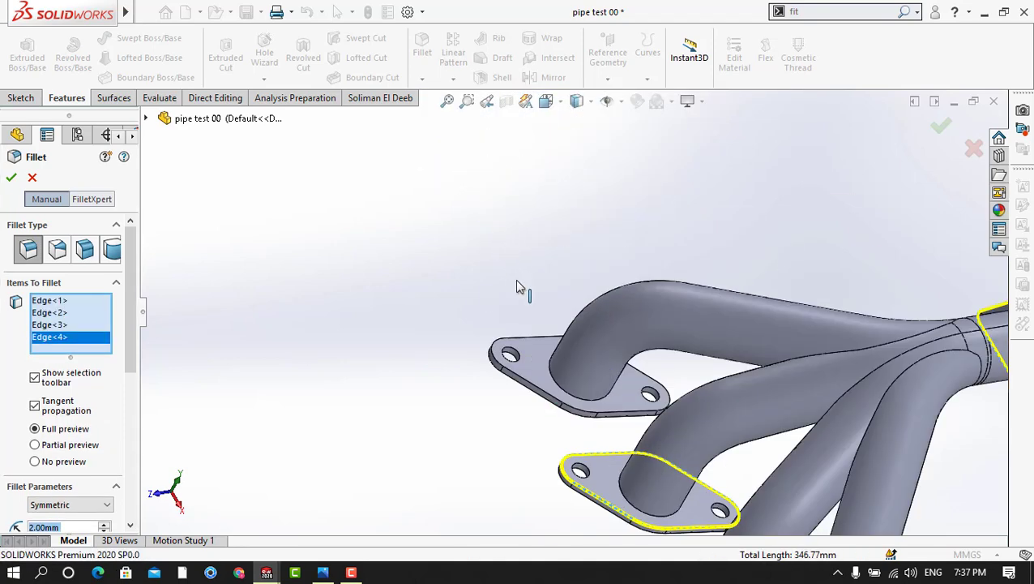
click(523, 392)
key(f)
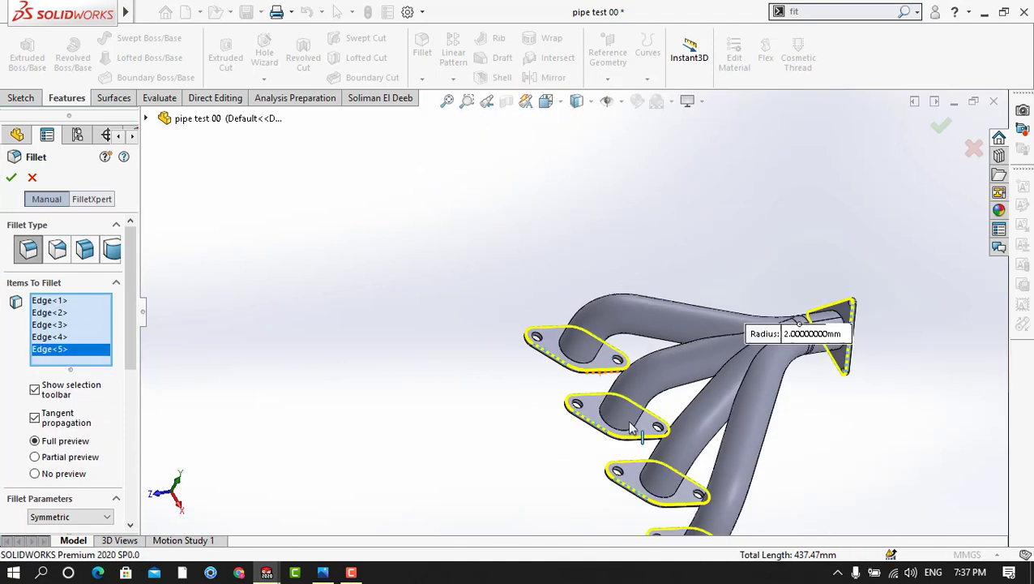
scroll(693, 427, down, 2)
click(10, 177)
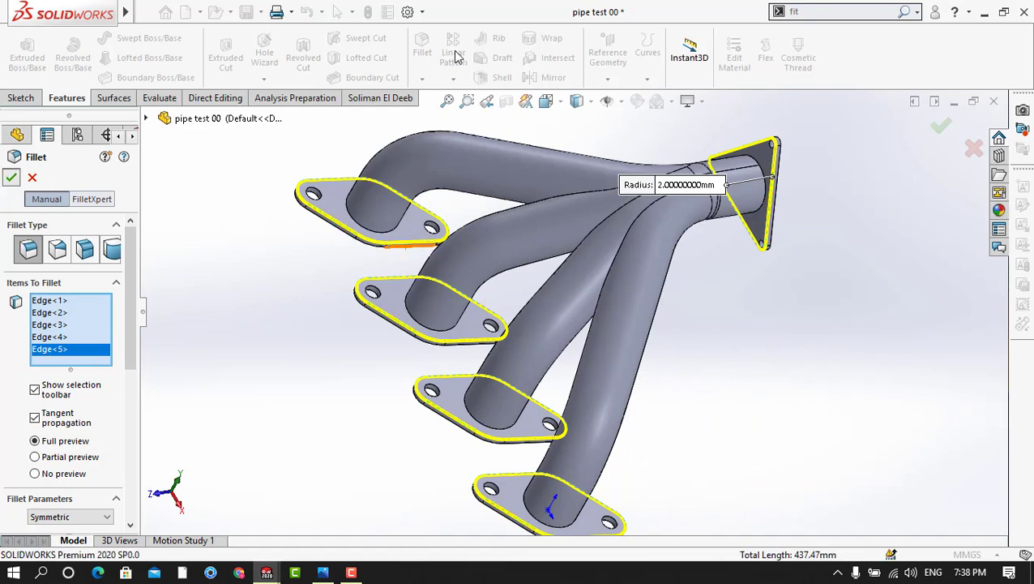
Start a new fillet on the first pipe-to-flange joint edge with a 5 mm radius
key(Return)
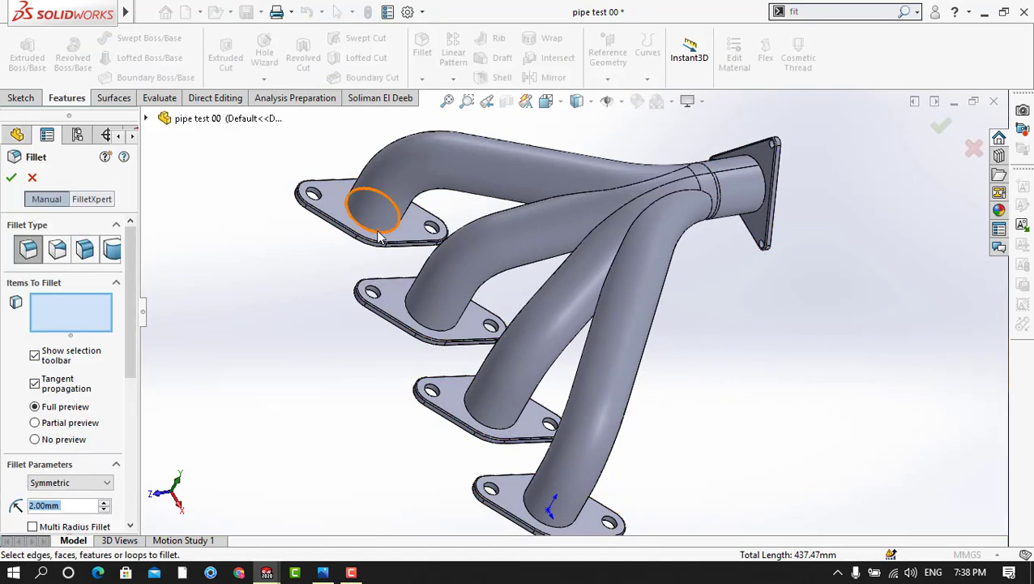
click(384, 234)
scroll(384, 231, down, 2)
scroll(384, 231, down, 3)
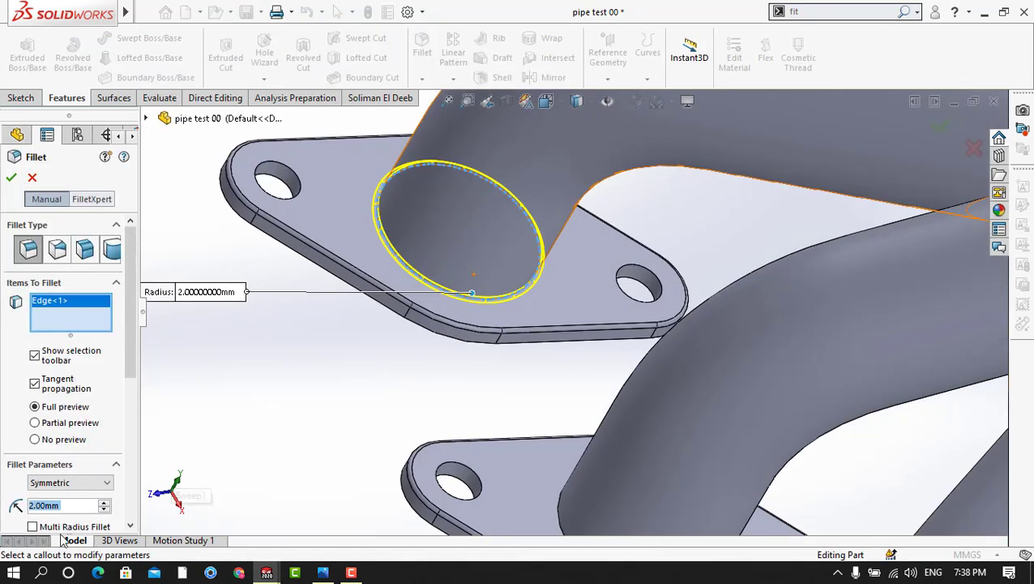
text(5)
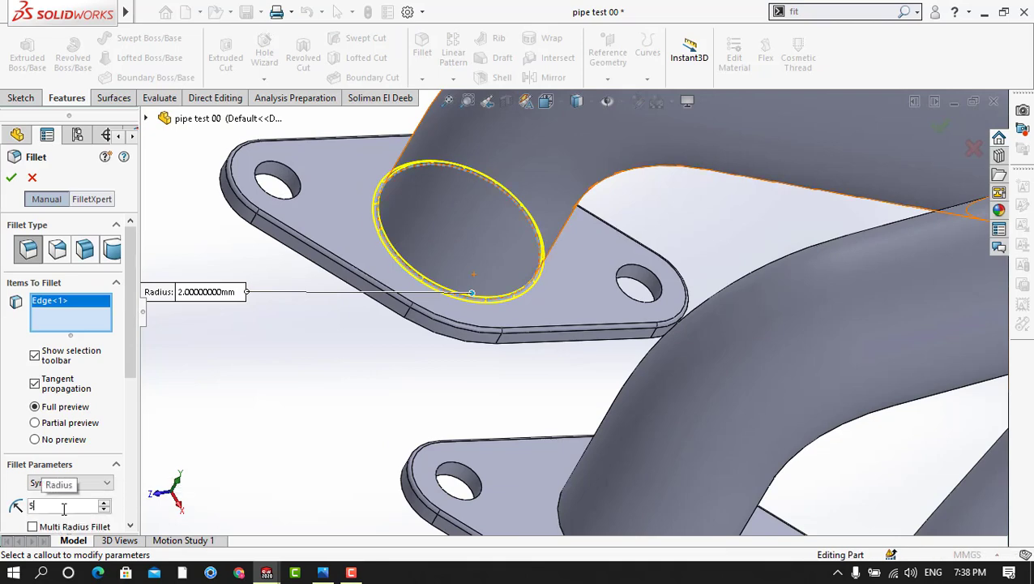
key(Return)
Add the other three pipe-to-flange joint edges and apply the 5 mm fillet
middle_drag(689, 492, 623, 438)
scroll(582, 381, down, 2)
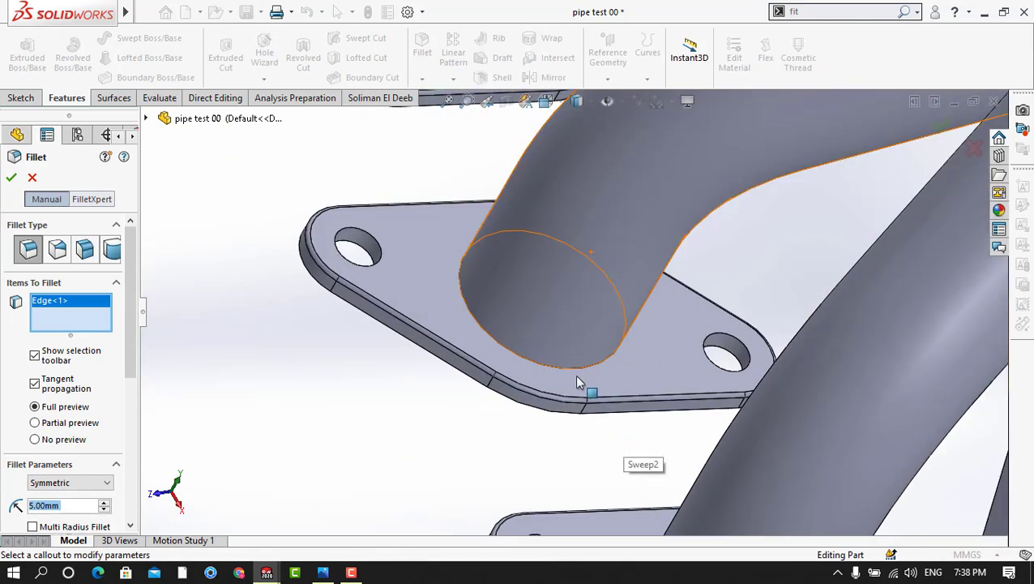
click(577, 374)
scroll(624, 439, up, 3)
scroll(647, 456, down, 3)
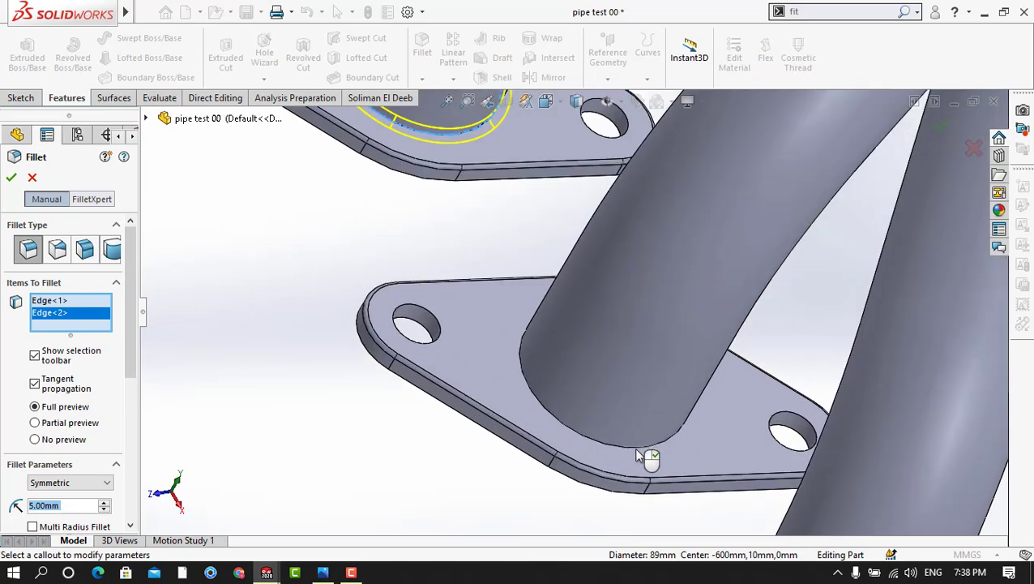
click(671, 473)
scroll(697, 477, up, 3)
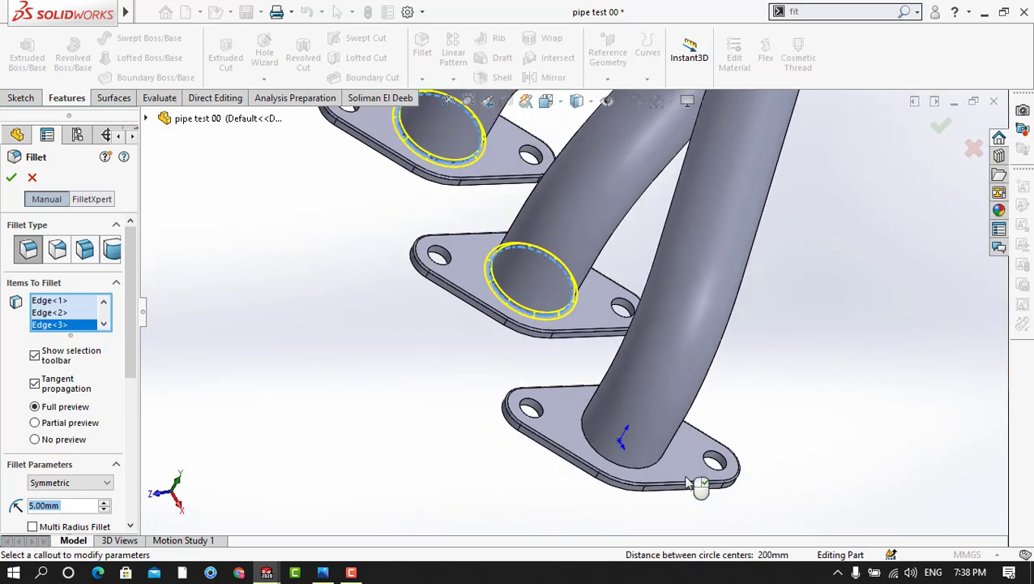
scroll(604, 436, down, 3)
click(589, 421)
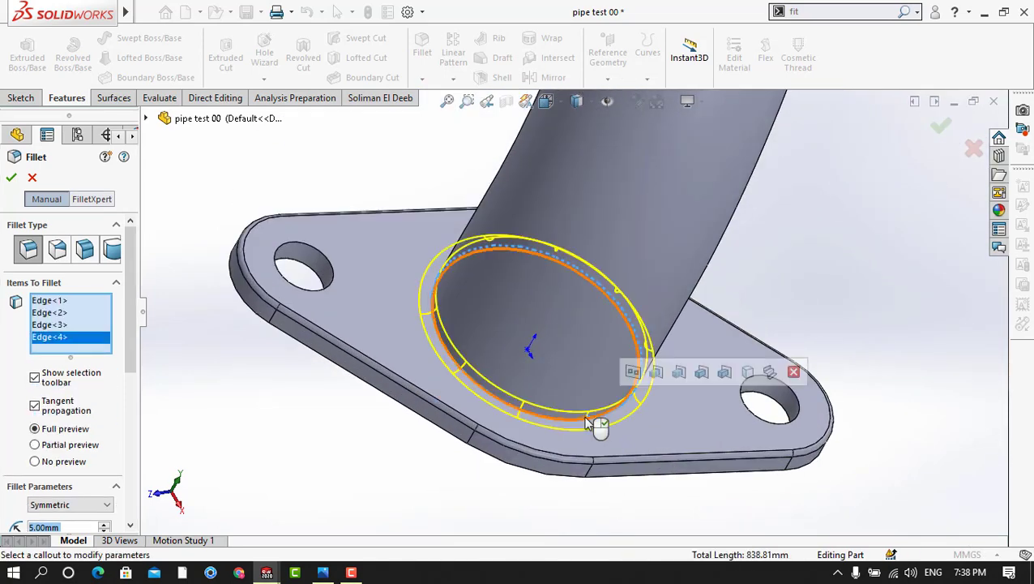
key(Return)
scroll(585, 420, up, 5)
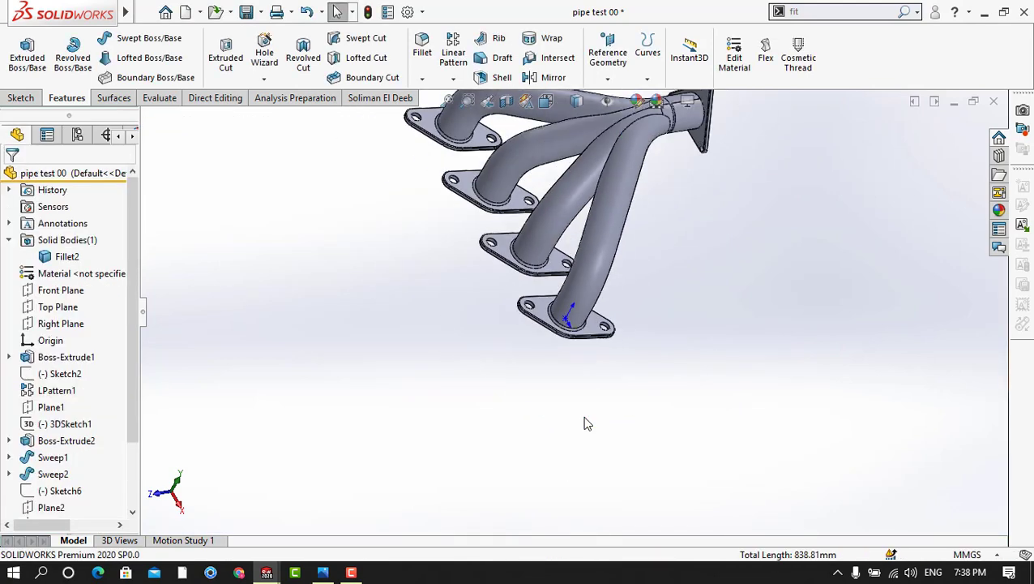
scroll(585, 420, down, 3)
mouse_move(585, 420)
middle_down()
mouse_move(655, 221)
mouse_move(554, 289)
middle_up()
key(f)
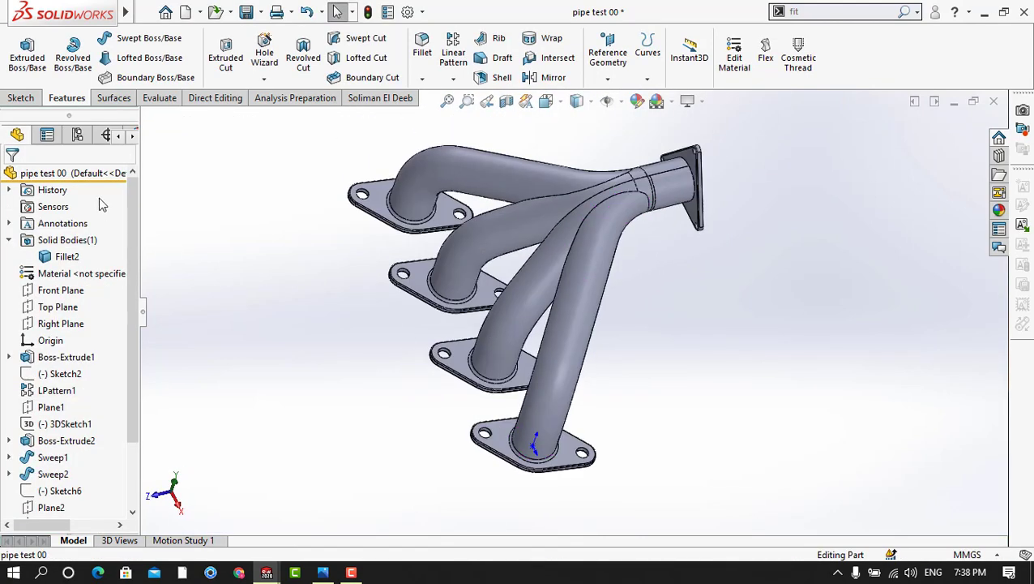
mouse_move(628, 289)
middle_down()
mouse_move(635, 224)
mouse_move(659, 257)
mouse_move(686, 373)
mouse_move(577, 386)
mouse_move(636, 363)
mouse_move(555, 428)
middle_up()
scroll(659, 257, down, 5)
scroll(578, 386, up, 5)
scroll(554, 427, up, 2)
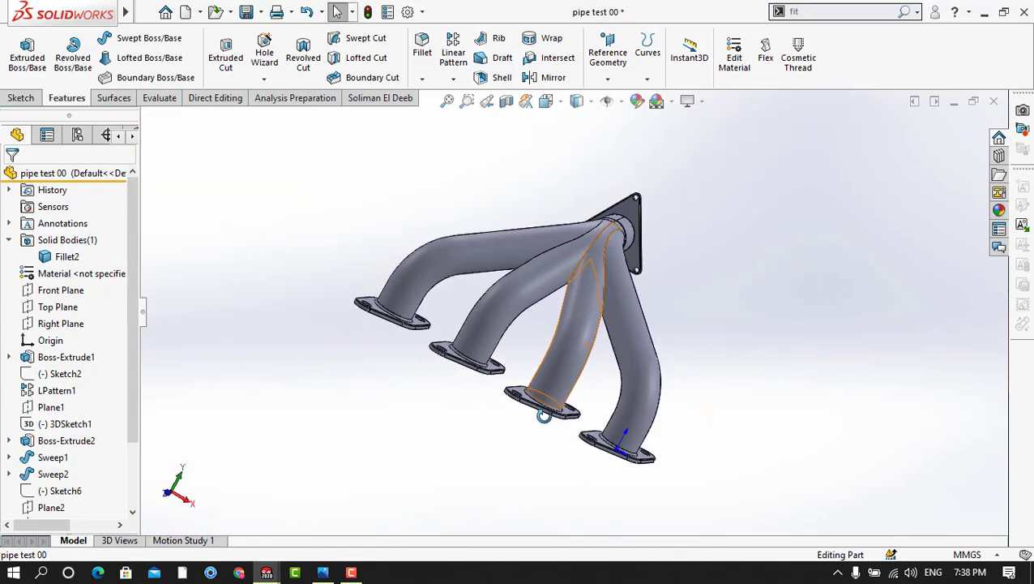
key(ctrl+7)
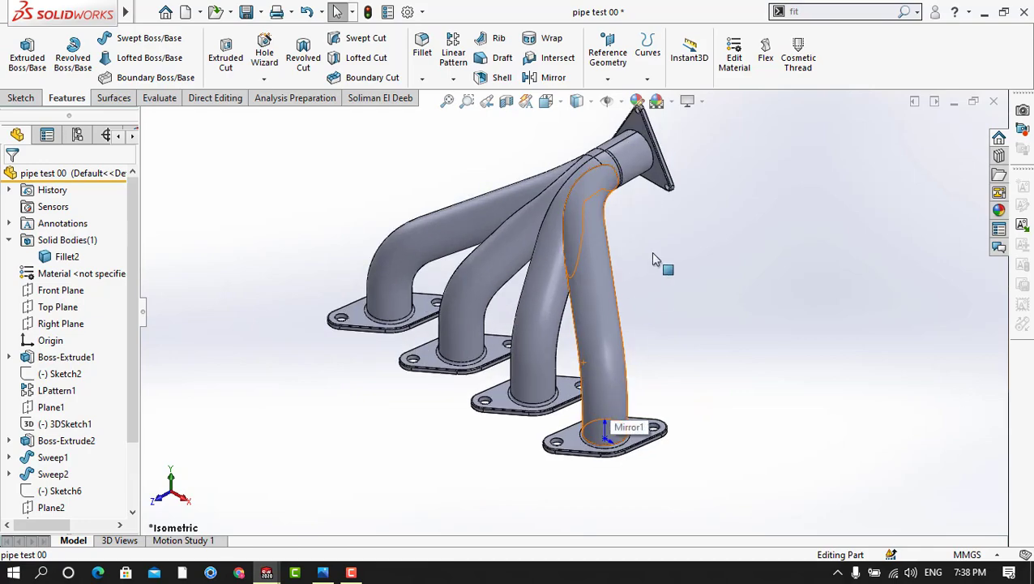
scroll(650, 253, down, 2)
key(Left)
key(Left)
key(Left)
key(Left)
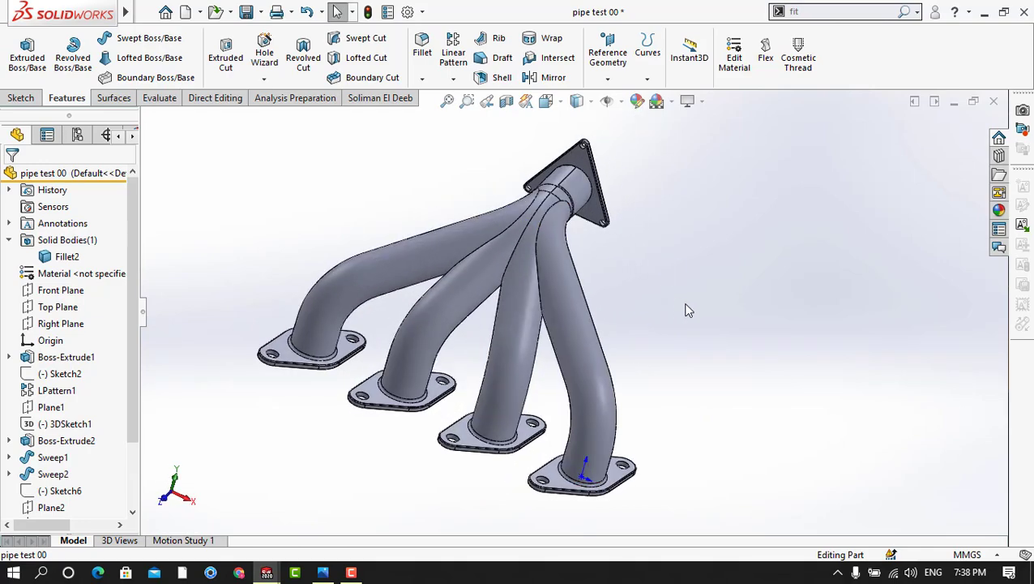
key(Left)
key(Left)
key(Left)
key(Left)
key(Left)
key(Left)
key(Left)
key(Left)
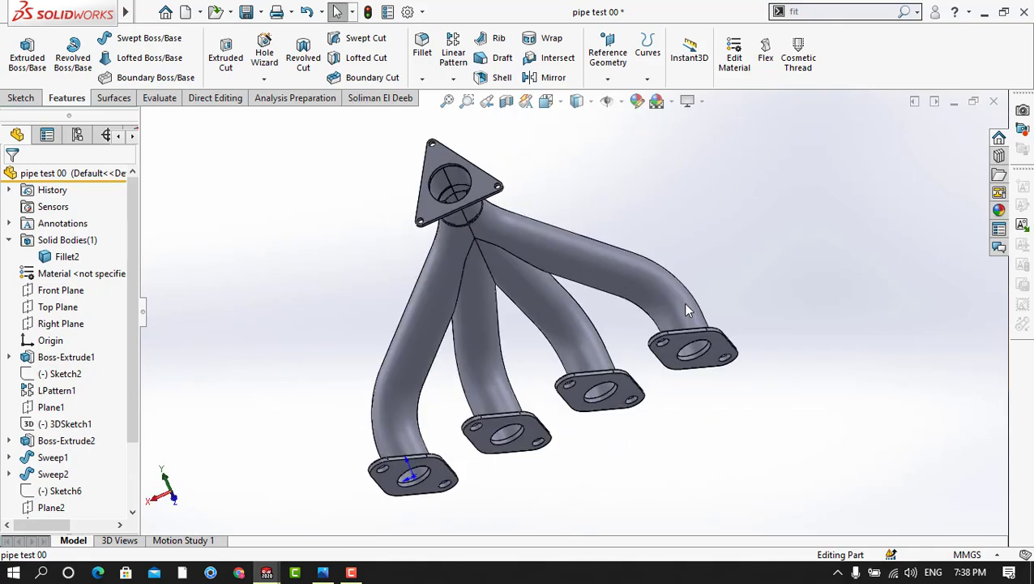
key(Left)
key(Left)
key(Left)
key(Left)
key(Left)
key(Left)
key(Left)
key(Left)
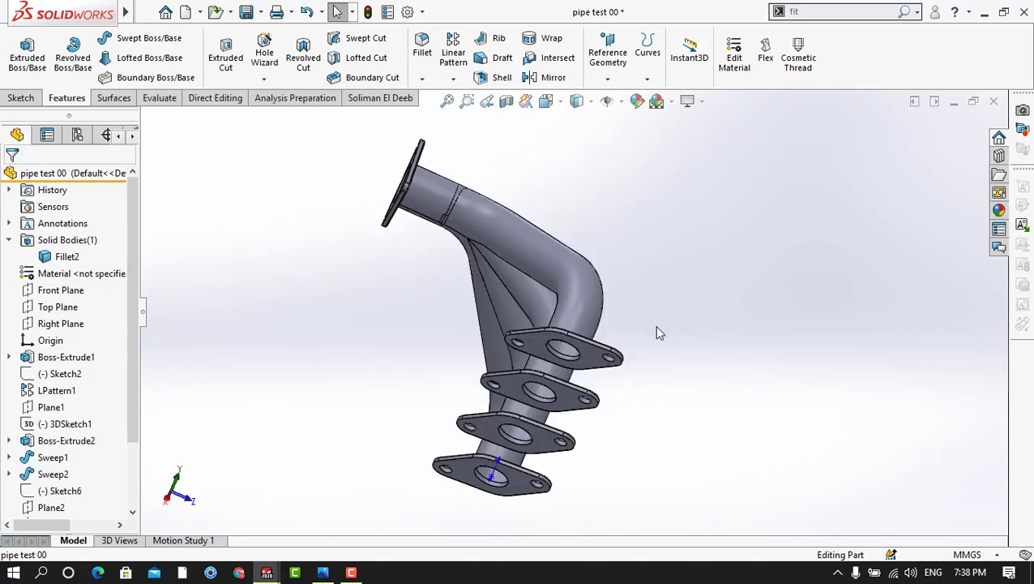
key(Left)
key(Left)
key(Left)
key(Left)
key(Left)
key(Left)
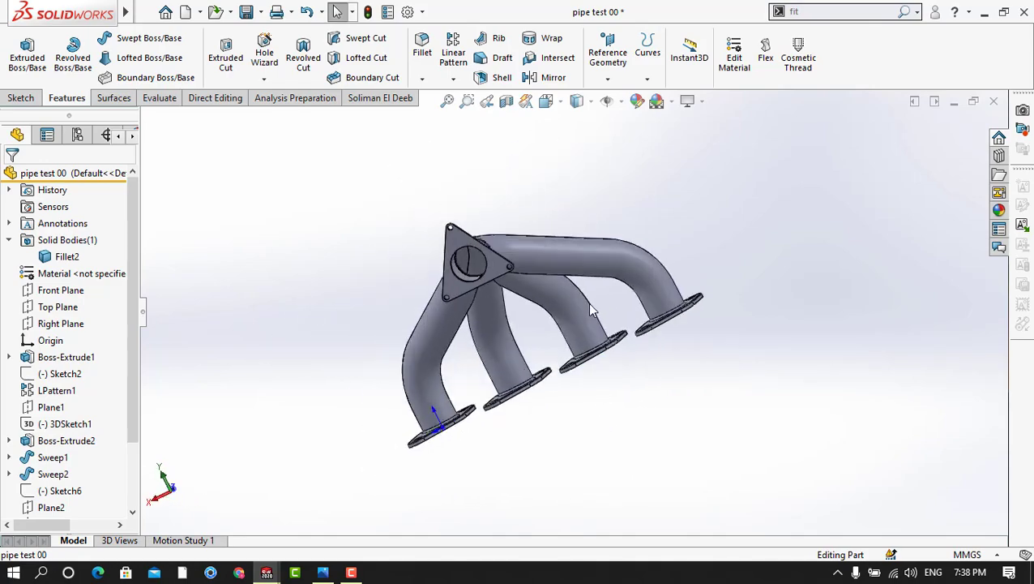
key(Left)
key(Left)
key(Left)
key(Left)
View pipe test picture.33.jpg in Photos for comparison, then return to the SOLIDWORKS model
click(323, 573)
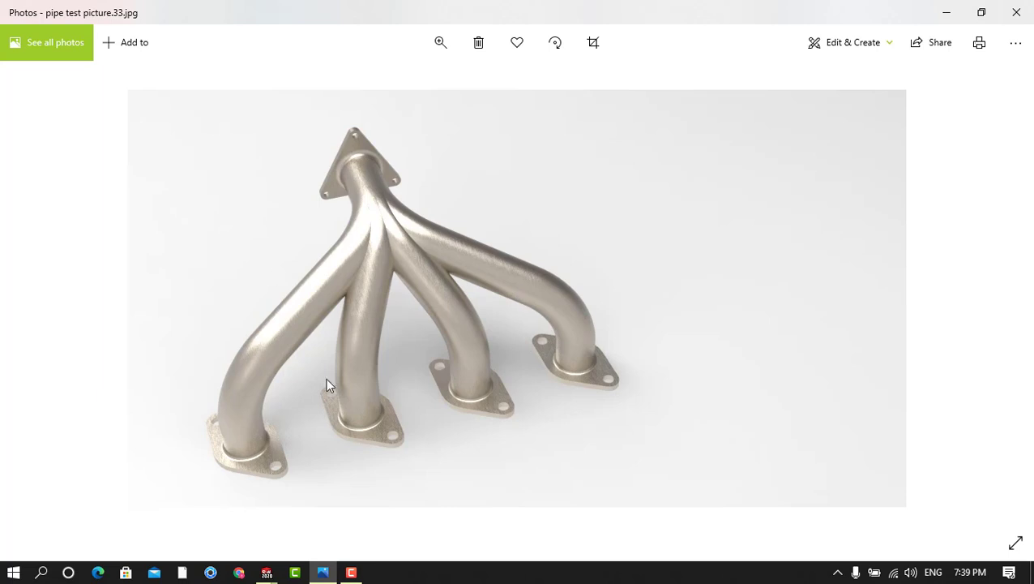
key(Right)
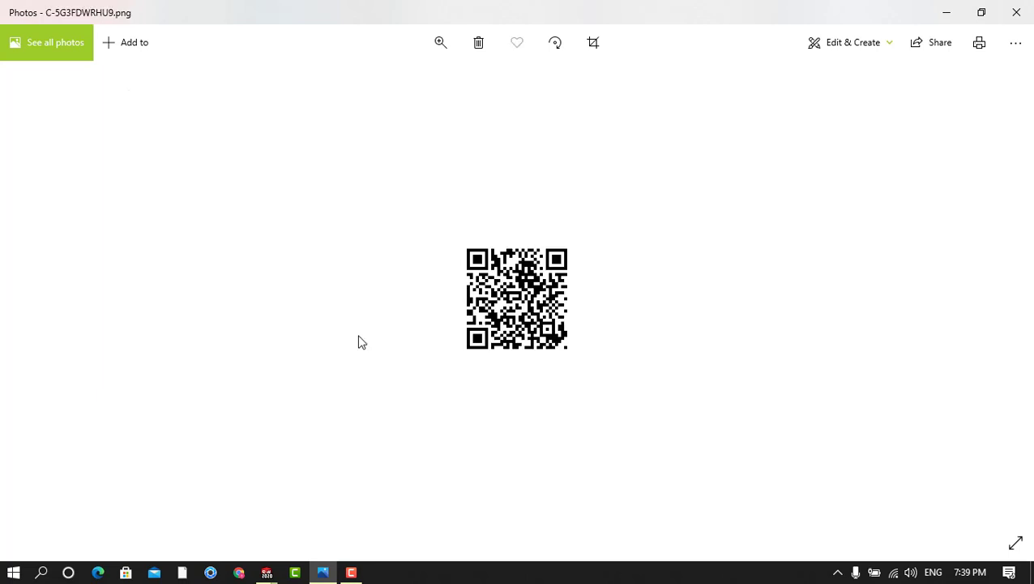
key(Left)
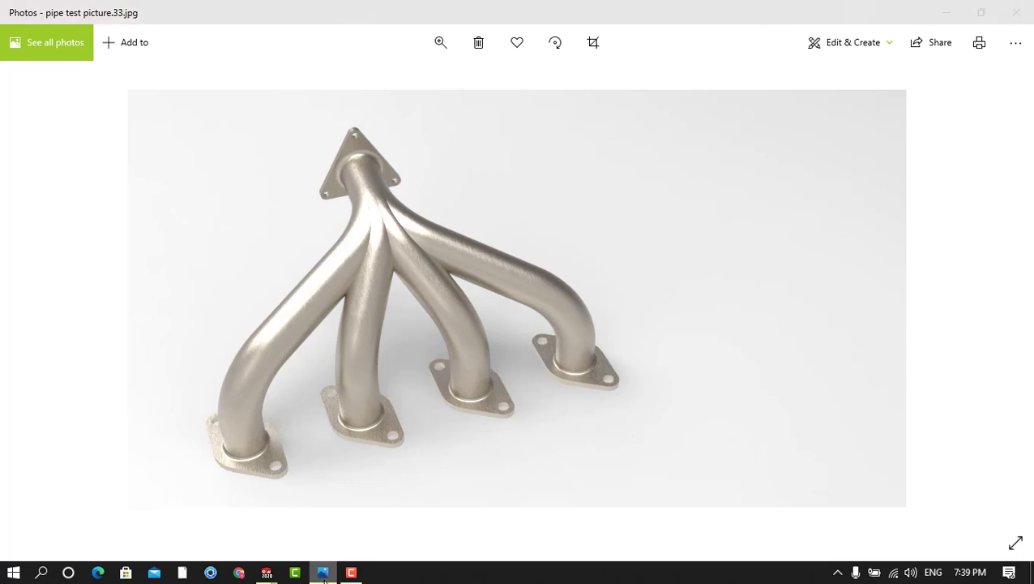
click(267, 572)
mouse_move(568, 317)
middle_down()
mouse_move(589, 328)
mouse_move(624, 291)
mouse_move(596, 265)
mouse_move(547, 282)
mouse_move(535, 299)
mouse_move(526, 292)
middle_up()
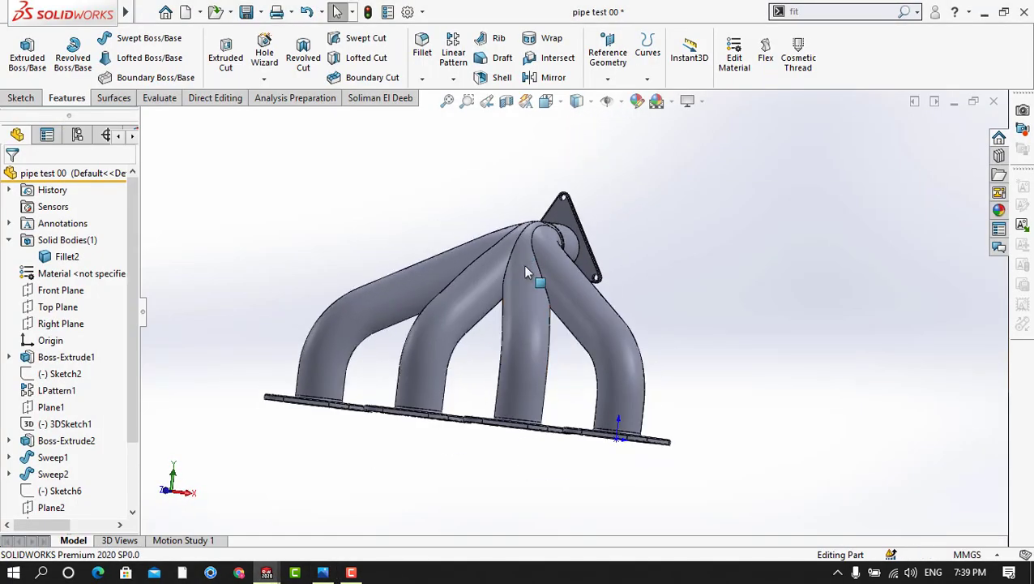
key(ctrl+7)
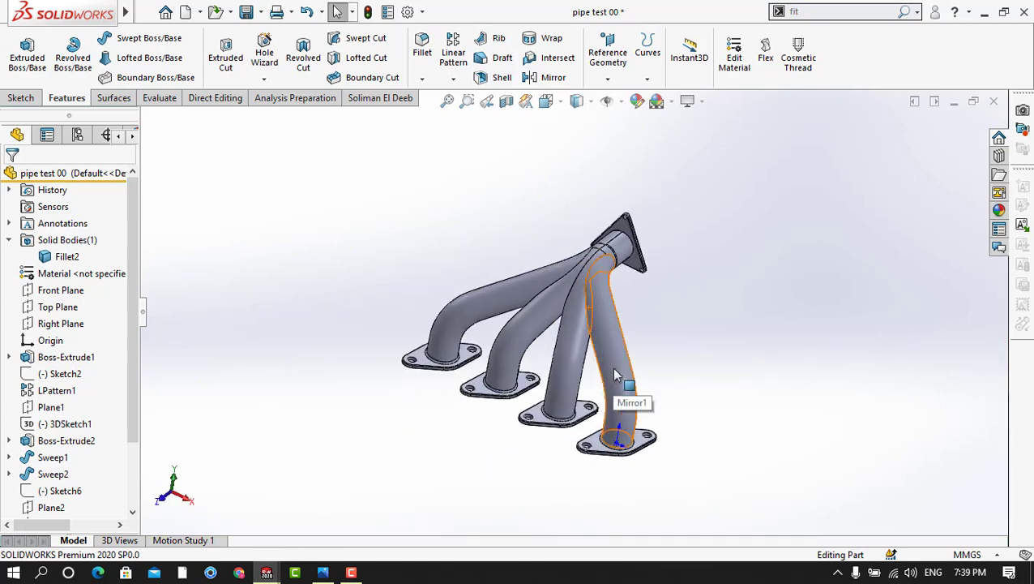
mouse_move(612, 367)
middle_down()
mouse_move(626, 393)
mouse_move(681, 335)
mouse_move(651, 309)
mouse_move(544, 270)
mouse_move(663, 326)
mouse_move(593, 332)
mouse_move(633, 295)
mouse_move(564, 354)
mouse_move(582, 363)
mouse_move(561, 352)
mouse_move(511, 385)
mouse_move(583, 298)
mouse_move(570, 365)
mouse_move(584, 358)
mouse_move(483, 364)
mouse_move(540, 364)
mouse_move(596, 316)
mouse_move(592, 277)
mouse_move(531, 362)
mouse_move(532, 382)
mouse_move(478, 405)
mouse_move(428, 373)
middle_up()
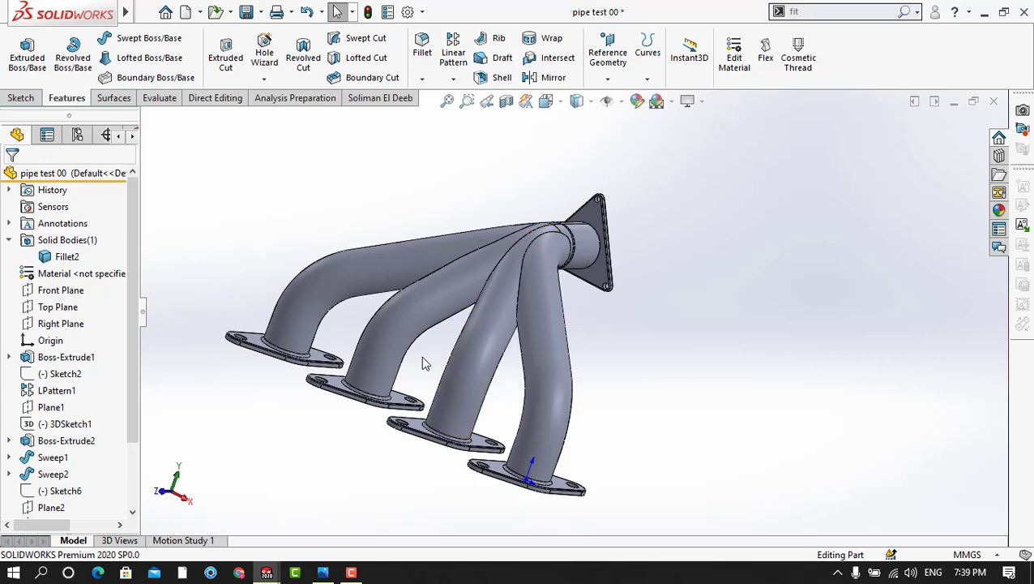
middle_drag(424, 398, 411, 359)
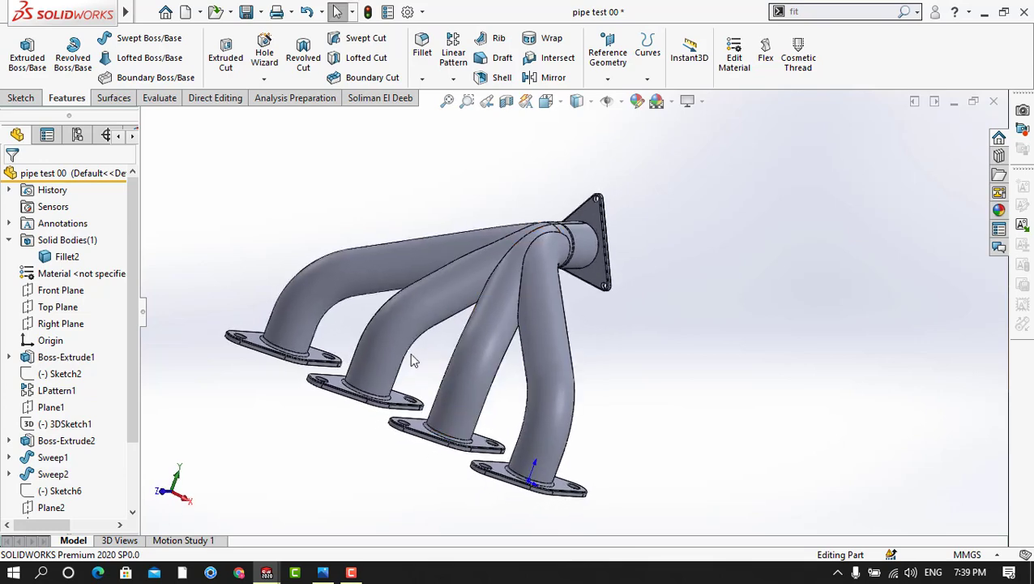
mouse_move(612, 379)
middle_down()
mouse_move(605, 368)
mouse_move(455, 341)
mouse_move(454, 365)
mouse_move(468, 363)
middle_up()
scroll(470, 363, down, 2)
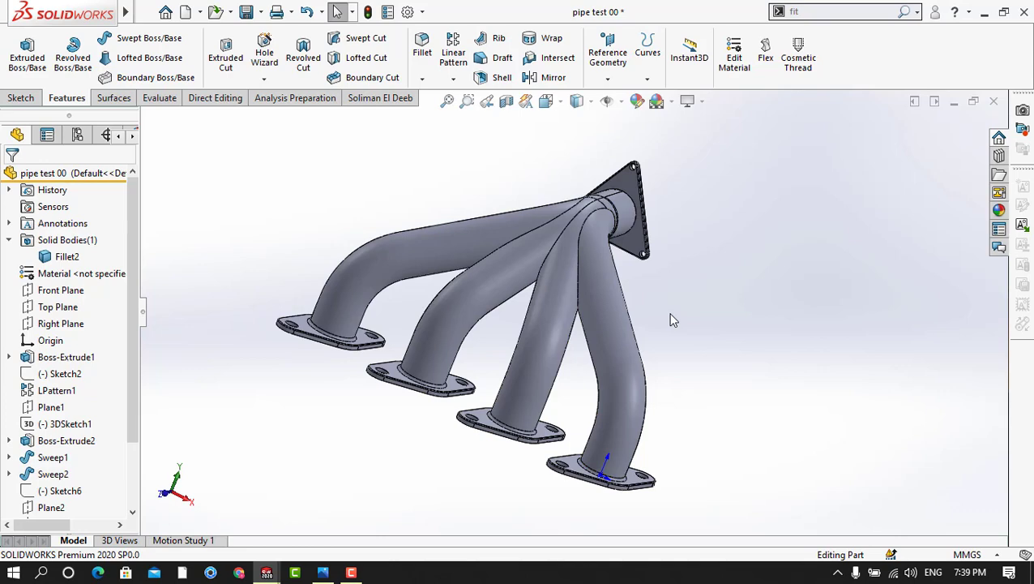
scroll(646, 248, down, 3)
scroll(616, 323, up, 5)
mouse_move(584, 381)
middle_down()
mouse_move(542, 388)
mouse_move(560, 393)
mouse_move(529, 381)
middle_up()
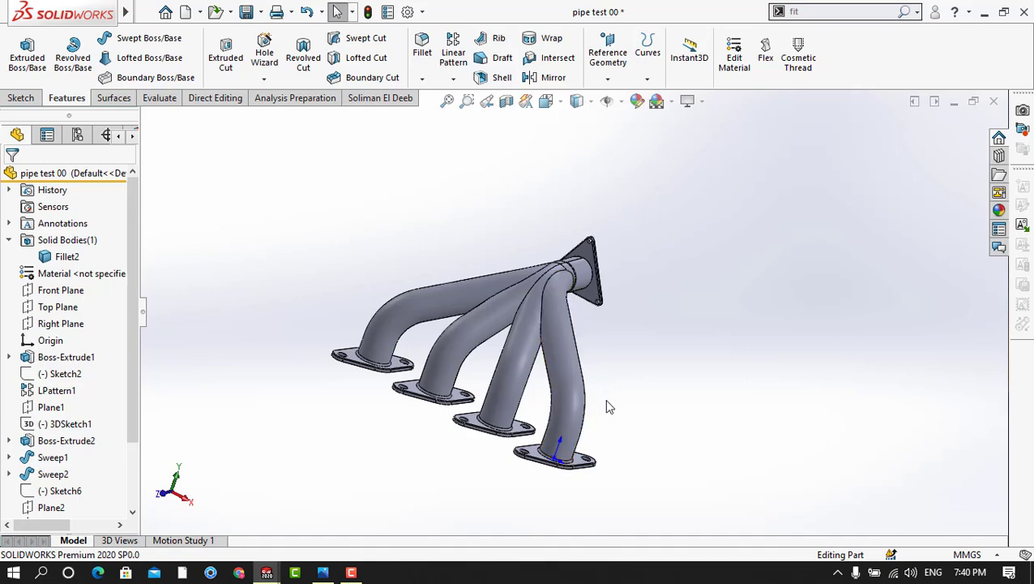
scroll(605, 390, down, 2)
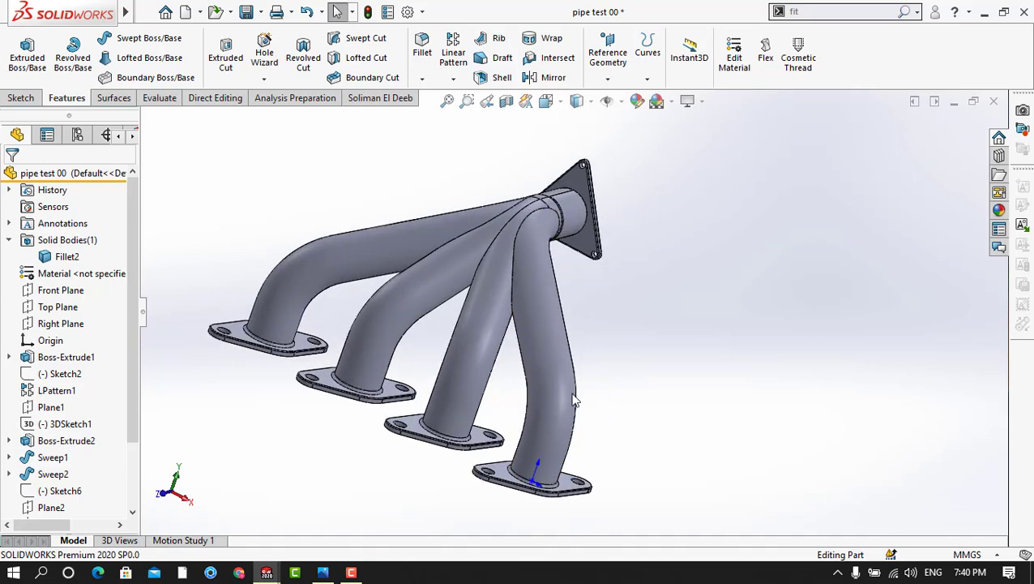
mouse_move(478, 402)
middle_down()
mouse_move(518, 382)
mouse_move(491, 378)
mouse_move(551, 393)
middle_up()
scroll(559, 396, down, 2)
scroll(566, 397, down, 2)
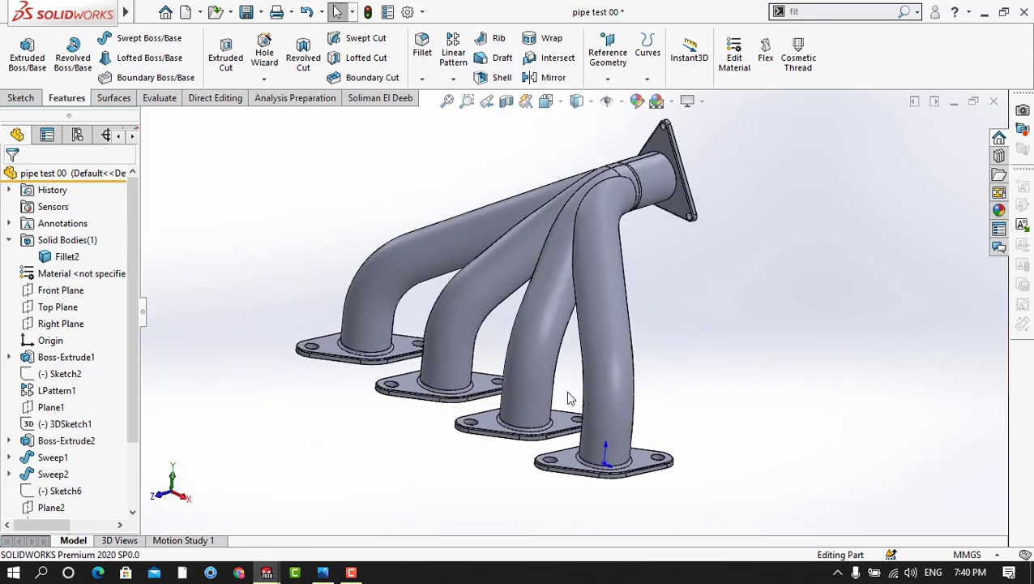
scroll(596, 398, down, 2)
scroll(699, 349, up, 3)
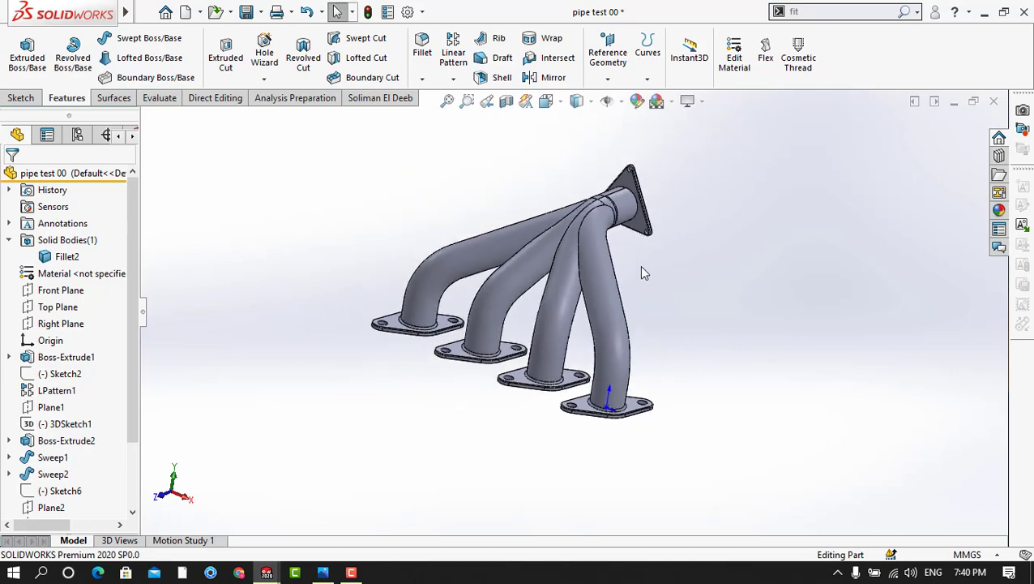
scroll(642, 273, down, 2)
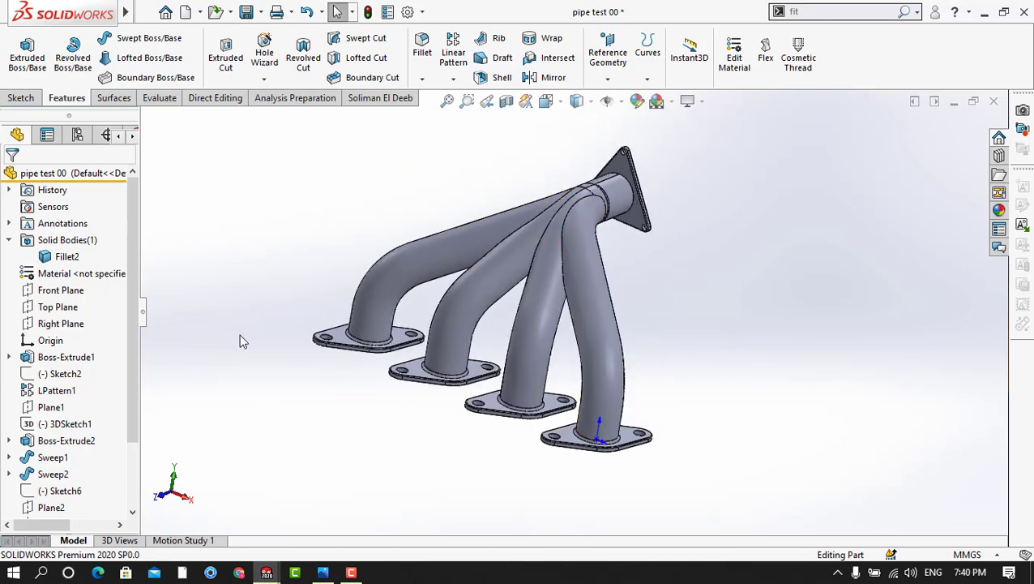
click(67, 240)
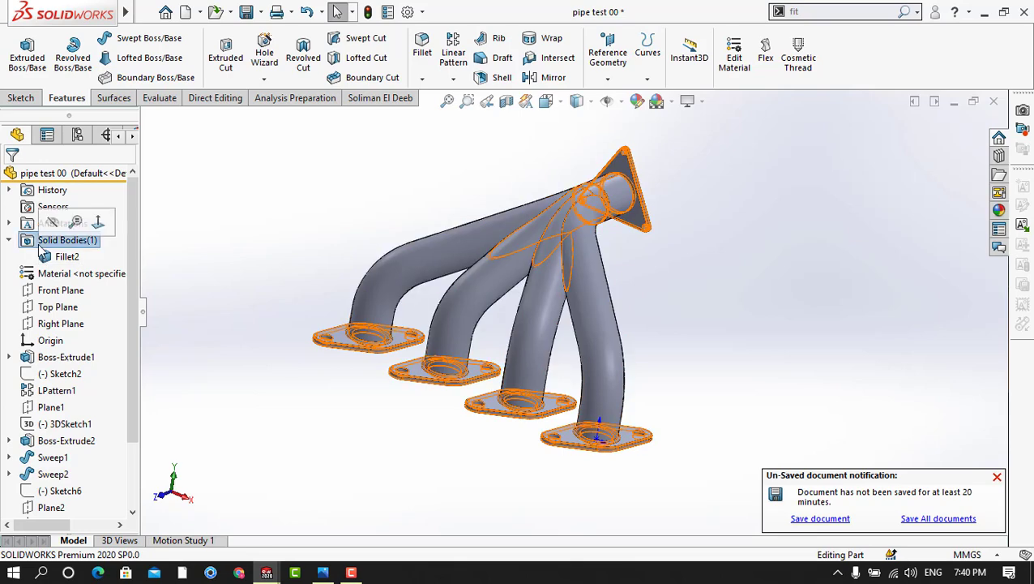
drag(703, 160, 271, 478)
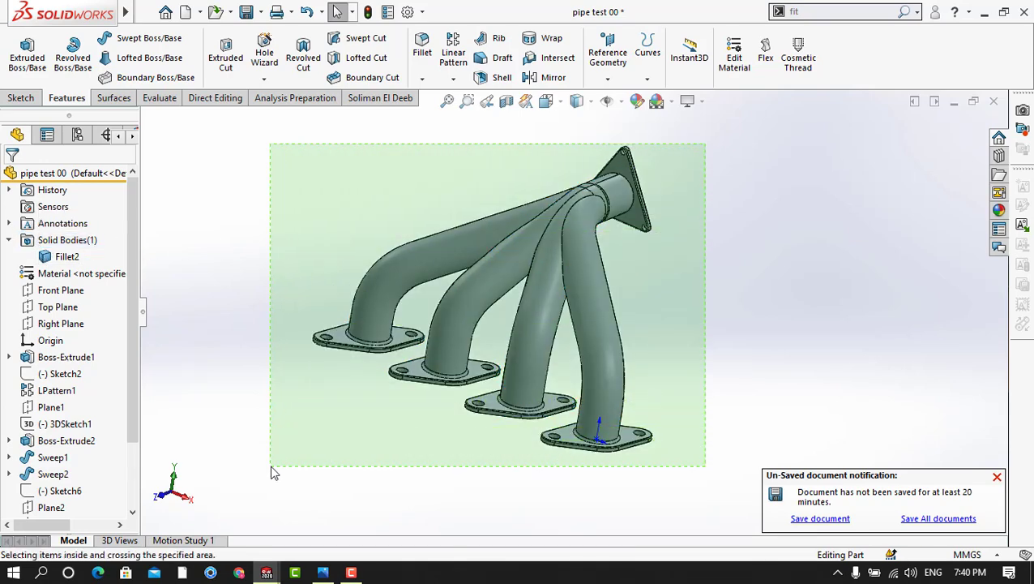
click(238, 425)
click(51, 240)
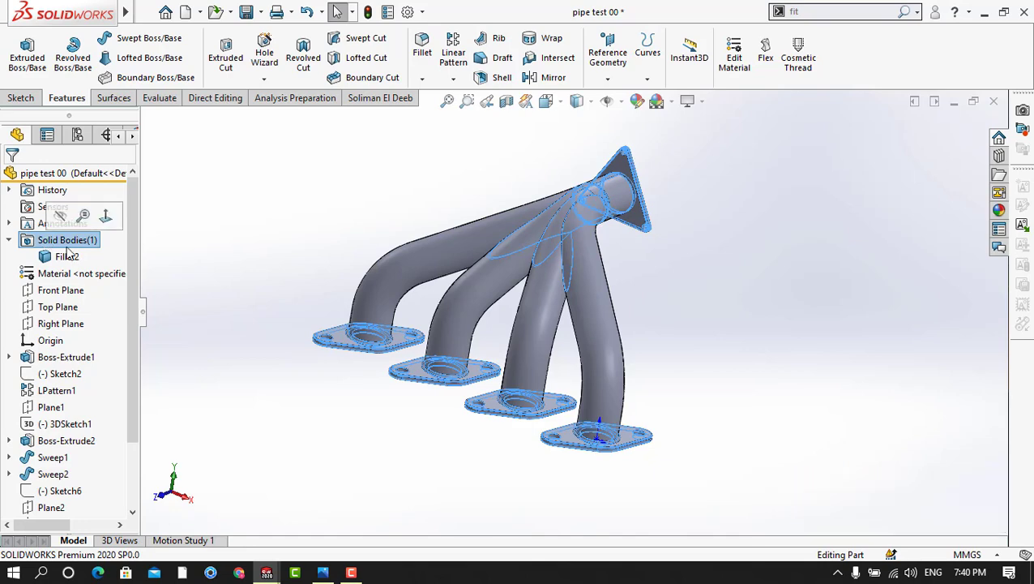
click(220, 297)
mouse_move(606, 281)
middle_down()
mouse_move(554, 339)
mouse_move(508, 341)
mouse_move(532, 335)
middle_up()
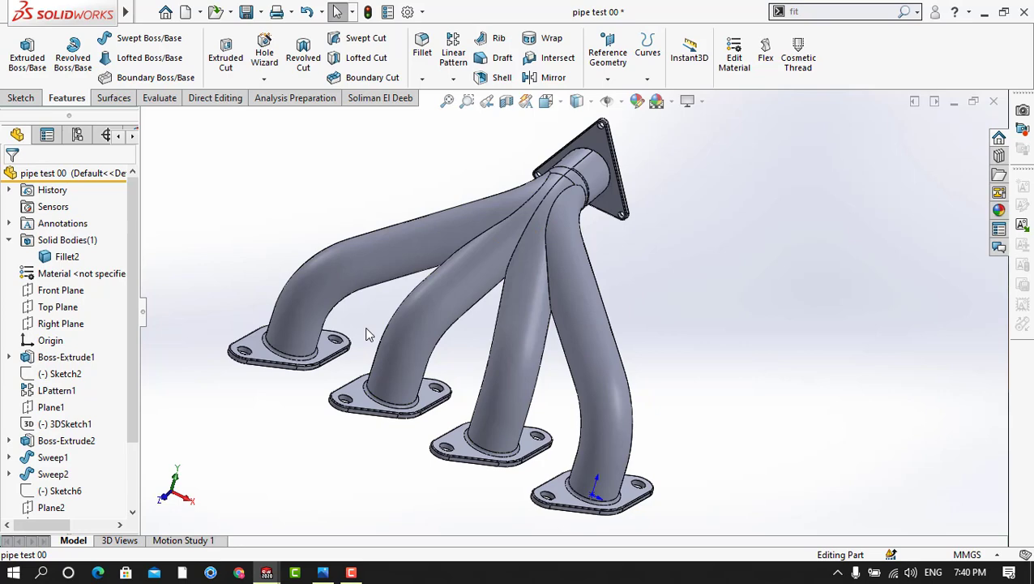
mouse_move(450, 323)
middle_down()
mouse_move(425, 277)
mouse_move(434, 296)
mouse_move(454, 280)
mouse_move(446, 284)
mouse_move(466, 333)
mouse_move(436, 316)
mouse_move(478, 300)
mouse_move(509, 351)
mouse_move(550, 324)
middle_up()
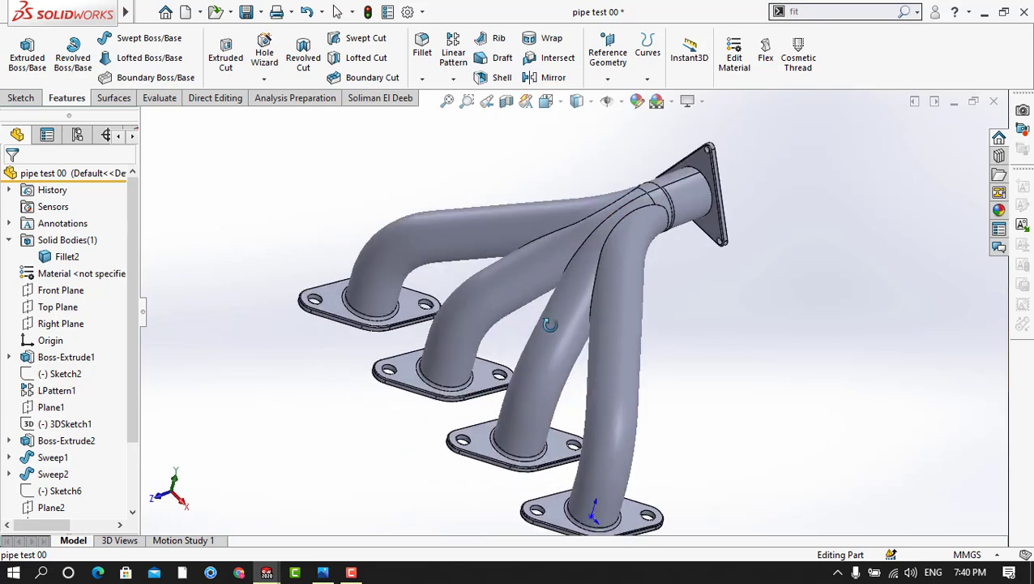
scroll(570, 379, up, 1)
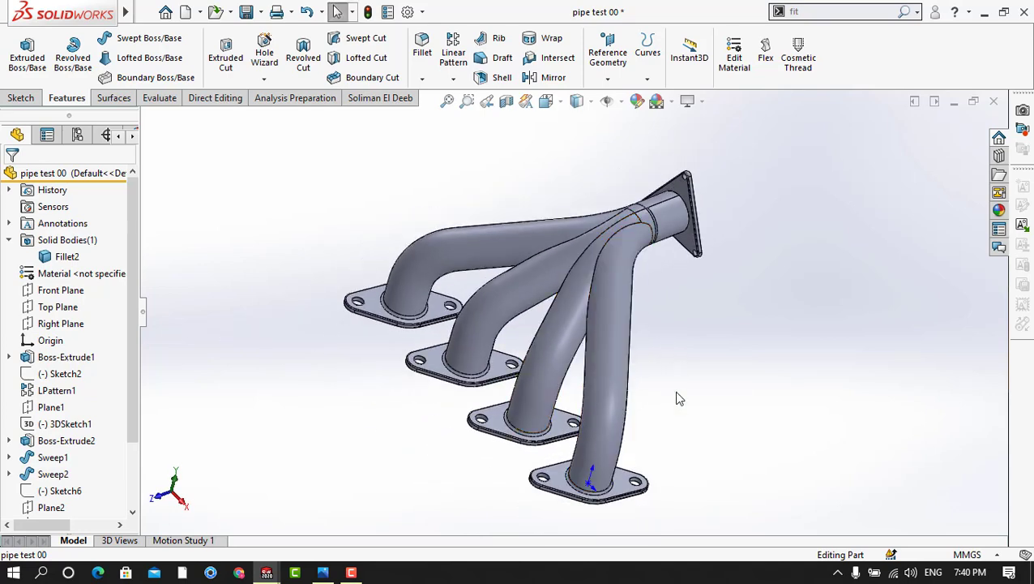
click(352, 573)
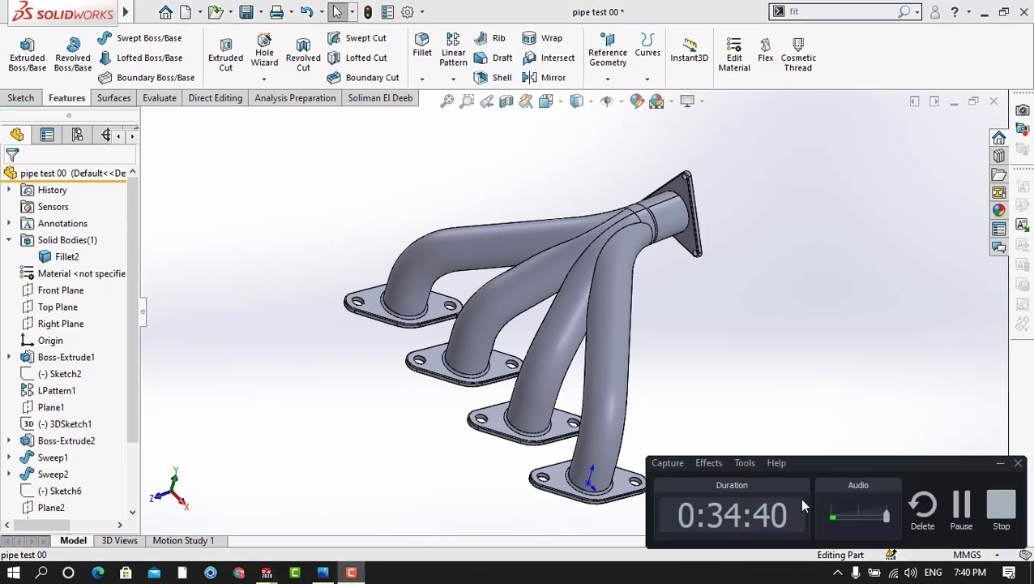